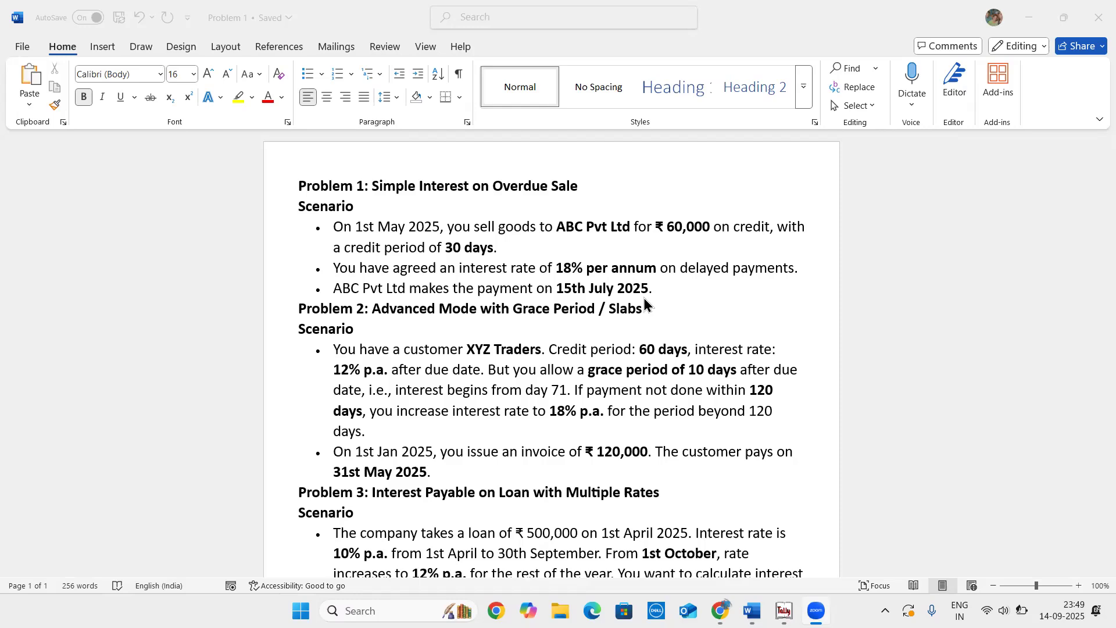
- Read the Problem 1 heading and the sale date in its first scenario point
left_click(375, 186)
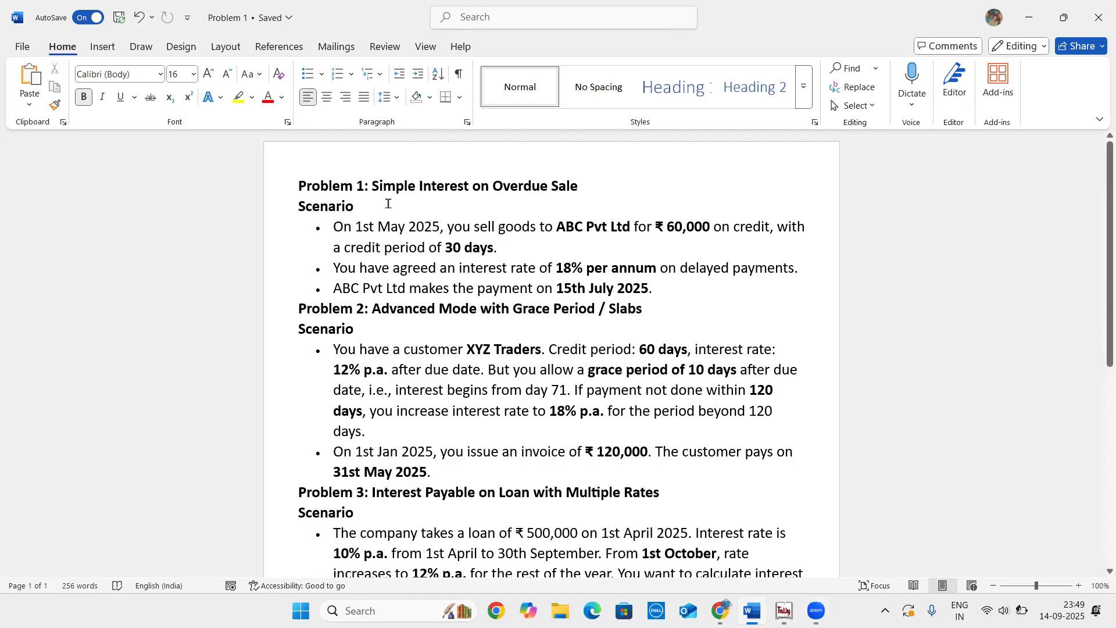
left_click(313, 206)
left_click_drag(330, 223, 451, 227)
left_click(455, 227)
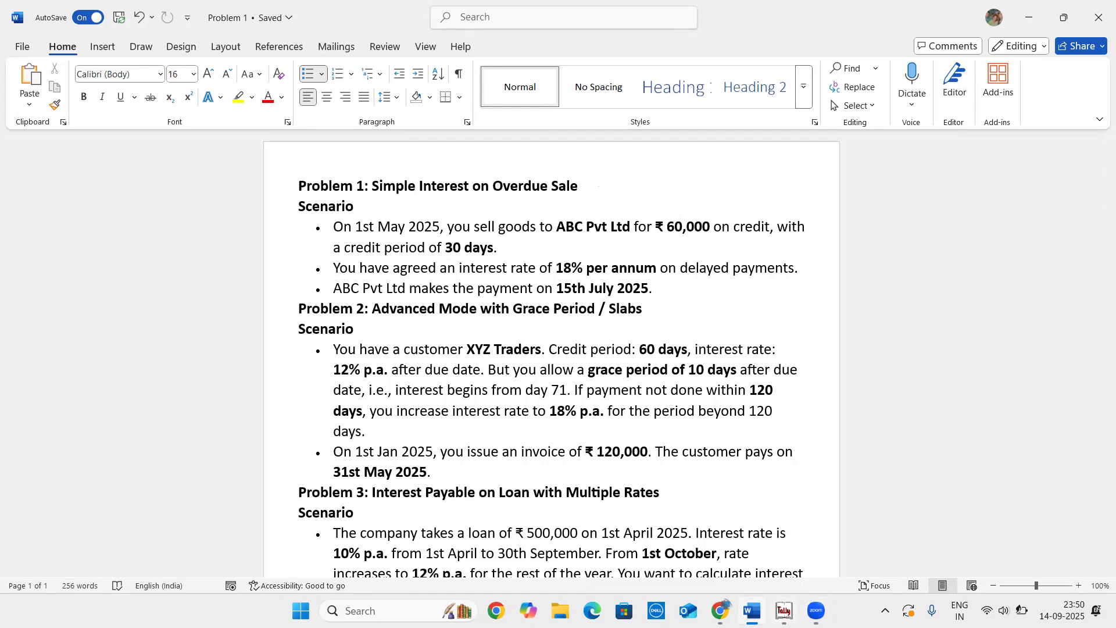
- Switch to Tally 9 and delete the 1-May-2025 sales voucher for Abc Ltd from the Day Book
left_click(785, 611)
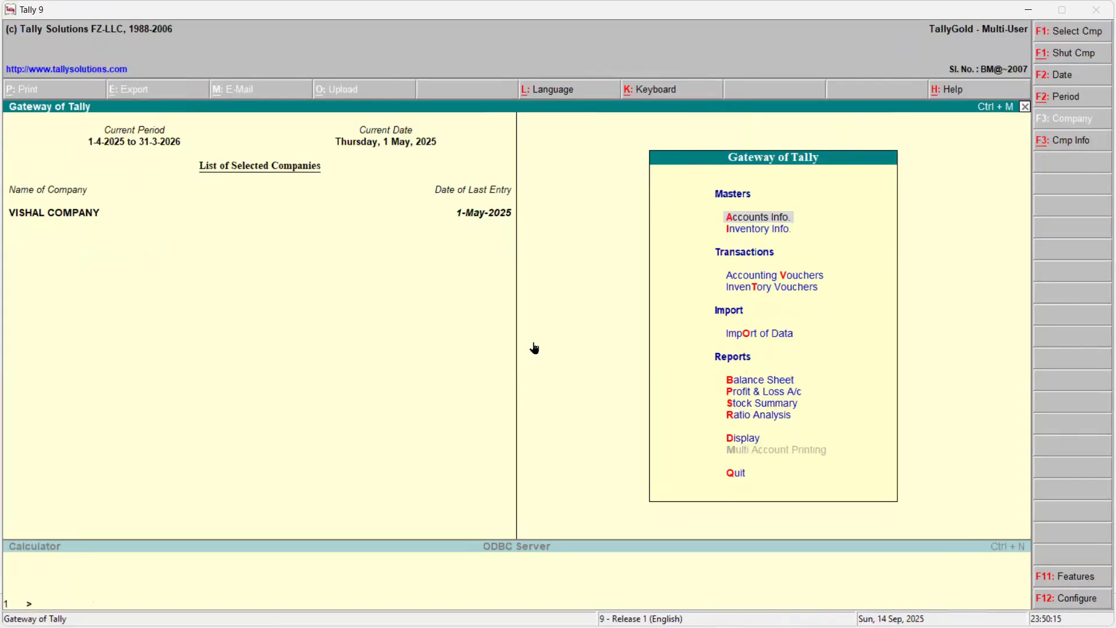
key("d")
key("a")
key("Return")
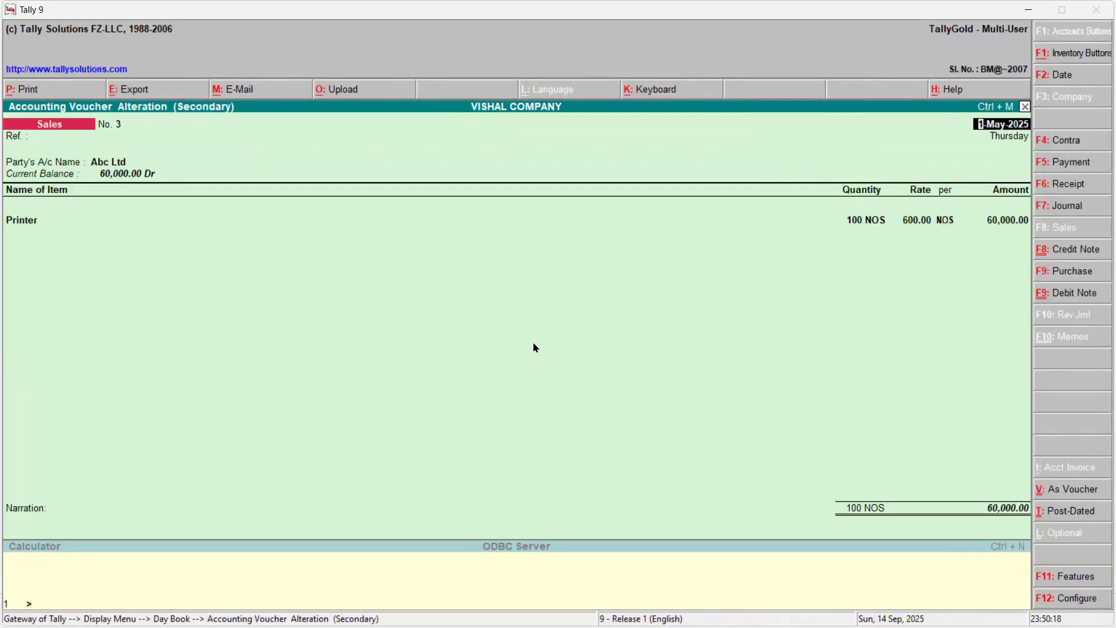
key("alt+d")
key("Return")
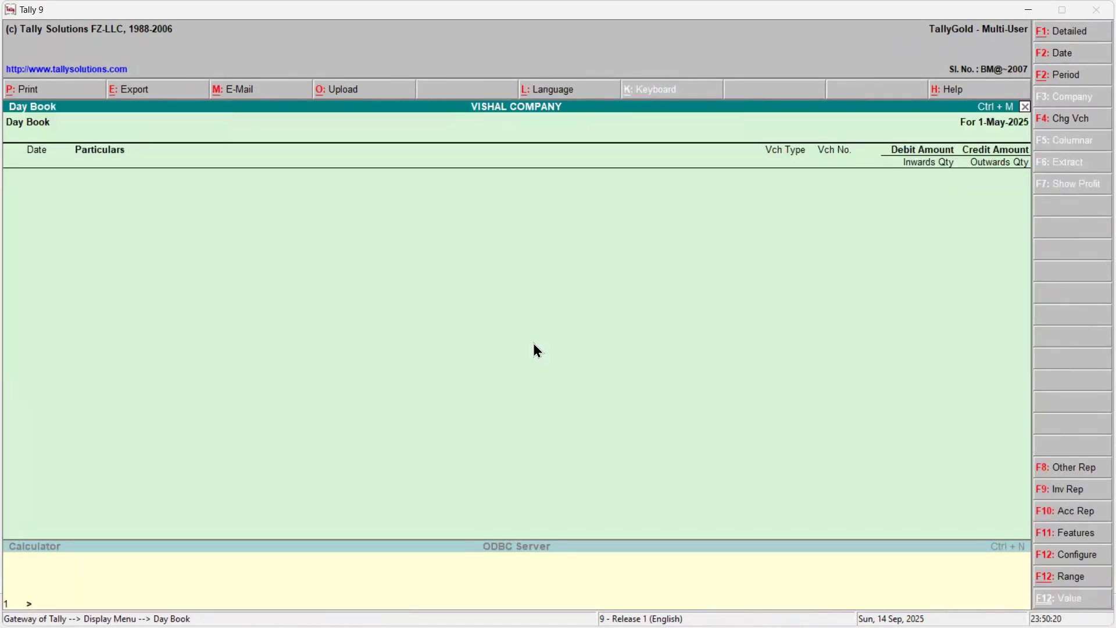
key("Escape")
key("Escape")
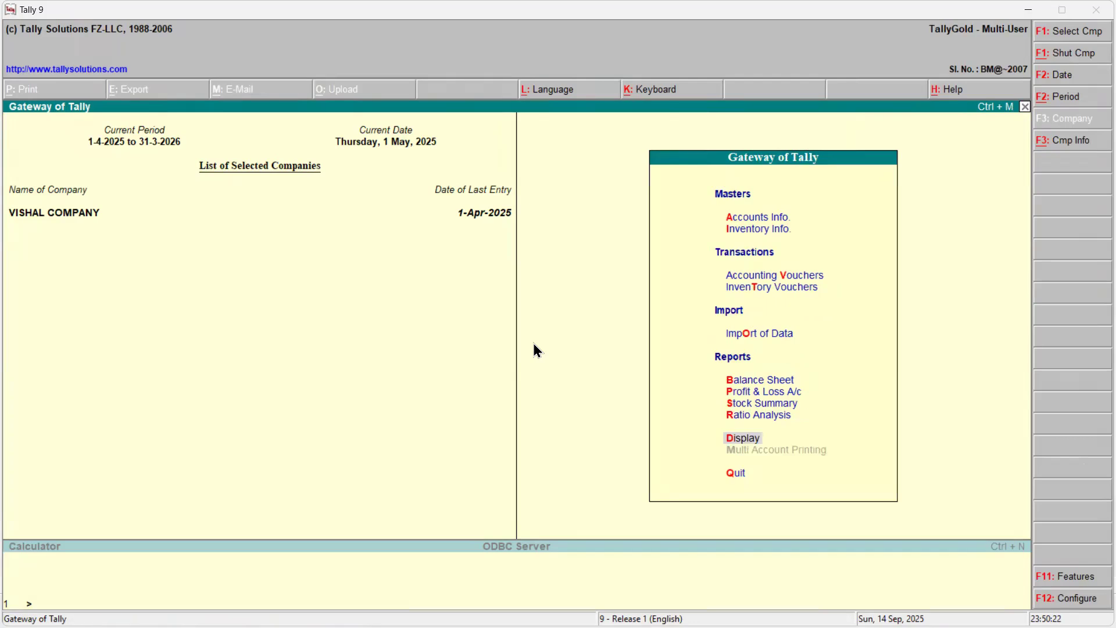
- Delete the existing Abc Ltd ledger from the company's accounts and return to the Gateway of Tally
key("a")
key("l")
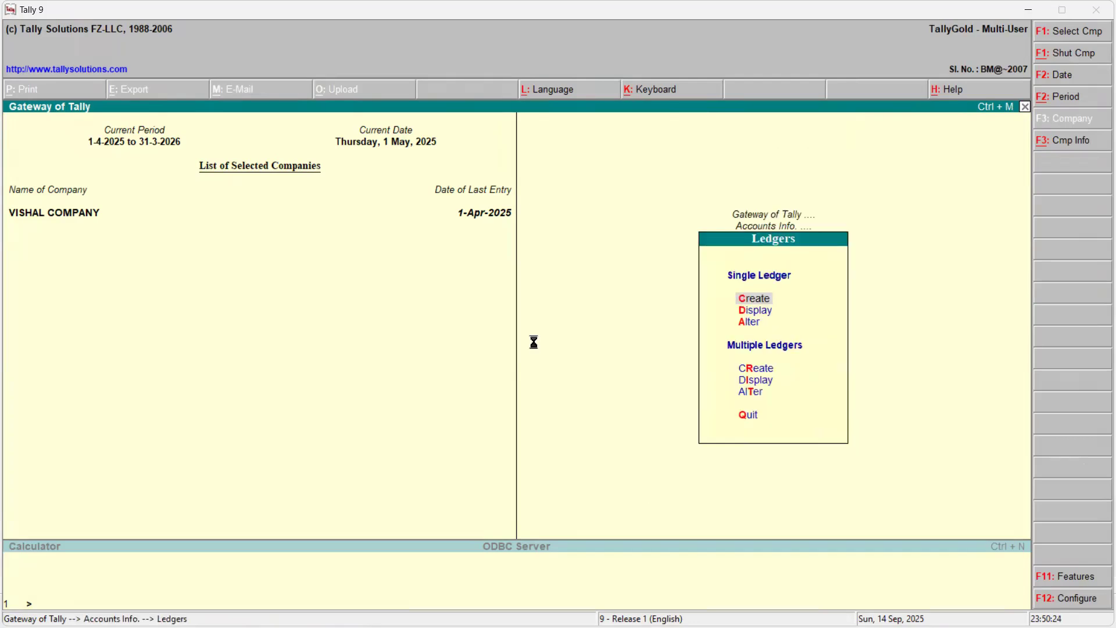
key("a")
key("Return")
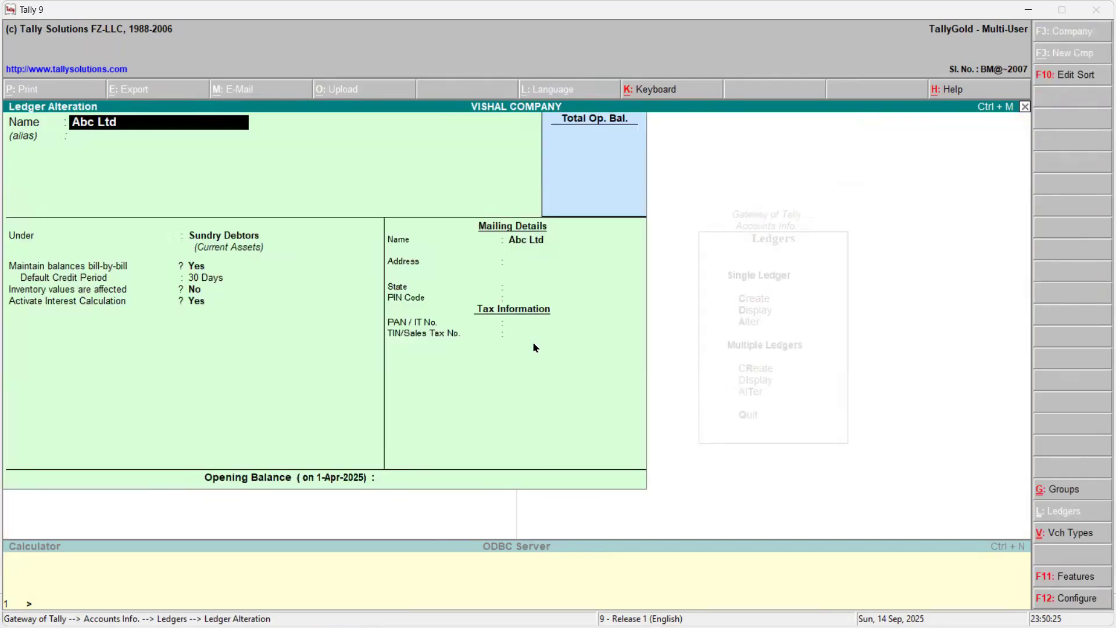
key("alt+d")
key("y")
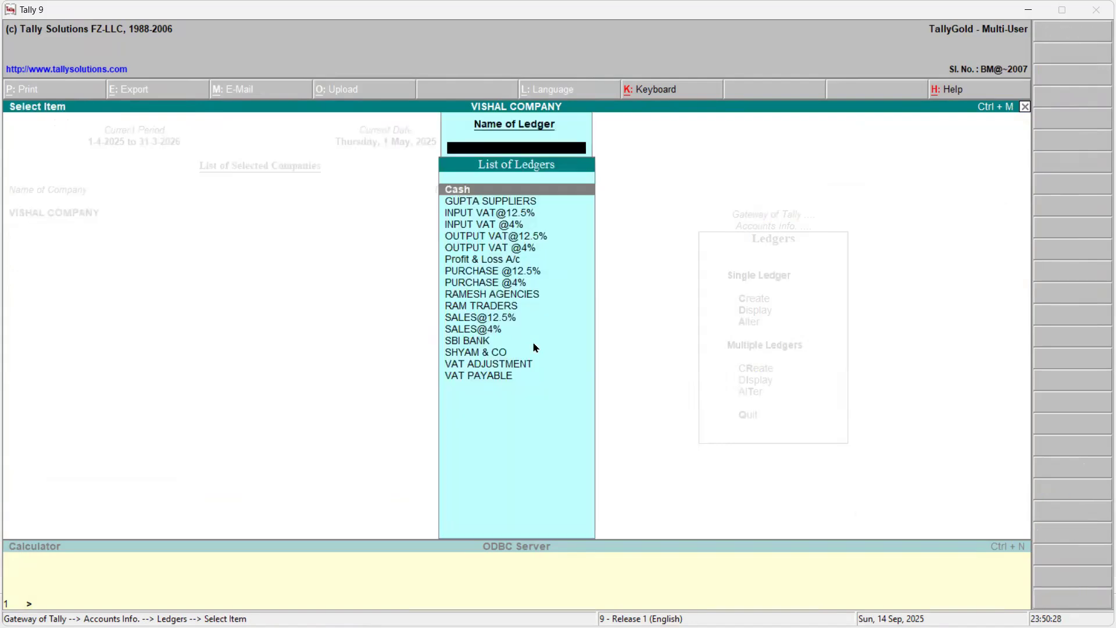
key("Escape")
key("Escape")
key("Escape")
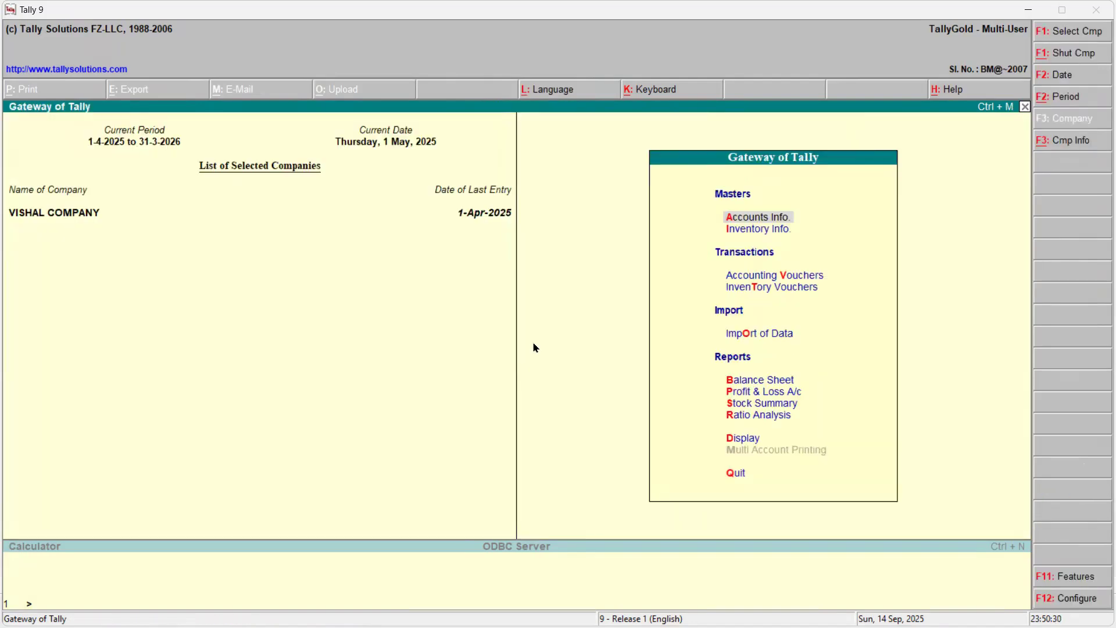
- Switch to the Word problem document and read Problem 1's sale amount, credit period, interest rate and payment date
key("alt+Tab")
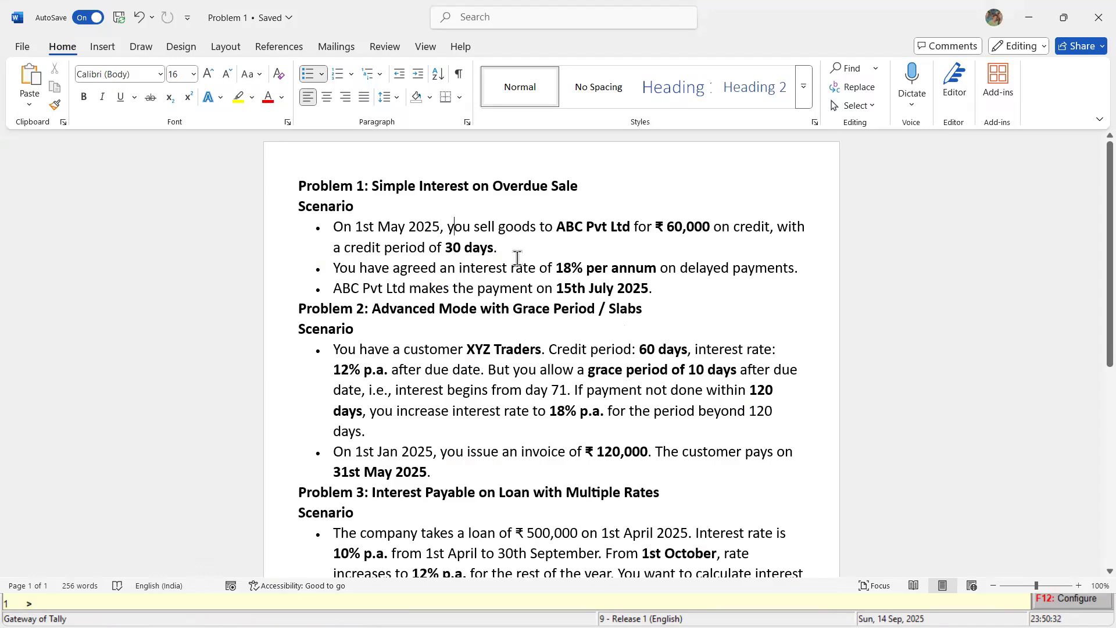
left_click_drag(332, 226, 676, 240)
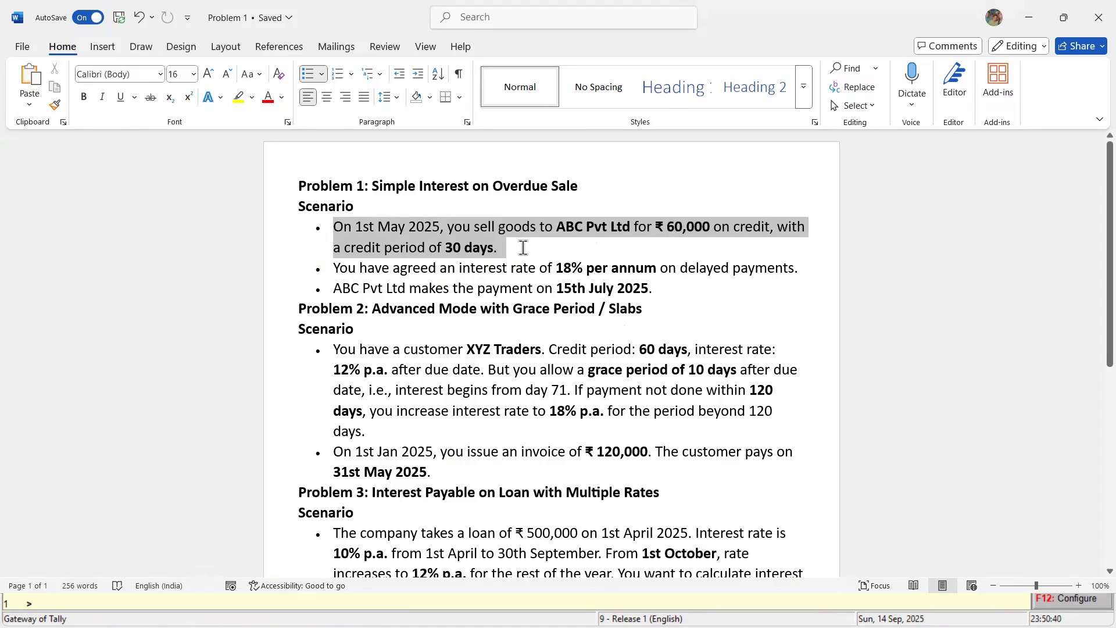
left_click(501, 249)
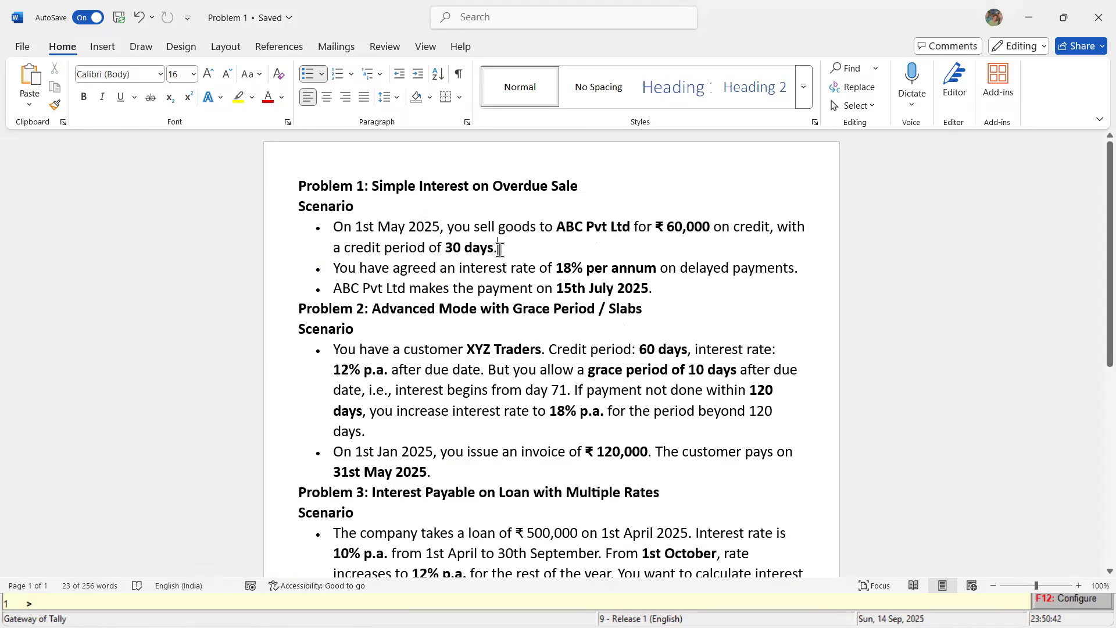
left_click_drag(337, 226, 502, 245)
left_click(501, 248)
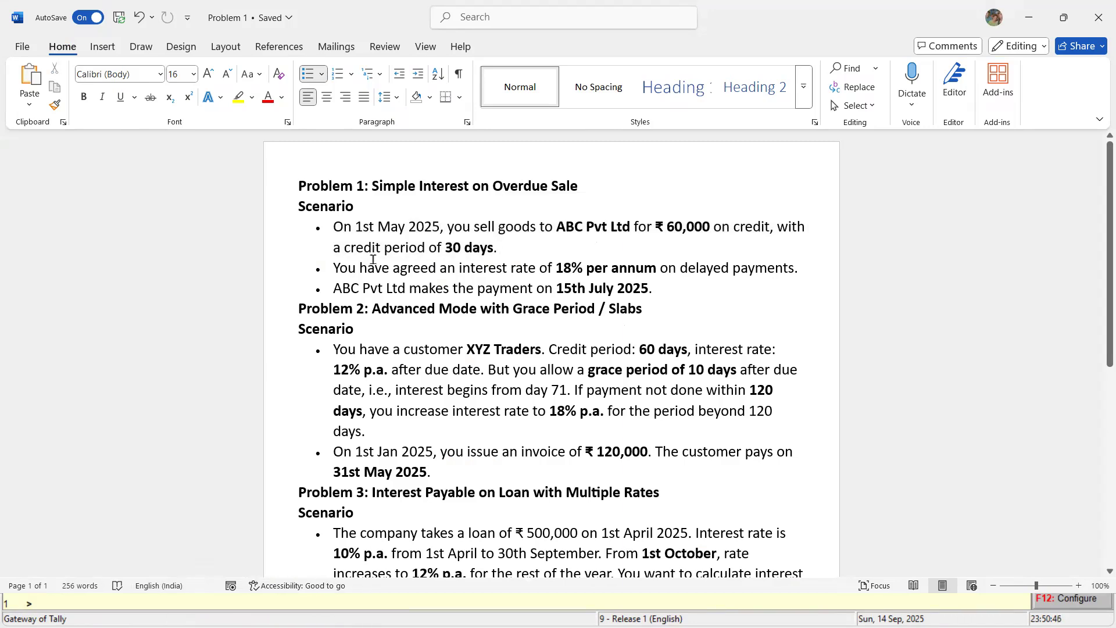
left_click(596, 265)
left_click_drag(653, 289, 386, 289)
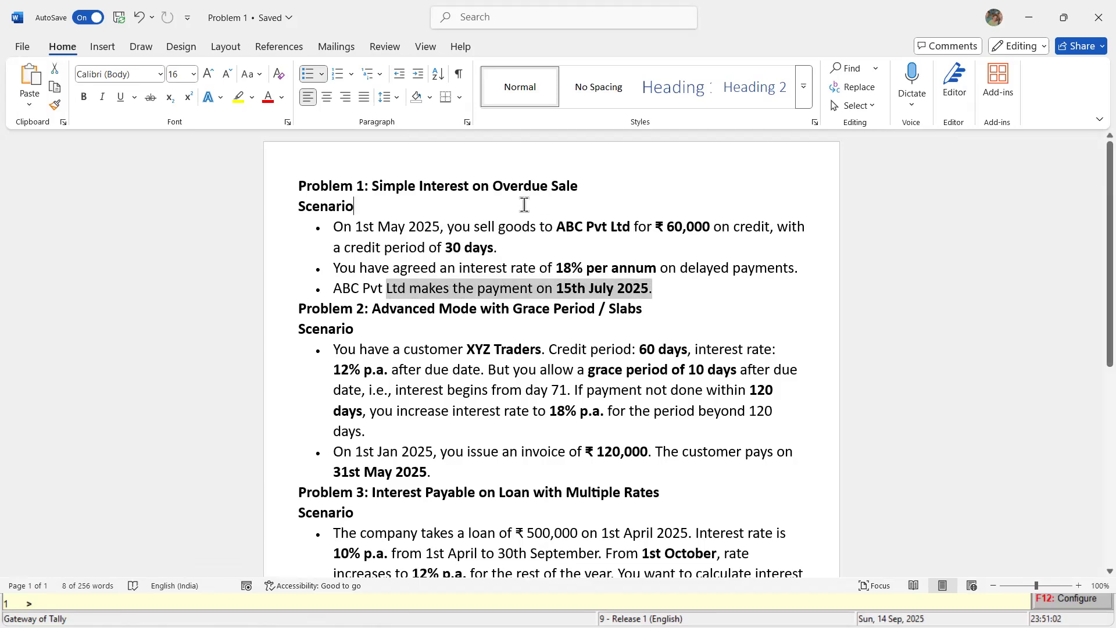
left_click(523, 205)
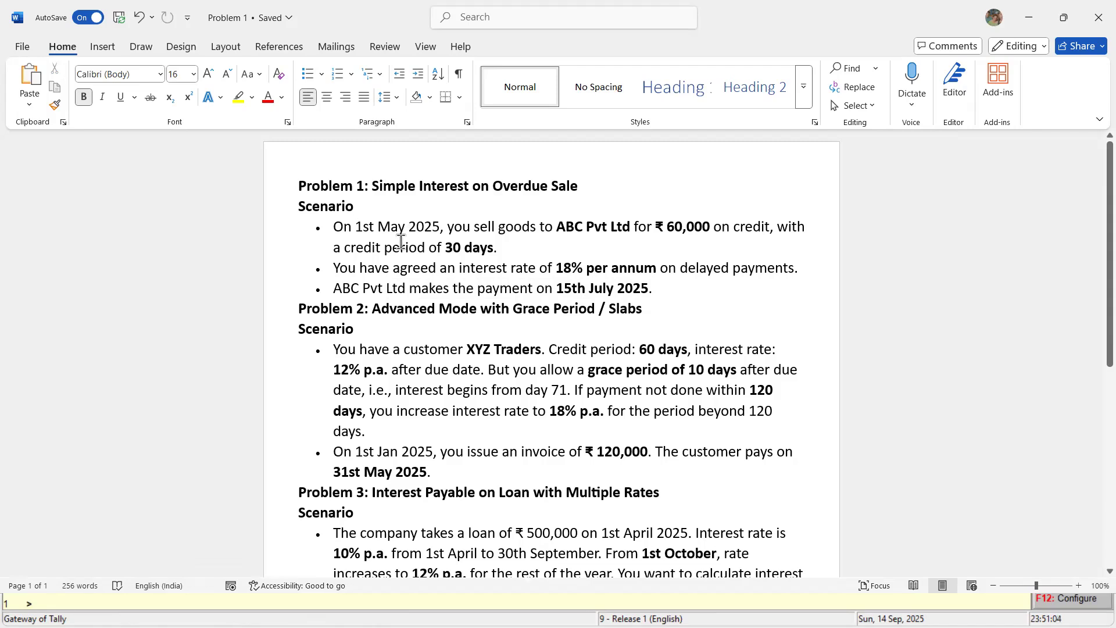
left_click(502, 251)
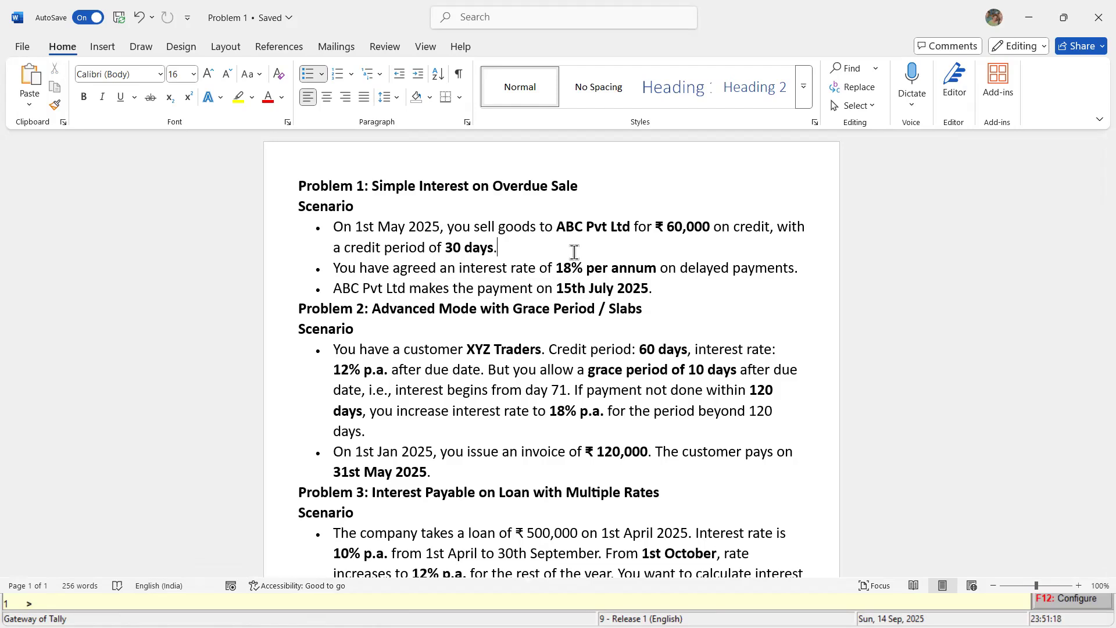
left_click_drag(331, 222, 651, 291)
left_click(675, 296)
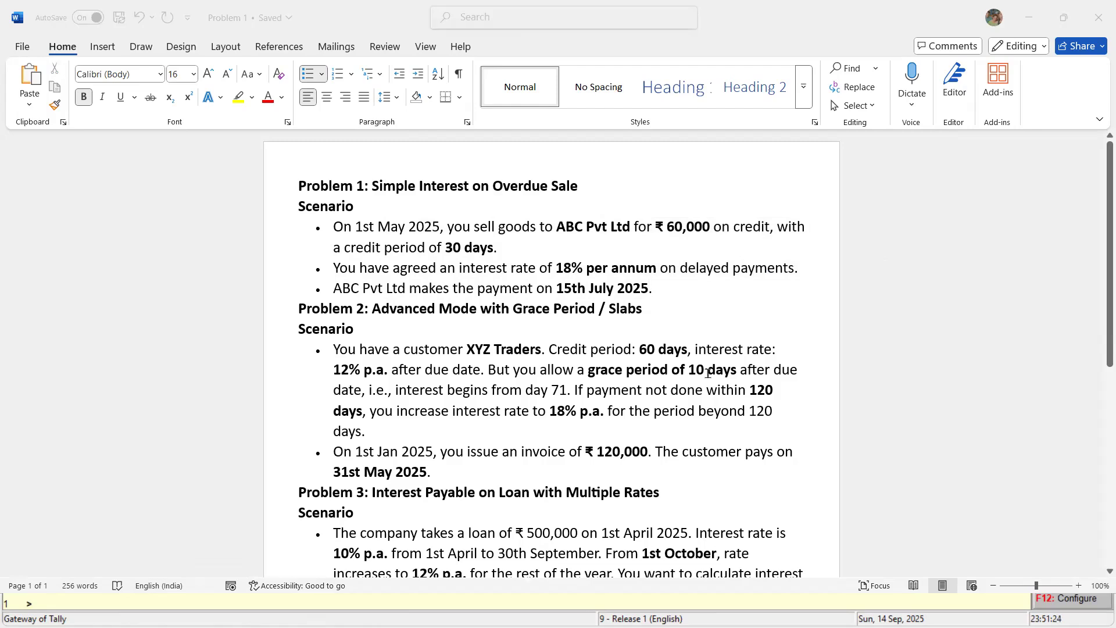
- Switch back to Tally 9 and start a new single ledger named Abc Ltd under Sundry Debtors
key("alt+Tab")
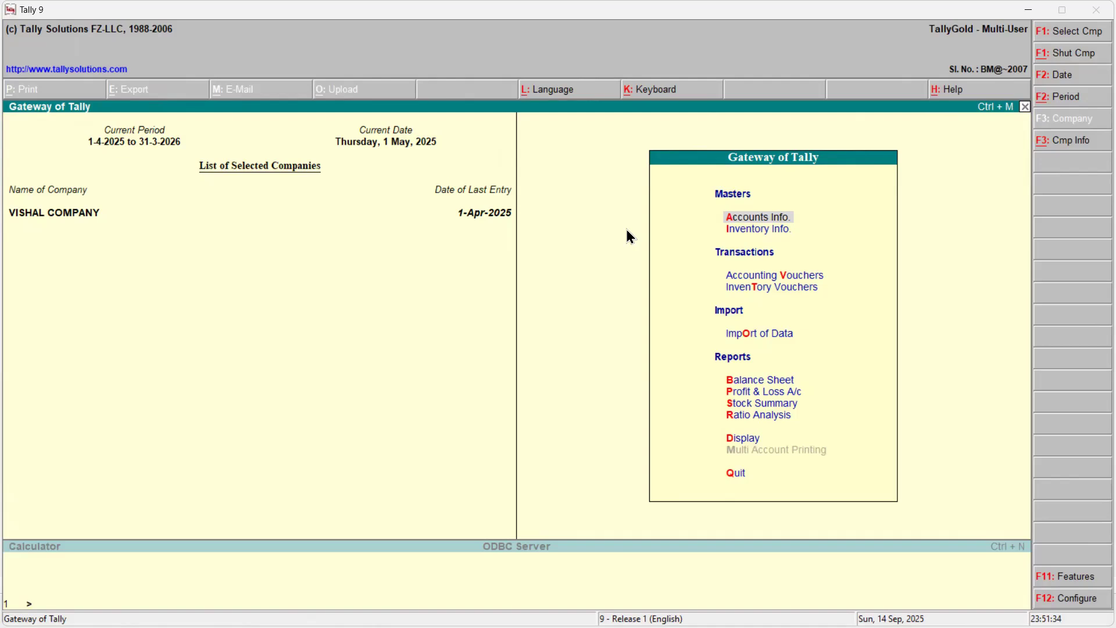
key("Return")
key("Down")
key("Return")
key("Return")
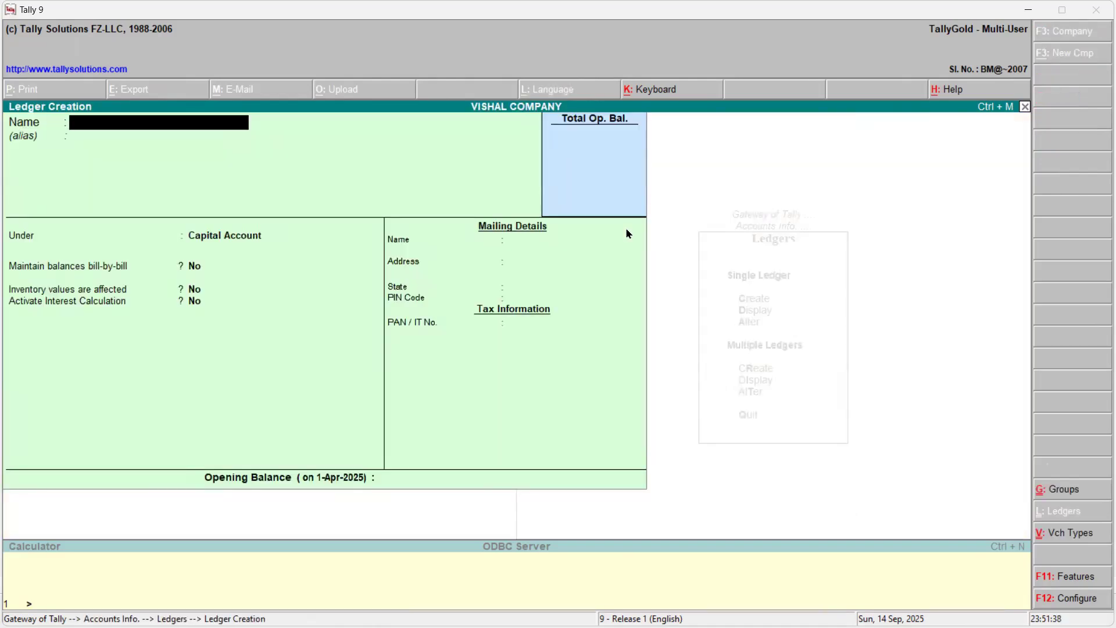
type("Abc Ltd")
key("Return")
key("Return")
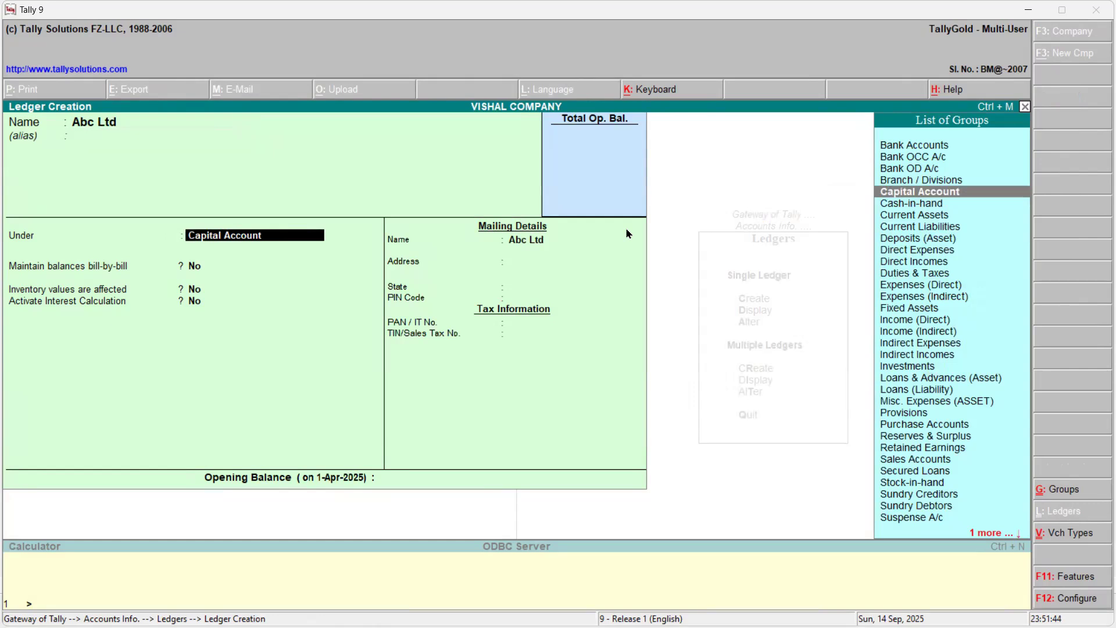
type("Sund")
key("Down")
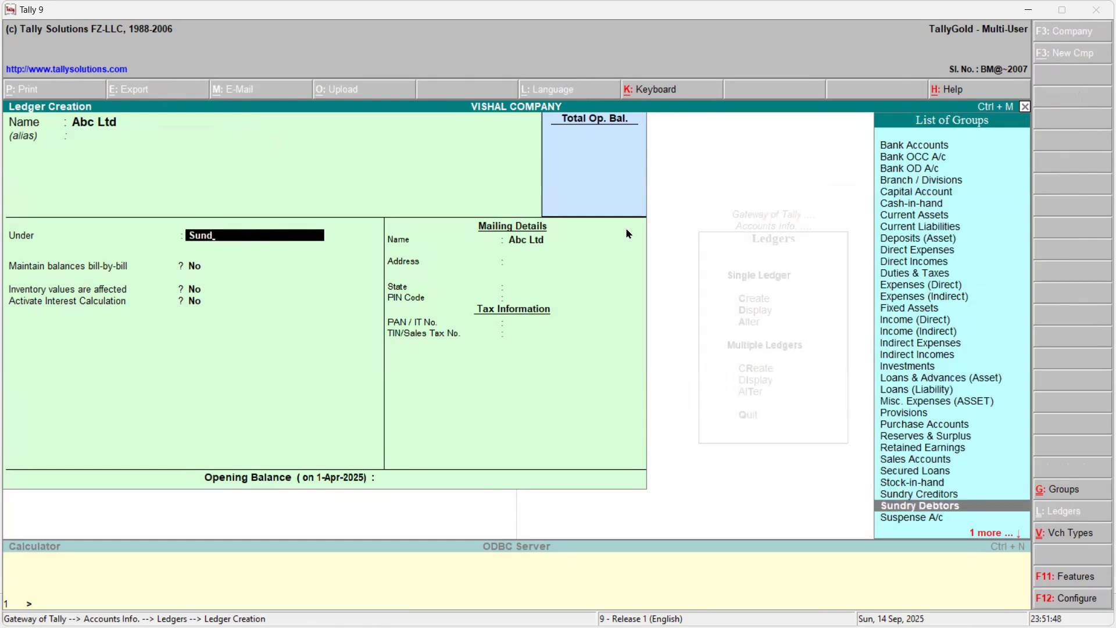
key("Return")
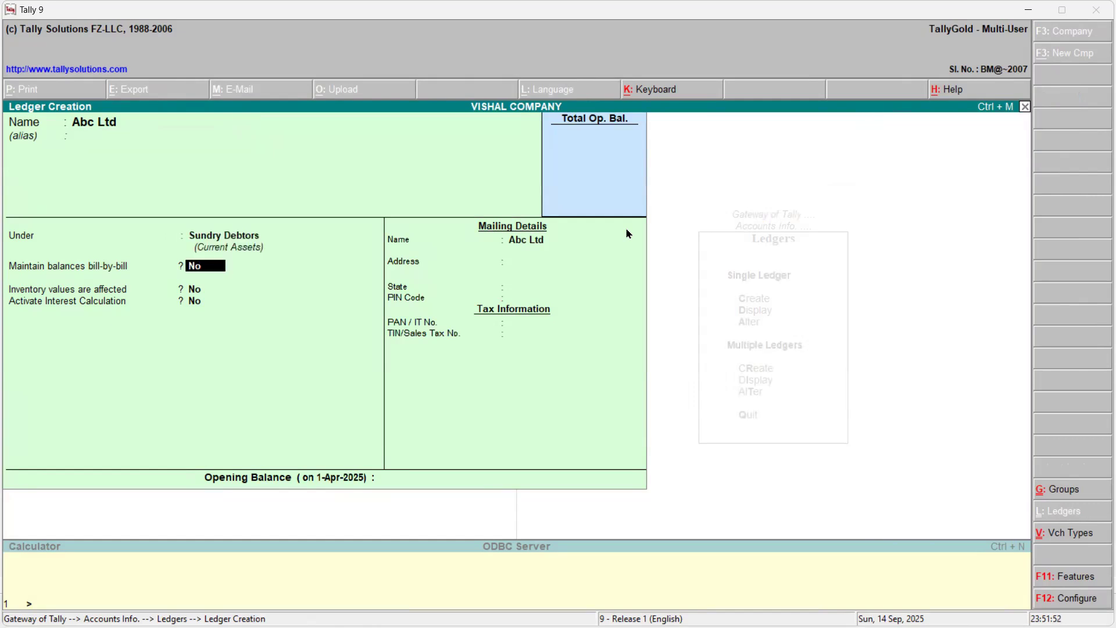
- Maintain the ledger's balances bill-by-bill with a default credit period of 30 days, leaving inventory values unaffected
key("y")
key("Return")
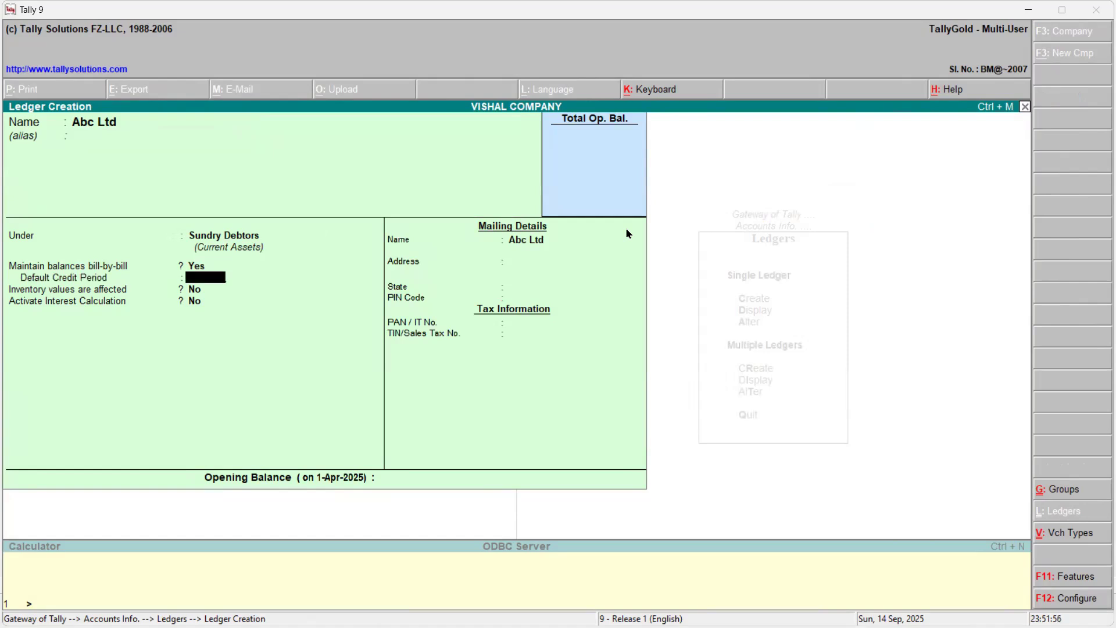
type("30")
key("Return")
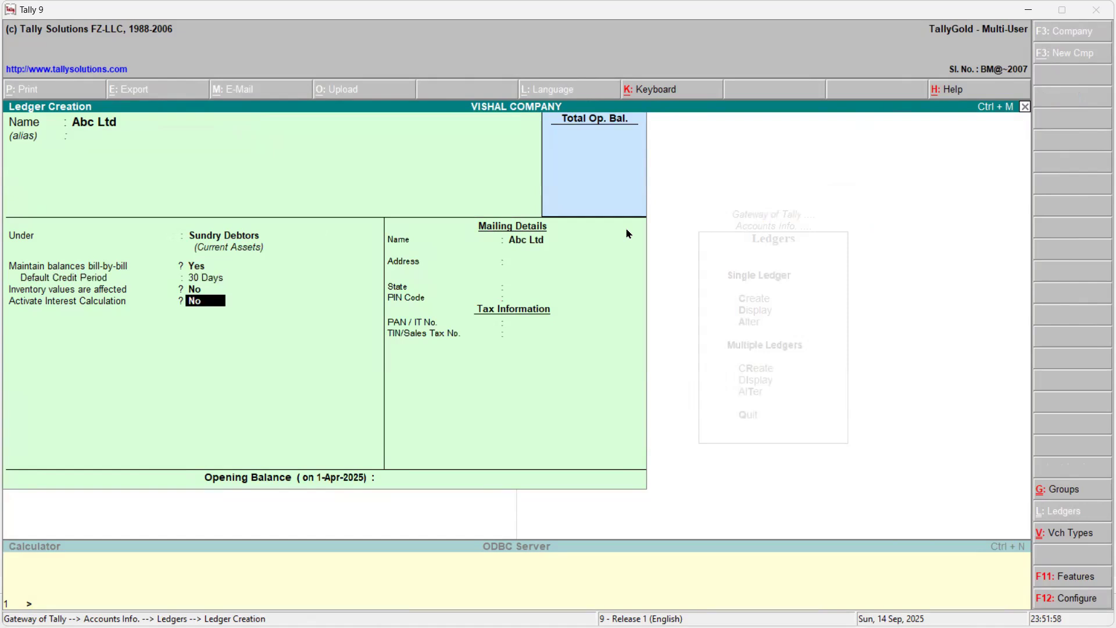
- Check the agreed interest rate in the Word document, and review the interest calculation options in Tally's company accounting features
key("alt+Tab")
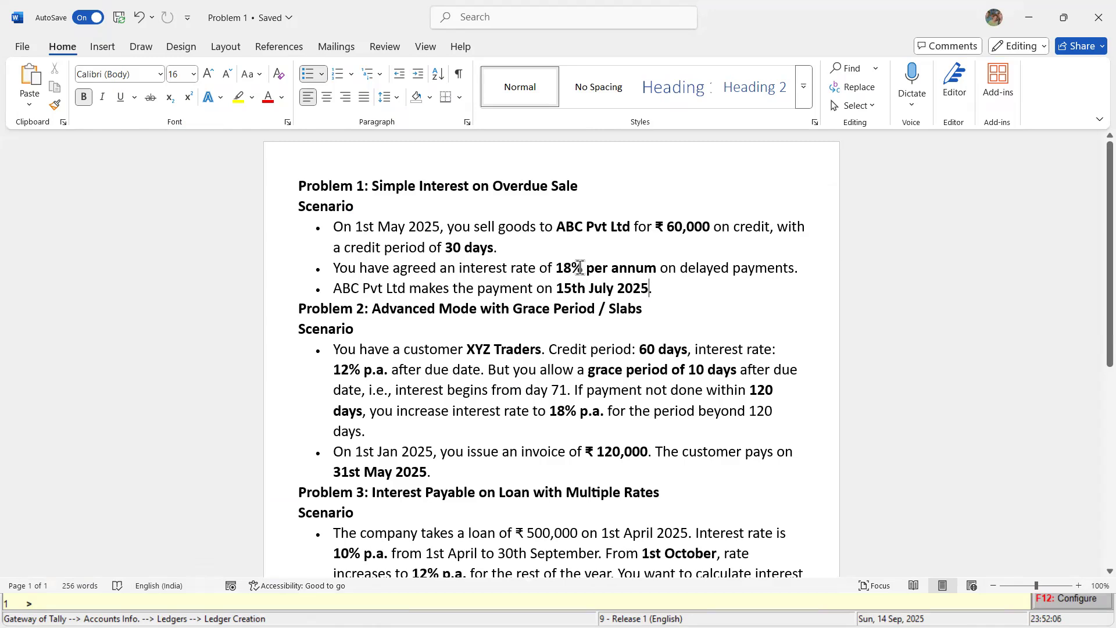
key("alt+Tab")
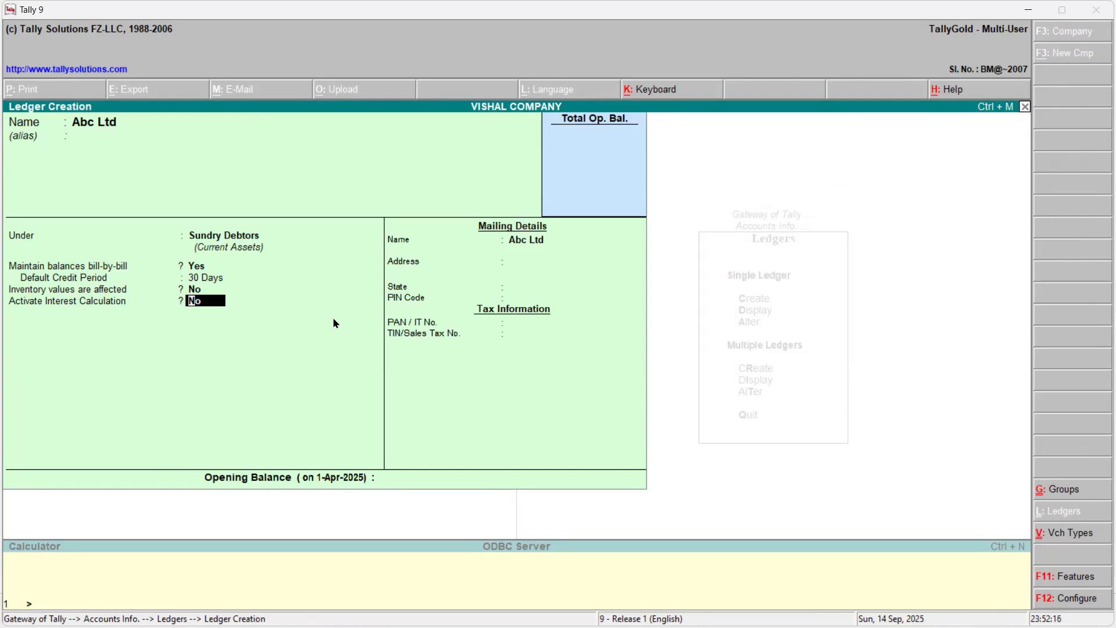
key("F11")
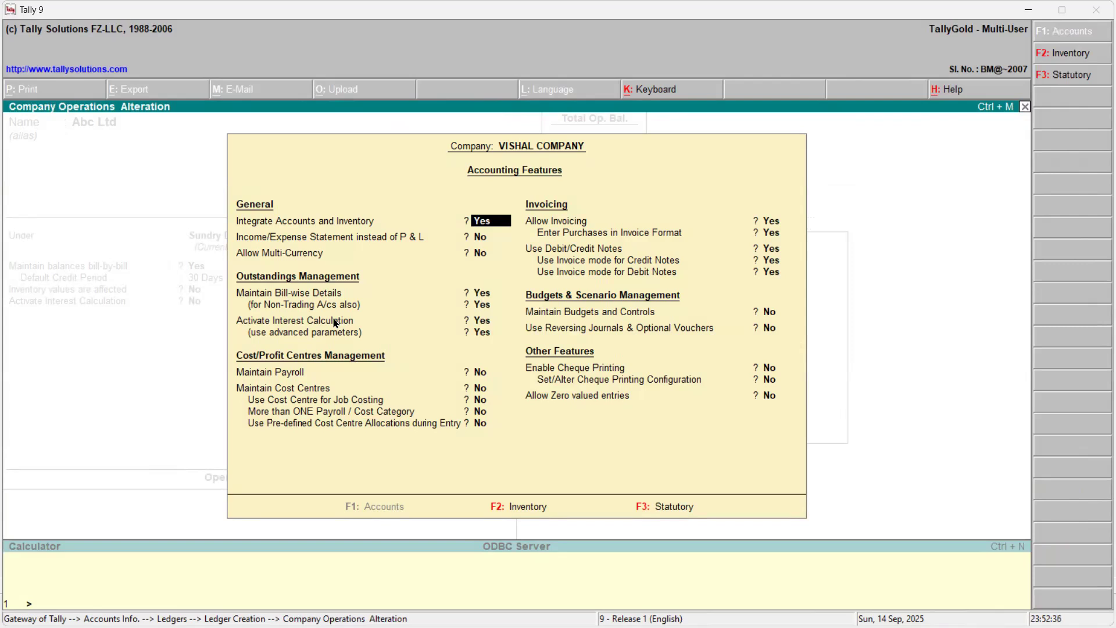
left_click(372, 321)
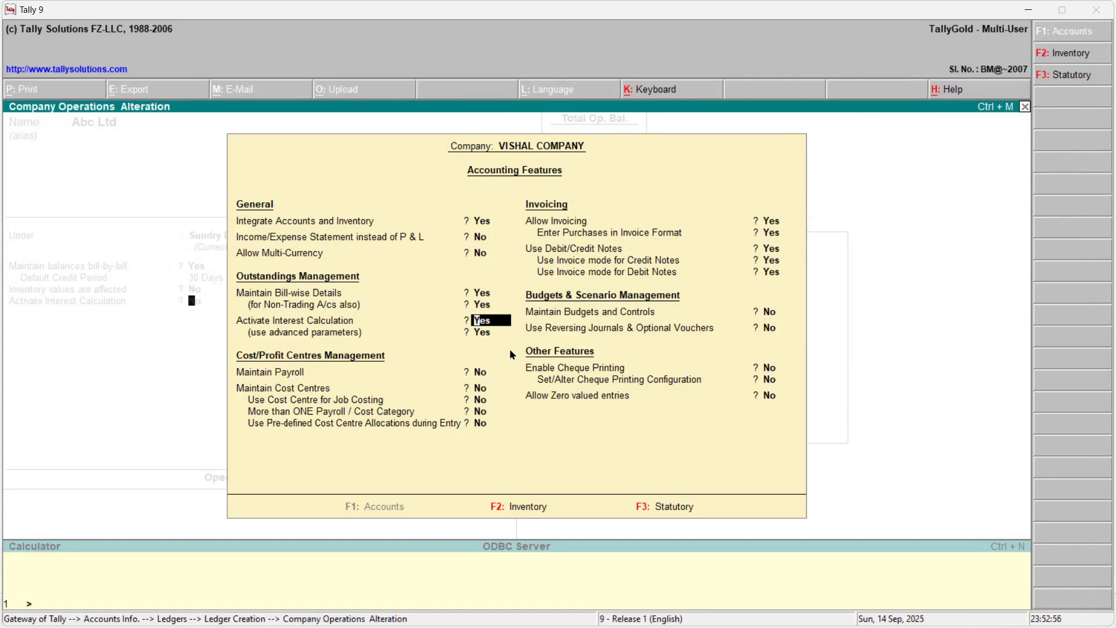
key("ctrl+a")
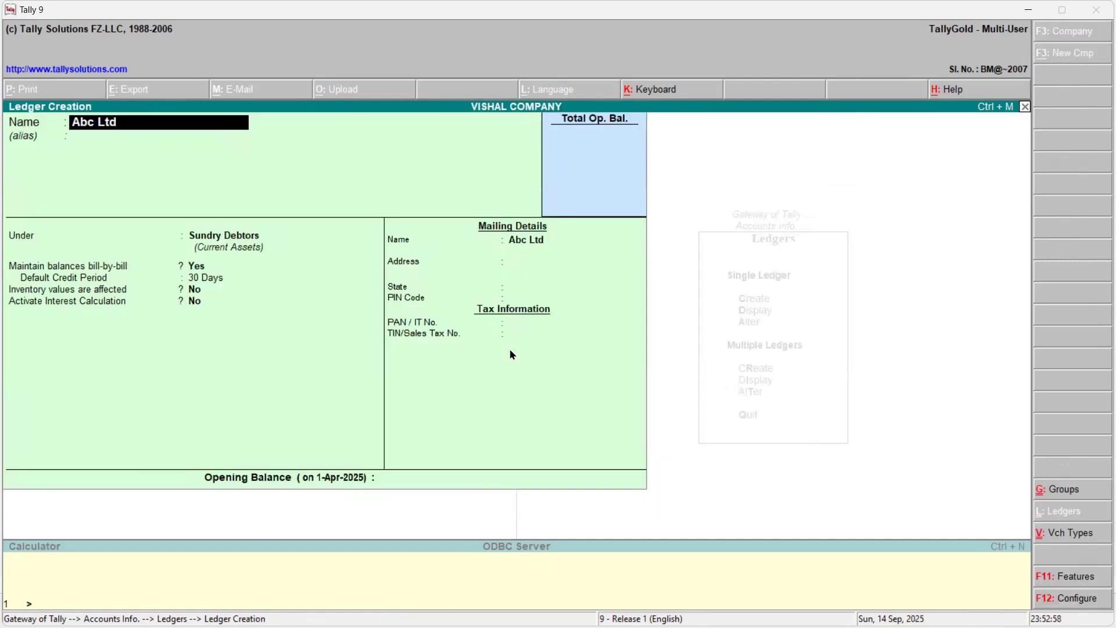
- Activate interest calculation for the Abc Ltd ledger
key("Return")
key("Return")
key("Return")
key("Return")
key("Return")
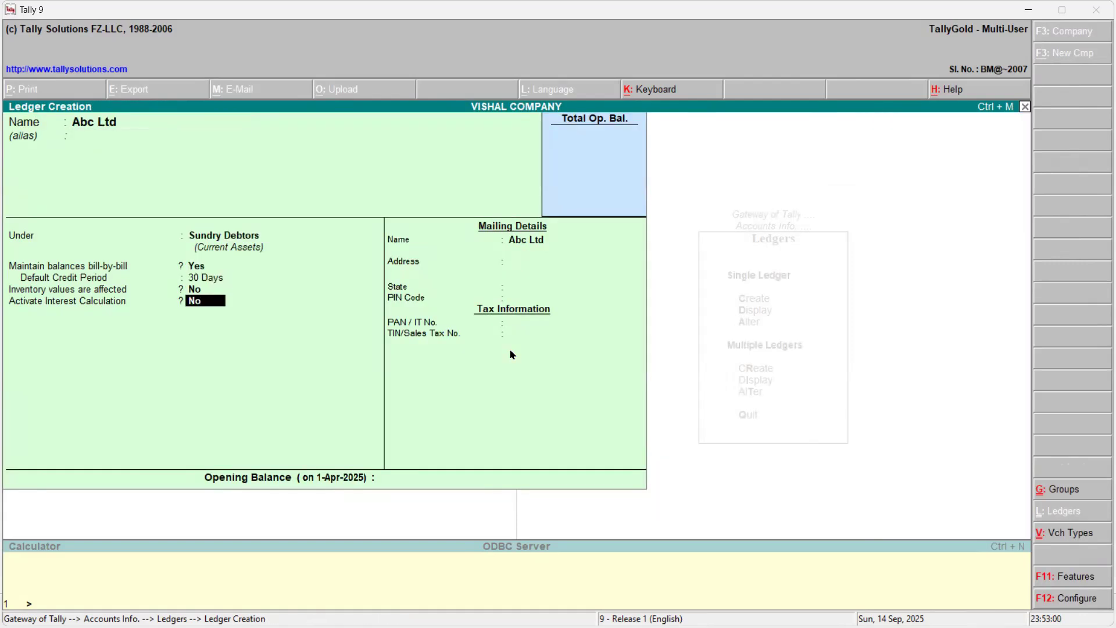
key("y")
key("Return")
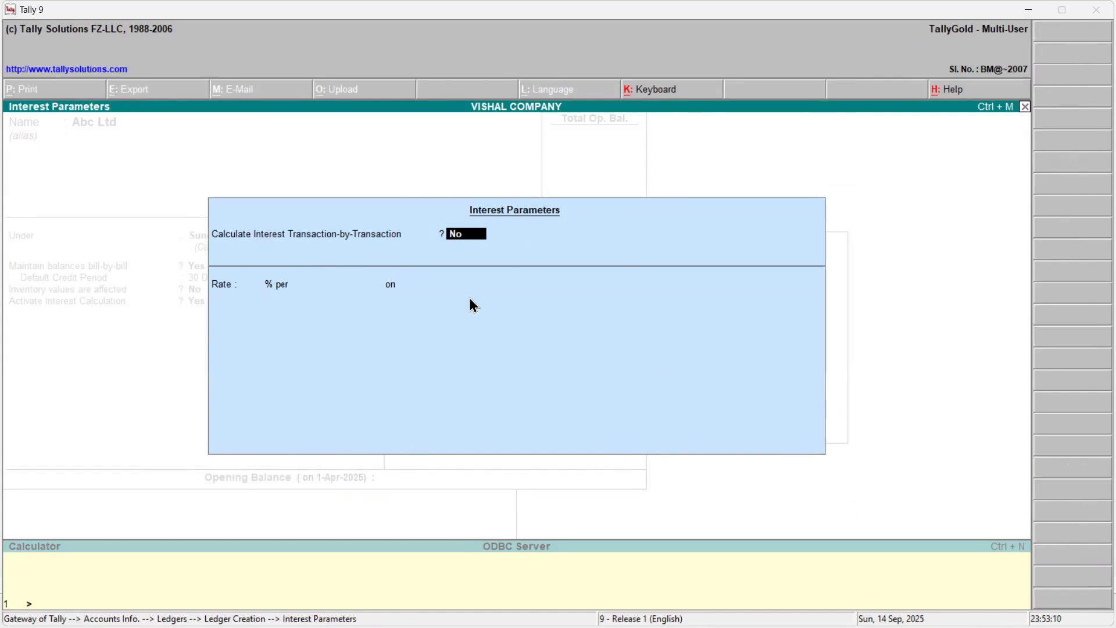
- Calculate interest transaction-by-transaction, allow parameters to be overridden for each transaction, and set overriding of advanced parameters to No
type("y")
key("Return")
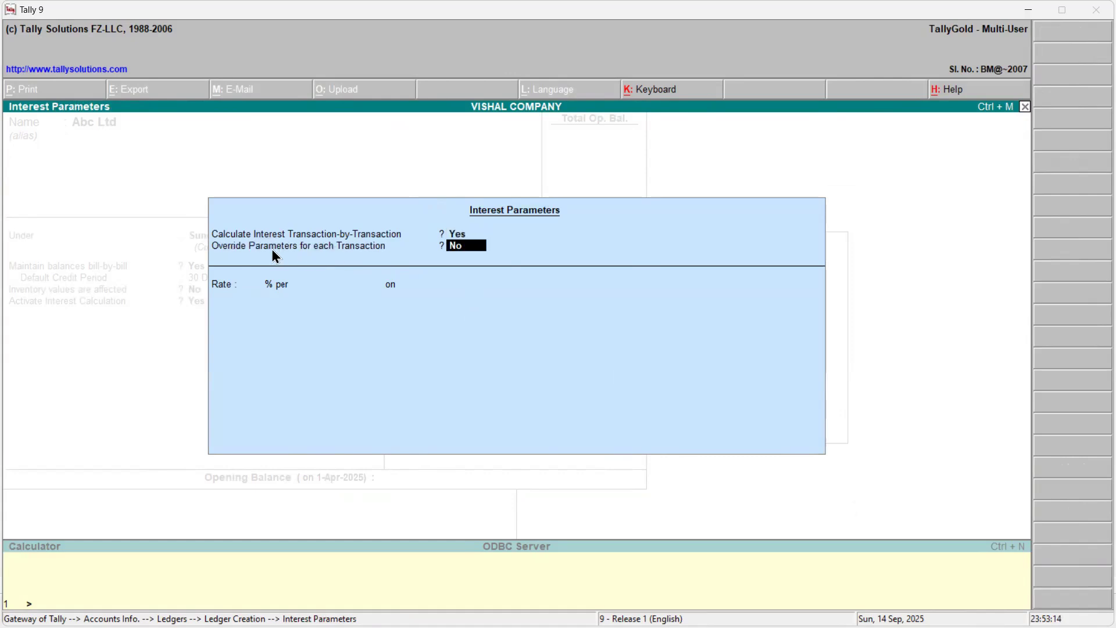
type("y")
key("Return")
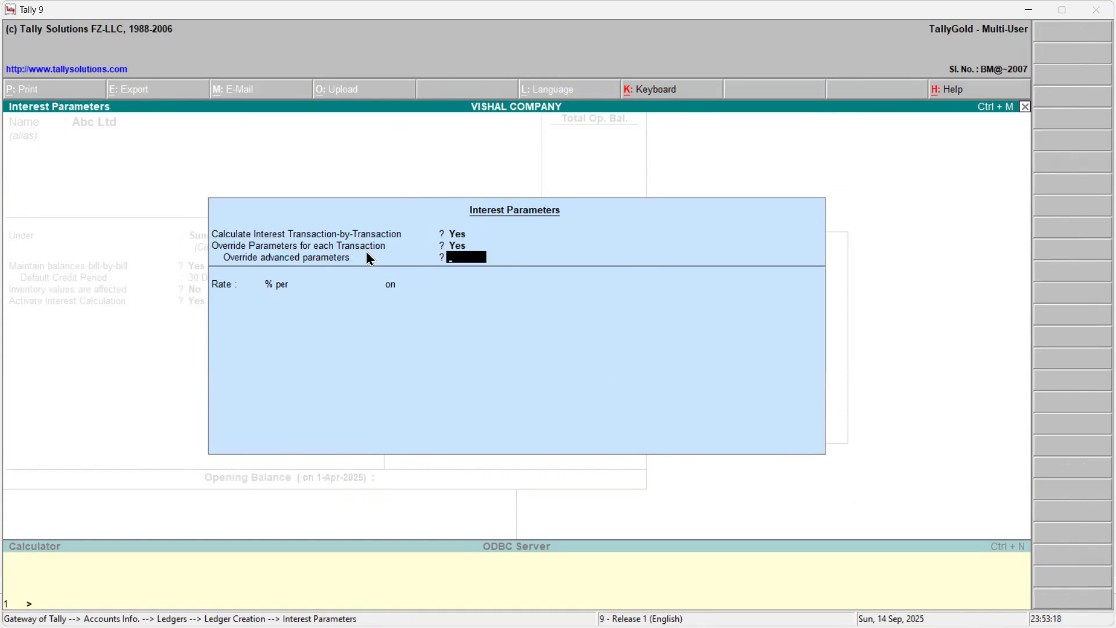
type("n")
key("Return")
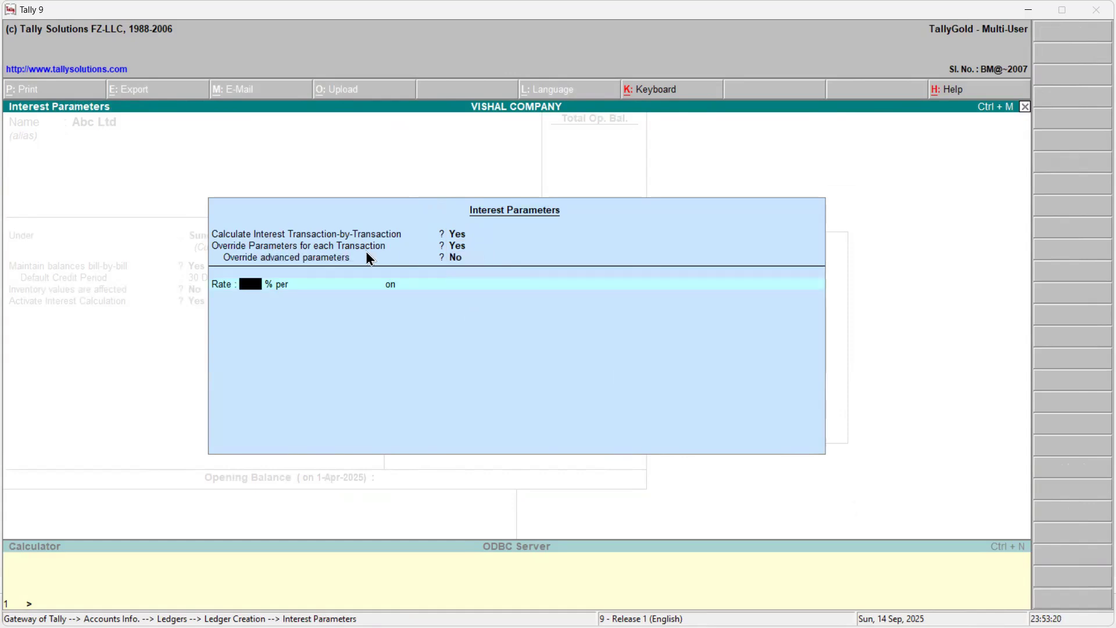
- Set the ledger's interest rate to 18% per 365-Day Year on Debit Balances Only, after checking the rate in the Word document
key("alt+Tab")
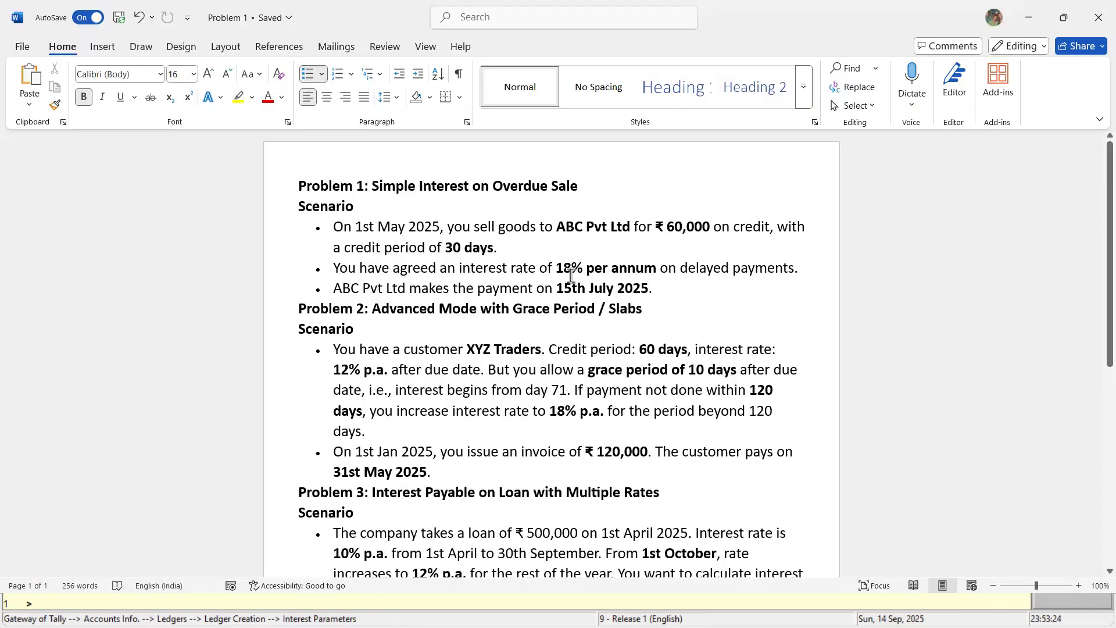
key("alt+Tab")
type("18.")
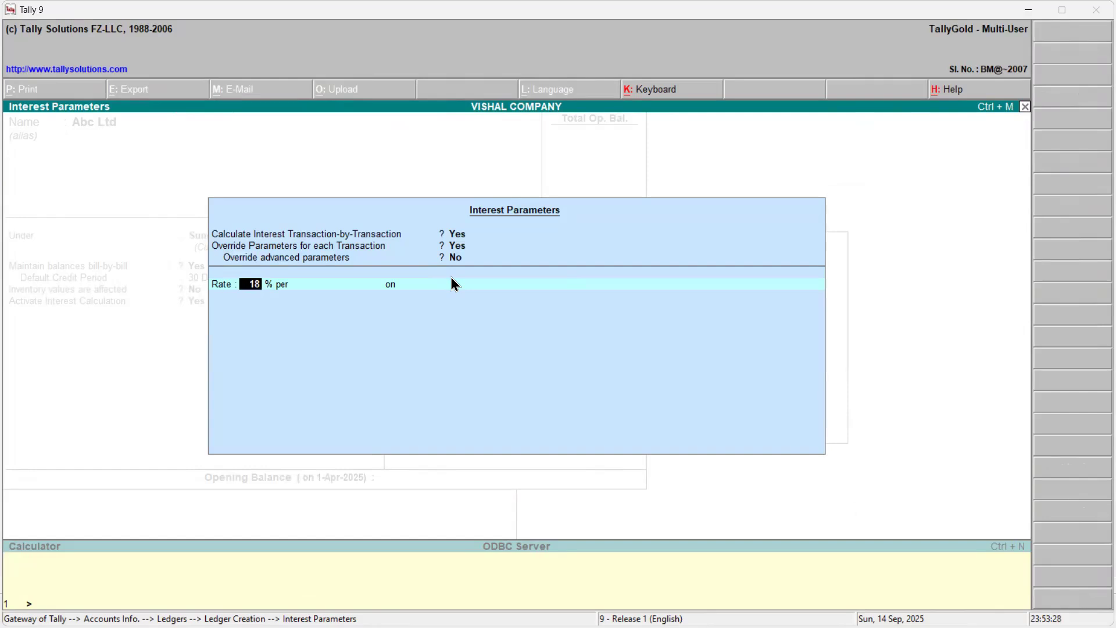
key("Return")
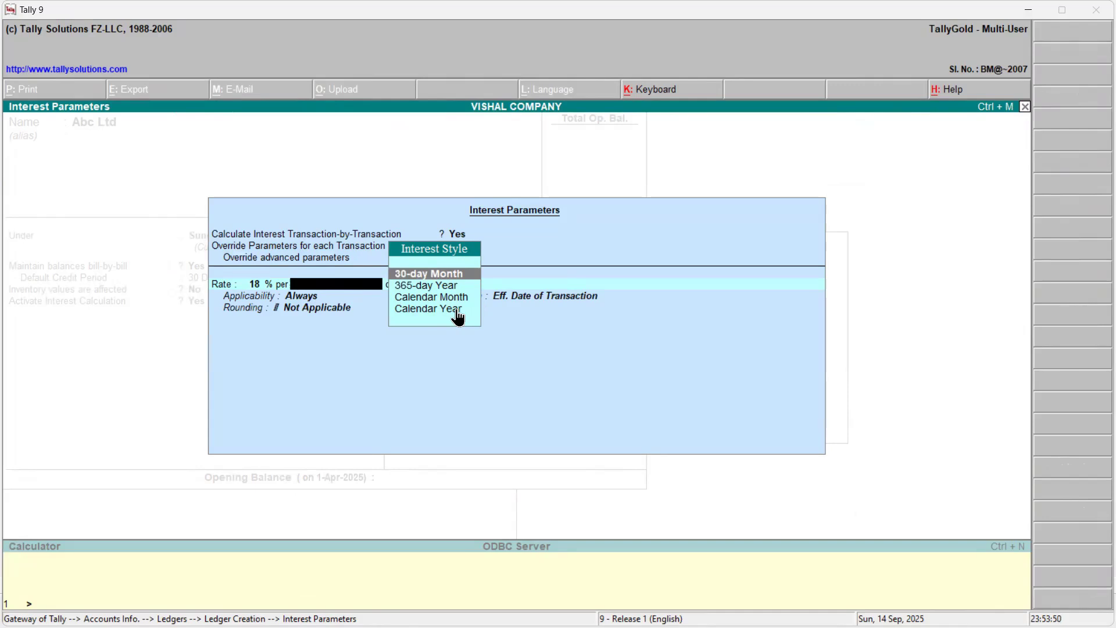
key("Down")
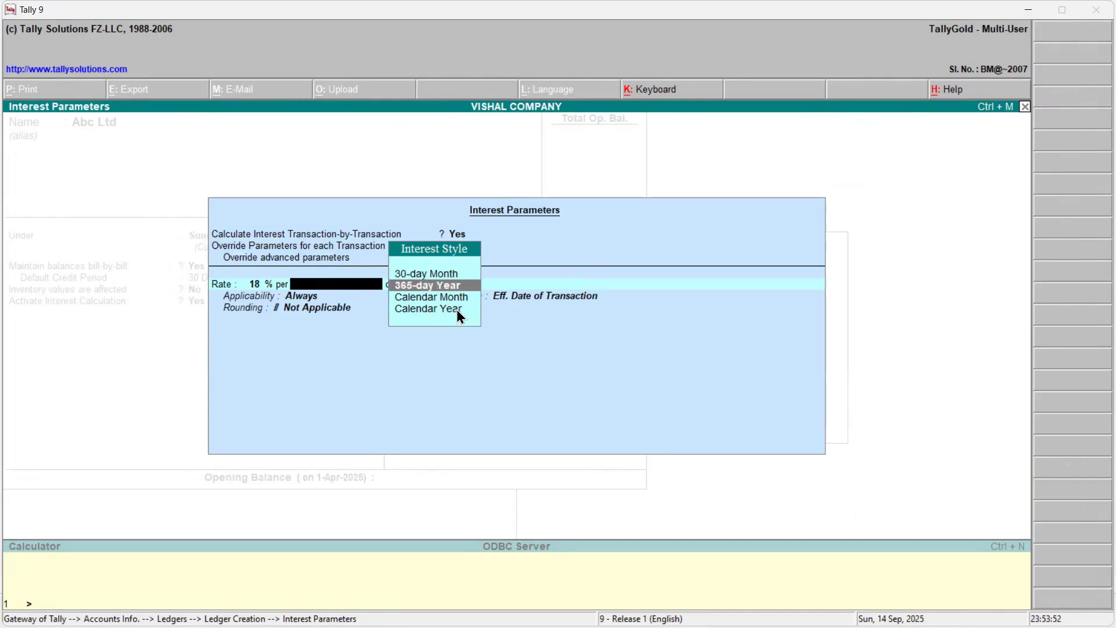
key("Return")
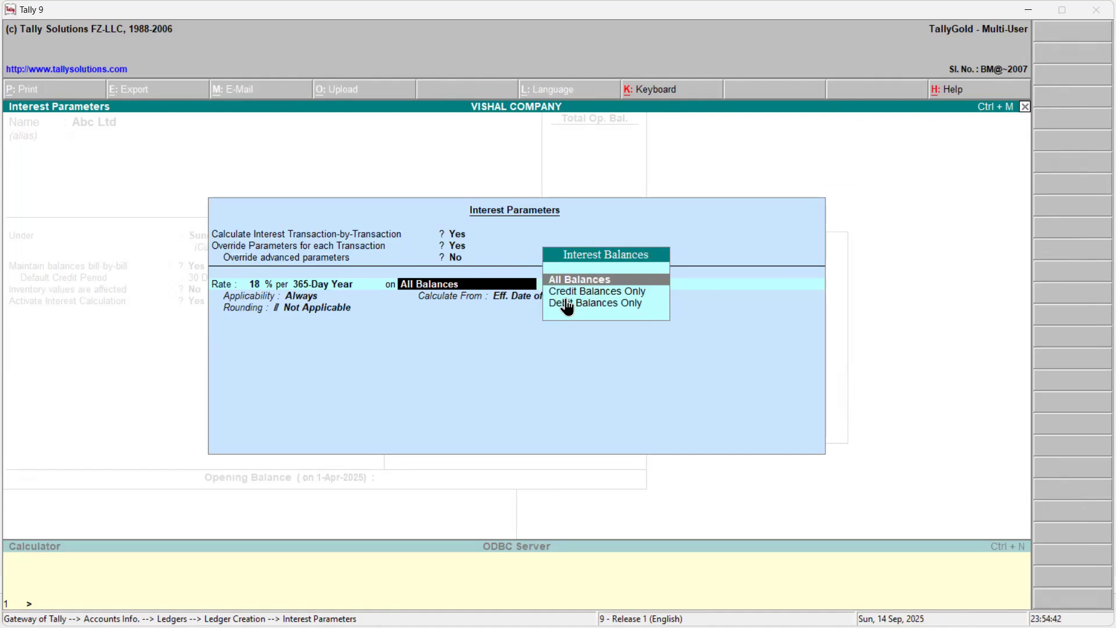
key("Down")
key("Down")
key("Return")
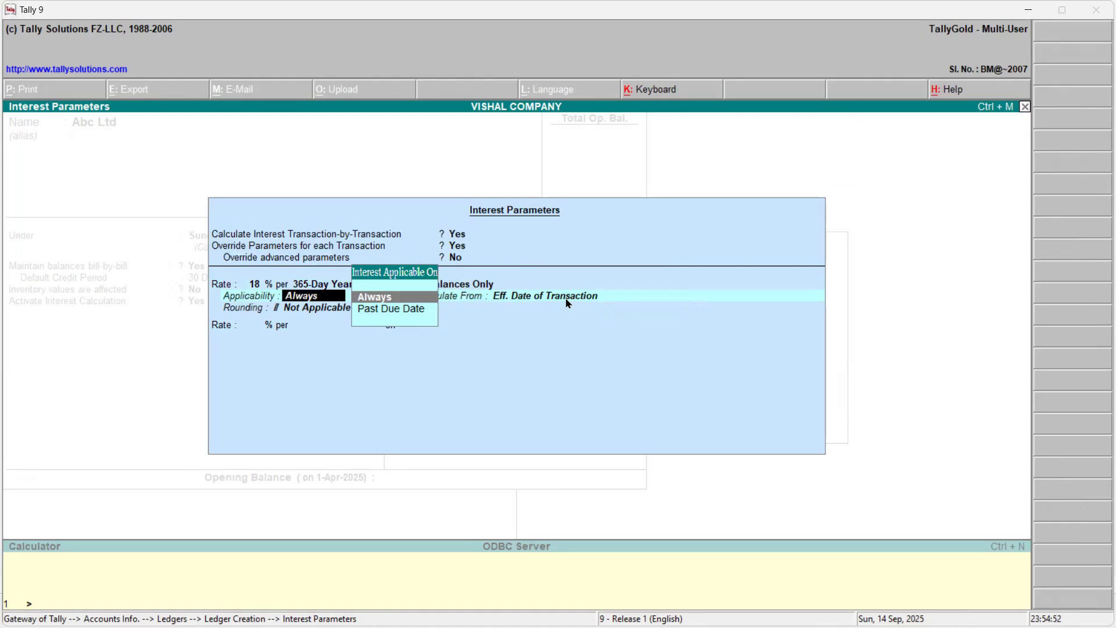
- Apply interest Past Due Date by 0 days, calculated from Due Date of Invoice/Ref, with rounding Not Applicable
key("Down")
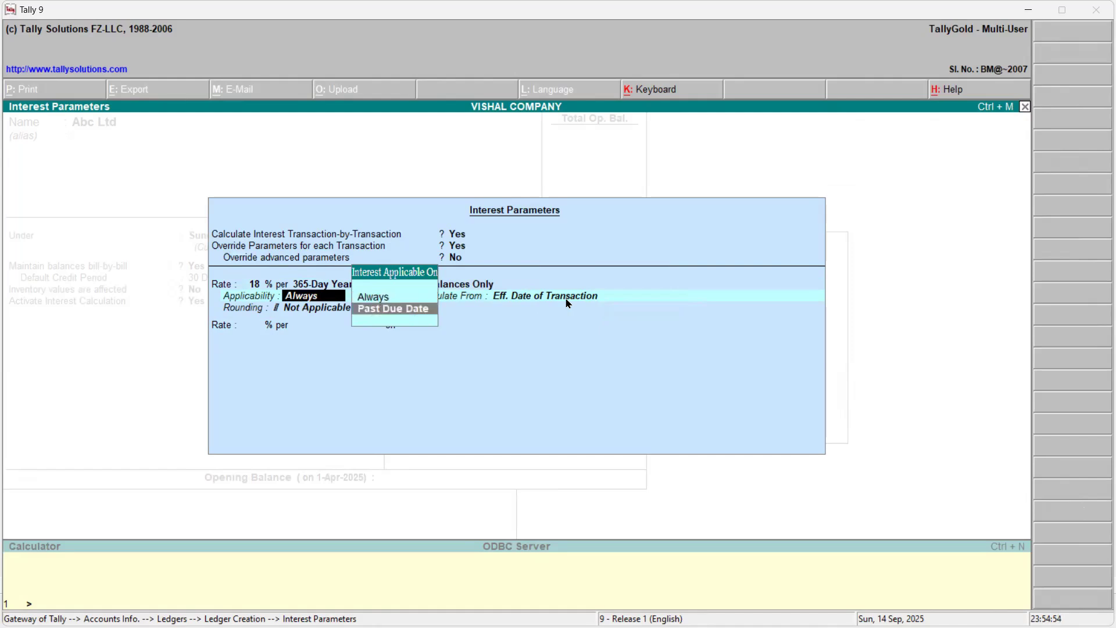
key("Return")
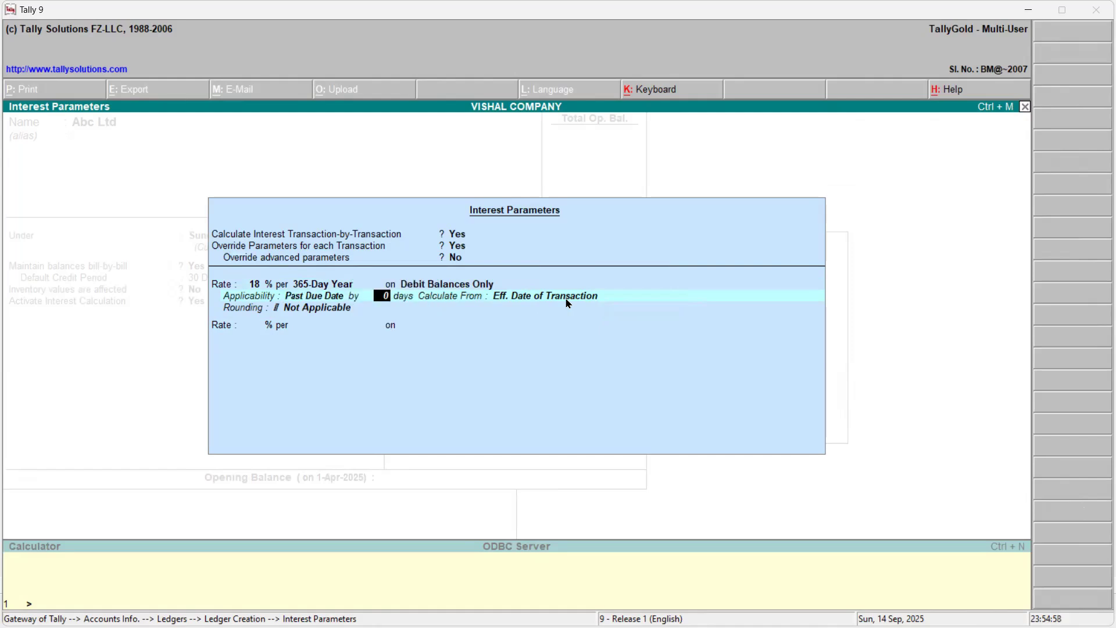
key("Return")
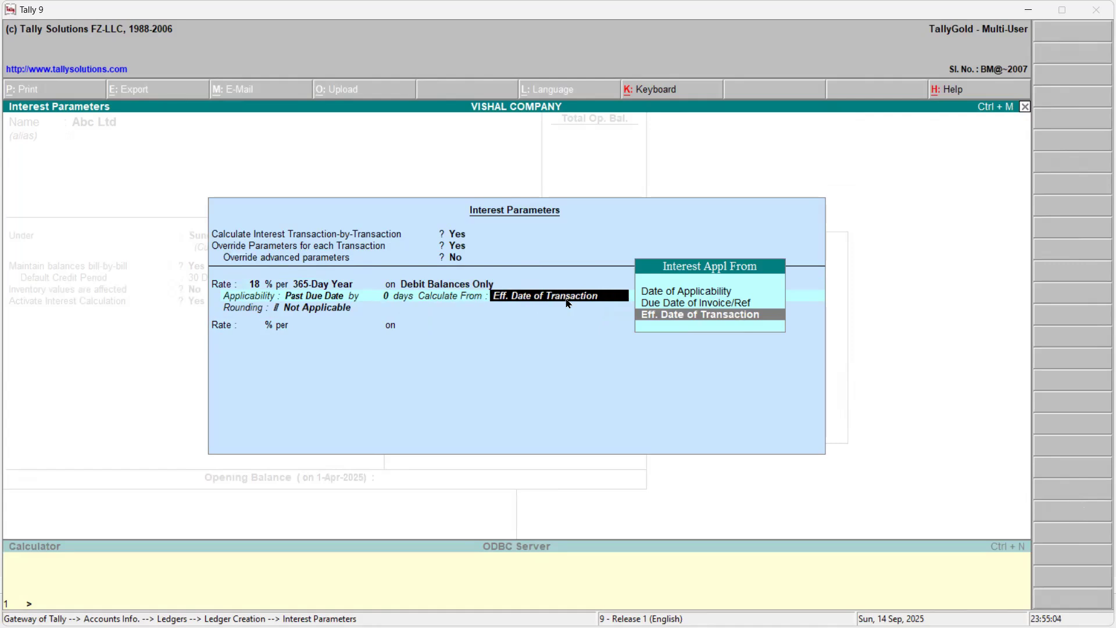
key("Up")
key("Return")
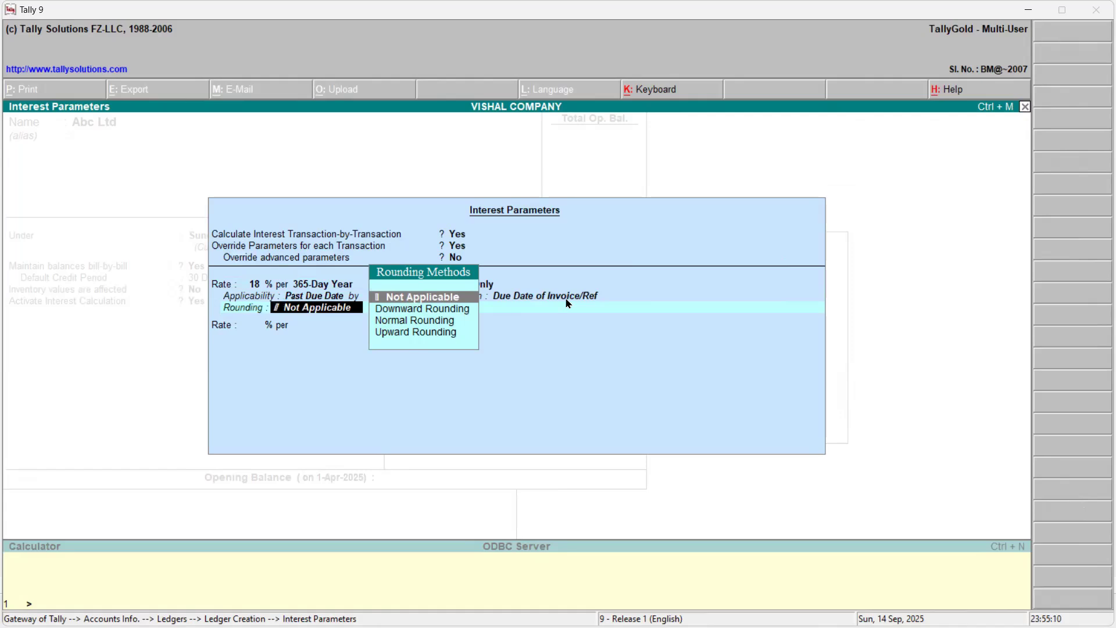
key("Return")
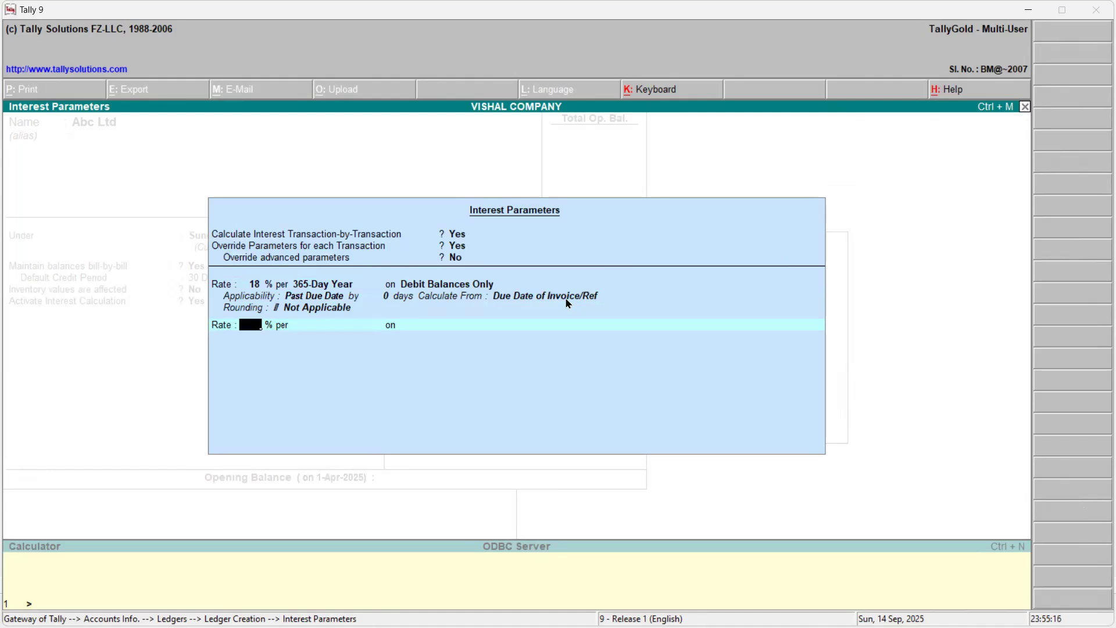
- Save the Abc Ltd ledger without a second interest rate, address or tax details, and return to the Gateway of Tally
key("Return")
key("Return")
key("Return")
key("Return")
key("Return")
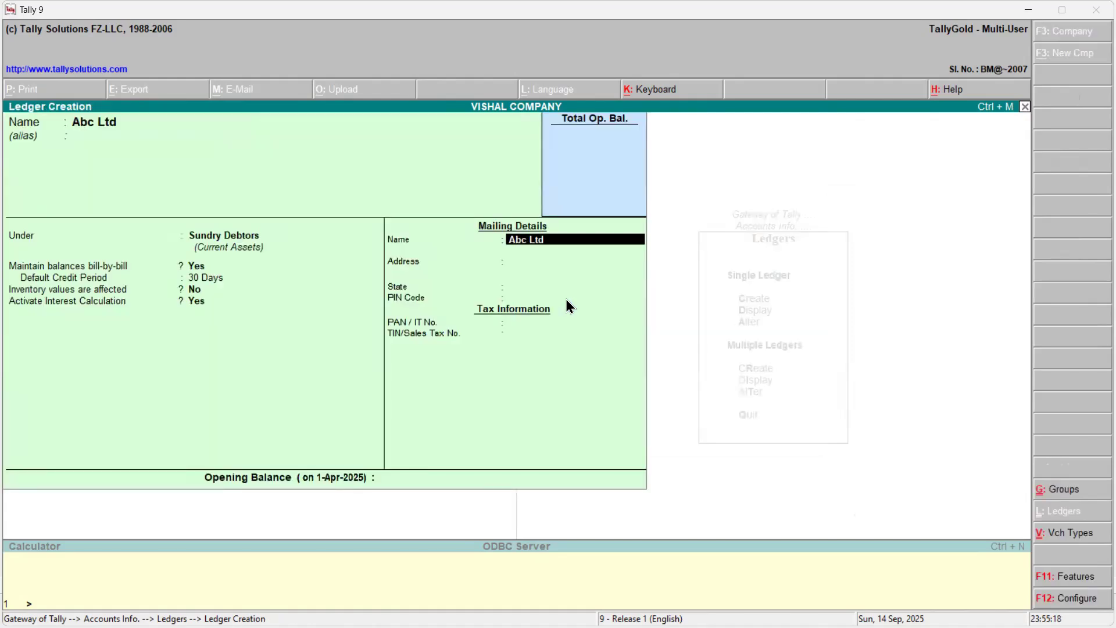
key("Return")
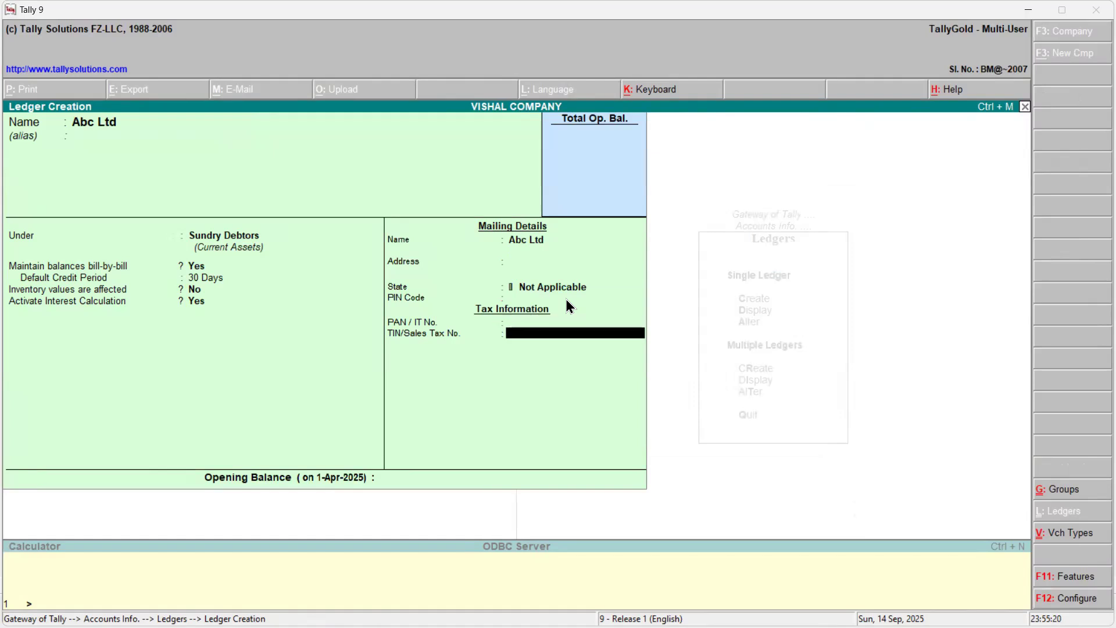
key("Return")
key("Return")
key("Return")
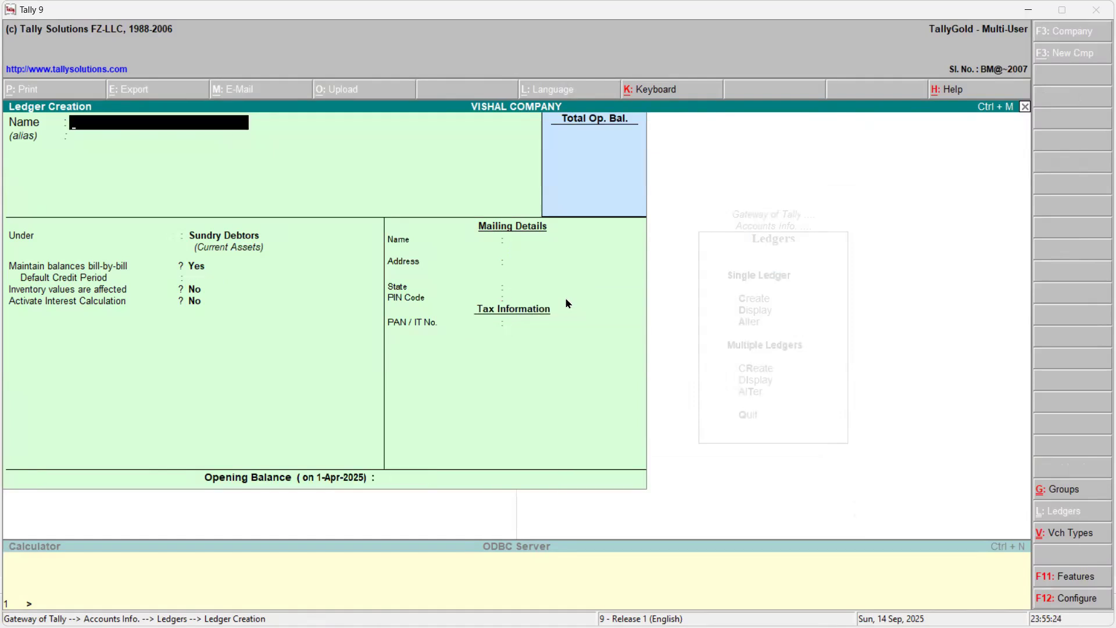
key("Escape")
key("Return")
key("Escape")
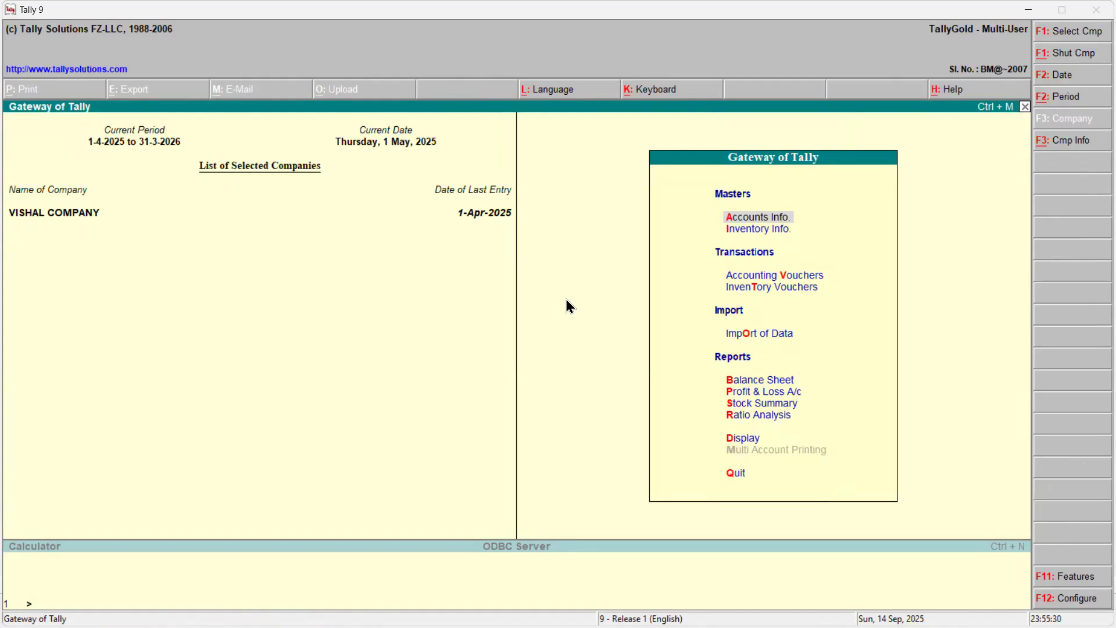
- Check the Problem 1 sale details in the Word document, then start a sales voucher in Tally for party Abc Ltd
key("alt+Tab")
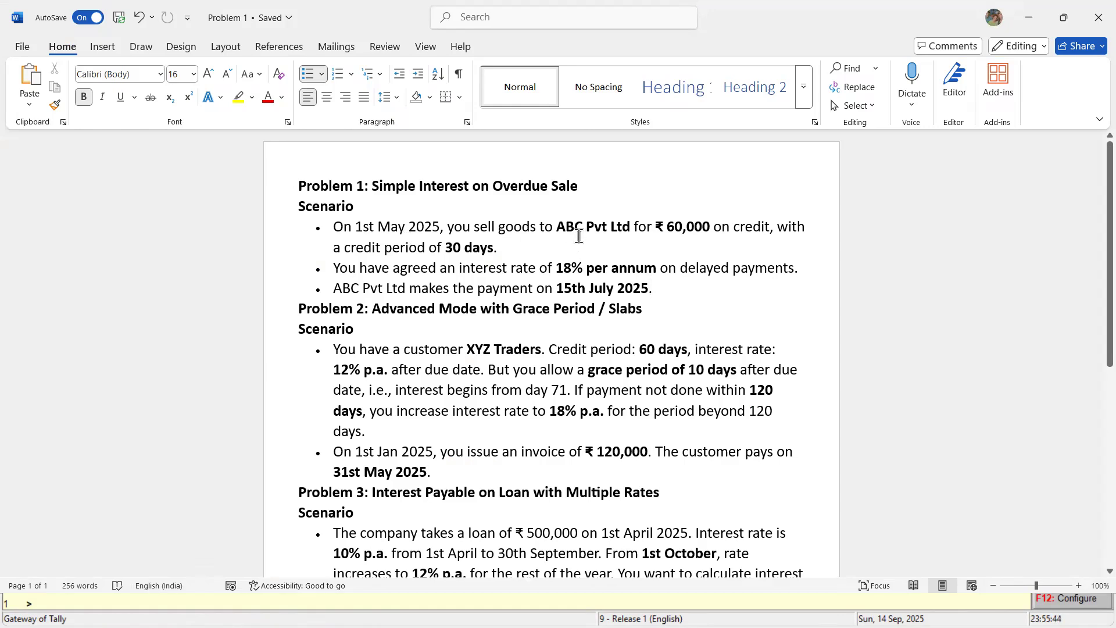
key("alt+Tab")
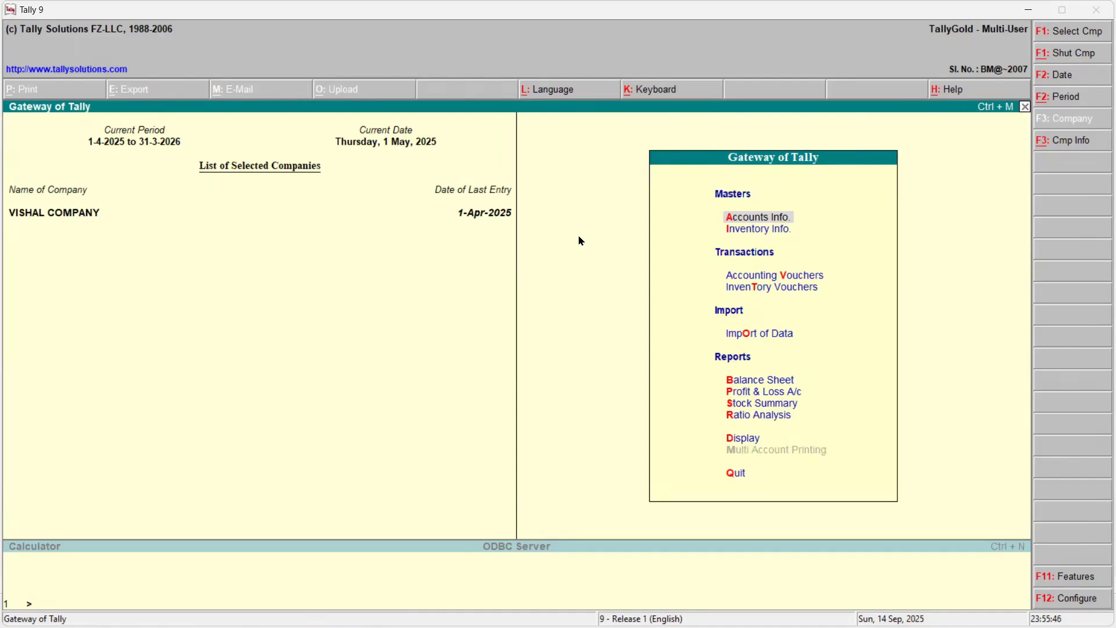
key("Down")
key("Down")
key("Return")
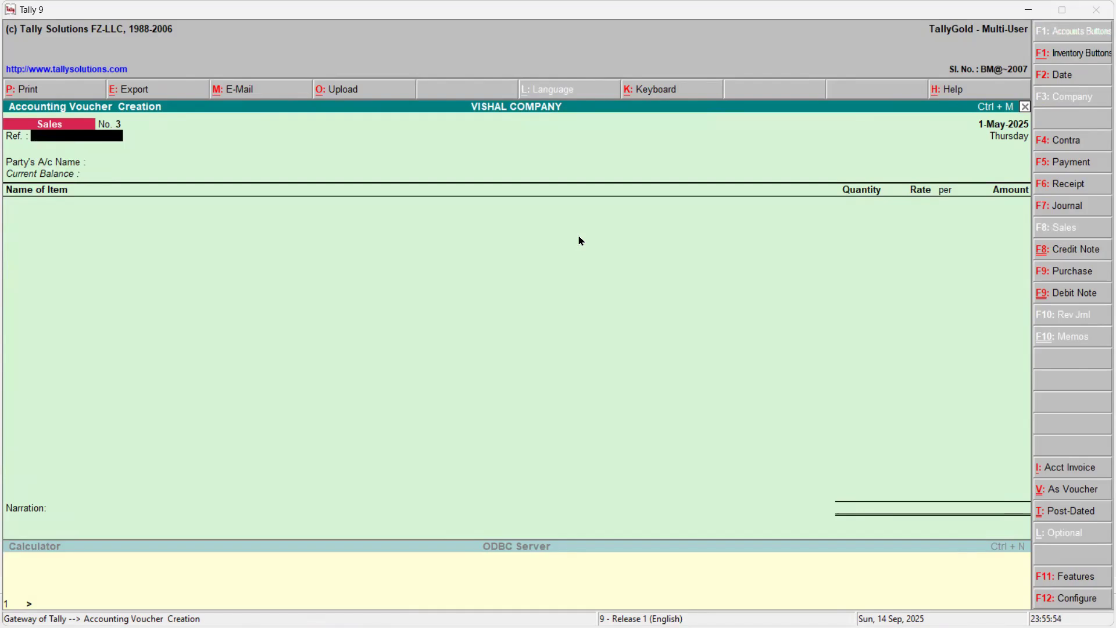
key("Return")
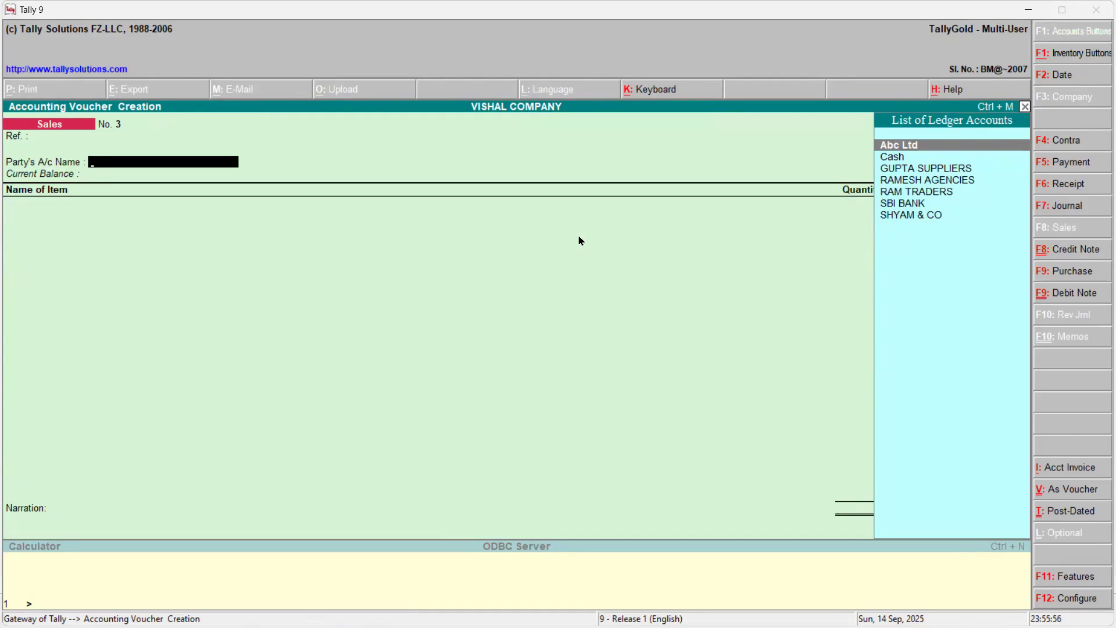
key("Return")
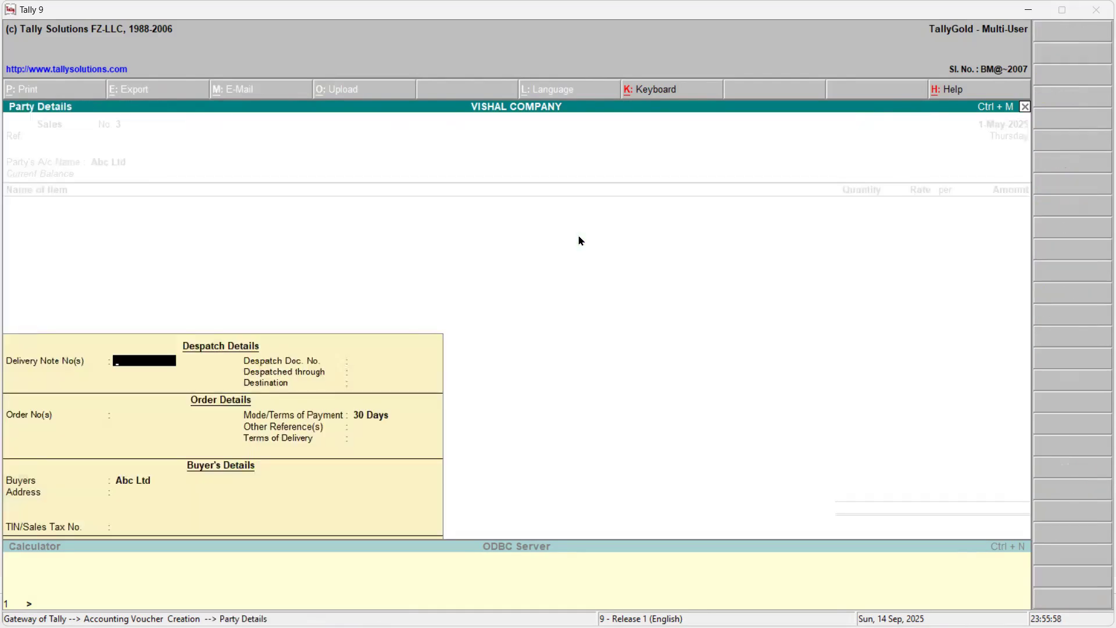
- Accept the voucher's party details with 30 Days payment terms, leaving the despatch and order fields blank
key("Return")
key("Return")
key("Return")
key("Return")
key("Return")
key("Return")
key("Return")
key("Return")
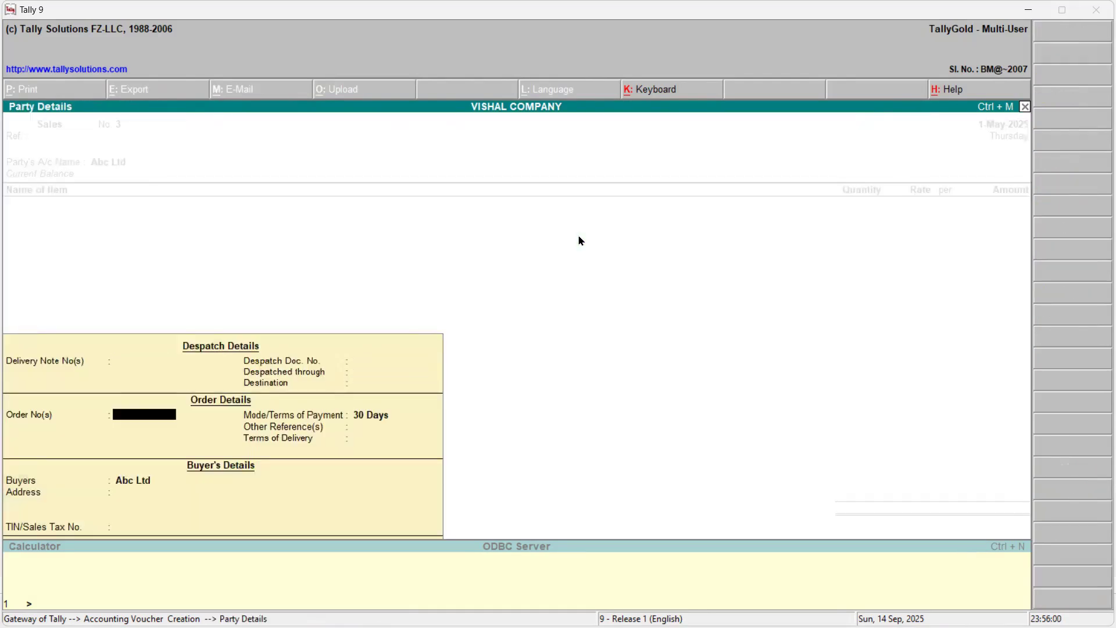
key("Return")
key("Return")
key("Return")
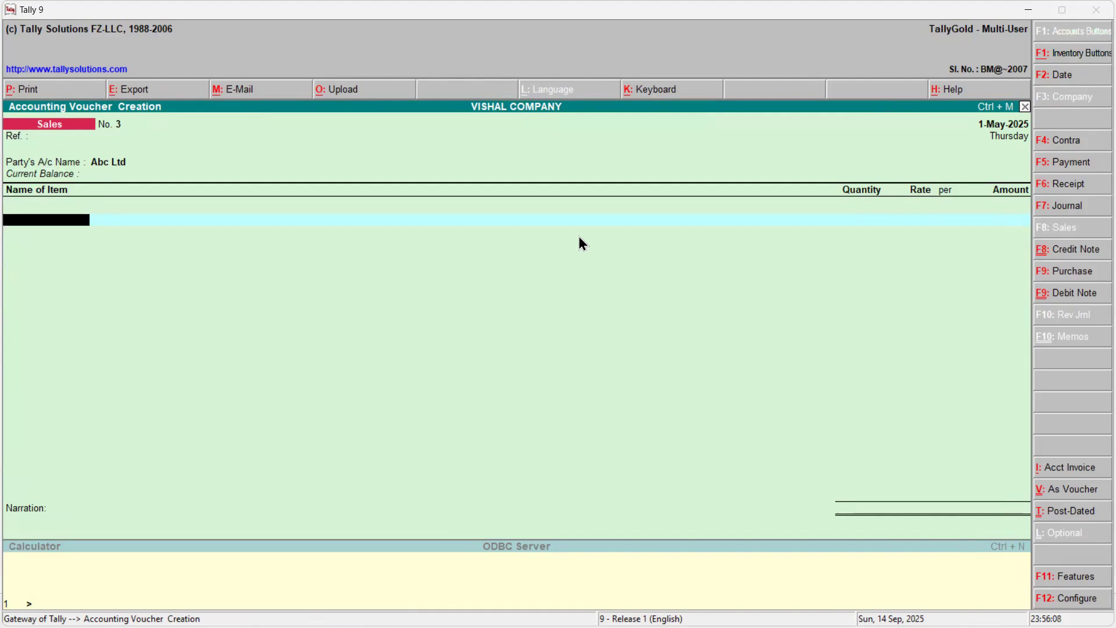
- Add the item Printer to the sales voucher with a quantity of 10 NOS at a rate of 6,000
type("Pr")
key("Return")
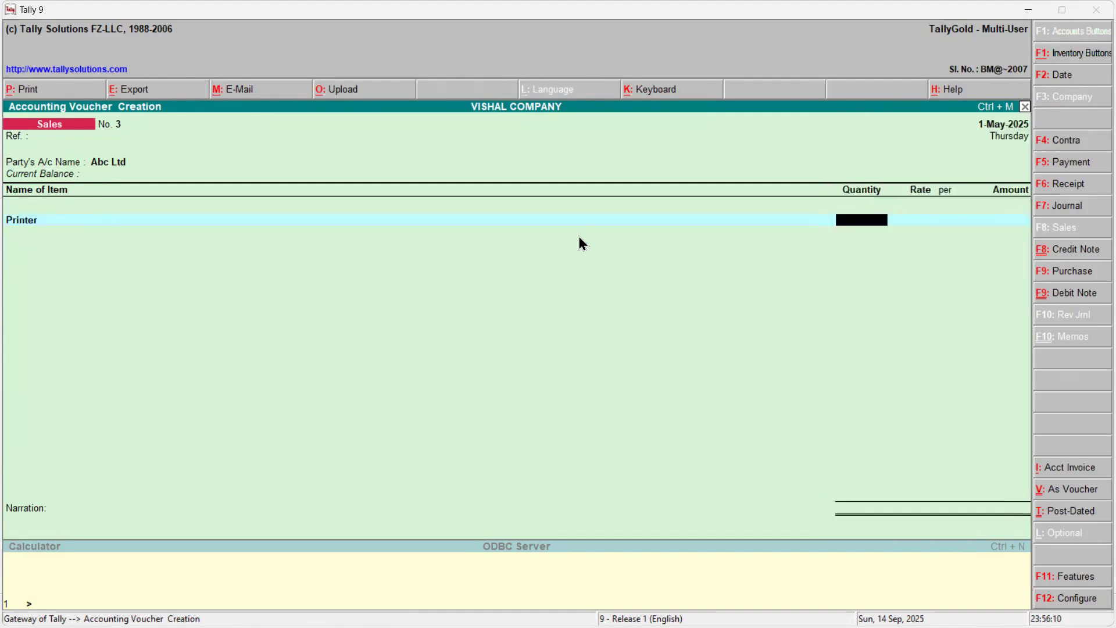
type("100")
key("Return")
key("Return")
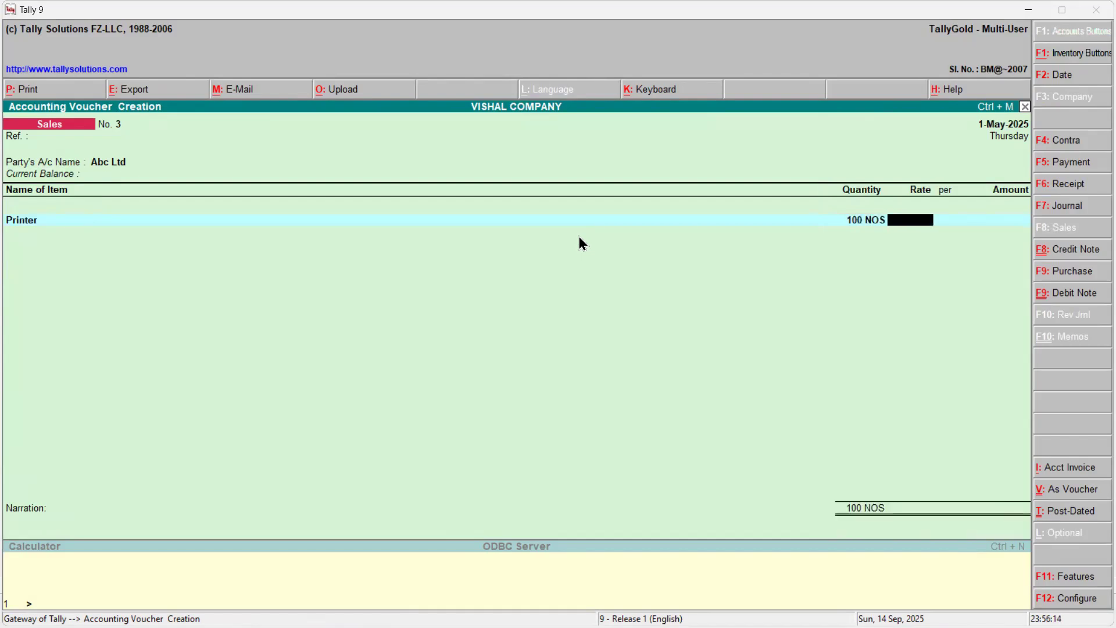
type("6000")
key("Return")
key("BackSpace")
key("BackSpace")
key("BackSpace")
type("10")
key("Return")
key("Return")
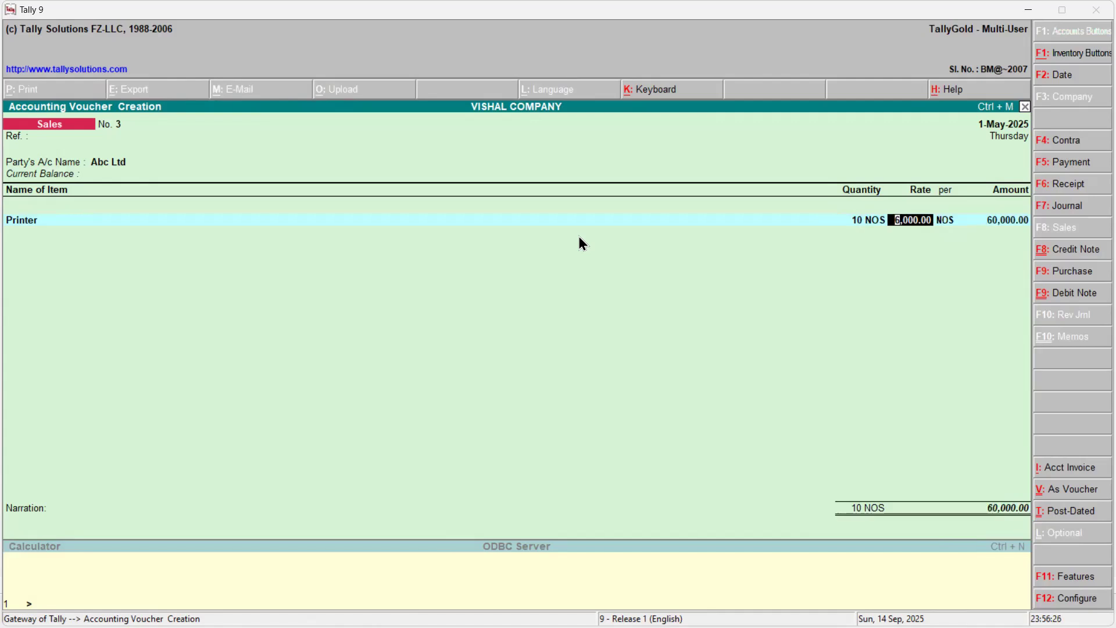
key("Return")
key("Return")
key("Return")
key("Return")
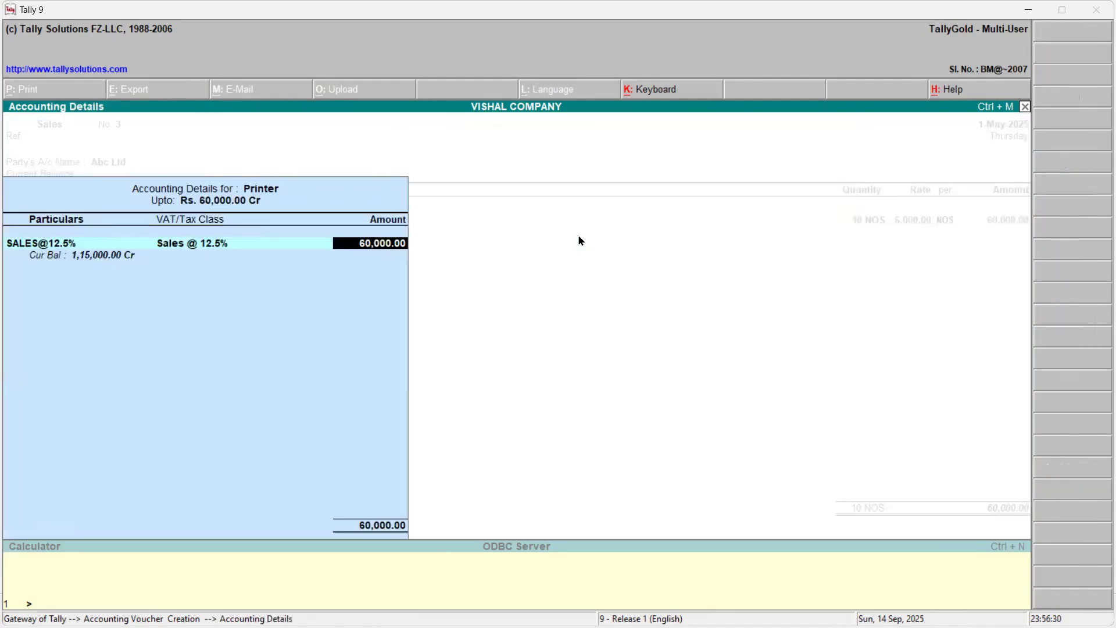
key("Return")
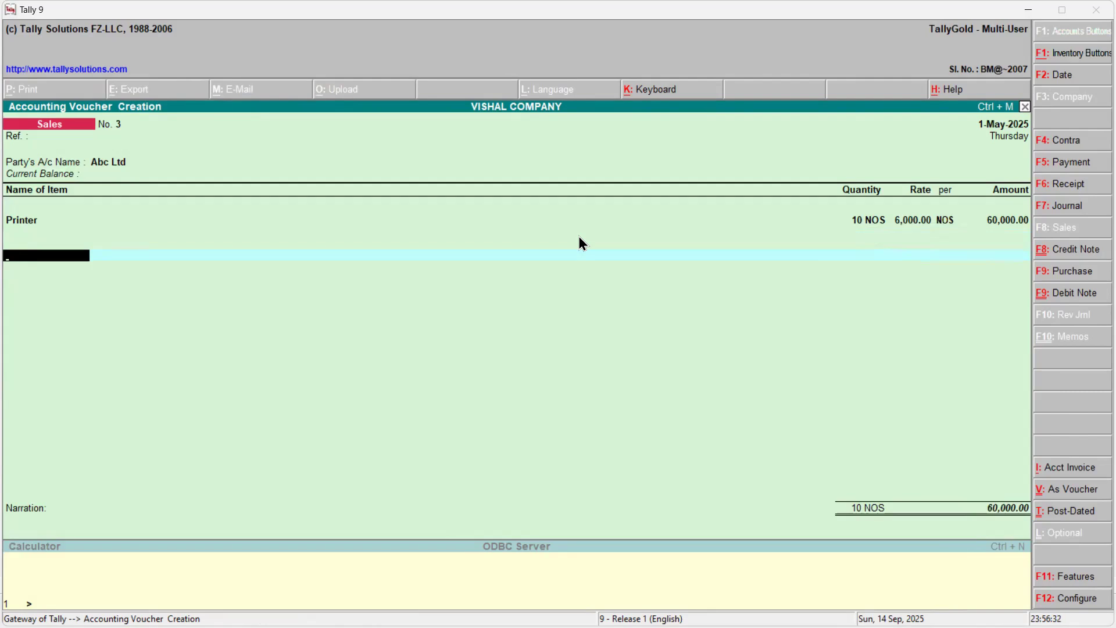
key("Return")
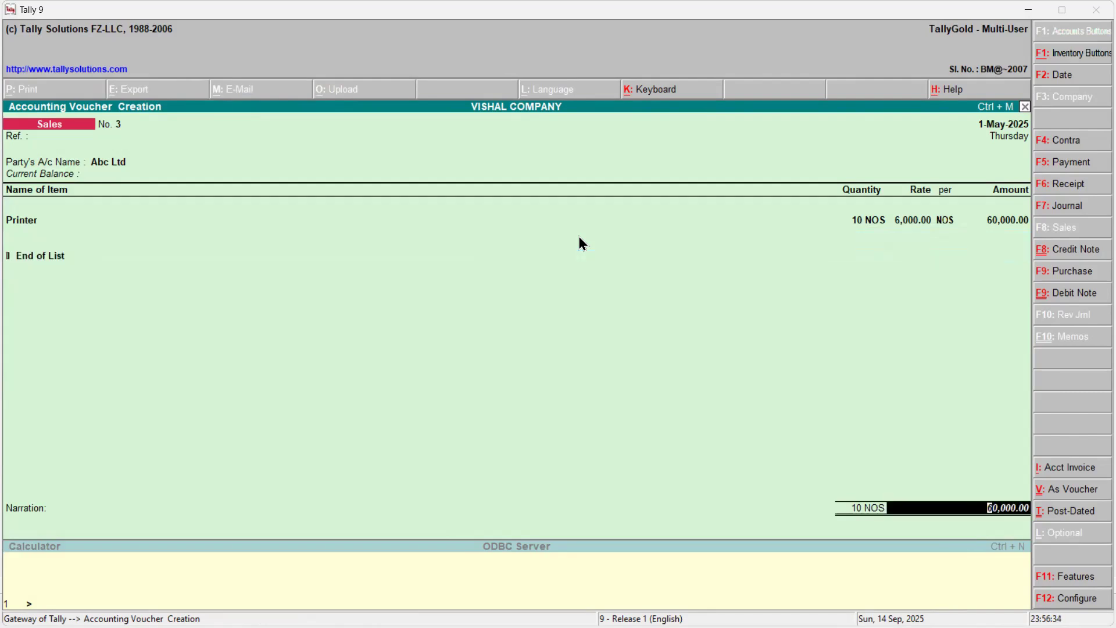
- Record the bill as New Ref Abcltd-001 with 30 Days credit for 60,000
key("Return")
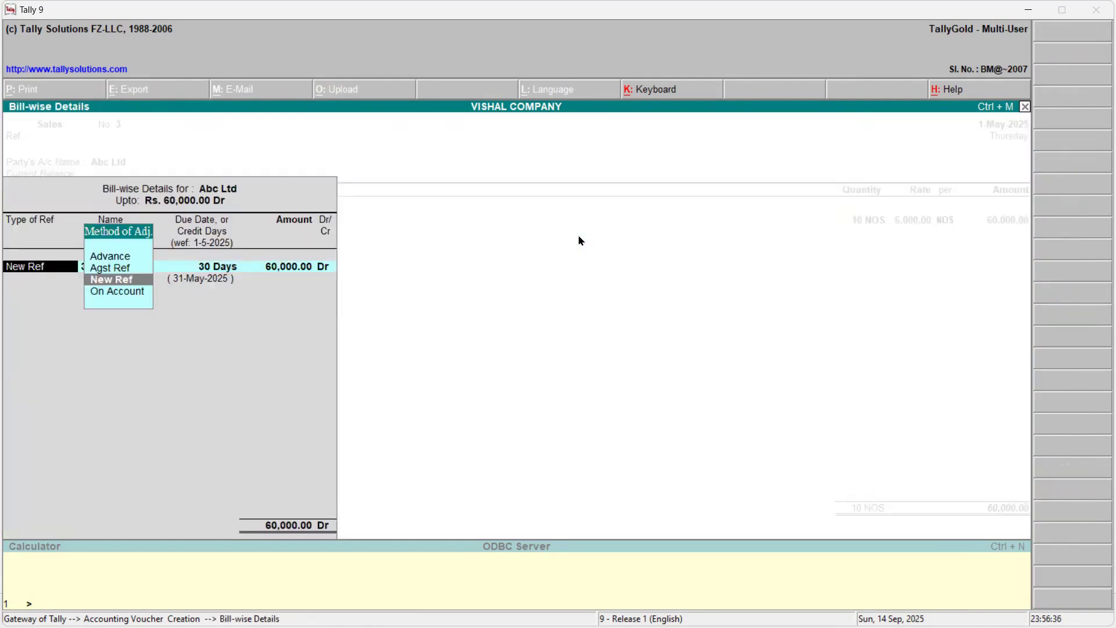
key("Return")
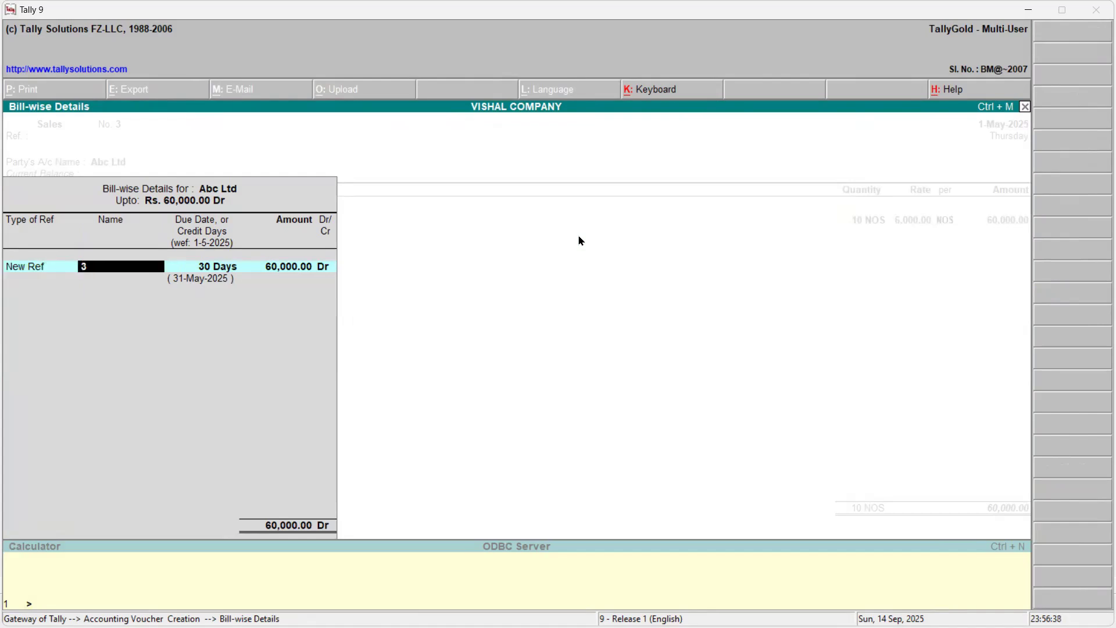
type("Abcltd-001")
key("Return")
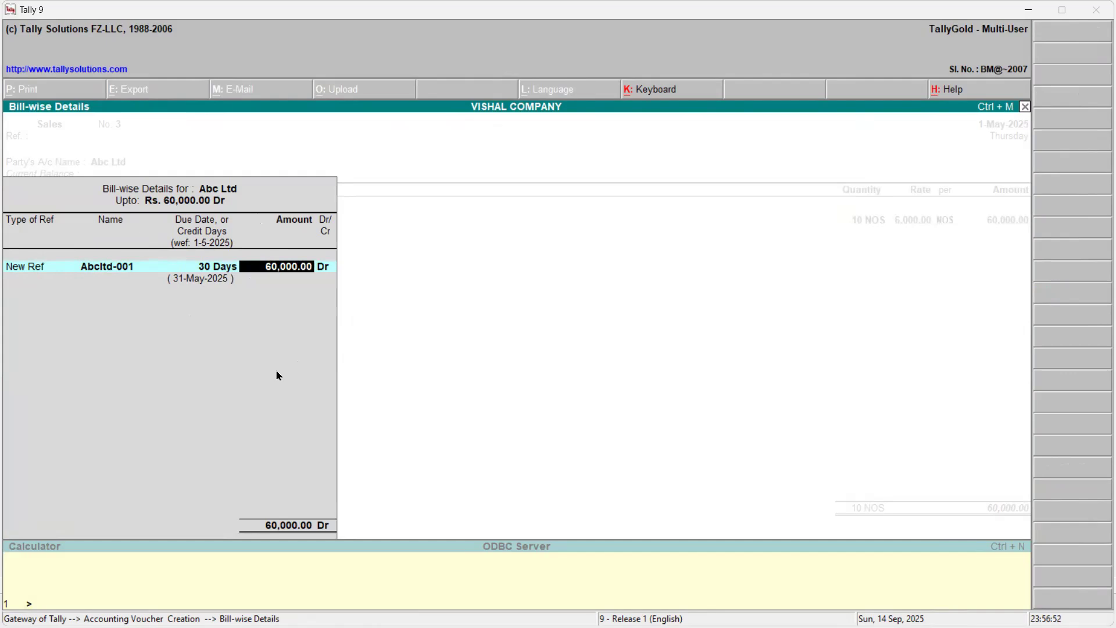
key("Return")
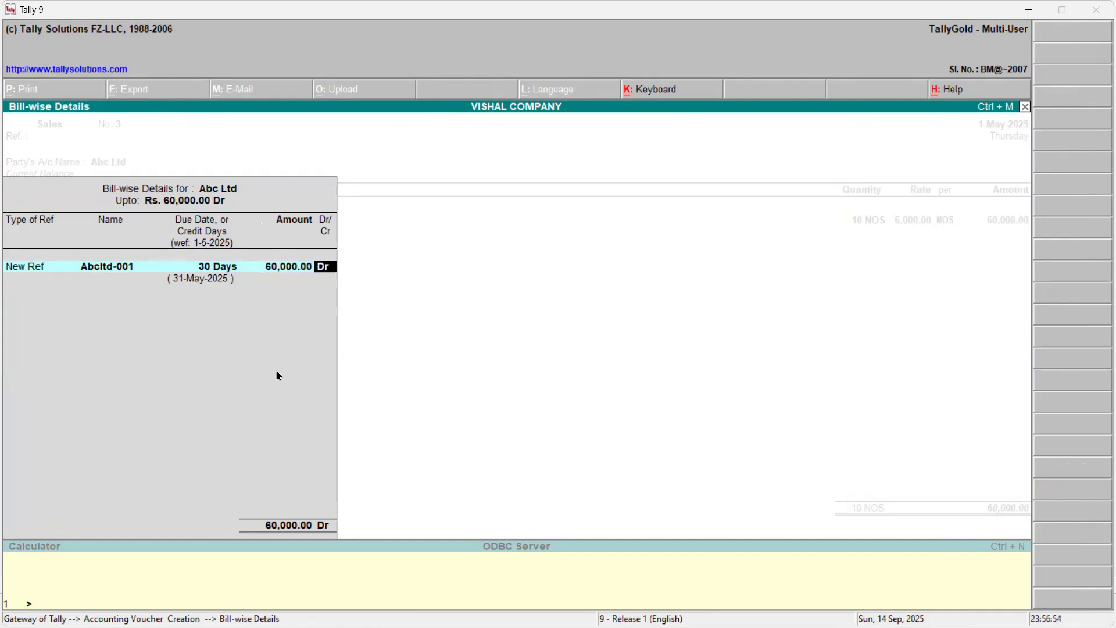
- Set the bill's interest parameters to 18% per 365-Day Year on Debit Balances Only
key("Return")
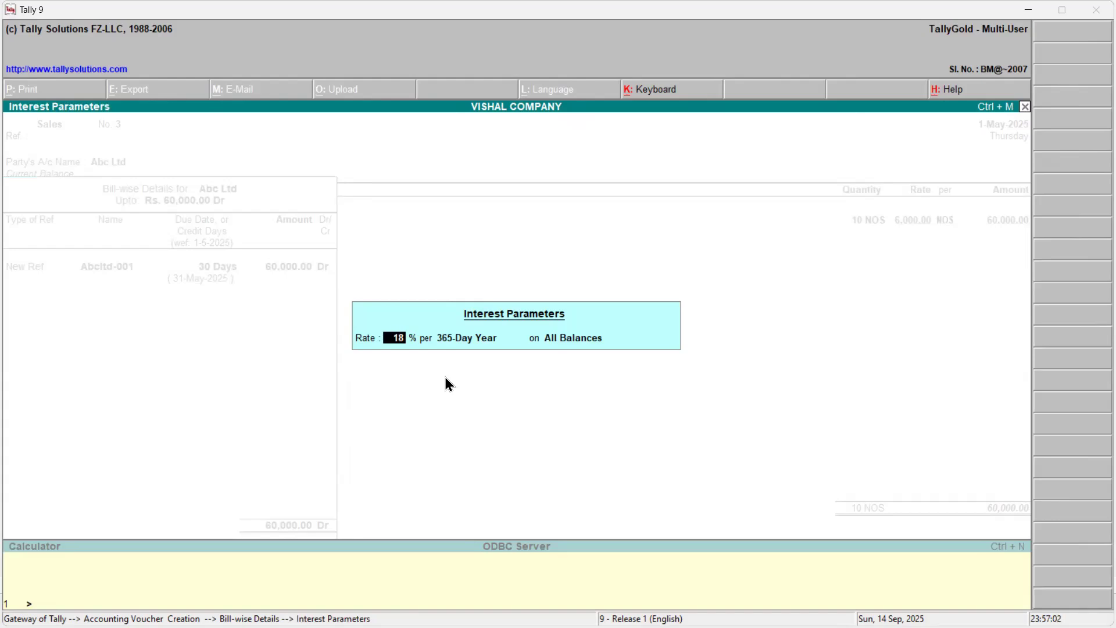
key("Return")
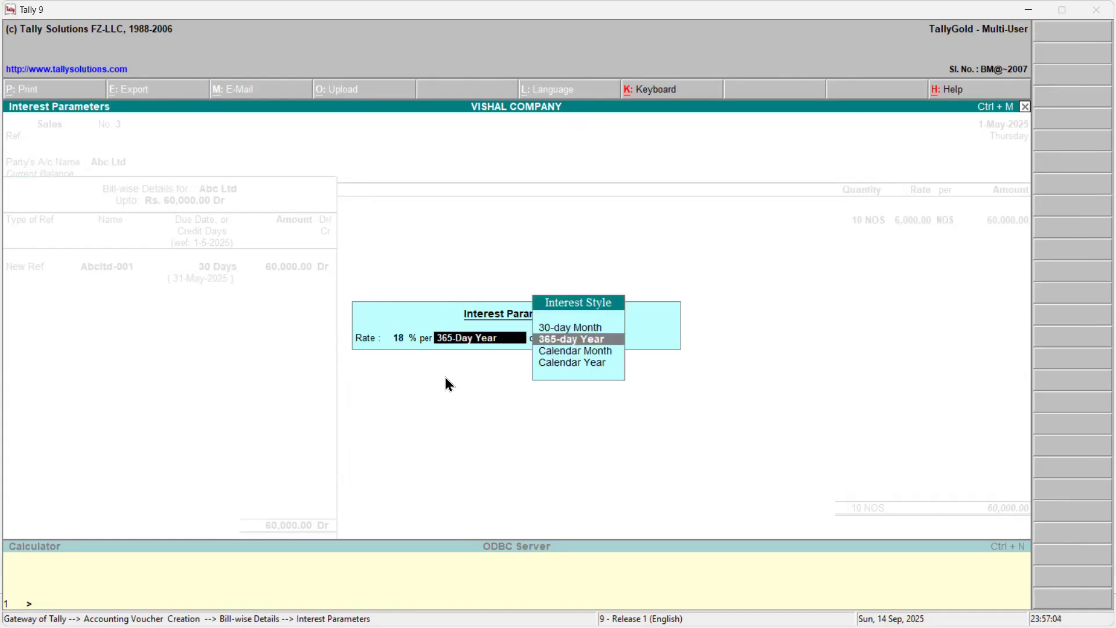
key("Return")
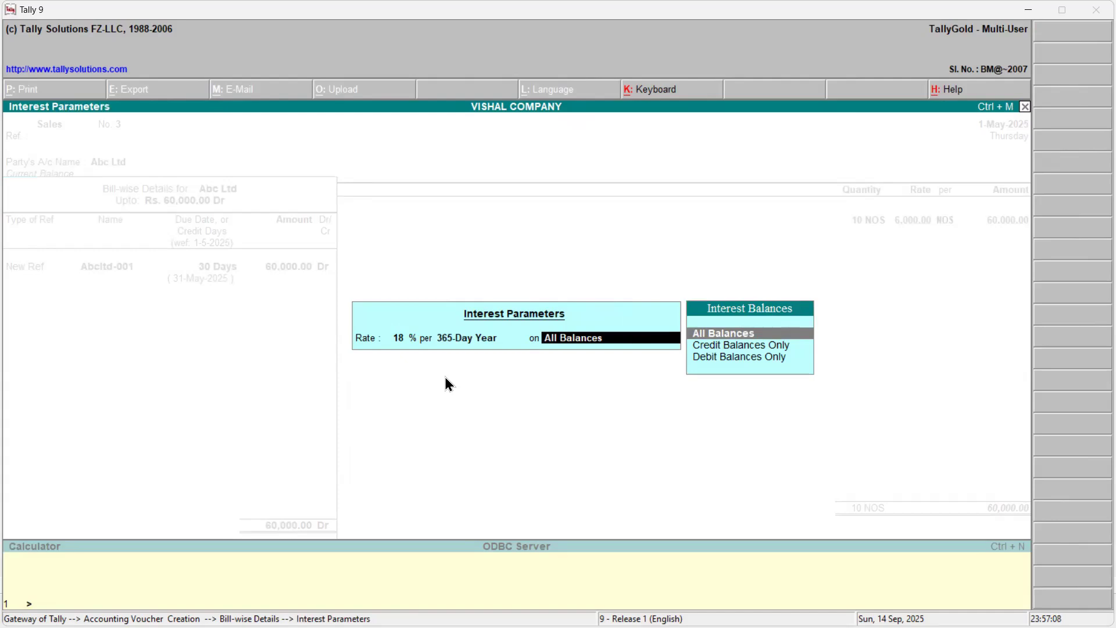
key("Down")
key("Down")
key("Return")
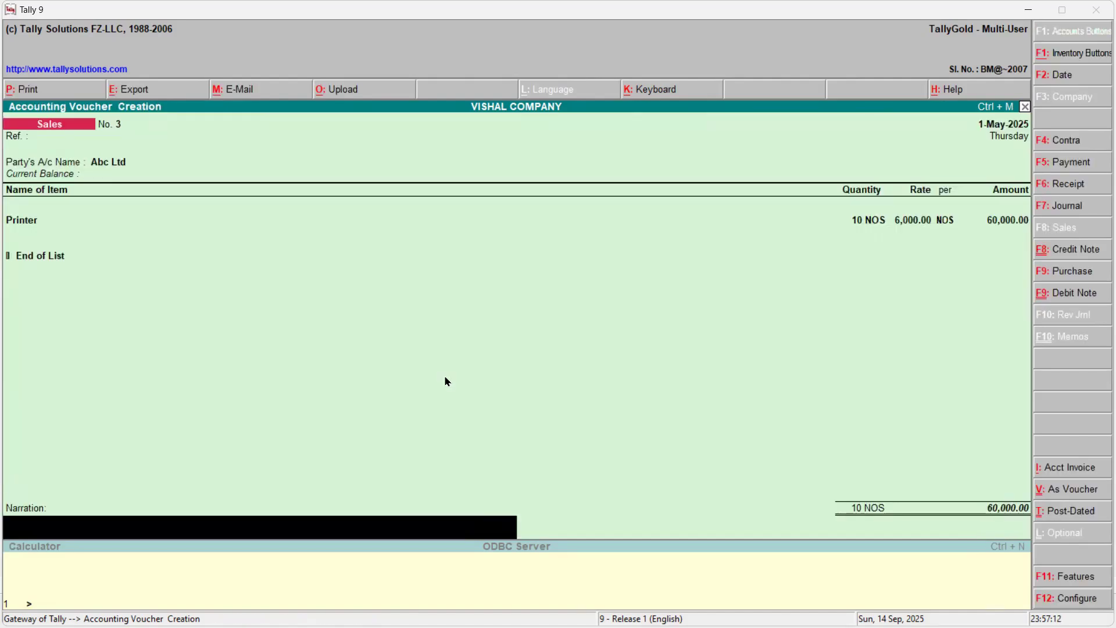
- Save the sales voucher with a blank narration and leave voucher entry for the Gateway of Tally
key("Return")
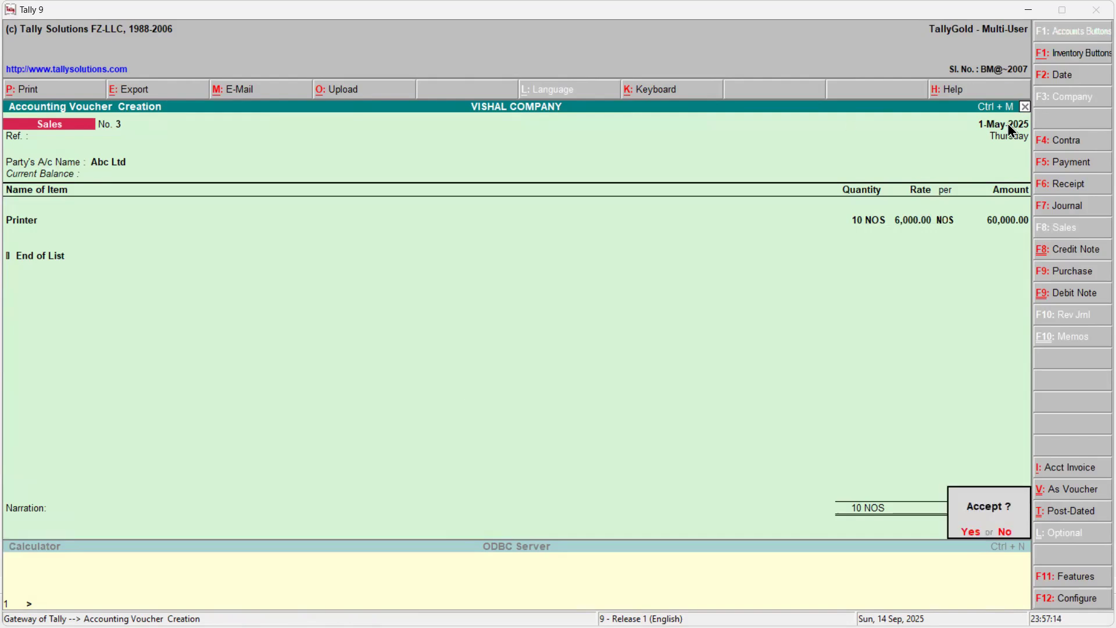
key("Return")
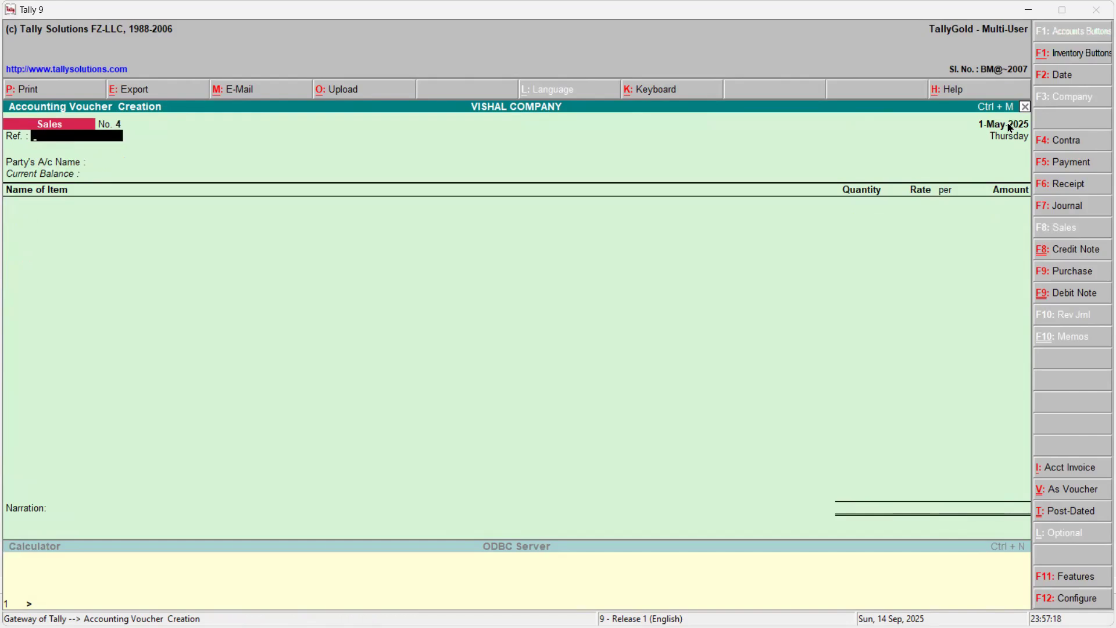
key("Escape")
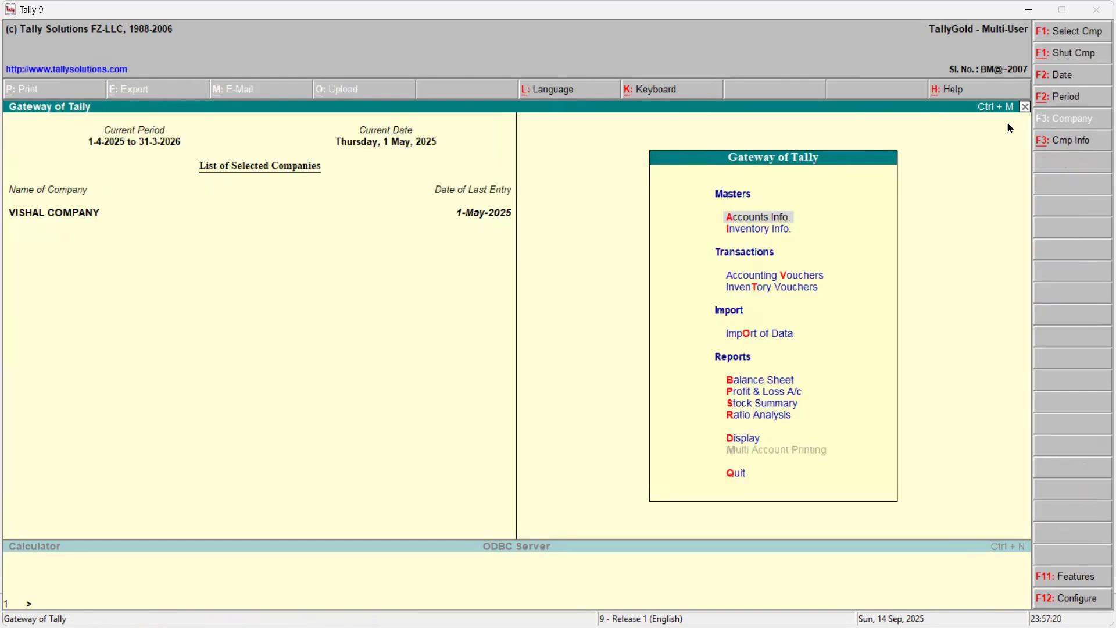
- Switch to the Word document to review Problem 1's interest rate and payment date, and return to Tally
key("alt+Tab")
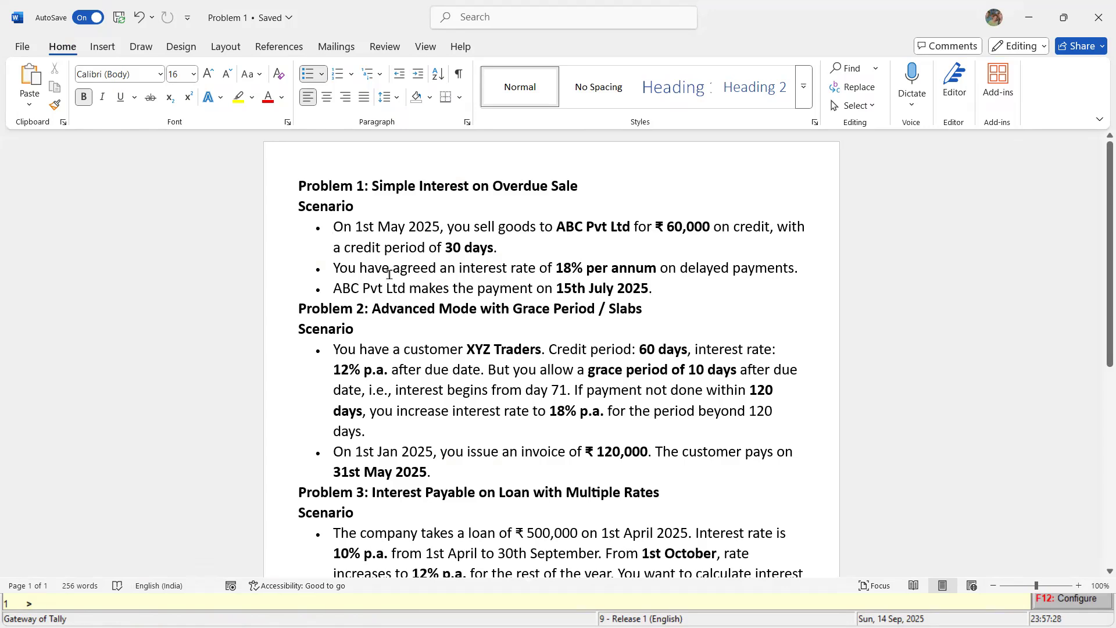
left_click(602, 267)
key("alt+Tab")
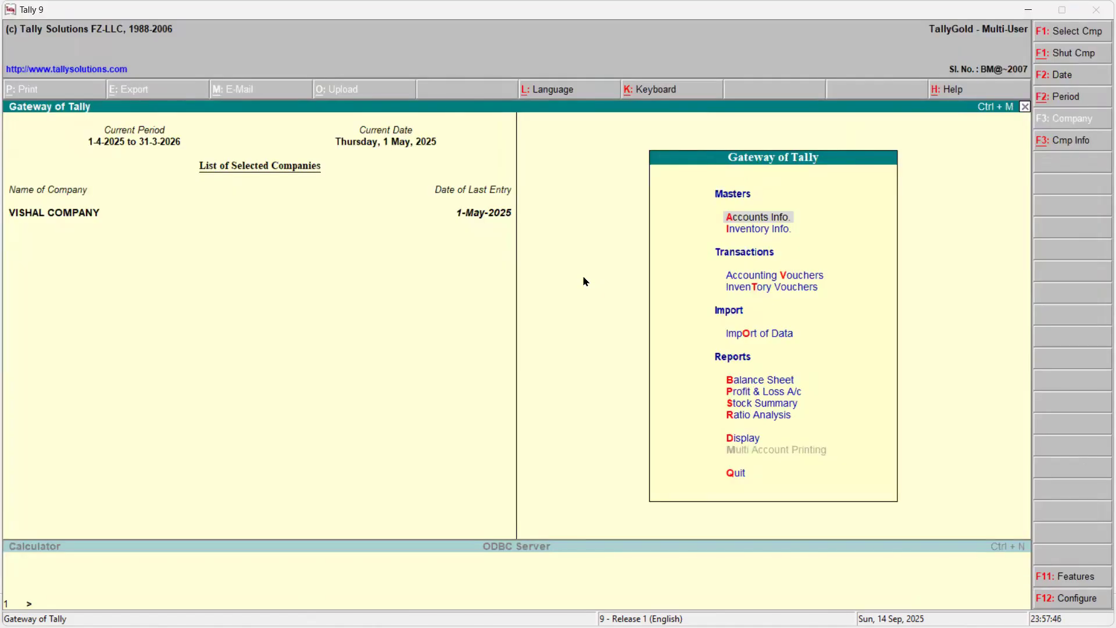
- Open the Statements of Accounts reports from the Display Menu
key("Down")
key("Down")
key("Down")
key("Down")
key("Down")
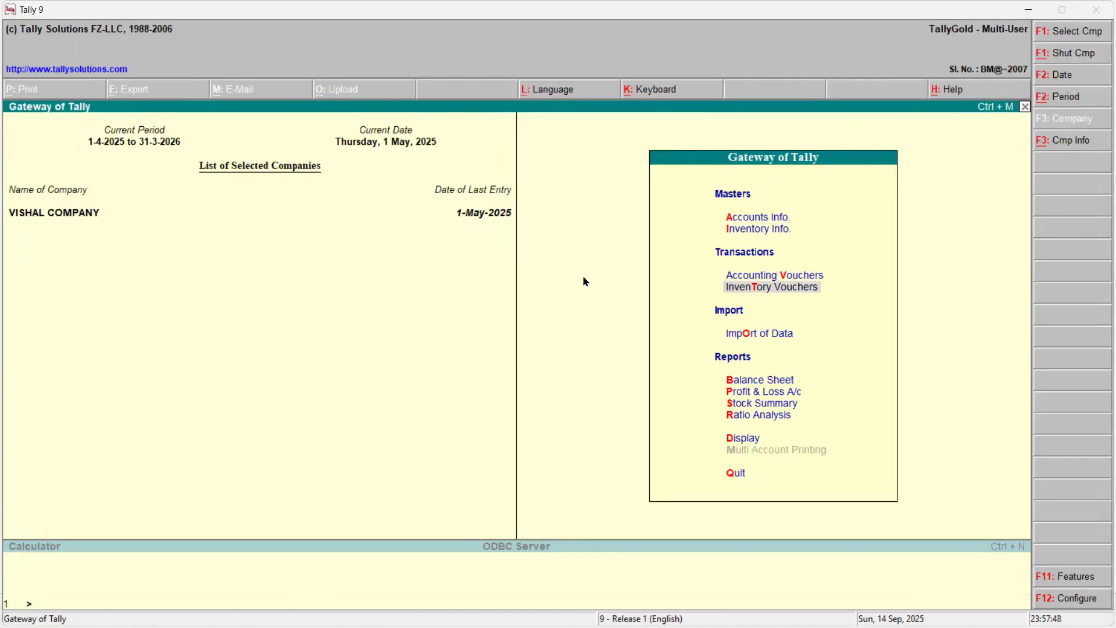
key("Down")
key("Down")
key("Down")
key("Down")
key("Return")
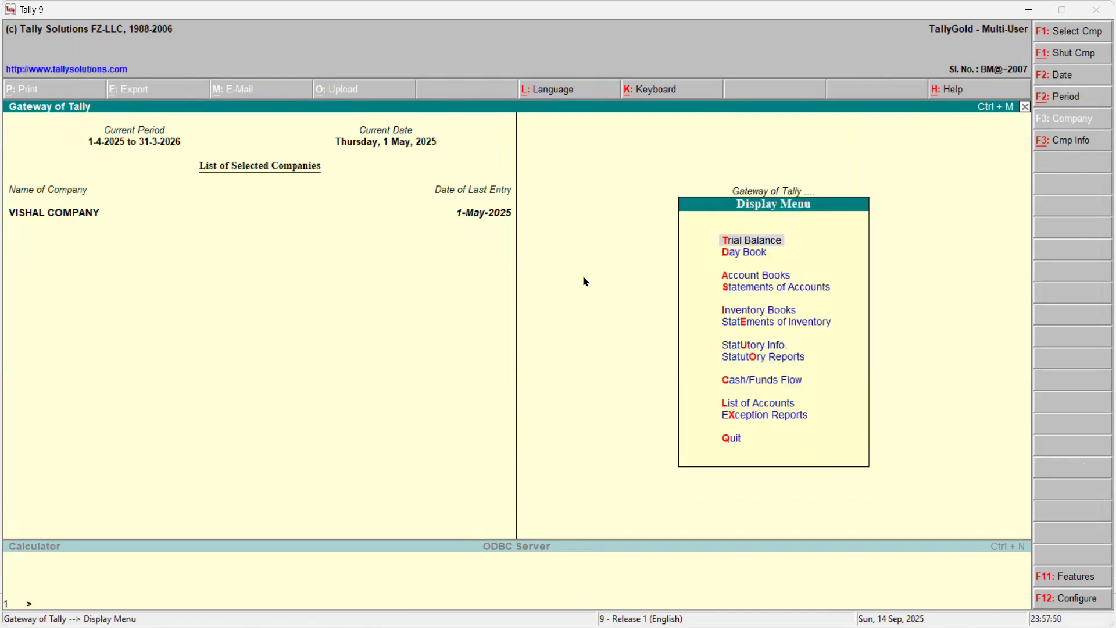
key("Down")
key("Down")
key("Down")
key("Down")
key("Down")
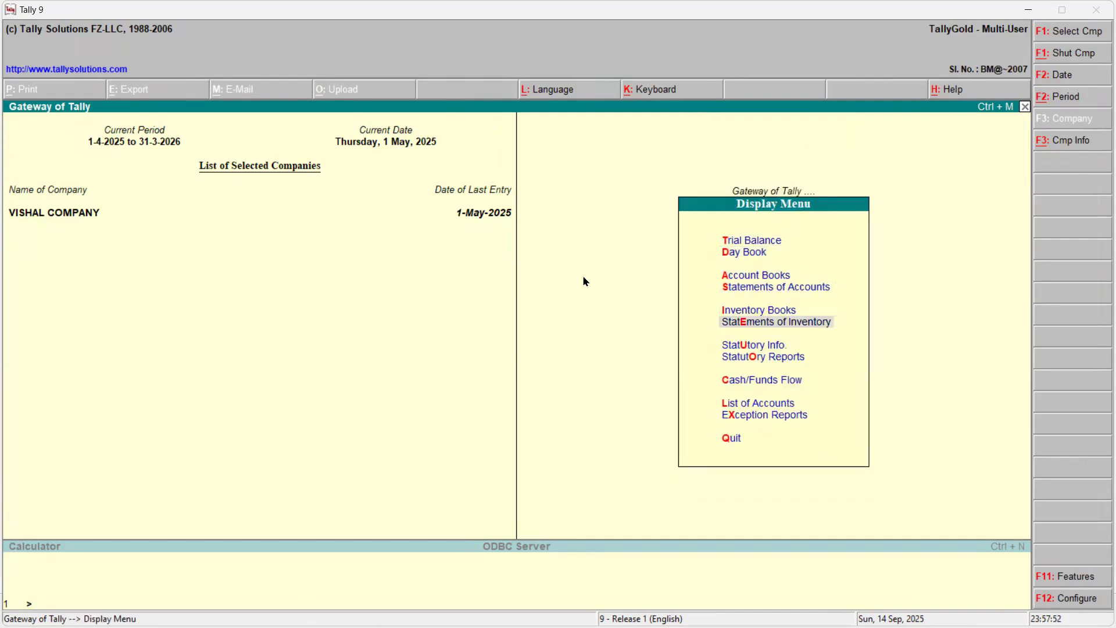
key("Up")
key("Up")
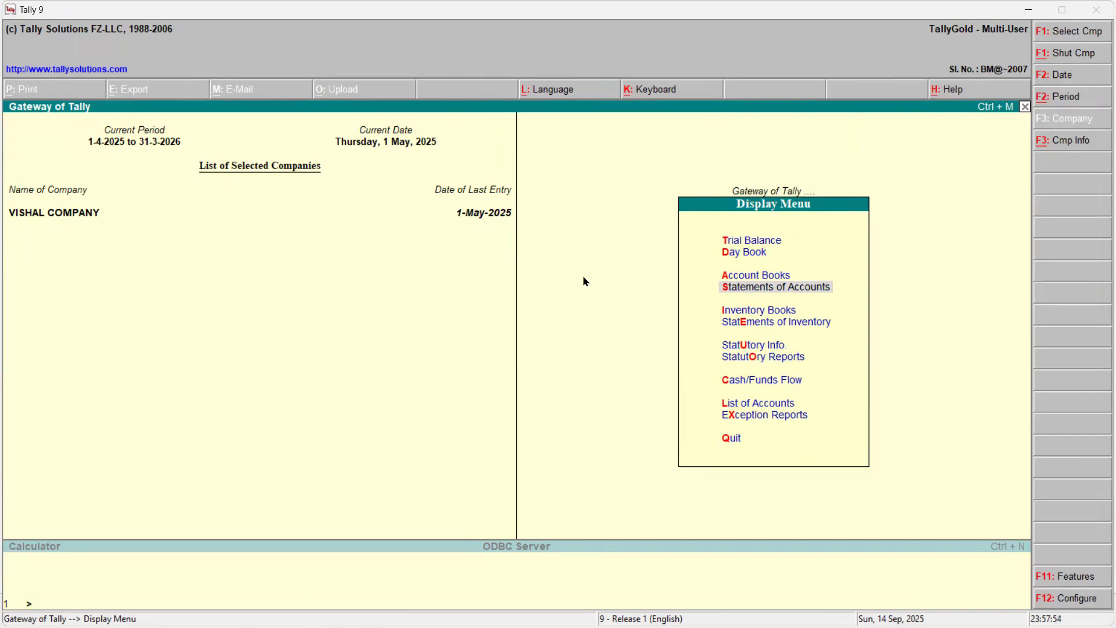
key("Return")
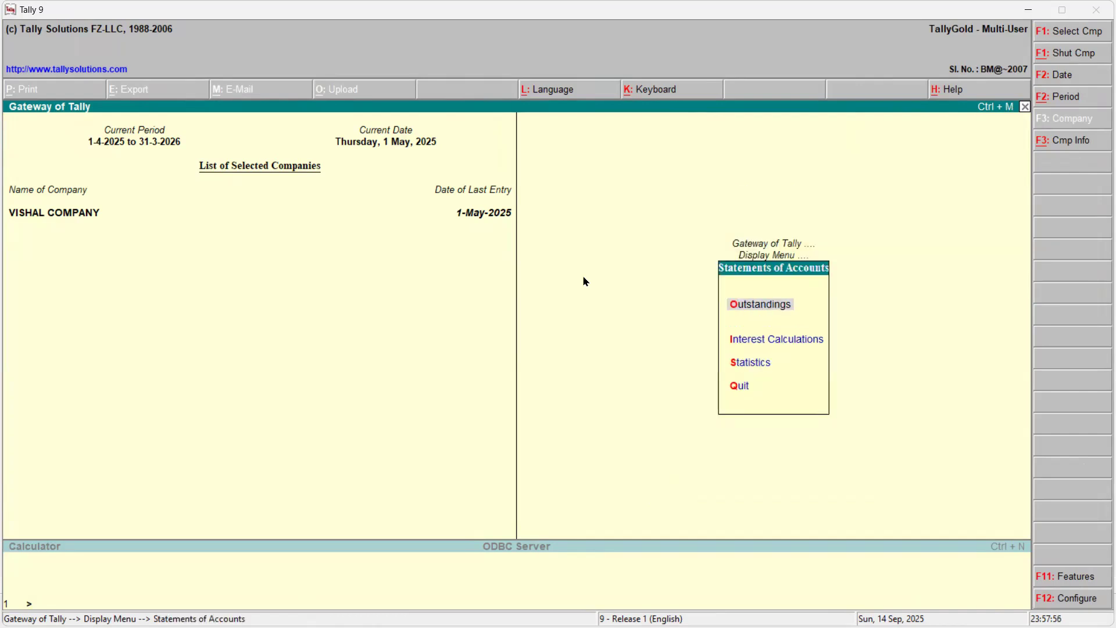
- Open the ledger interest calculation report for Abc Ltd
key("Down")
key("Down")
key("Up")
key("Return")
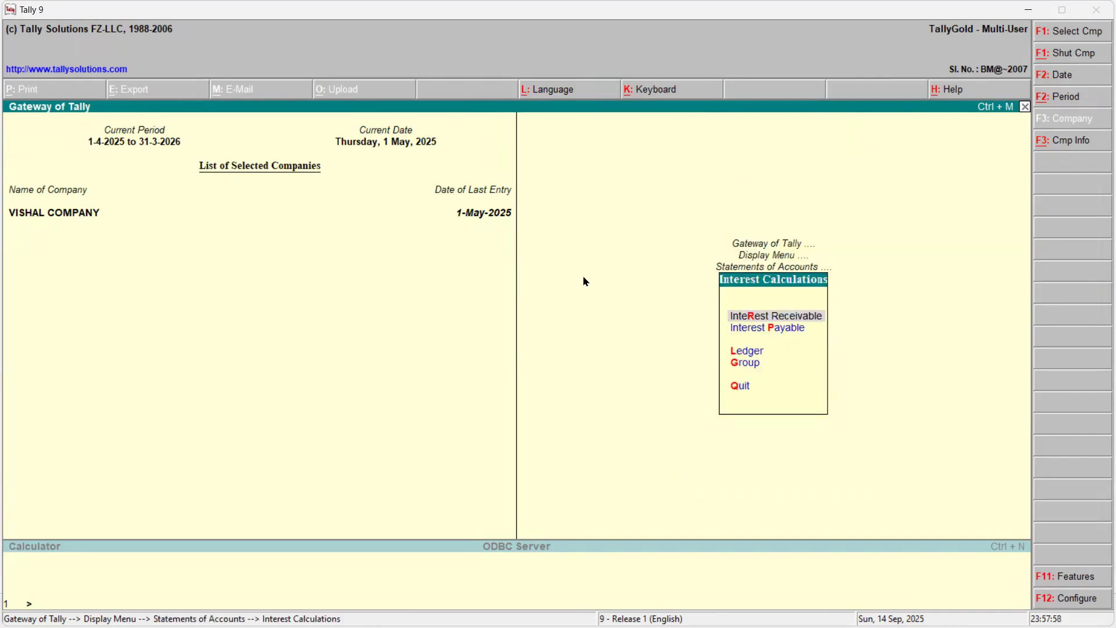
key("Down")
key("Down")
key("Return")
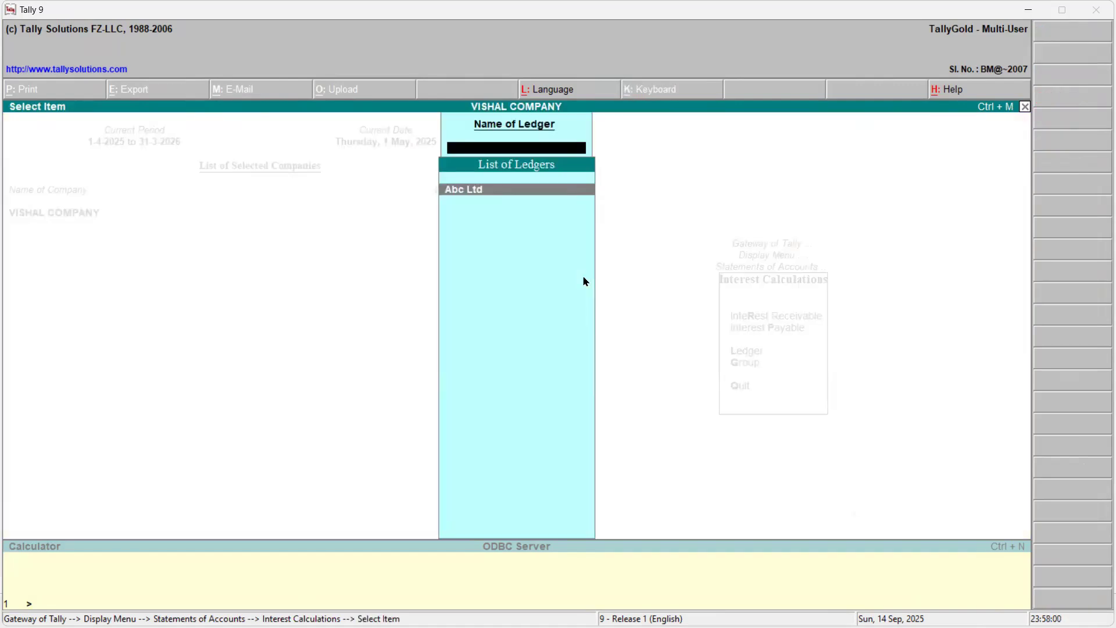
key("Return")
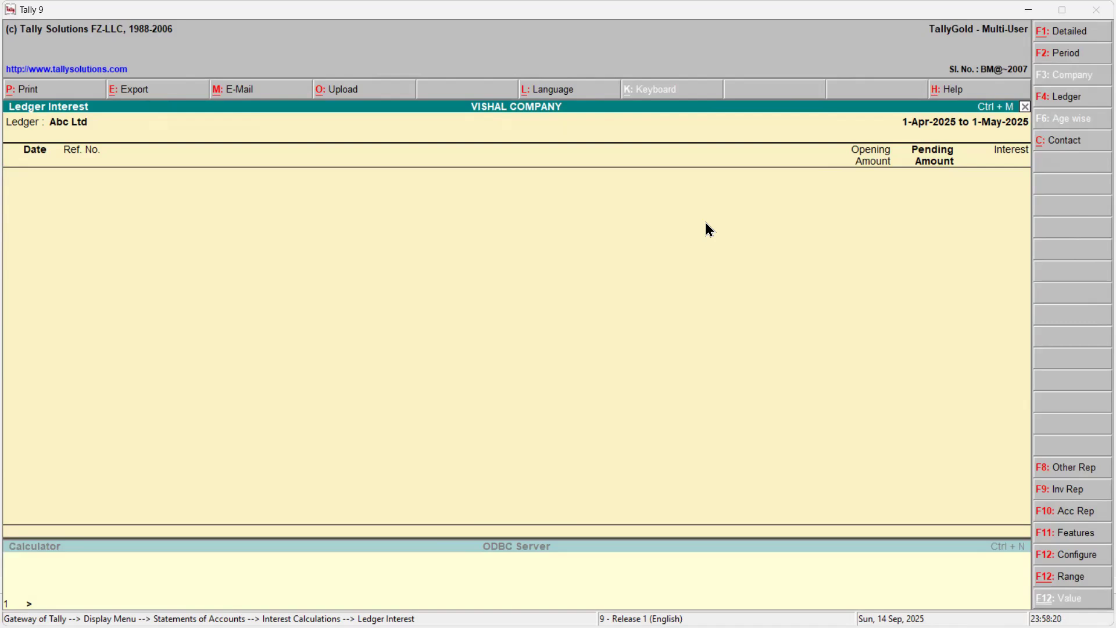
- Set the Ledger Interest report's period from 31-5-2025 to 15-7-2025 to view the overdue interest
key("F2")
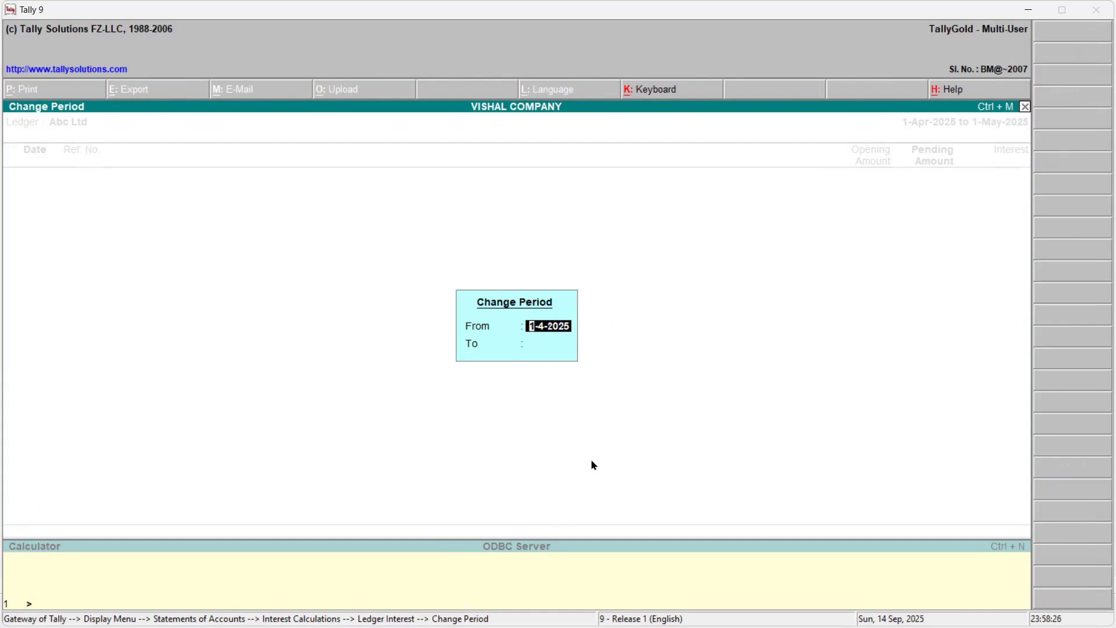
type("31-5")
key("Return")
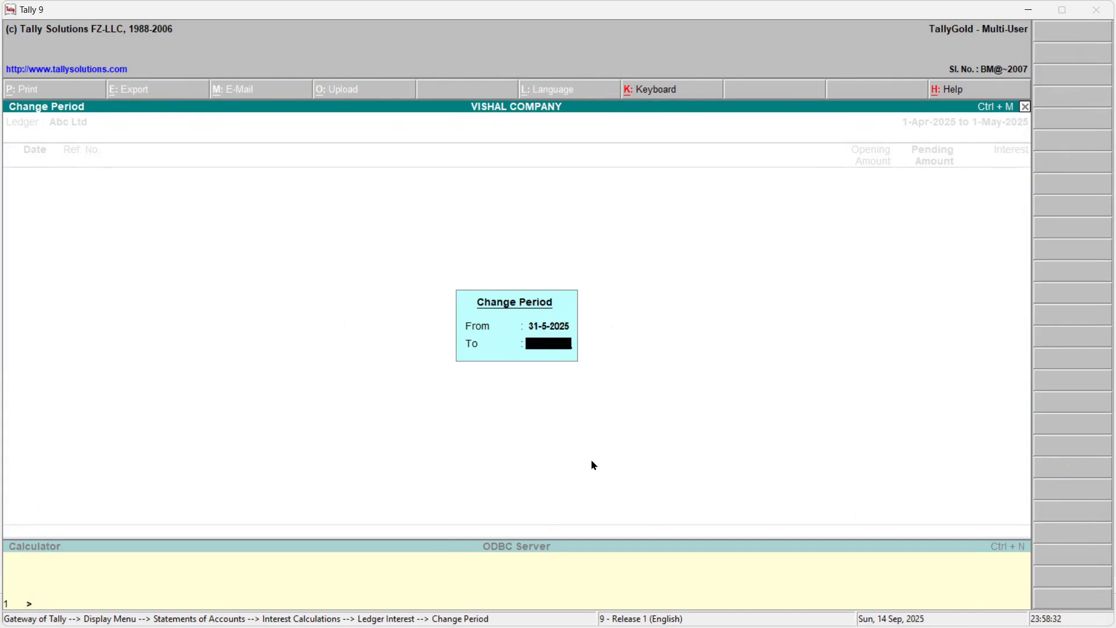
type("15-7")
key("Return")
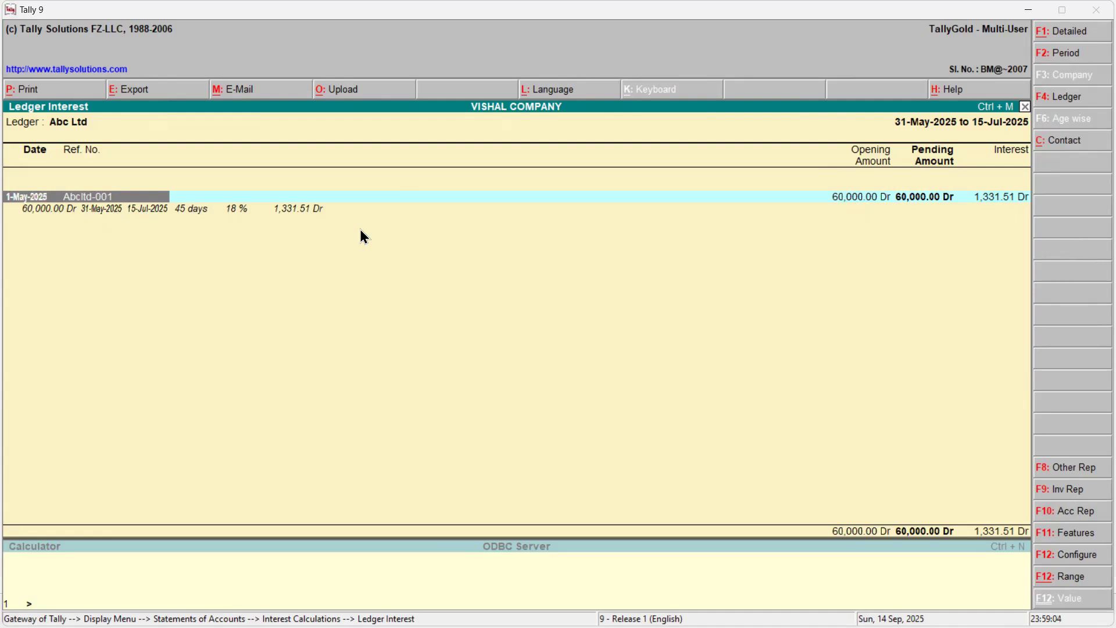
- Go back to the Display Menu and reopen the Ledger Interest report for Abc Ltd
key("Escape")
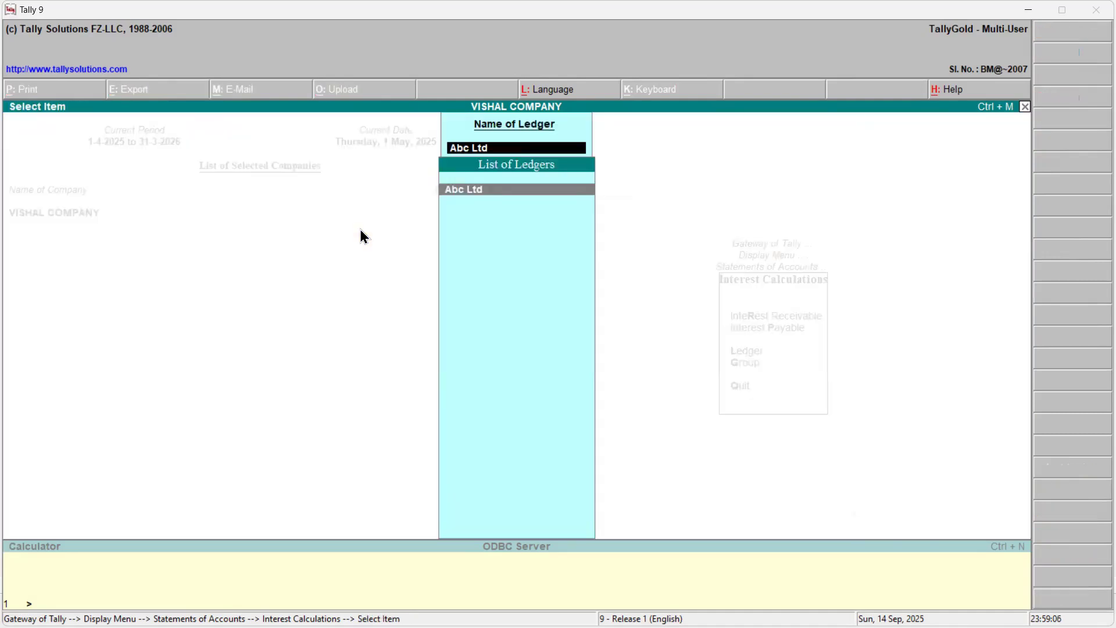
key("Escape")
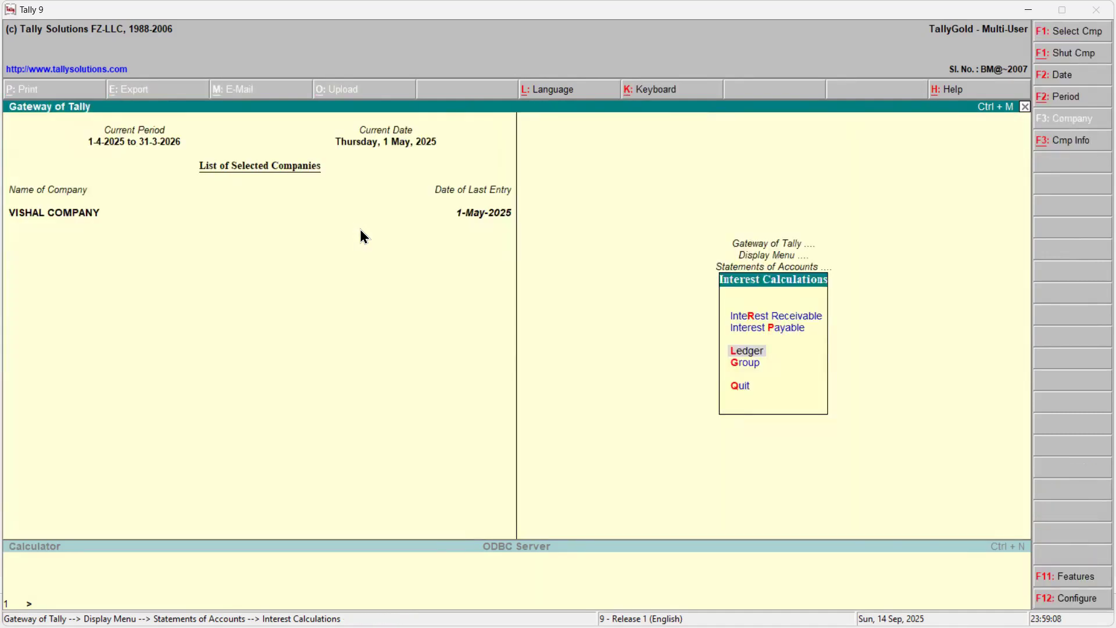
key("Escape")
key("Escape")
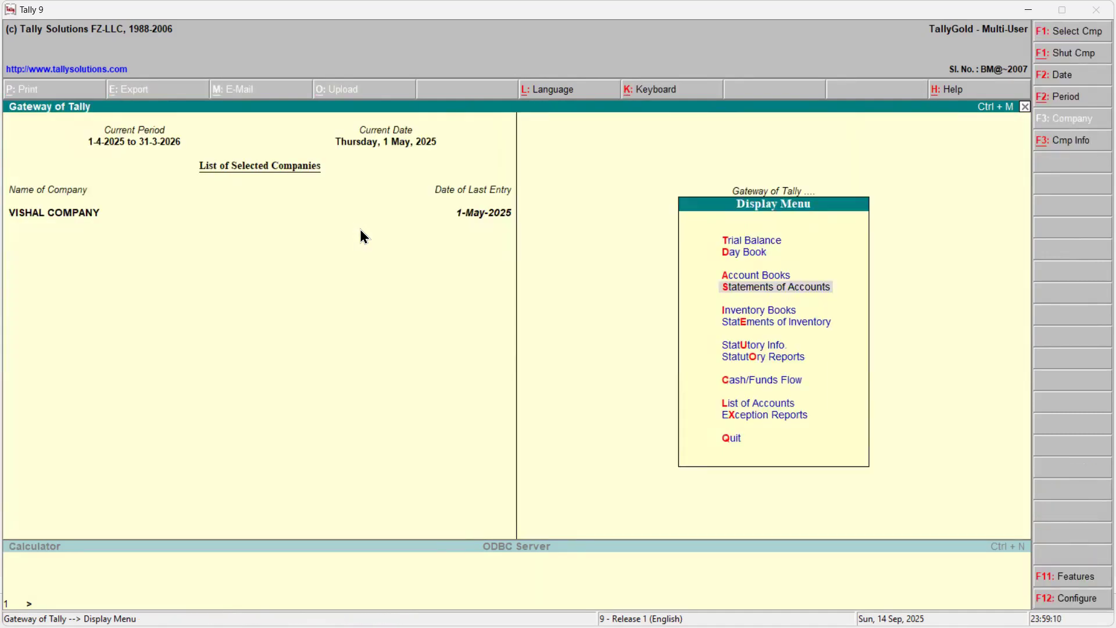
key("Return")
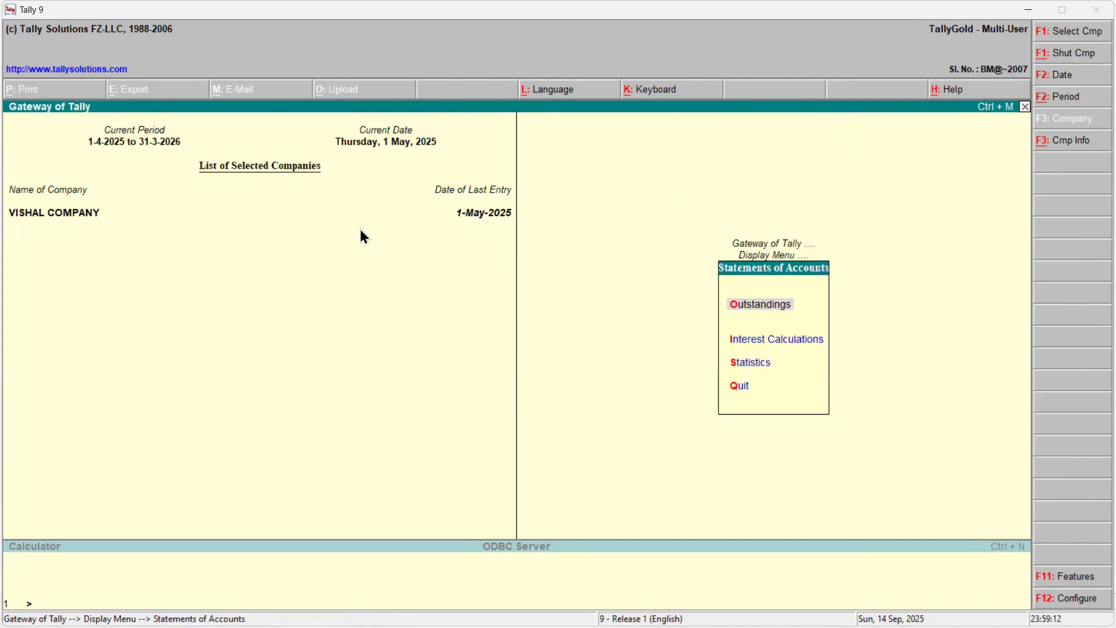
key("Down")
key("Return")
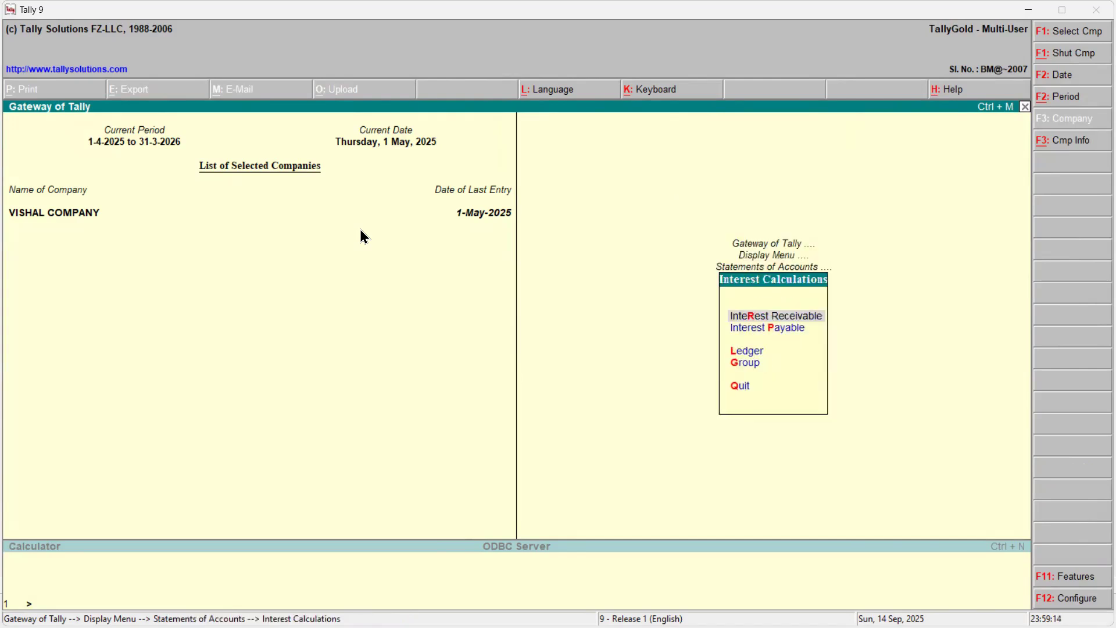
key("Down")
key("Down")
key("Return")
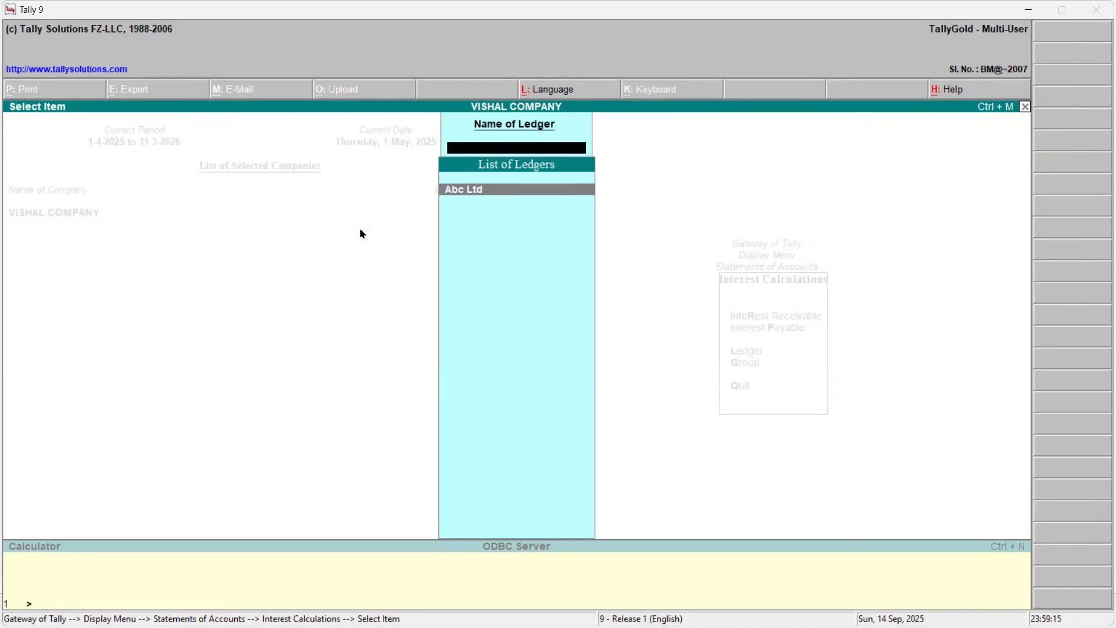
key("Return")
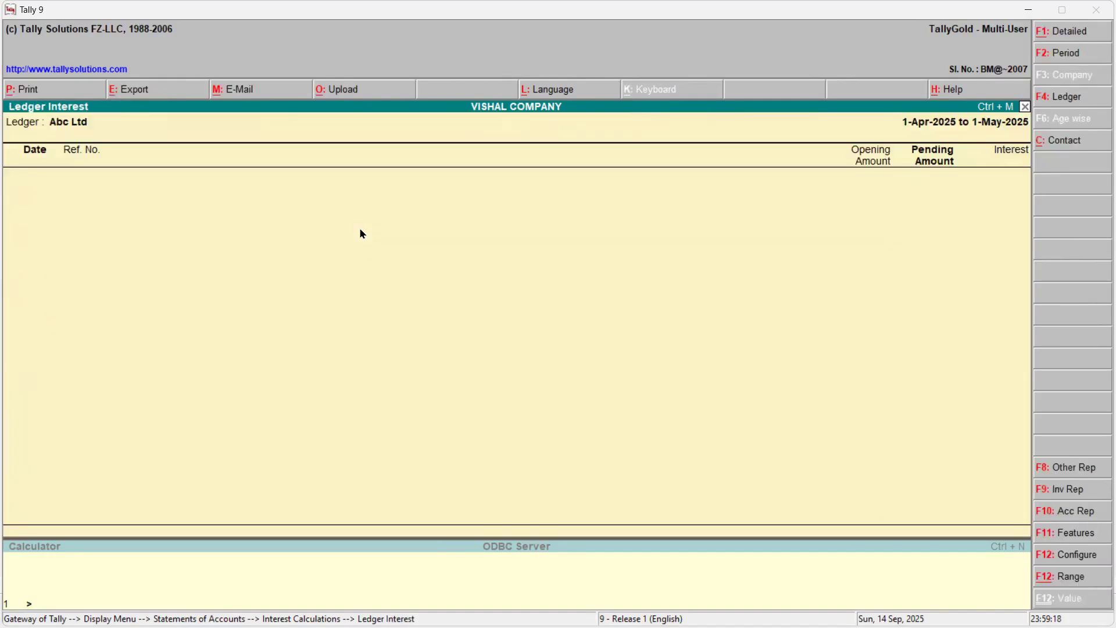
- Set the reopened interest report's period from 31-5-2025 to 14-7-2025
key("F2")
type("31-5")
key("Return")
type("14-7")
key("Return")
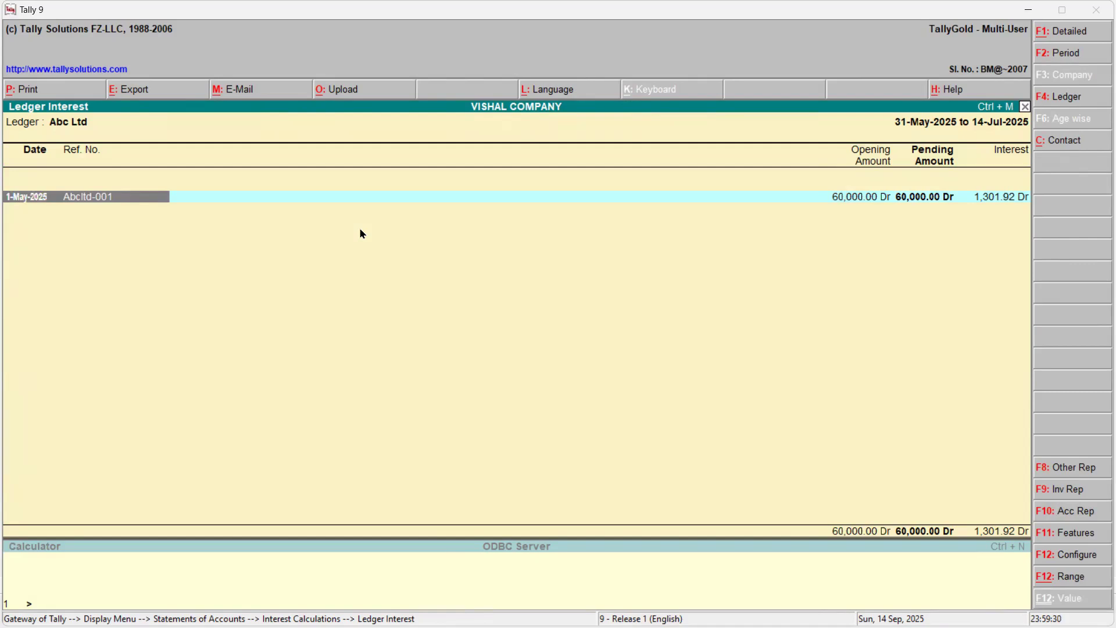
- Check the payment date in the Word problem document, and set the Tally interest report's end date to 15-7-2025
key("alt+Tab")
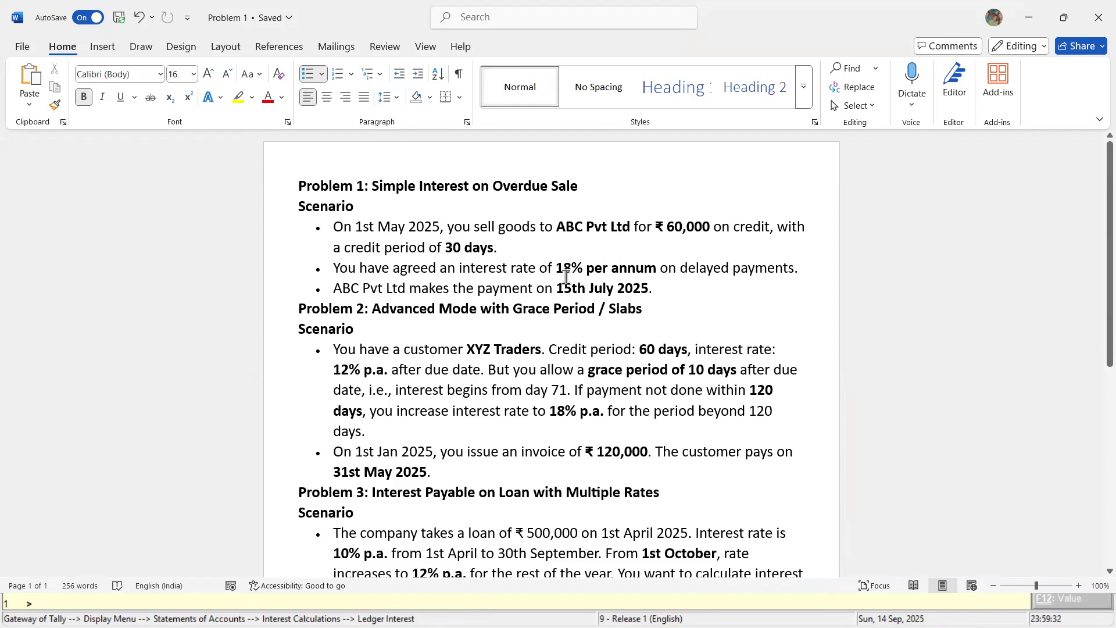
key("alt+Tab")
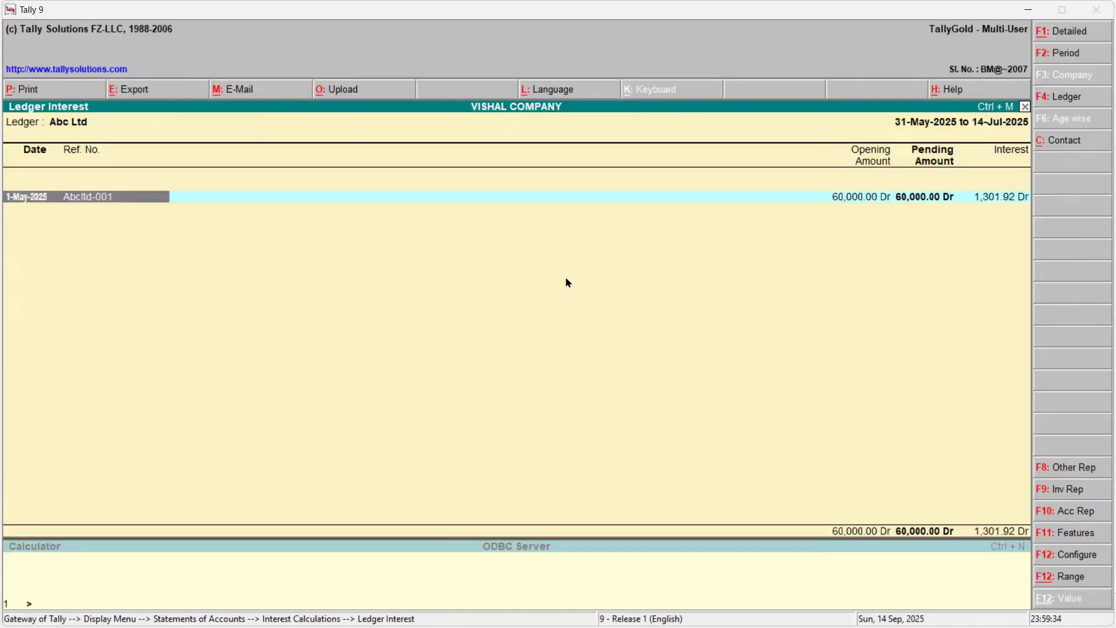
key("F2")
key("Return")
type("15+")
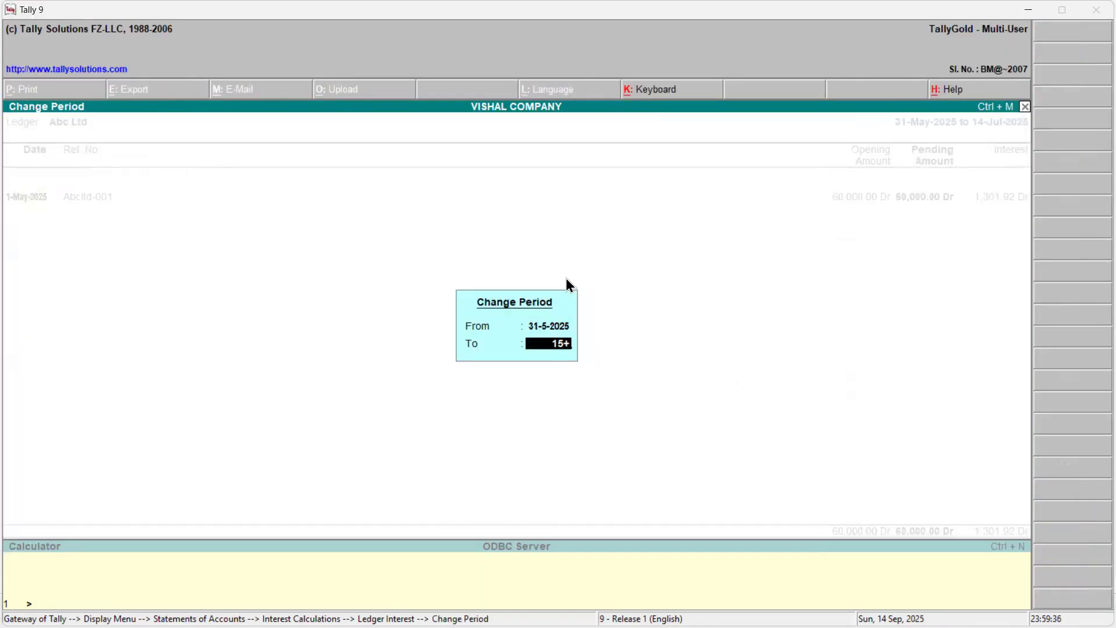
key("BackSpace")
type("-7")
key("Return")
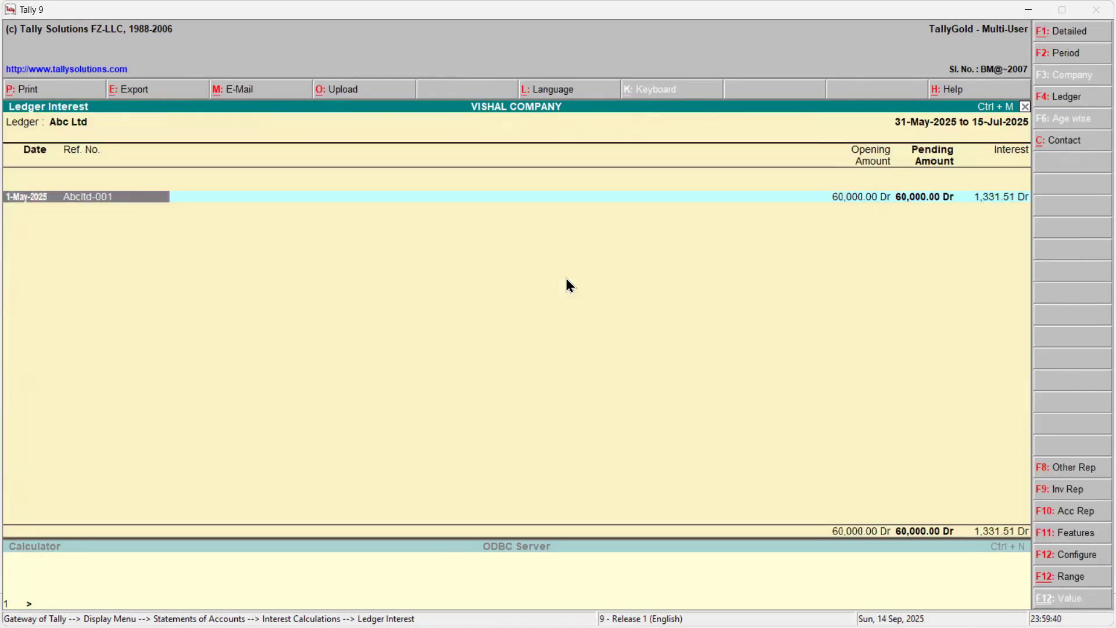
- Close the Ledger Interest report and return to the Gateway of Tally
key("Escape")
key("Escape")
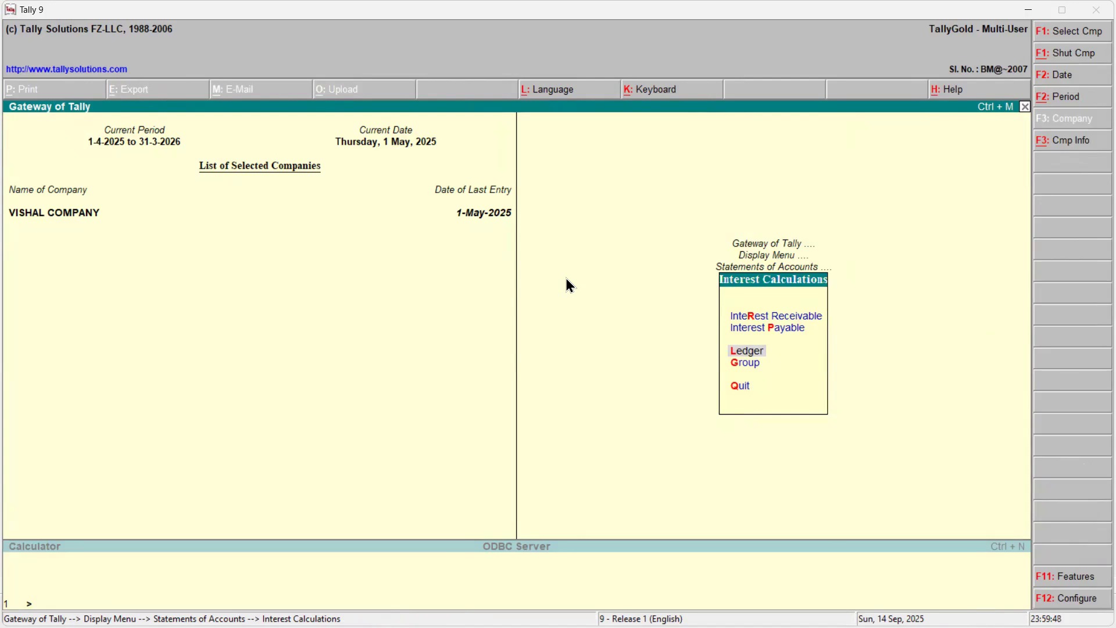
key("Escape")
key("Escape")
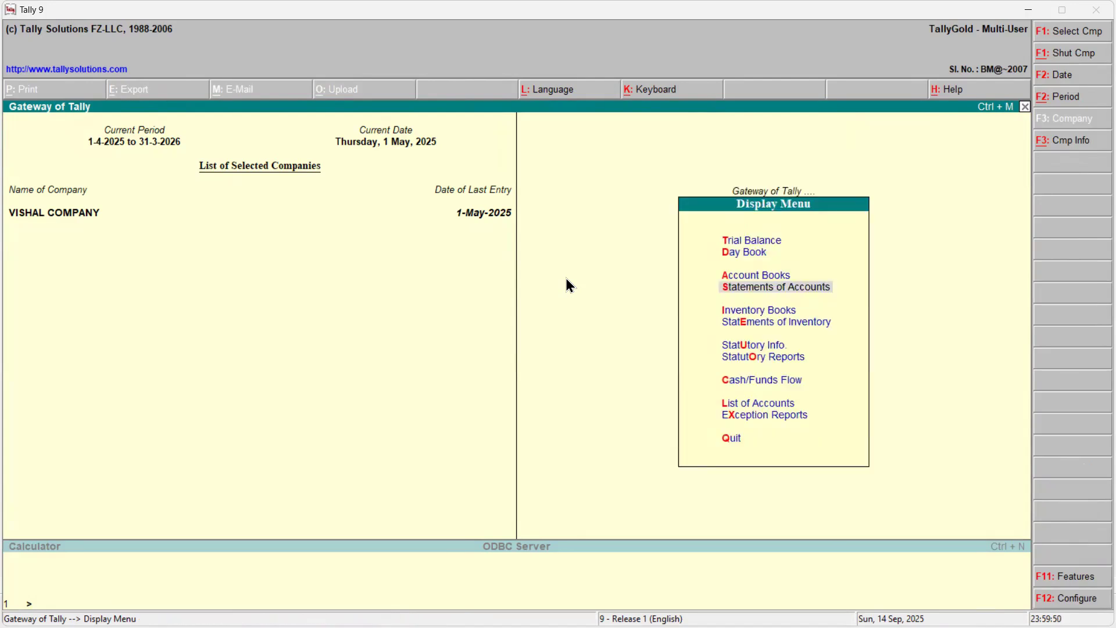
key("Escape")
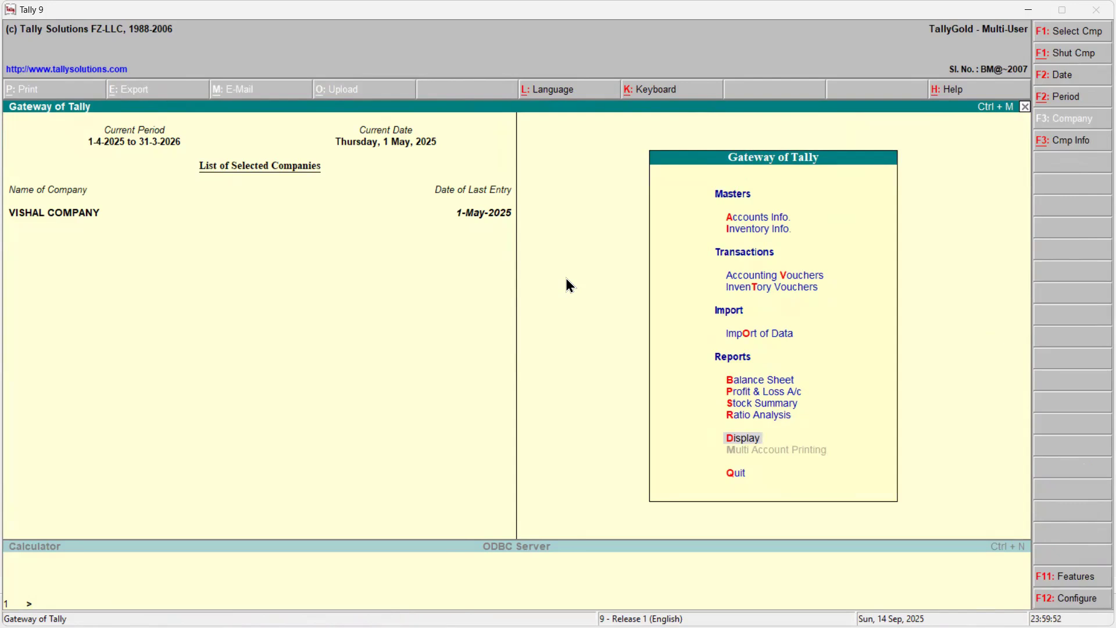
- Review the company's Accounting Features for the interest calculation and debit/credit note options, and return to the Gateway of Tally
key("F11")
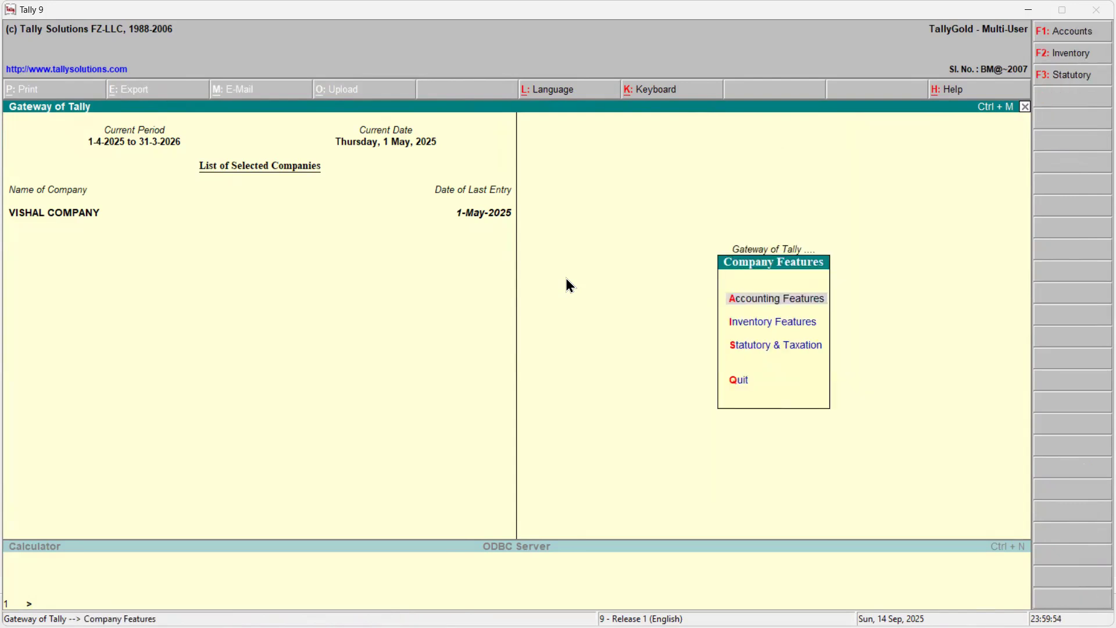
key("Down")
key("Up")
key("Return")
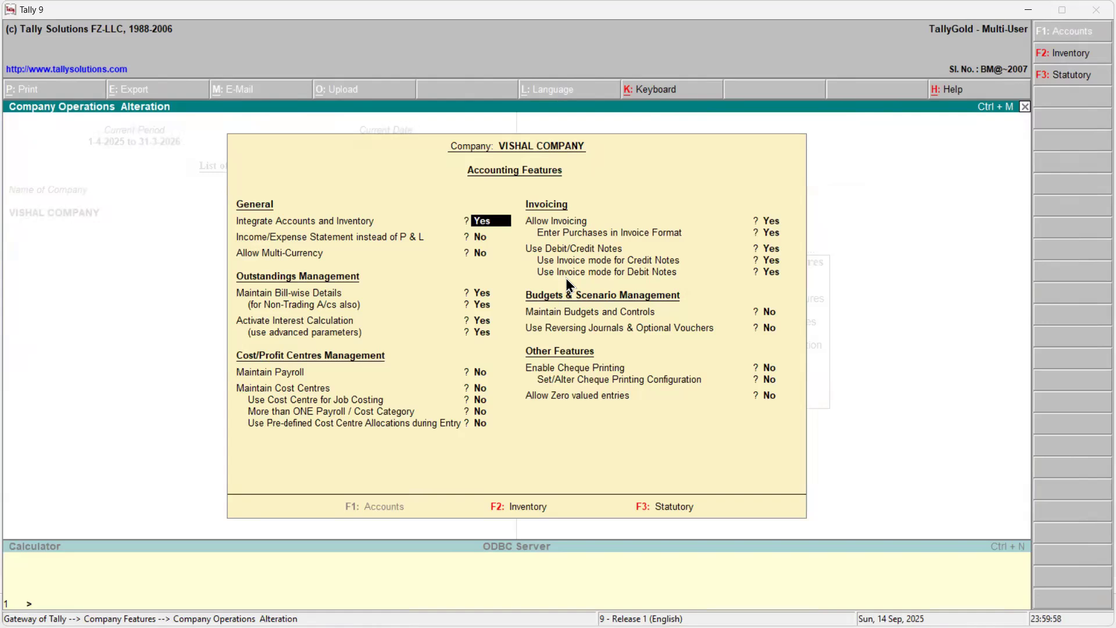
key("Return")
key("Return")
key("Return")
key("Return")
key("Return")
key("Return")
key("Return")
key("Return")
key("Return")
key("Return")
key("Return")
key("Return")
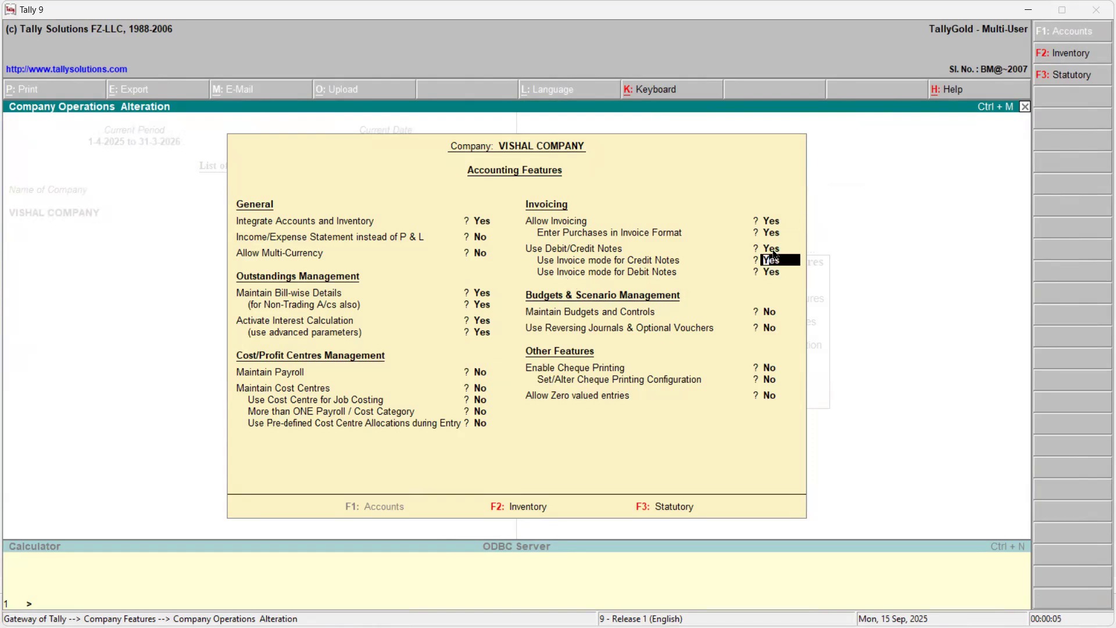
key("Escape")
key("Escape")
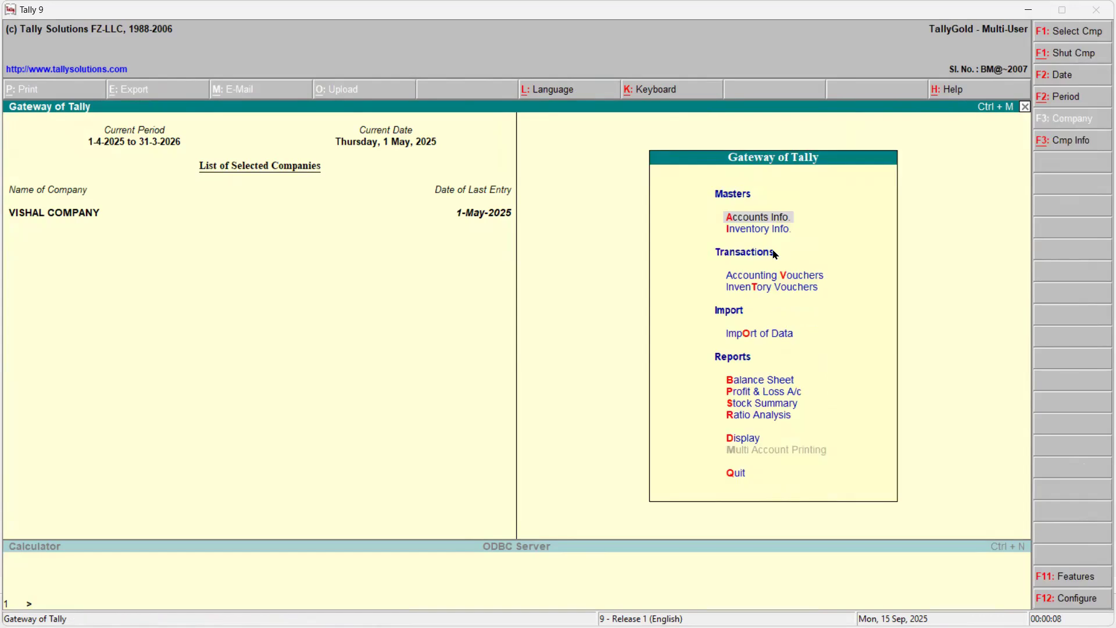
- Start a Debit Note in voucher mode and set its date to 15-7-2025
key("v")
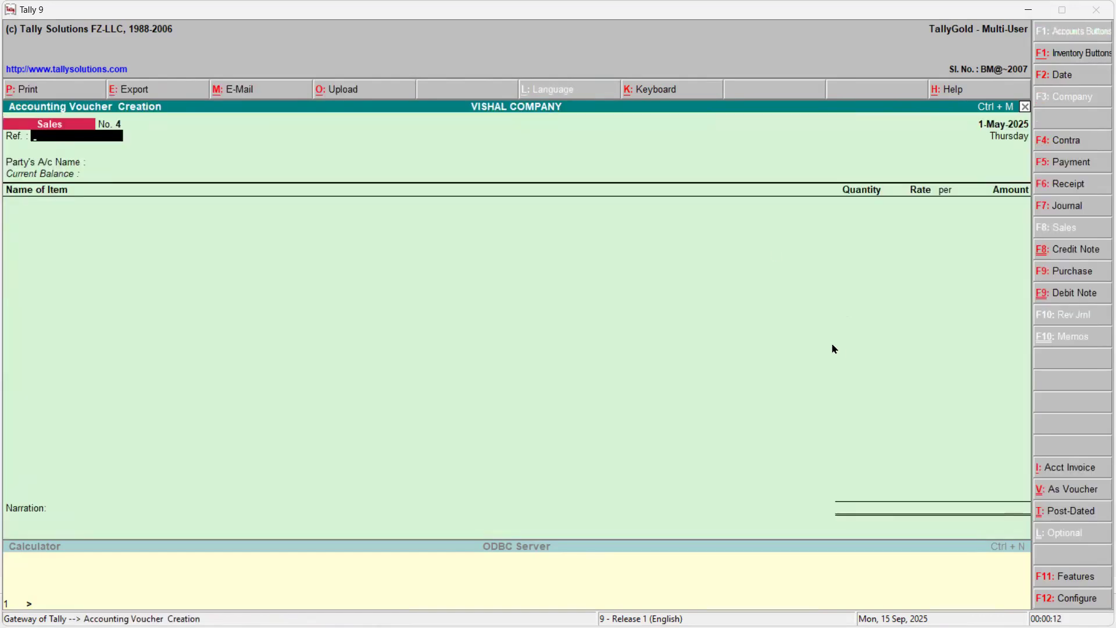
key("ctrl+F9")
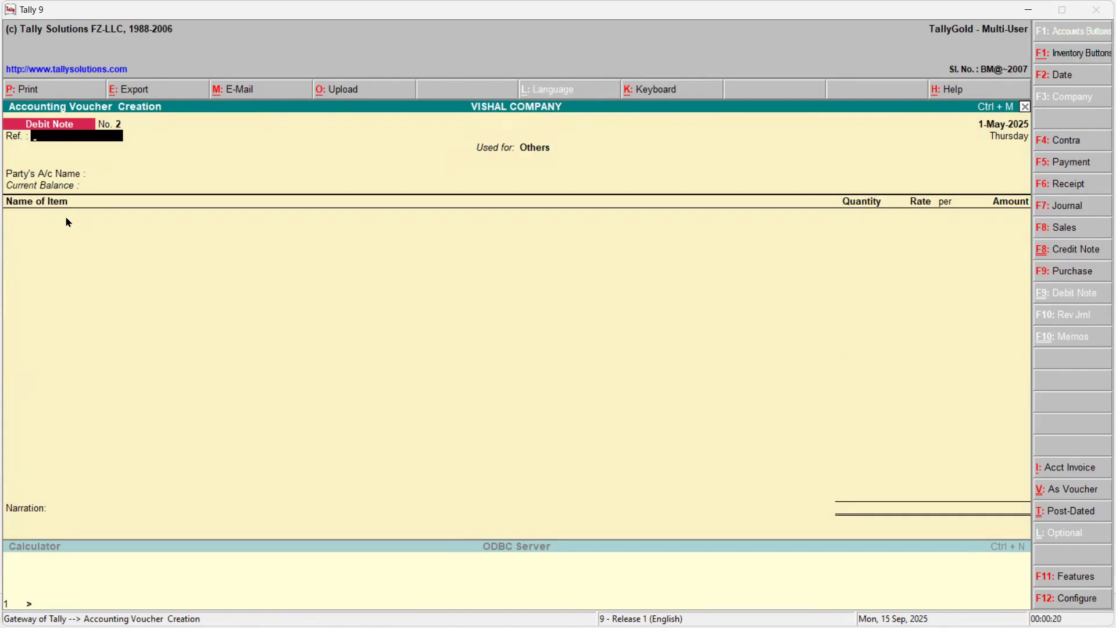
key("ctrl+v")
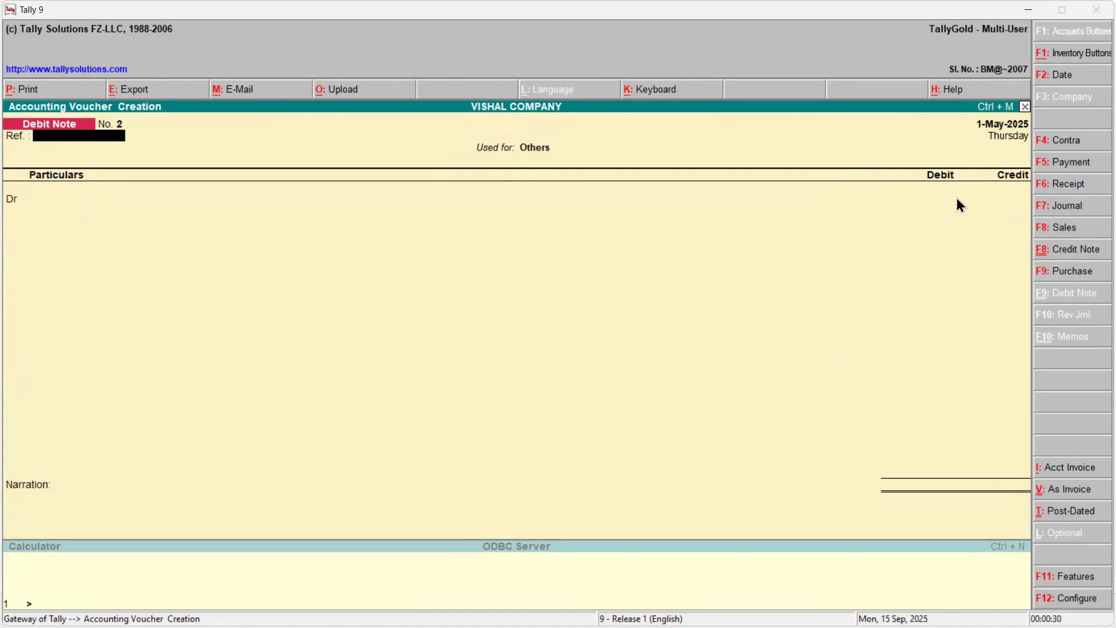
key("F2")
type("15-7")
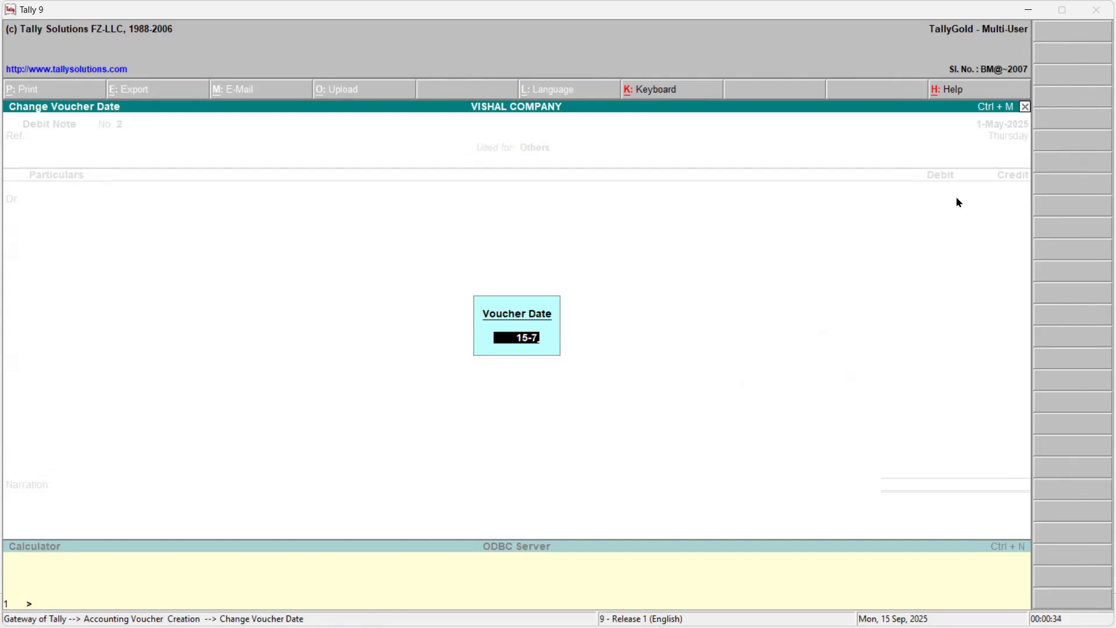
key("Return")
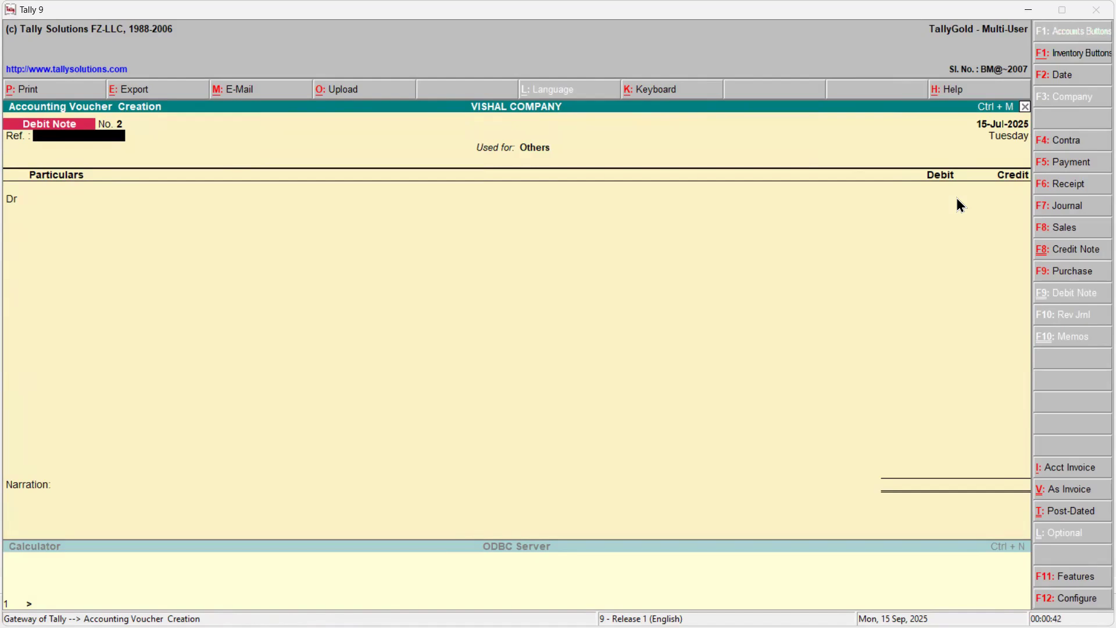
key("Return")
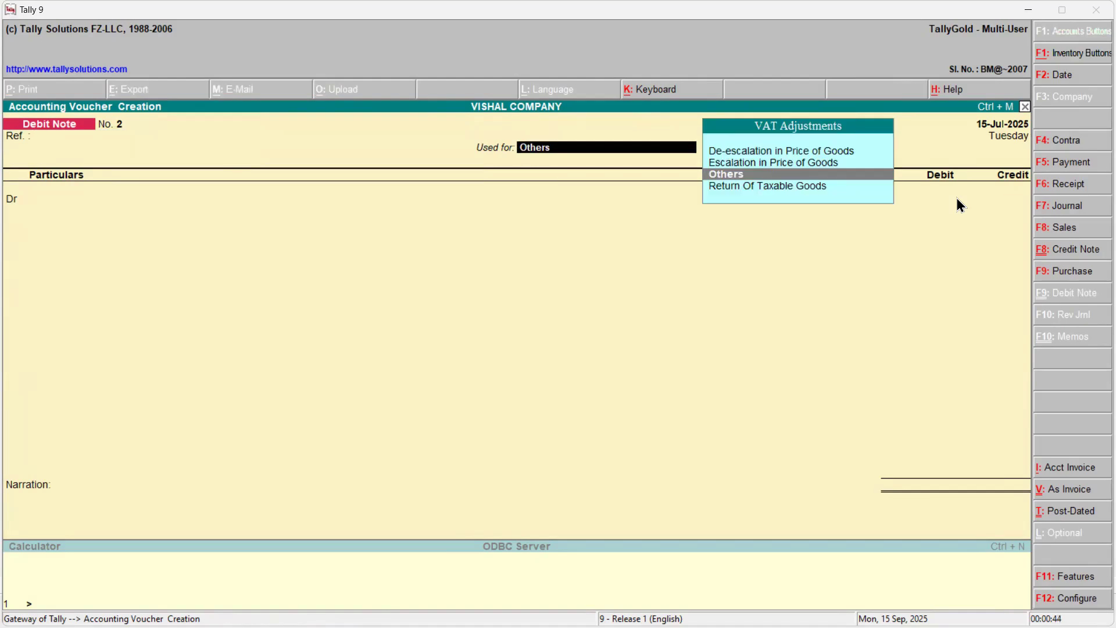
key("Return")
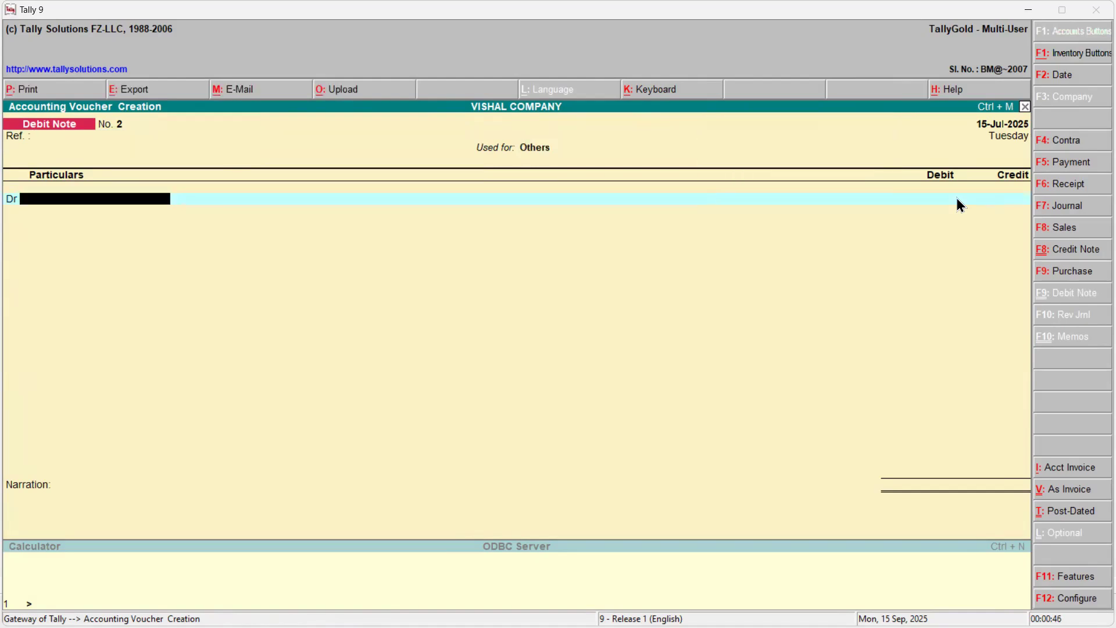
type("ab")
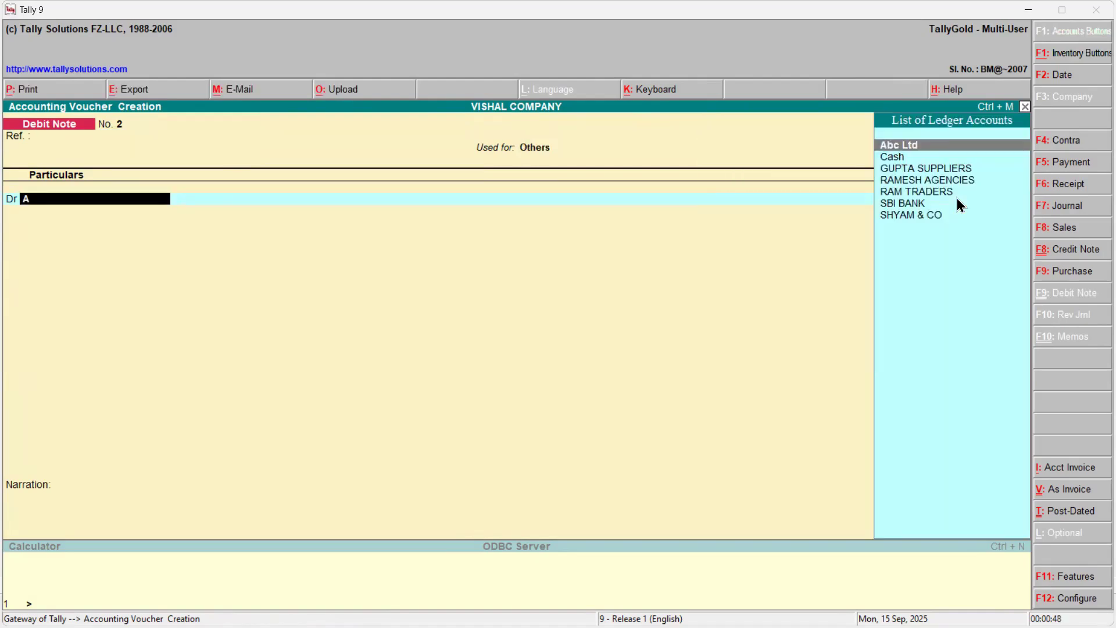
key("Return")
key("BackSpace")
key("Return")
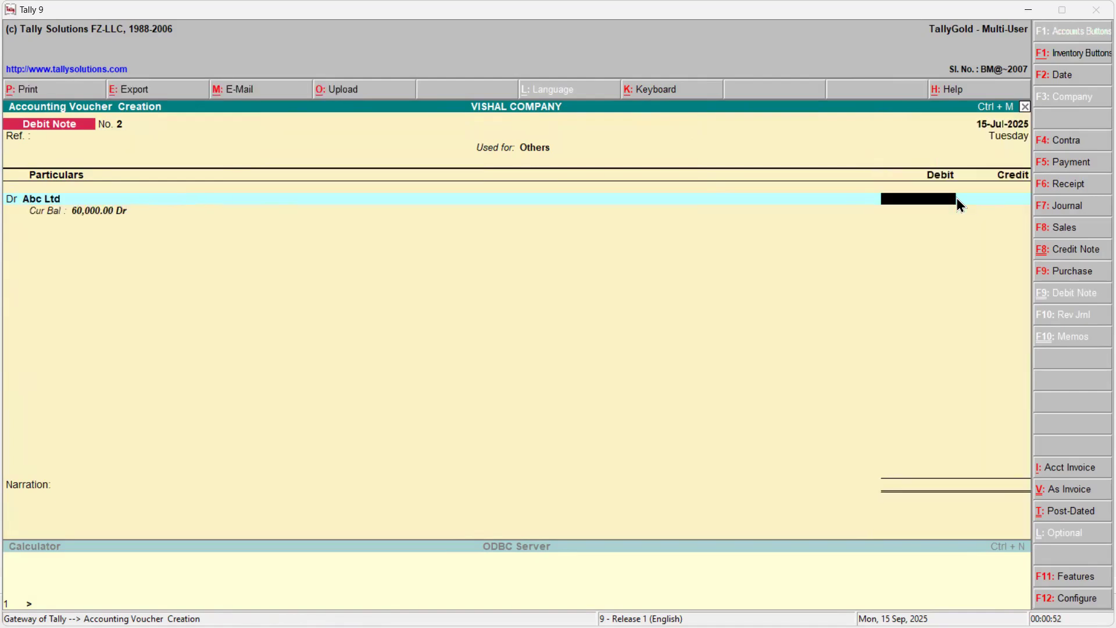
key("BackSpace")
key("Escape")
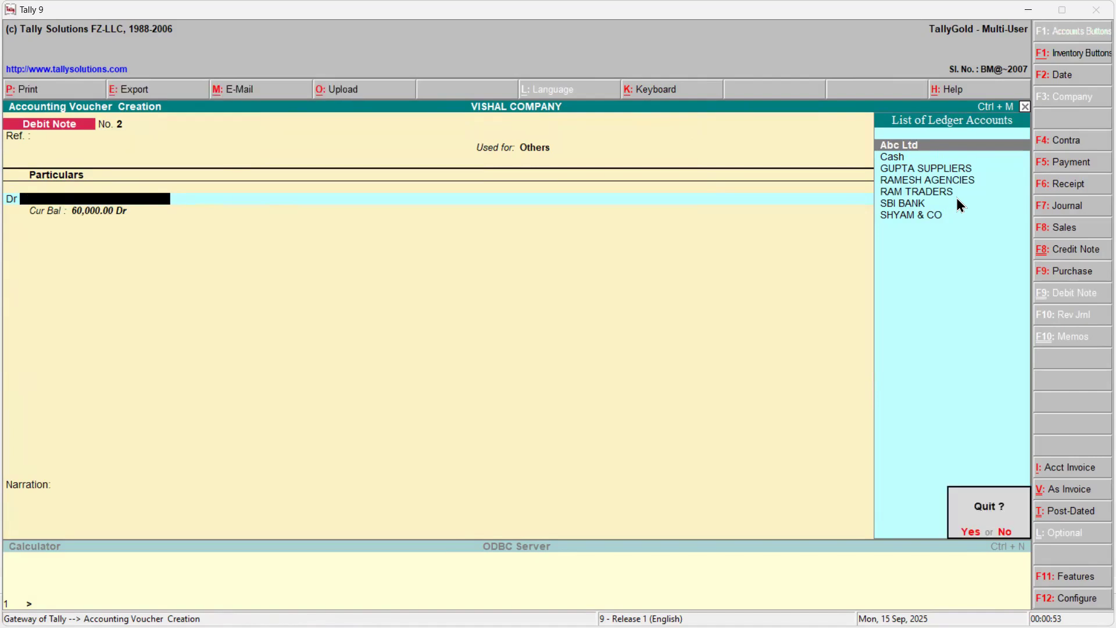
key("Return")
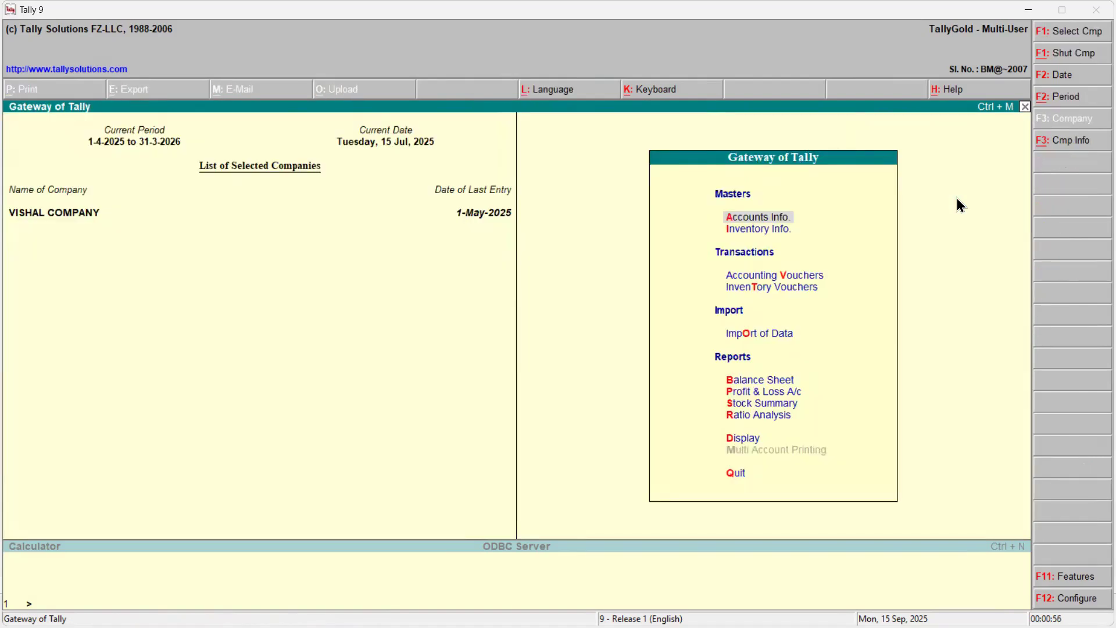
- Open the Debit Note voucher type for alteration
key("Return")
key("Down")
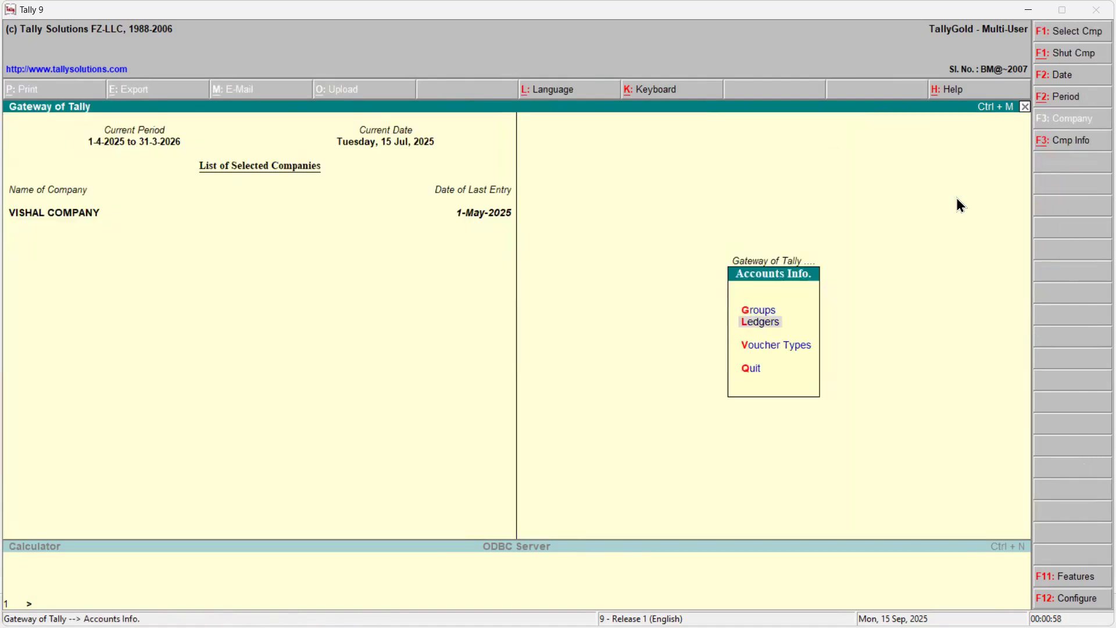
key("Return")
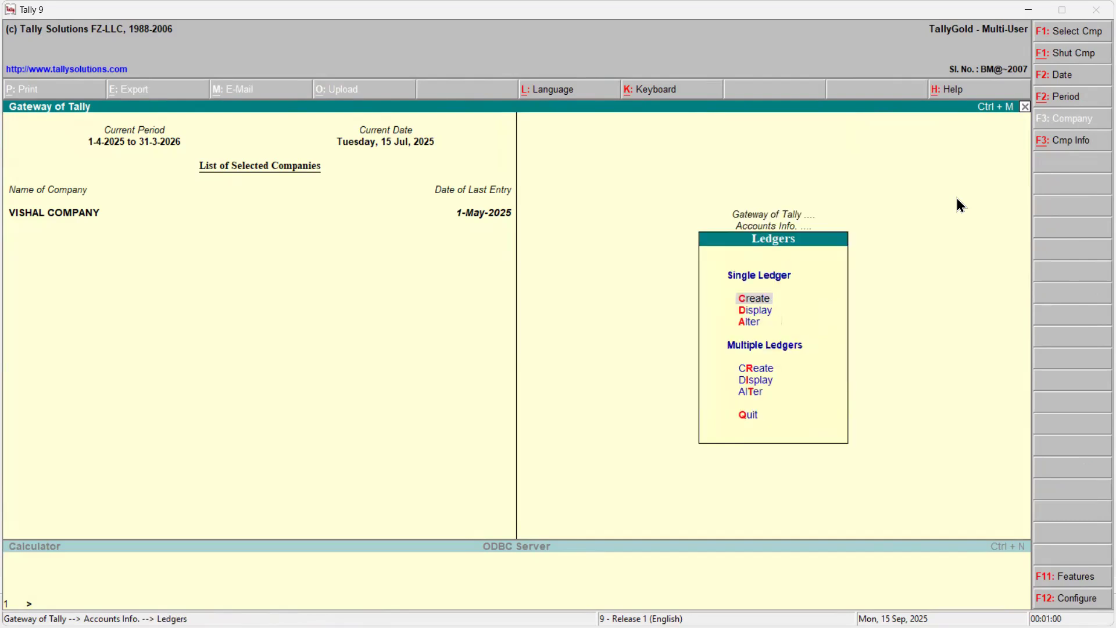
key("Escape")
key("Down")
key("Return")
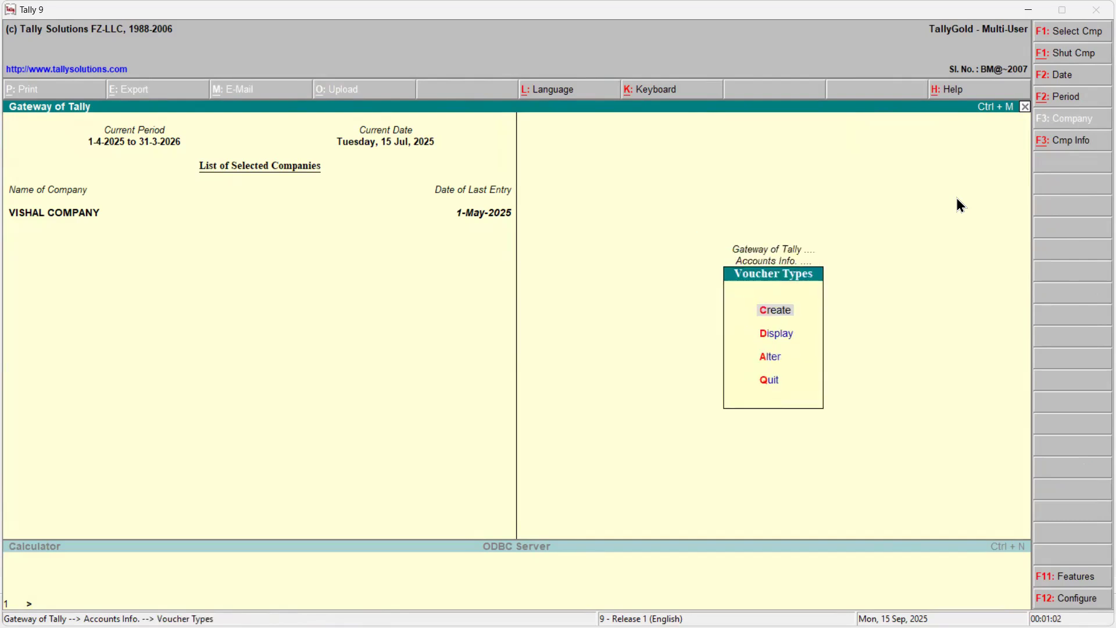
key("Down")
key("Down")
key("Return")
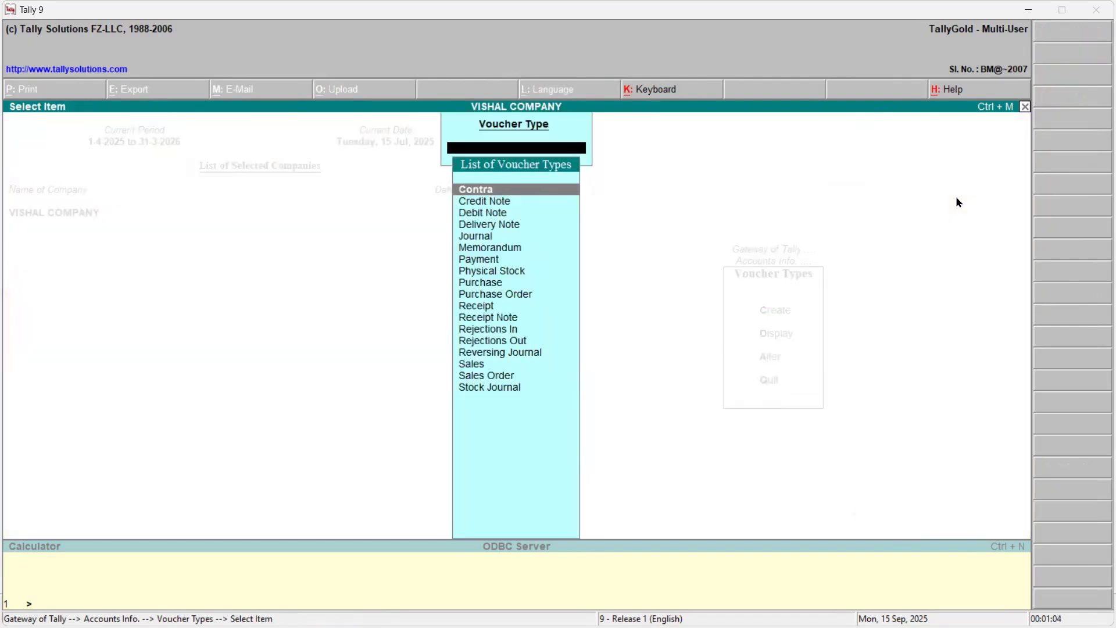
key("Down")
key("Down")
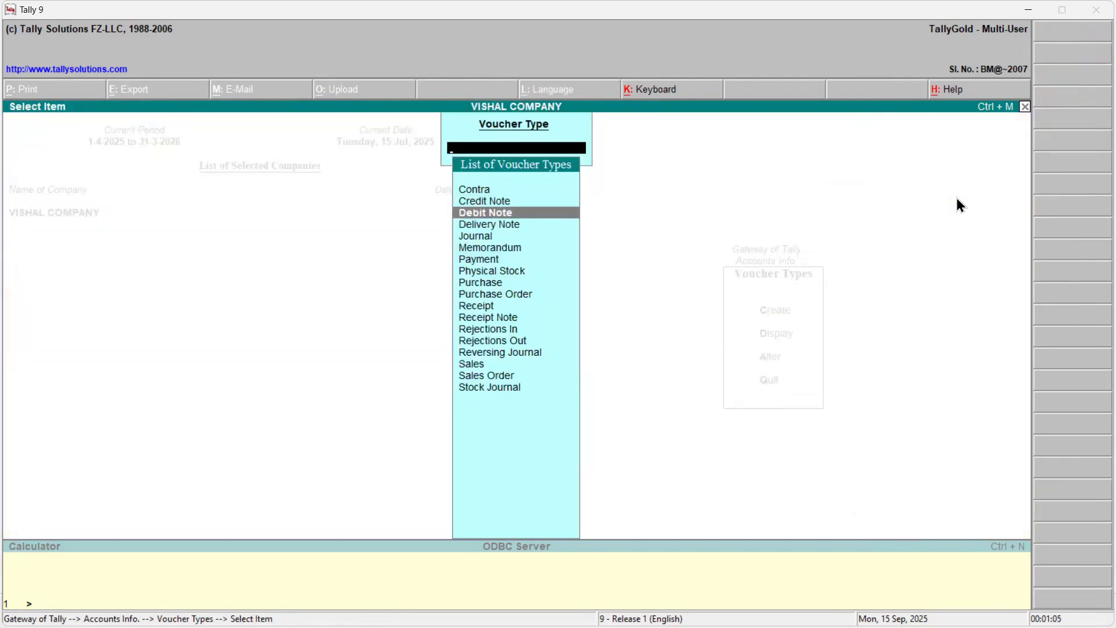
key("Return")
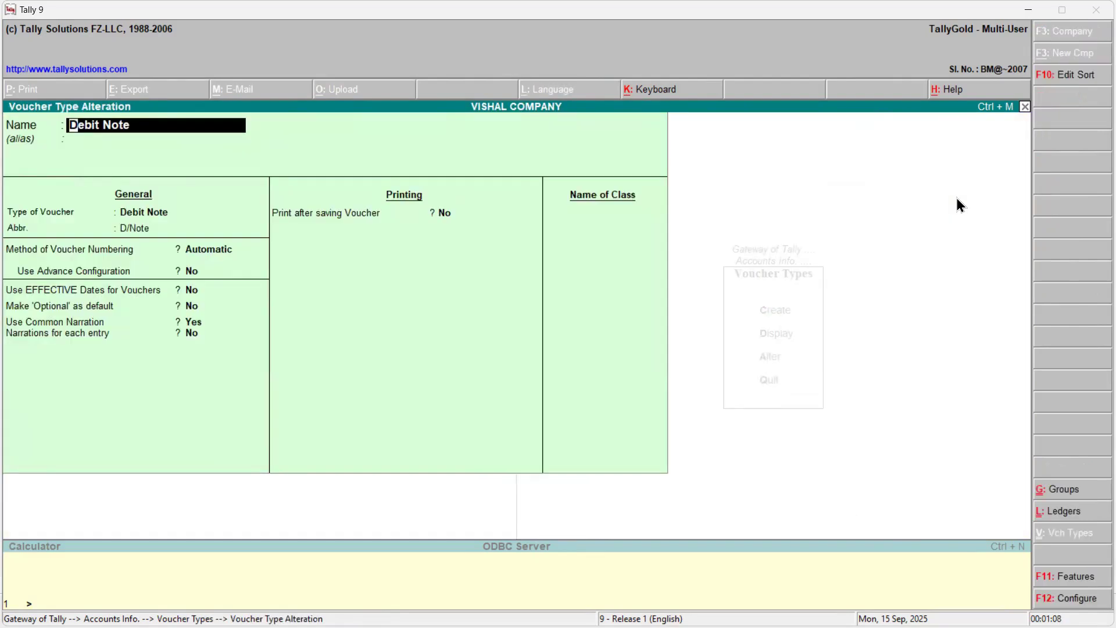
- Try to add a Simple Interest class with interest accounting enabled to the Debit Note voucher type, and quit the alteration
key("Return")
key("Return")
key("Return")
key("Return")
key("Return")
key("Return")
key("Return")
key("Return")
key("Return")
key("Return")
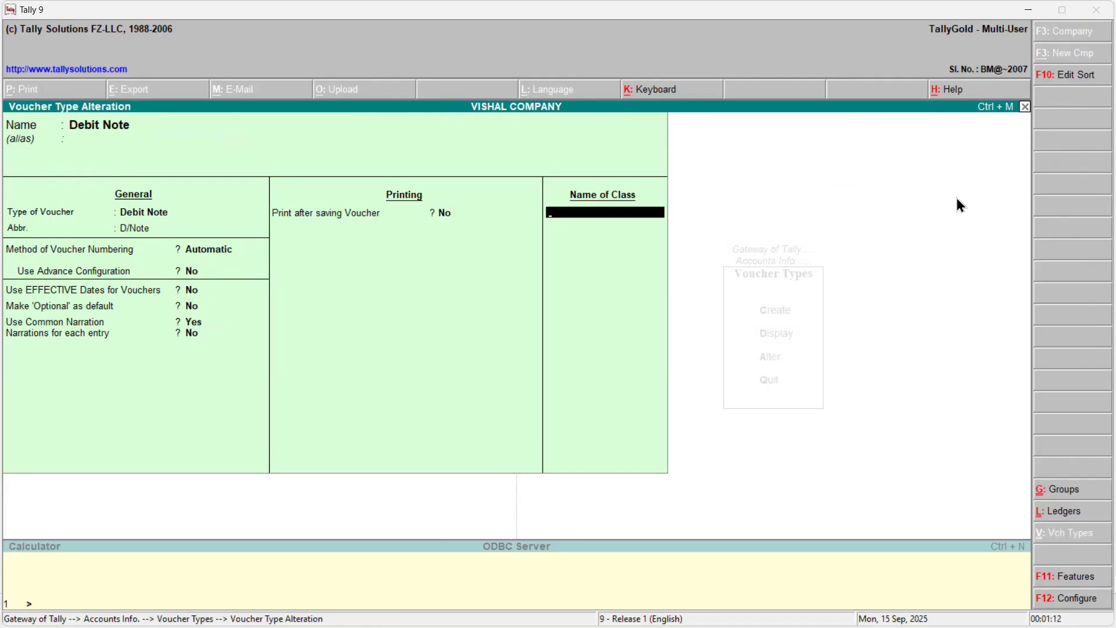
type("Simple Interest")
key("Return")
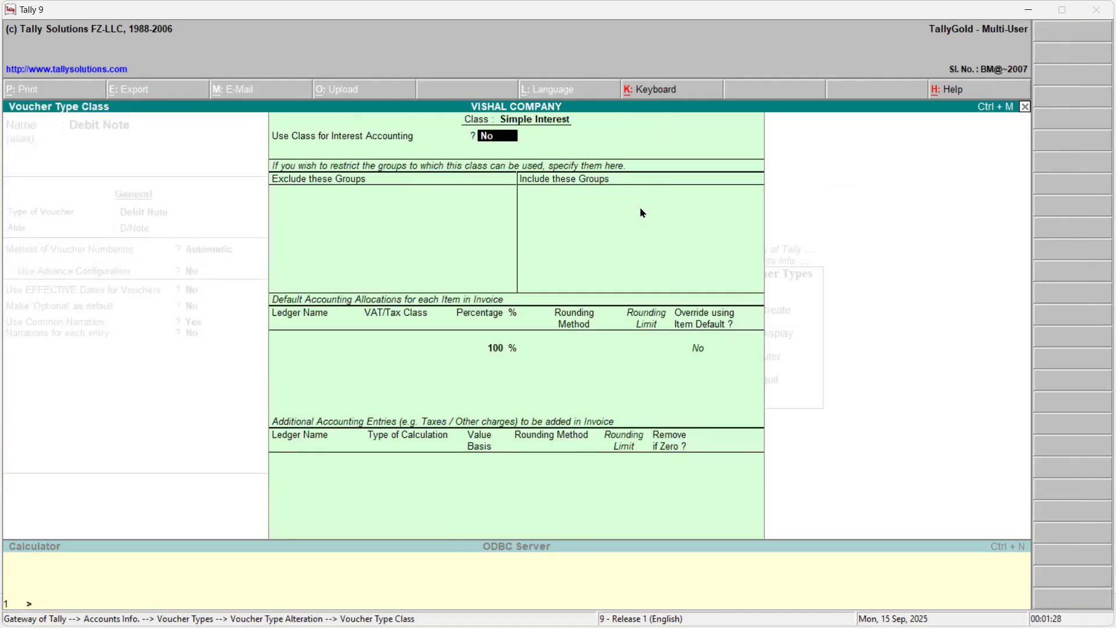
key("y")
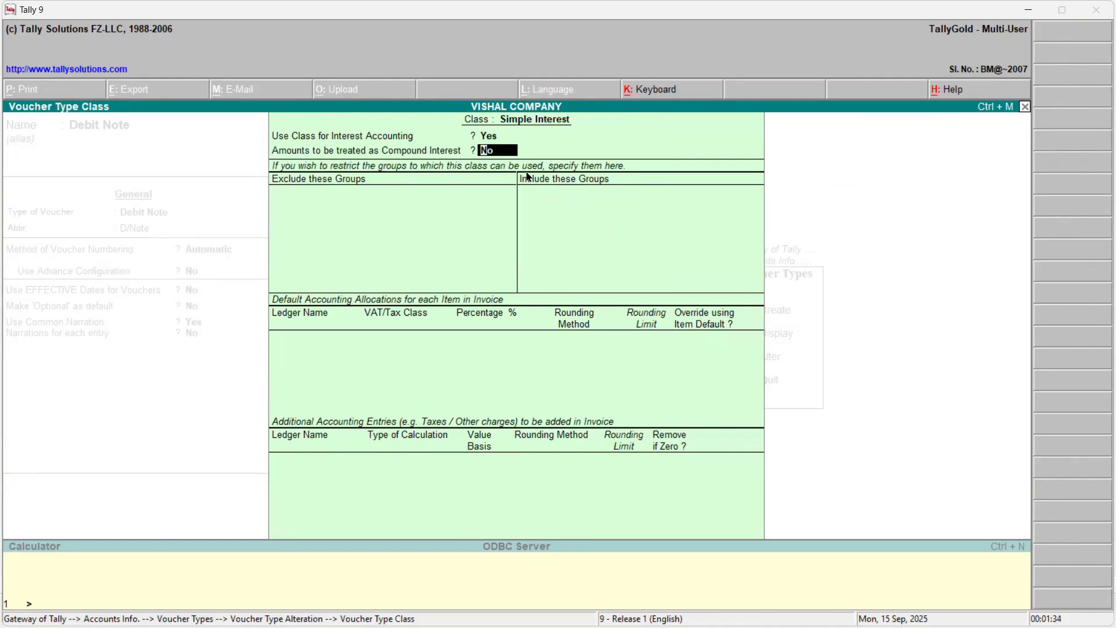
key("ctrl+a")
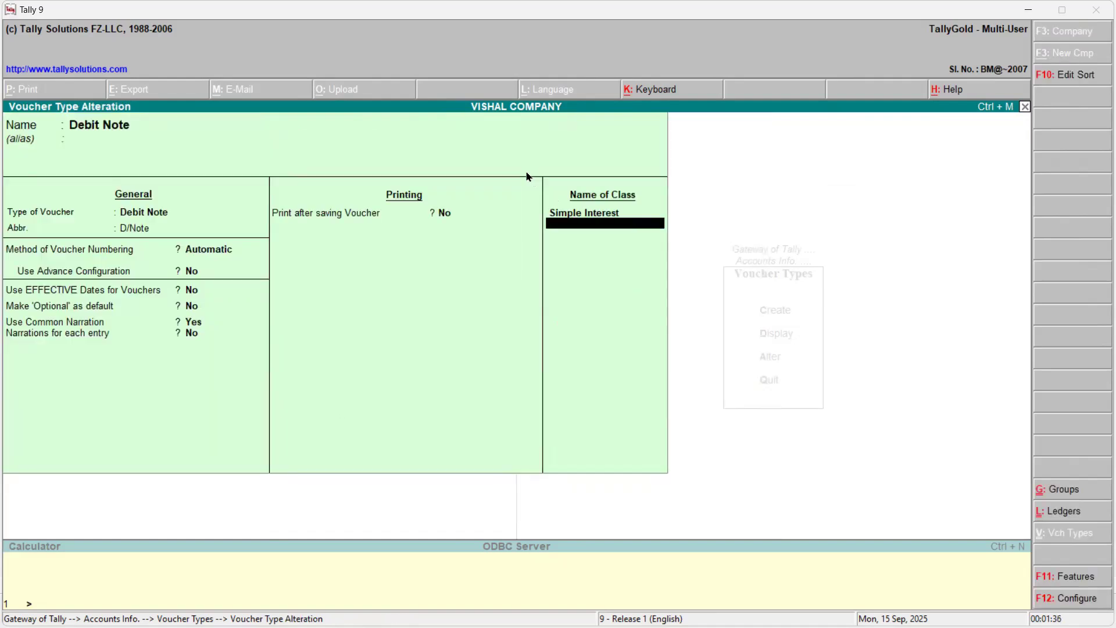
key("Escape")
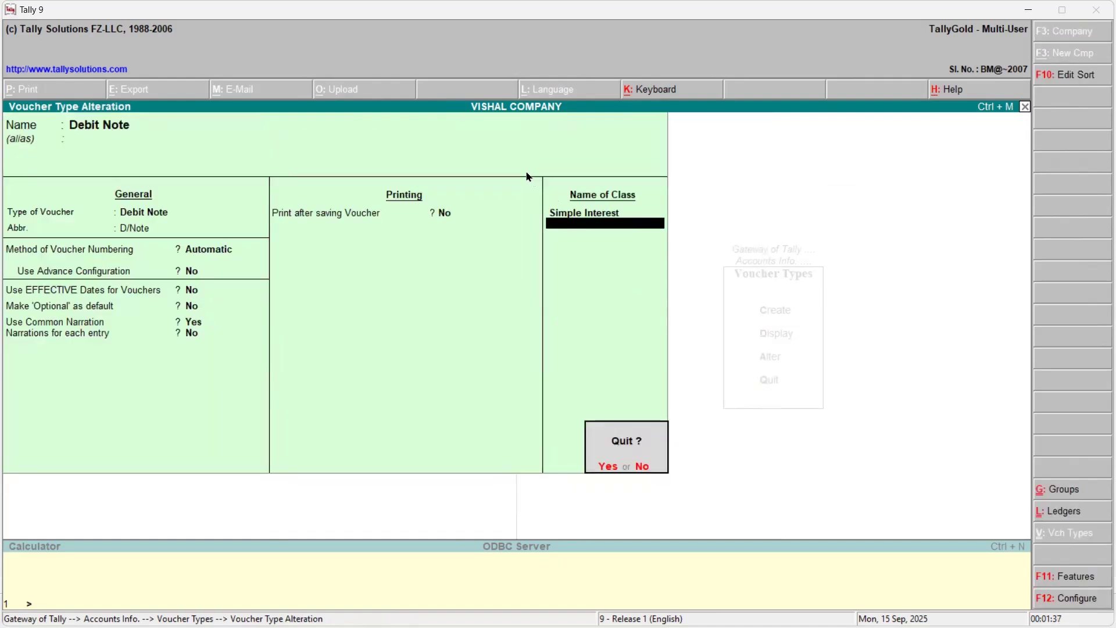
key("y")
key("Escape")
key("Escape")
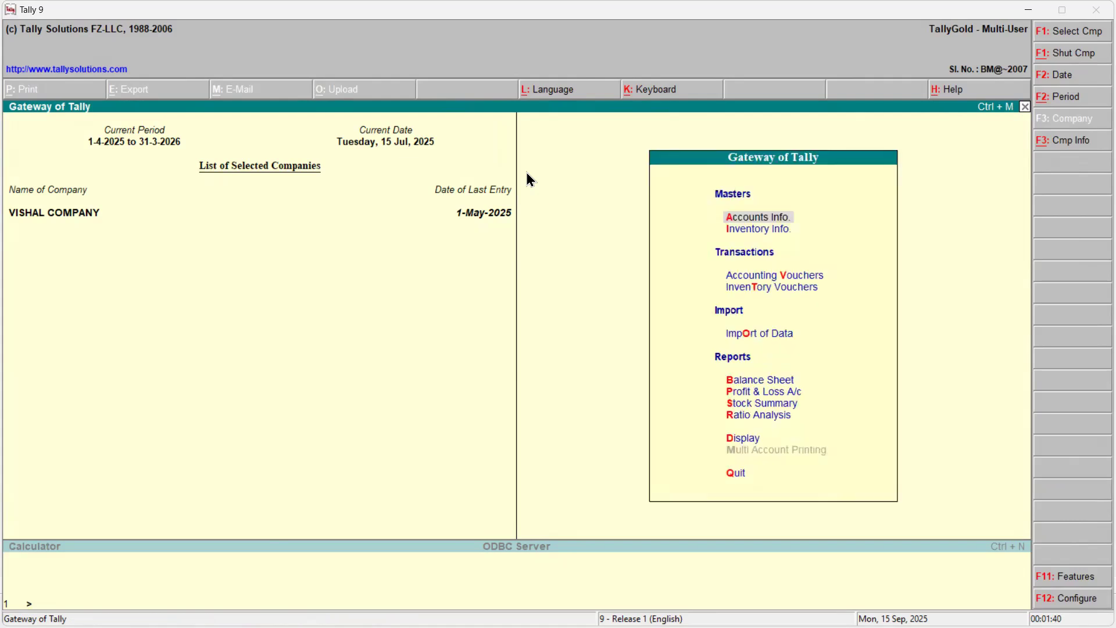
key("v")
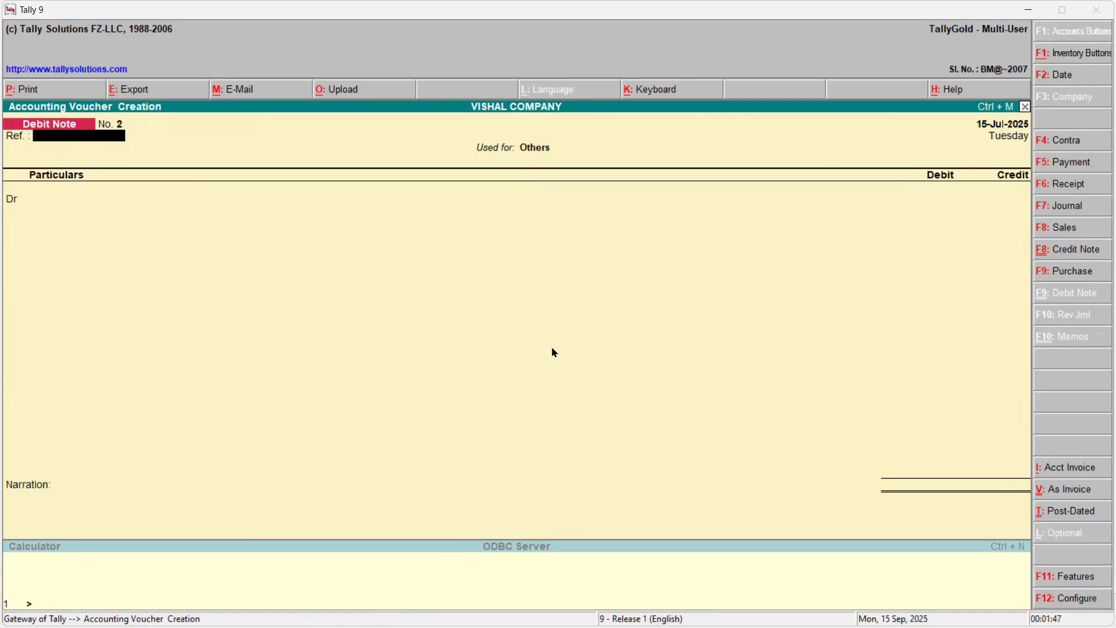
key("Return")
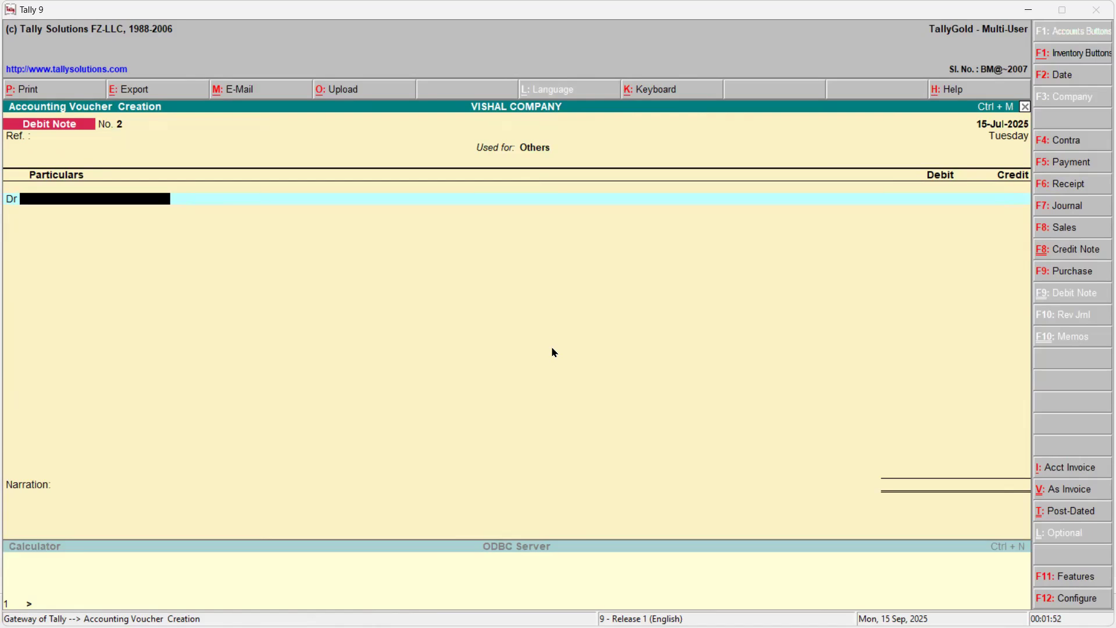
key("Escape")
key("Return")
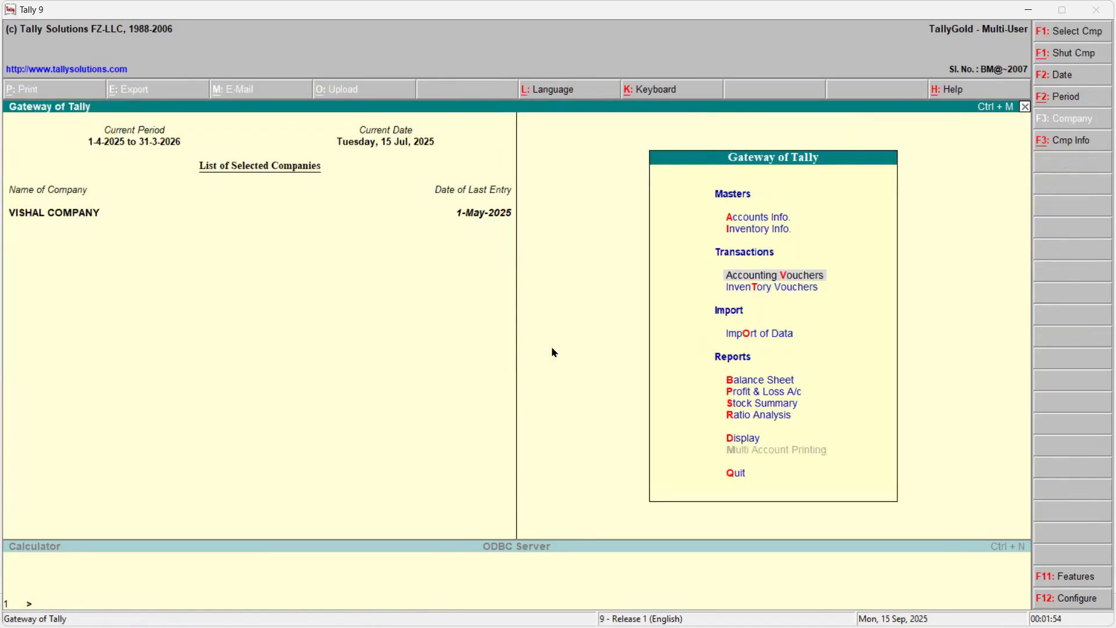
key("Return")
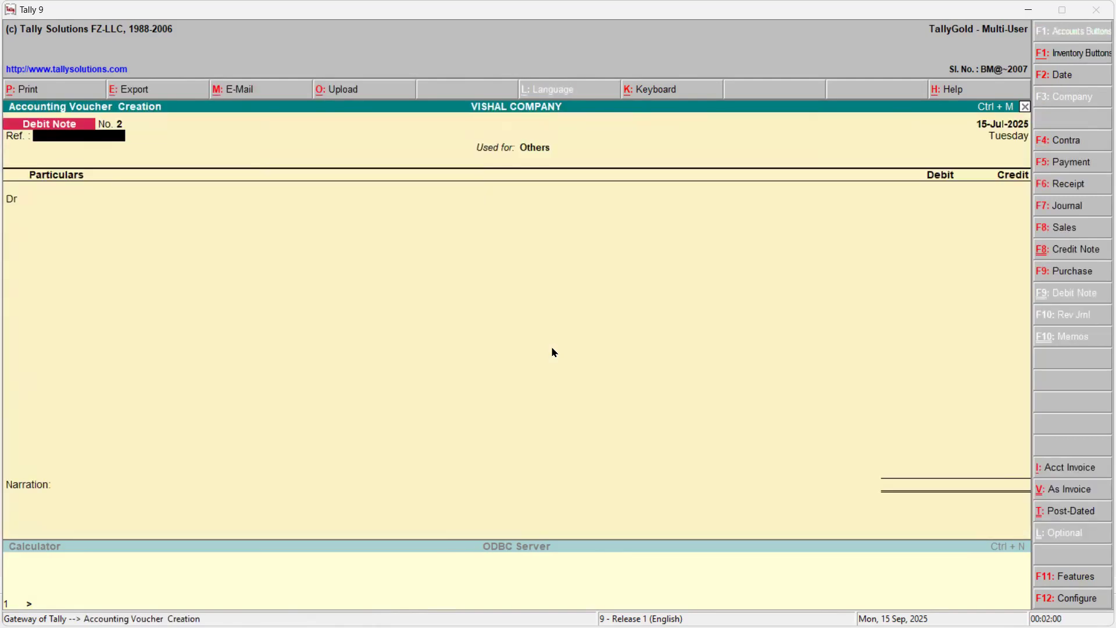
key("Return")
type("Abc Ltd")
key("Return")
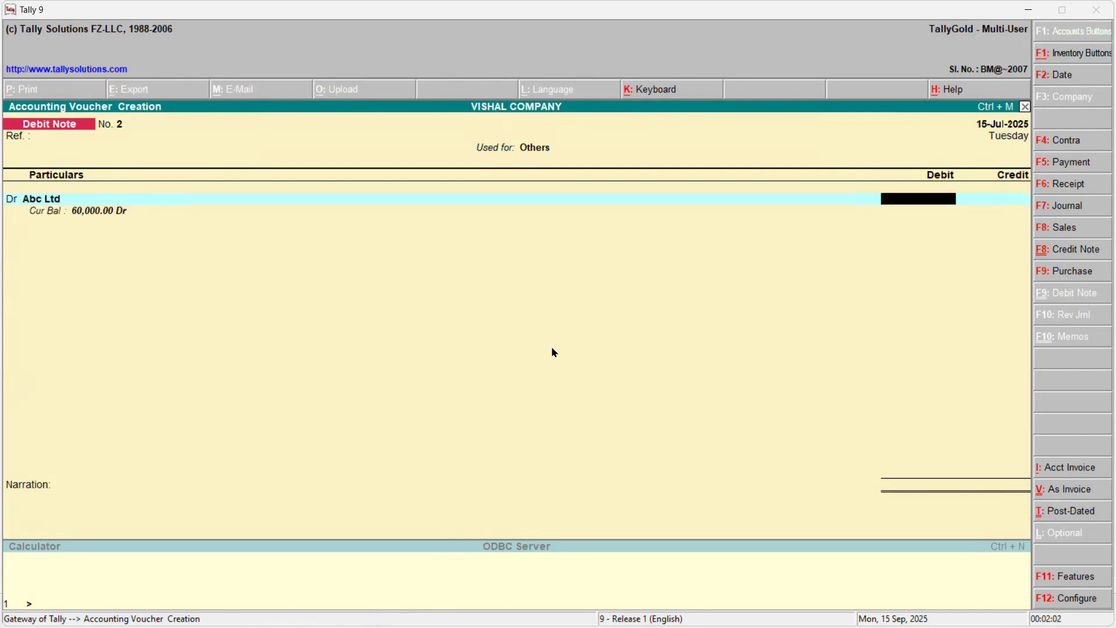
key("Escape")
key("Escape")
key("y")
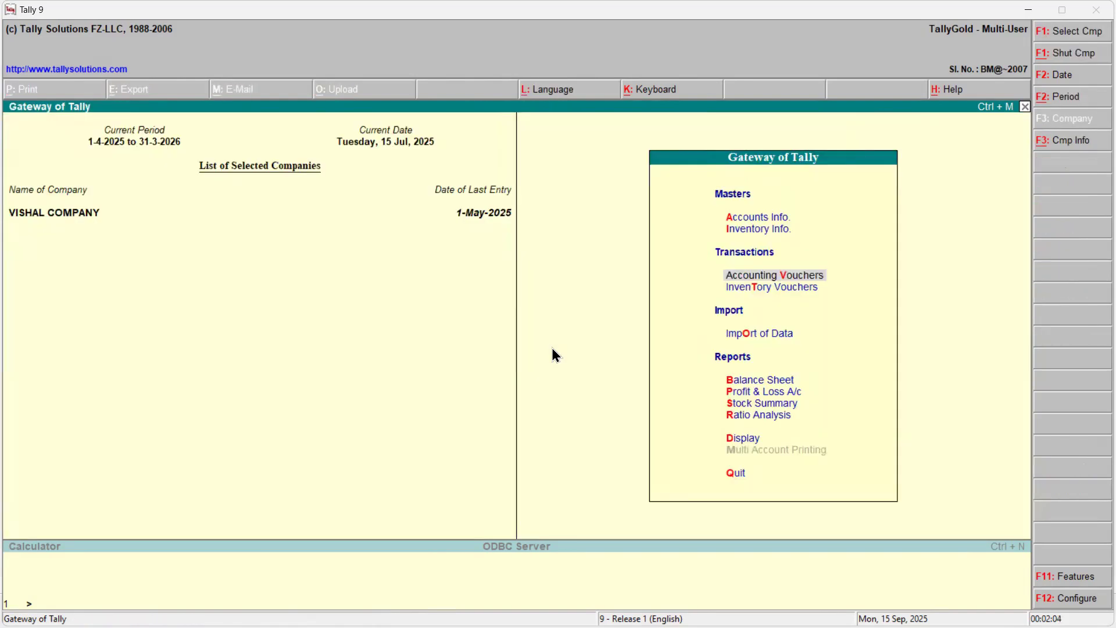
- Open the Debit Note voucher type for alteration and go to its class names, keeping the general and printing settings
key("a")
key("v")
key("a")
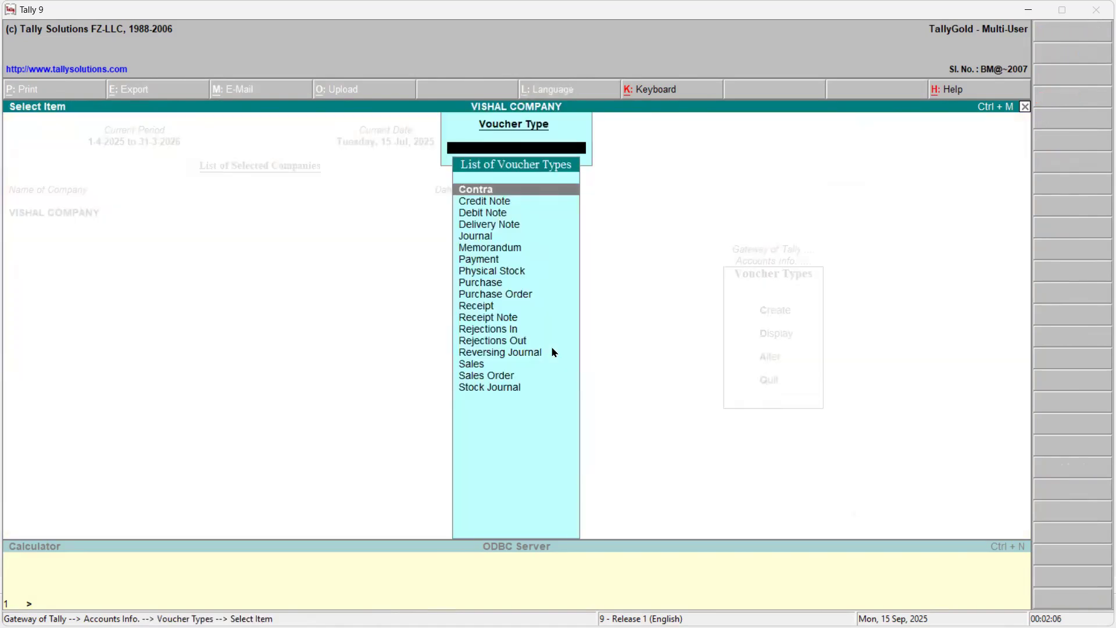
key("Down")
key("Return")
key("Return")
key("Return")
key("Return")
key("Return")
key("Return")
key("Return")
key("Return")
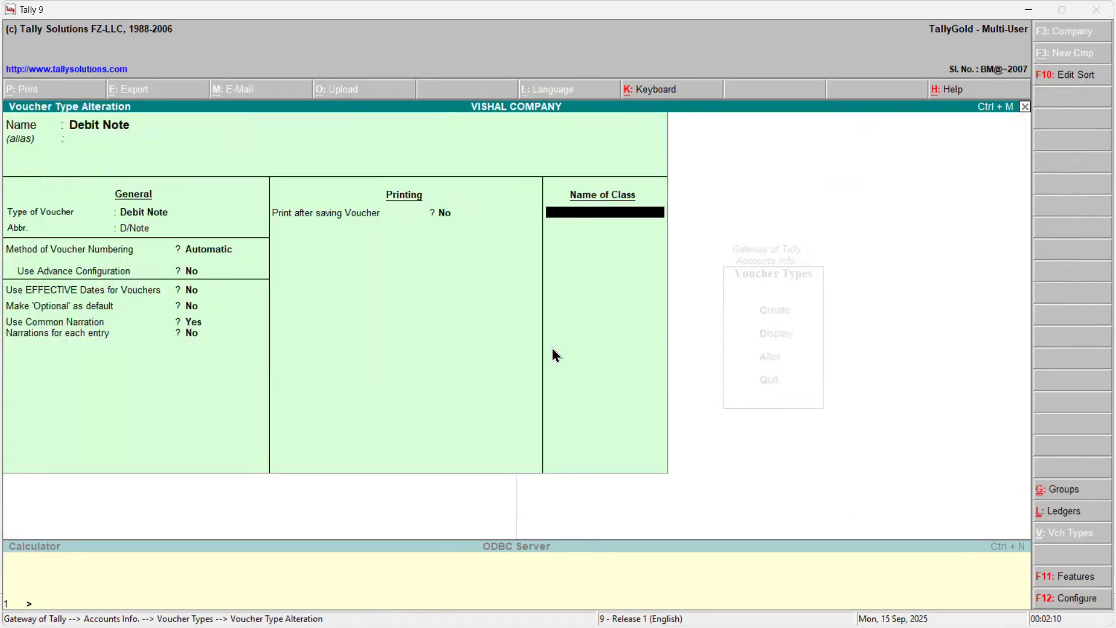
- Add a Simple Interest class with interest accounting enabled to the Debit Note voucher type, and save it
type("Simple Interest")
key("Return")
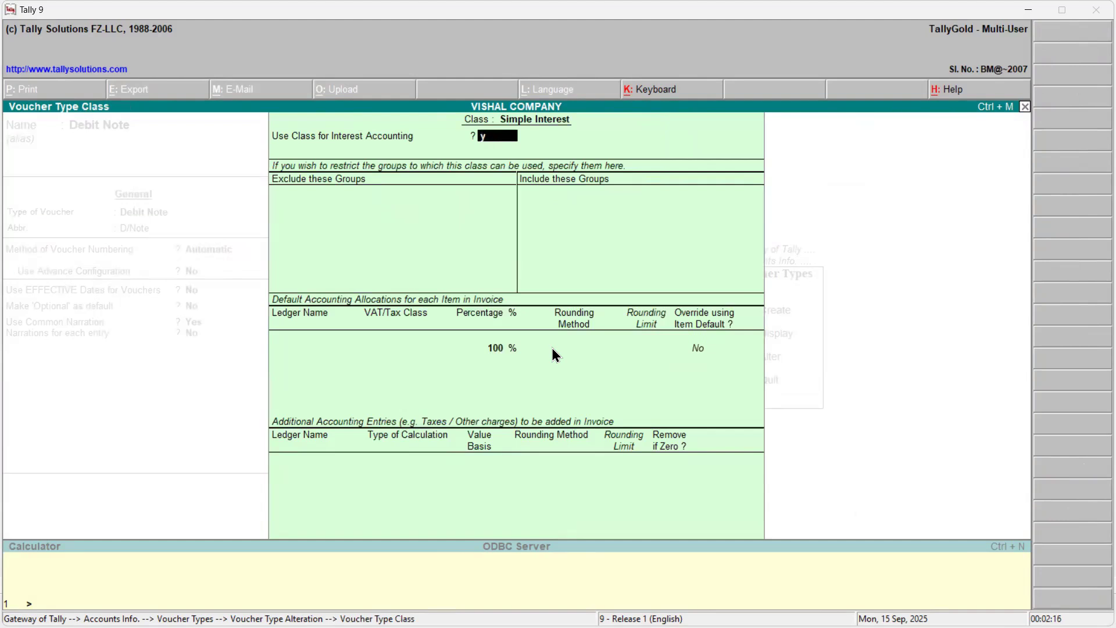
key("y")
key("Return")
key("ctrl+a")
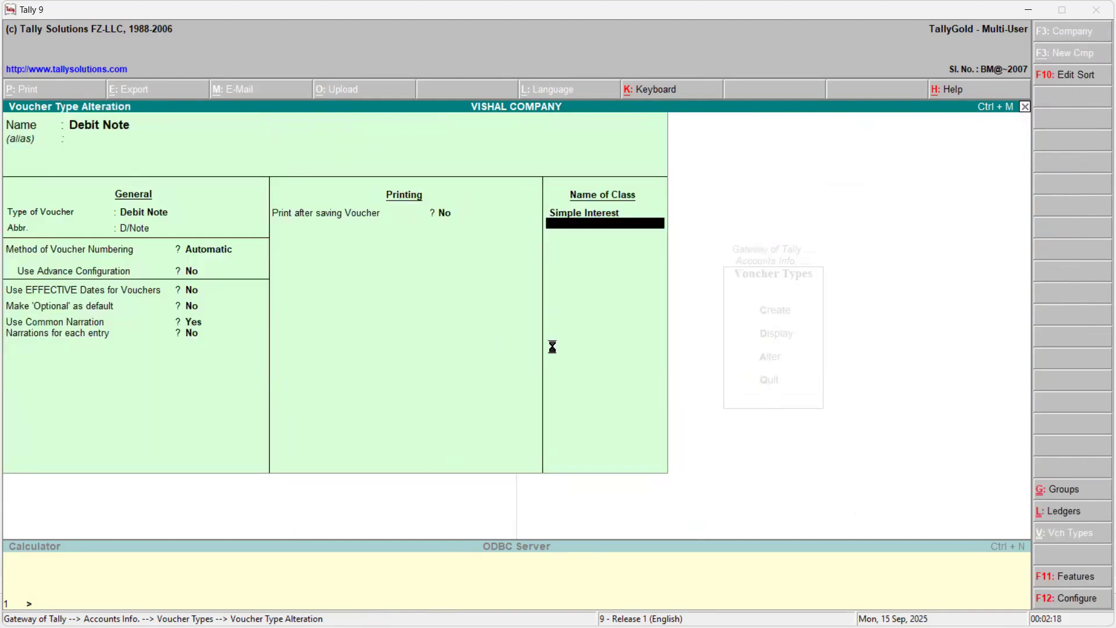
key("c")
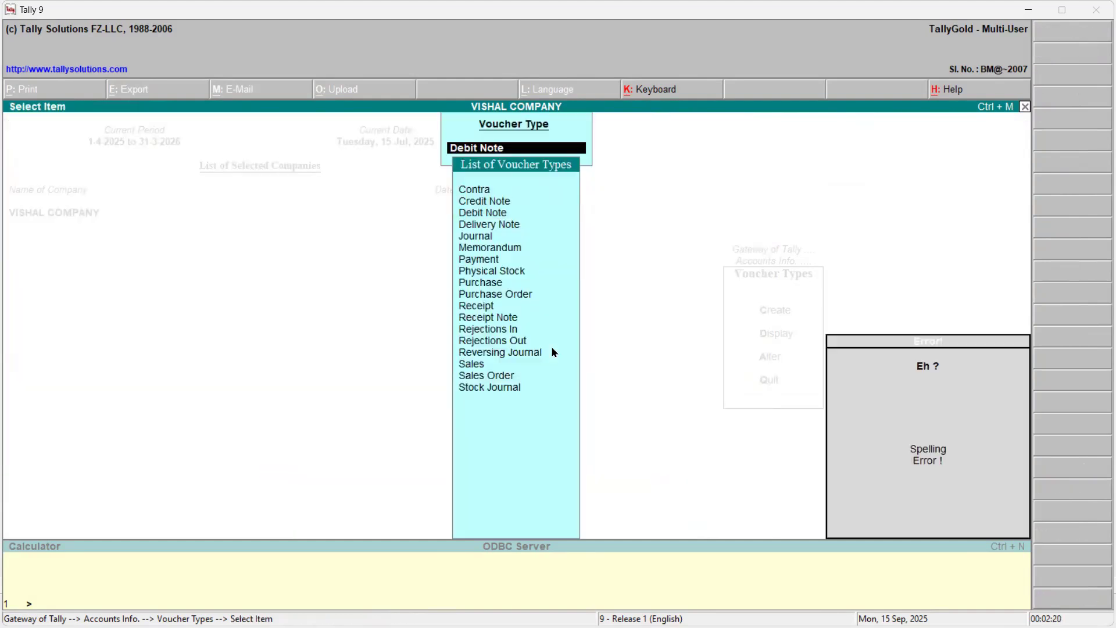
key("Down")
key("Down")
key("Return")
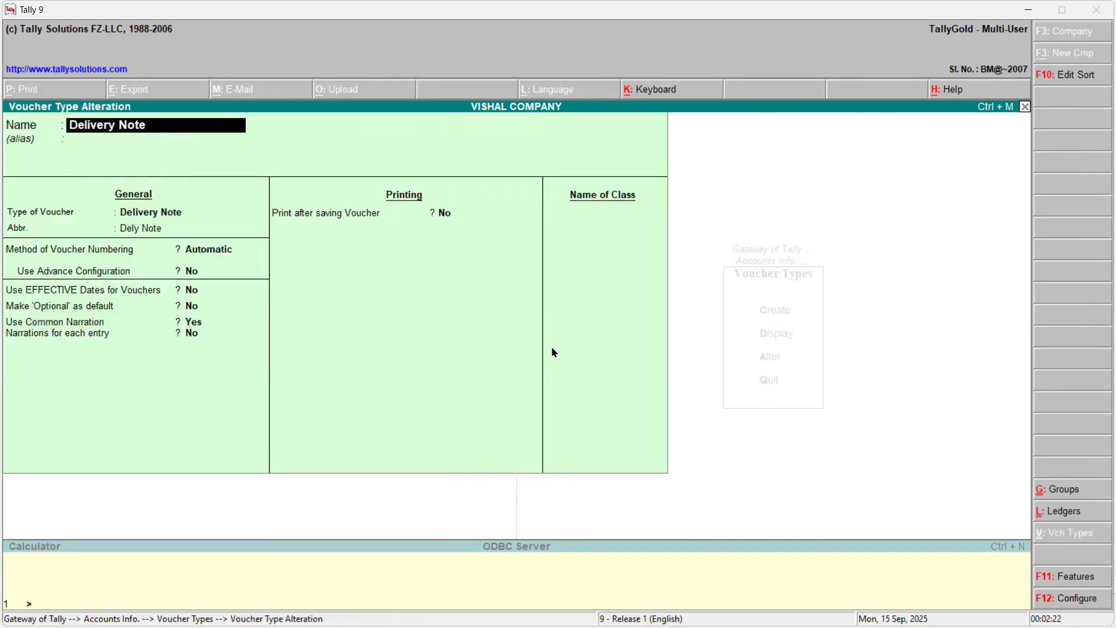
key("ctrl+a")
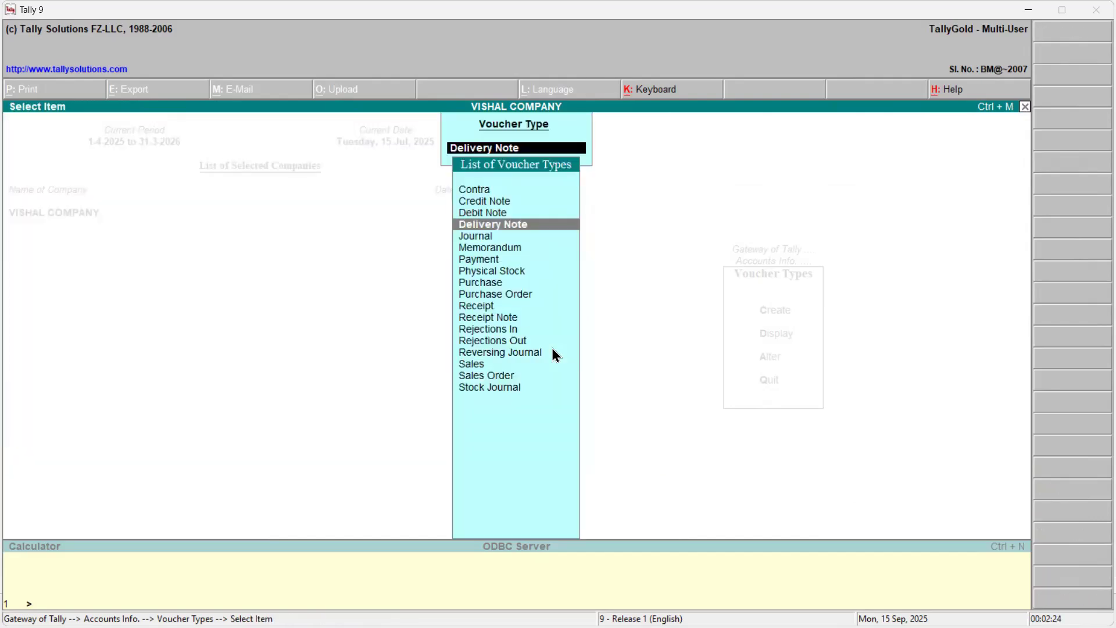
key("Up")
key("Return")
key("Escape")
key("Return")
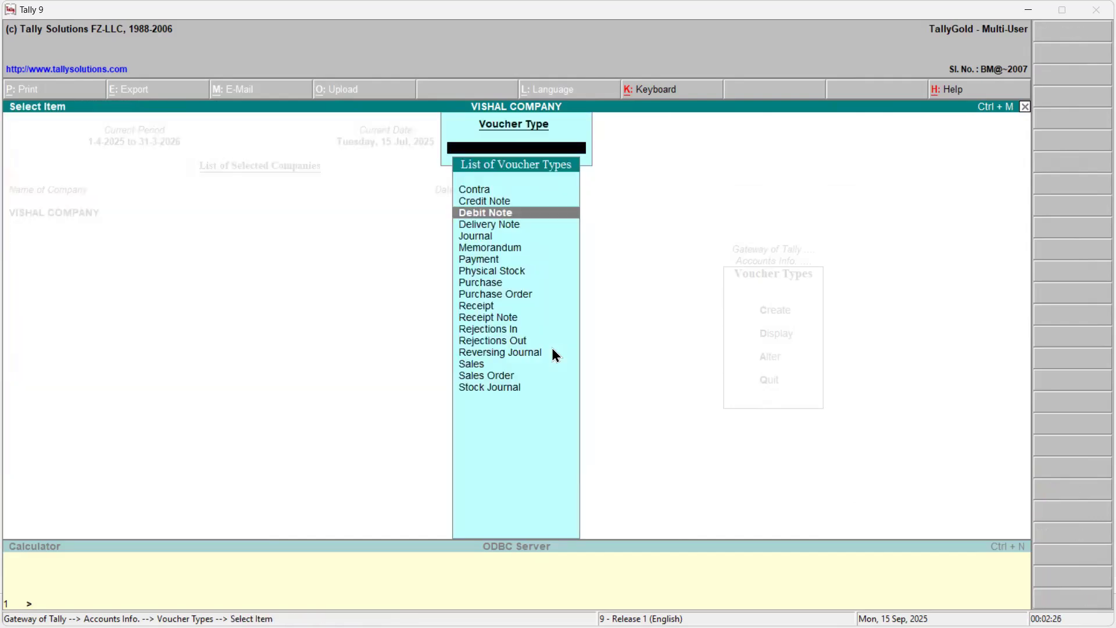
- Leave the voucher type masters and start a Debit Note using the Simple Interest voucher class
key("Escape")
key("Escape")
key("v")
key("ctrl+F9")
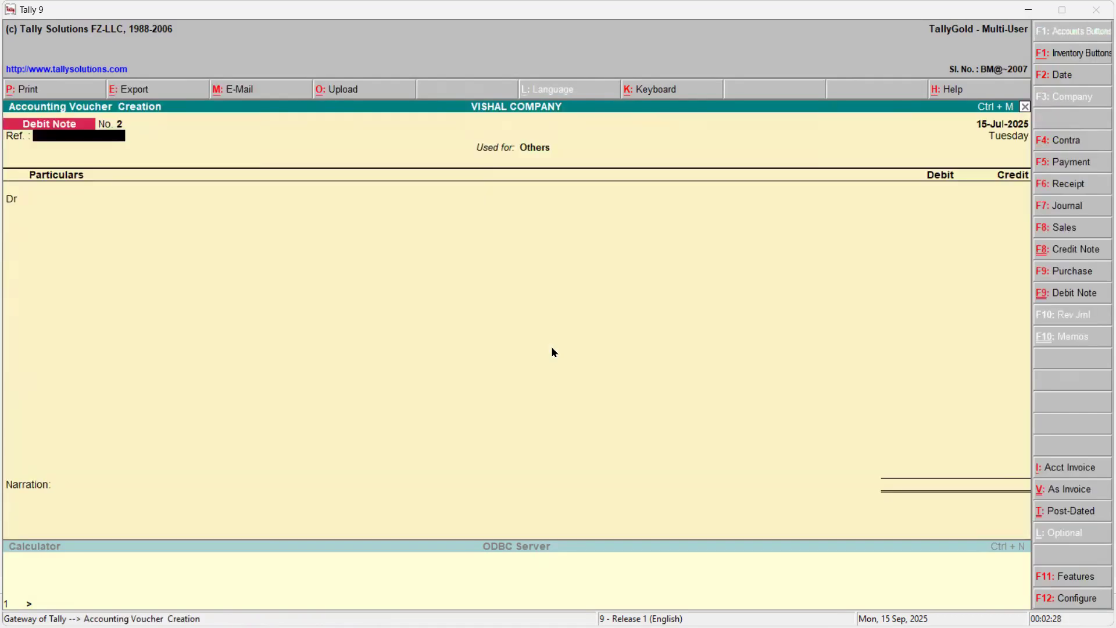
key("ctrl+F9")
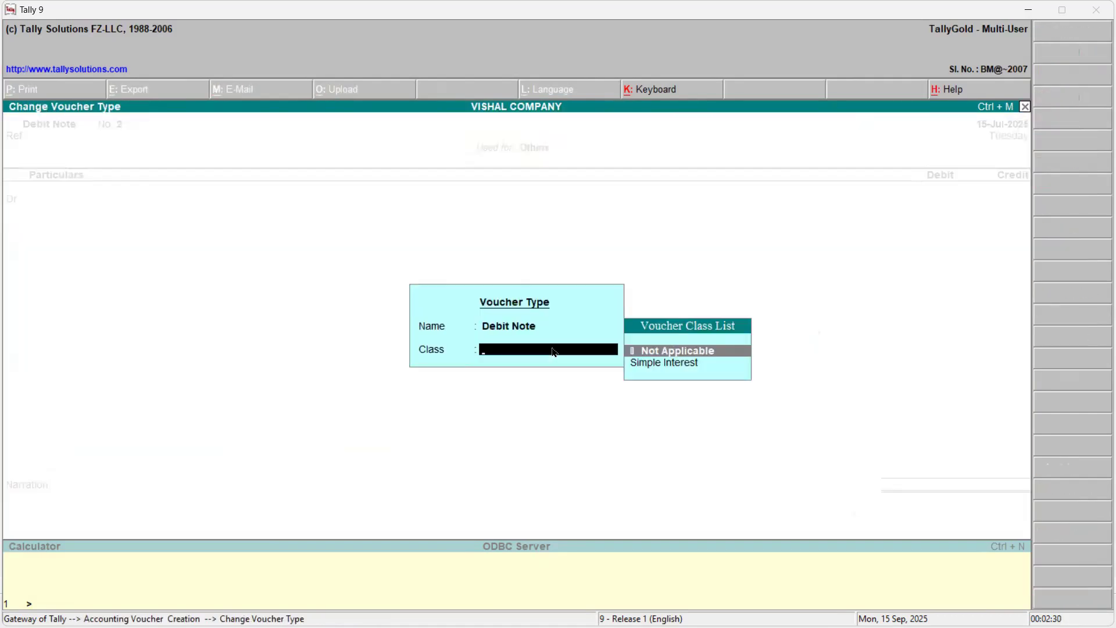
key("Down")
key("Return")
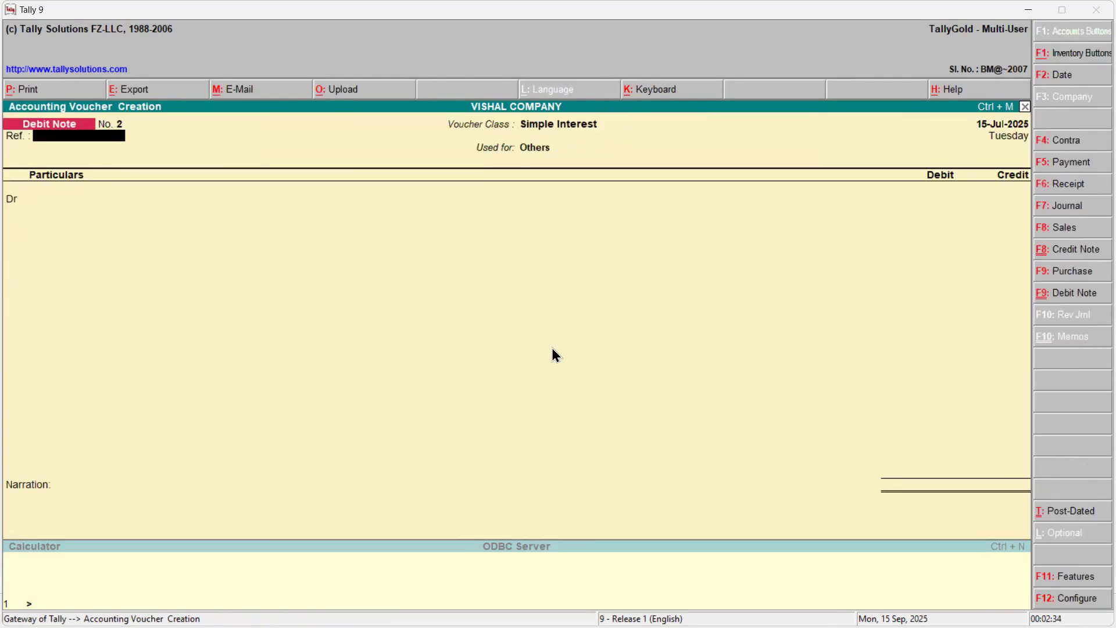
- Debit Abc Ltd in the Debit Note with the 1,331.51 interest on bill Abcltd-001
key("Return")
key("Return")
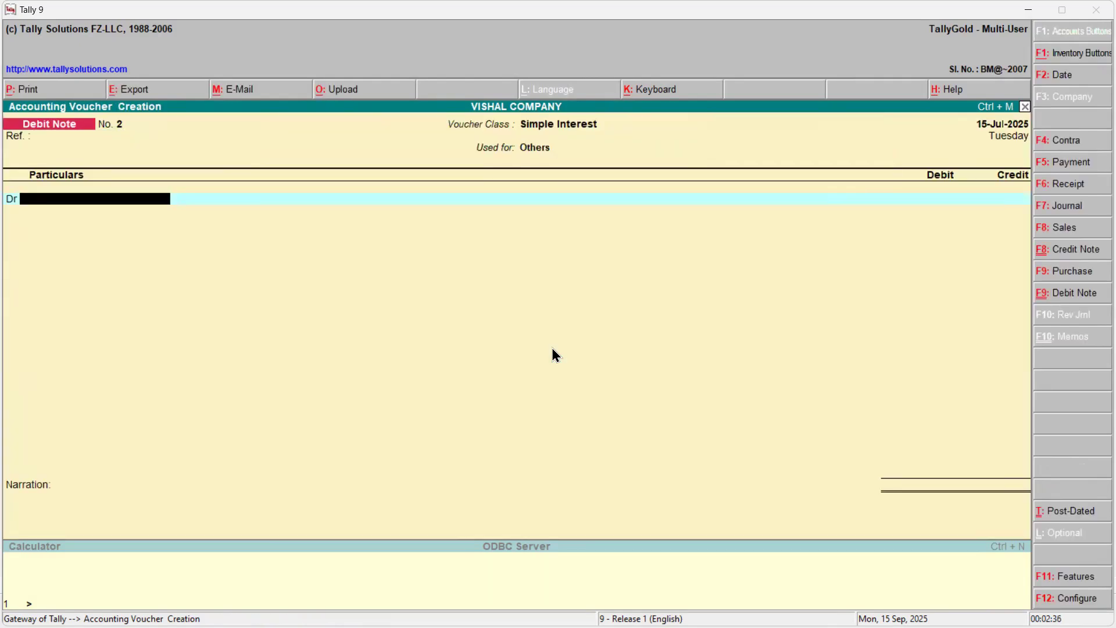
type("Ab")
key("Return")
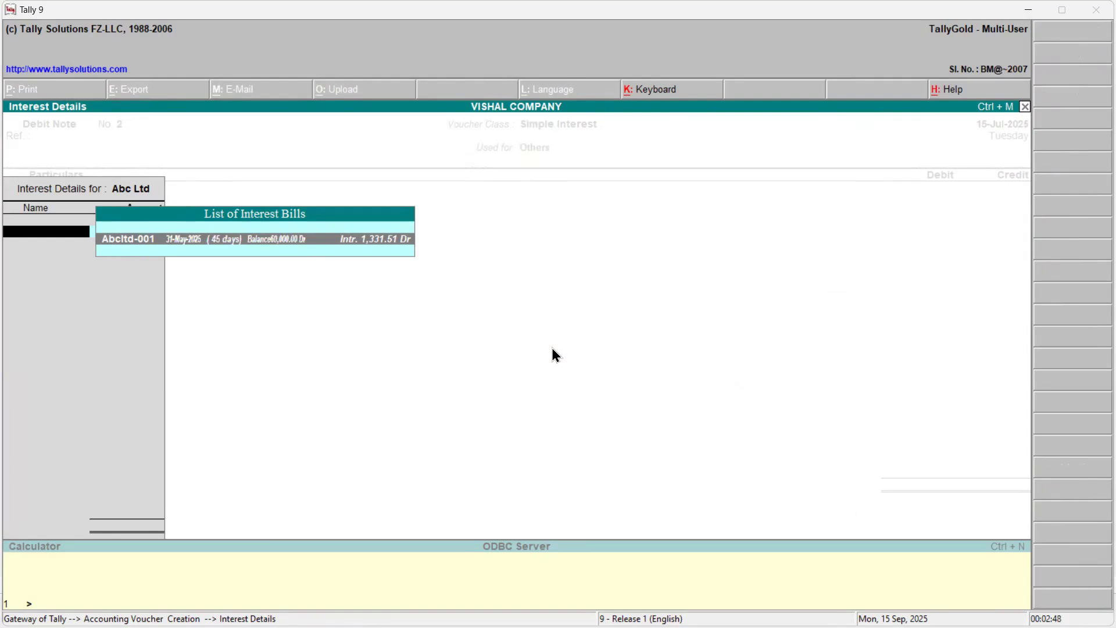
key("Return")
key("Return")
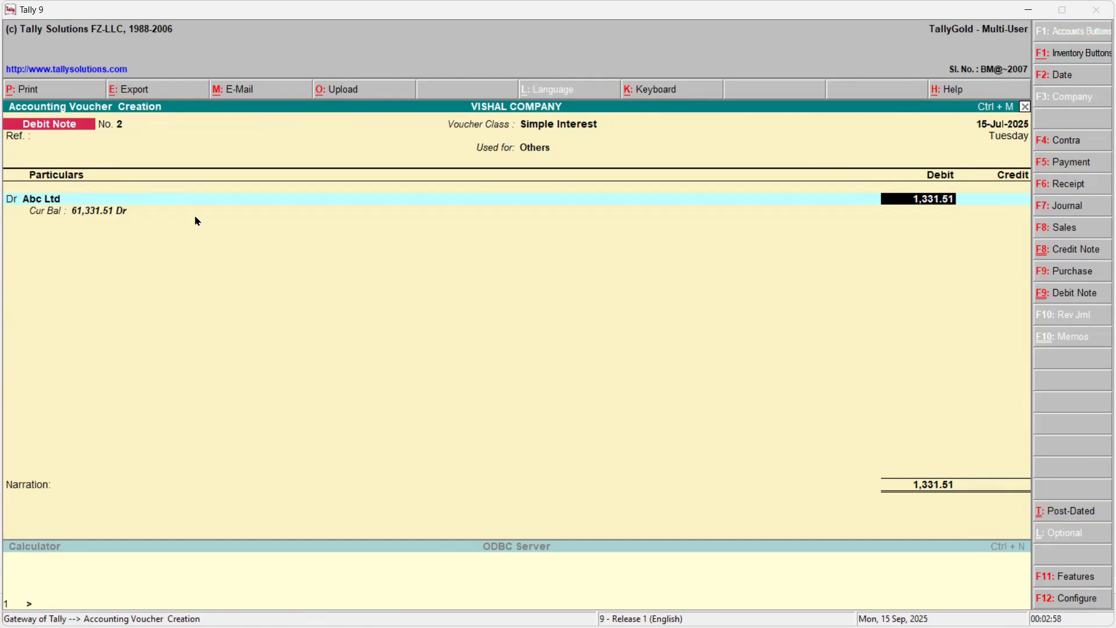
key("Return")
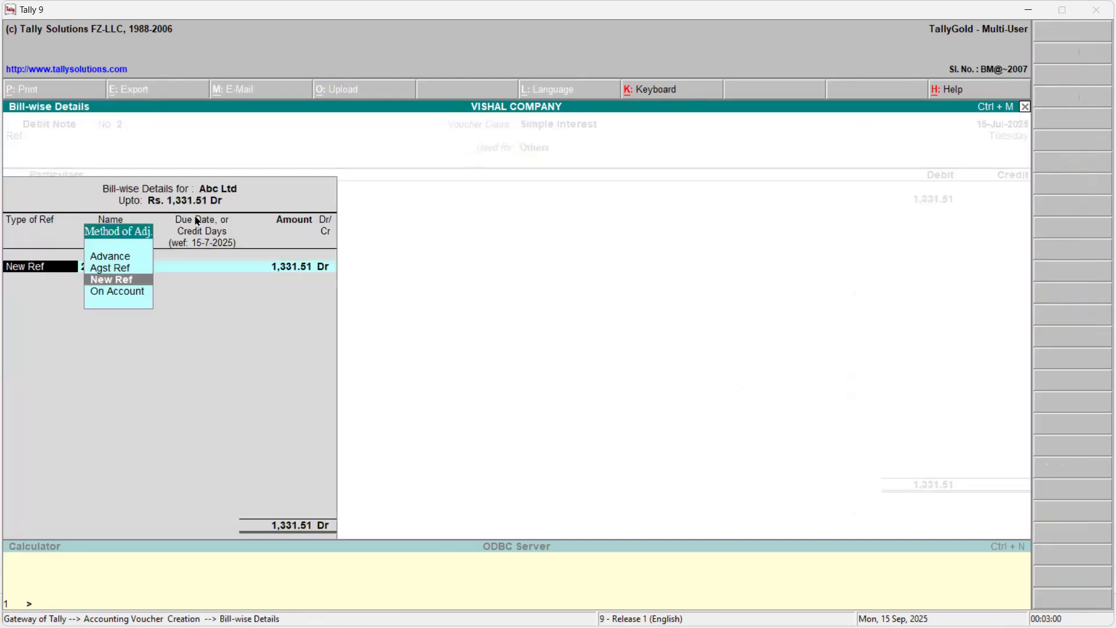
- Allocate the interest amount for Abc Ltd to a new reference Int-001 with 30 credit days
key("Return")
type("Int-001")
key("Return")
type("30")
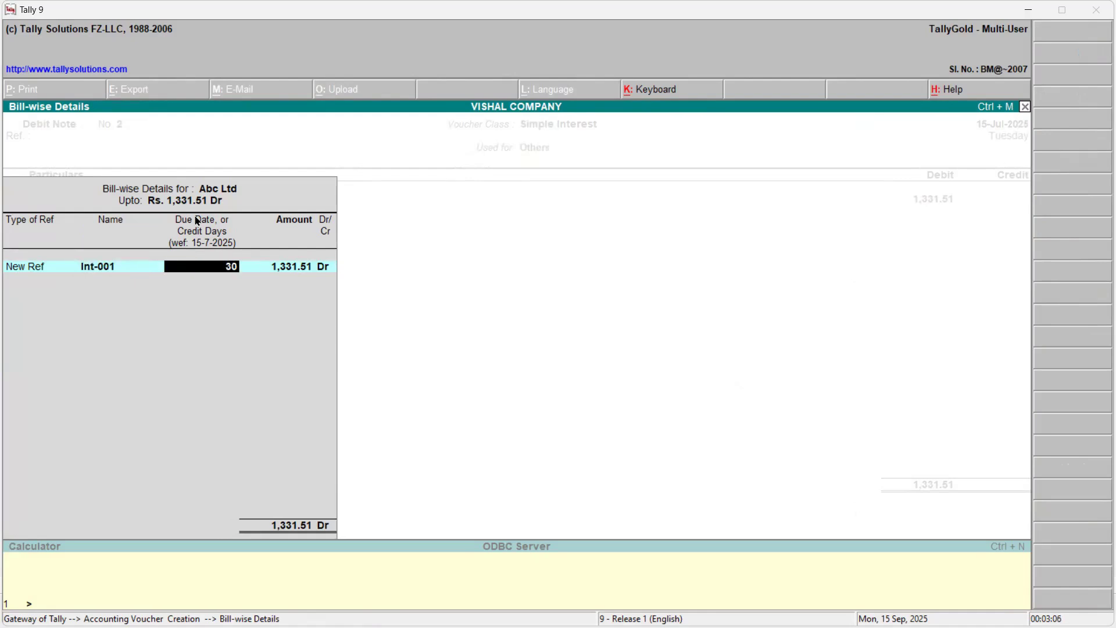
key("Return")
key("Return")
key("Return")
- Set the interest parameters of reference Int-001 to 18 % per 365-Day Year on Debit Balances Only
key("Return")
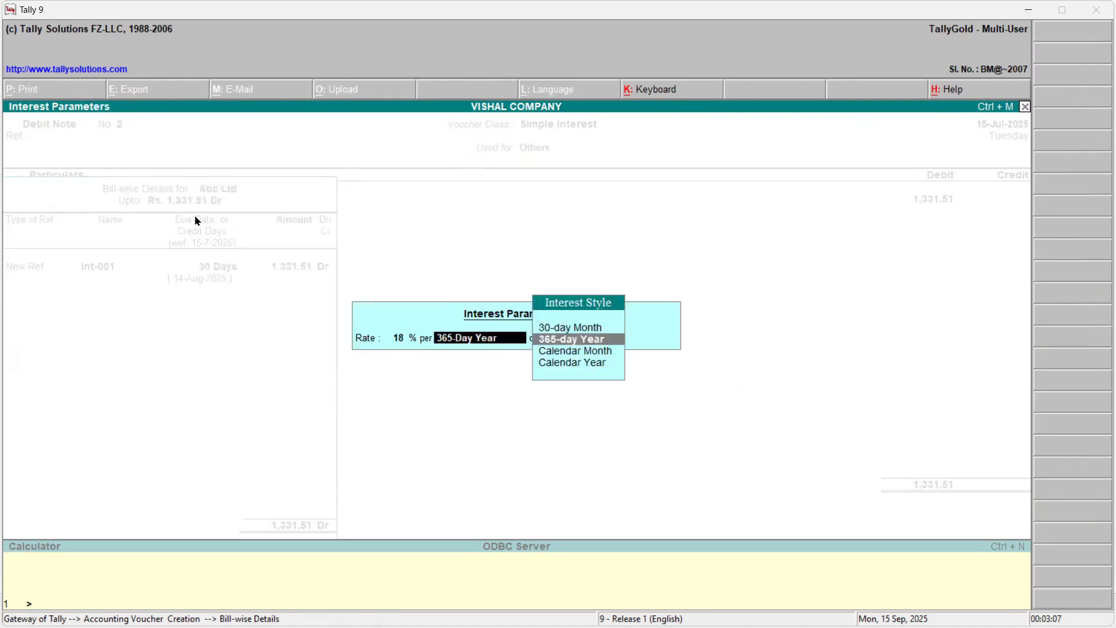
key("Return")
key("Down")
key("Down")
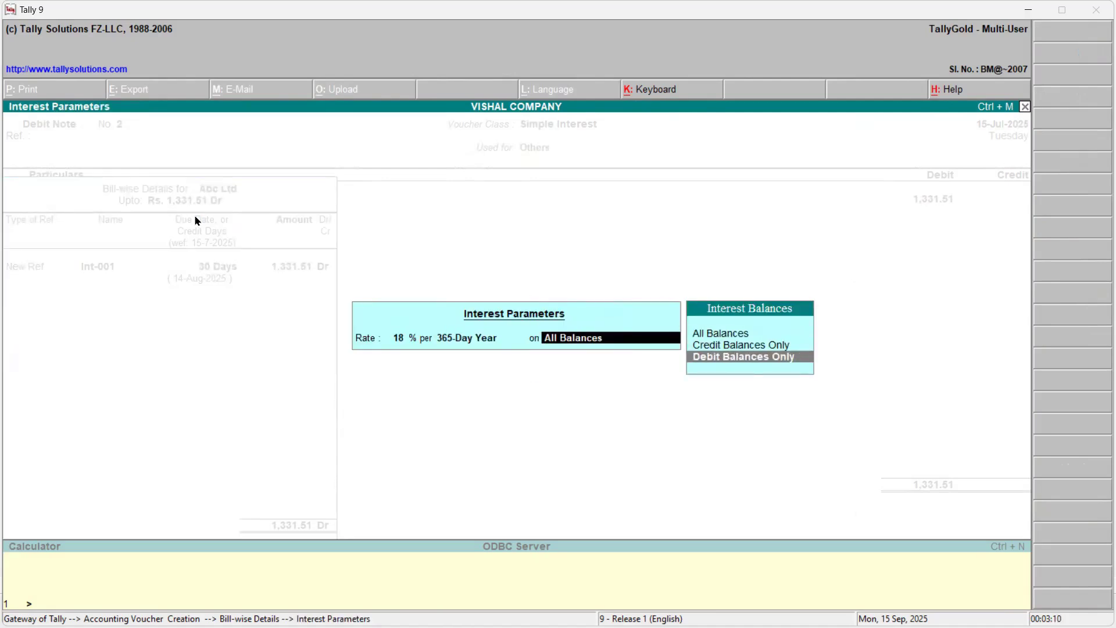
key("Return")
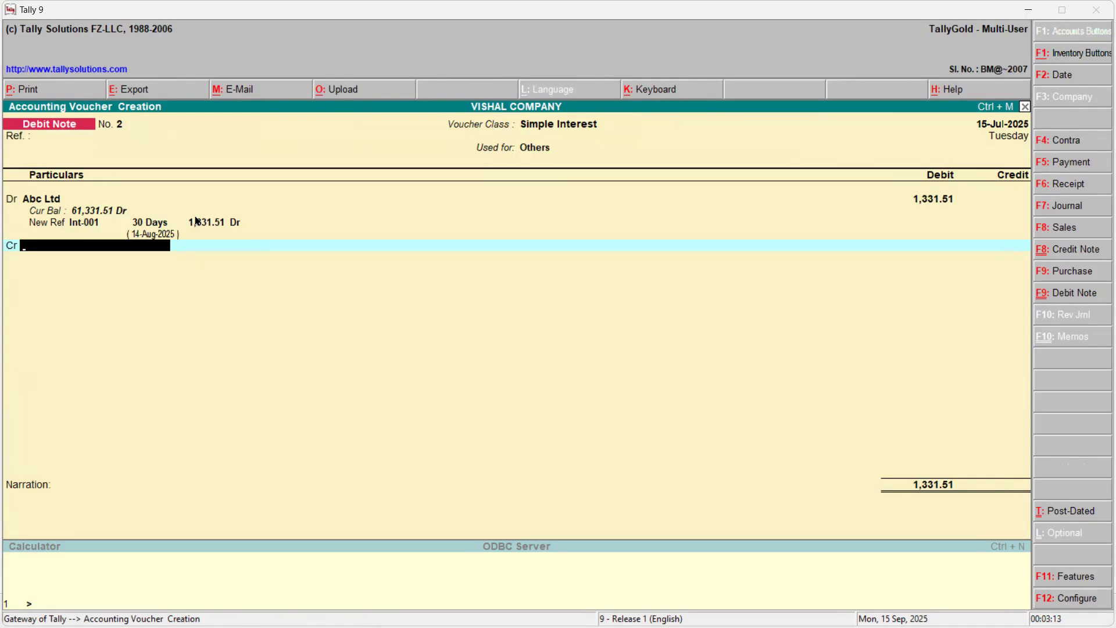
- Start a new ledger from the Debit Note's credit line and name it Interest Received
key("alt+c")
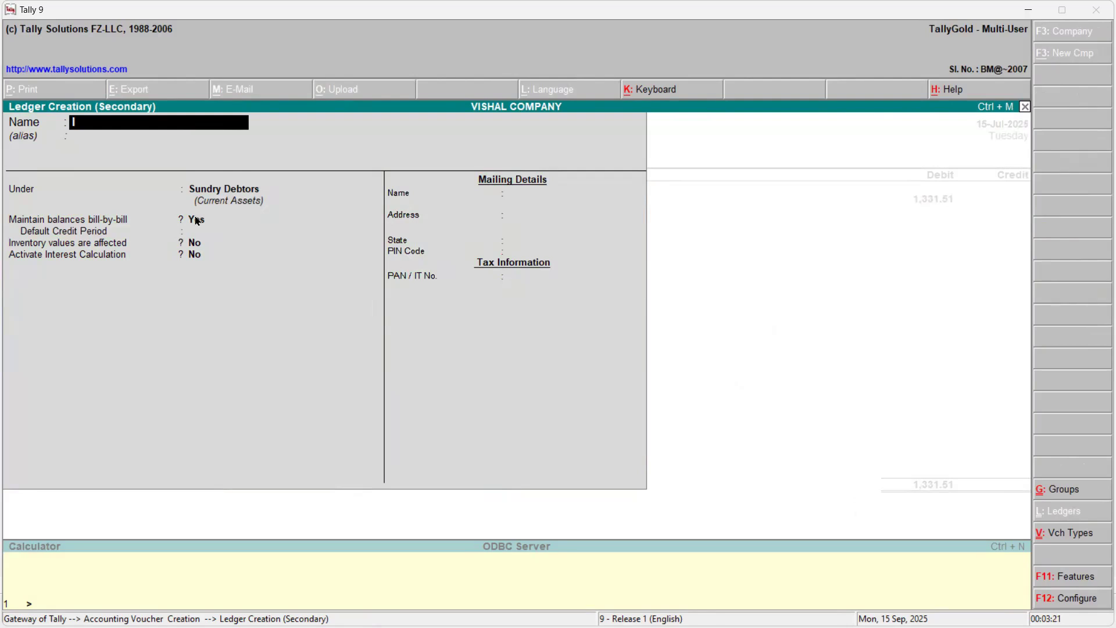
type("Interest Recievd")
key("BackSpace")
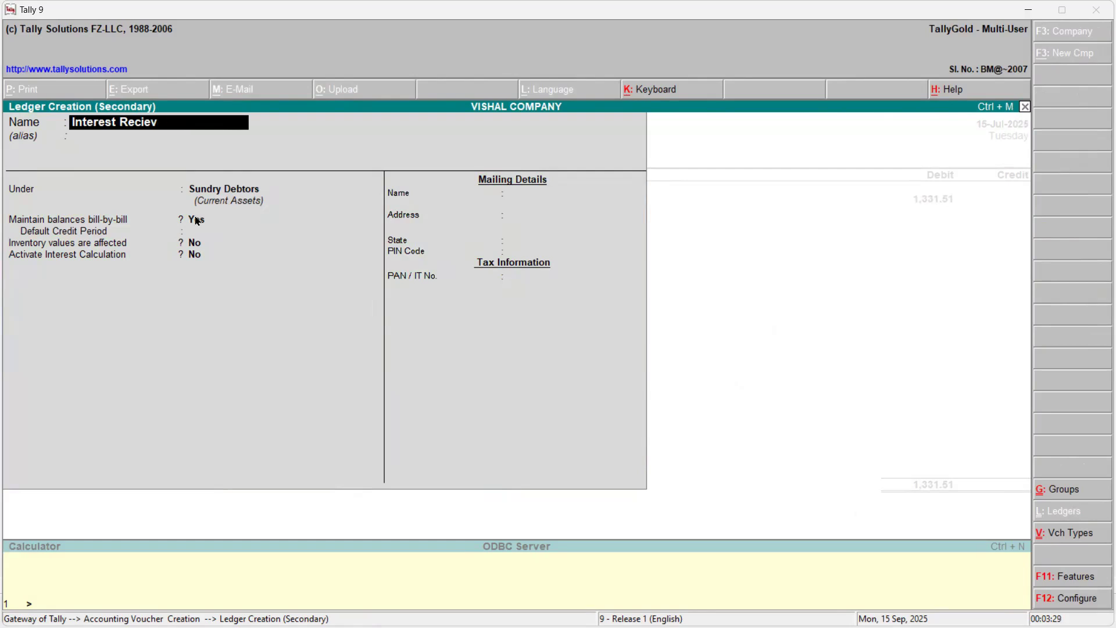
key("BackSpace")
key("BackSpace")
key("BackSpace")
type("eived")
key("Return")
- Place the Interest Received ledger under Indirect Incomes without bill-by-bill balances, and save it
type("Ind")
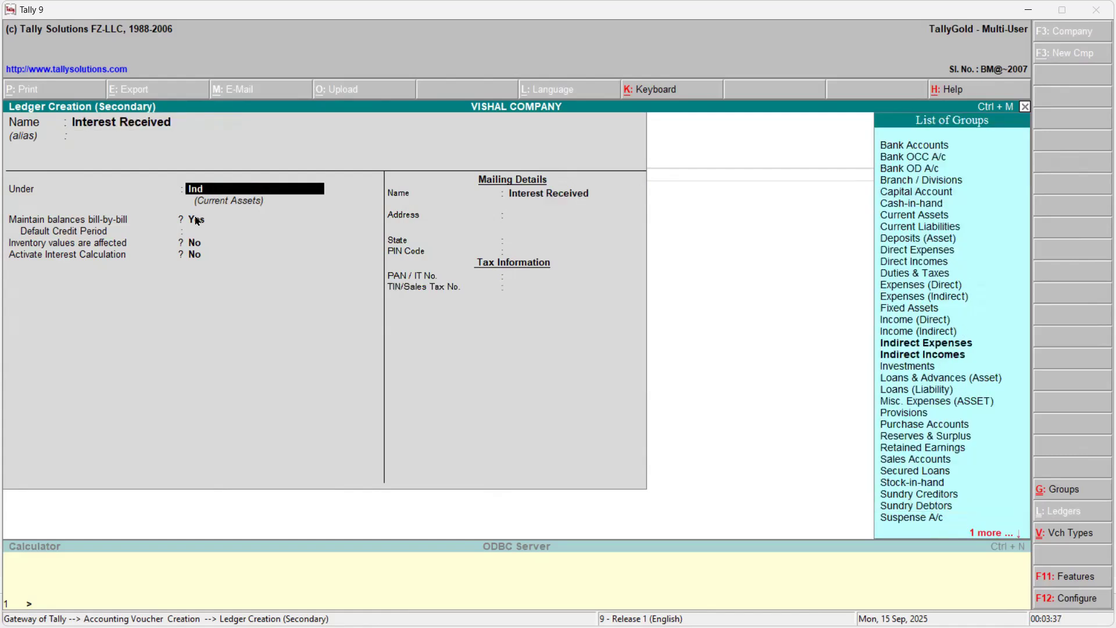
key("Down")
key("Return")
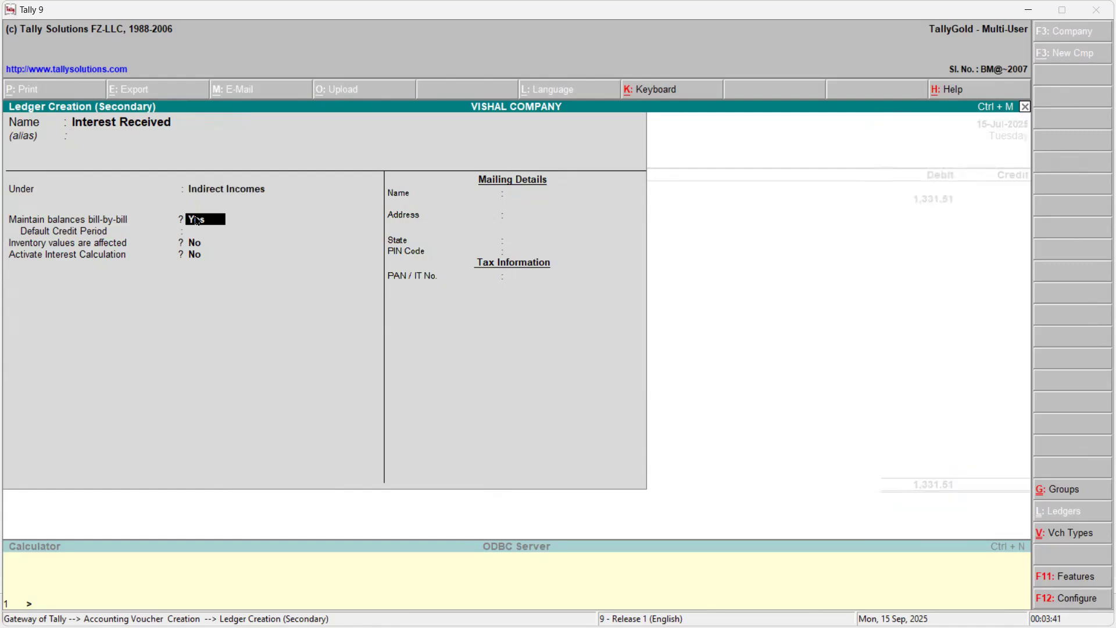
type("n")
key("Return")
key("Return")
key("Return")
key("y")
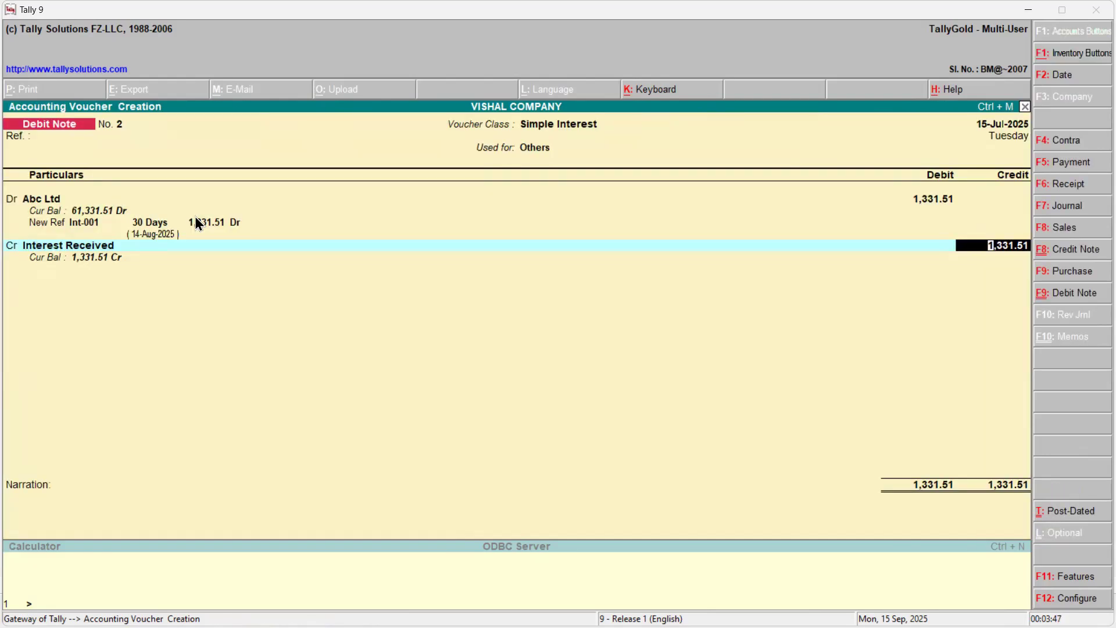
- Credit Interest Received with 1,331.51 and save the Debit Note without a narration
key("Return")
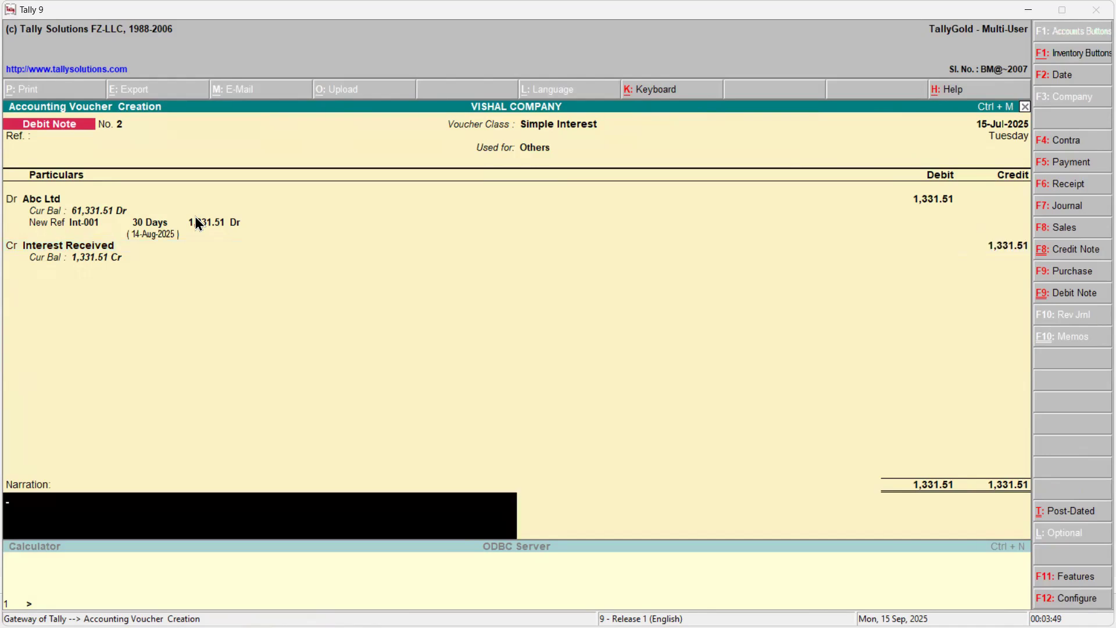
key("Return")
key("y")
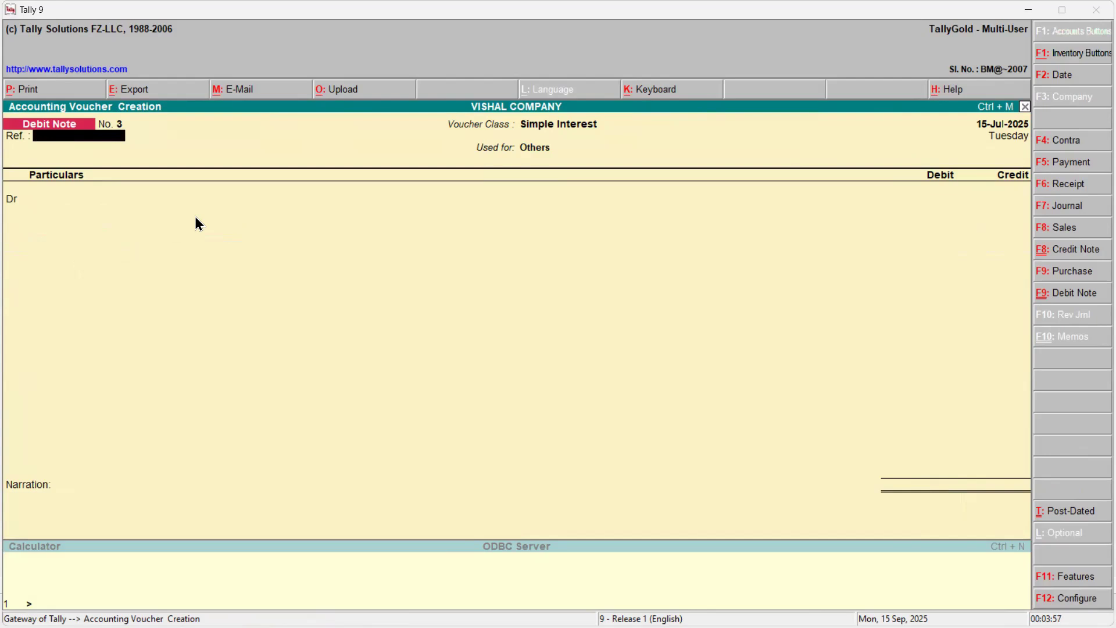
- Start a Receipt voucher and credit Abc Ltd with 61,331.51
key("F6")
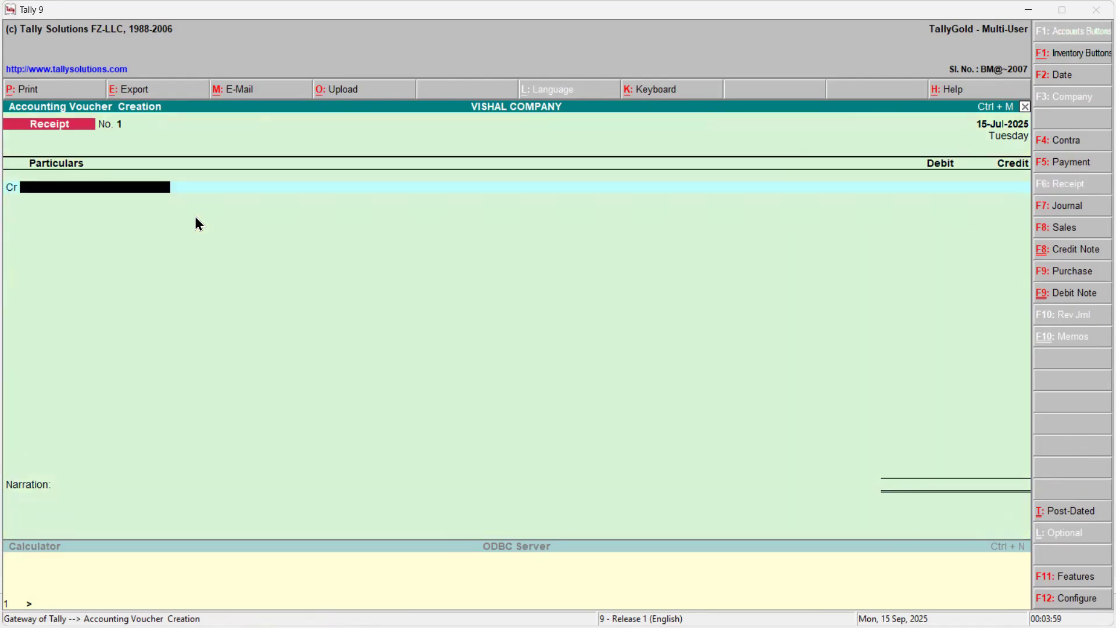
type("Abc")
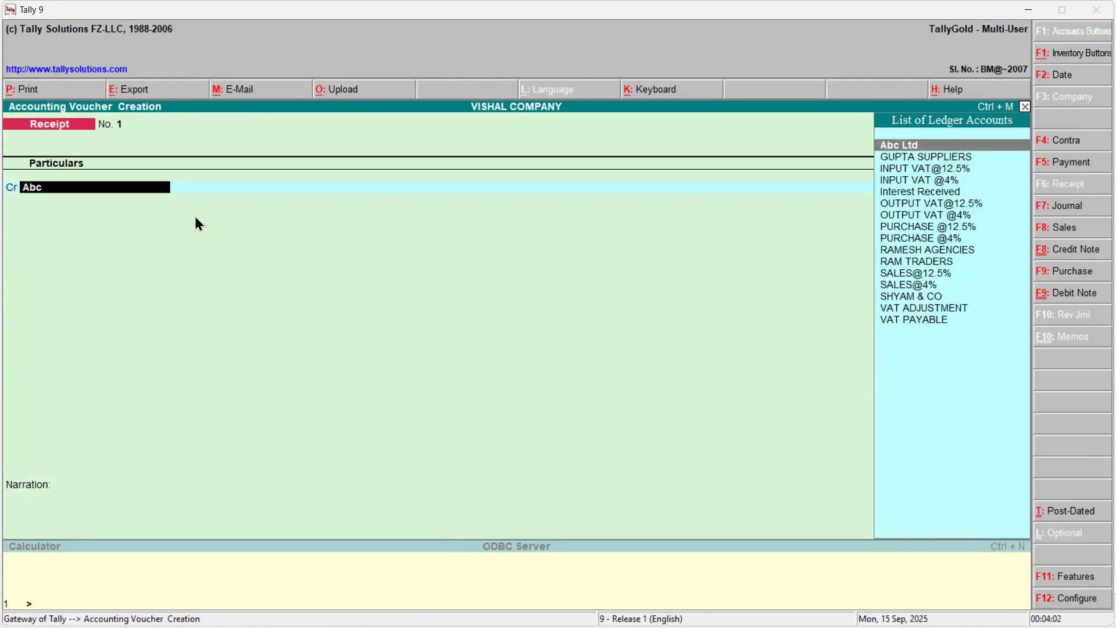
key("Return")
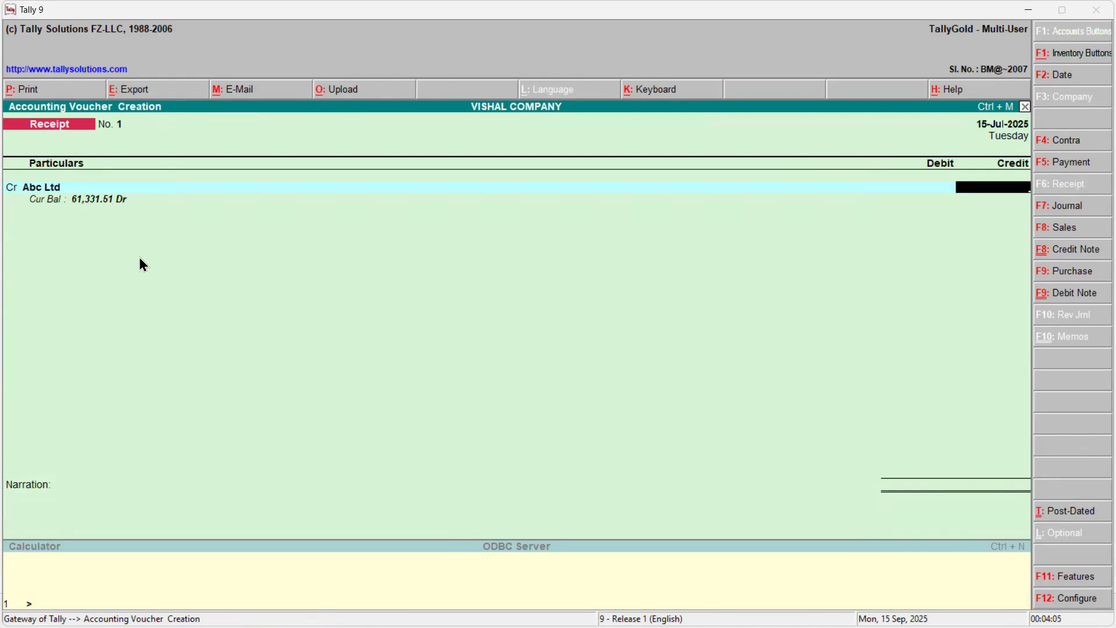
type("61,331.51")
key("Return")
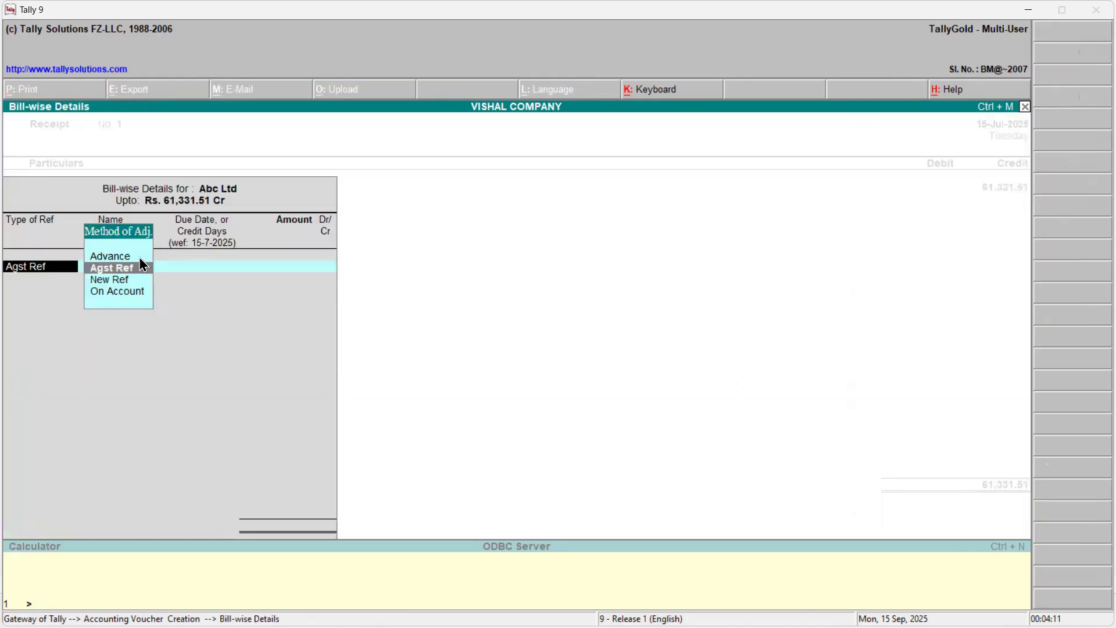
- Allocate the receipt from Abc Ltd against pending bills Abcltd-001 for 60,000.00 and Int-001 for 1,331.51
key("Return")
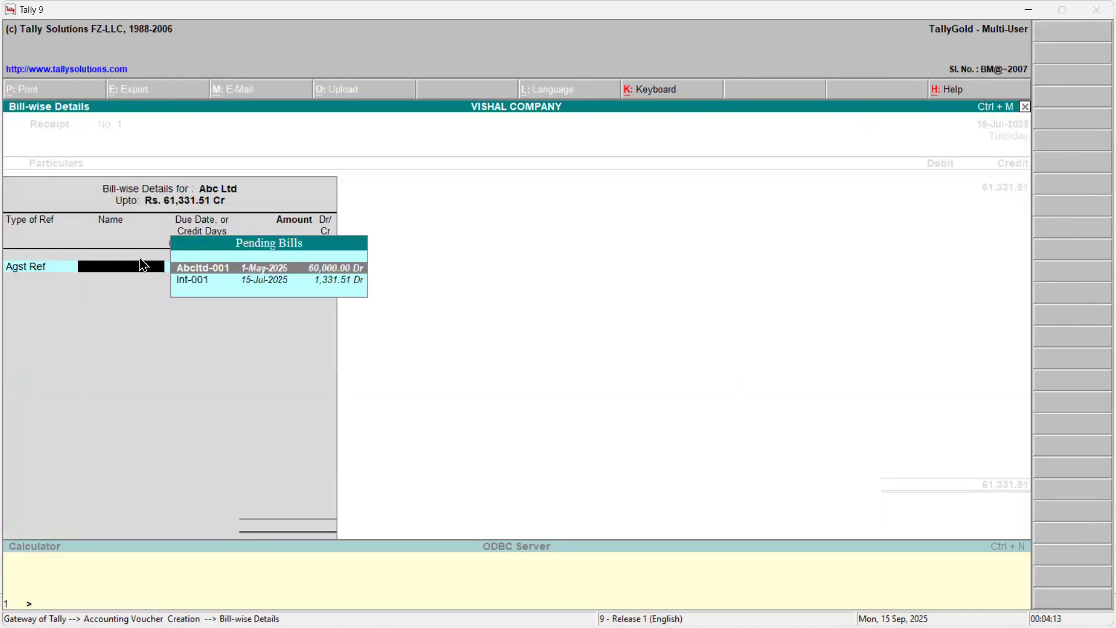
key("Return")
key("Return")
key("Return")
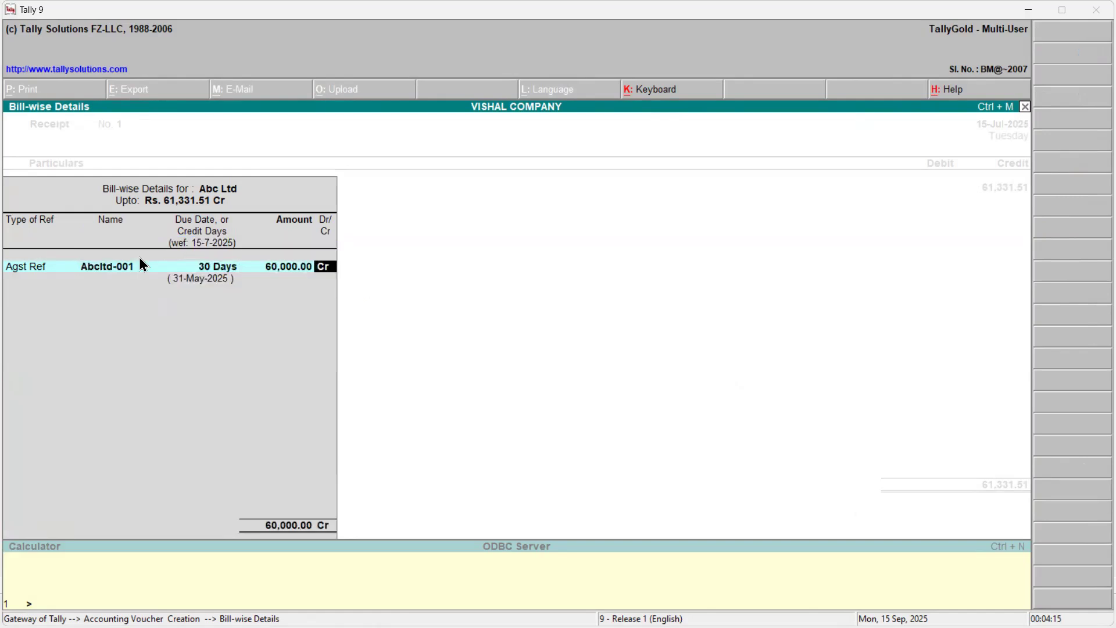
key("Return")
key("Return")
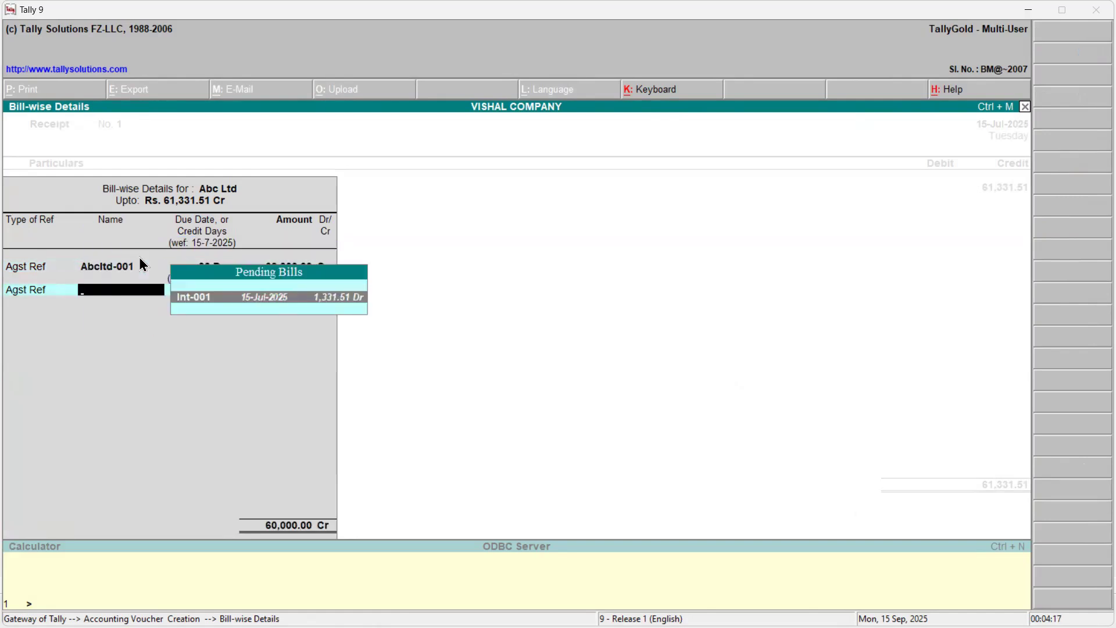
key("Return")
key("Return")
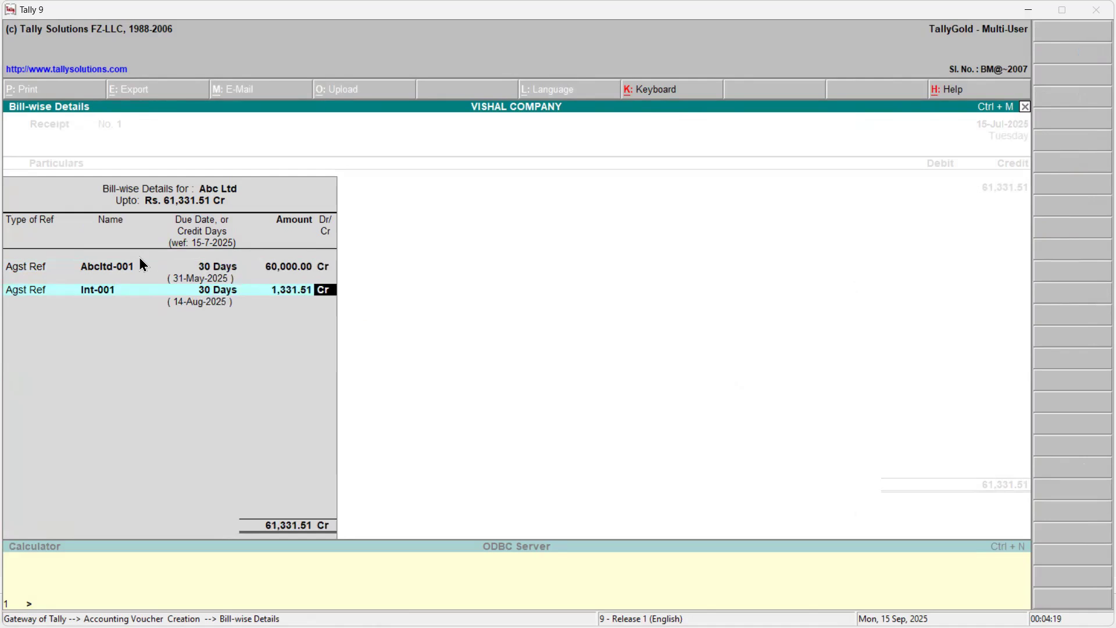
key("Return")
key("Return")
key("Return")
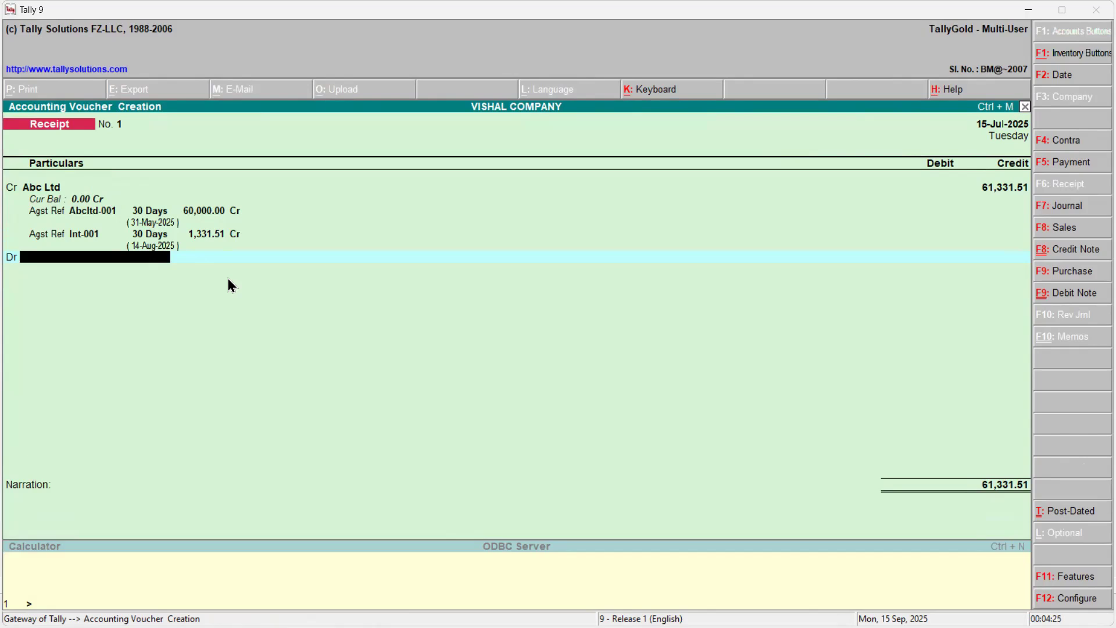
- Debit SBI BANK with 61,331.51 and save the Receipt voucher without a narration
type("Cas")
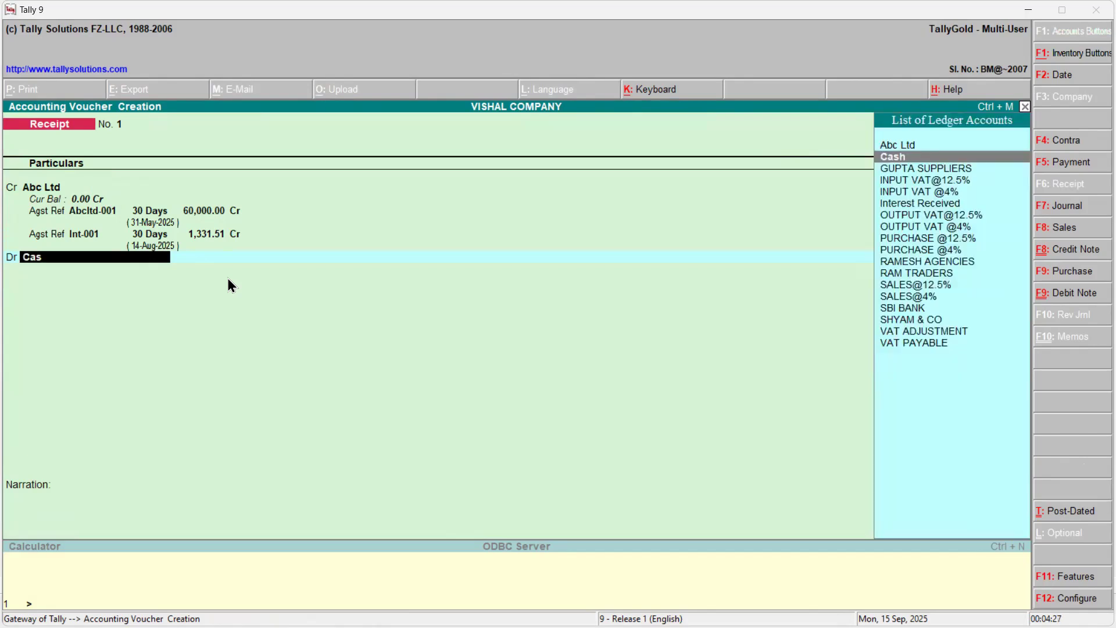
key("Down")
key("Down")
key("Down")
key("Down")
key("Down")
key("Down")
key("Down")
key("Down")
key("Down")
key("Down")
key("Down")
key("Down")
key("Down")
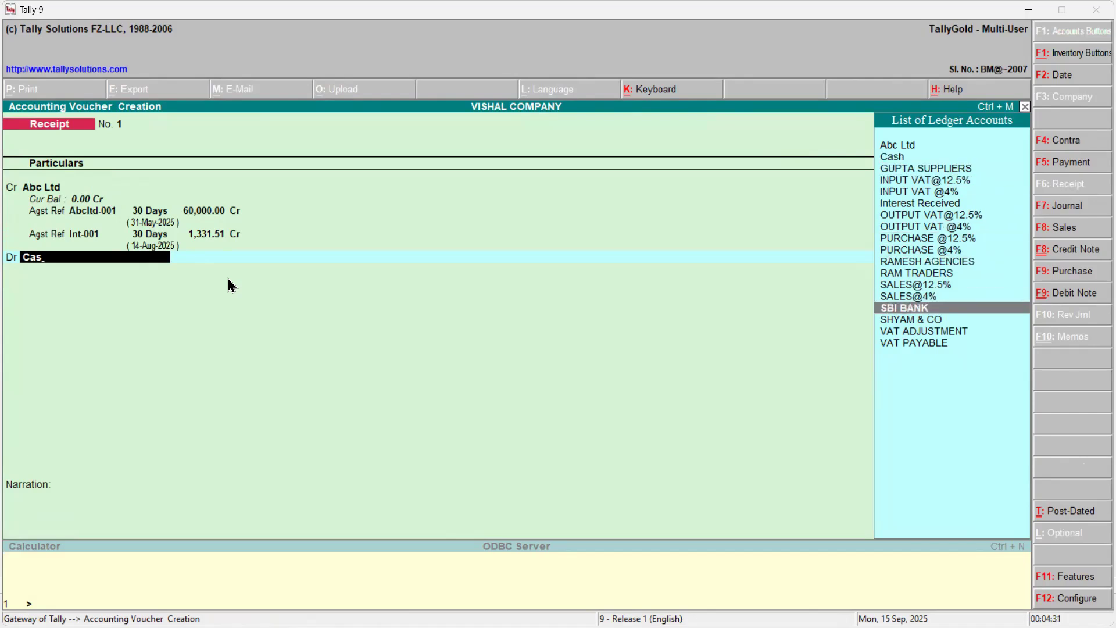
key("Return")
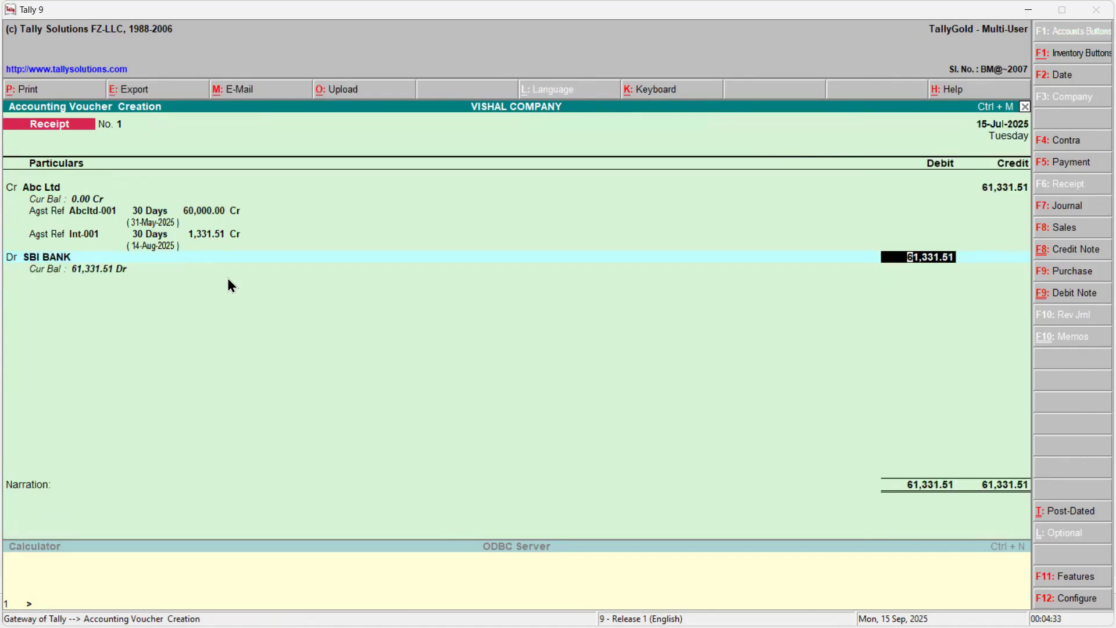
key("Return")
key("Return")
key("Return")
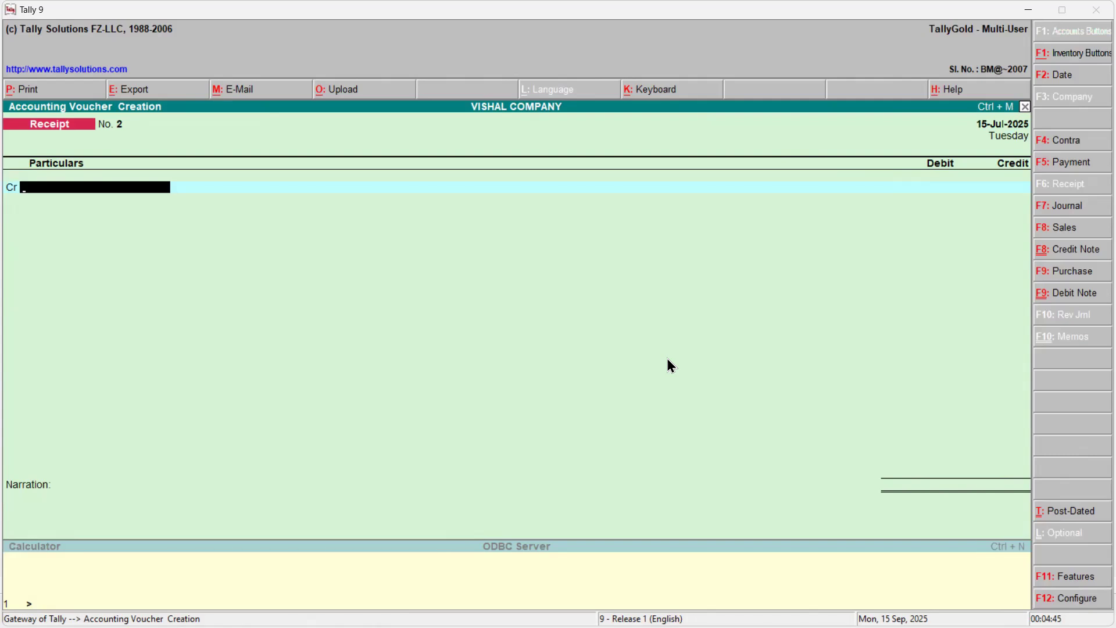
- Switch to the Word document and examine Problem 2's credit terms, grace period, interest slabs and invoice details for XYZ Traders
key("alt+Tab")
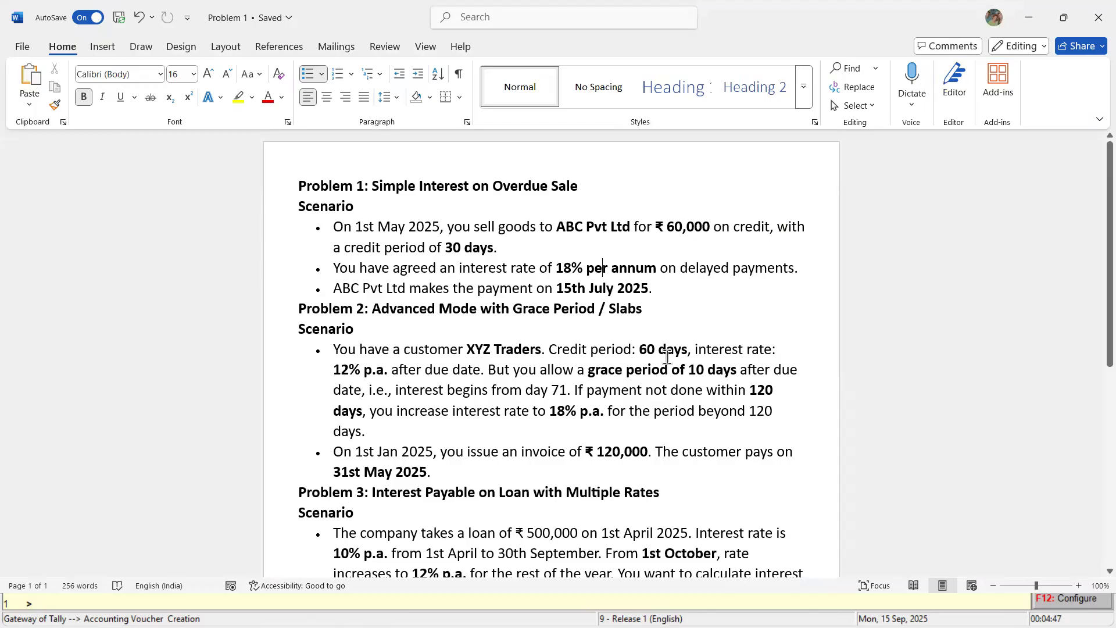
left_click(299, 184)
left_click(690, 321, "shift")
left_click_drag(689, 322, 655, 293)
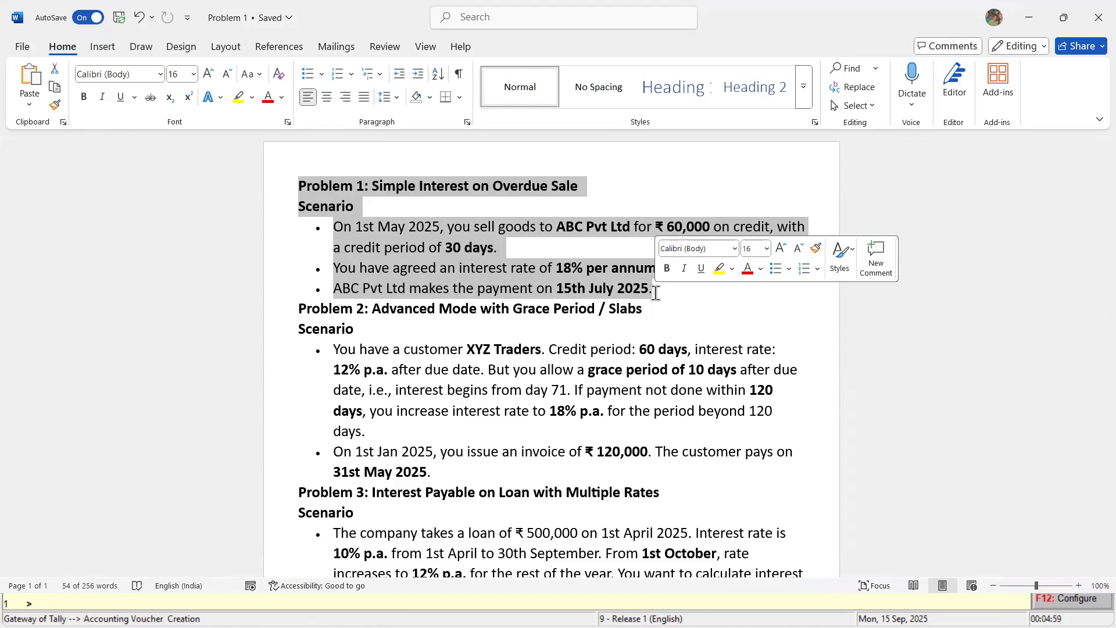
left_click(528, 309)
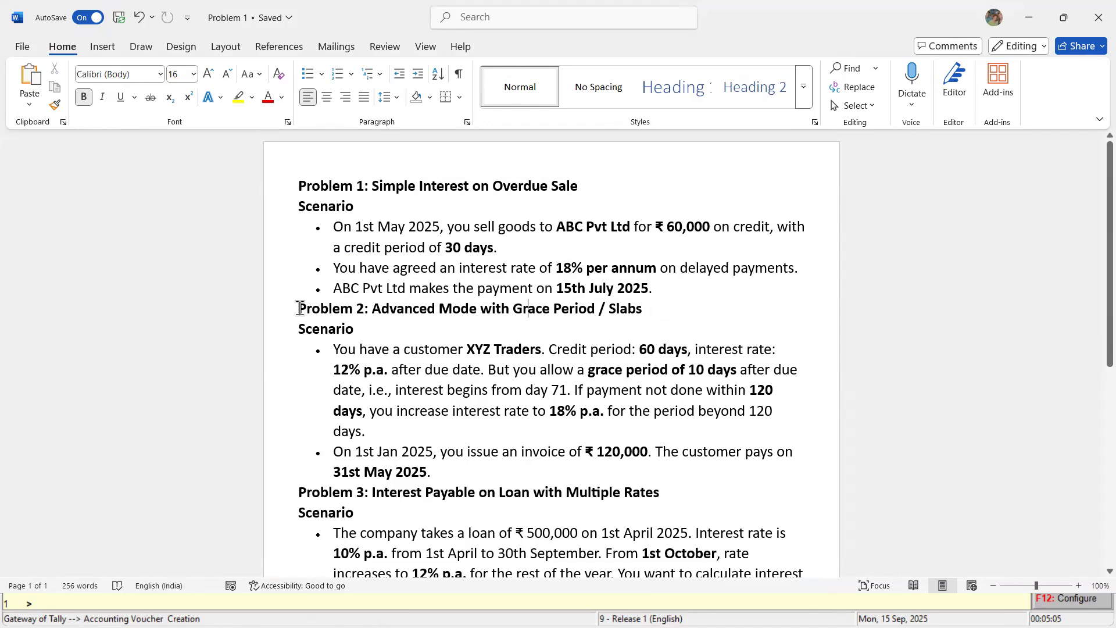
left_click(489, 334)
scroll(489, 335, "down", 1)
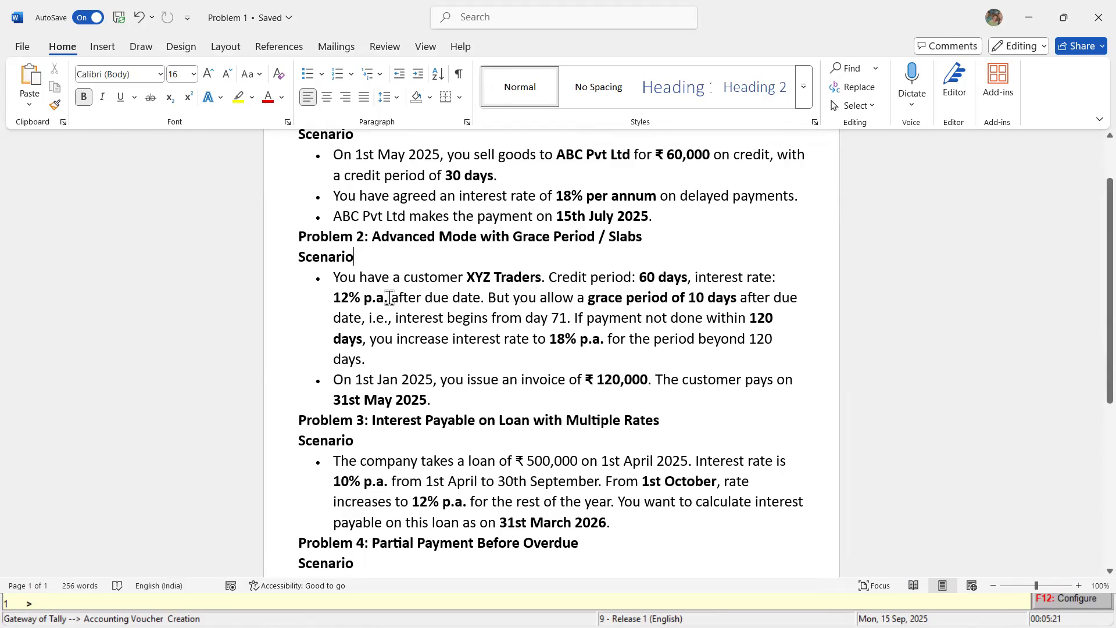
left_click(346, 279)
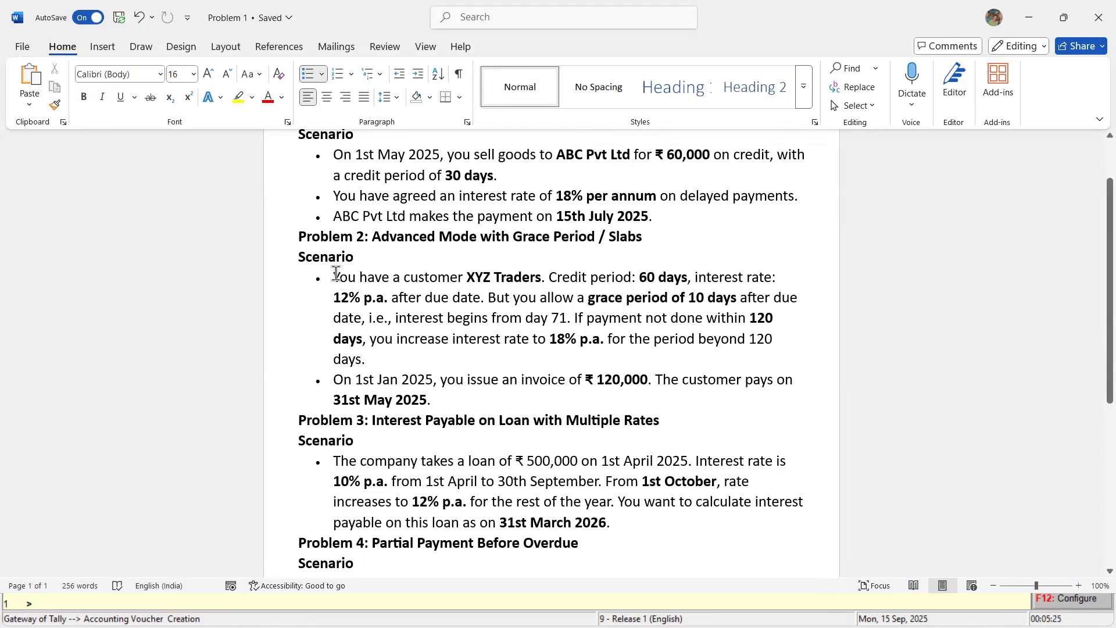
left_click_drag(333, 278, 516, 279)
left_click_drag(537, 280, 542, 280)
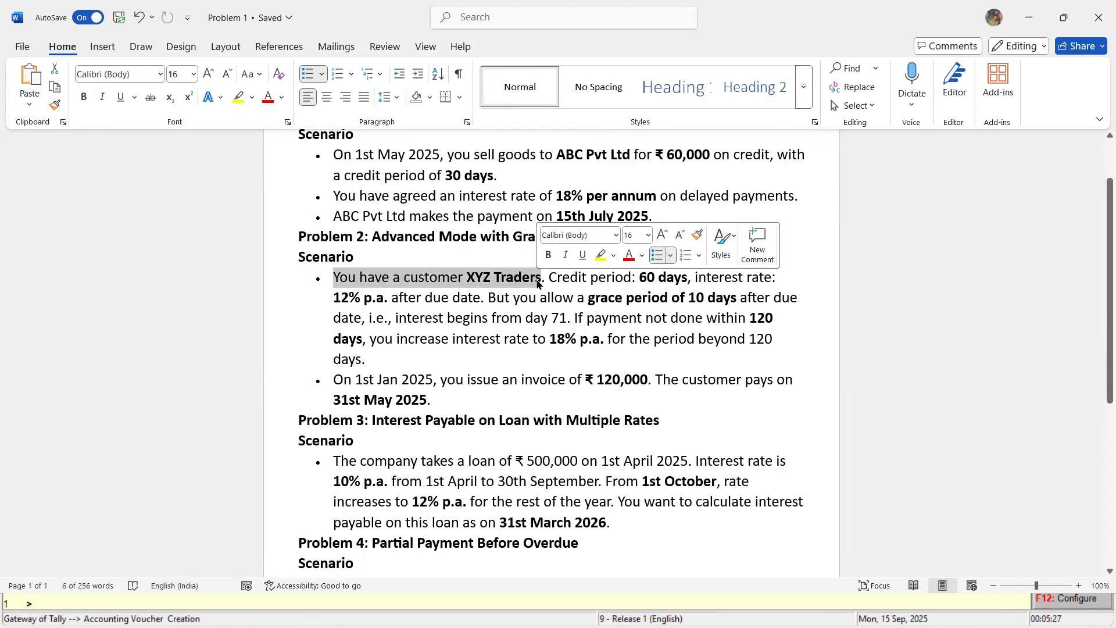
left_click(615, 279)
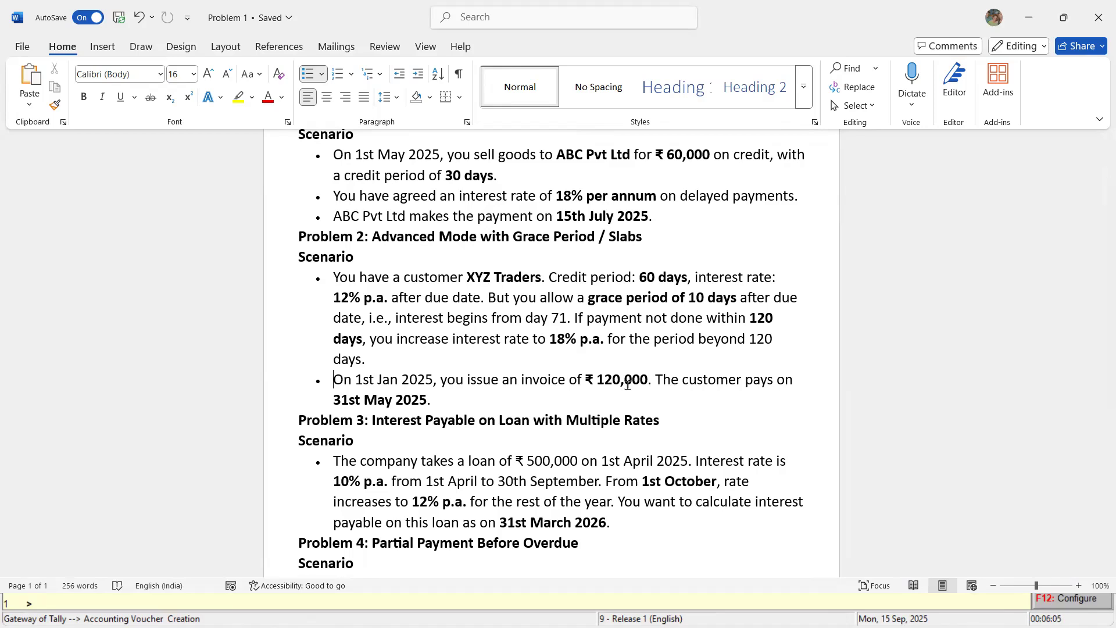
left_click(552, 319)
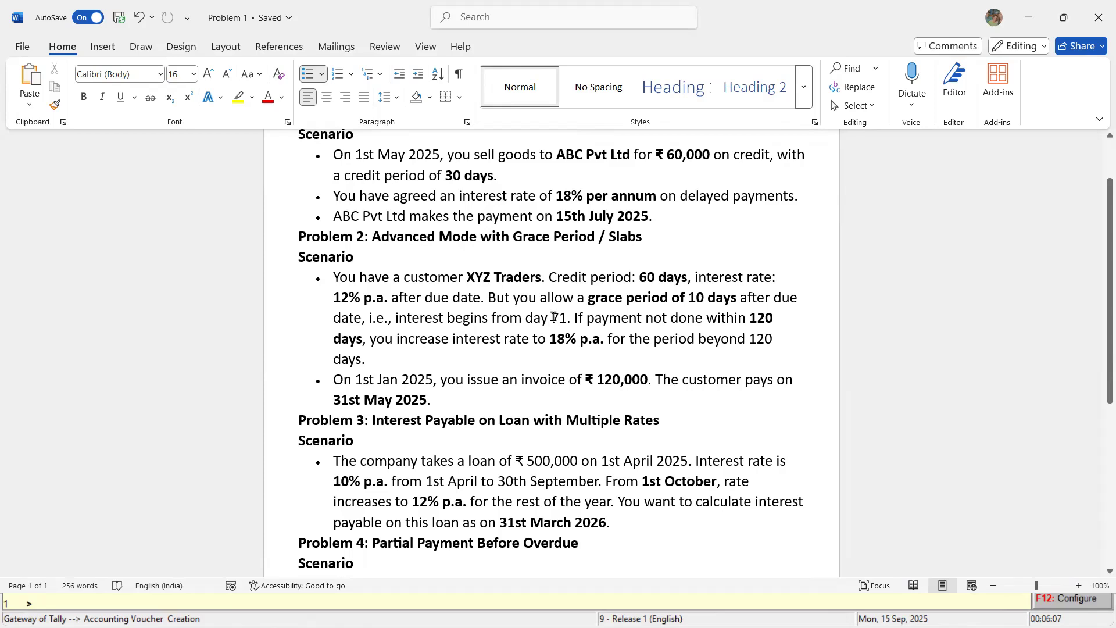
left_click(582, 317, "shift")
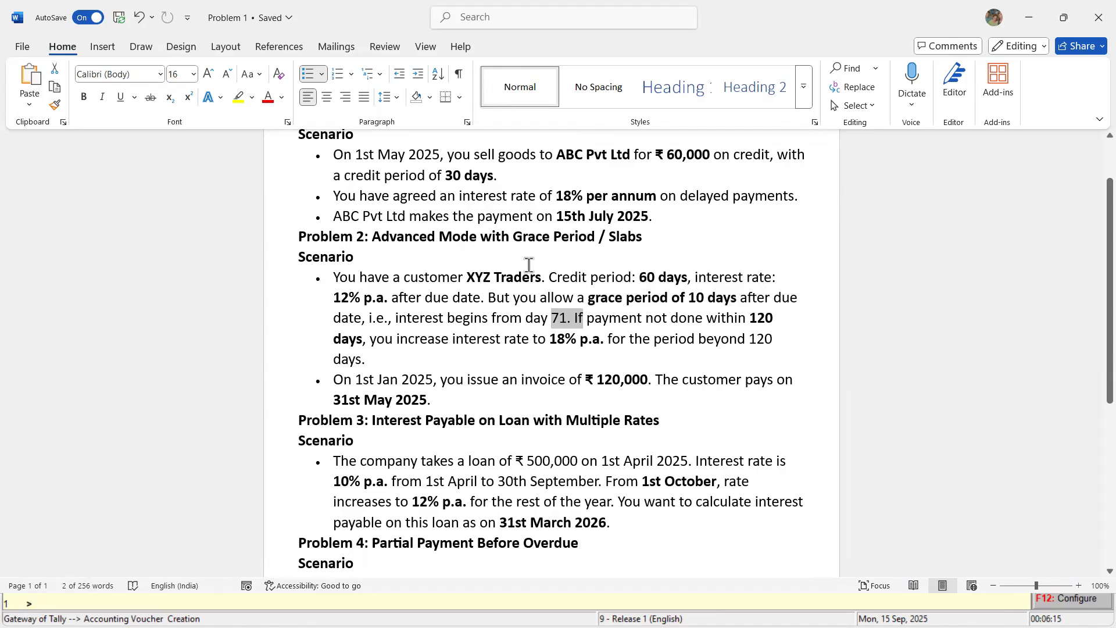
- Return to Tally 9, quit the blank Receipt voucher and start a new single ledger named Xyz Ltd
key("alt+Tab")
key("Escape")
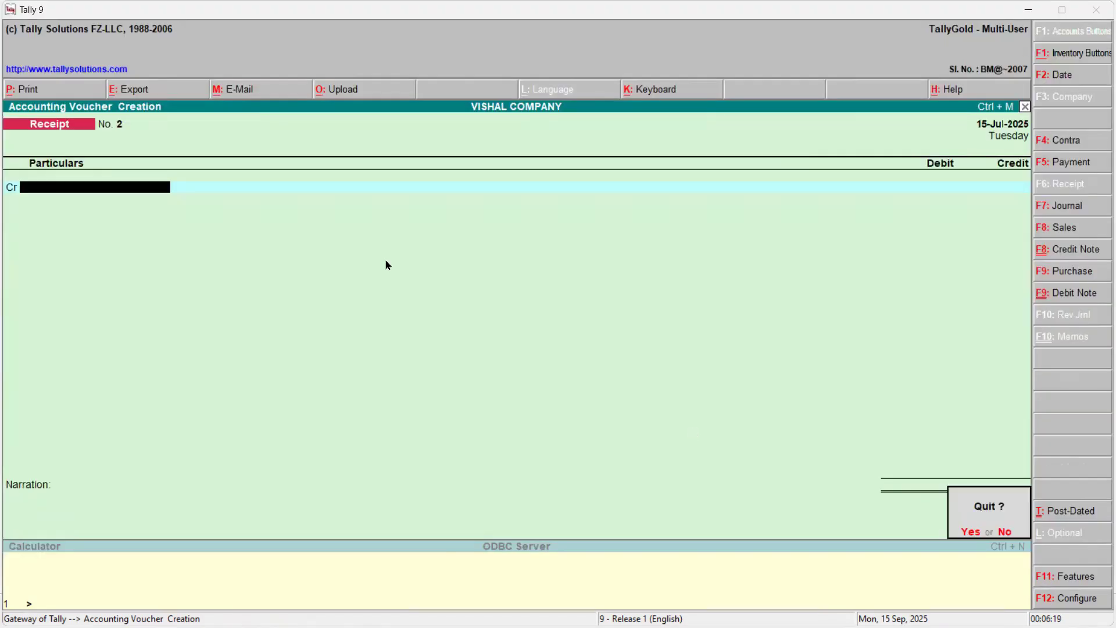
key("y")
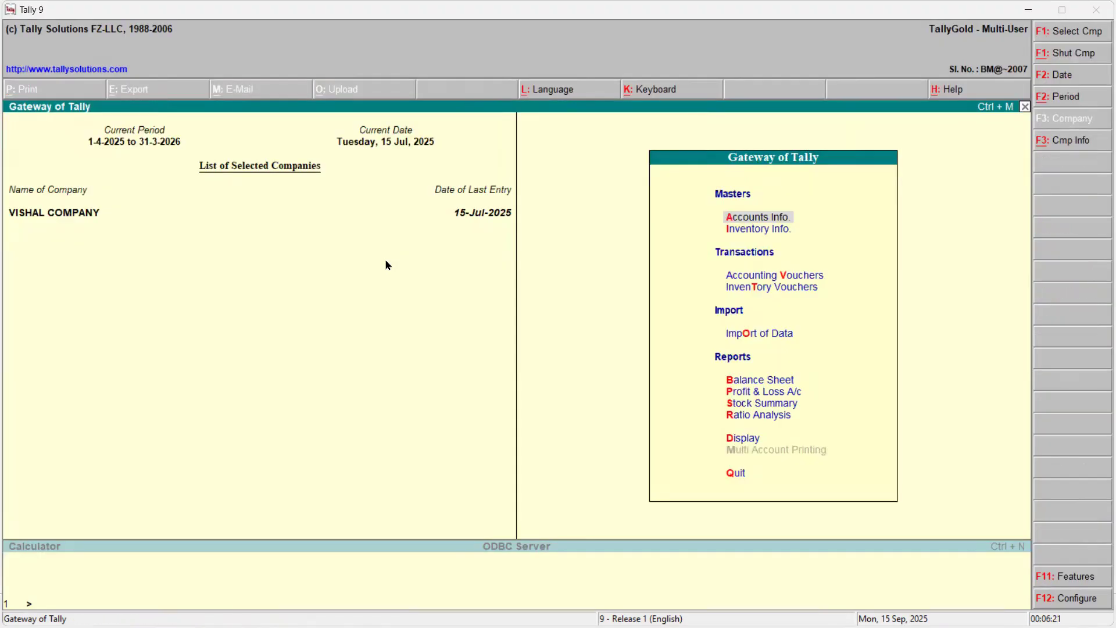
key("Return")
key("Down")
key("Return")
key("Down")
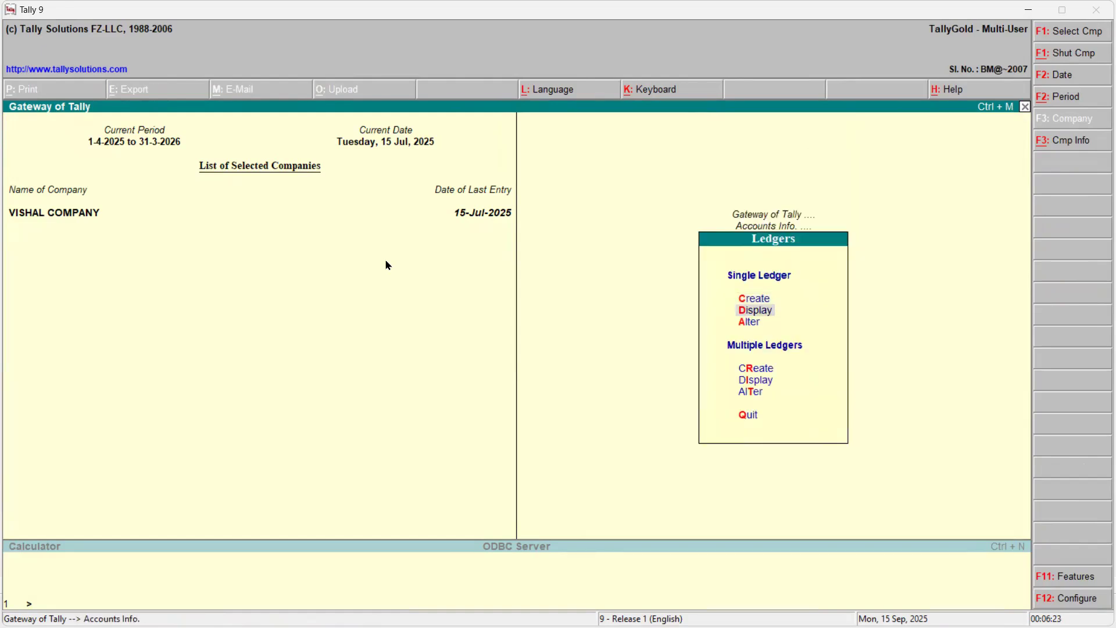
key("Up")
key("Return")
type("Xyz Ltd")
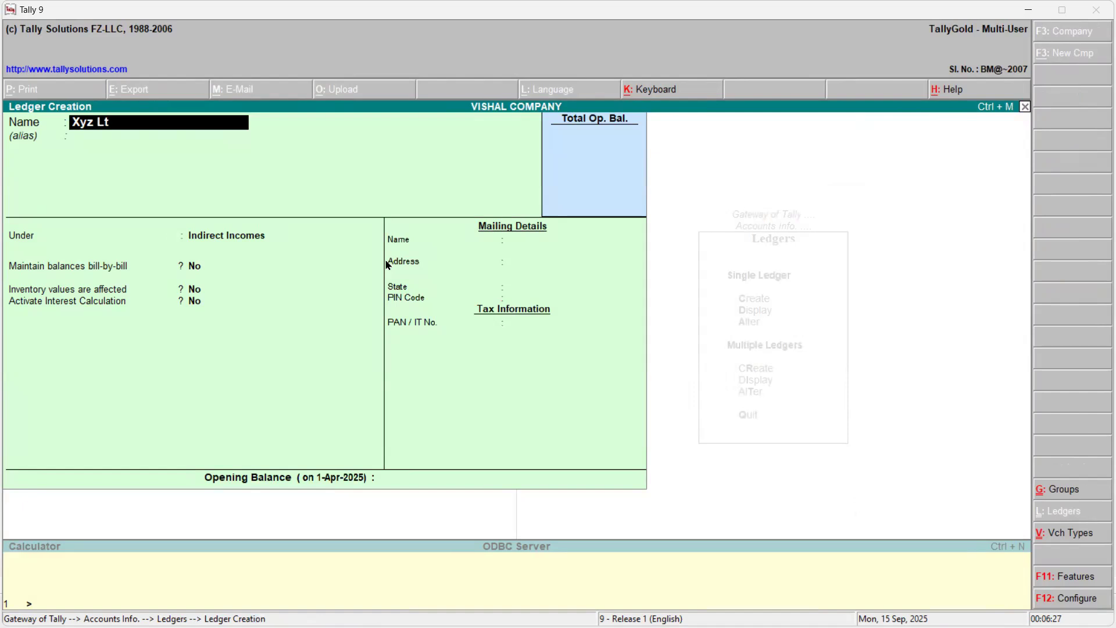
key("Return")
key("Return")
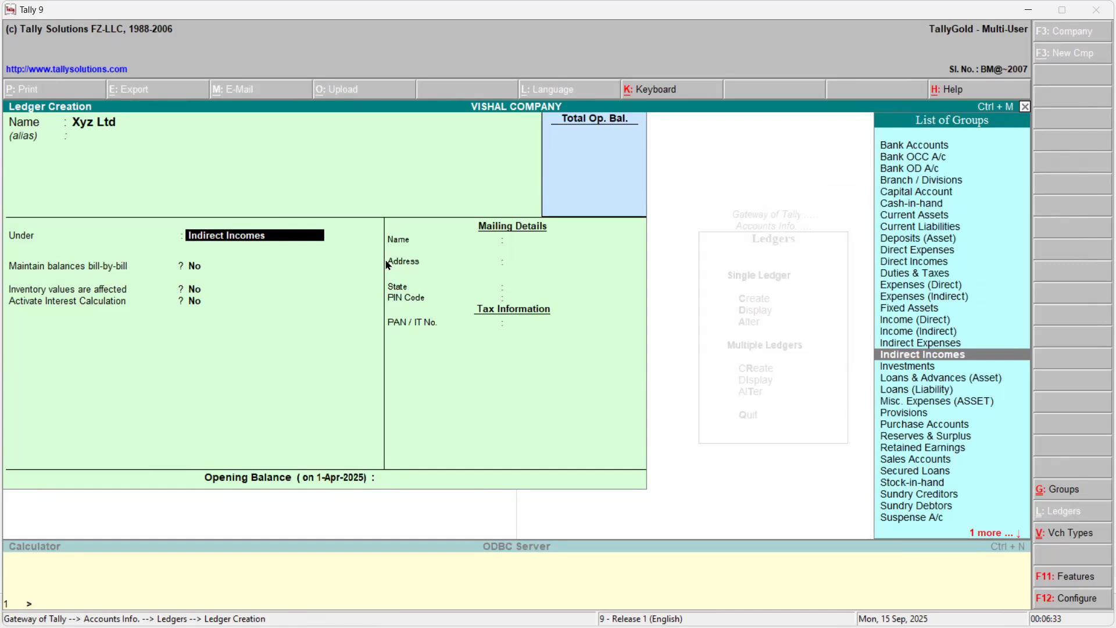
- Place the Xyz Ltd ledger under the Sundry Debtors group
type("Sun")
key("Down")
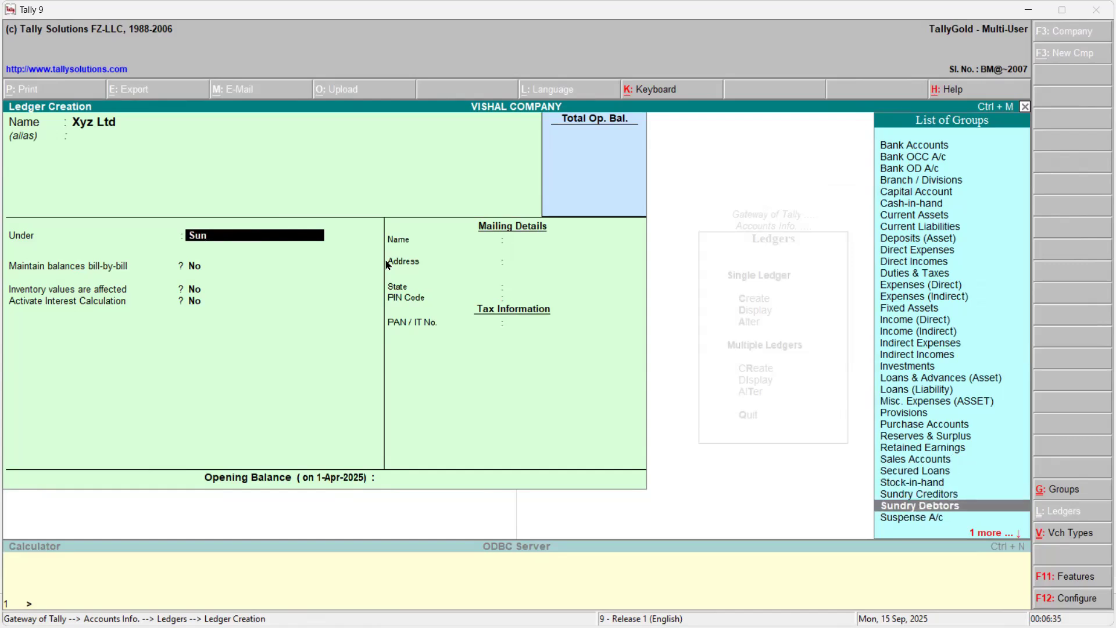
key("Return")
key("Return")
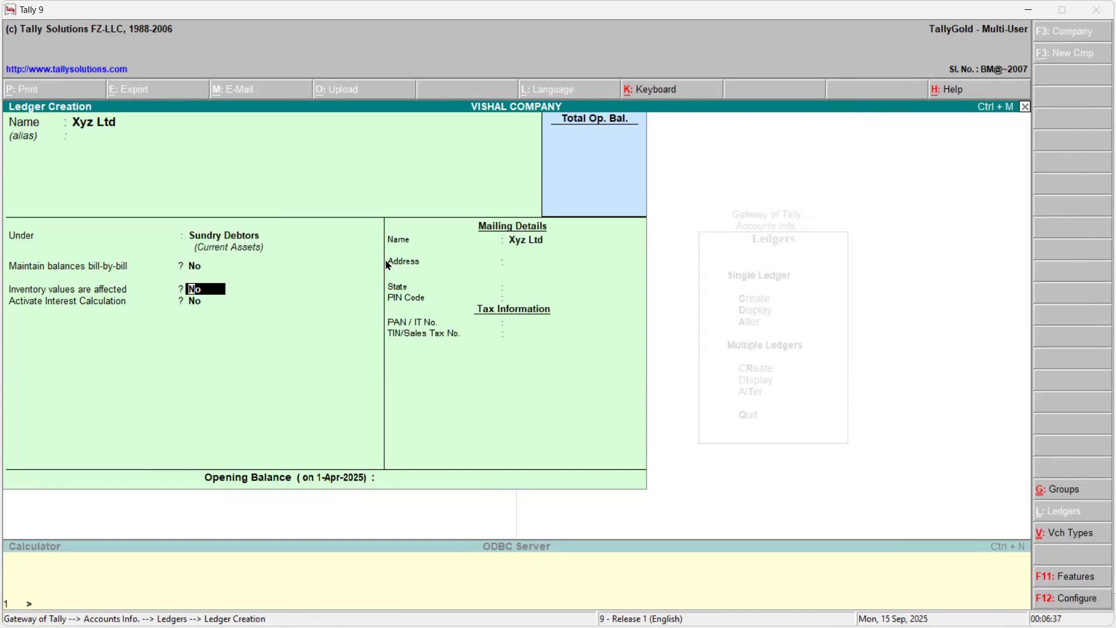
- Maintain bill-by-bill balances for Xyz Ltd with the 60-day default credit period given in Problem 2
key("BackSpace")
type("y")
key("Return")
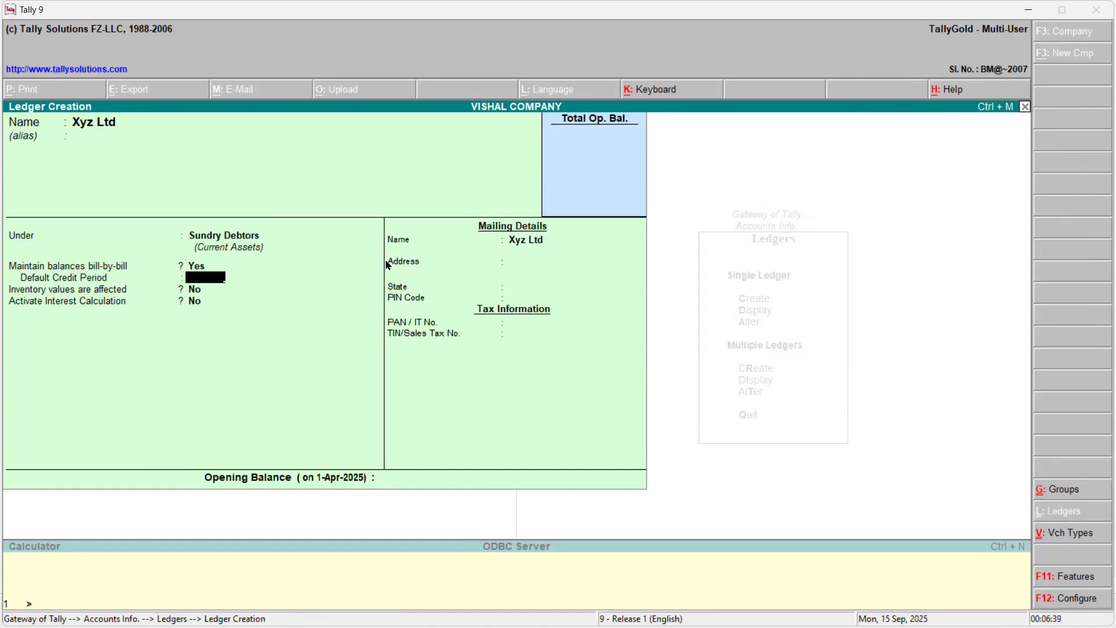
key("alt+Tab")
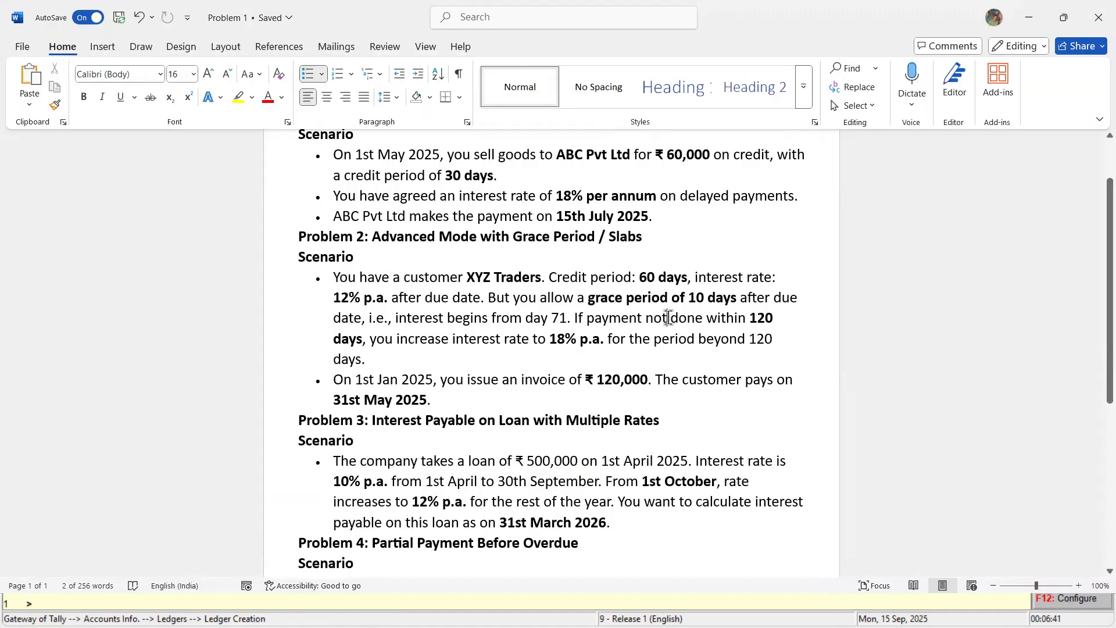
key("alt+Tab")
type("60")
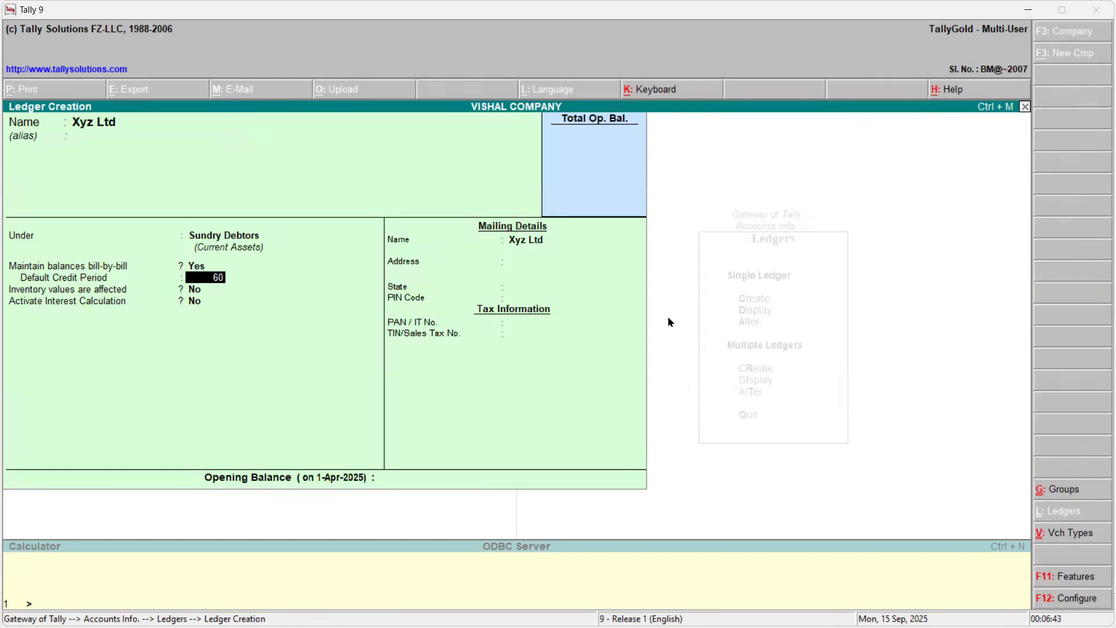
key("Return")
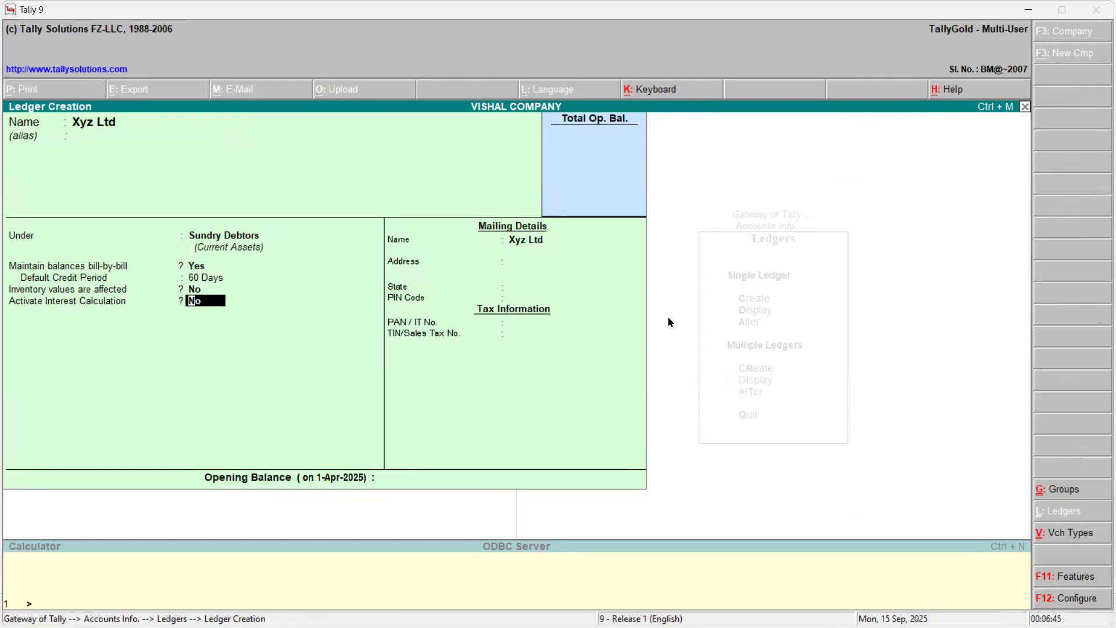
- Activate transaction-by-transaction interest calculation for Xyz Ltd, overriding parameters for each transaction but not the advanced parameters
key("alt+Tab")
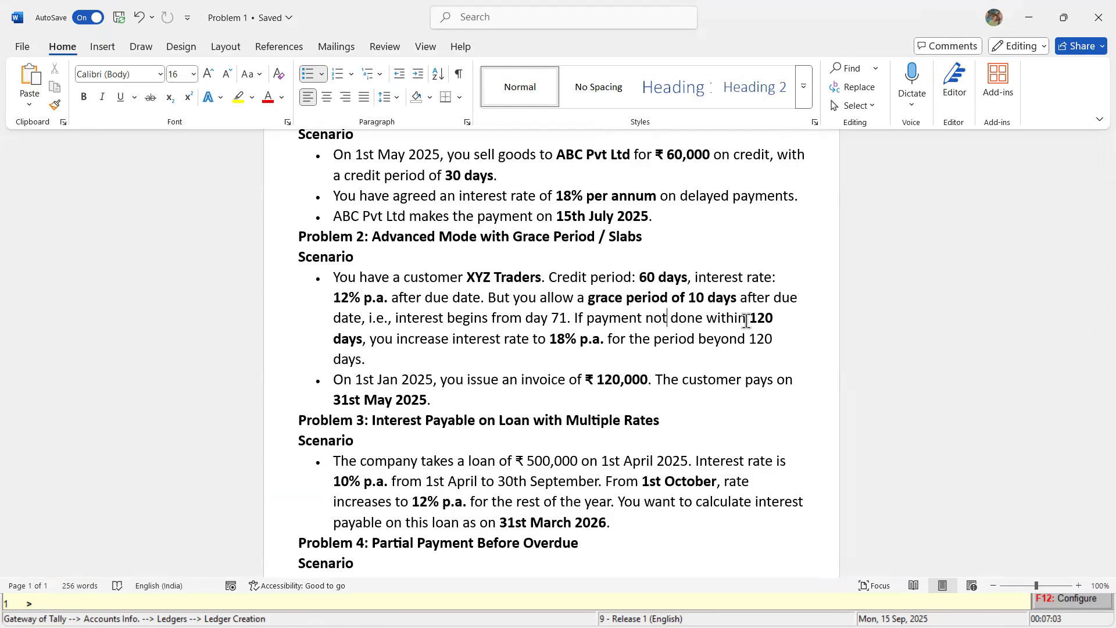
key("alt+Tab")
type("y")
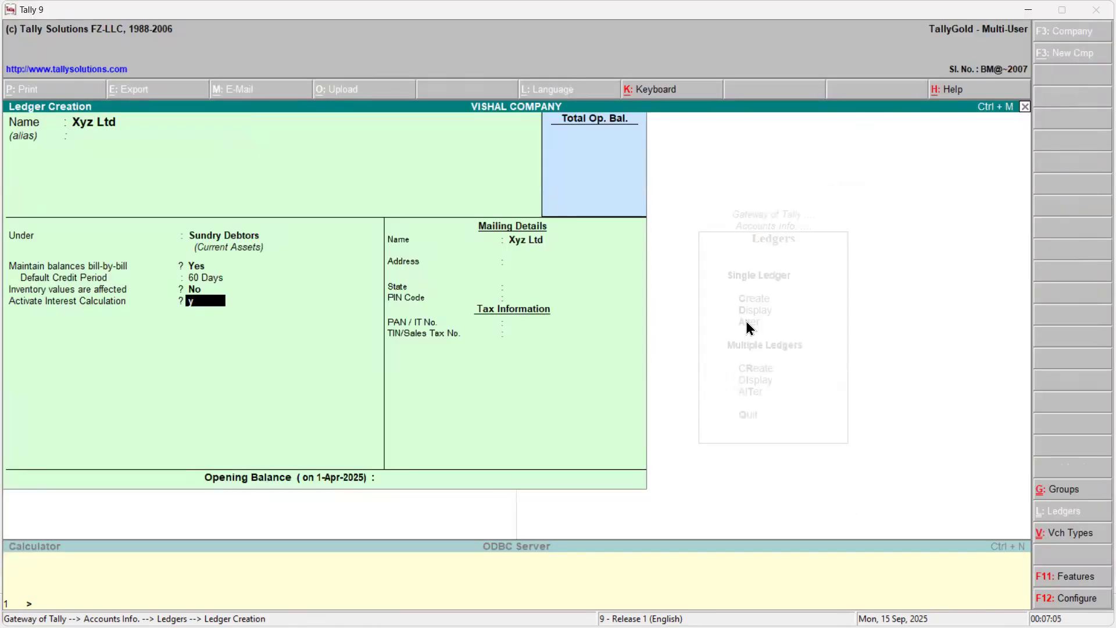
key("Return")
type("y")
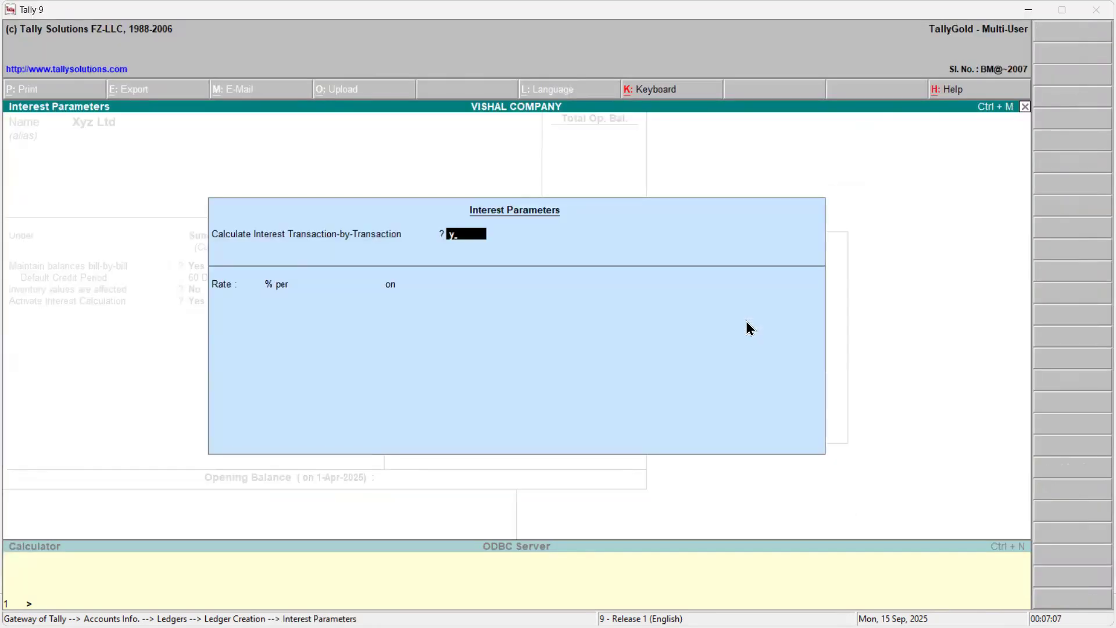
key("Return")
type("y")
key("Return")
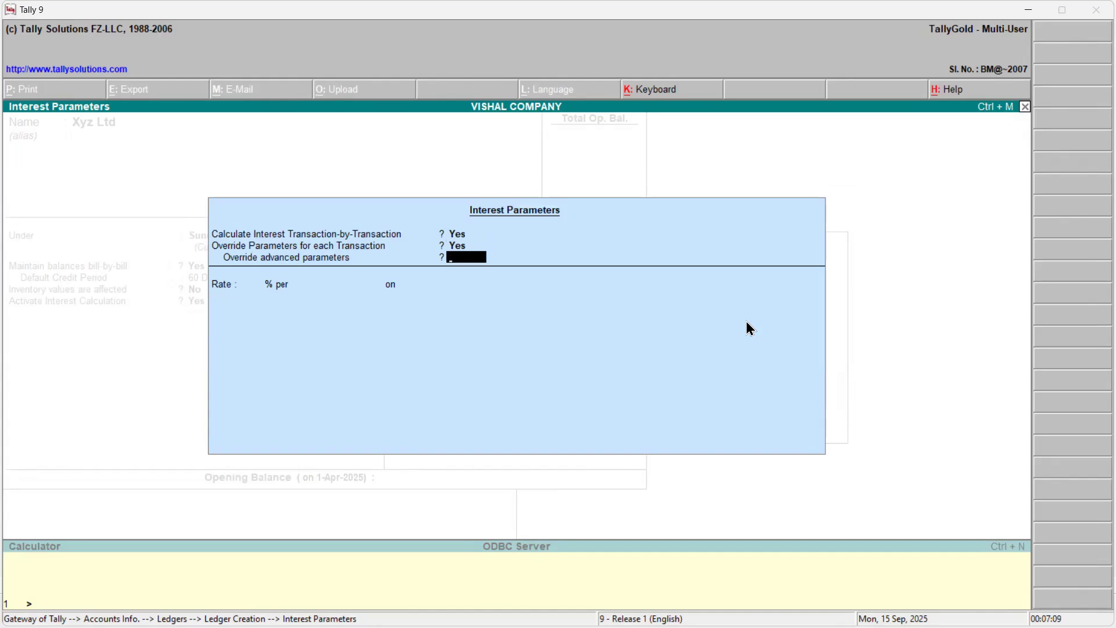
type("n")
key("Return")
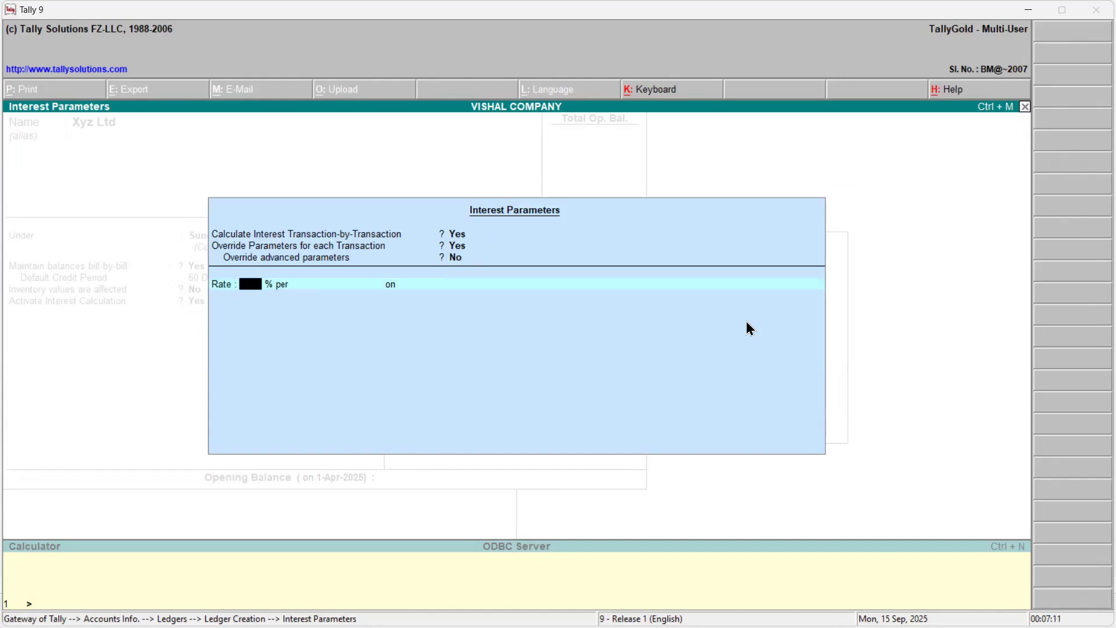
- Set the first interest rate to 18% per 365-Day Year on Debit Balances Only
type("18")
key("Return")
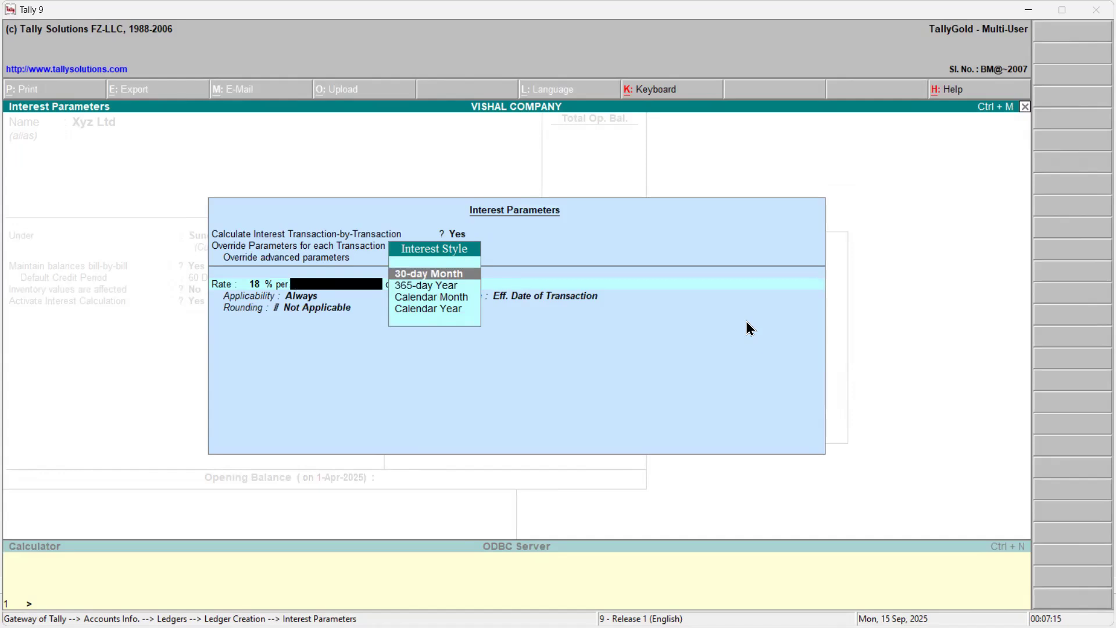
key("Down")
key("Return")
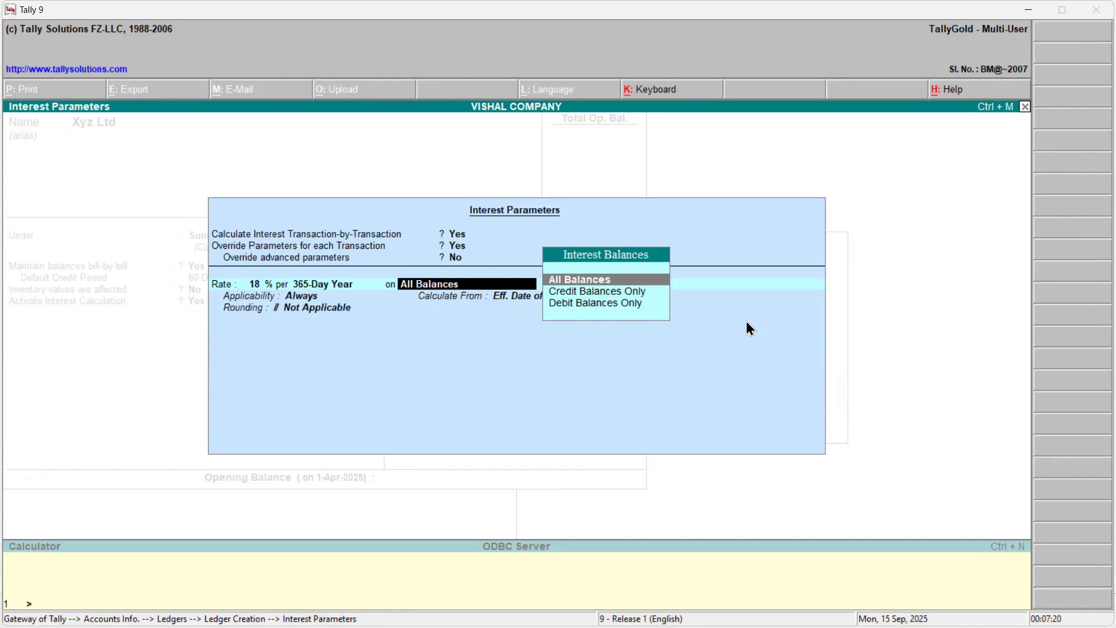
key("Down")
key("Down")
key("Return")
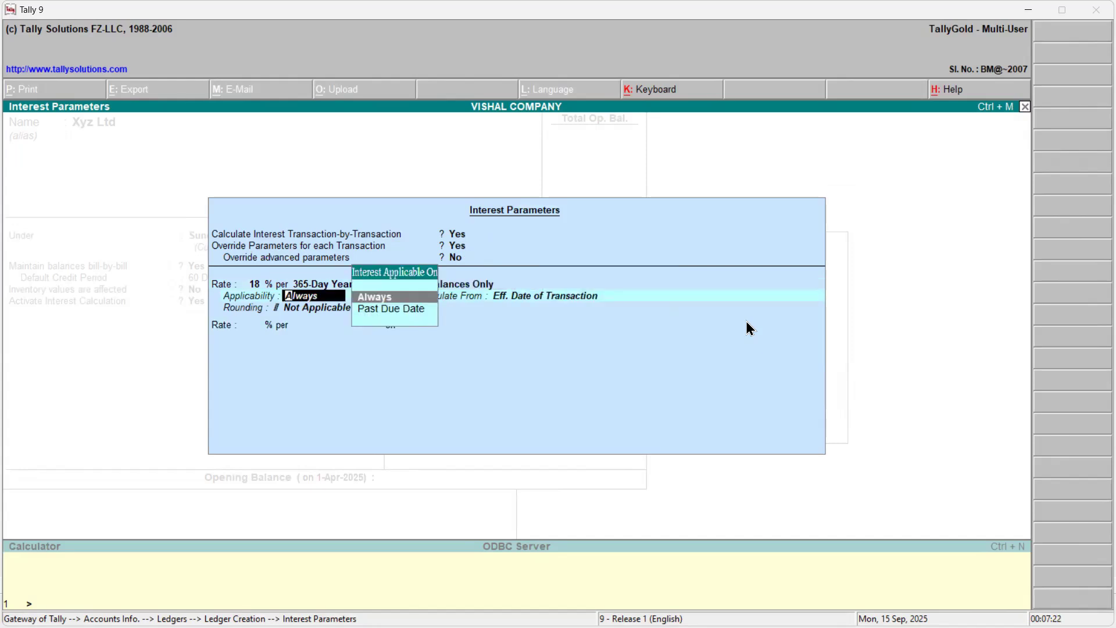
- Make the 18% interest rate applicable Past Due Date by 10 days
key("Down")
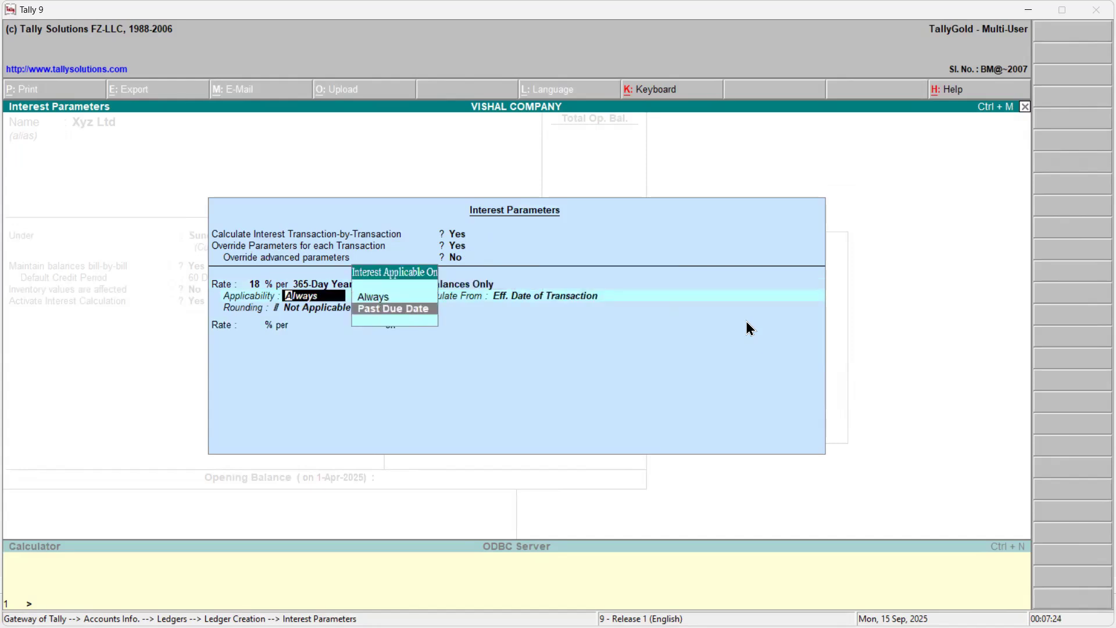
key("Return")
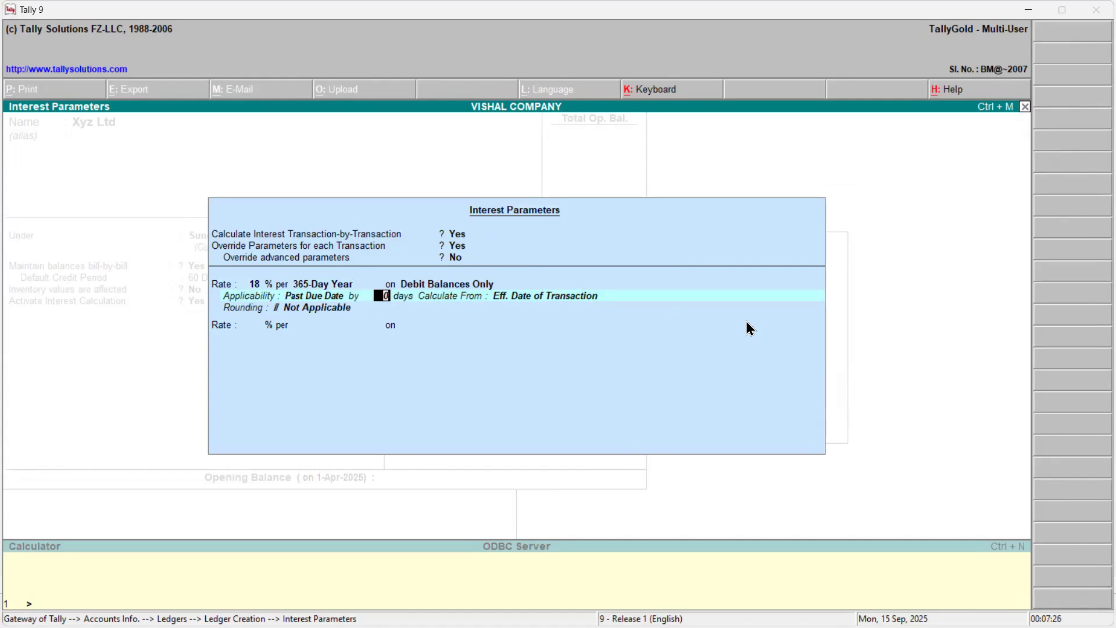
type("10")
key("Return")
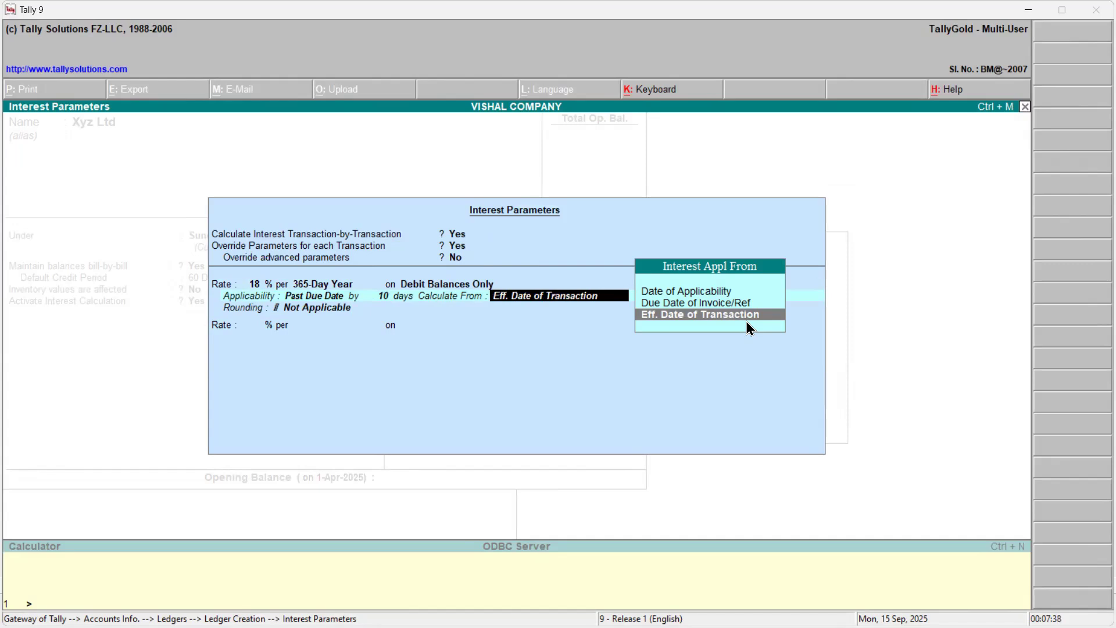
- Calculate Xyz Ltd's 18% interest from the Due Date of Invoice/Ref, with rounding Not Applicable
key("Up")
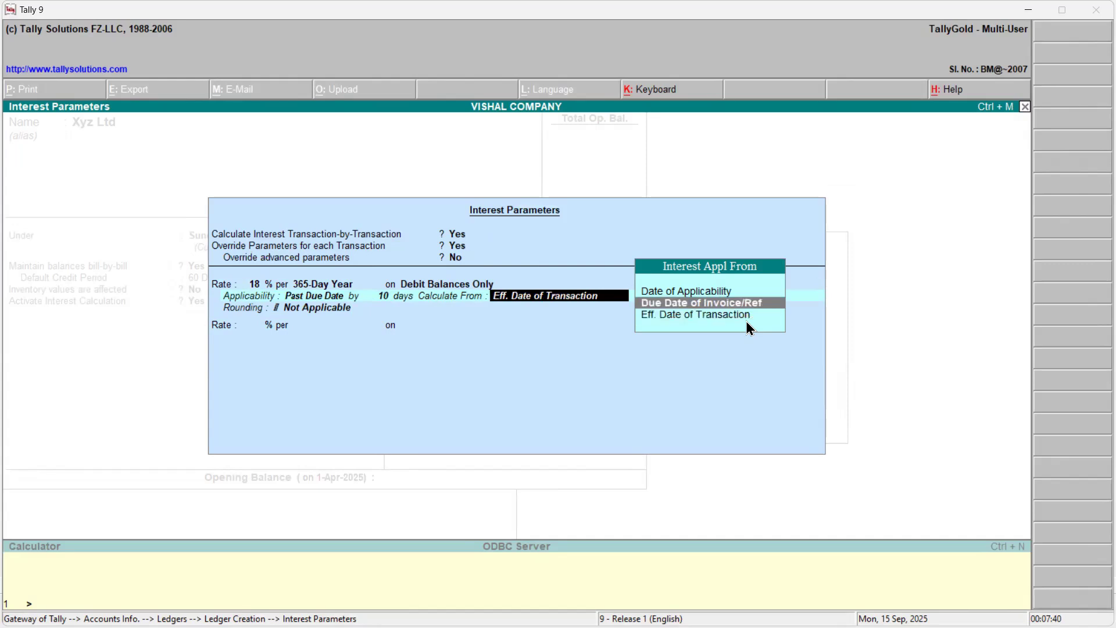
key("Return")
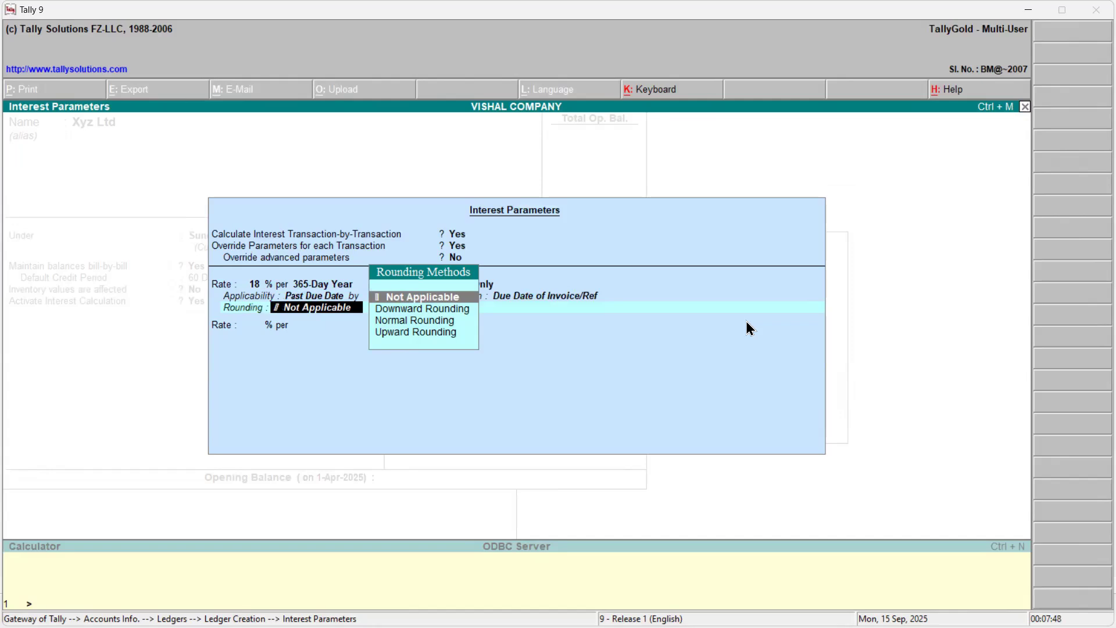
key("Return")
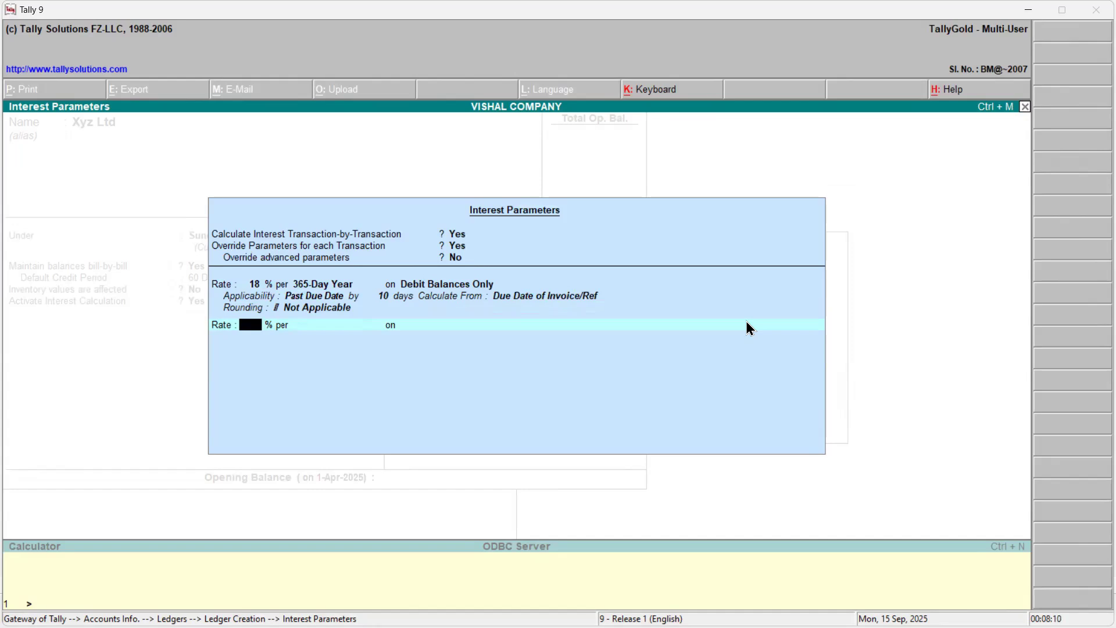
- Save the Xyz Ltd ledger without a second interest rate and leave ledger creation
key("Return")
key("Return")
key("Return")
key("Return")
key("Return")
key("Return")
key("Return")
key("Return")
key("Return")
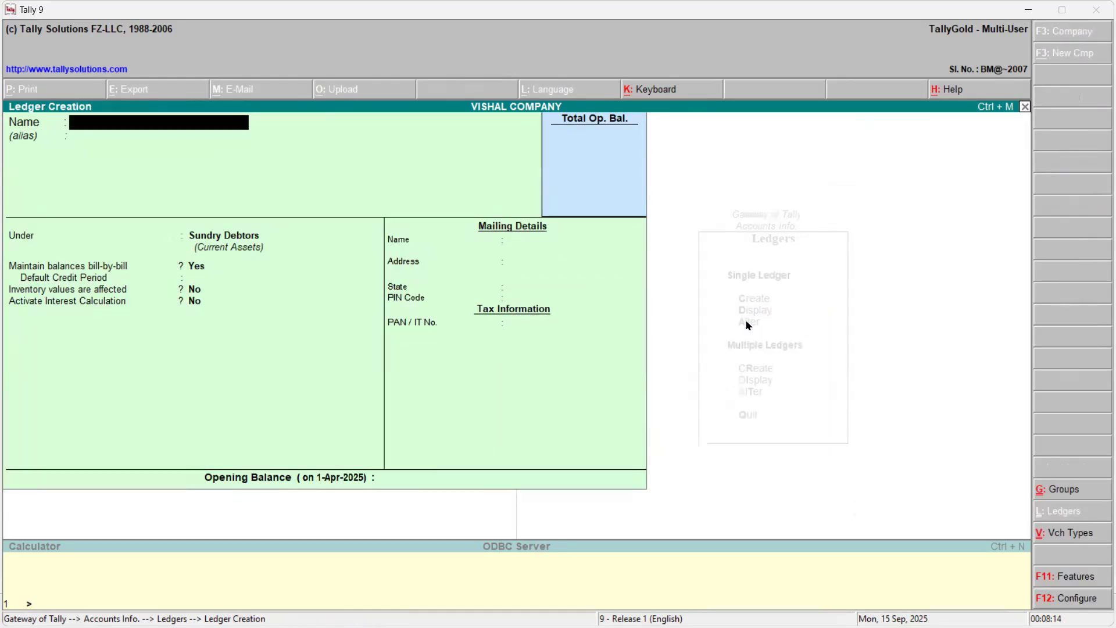
key("Escape")
key("Escape")
key("Escape")
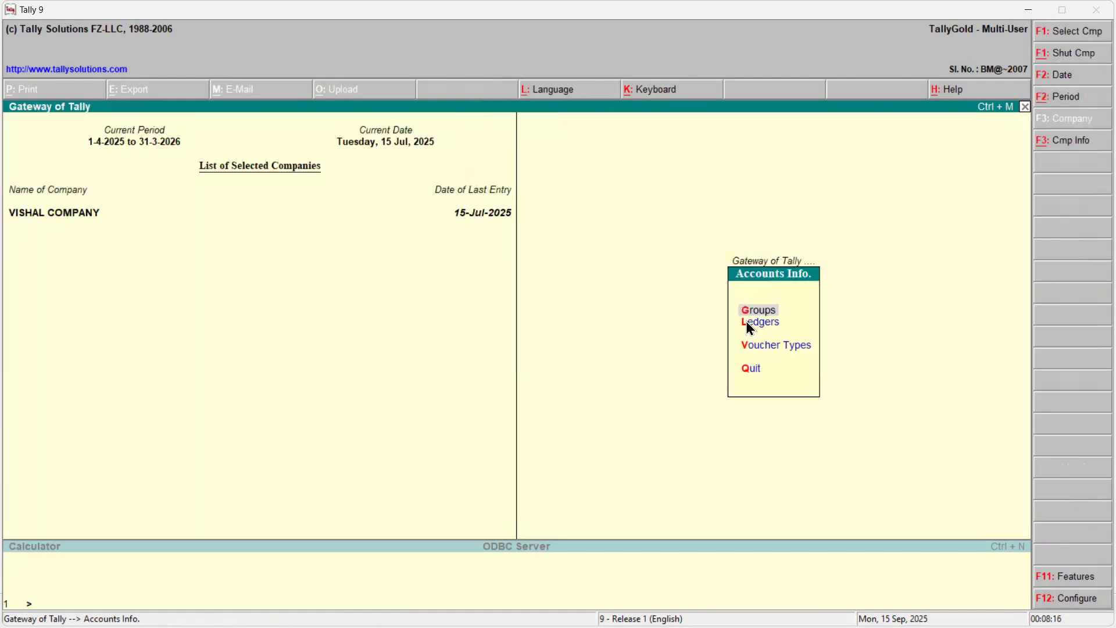
- Start a sales voucher for party Xyz Ltd, accepting the party details with 60 Days payment terms
key("v")
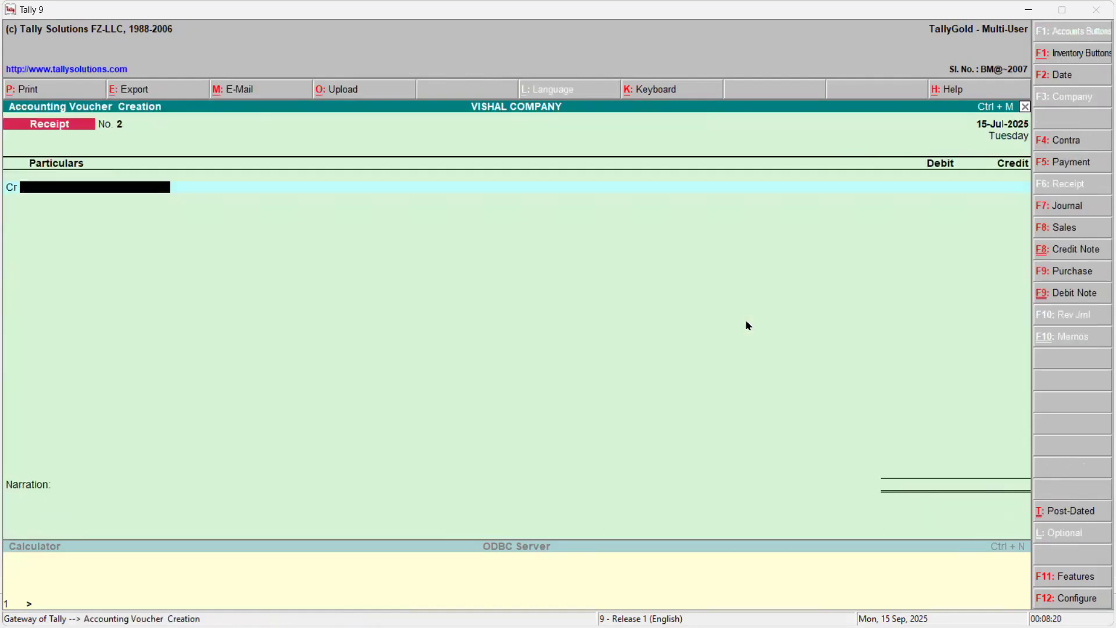
key("F8")
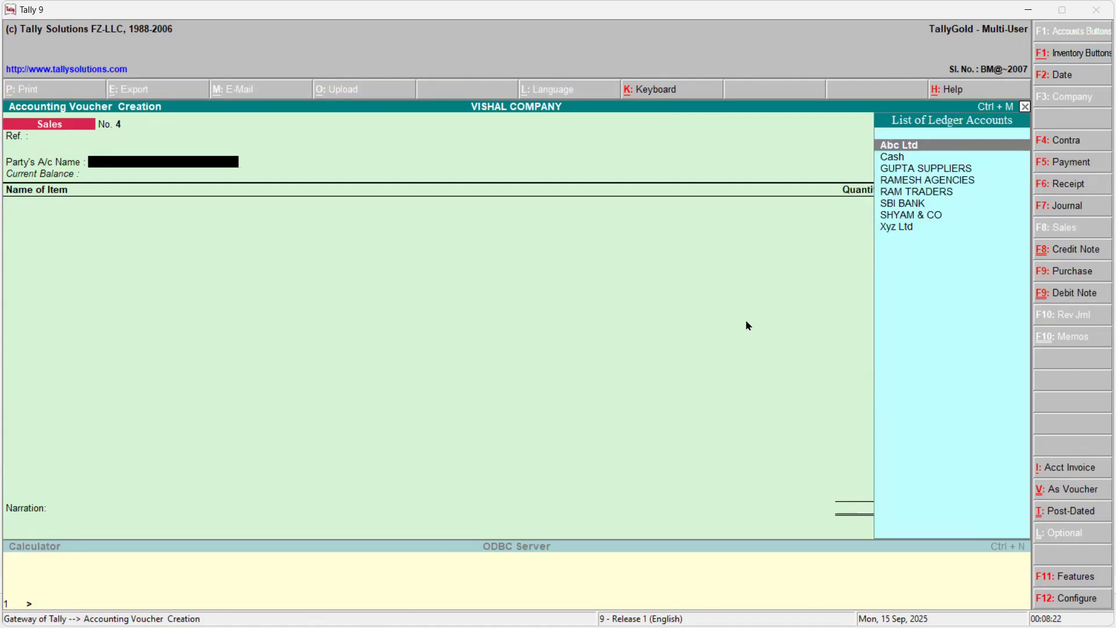
key("Down")
key("Down")
key("Down")
key("Down")
key("Down")
key("Down")
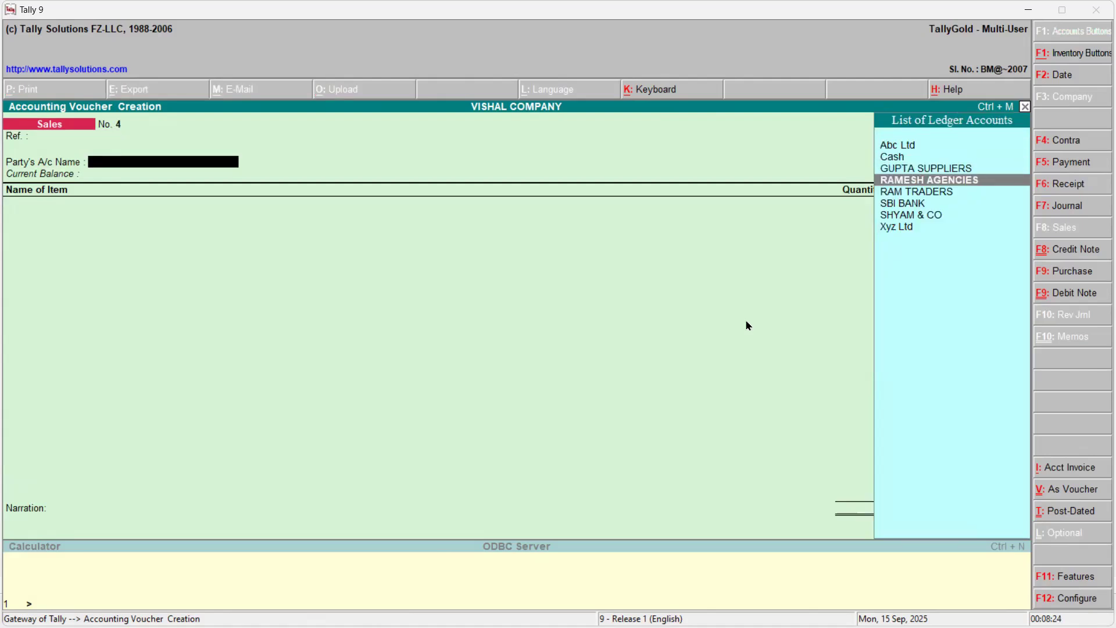
key("Down")
key("Return")
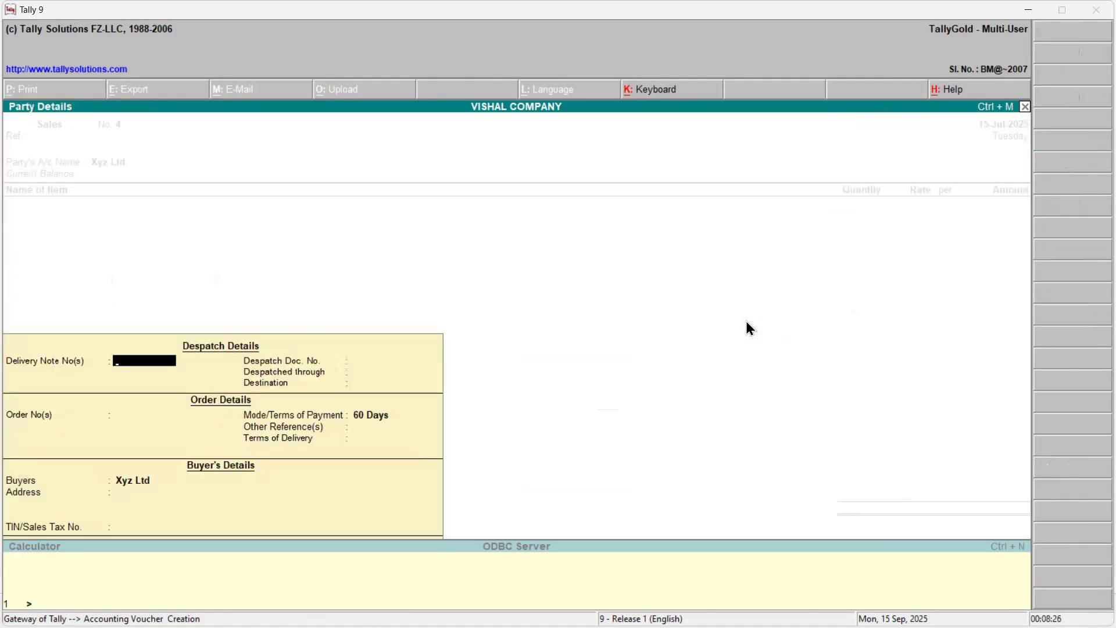
key("ctrl+a")
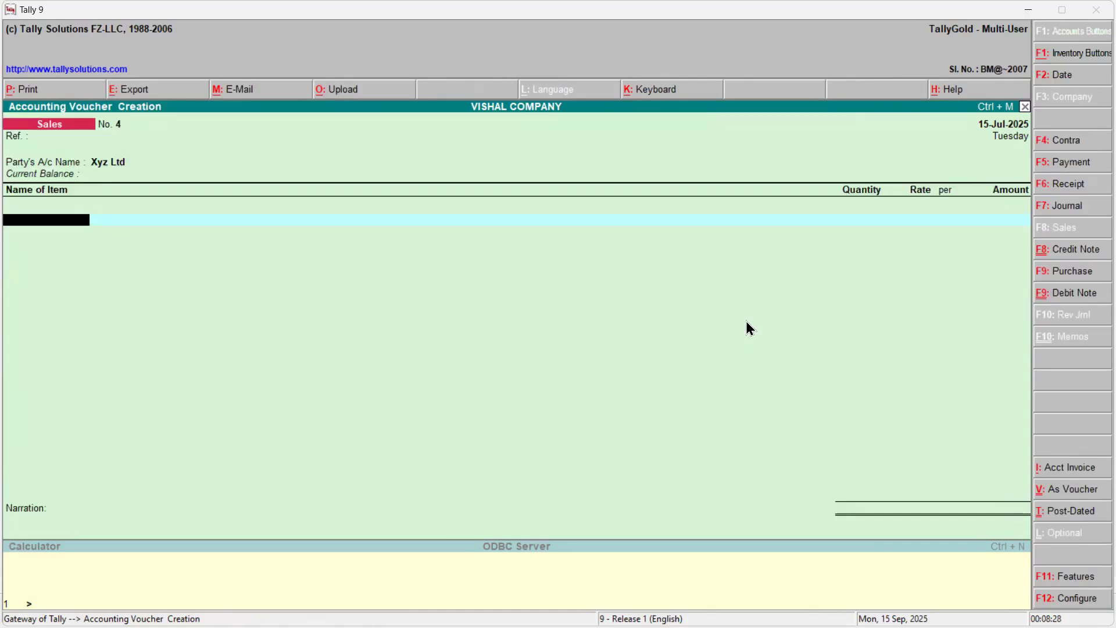
- Add 1,000 NOS of MOUSE at a rate of 120 to the sales voucher
type("Pr")
key("Up")
key("Return")
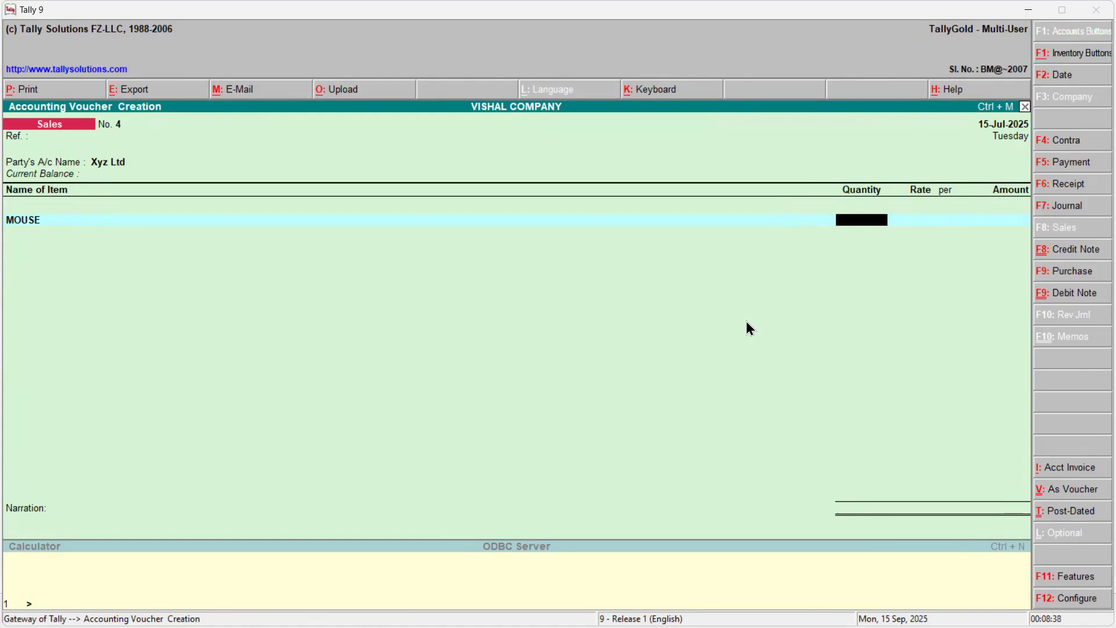
type("100")
key("Return")
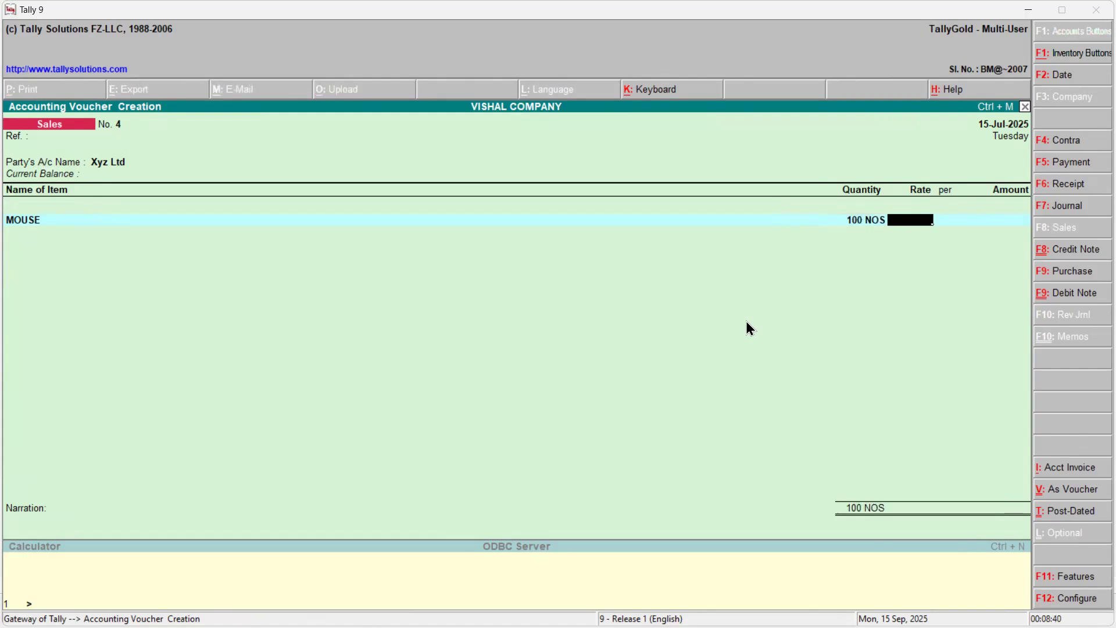
type("120")
key("Return")
key("BackSpace")
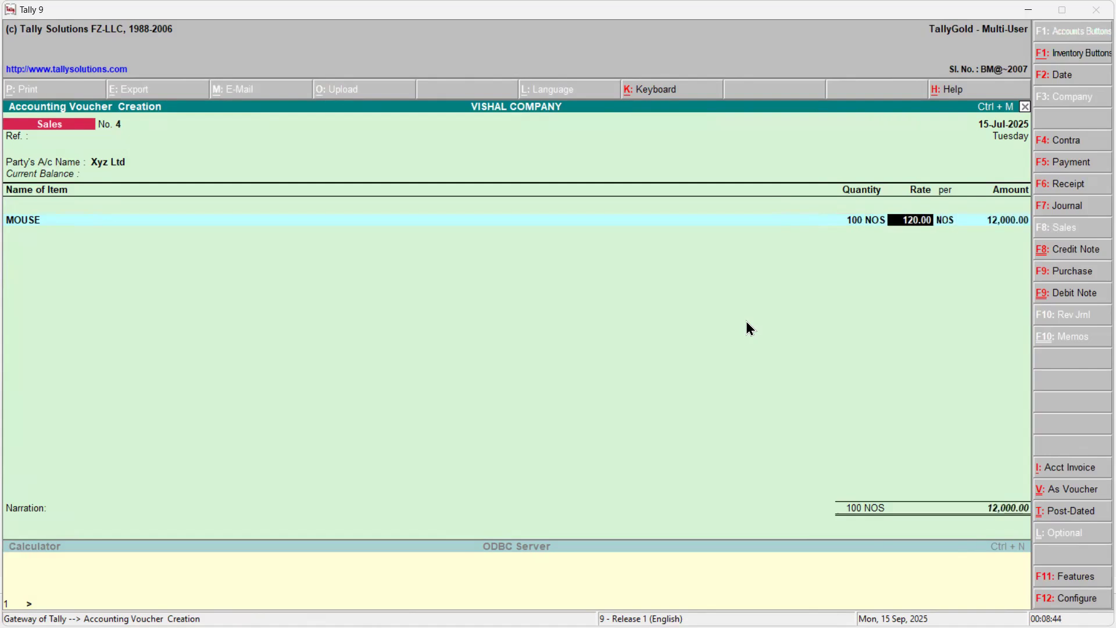
key("BackSpace")
type("1000")
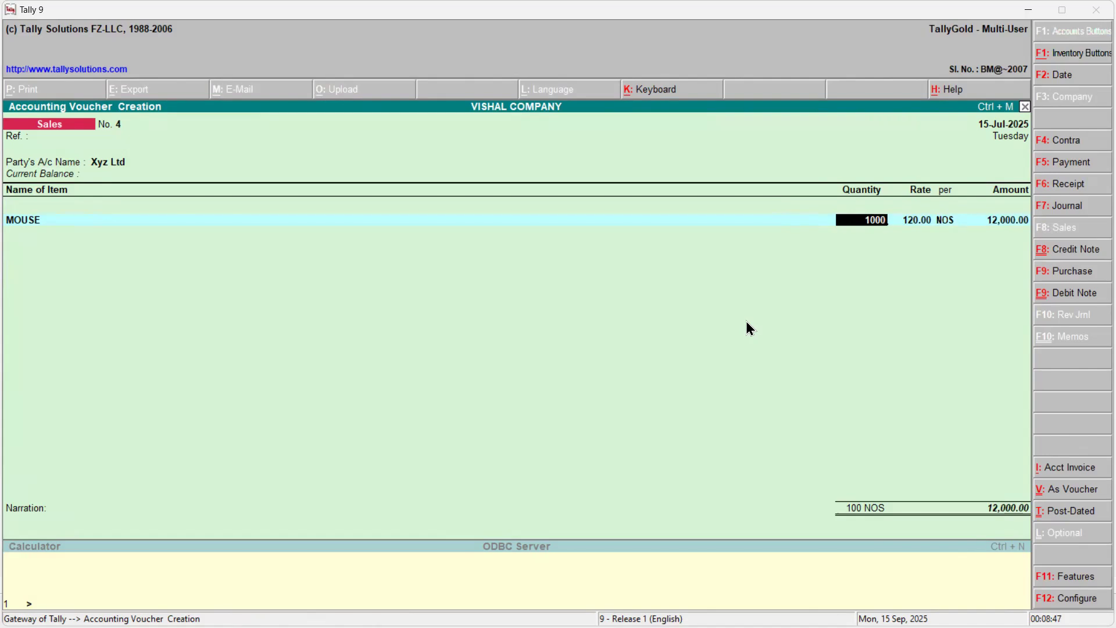
key("Return")
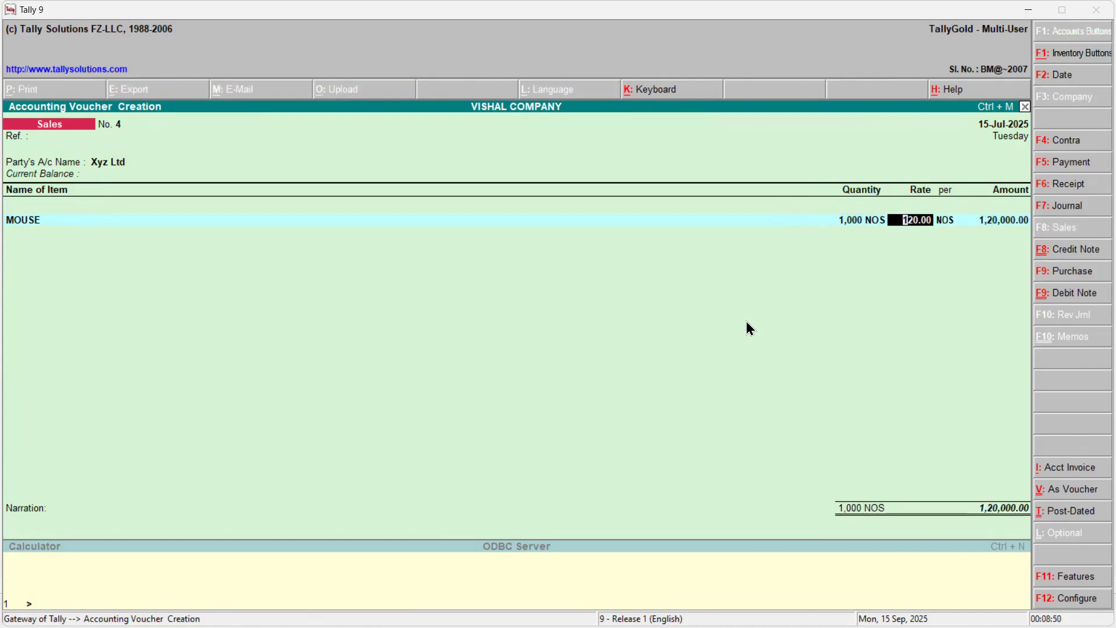
key("Return")
key("Return")
key("Return")
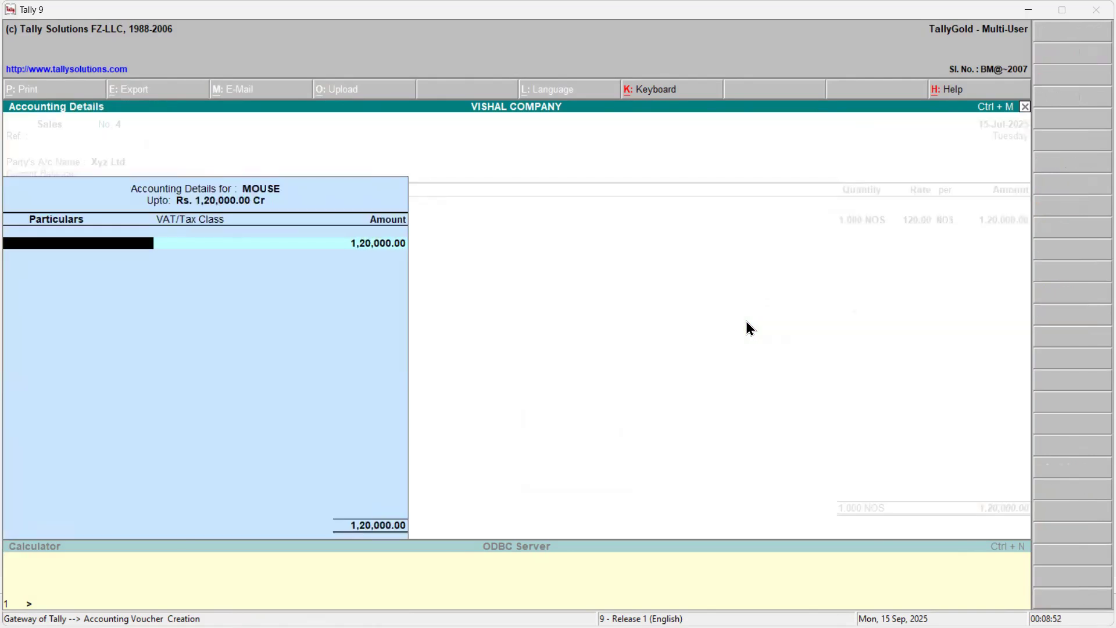
- Allocate the full MOUSE amount to the sales ledger and end the item list
type("S")
key("Down")
key("Return")
key("Return")
key("Return")
key("Return")
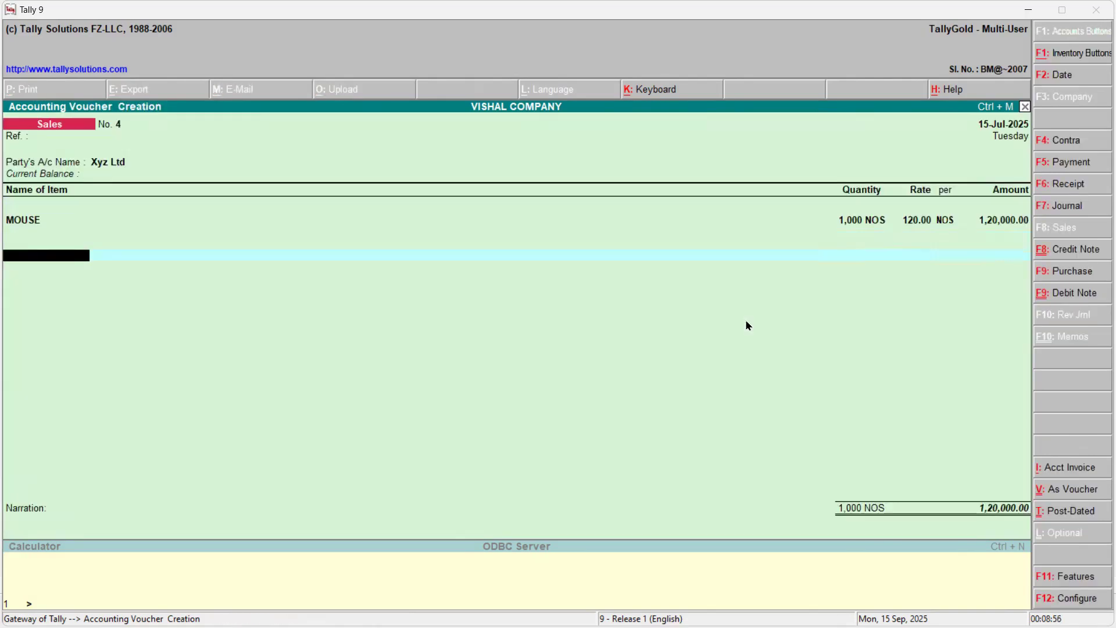
key("Return")
key("Return")
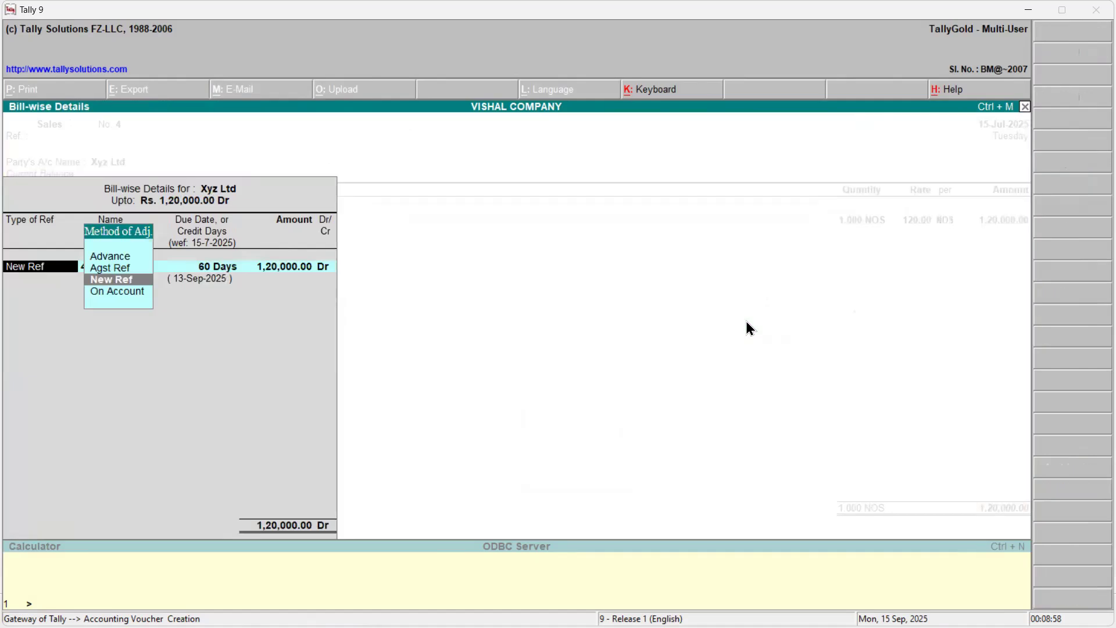
- Record the bill as New Ref Sales-Xyz-001 with 60 days of credit for the full 1,20,000
key("Return")
type("Sales")
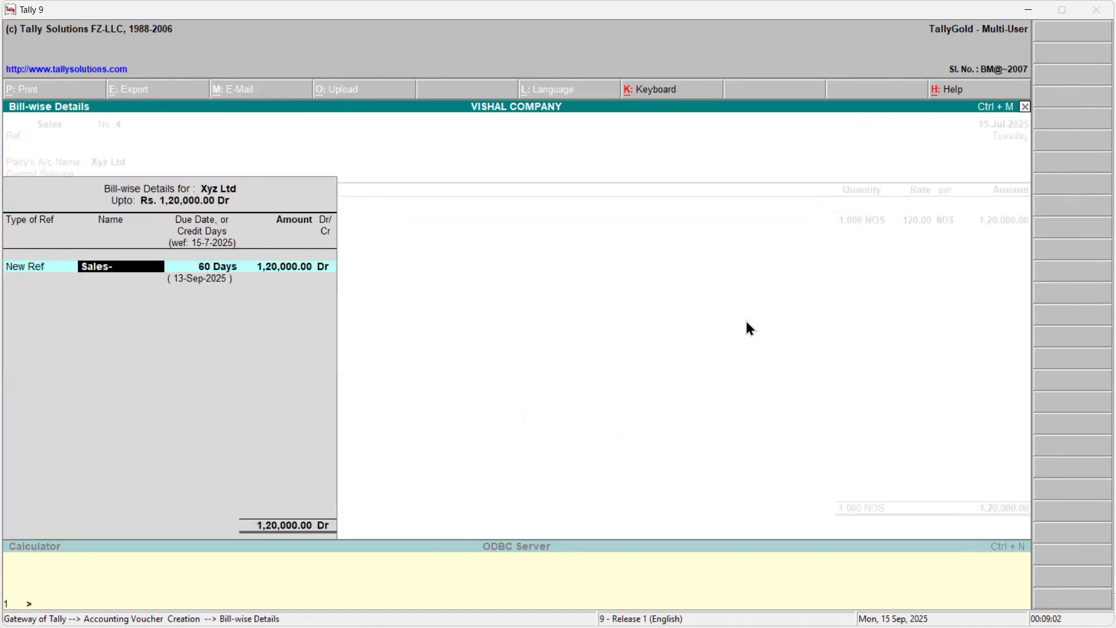
type("-Xyz-00")
key("Return")
key("Return")
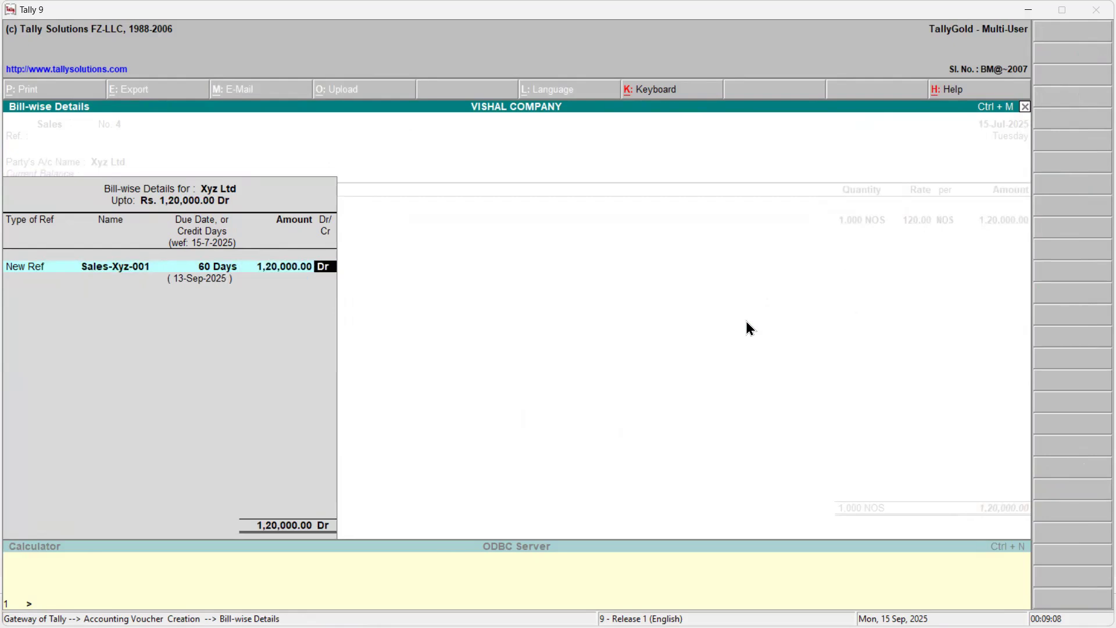
- Set the bill's interest to 18% per 365-Day Year on Debit Balances Only
key("Return")
key("Return")
key("Return")
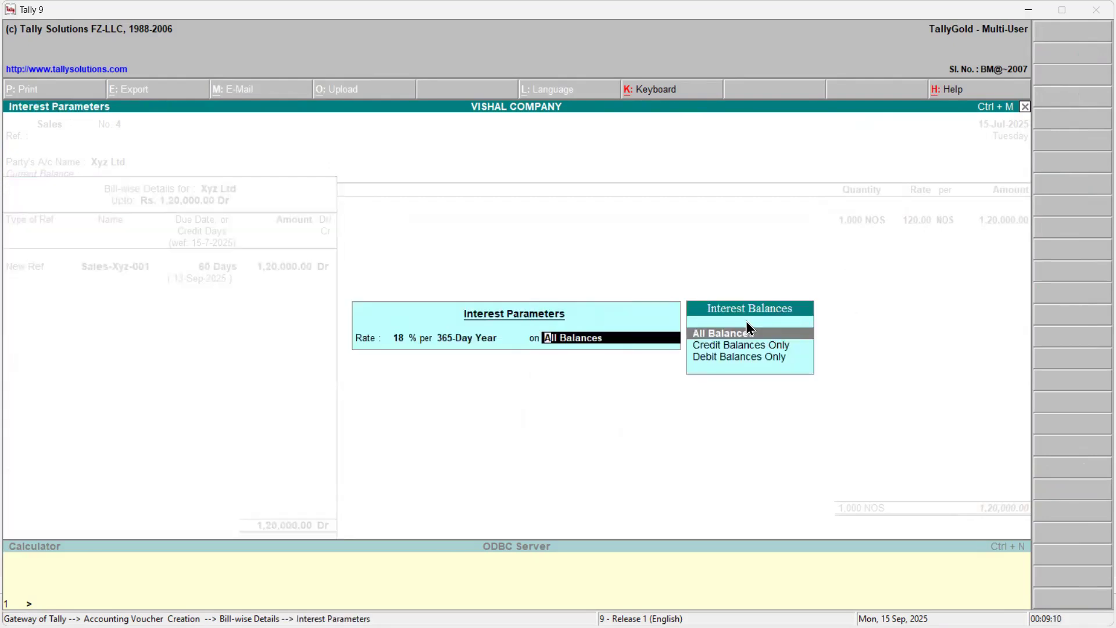
key("Down")
key("Down")
key("Return")
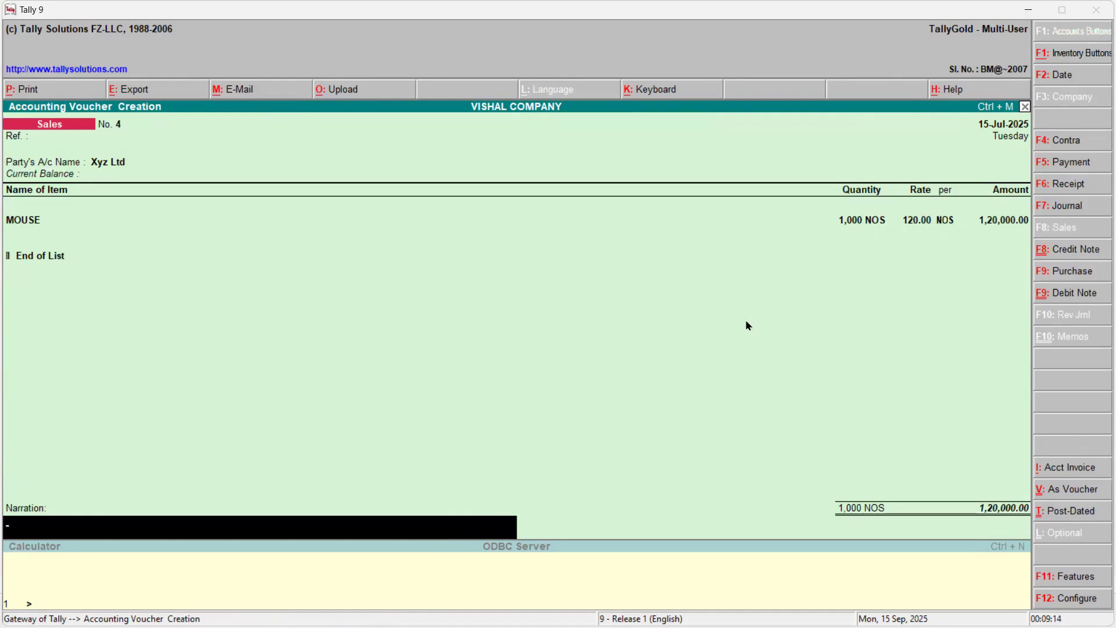
- Check the invoice date in Problem 2, date the sales voucher 1-1-2026, and save it
key("F2")
key("alt+Tab")
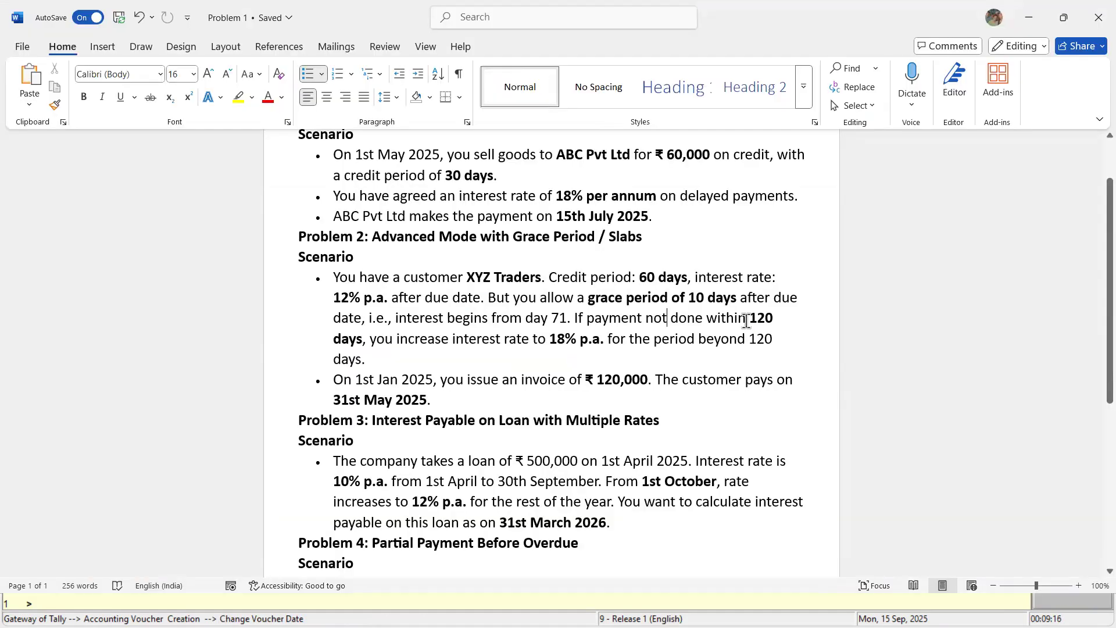
left_click(490, 280)
key("alt+Tab")
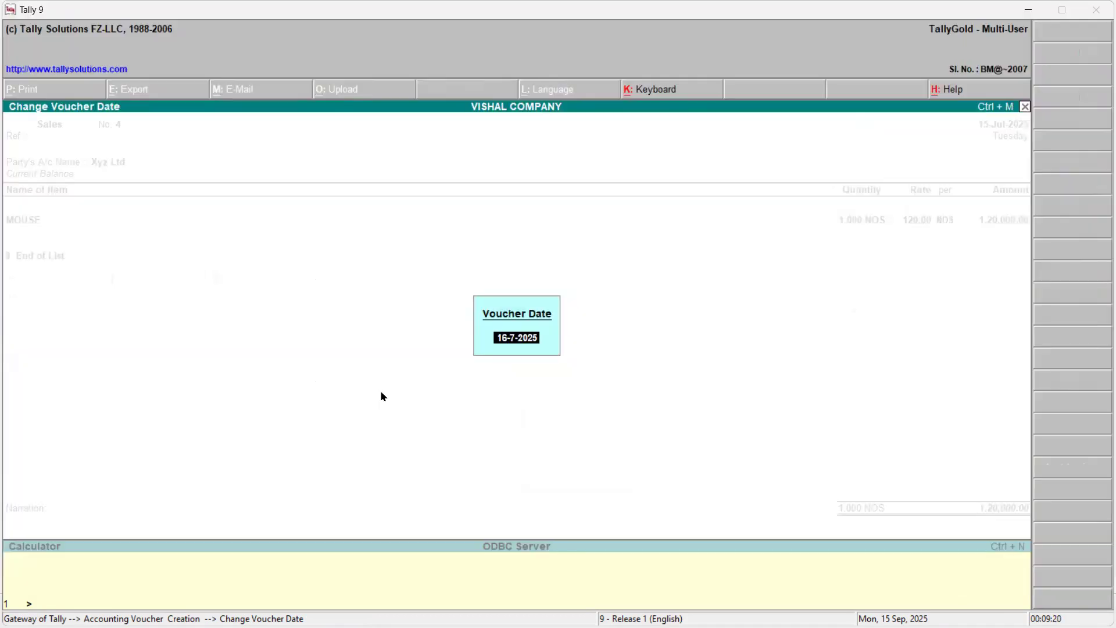
type("1-1-2026")
key("Return")
key("Return")
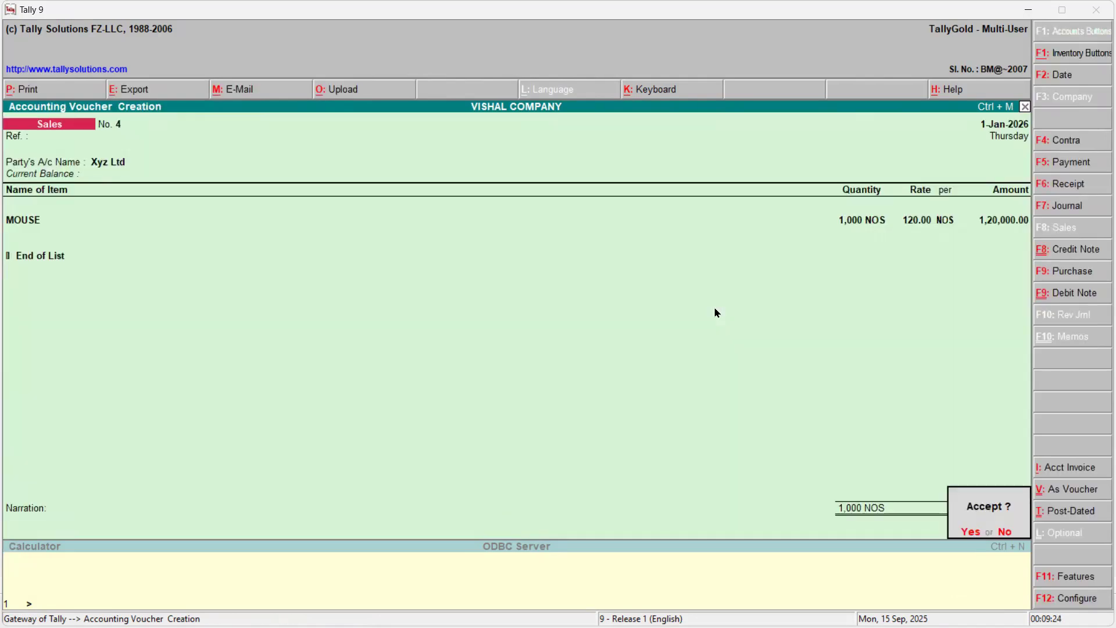
key("y")
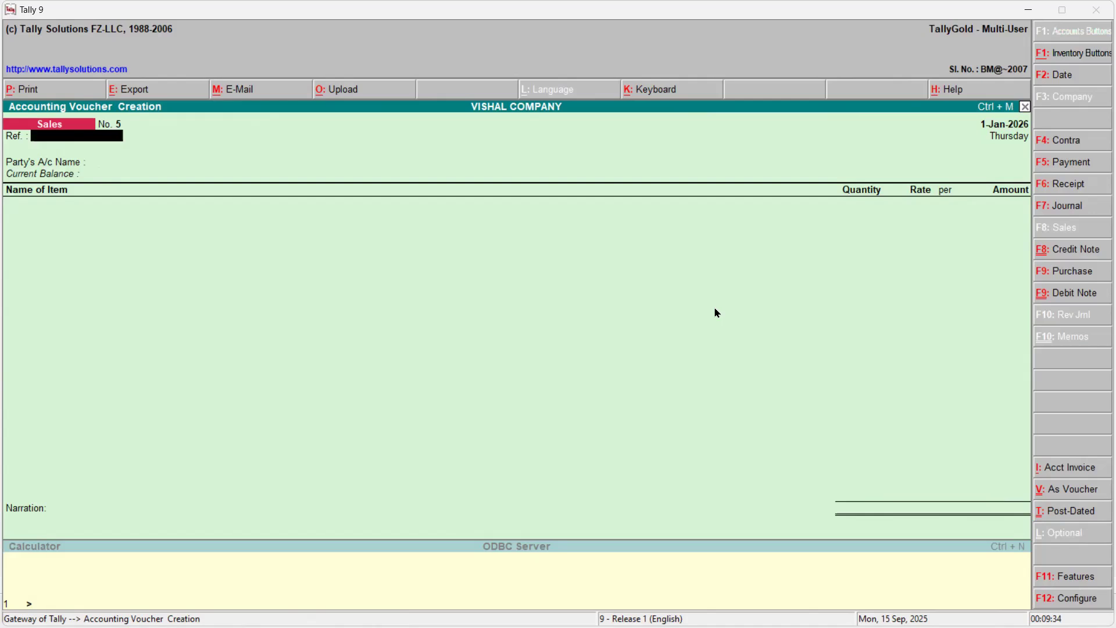
key("Escape")
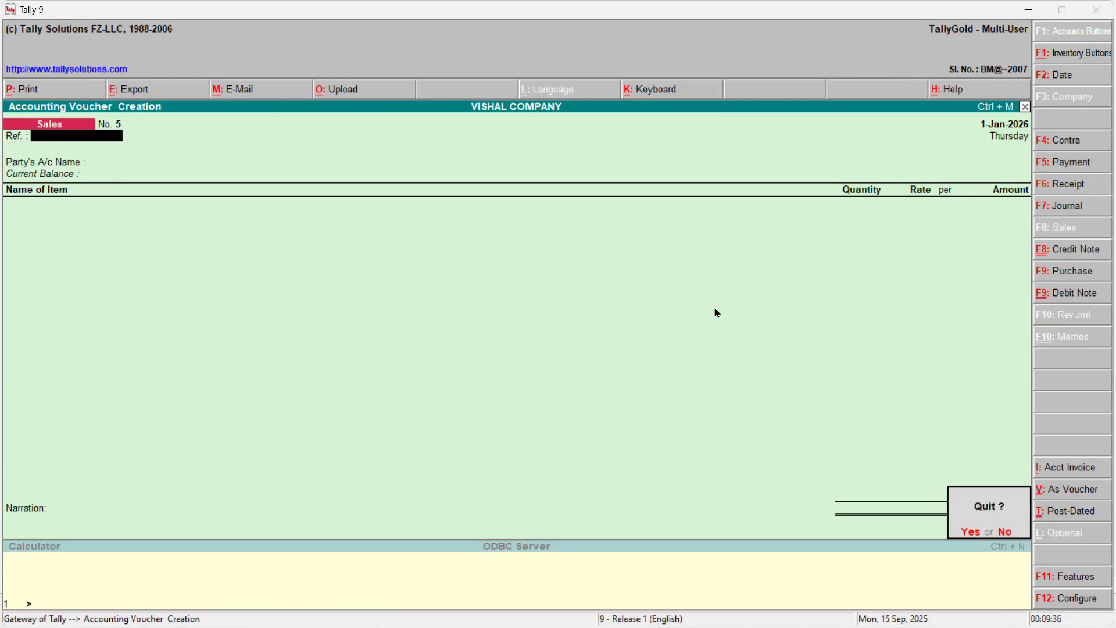
key("Return")
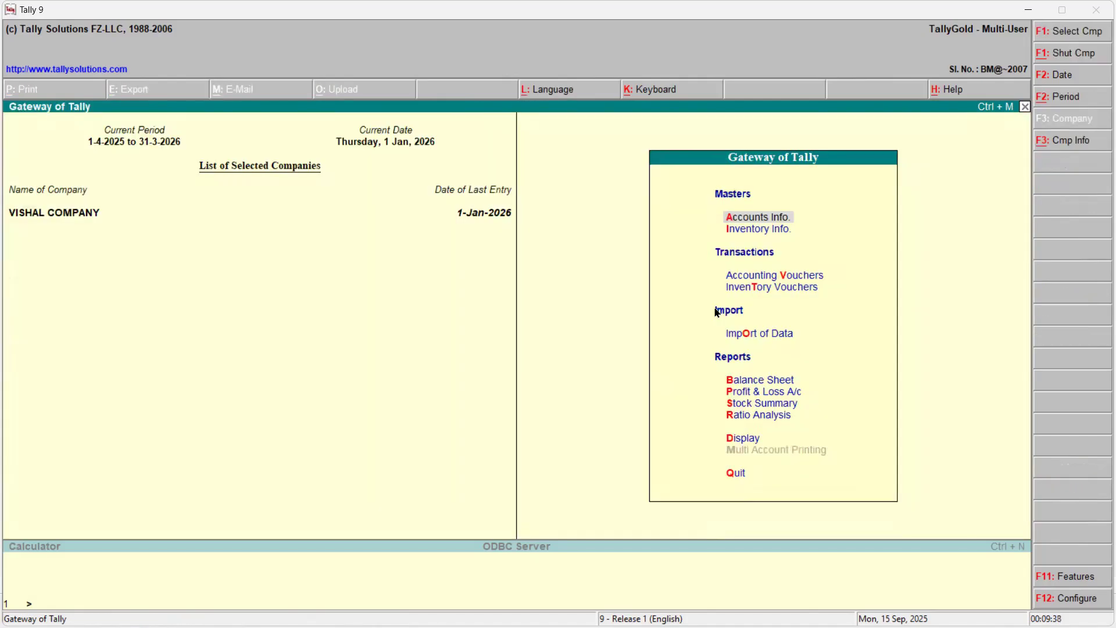
- Display the ledger interest calculation report for Xyz Ltd
key("d")
key("Down")
key("Down")
key("Down")
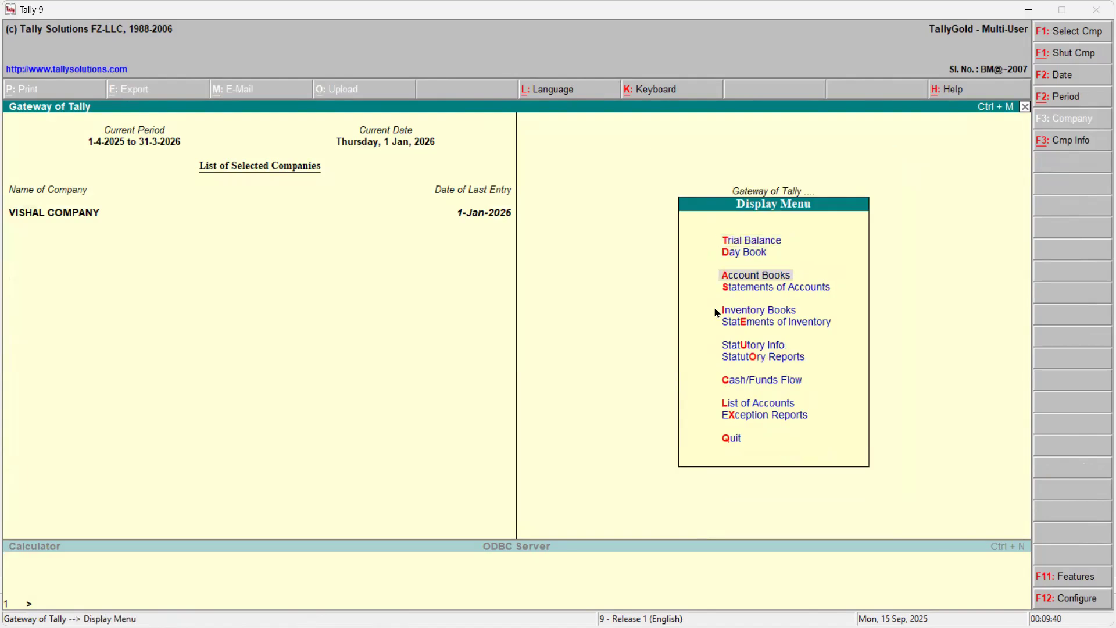
key("Return")
key("Down")
key("Return")
key("Down")
key("Down")
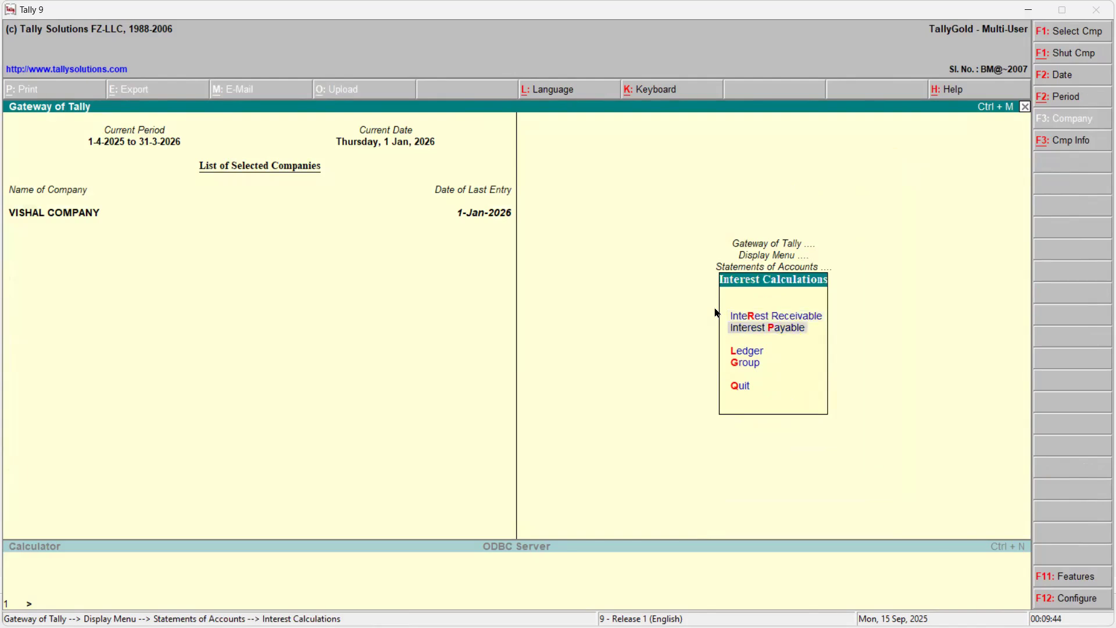
key("Return")
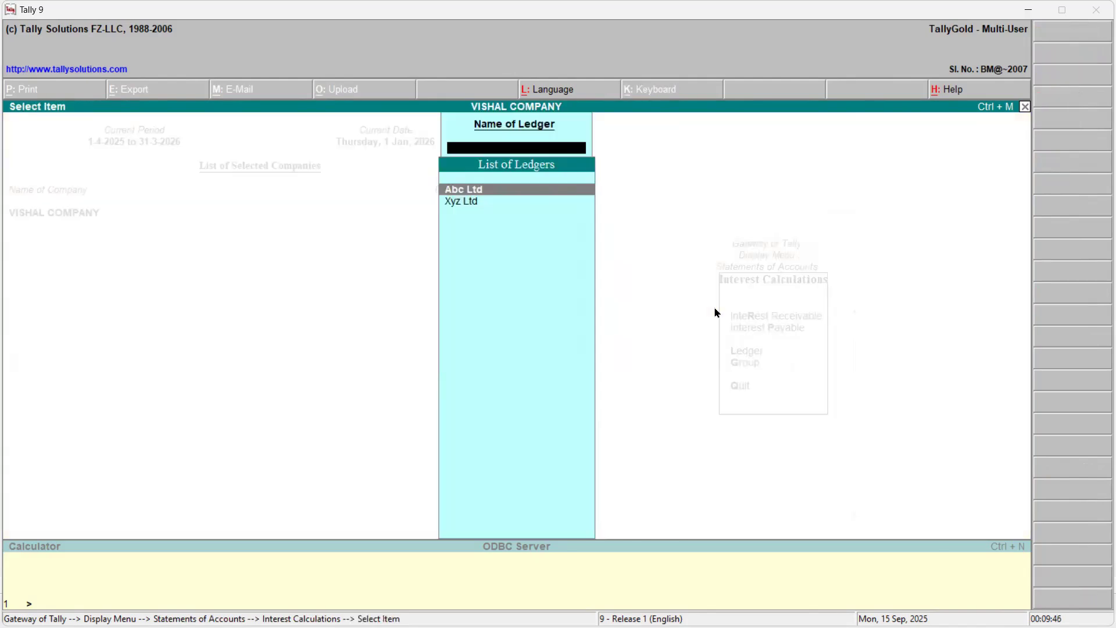
key("Down")
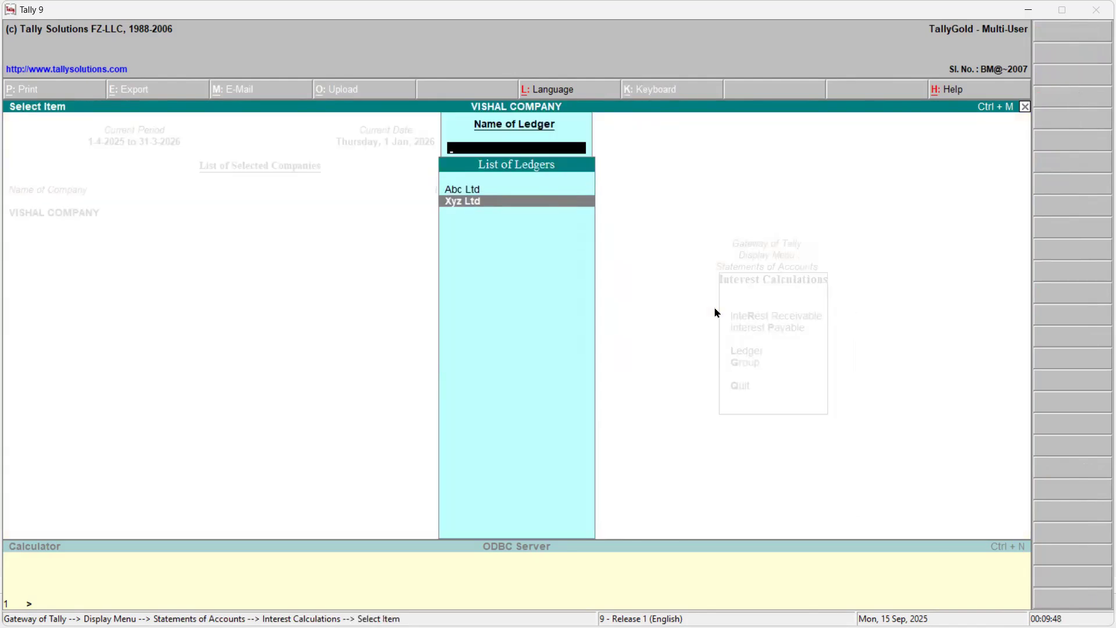
key("Return")
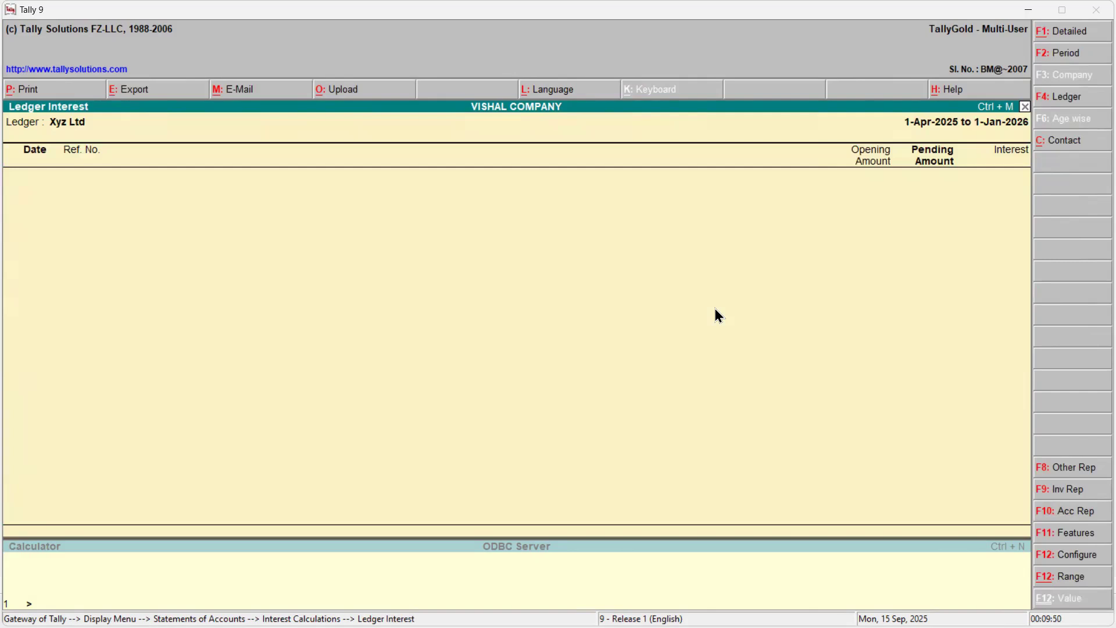
- Check the dates in Problem 2 and set the Xyz Ltd interest report period from 1-3-2026 to 29-6-2026
key("F2")
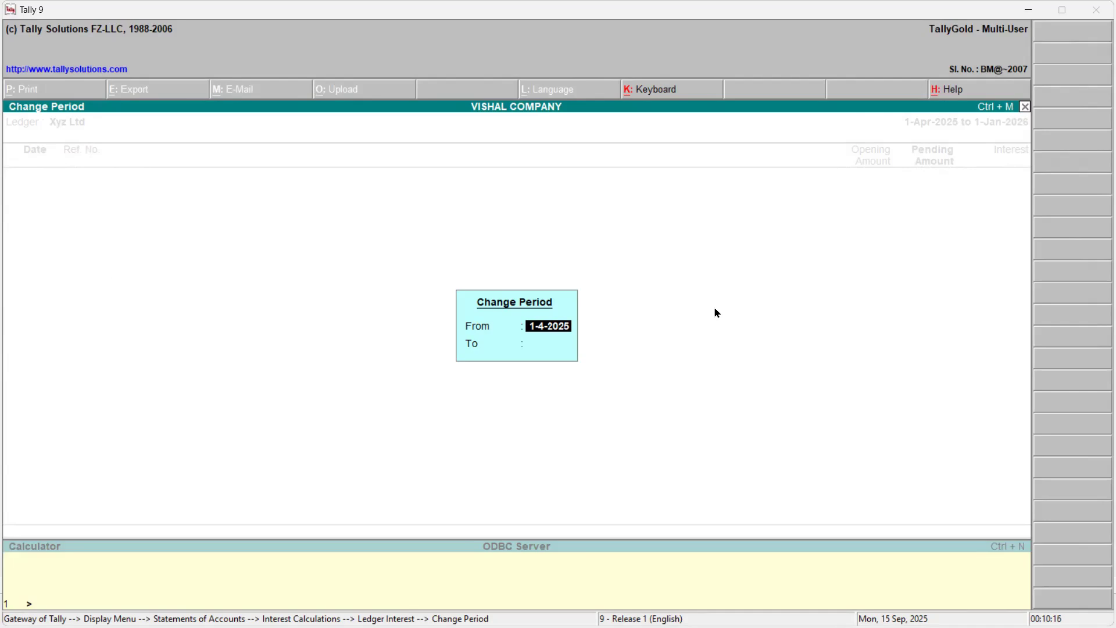
key("alt+Tab")
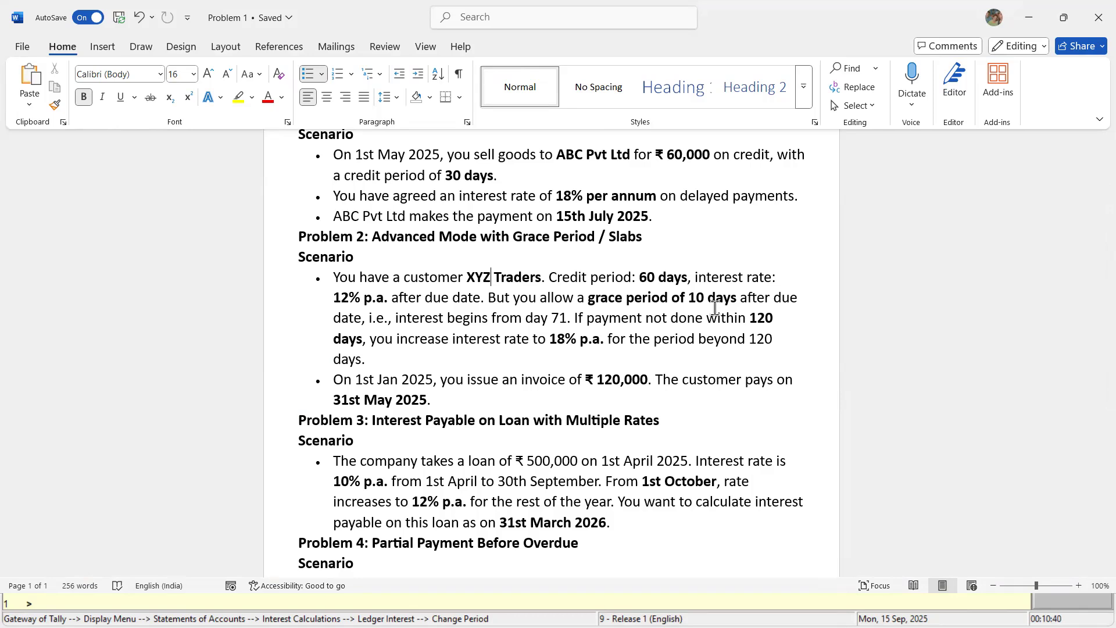
key("alt+Tab")
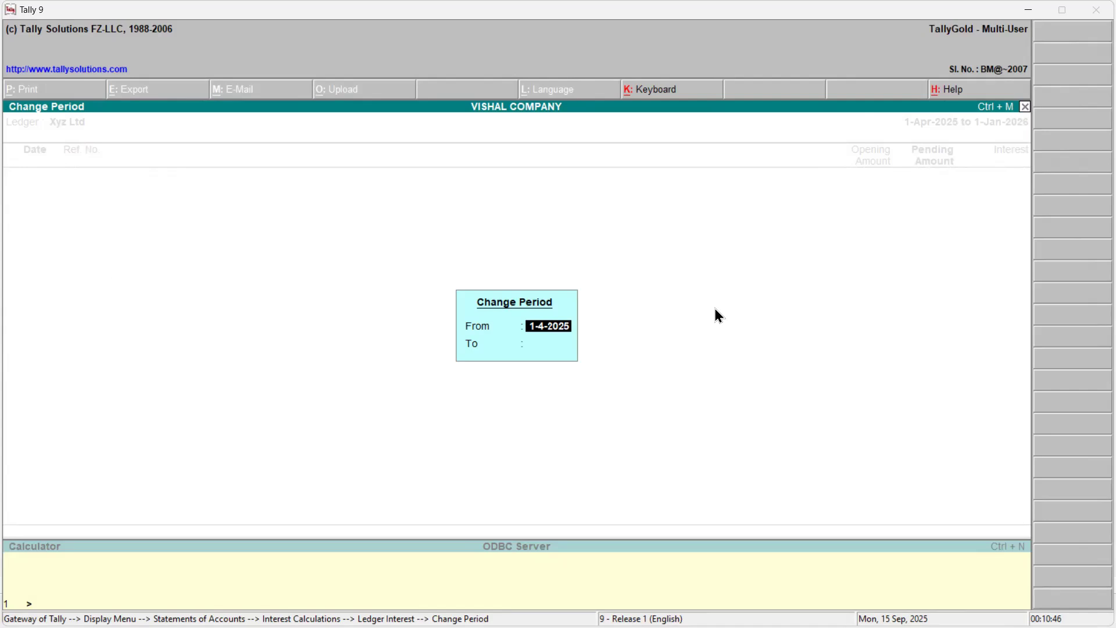
key("alt+Tab")
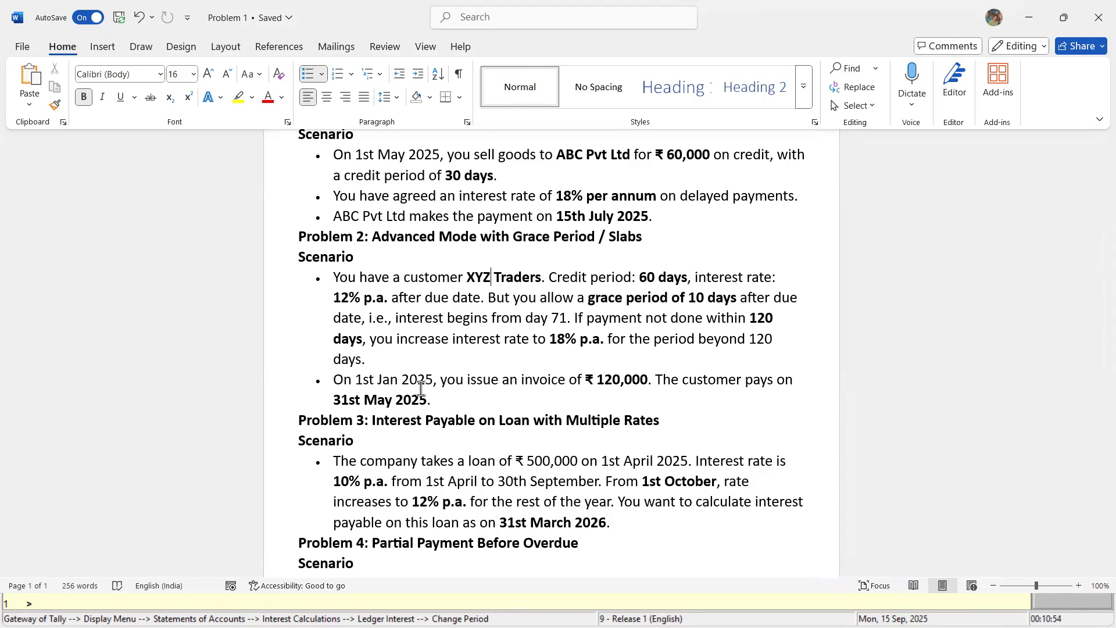
key("alt+Tab")
key("BackSpace")
type("1-3")
key("Return")
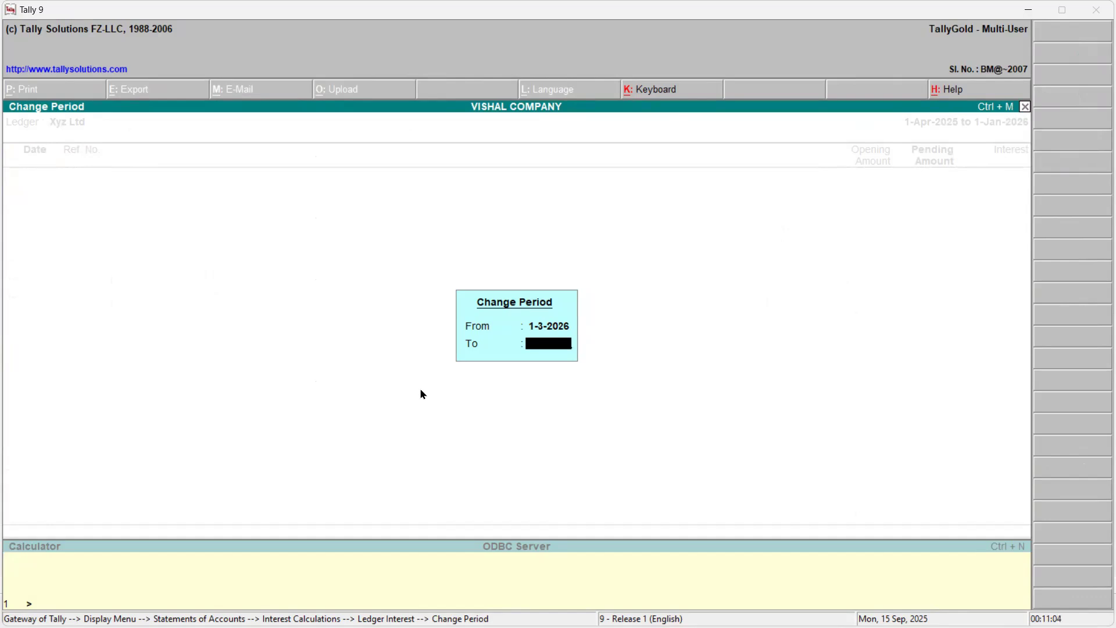
type("29-6")
key("Return")
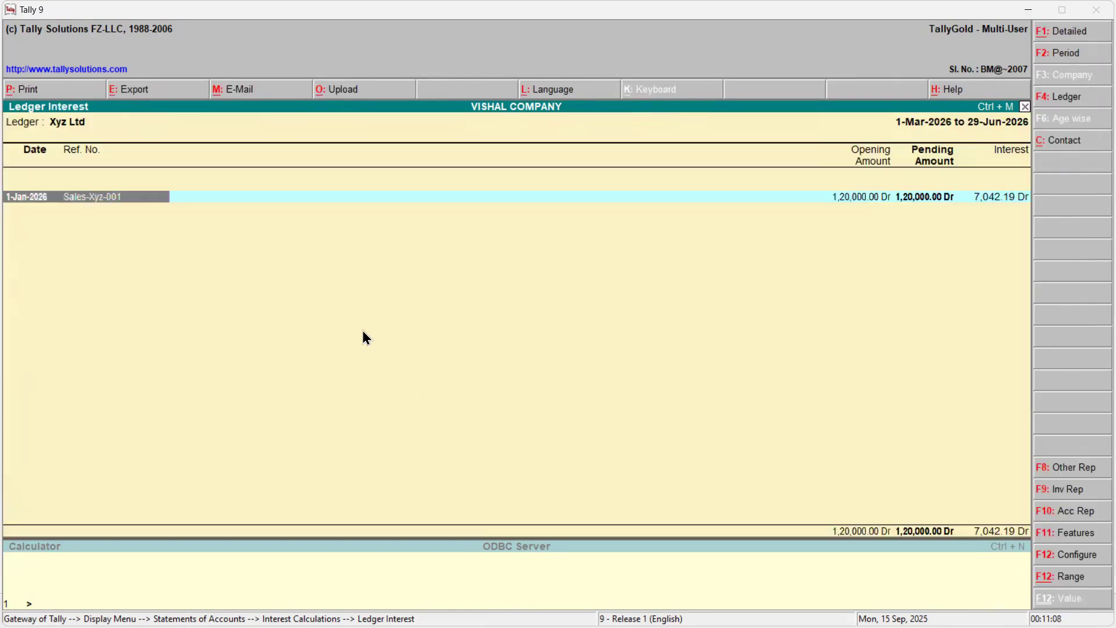
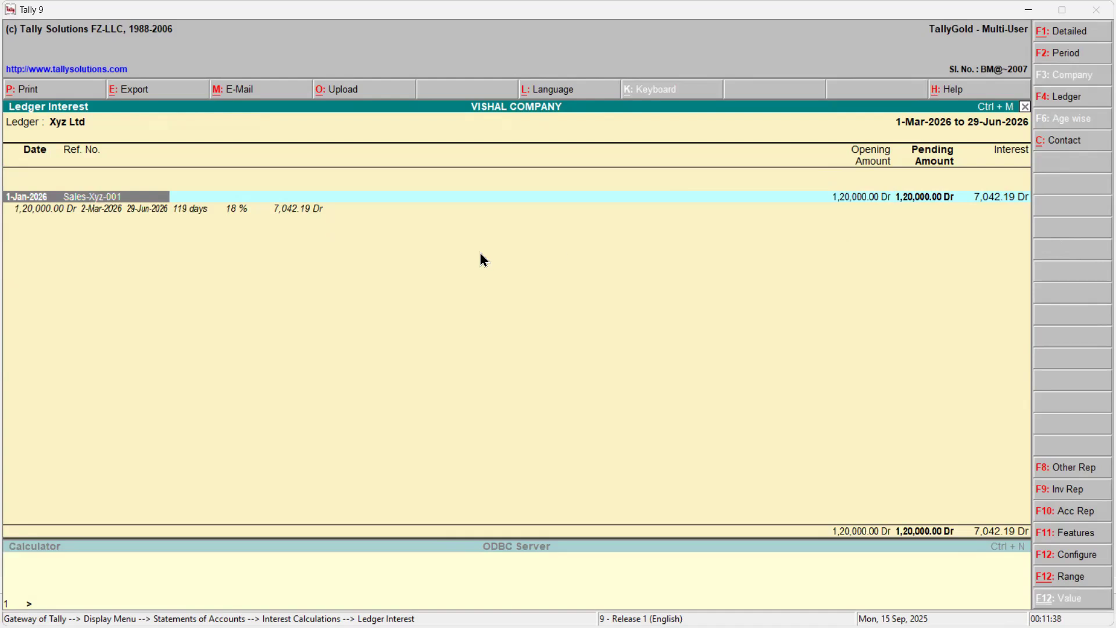
key("Escape")
key("Escape")
key("Escape")
key("Escape")
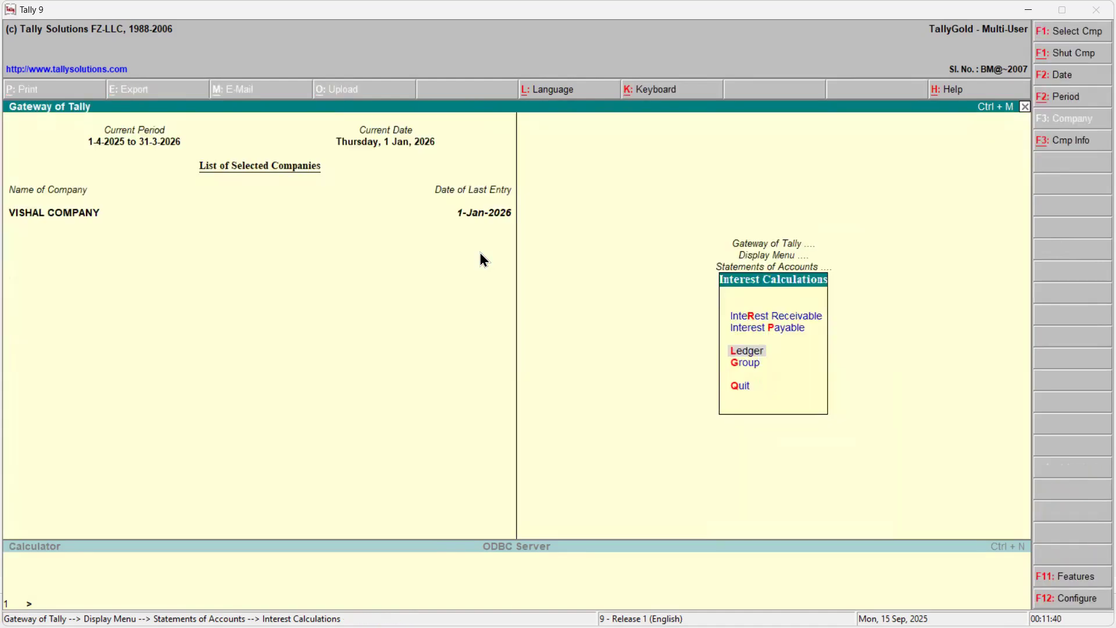
key("Return")
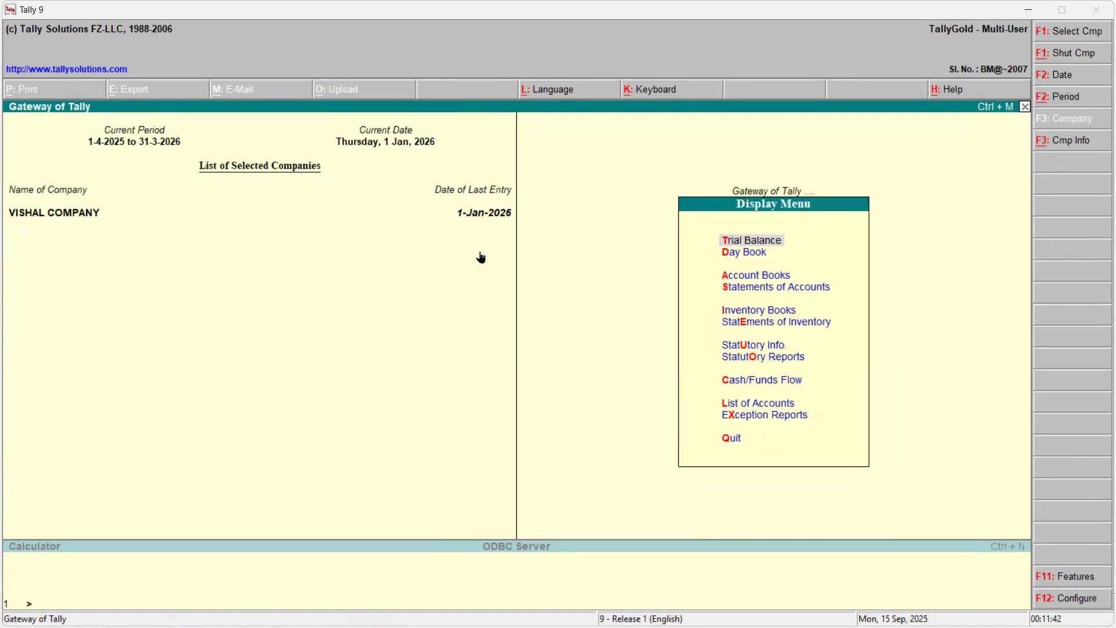
key("Down")
key("Down")
key("Down")
key("Return")
key("Down")
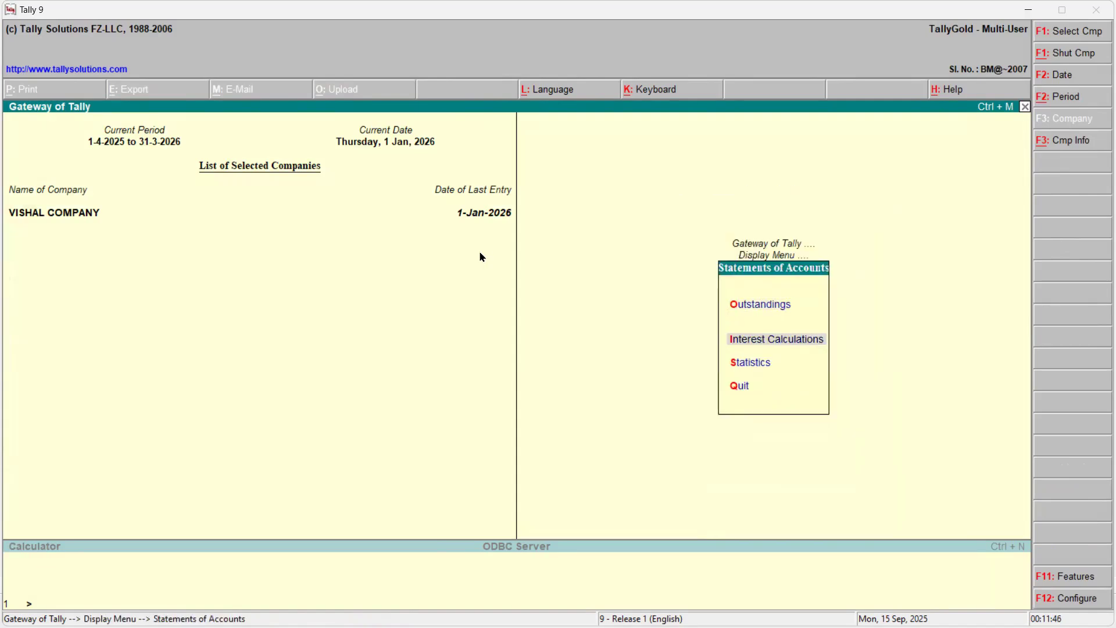
key("Return")
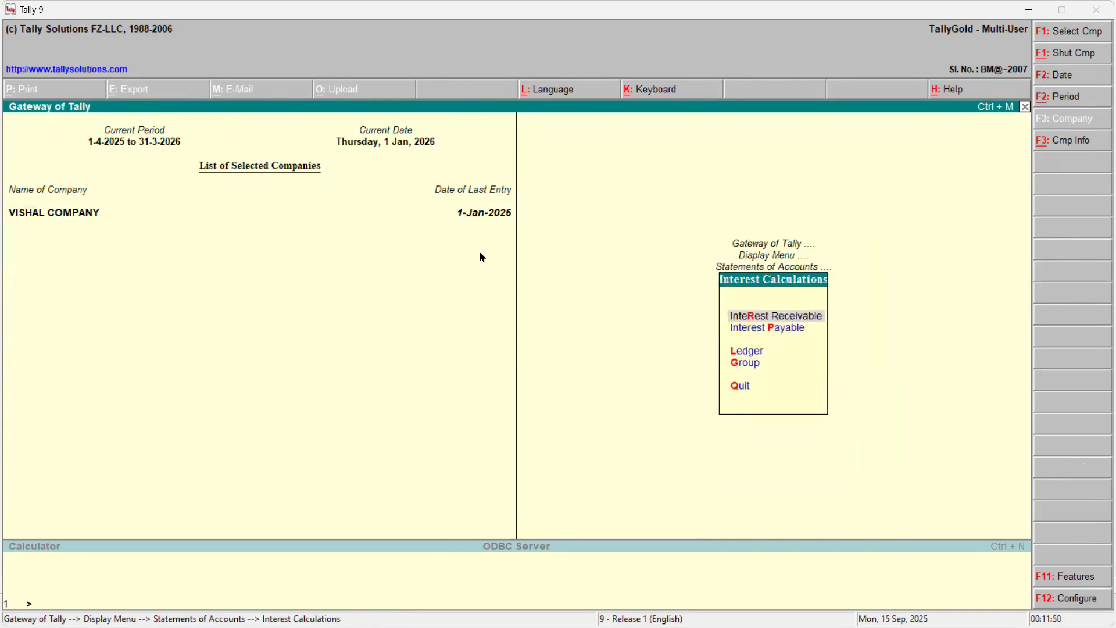
key("Escape")
key("Escape")
key("Escape")
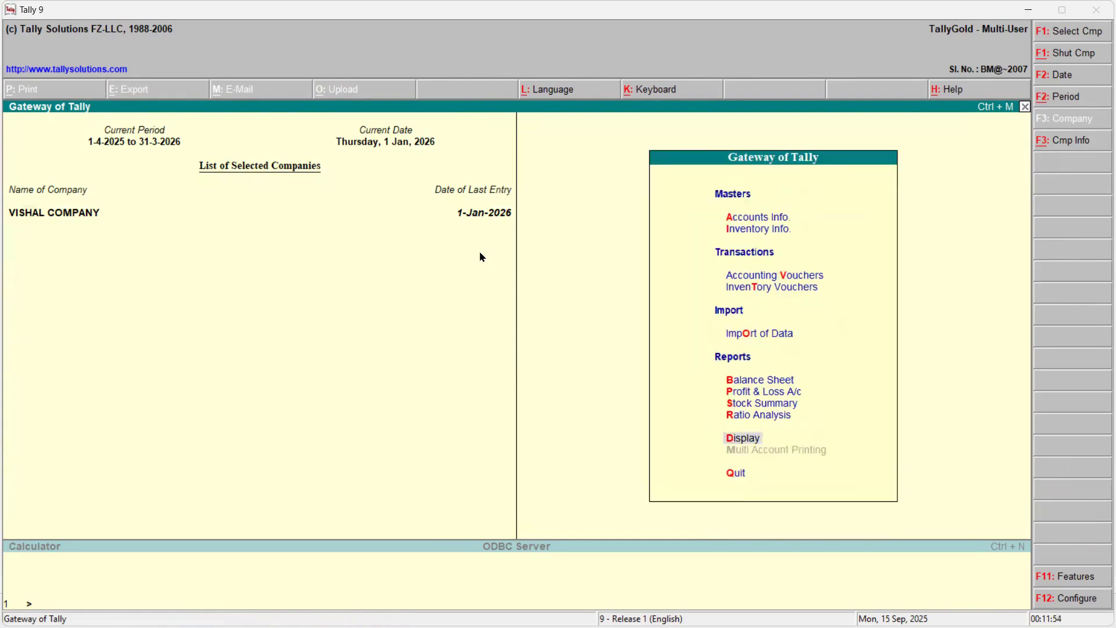
- Start a debit note voucher with the Simple Interest voucher class
key("v")
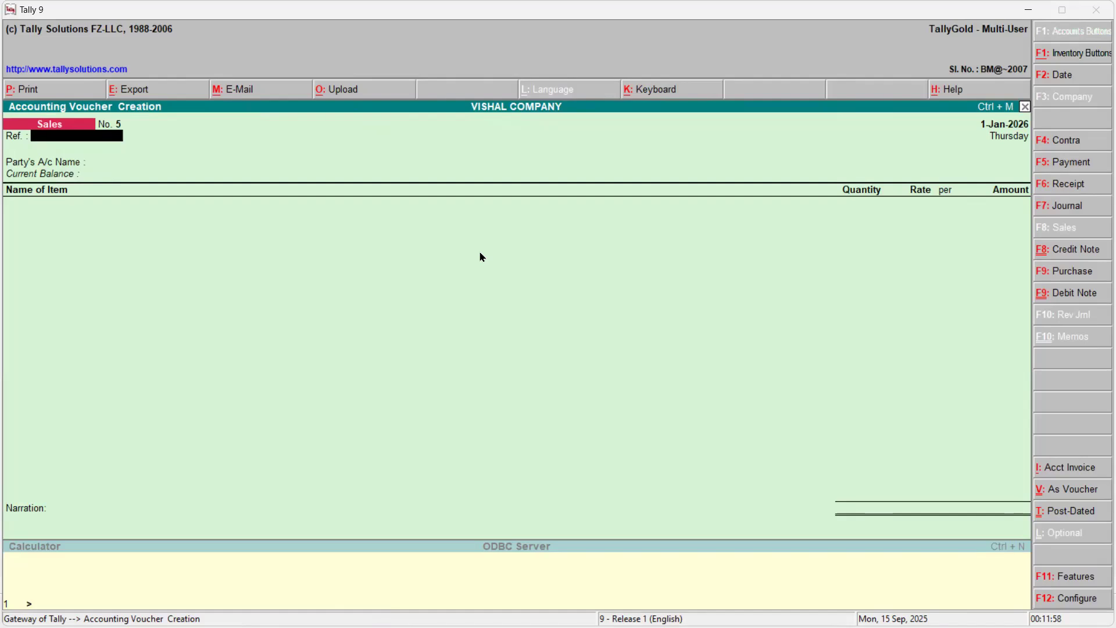
key("ctrl+F9")
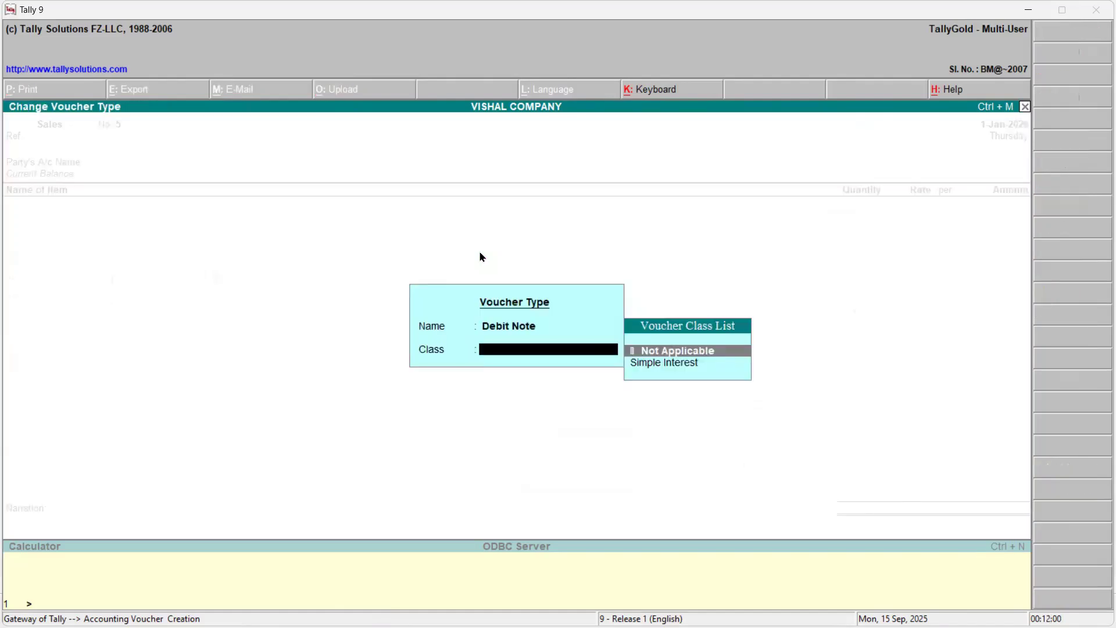
key("Down")
key("Return")
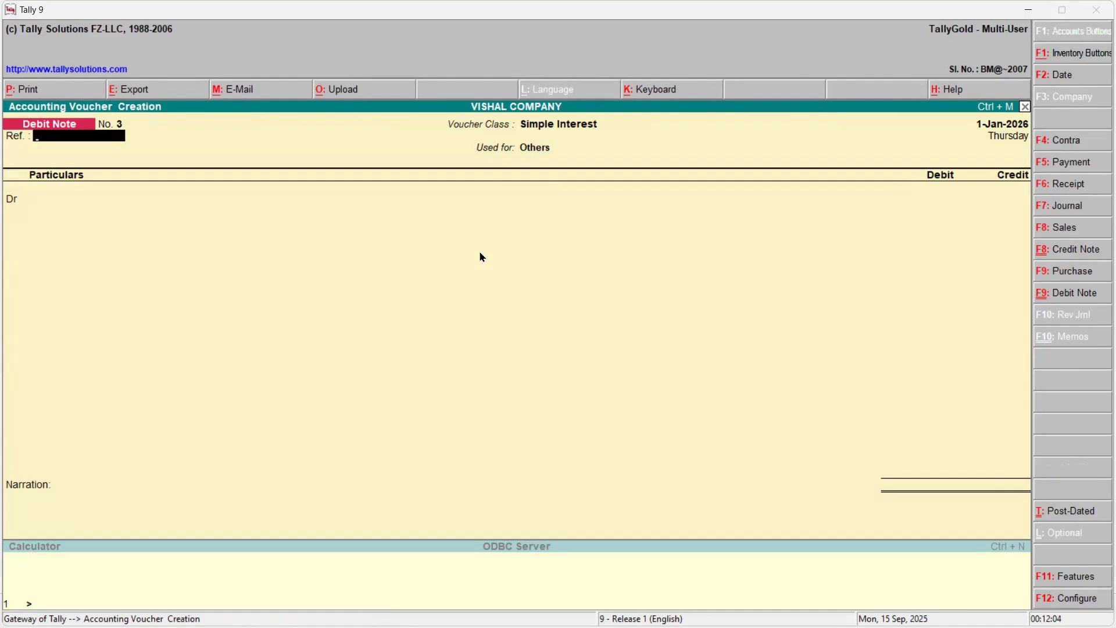
- Check the payment date in Problem 2, date the debit note 31-5-2025, and choose Xyz Ltd as the debit ledger
key("F2")
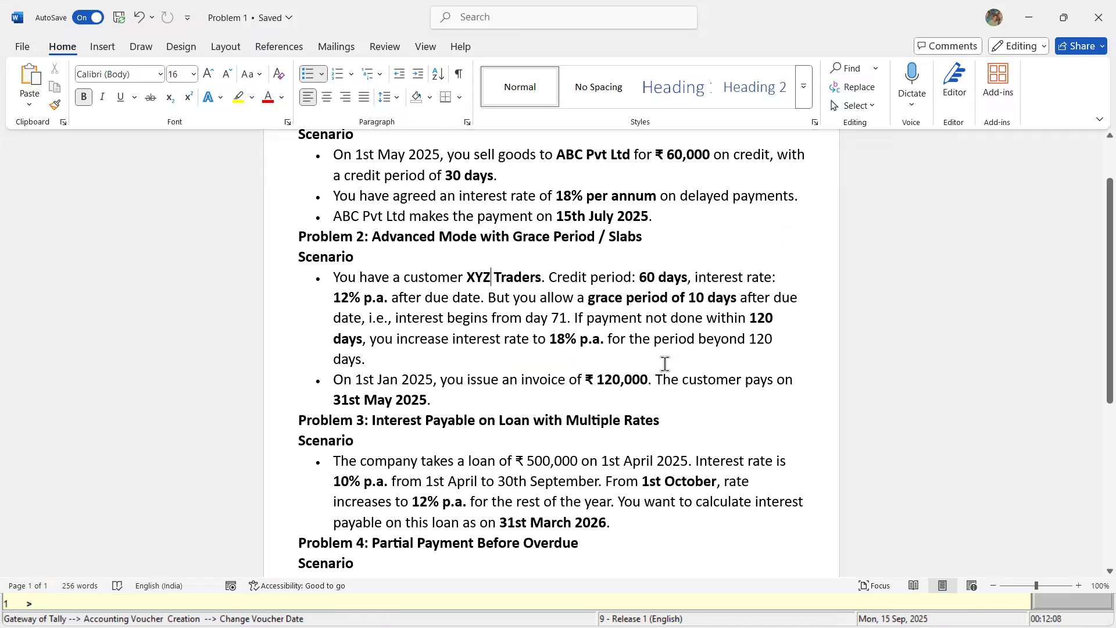
key("alt+Tab")
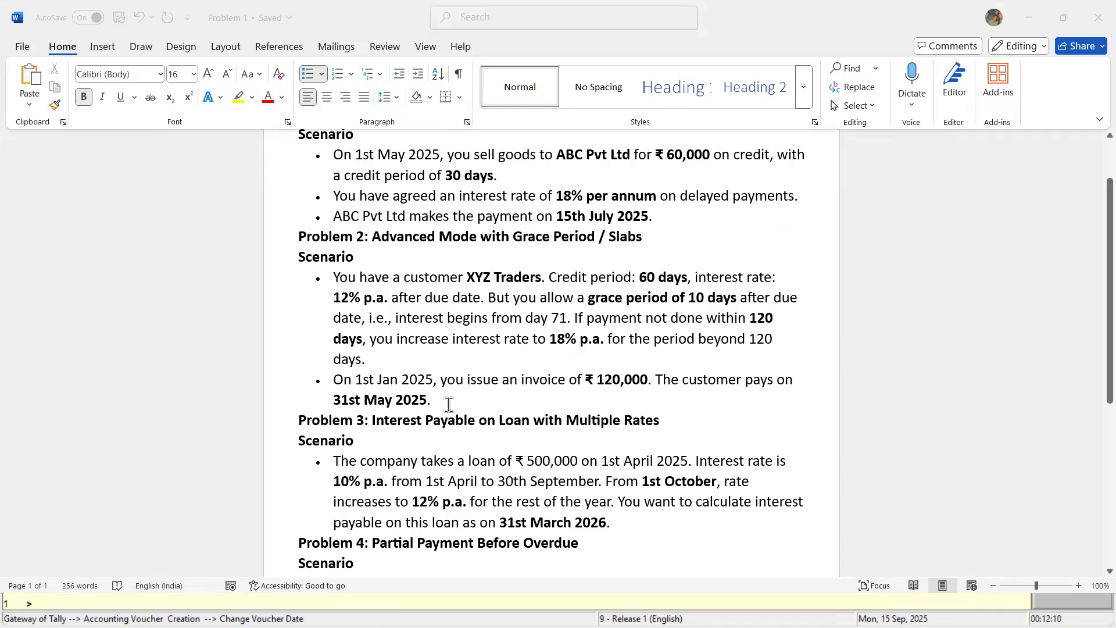
type("31-5")
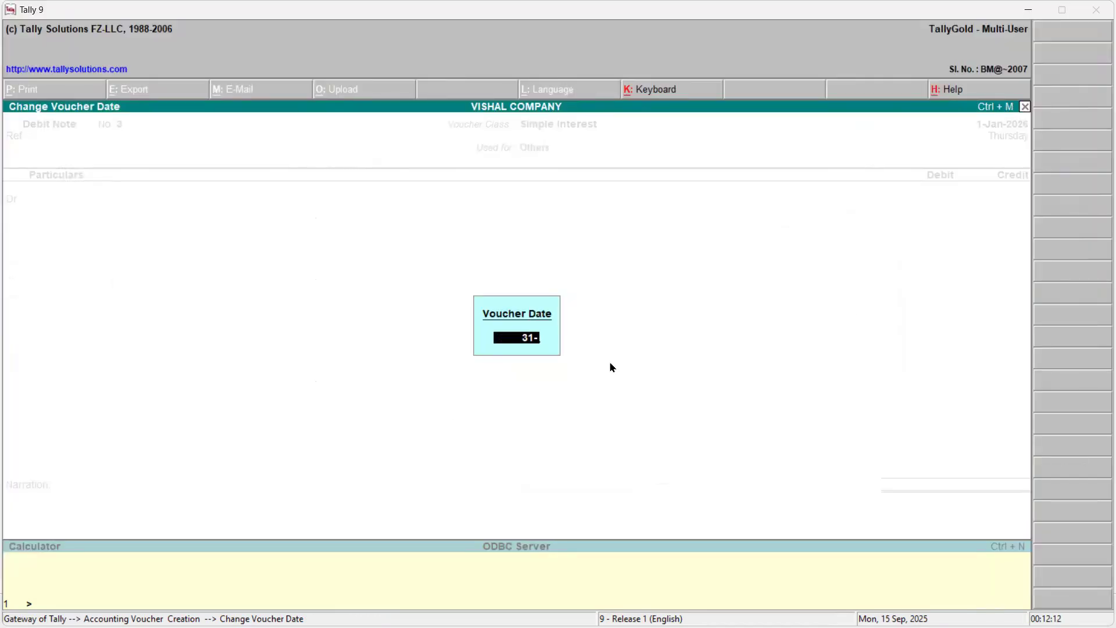
key("Return")
key("Return")
key("Return")
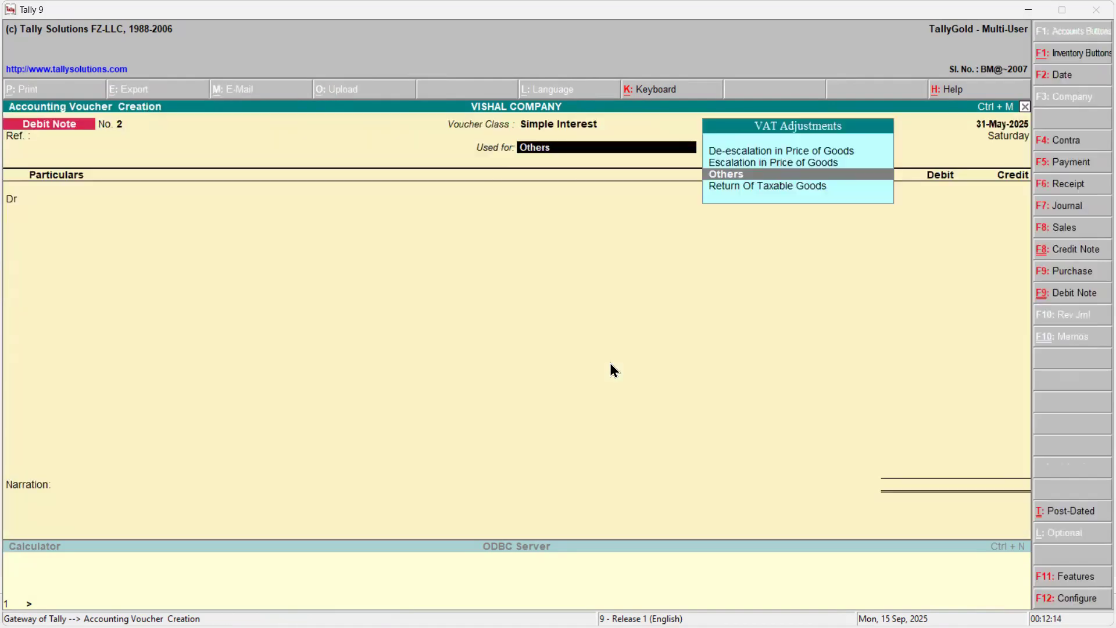
type("x")
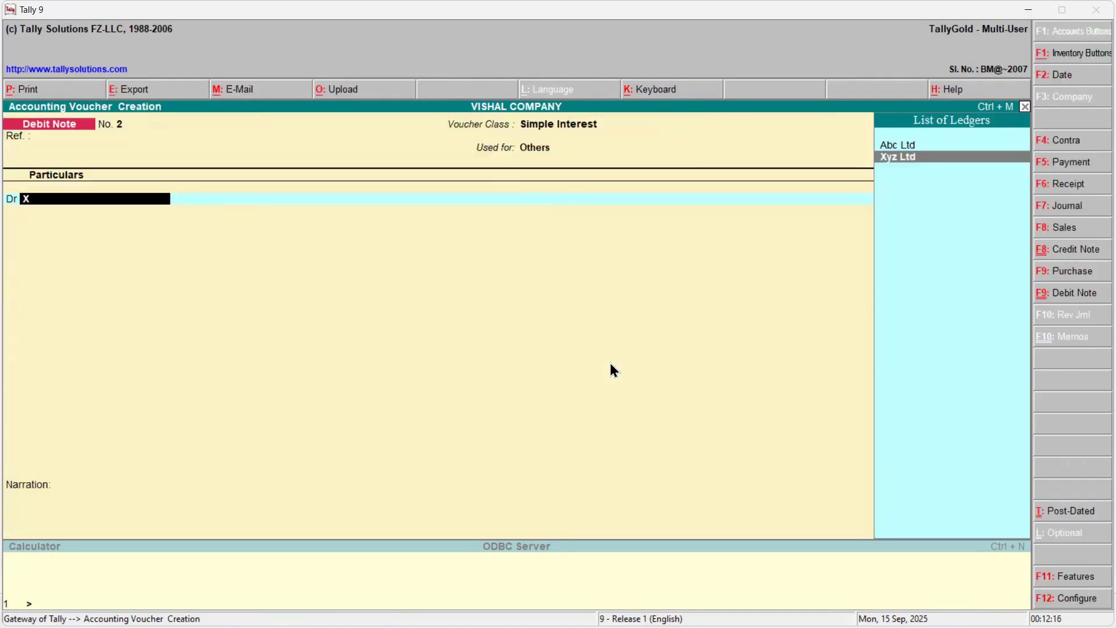
key("Return")
- Try dating the Xyz Ltd debit note 29-6-2025 and entering its interest details, and quit the voucher without saving
key("Escape")
key("F2")
type("29-")
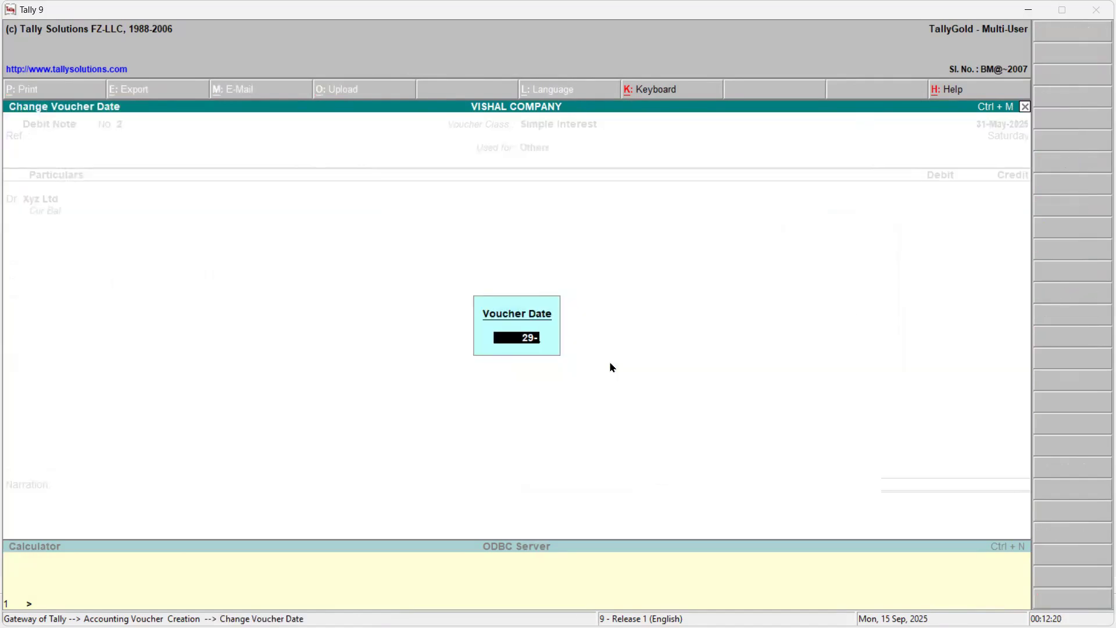
type("6")
key("Return")
key("Return")
key("Return")
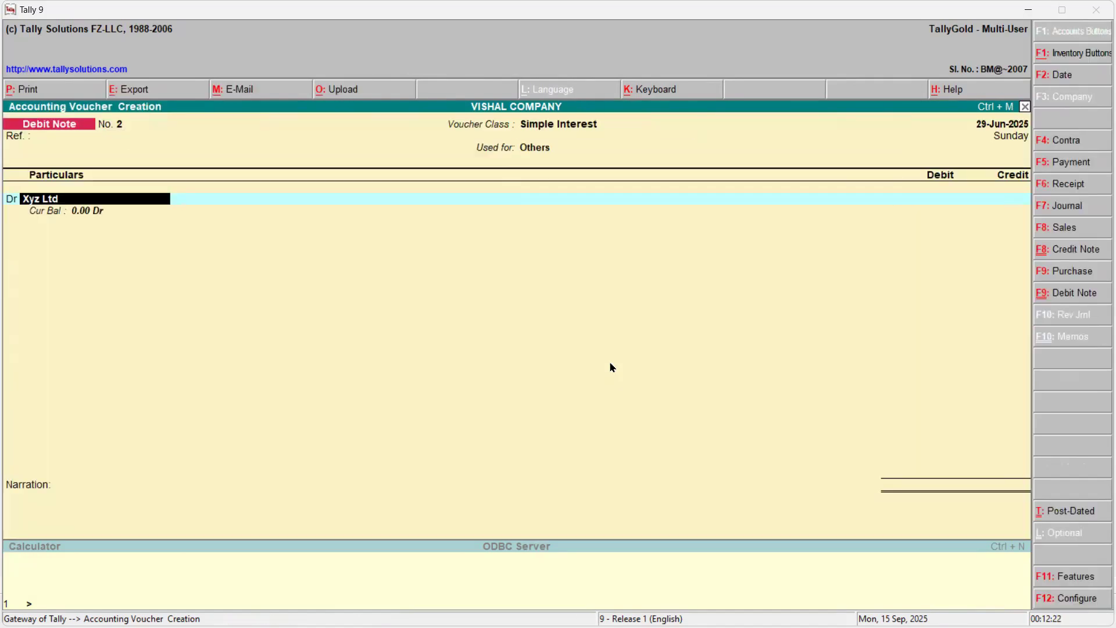
key("Return")
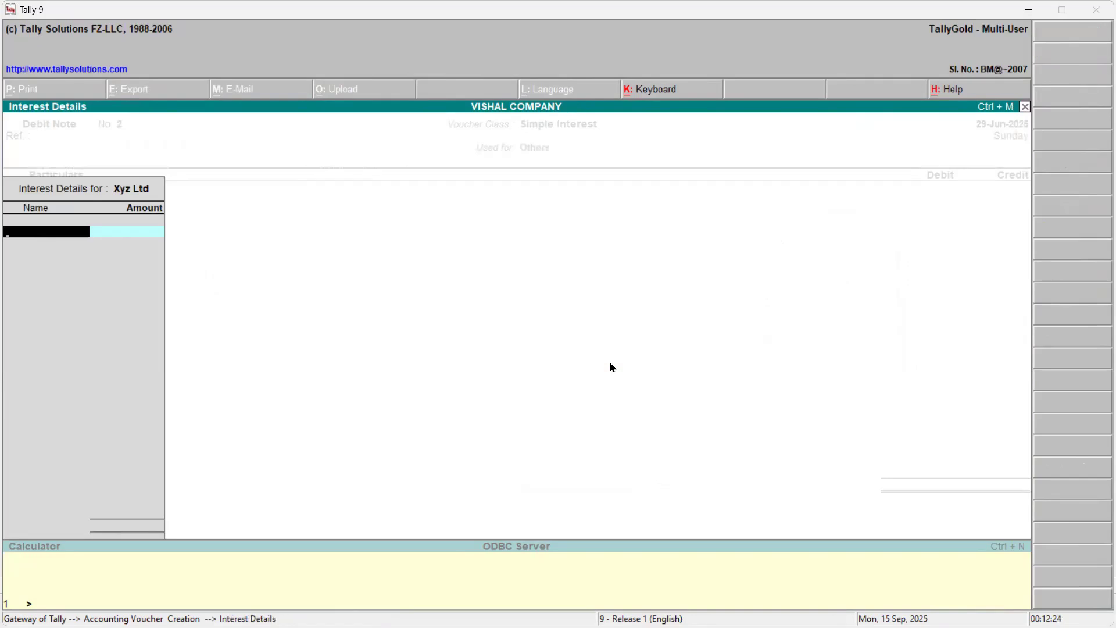
key("Escape")
key("Escape")
key("Escape")
key("y")
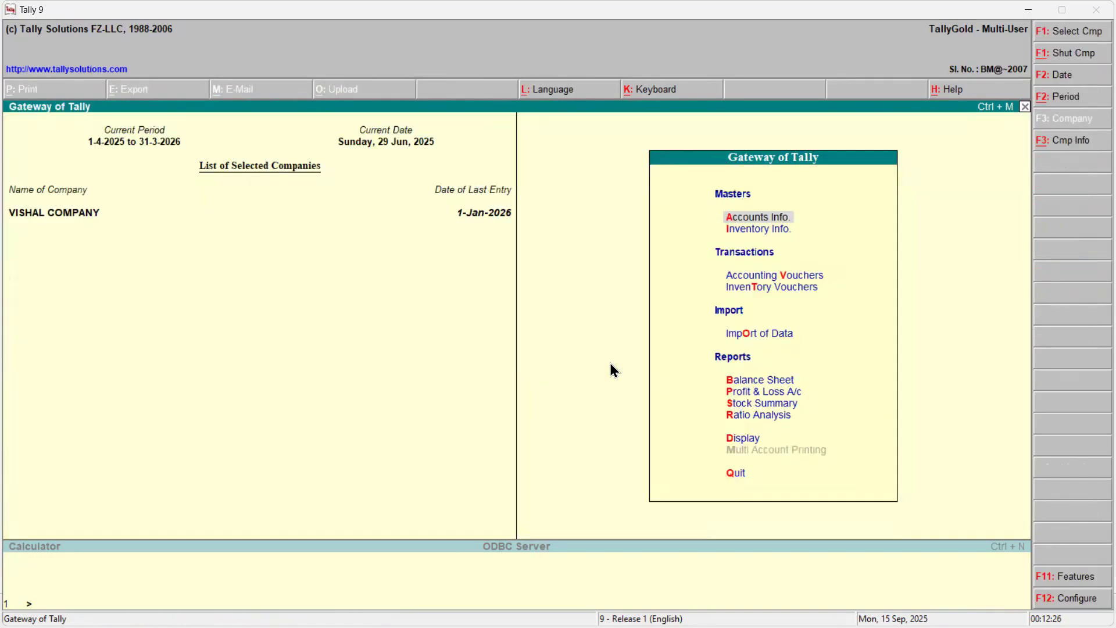
- Try a fresh Simple Interest debit note for Xyz Ltd up to its interest details, and quit it without saving
key("v")
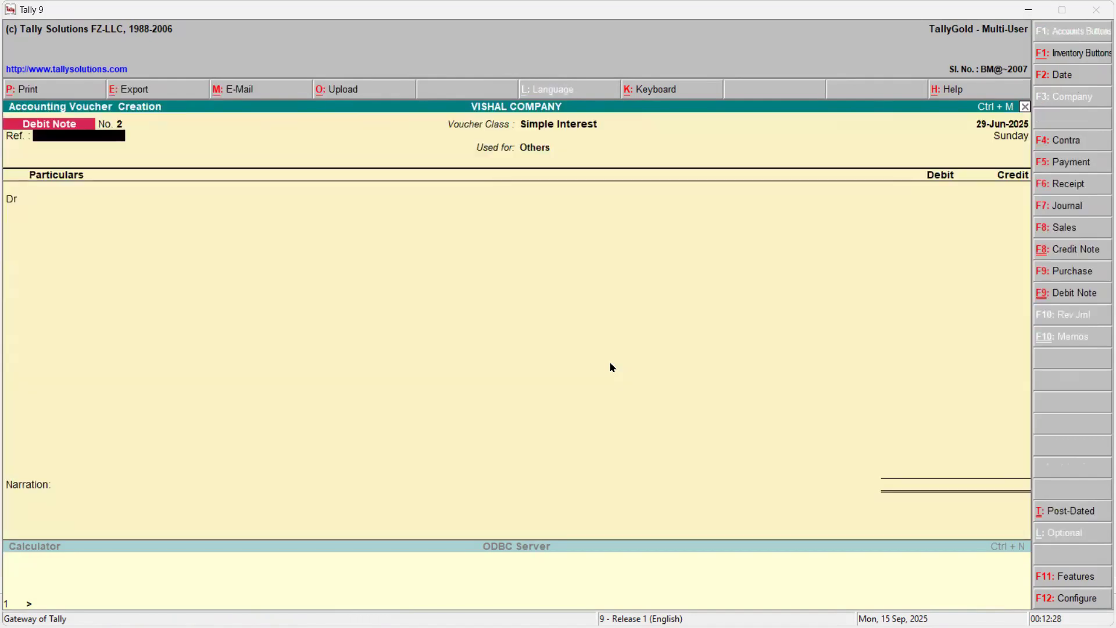
key("ctrl+F9")
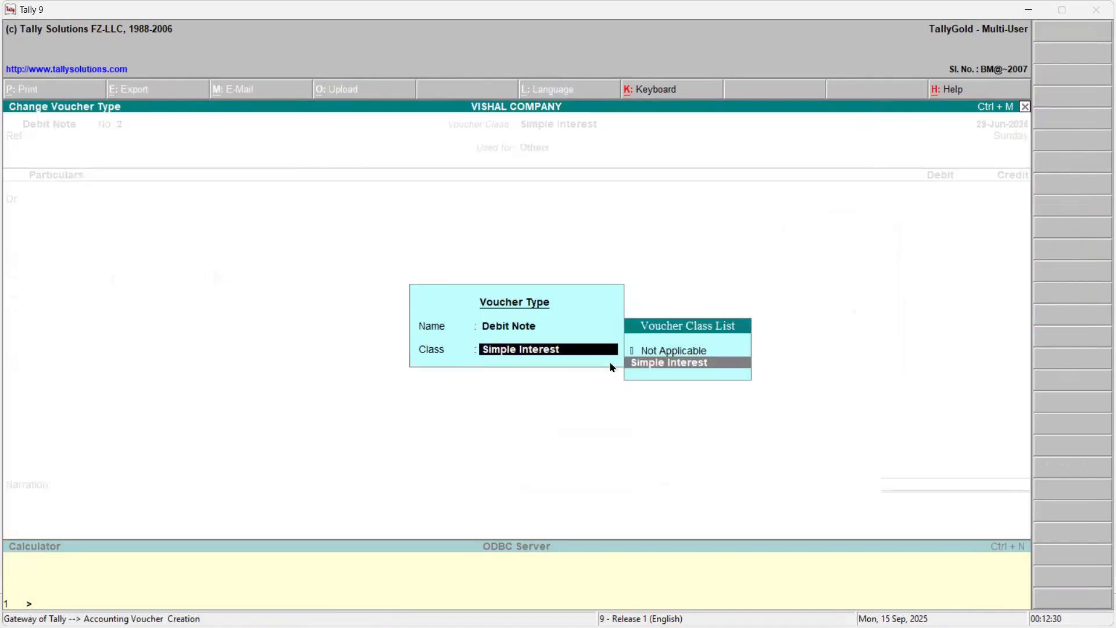
key("Return")
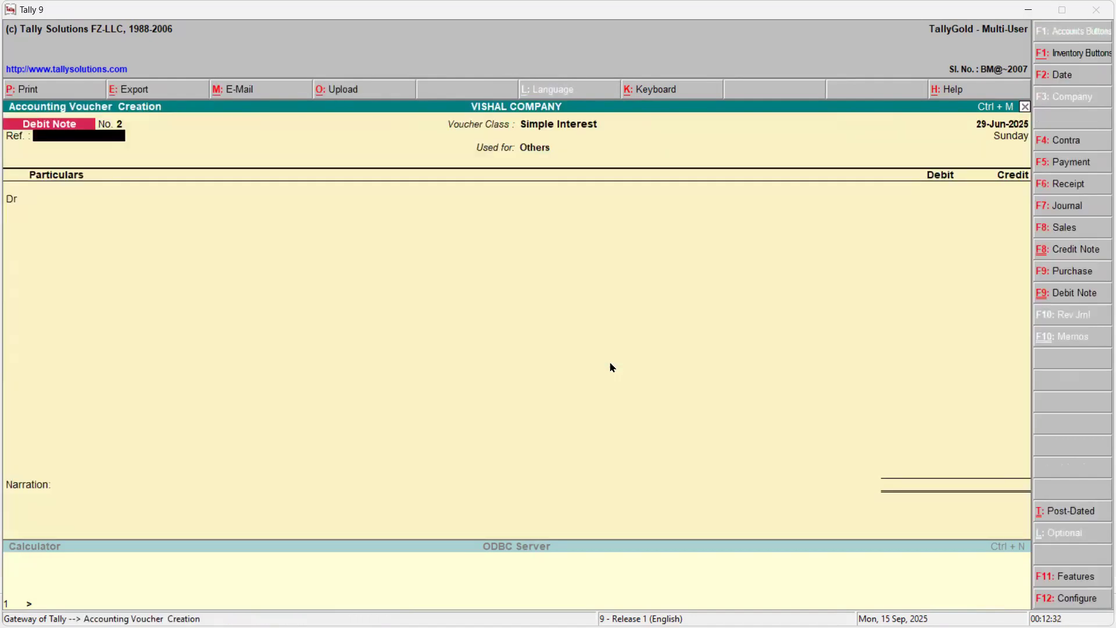
key("Return")
key("Return")
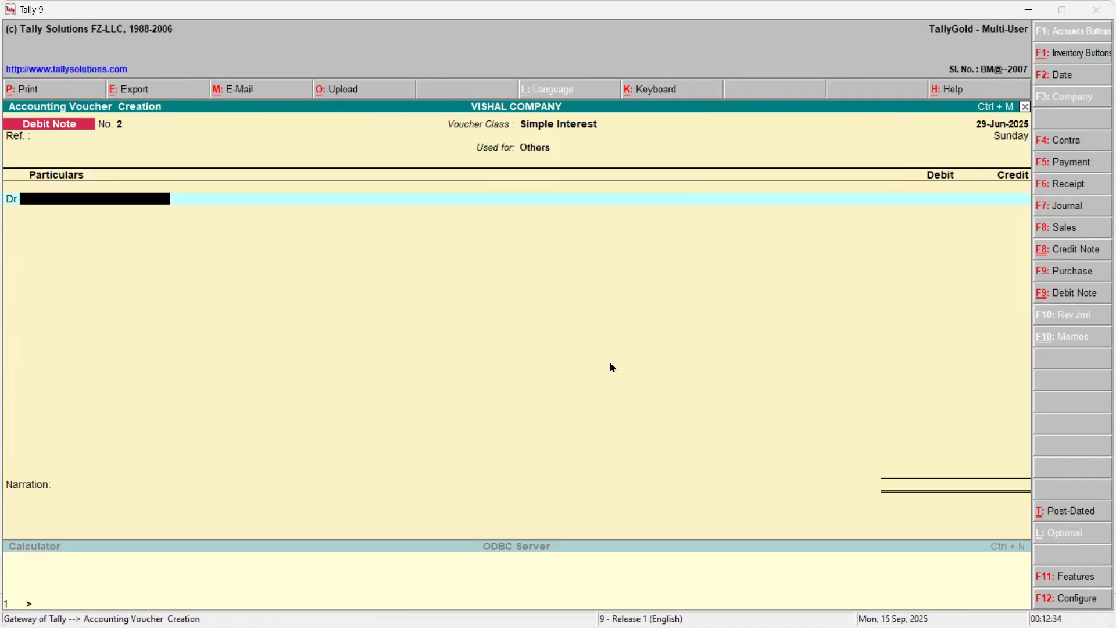
type("x")
key("Return")
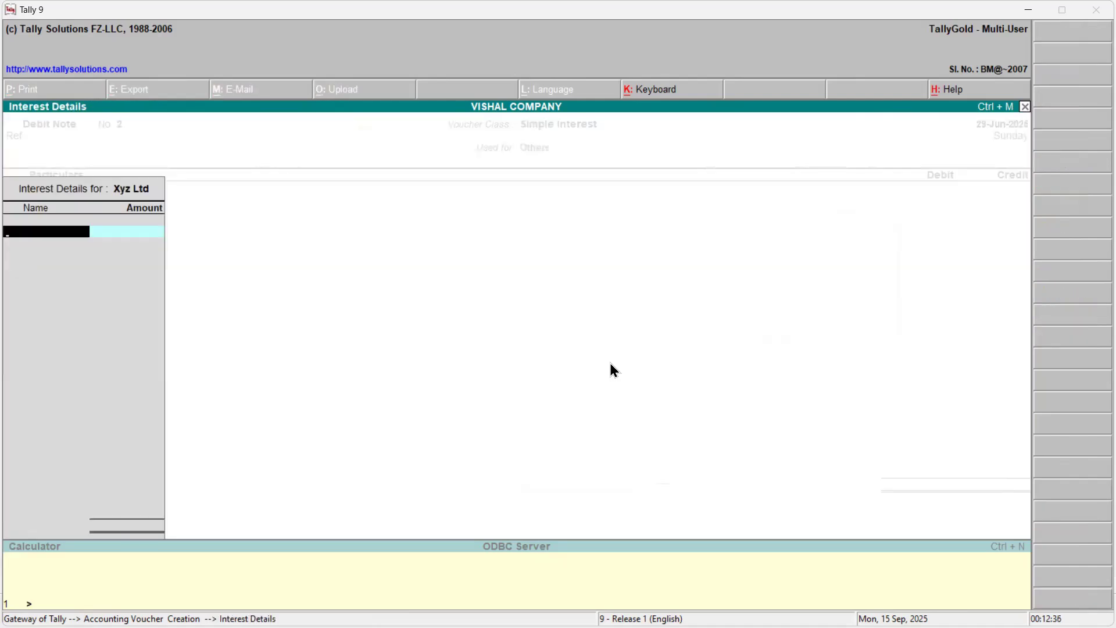
key("Escape")
key("Escape")
key("Escape")
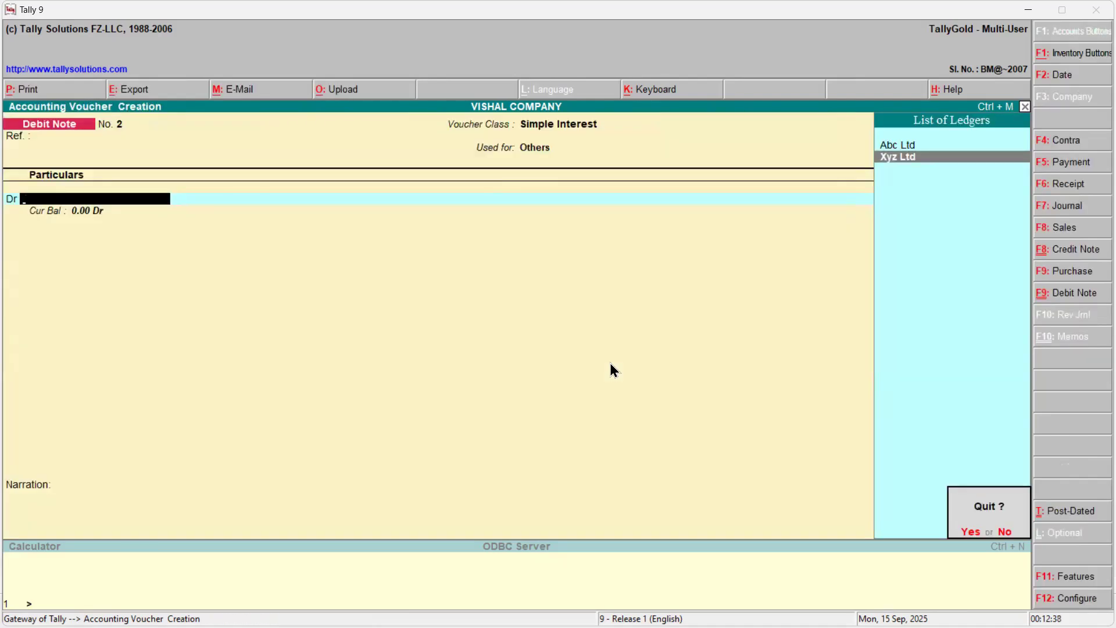
key("Return")
- Open the Ledger Interest report for Xyz Ltd from the interest calculation statements
key("d")
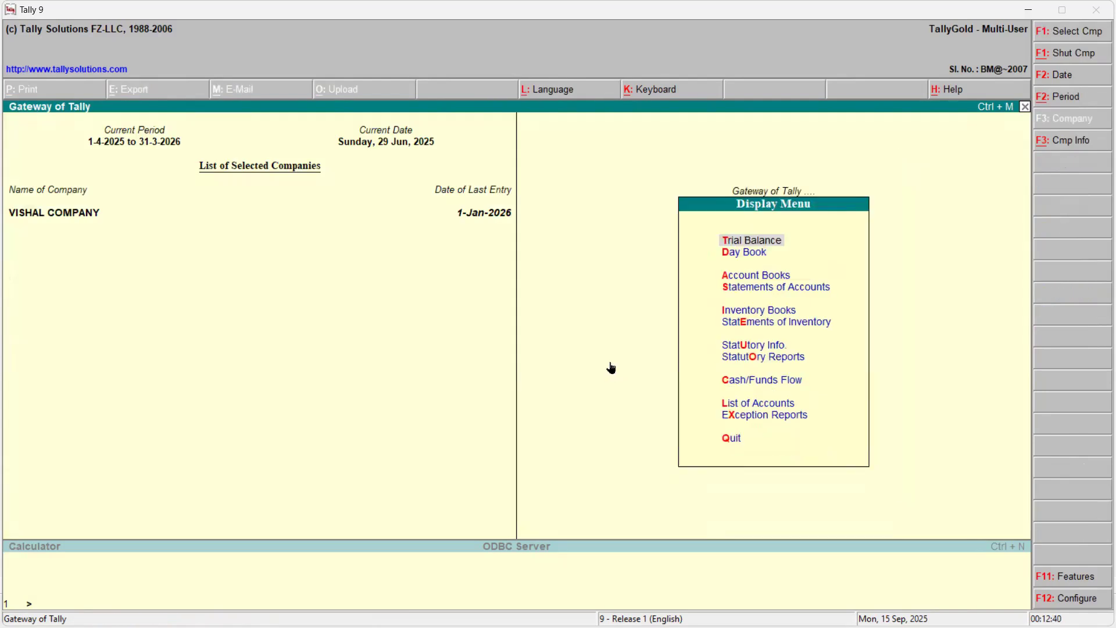
key("s")
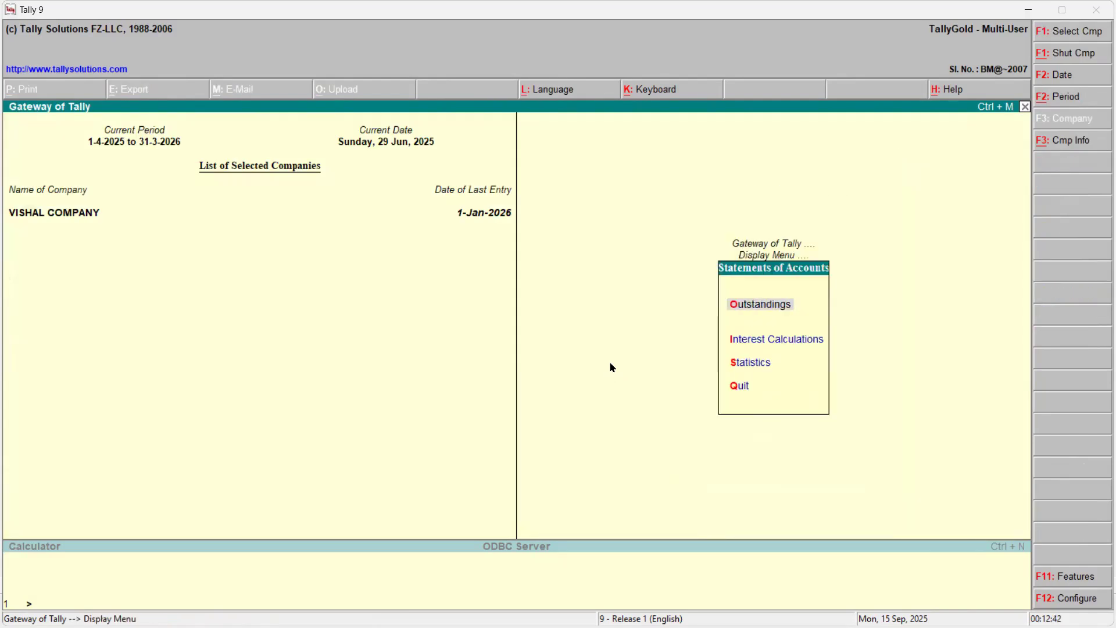
key("Down")
key("Return")
key("Down")
key("Down")
key("Return")
key("Return")
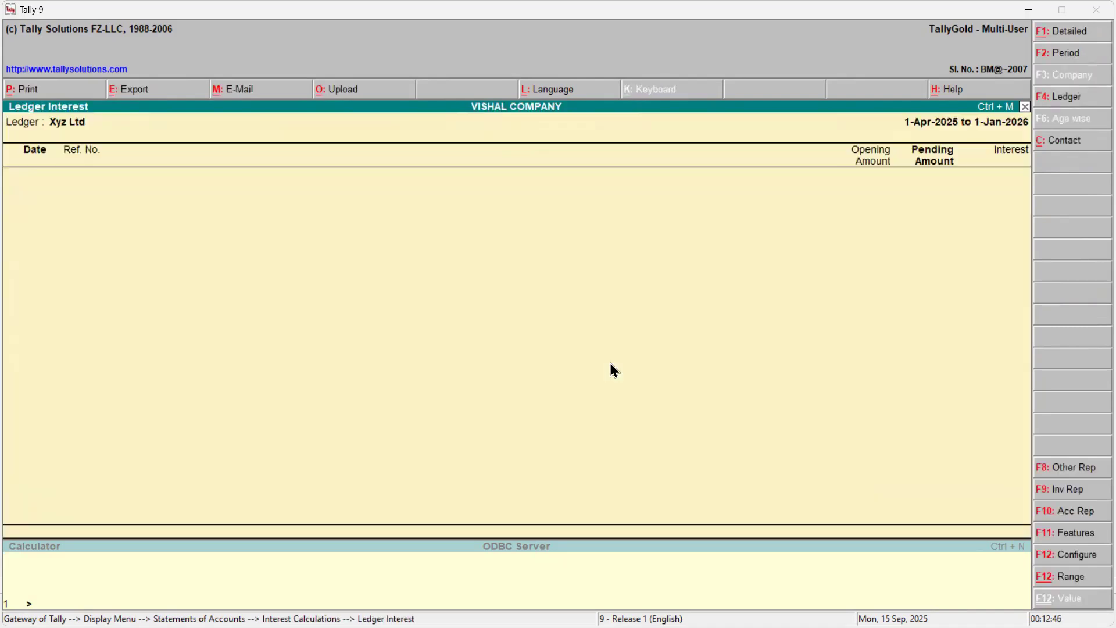
- Limit Xyz Ltd's interest report to the period from 1-4-2025 to 31-5-2025
key("F2")
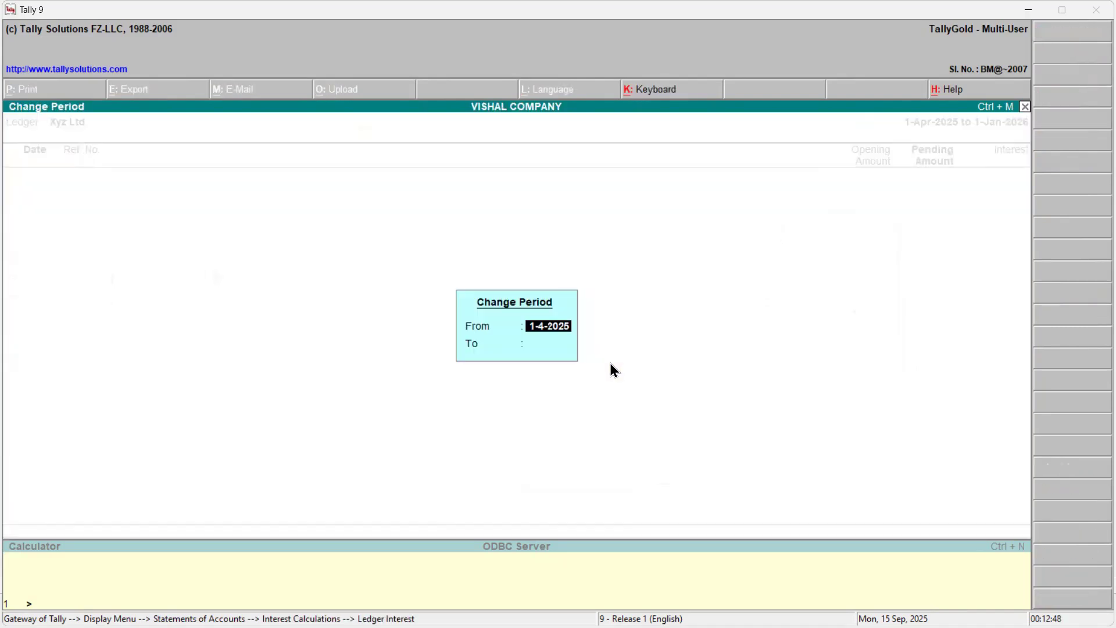
key("Return")
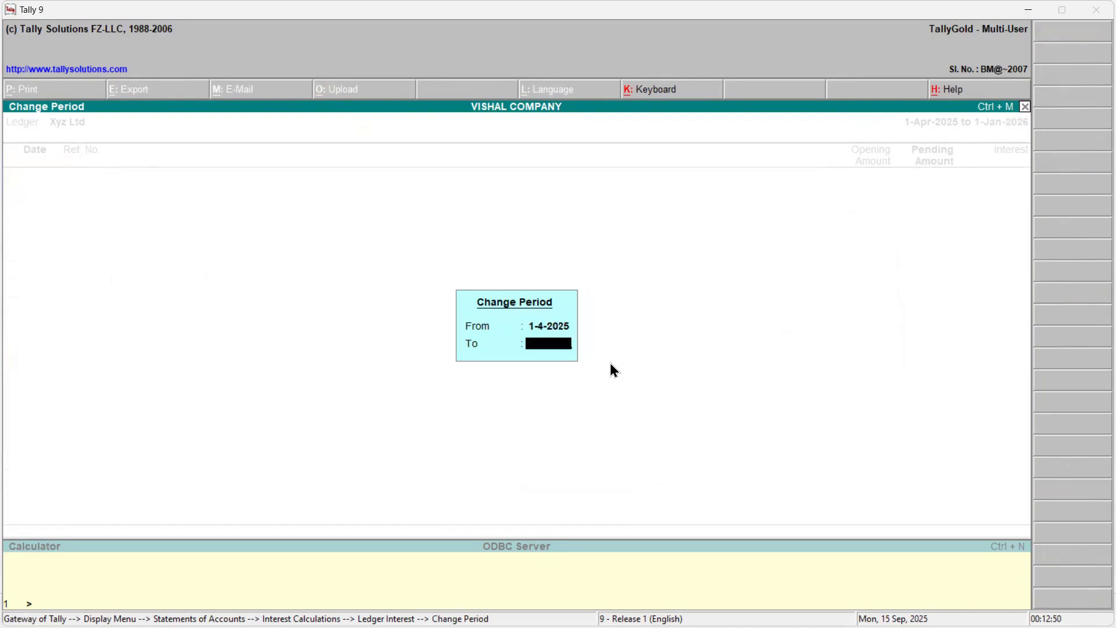
type("29-")
key("BackSpace")
key("BackSpace")
key("BackSpace")
type("31-5")
key("Return")
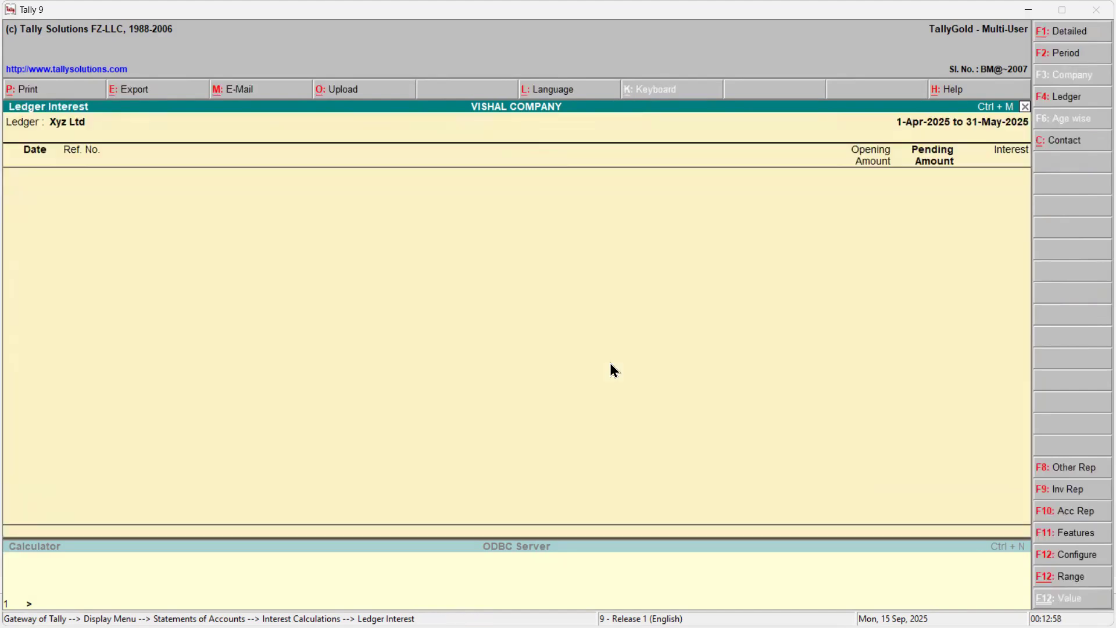
- Set the report period to 1-1-2026 through 31-5-2026 and show the interest breakdown for the bill Sales-Xyz-001
key("F2")
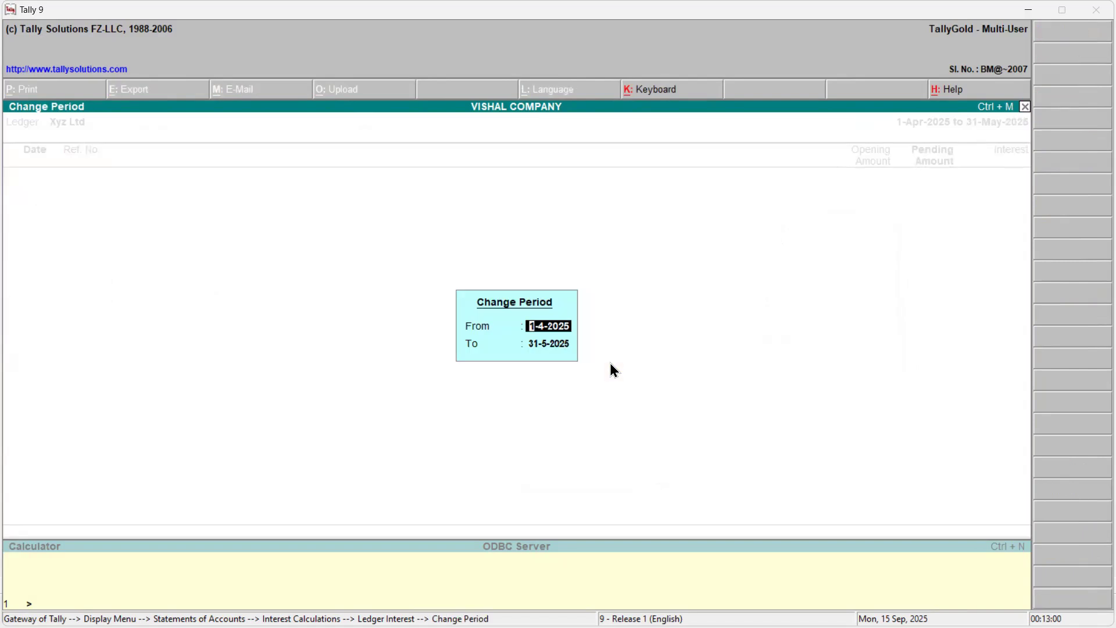
type("1-1")
key("Return")
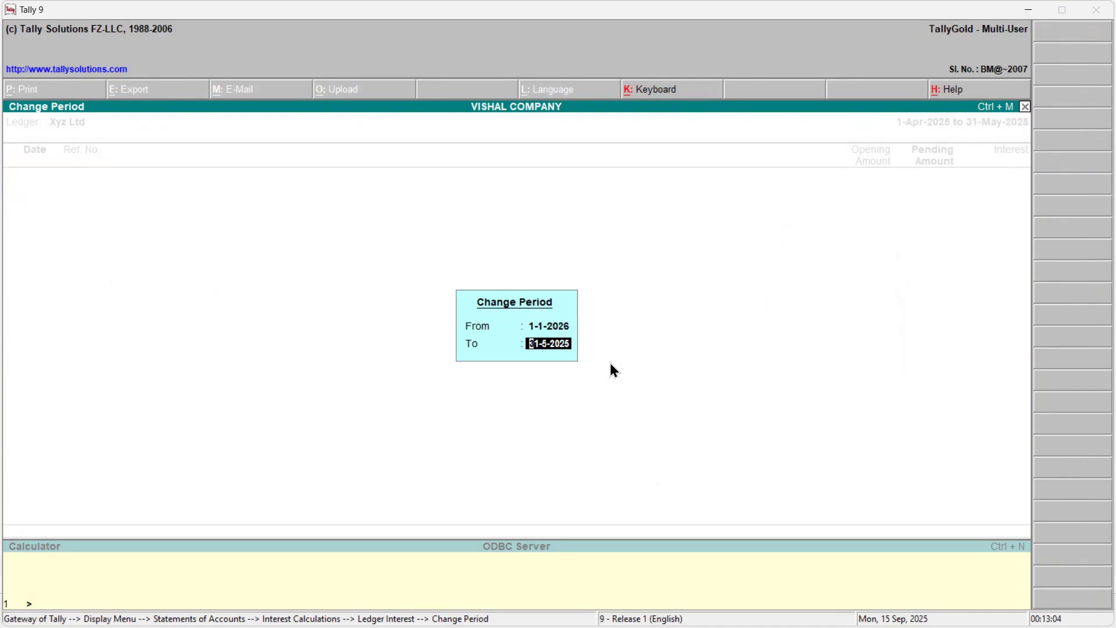
type("31-5")
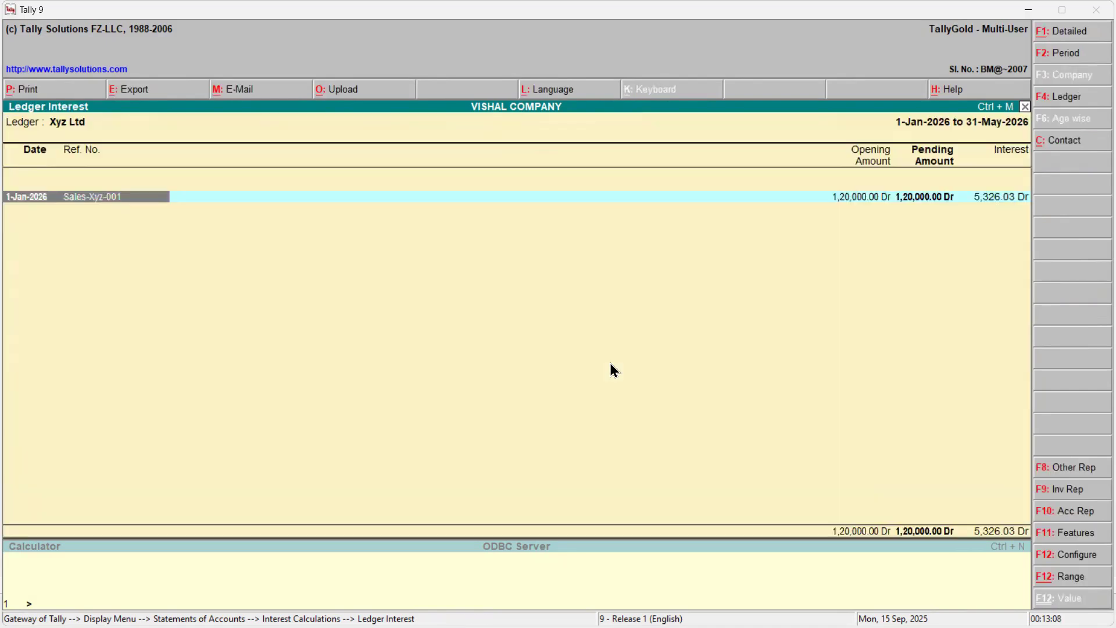
key("shift+Return")
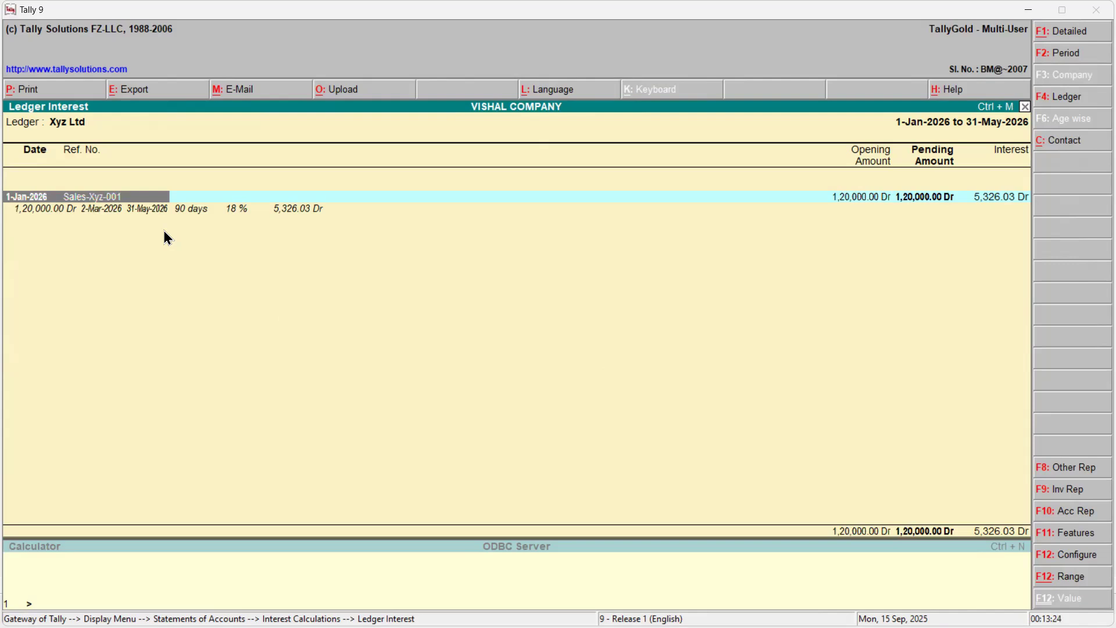
- Extend the interest report period to 30-6-2026, check Xyz Ltd's interest, and leave the report
key("F2")
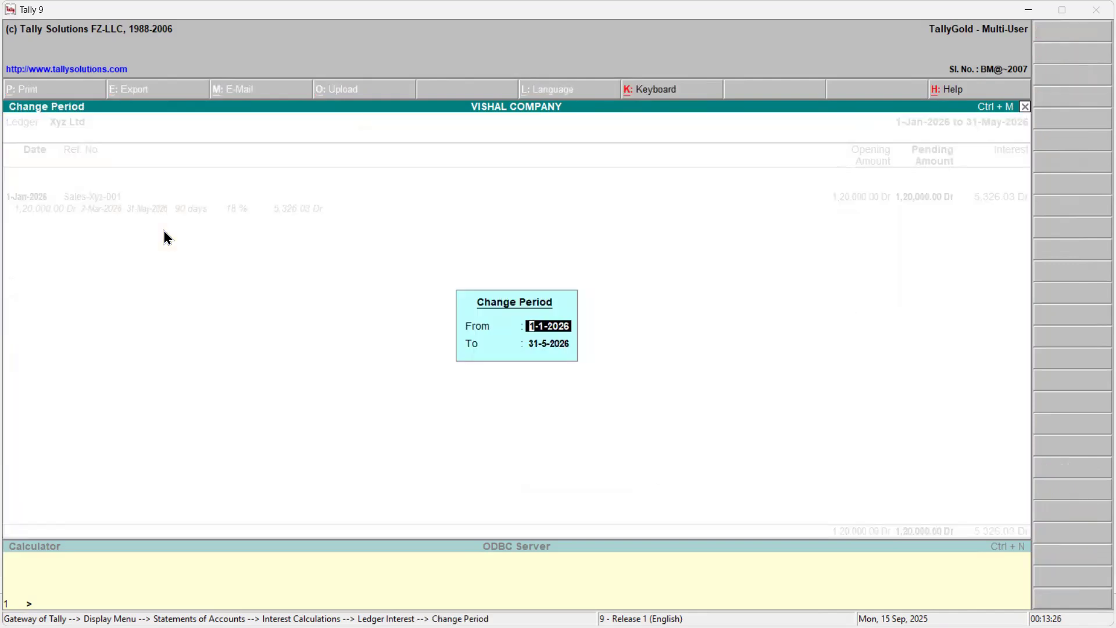
key("Return")
type("30-6")
key("Return")
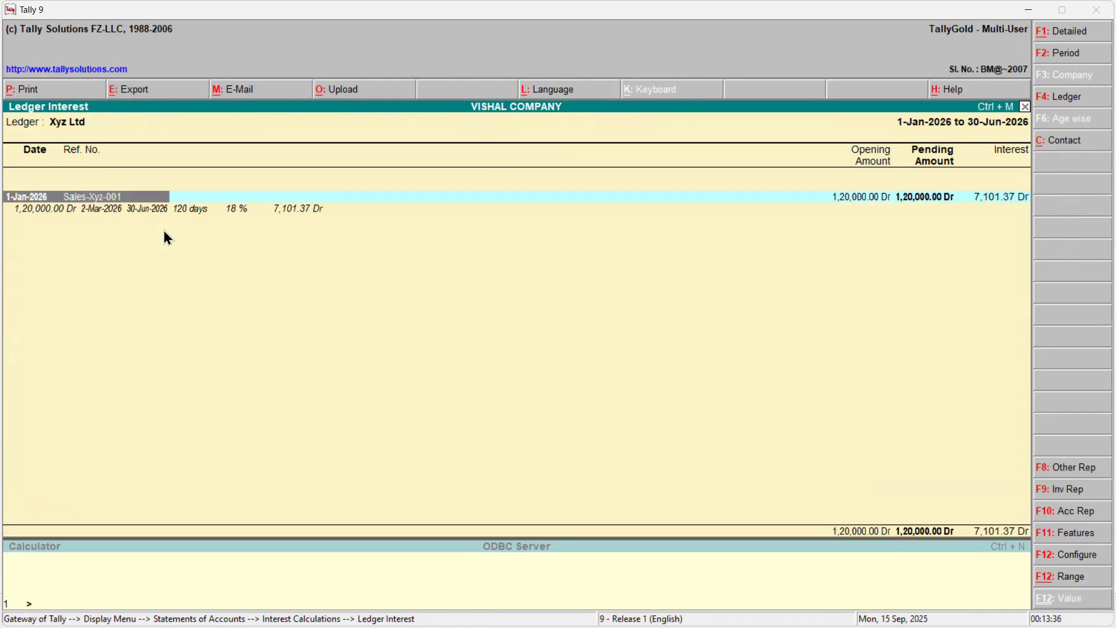
key("Escape")
key("Escape")
key("Escape")
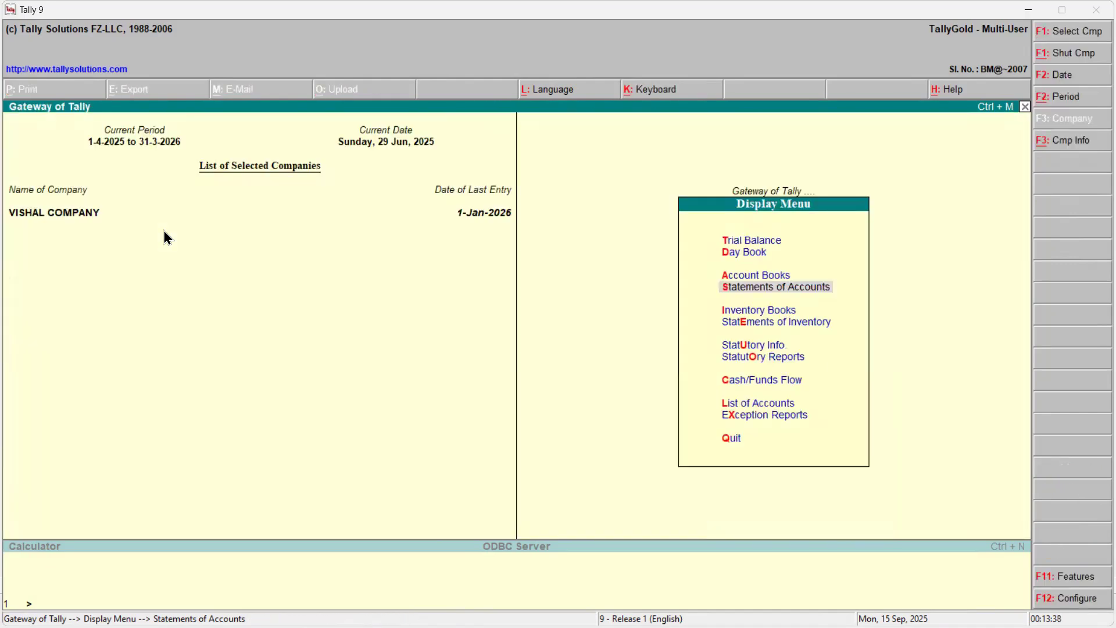
key("Escape")
- Start a debit note voucher with the Simple Interest class and date it 30-6-2025
key("v")
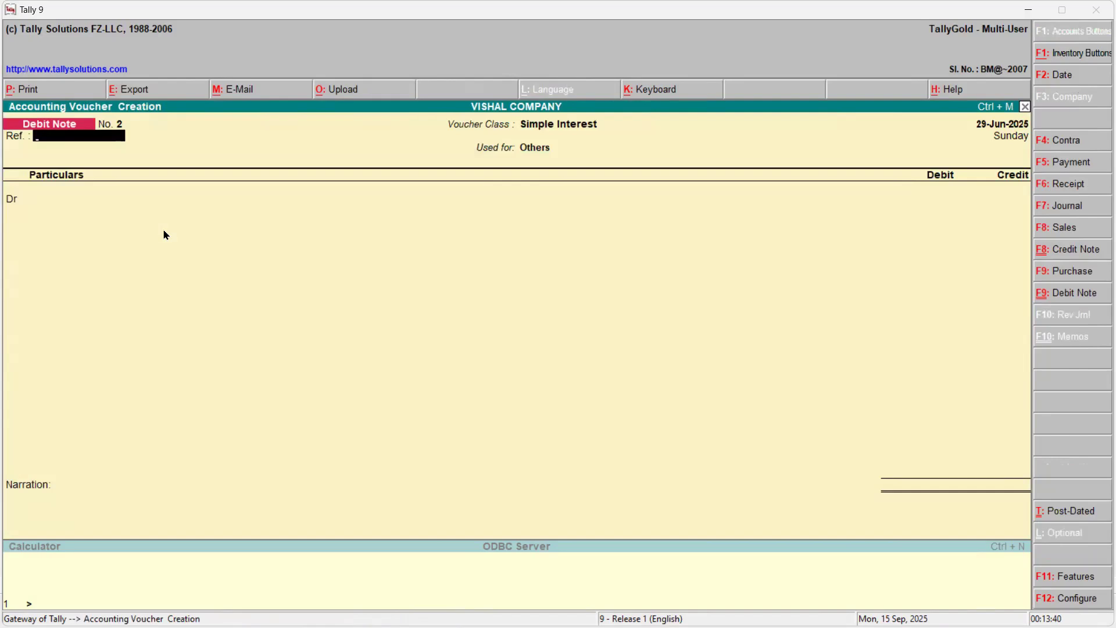
key("ctrl+F9")
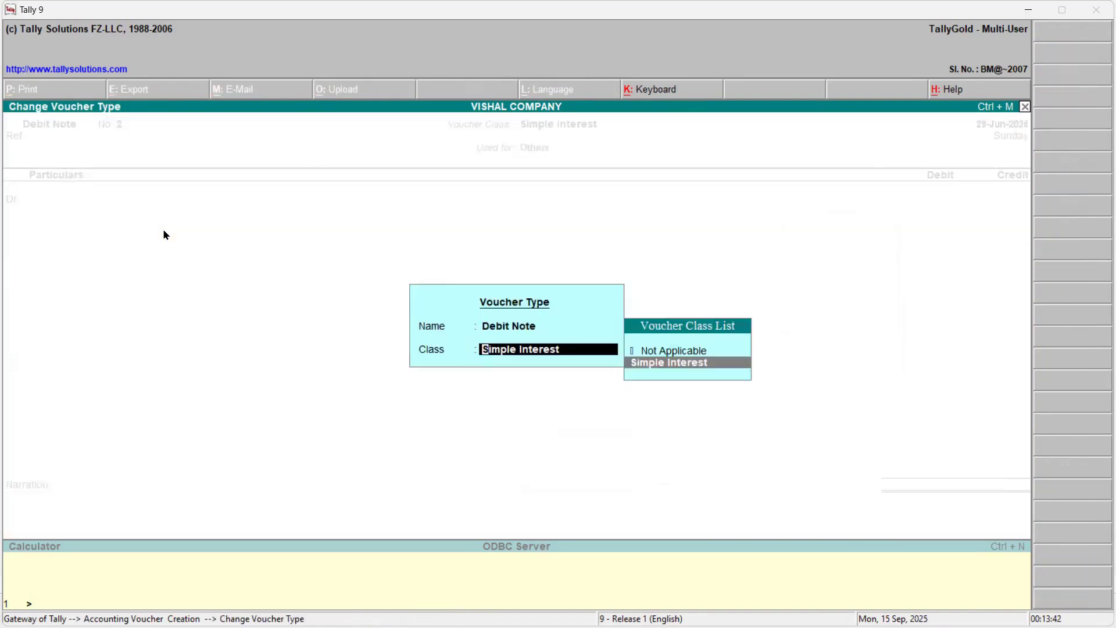
key("Return")
key("F2")
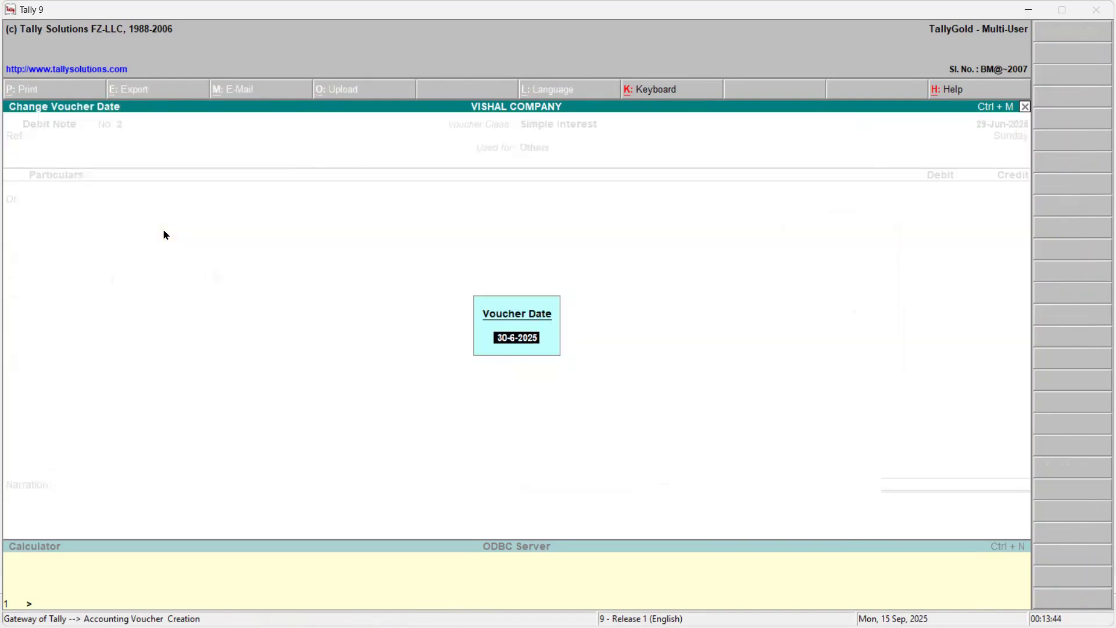
key("Return")
key("Return")
key("Return")
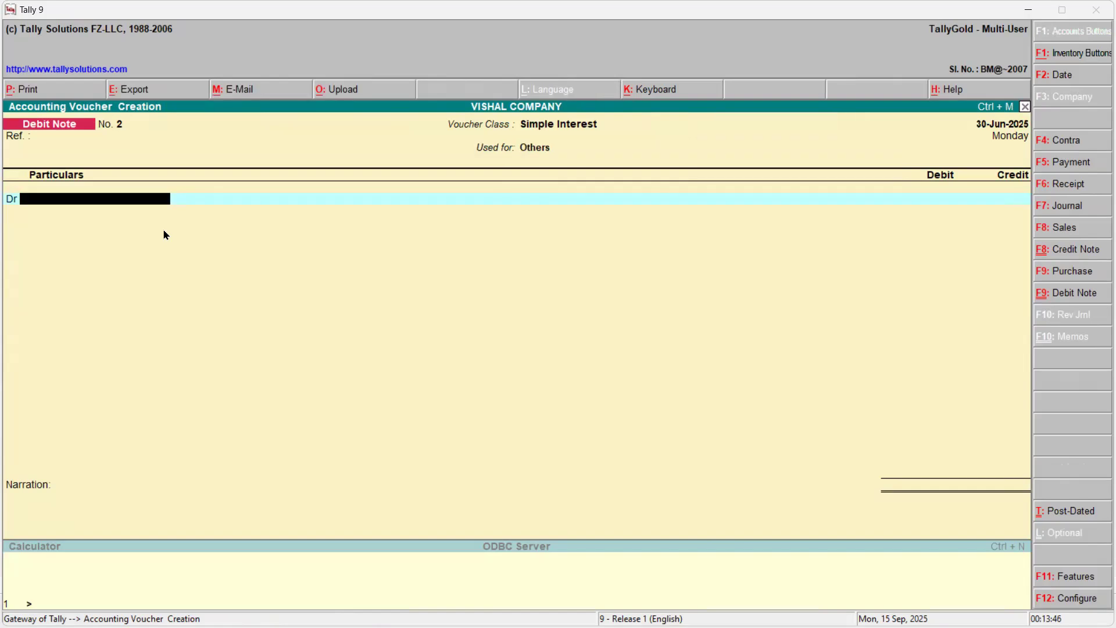
- Try Xyz Ltd as the debit ledger up to its interest details, and quit the voucher without saving
type("x")
key("Return")
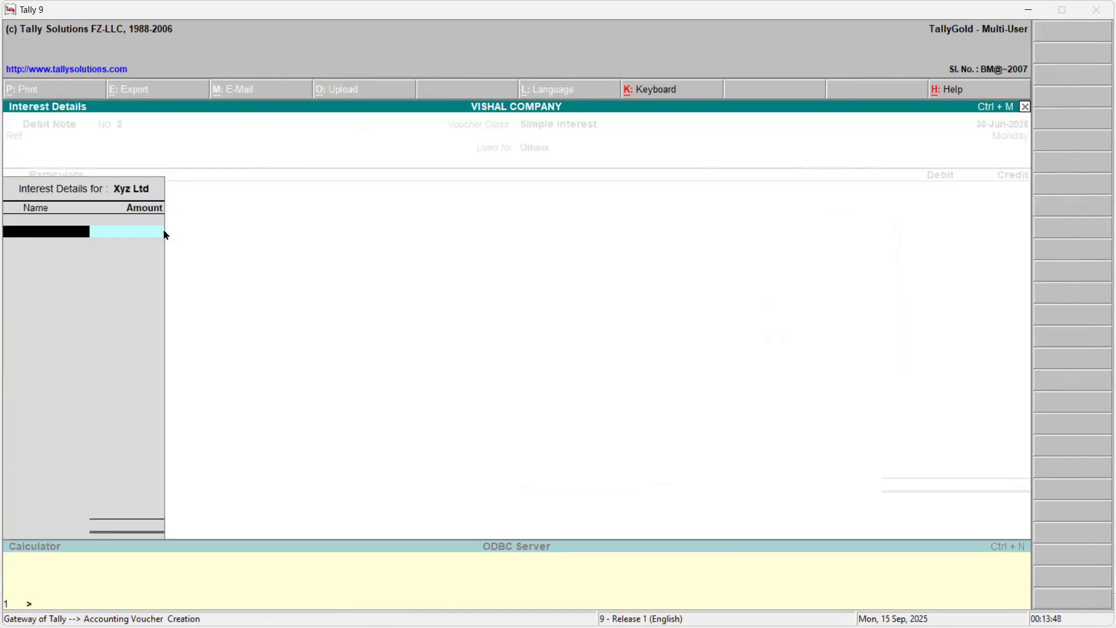
key("Escape")
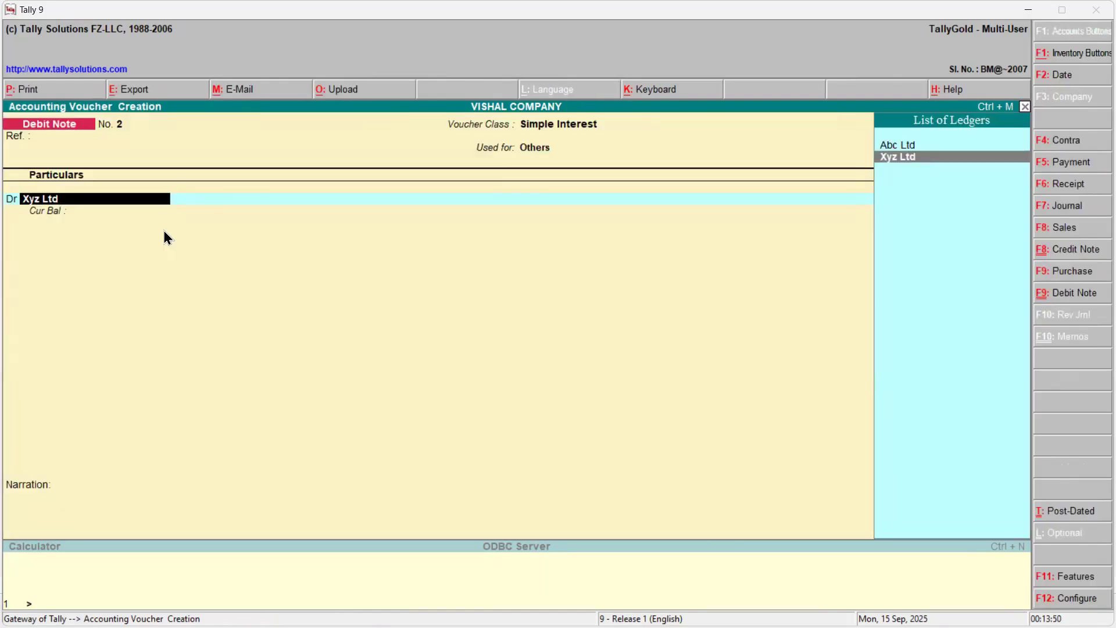
key("Up")
key("Escape")
key("Escape")
key("y")
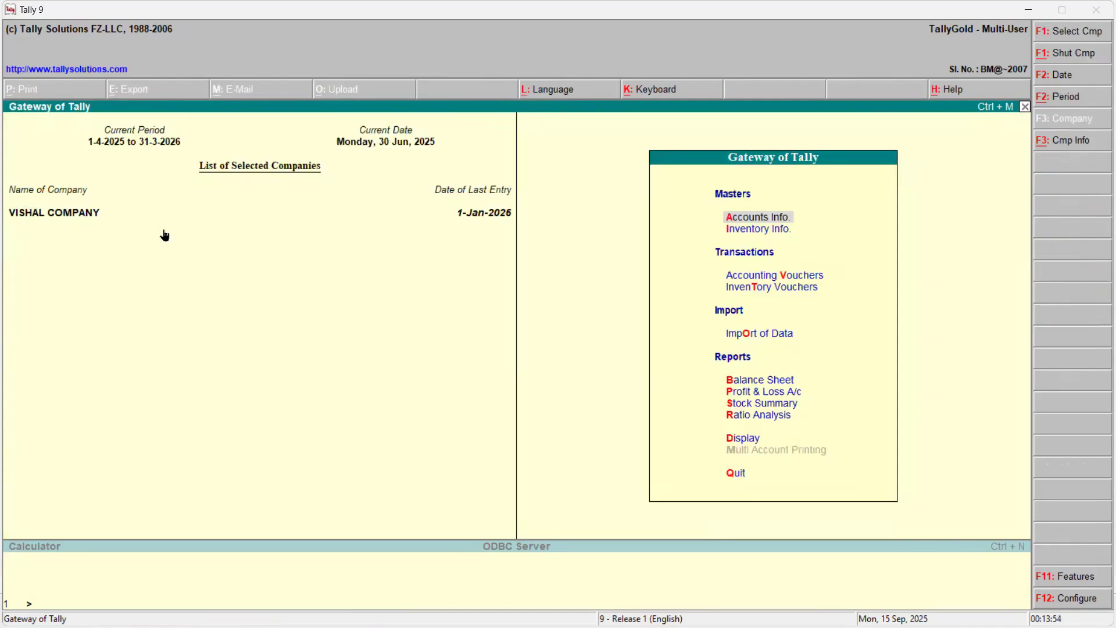
- Open the Day Book for 1-1-2026
key("d")
key("y")
key("F2")
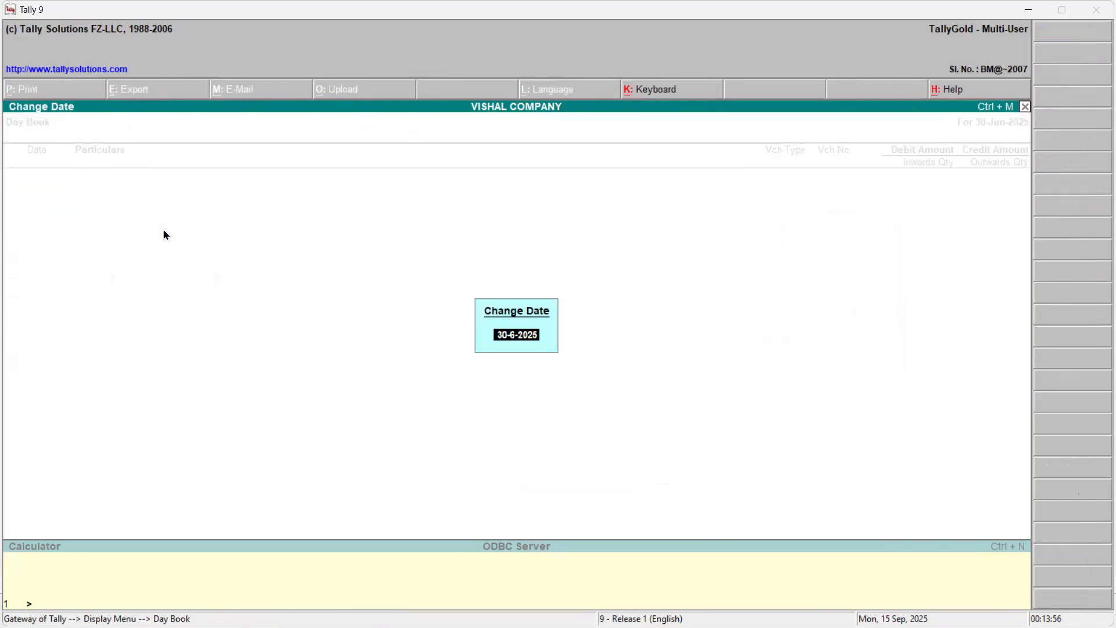
type("1-1")
key("Return")
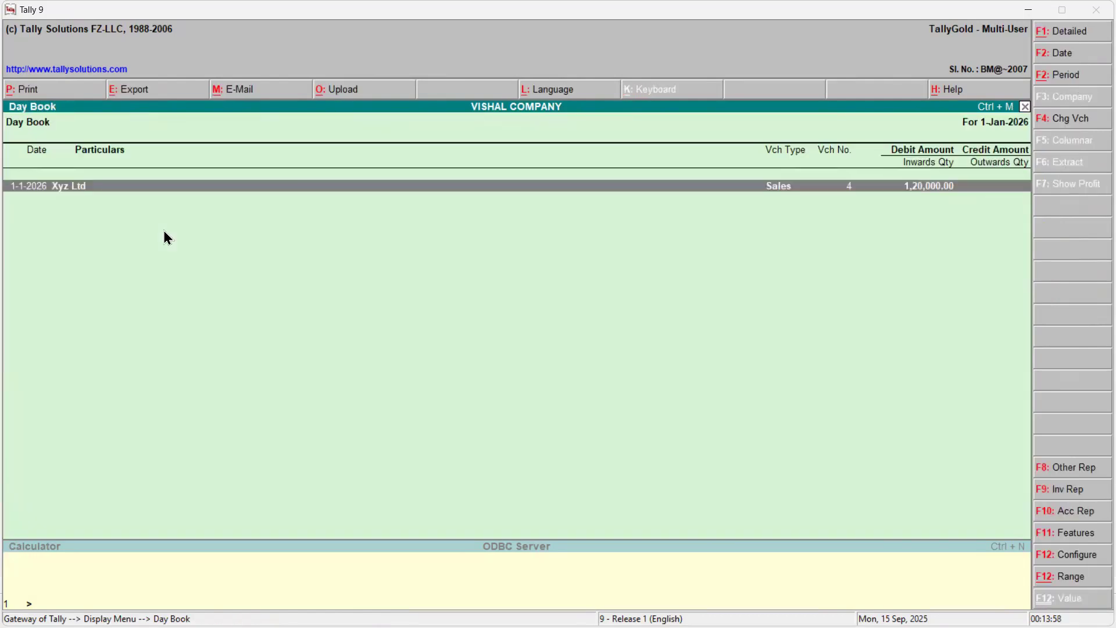
- Check the date and party in Xyz Ltd's sales voucher, and leave it and the Day Book without changes
key("Return")
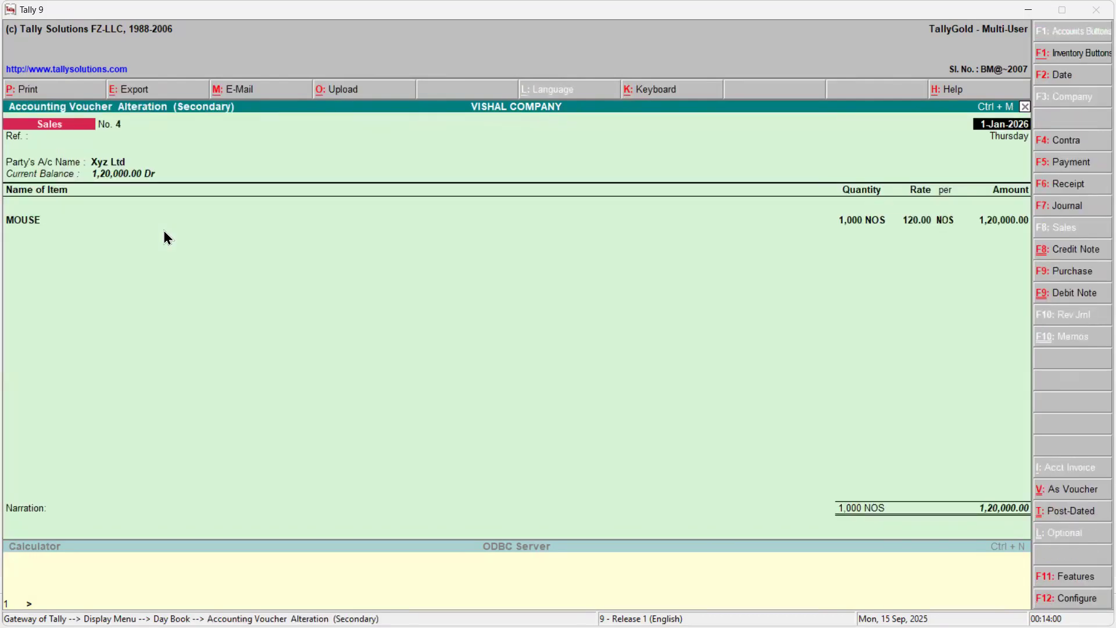
key("Return")
key("Return")
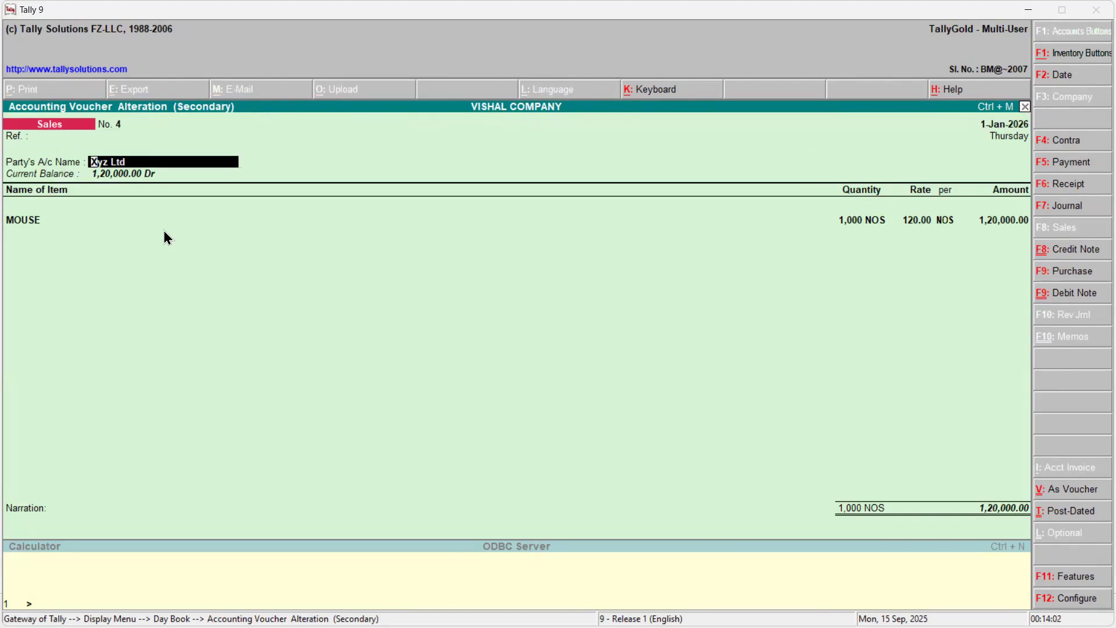
key("Return")
key("Escape")
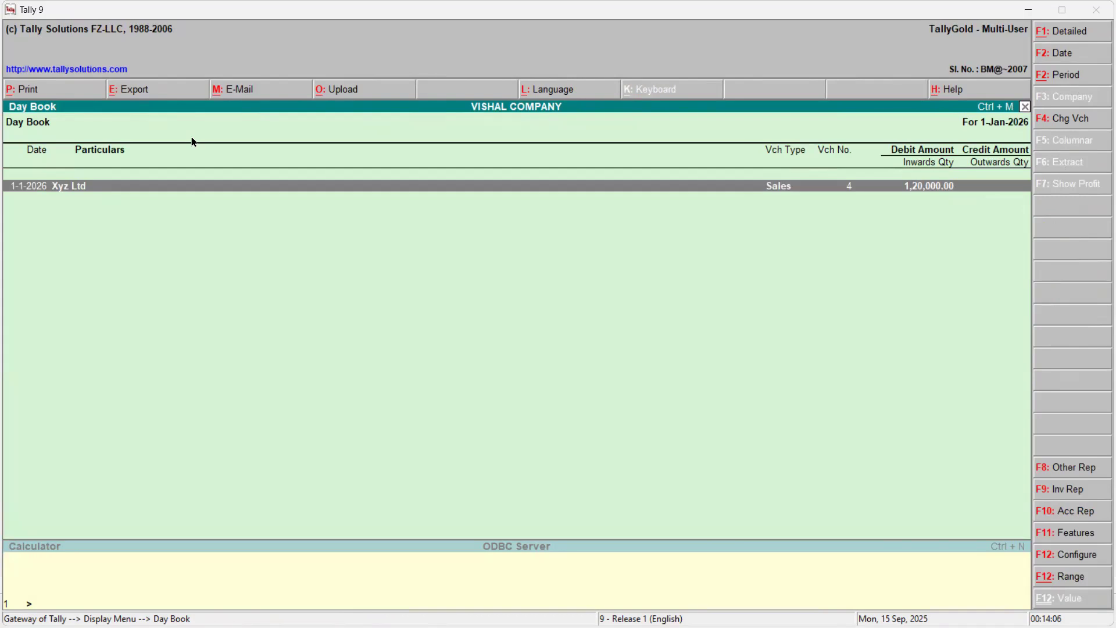
key("Escape")
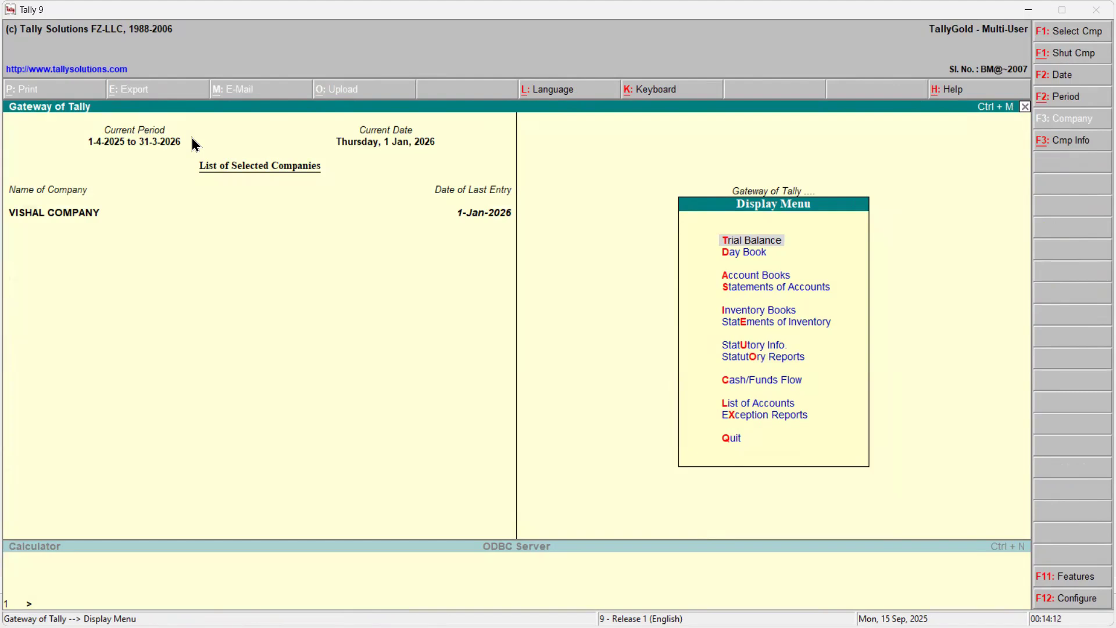
key("Escape")
- Try another Simple Interest debit note, this time changing its date from the sales date to 30-6-2025, and quit it without saving
key("v")
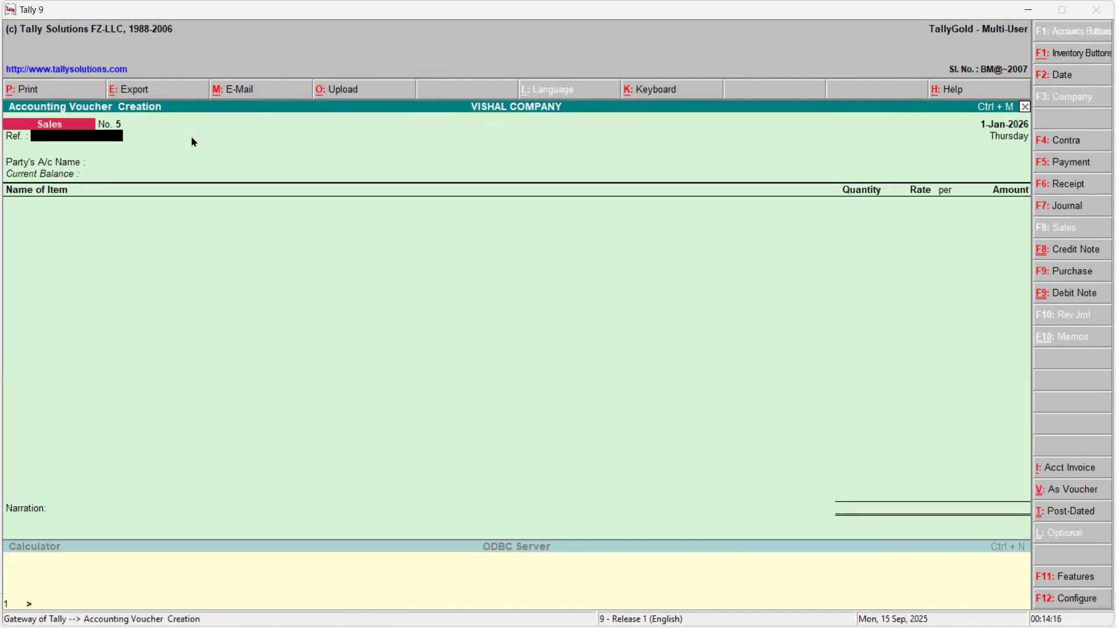
key("ctrl+F9")
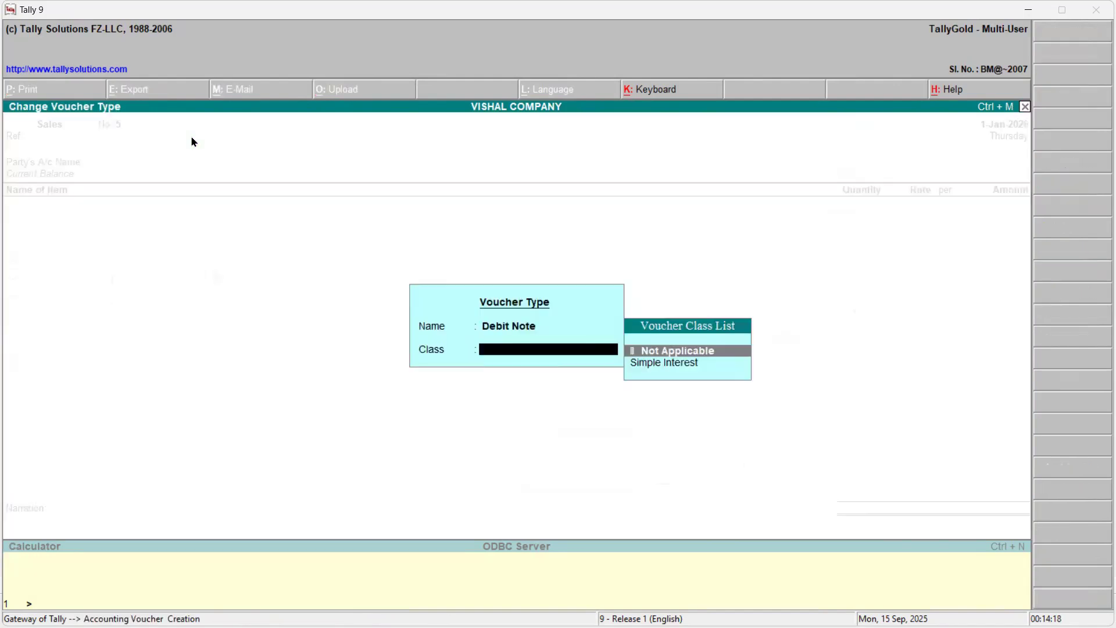
key("Down")
key("Return")
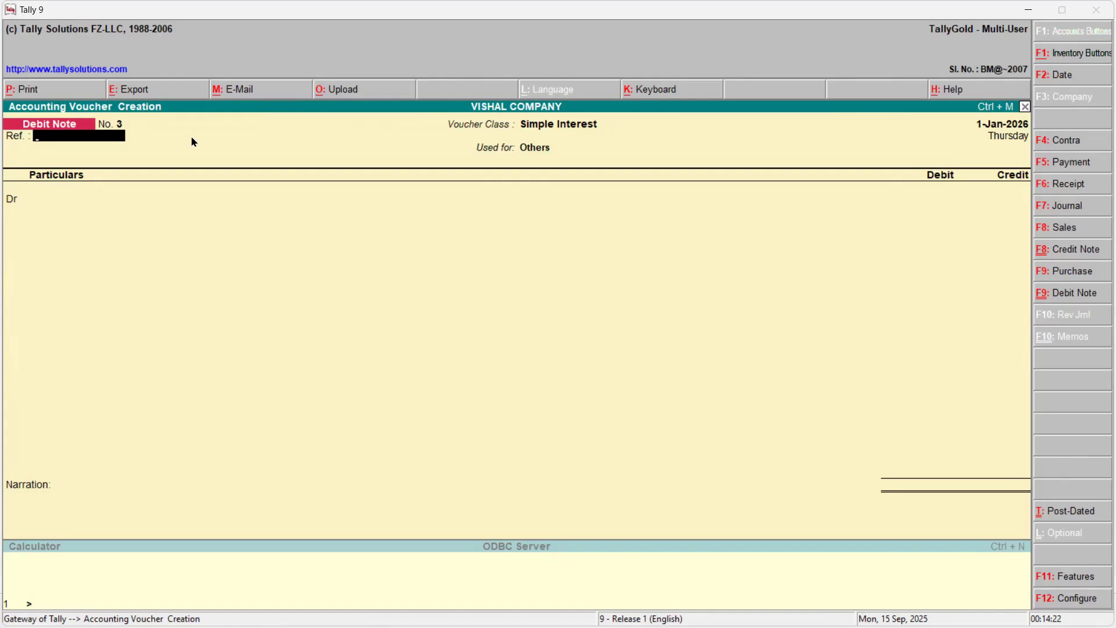
key("F2")
type("30-6")
key("Return")
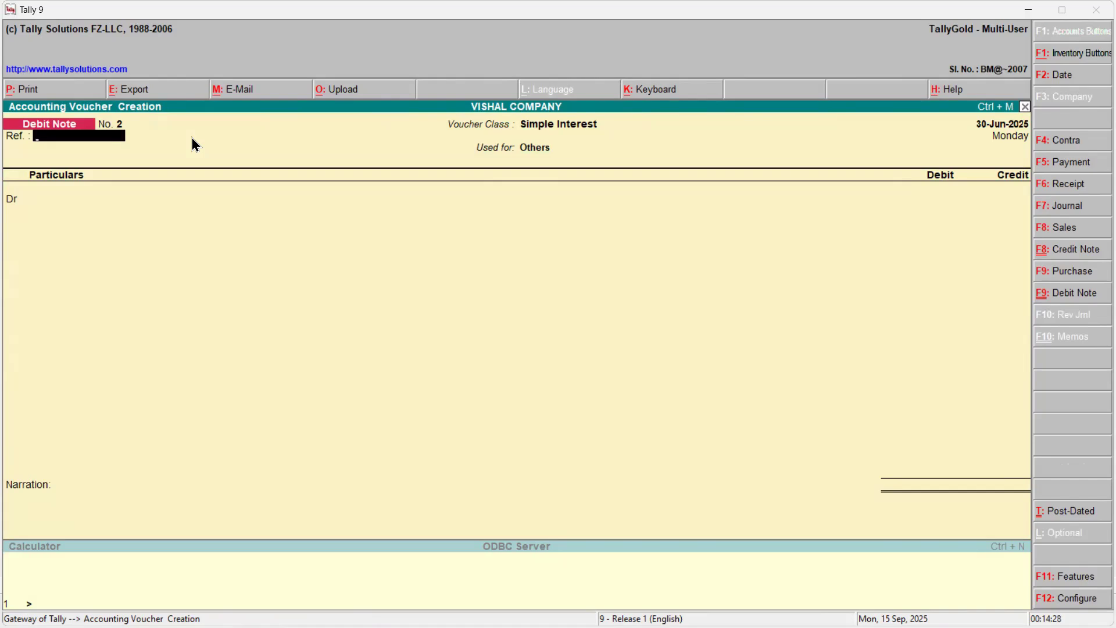
key("Return")
key("Escape")
key("y")
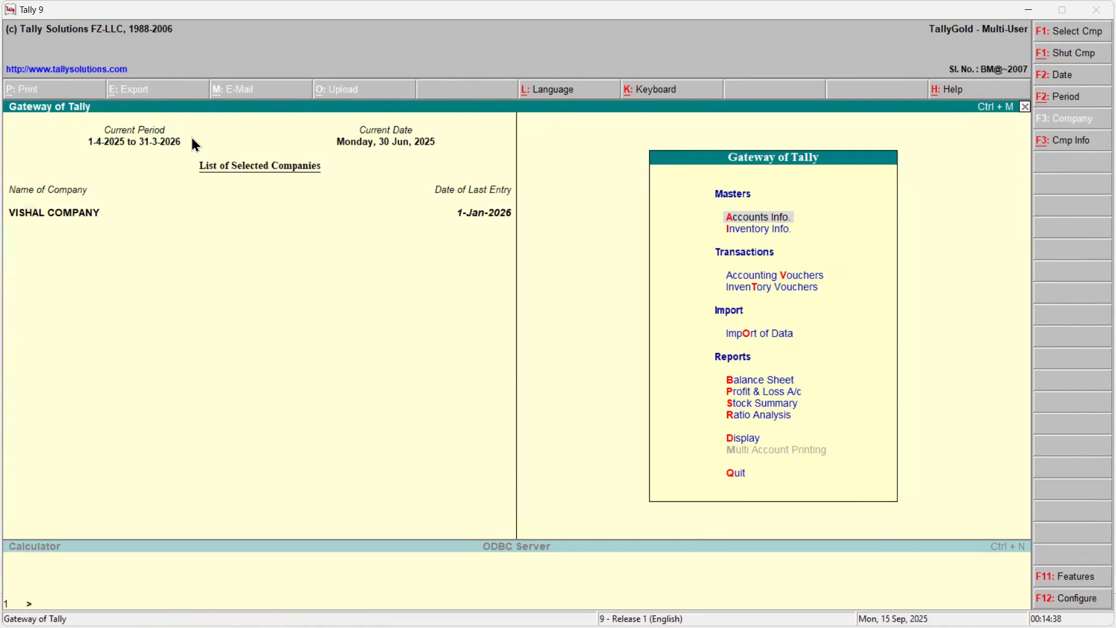
- Open the Day Book for the current date, 30-6-2025
key("d")
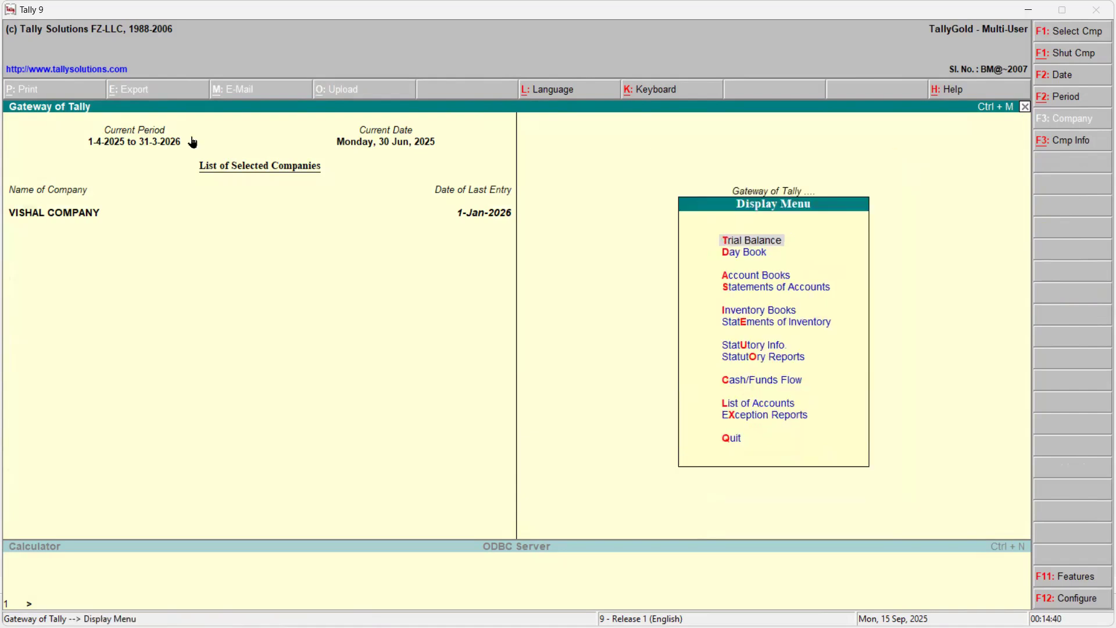
key("d")
key("Escape")
key("Escape")
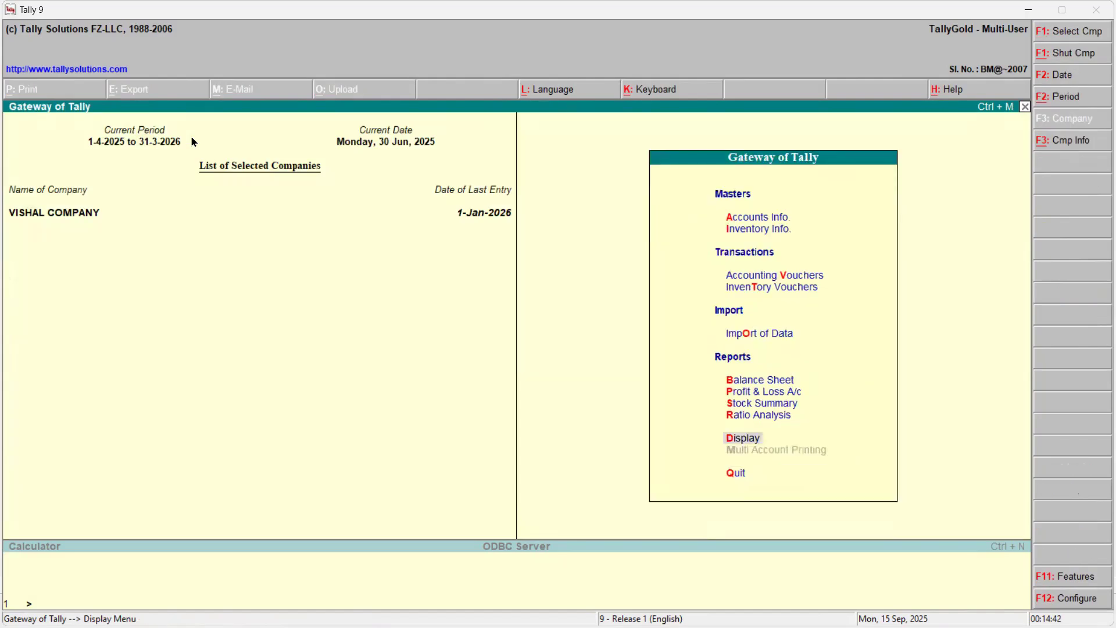
key("Return")
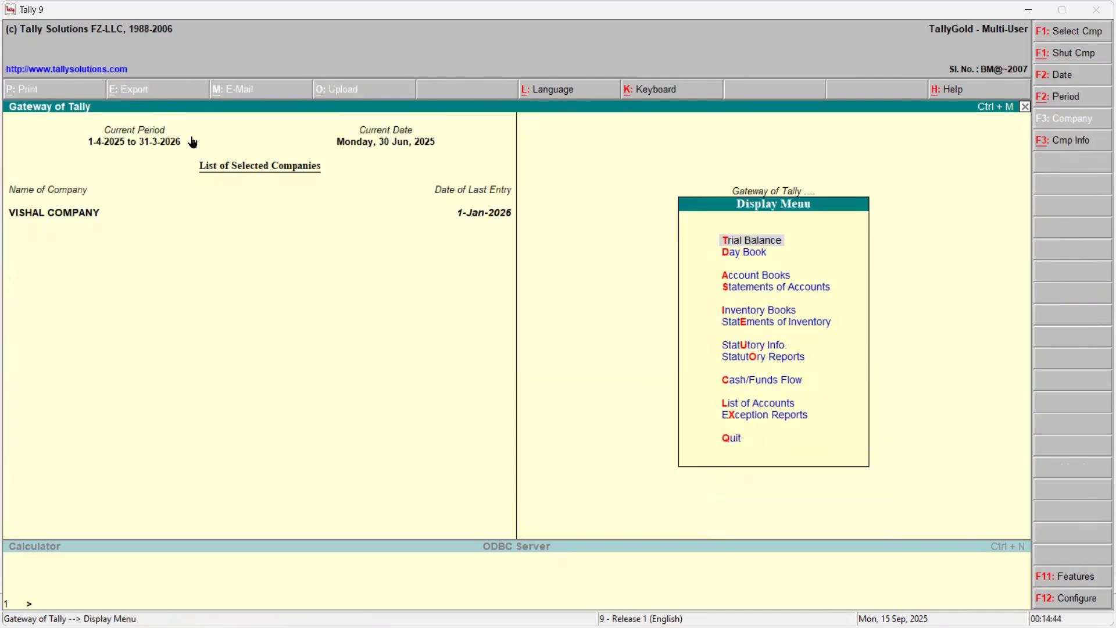
key("d")
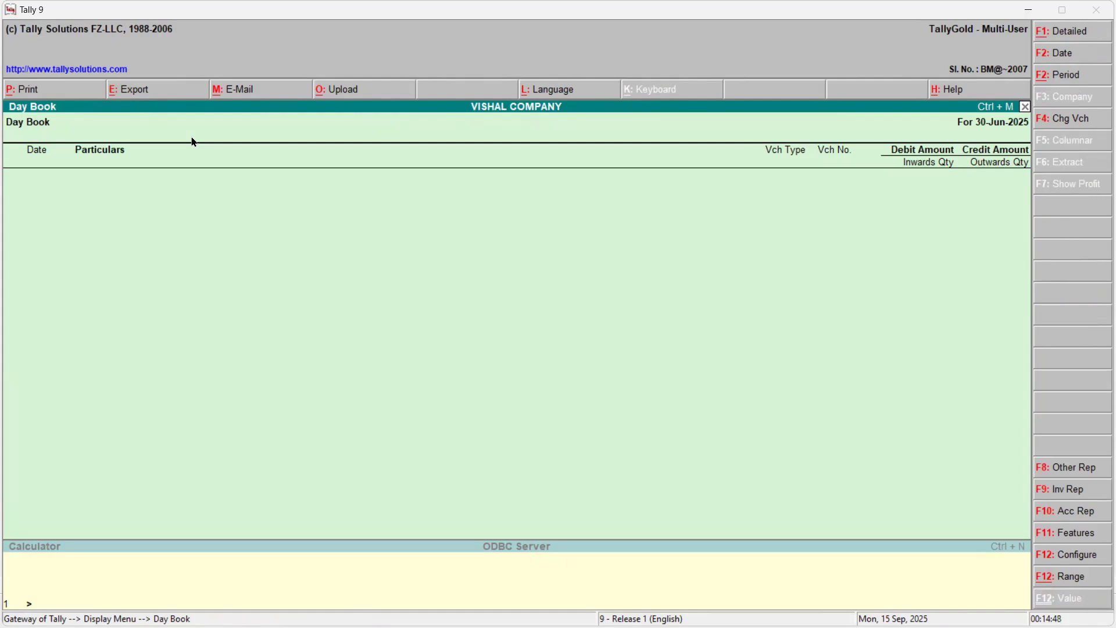
- From the Day Book for 1-1-2026, change the date of Xyz Ltd's sales voucher to 1-4-2025 and save it
key("F2")
type("1")
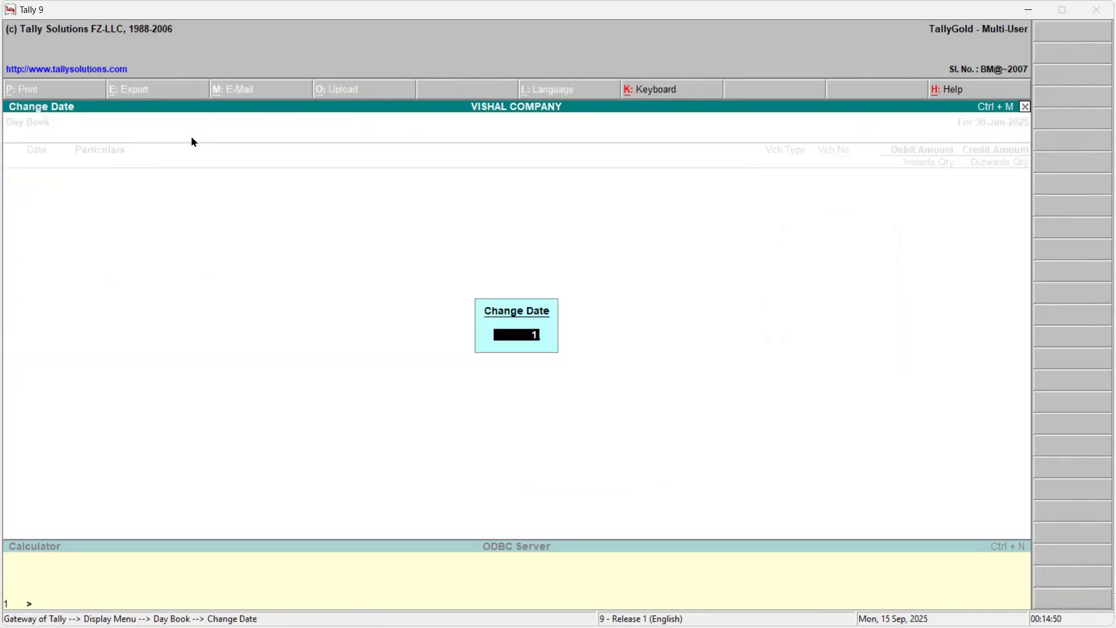
type("-1")
key("Return")
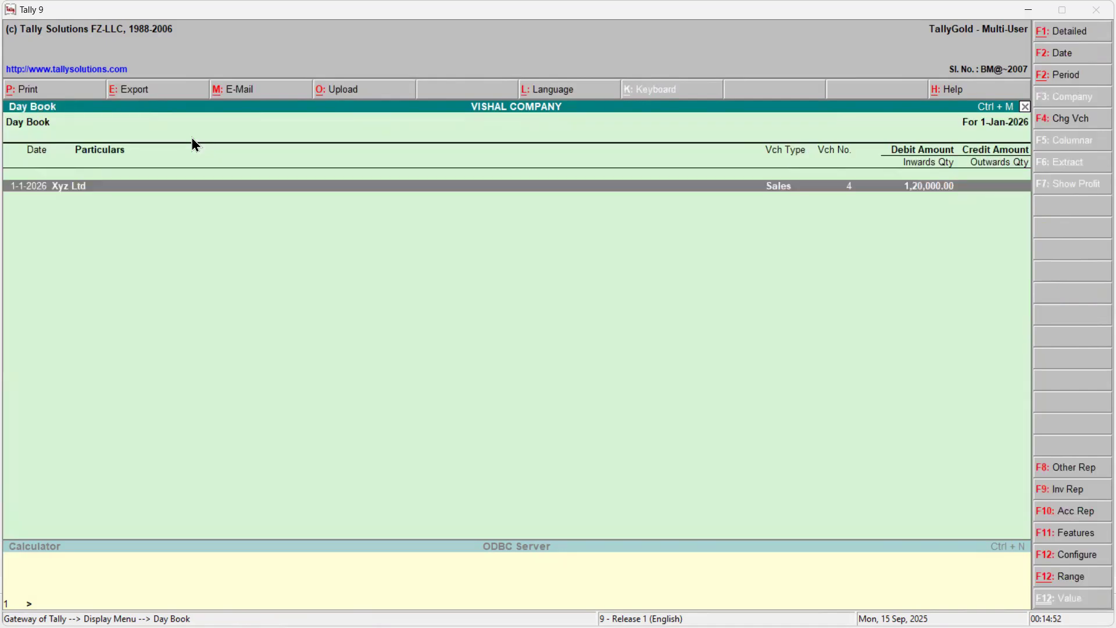
key("Return")
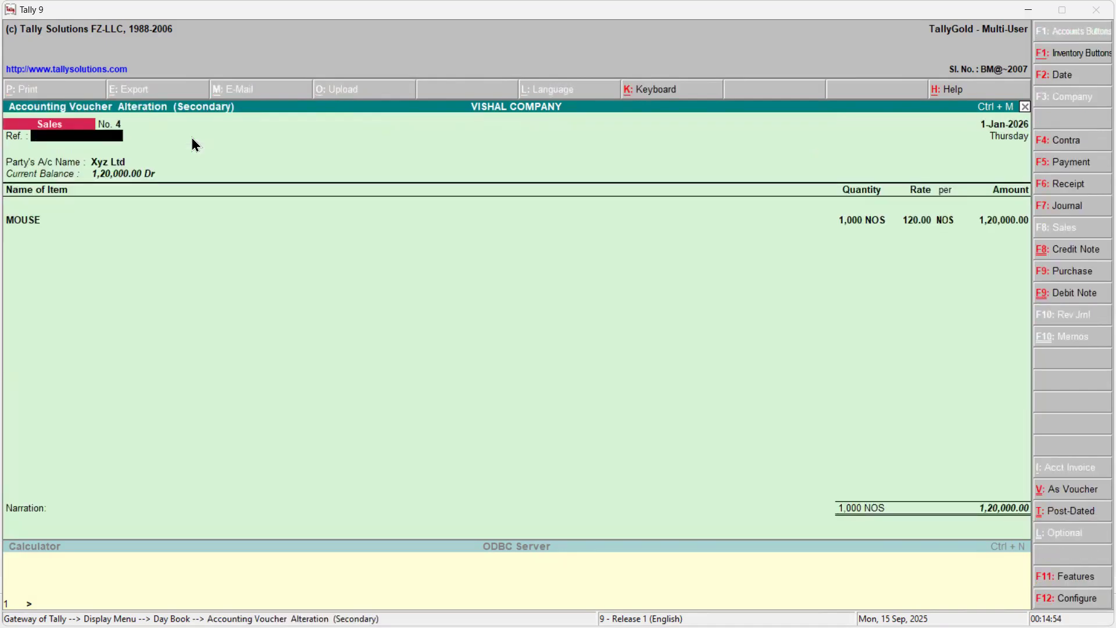
key("F2")
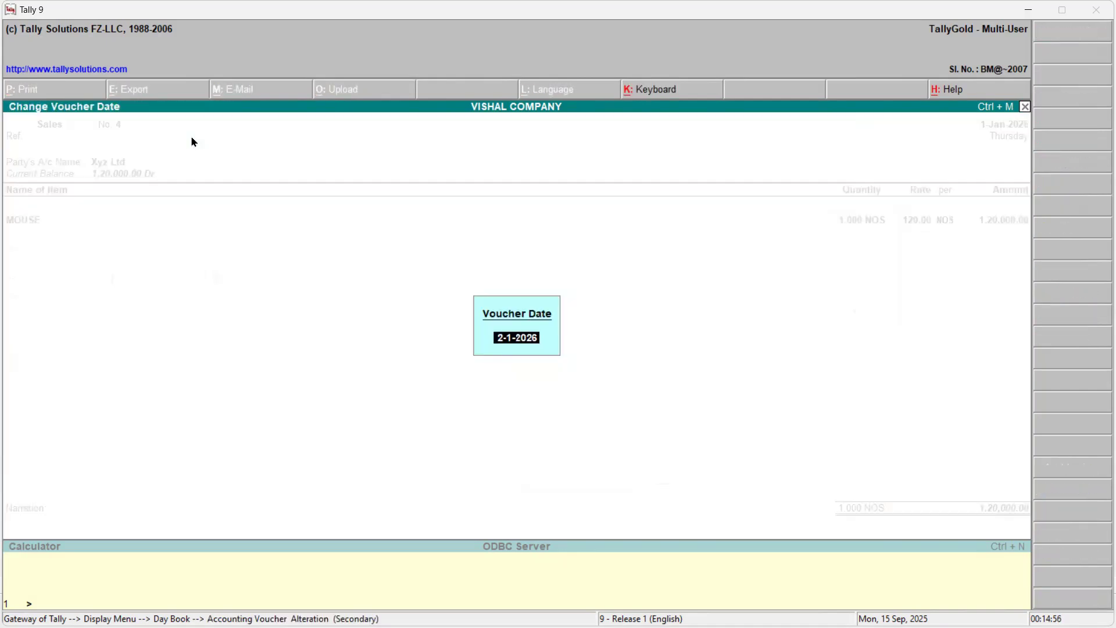
type("1-4")
key("Return")
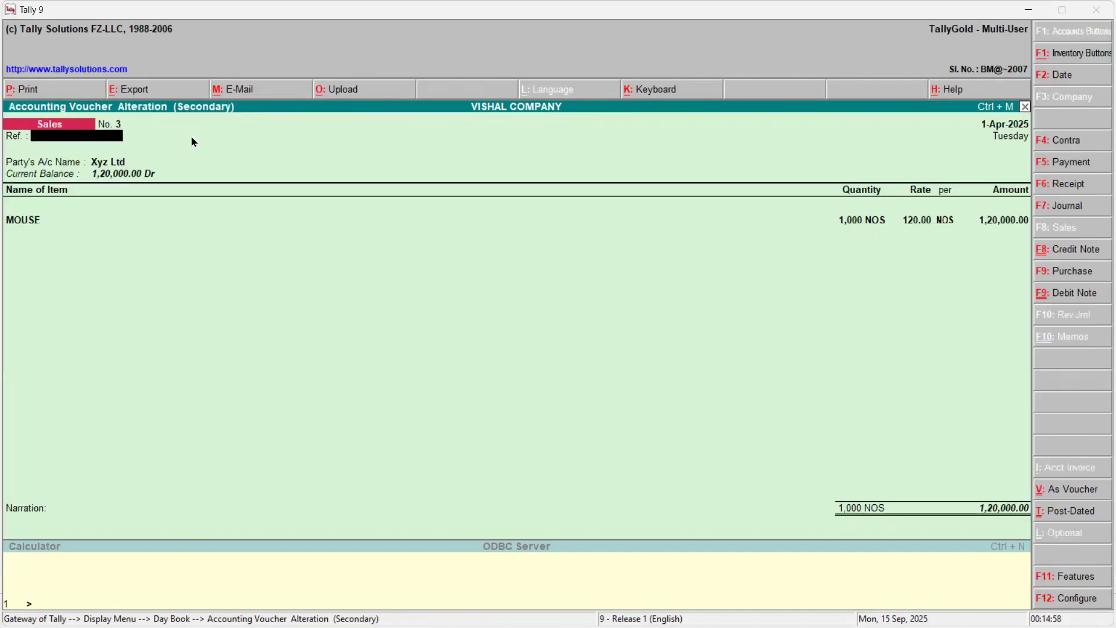
key("ctrl+a")
key("Escape")
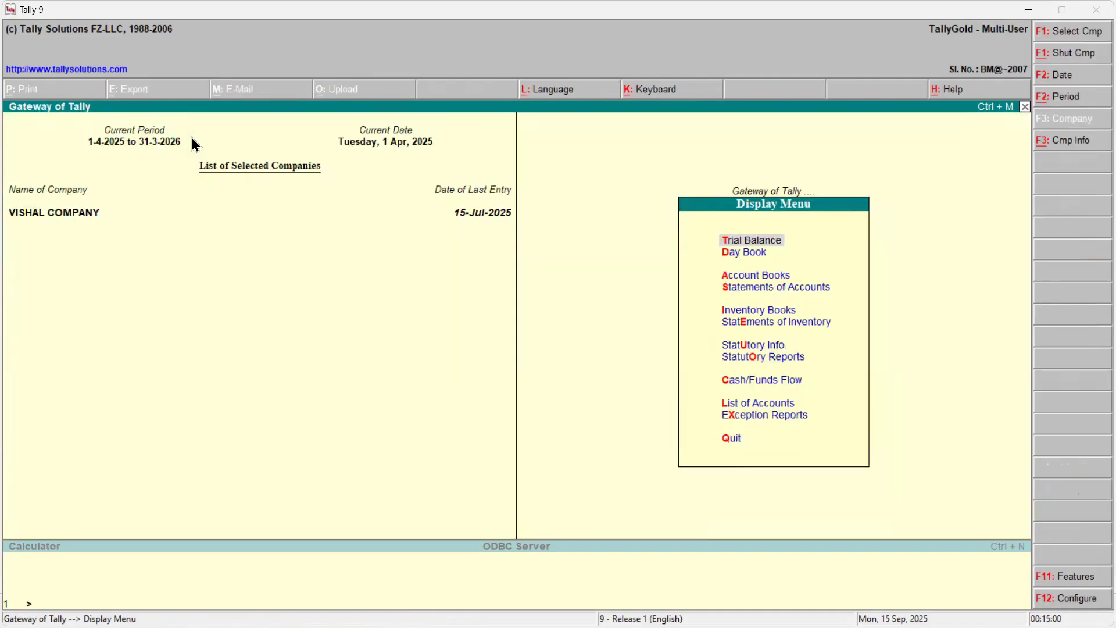
key("Escape")
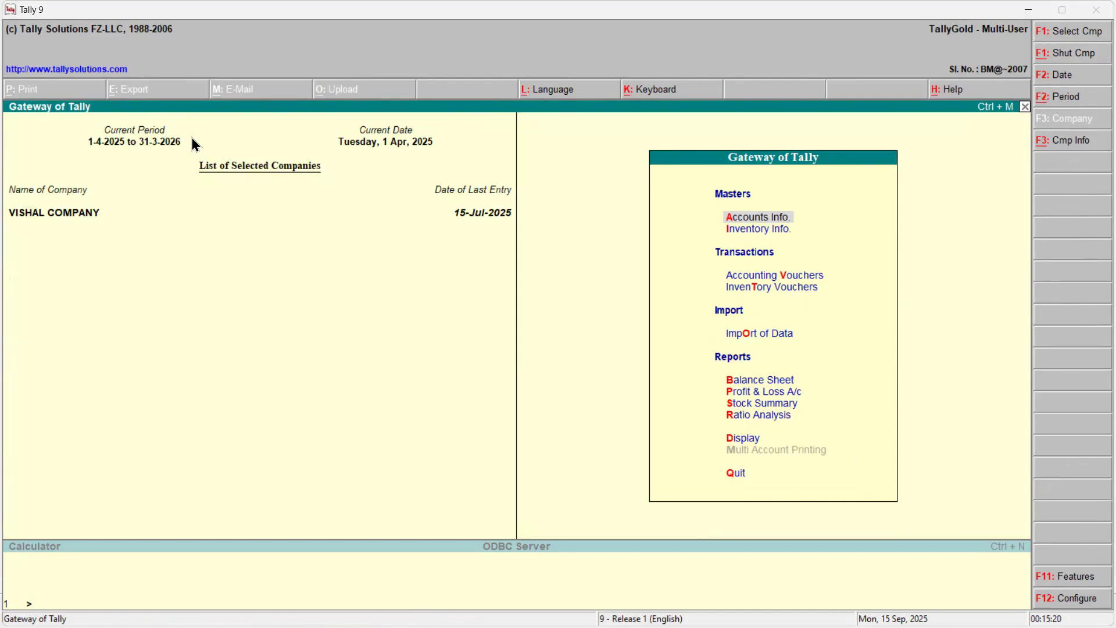
- Display the ledger interest calculation for Xyz Ltd with the breakdown of the Sales-Xyz-001 bill
key("d")
key("s")
key("i")
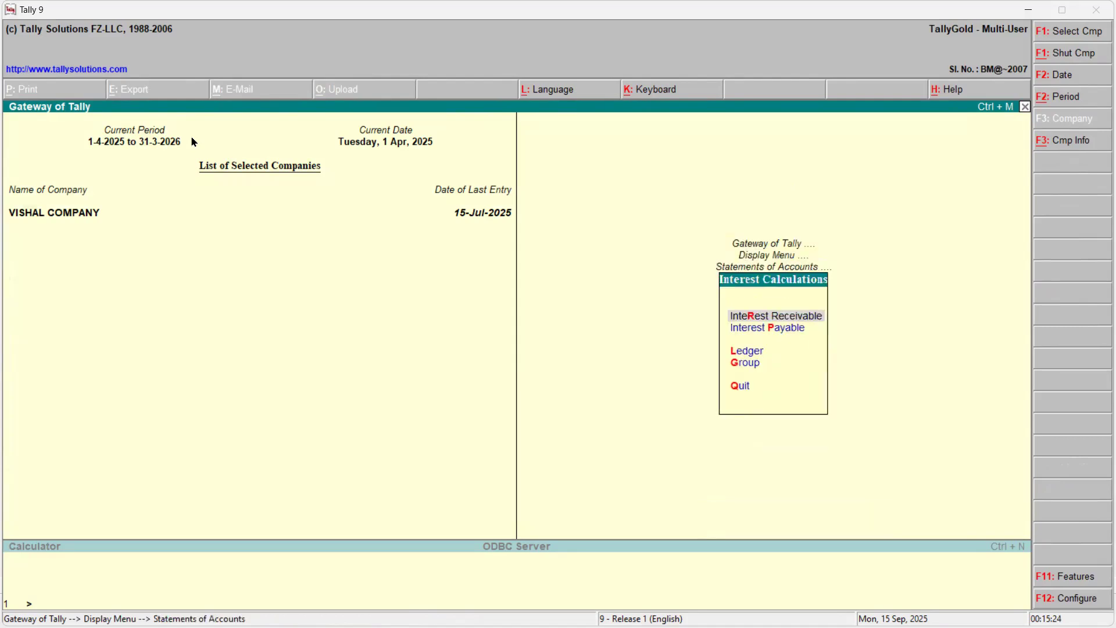
key("l")
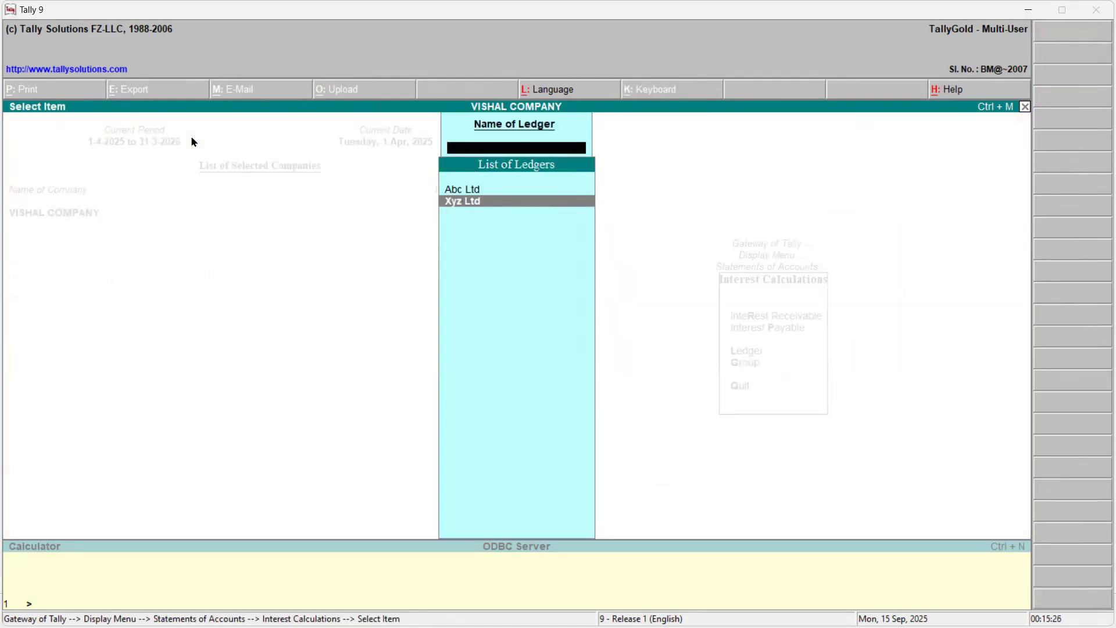
key("Return")
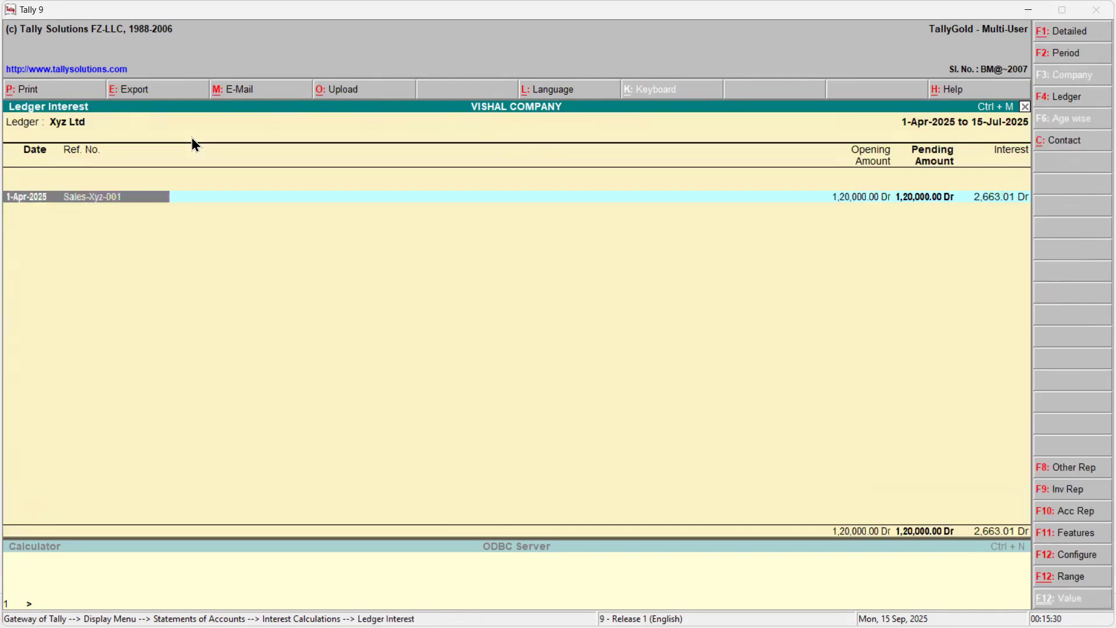
key("shift+Return")
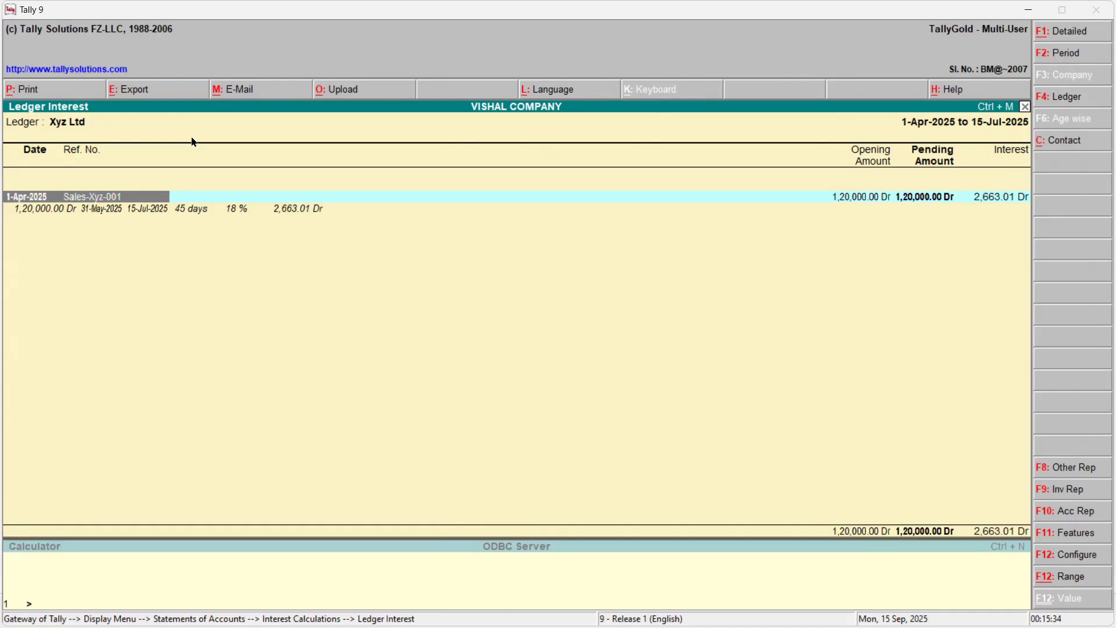
- Set the end of Xyz Ltd's interest report period to 30-9-2025
key("F2")
key("Return")
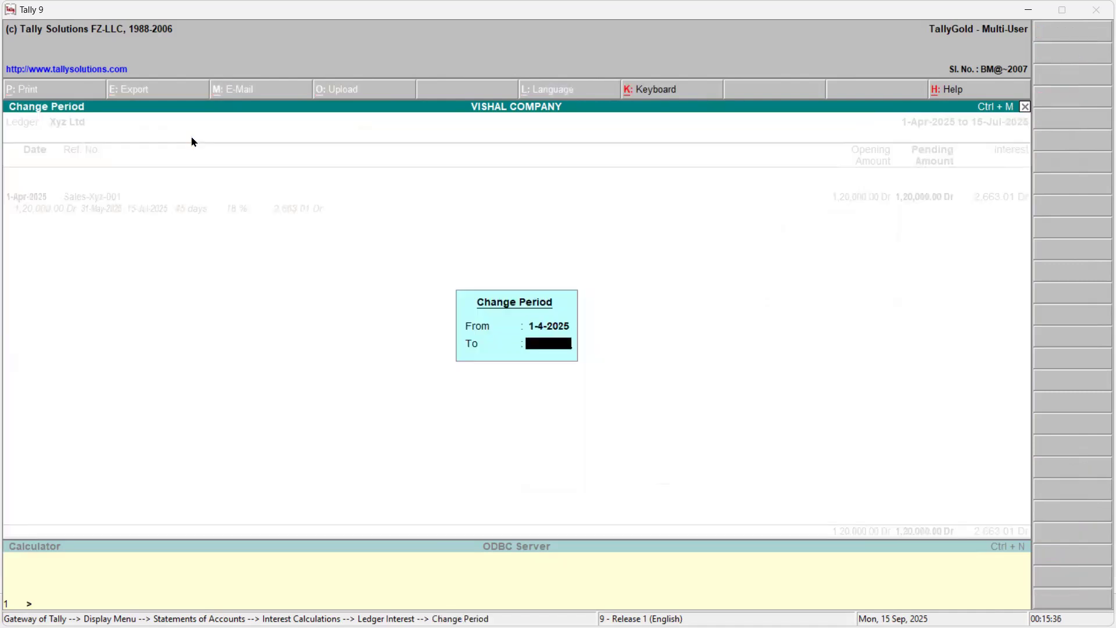
type("30-9")
key("Return")
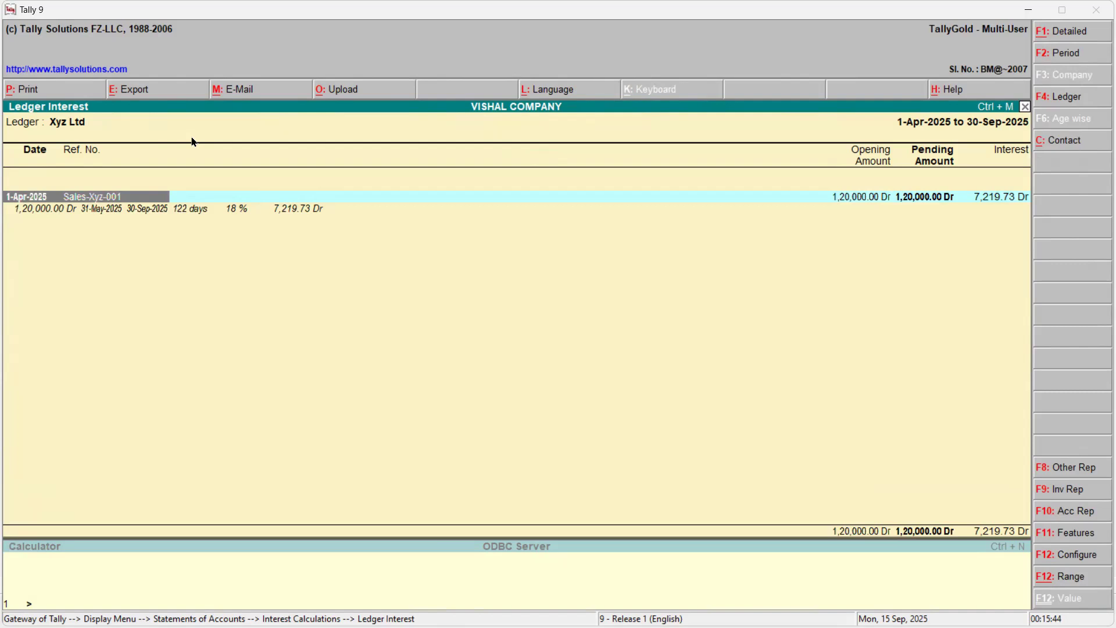
- Recalculate Xyz Ltd's interest for a period ending 28-9-2025, check the breakdown, and return to the Gateway of Tally
key("F2")
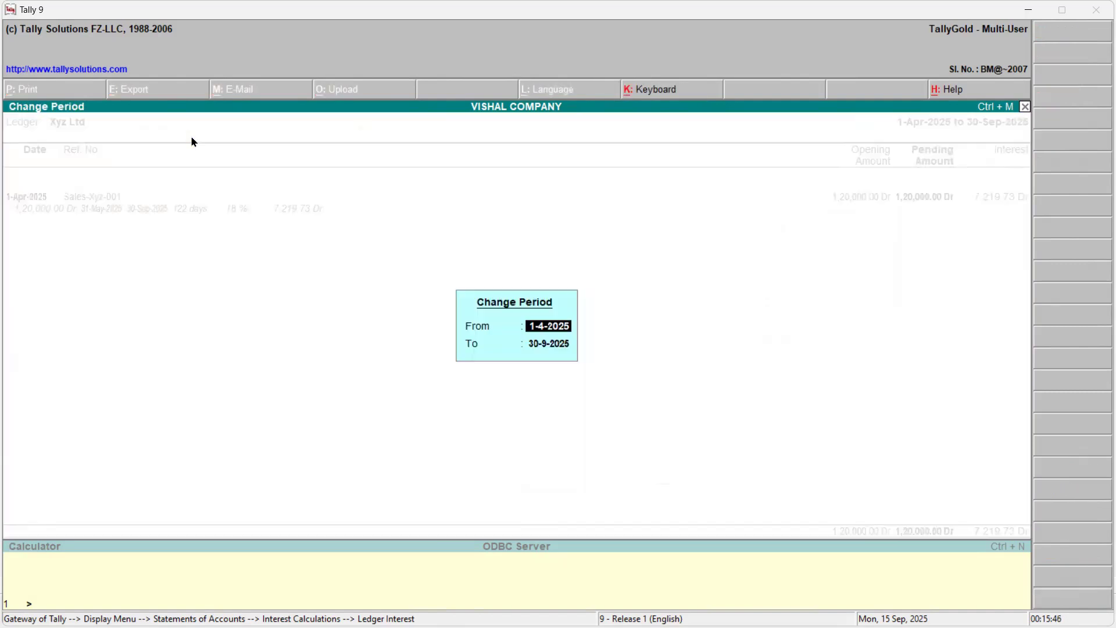
key("Return")
type("28-")
key("Return")
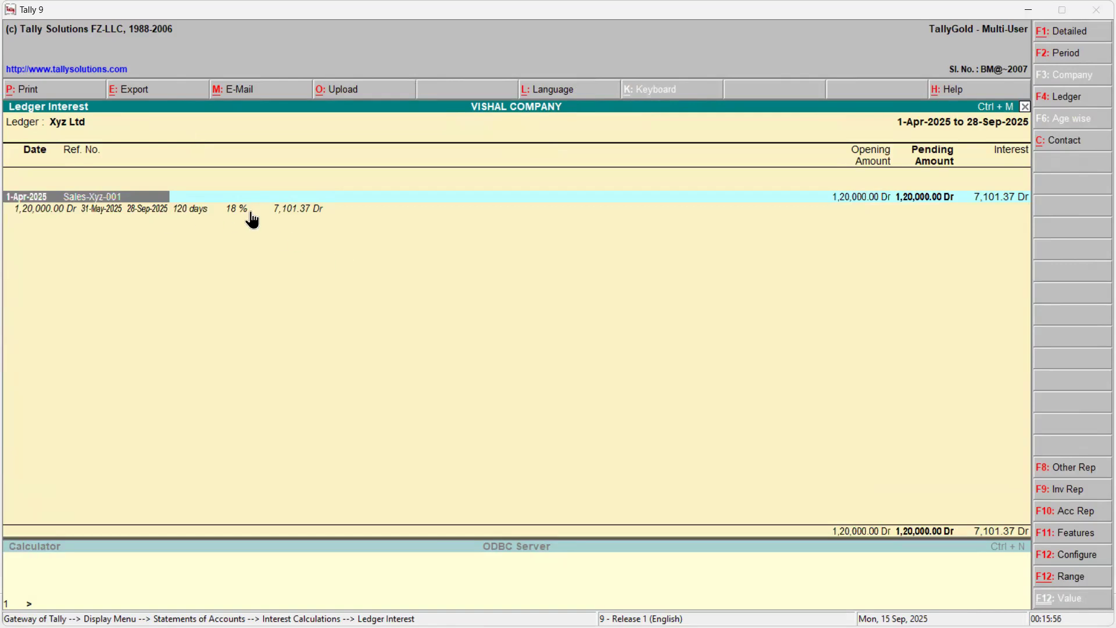
key("Escape")
key("Escape")
key("Escape")
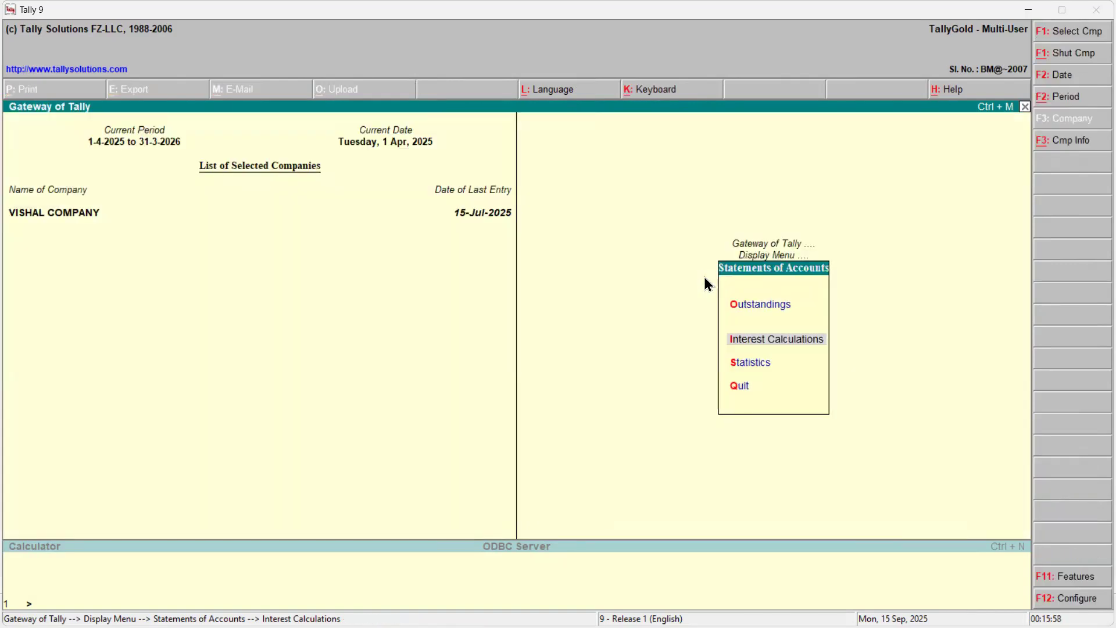
key("Escape")
key("Escape")
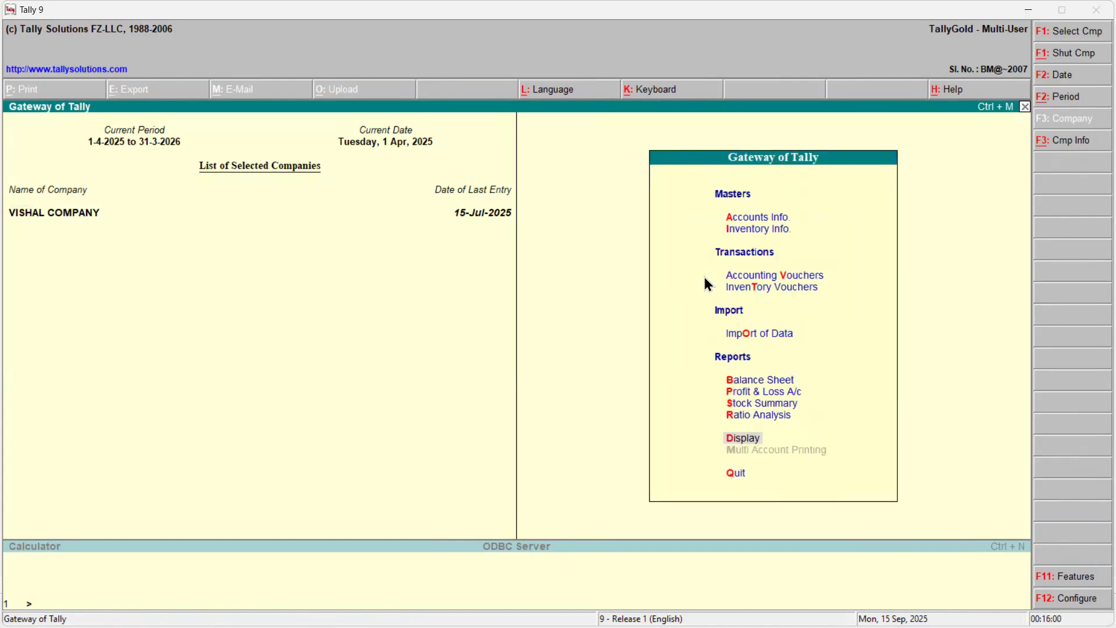
- Start a debit note with the Simple Interest voucher class and date it 28-9-2025
key("v")
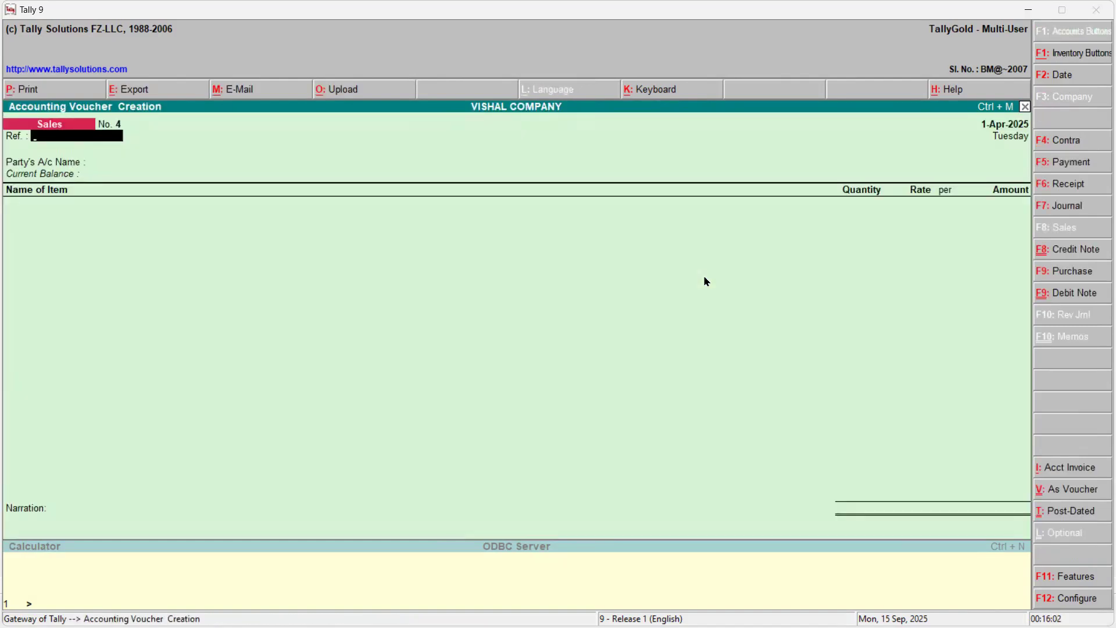
key("ctrl+F9")
key("Down")
key("Return")
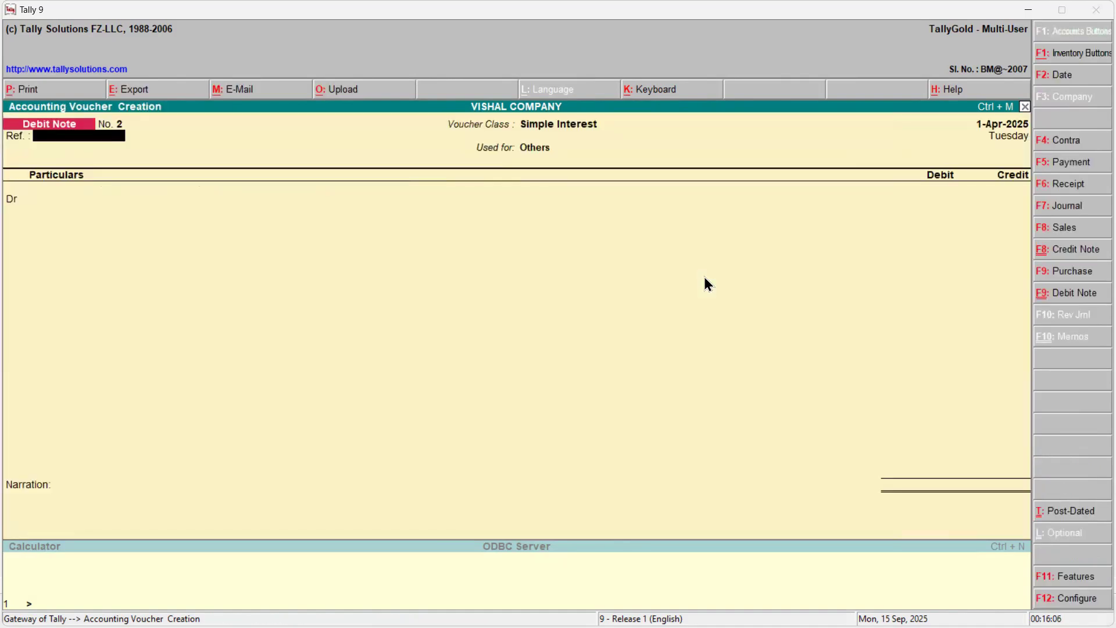
key("F2")
type("29-6")
key("BackSpace")
key("BackSpace")
key("BackSpace")
type("8-9")
key("Return")
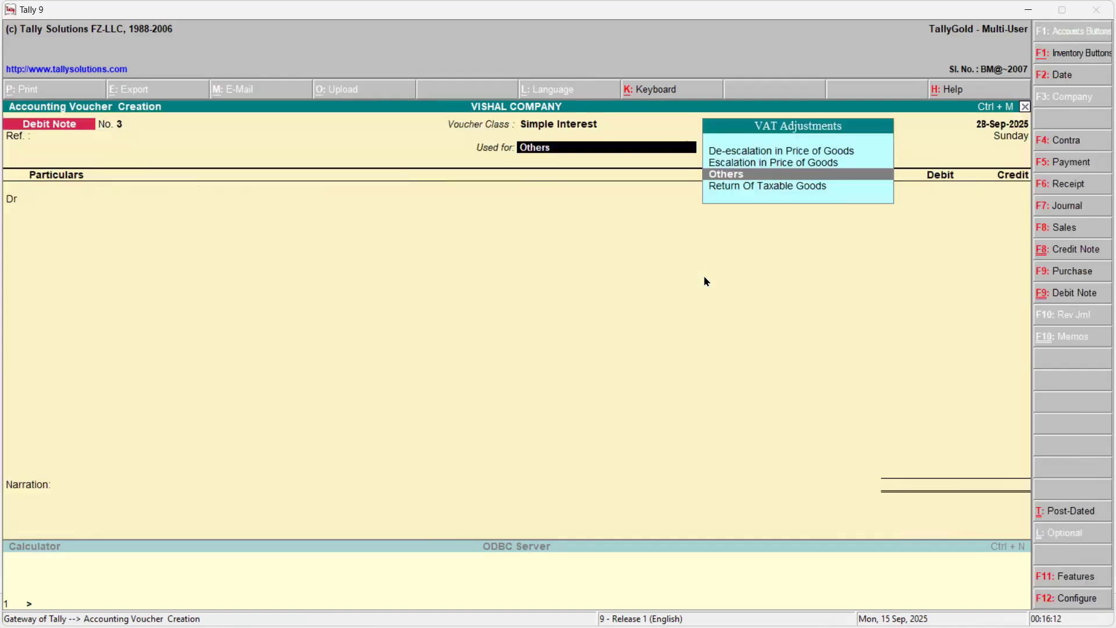
- Keep the debit note's use as Others and debit Xyz Ltd with the 7,101.37 interest on bill Sales-Xyz-001
key("Return")
type("x")
key("Return")
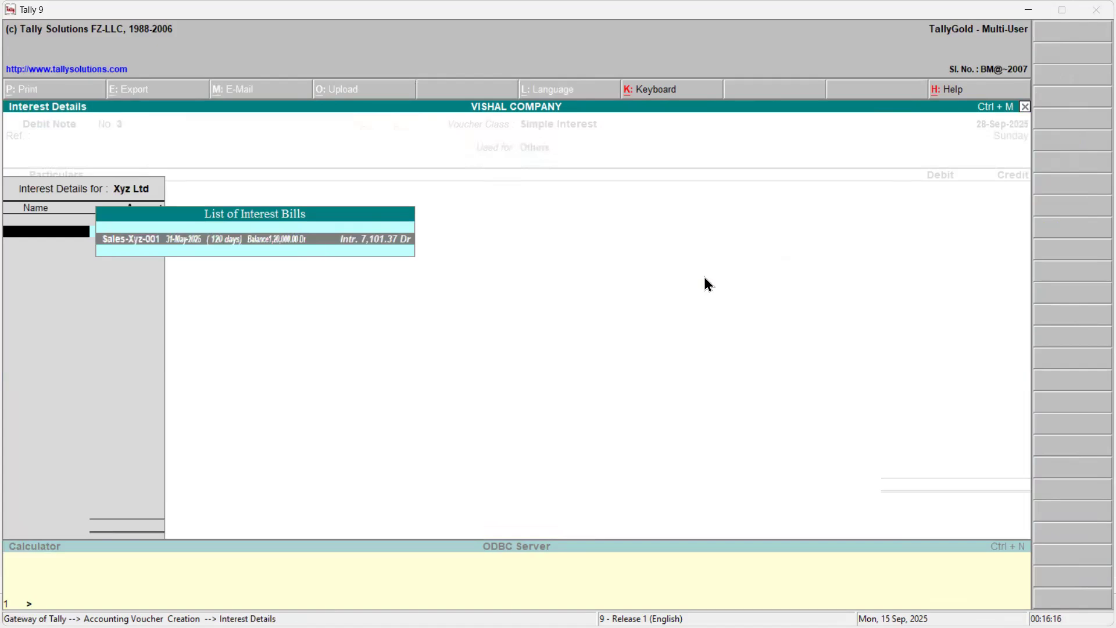
key("Return")
key("Return")
key("Return")
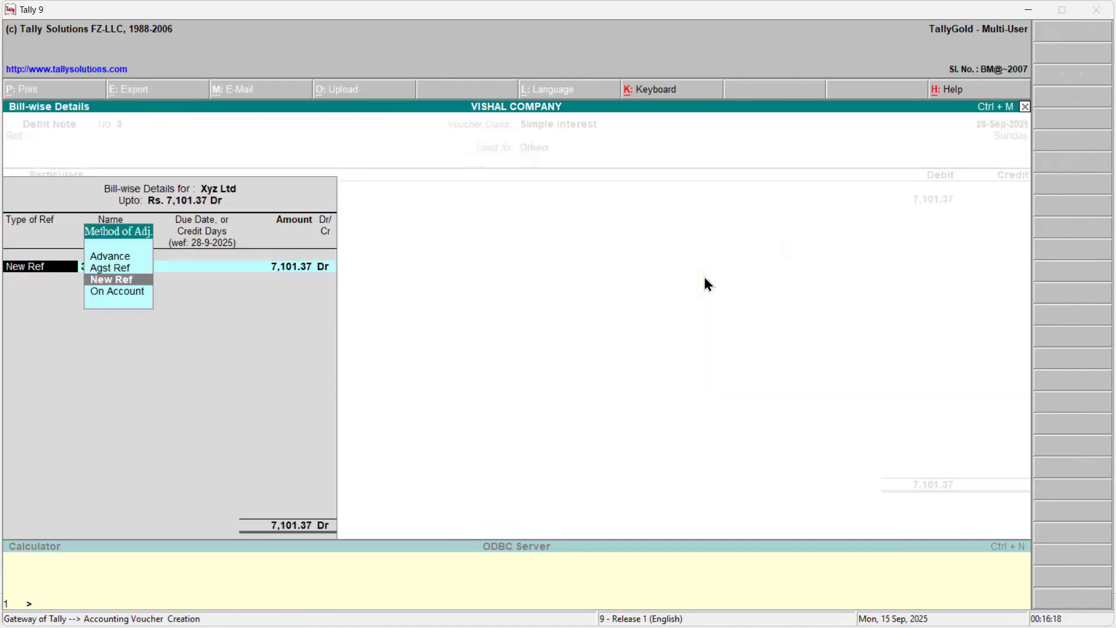
- Record Xyz Ltd's interest as new reference Int-001 with 60 credit days
key("Return")
type("Int")
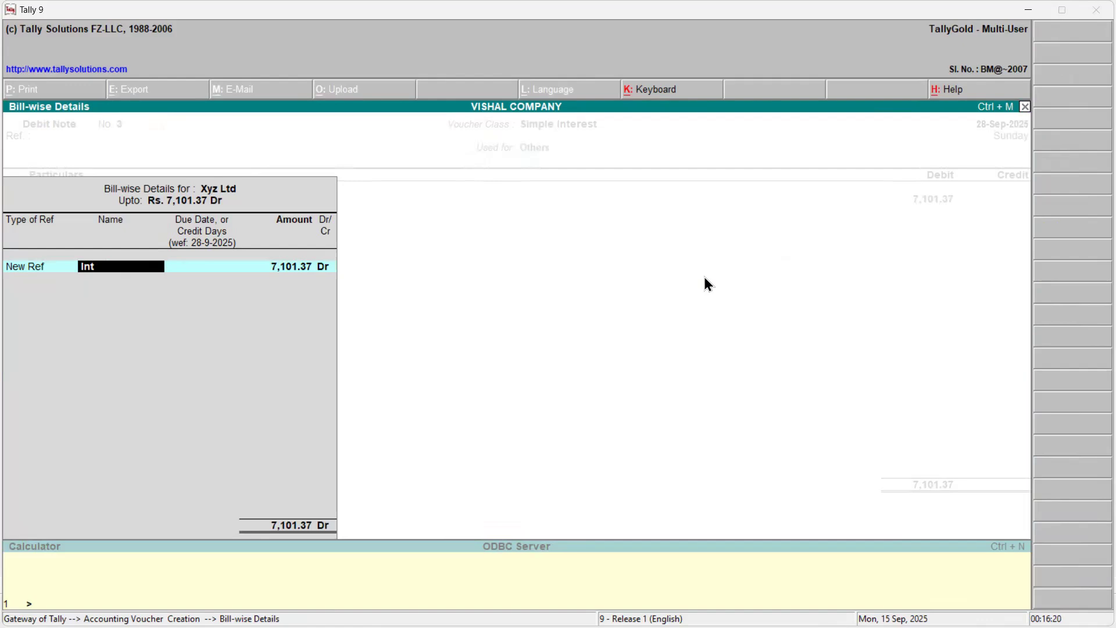
type("-001")
key("Return")
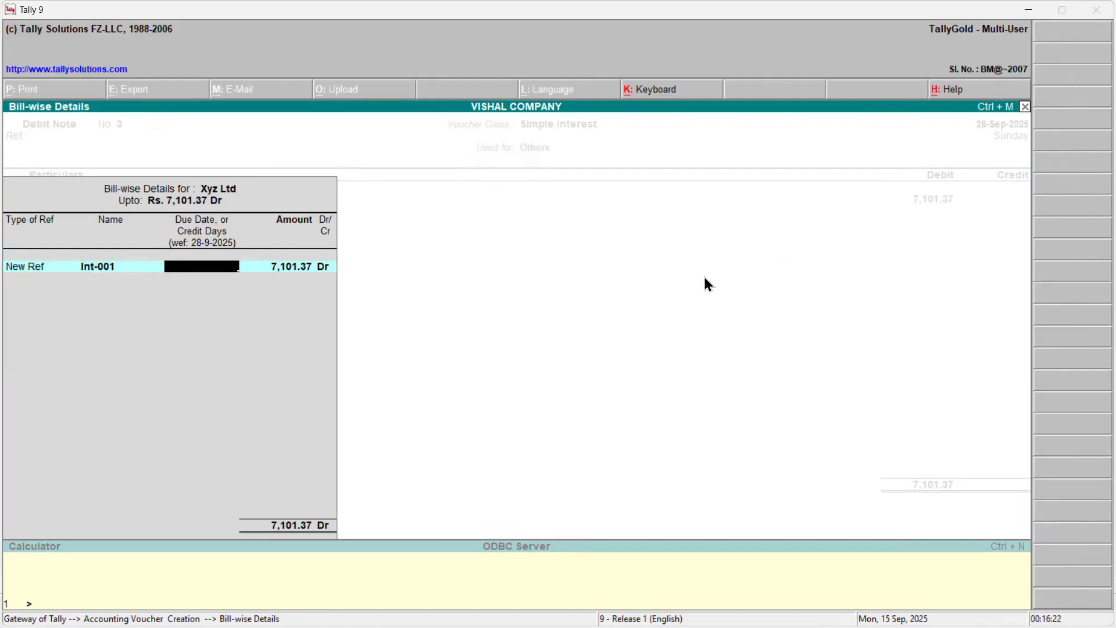
type("60")
key("Return")
key("Return")
key("Return")
key("Return")
key("Down")
key("Down")
key("Return")
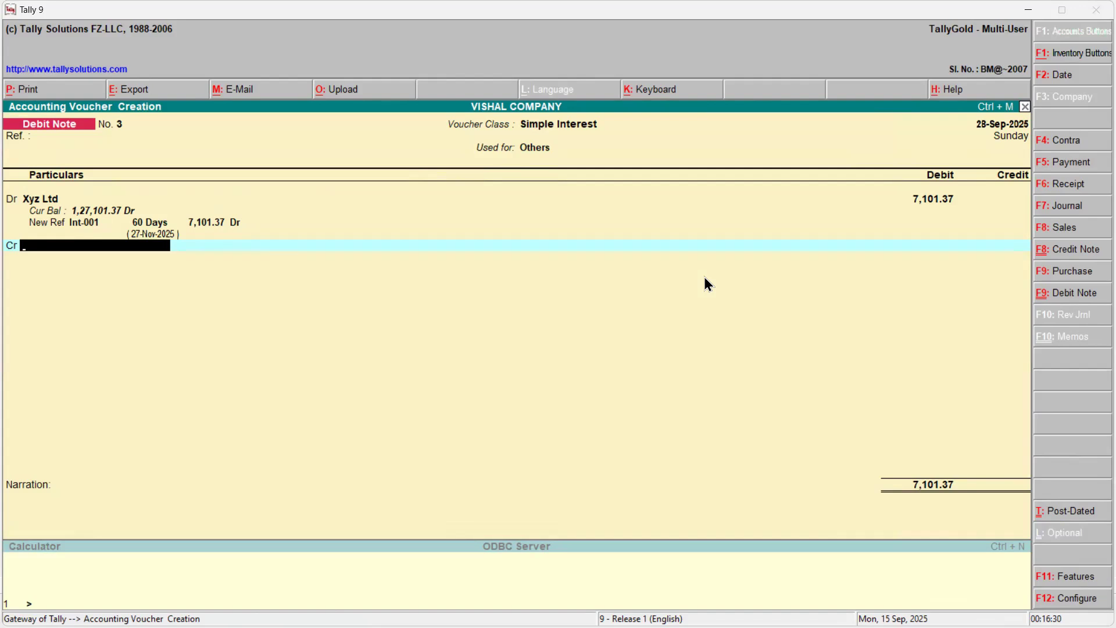
- Credit the interest to the Interest Received ledger and save the debit note
type("Int")
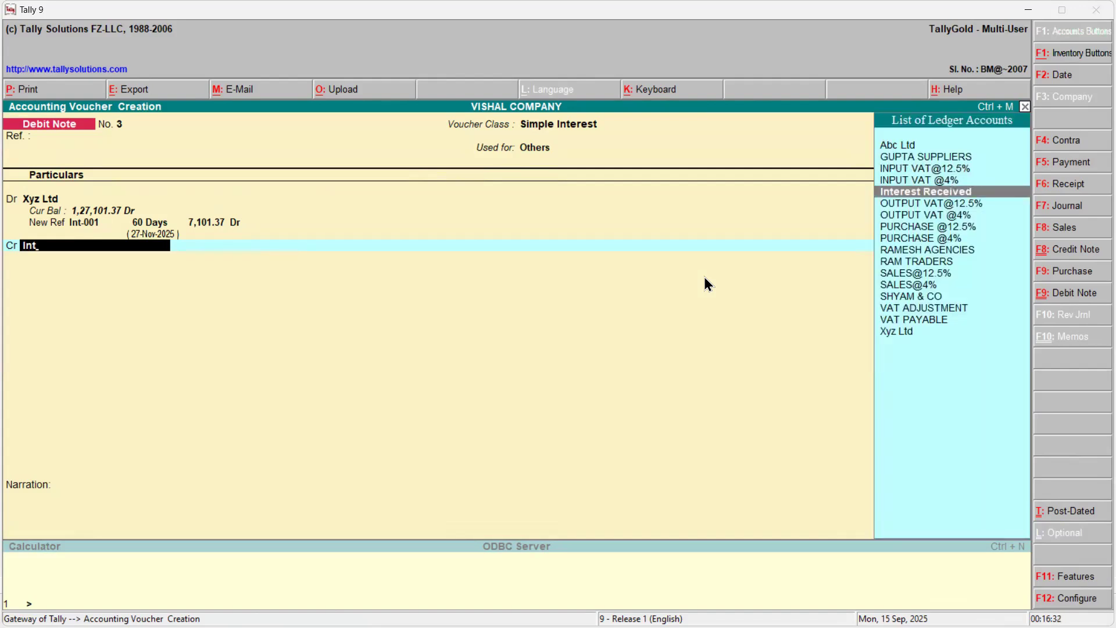
key("Return")
key("Return")
key("Return")
key("Return")
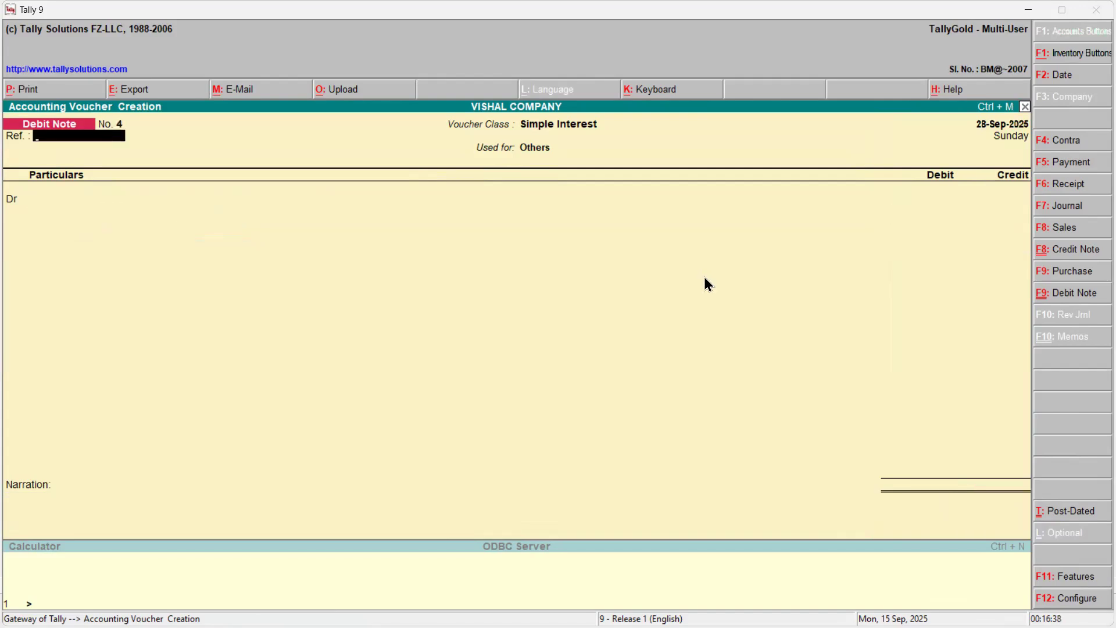
- Start a receipt voucher dated 28-9-2025 and credit Xyz Ltd with 1,27,101.37
key("F6")
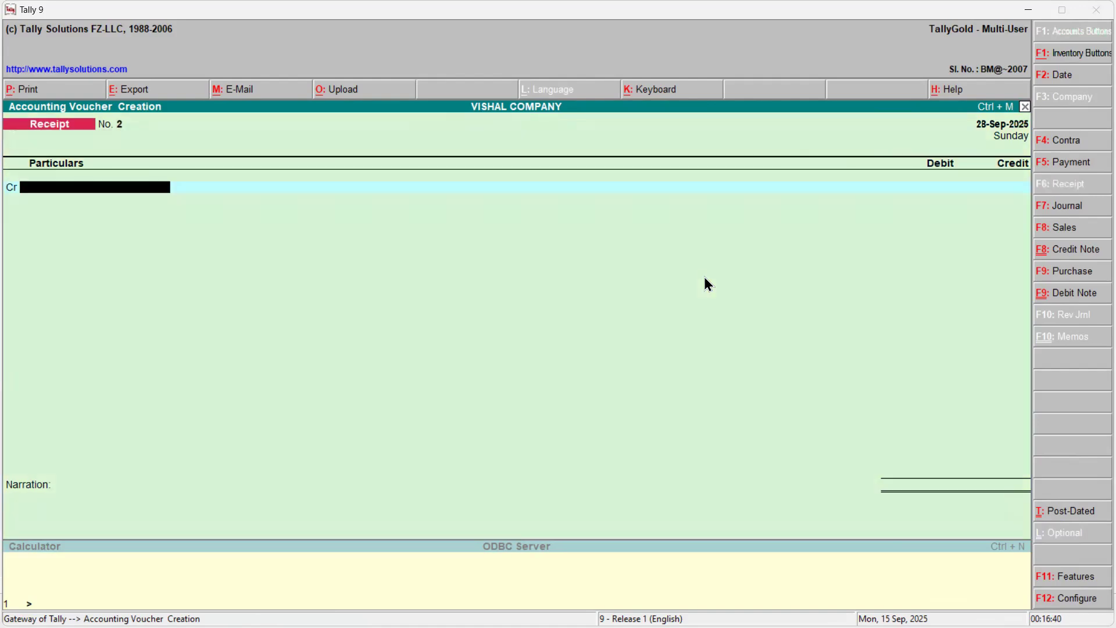
type("Xy")
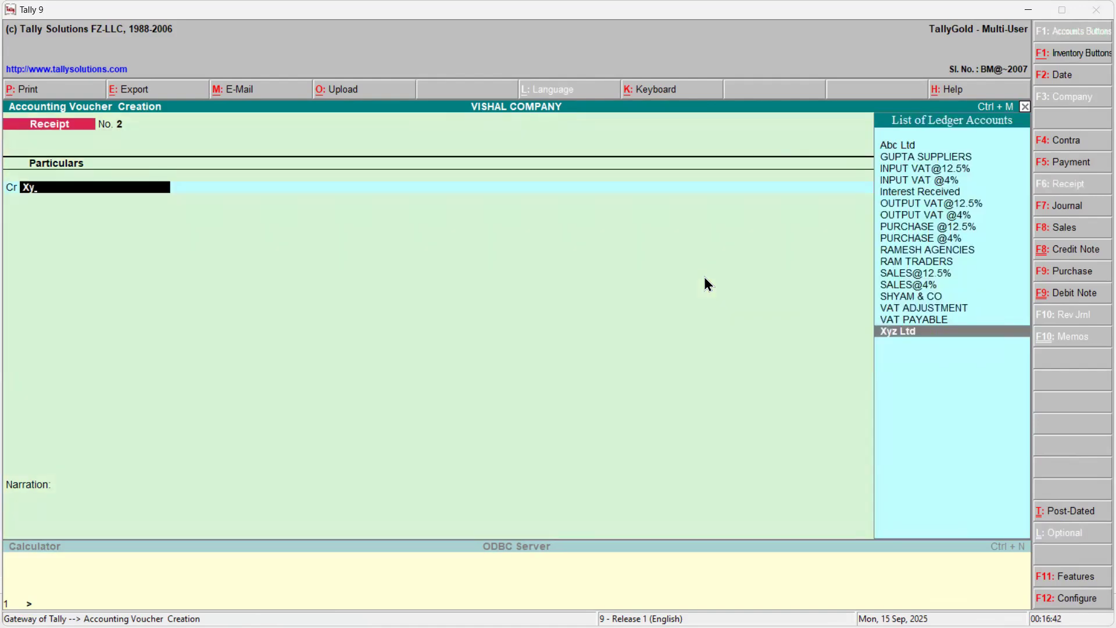
key("Return")
type("127")
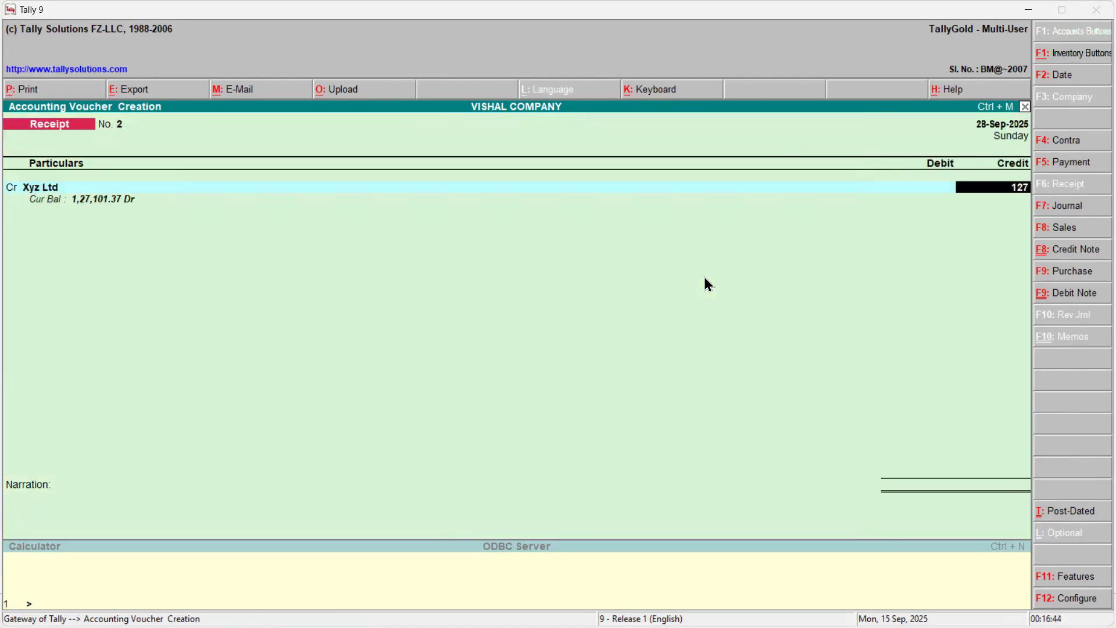
type("101.37")
key("Return")
- Allocate the receipt against the pending bills Int-001 for 7,101.37 and Sales-Xyz-001 for 1,20,000.00
key("Return")
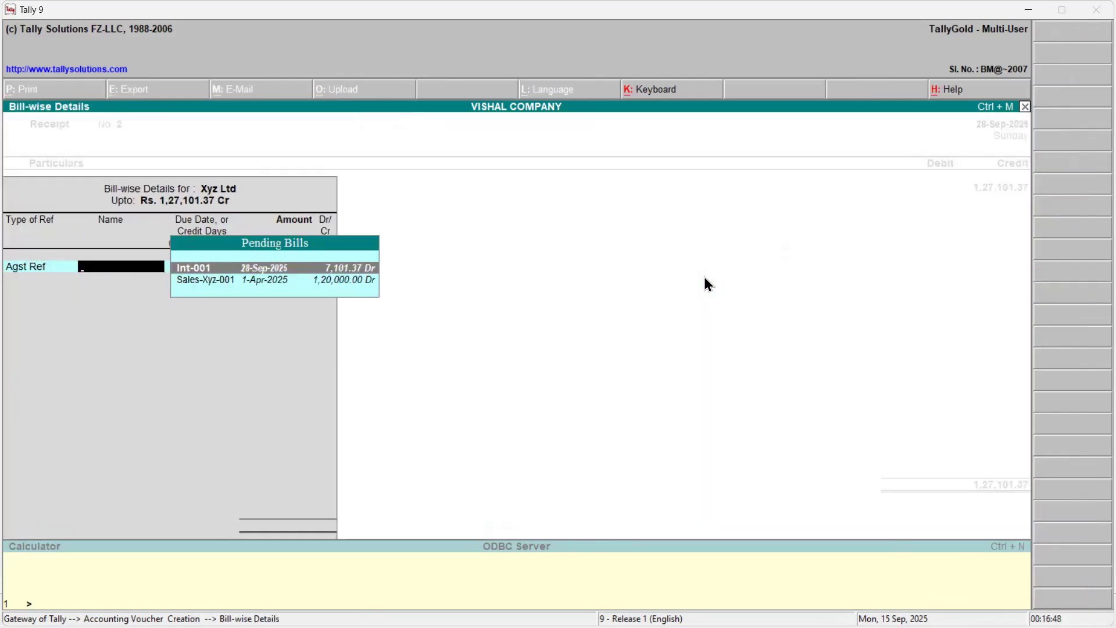
key("Return")
key("Return")
key("Return")
key("Return")
key("Return")
key("Return")
key("Return")
key("Return")
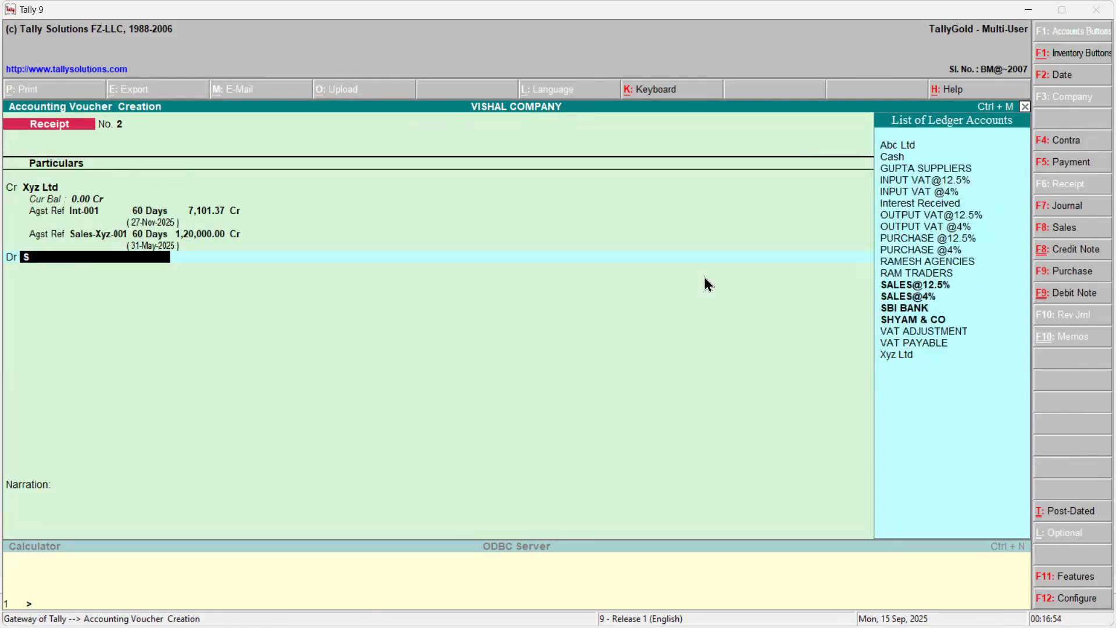
- Debit SBI BANK with the receipt amount of 1,27,101.37
type("sb")
key("Return")
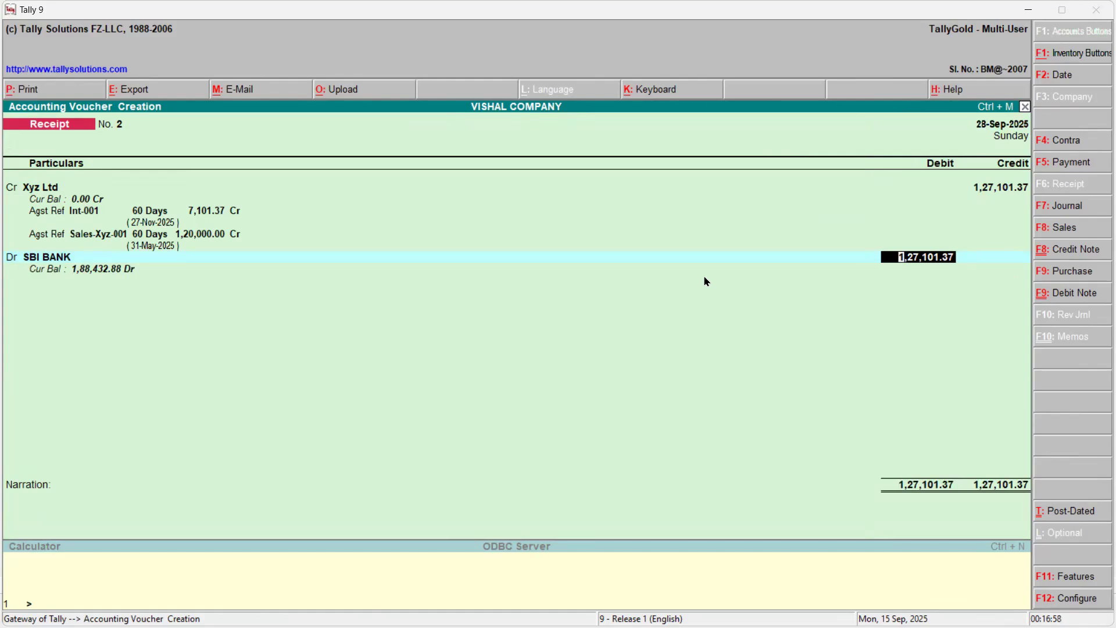
- Save the receipt from Xyz Ltd with SBI BANK debited 1,27,101.37 and the narration left blank
key("Return")
key("Return")
key("Return")
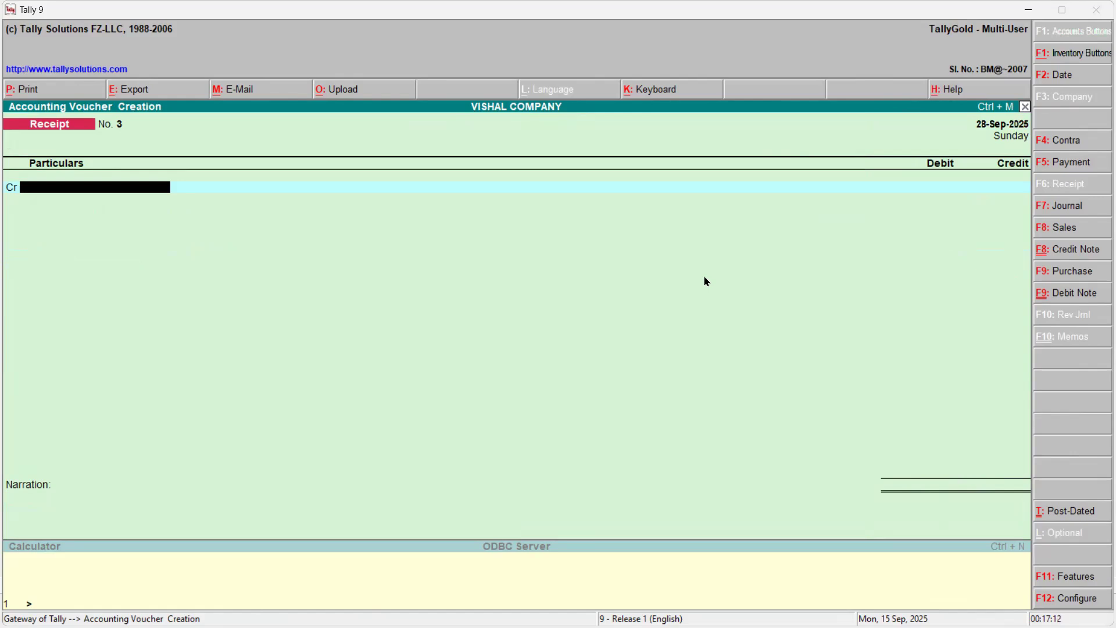
- Switch to the Word document and read the Problem 3 scenario about interest payable on a loan with multiple rates
key("alt+Tab")
scroll(676, 352, "down", 1)
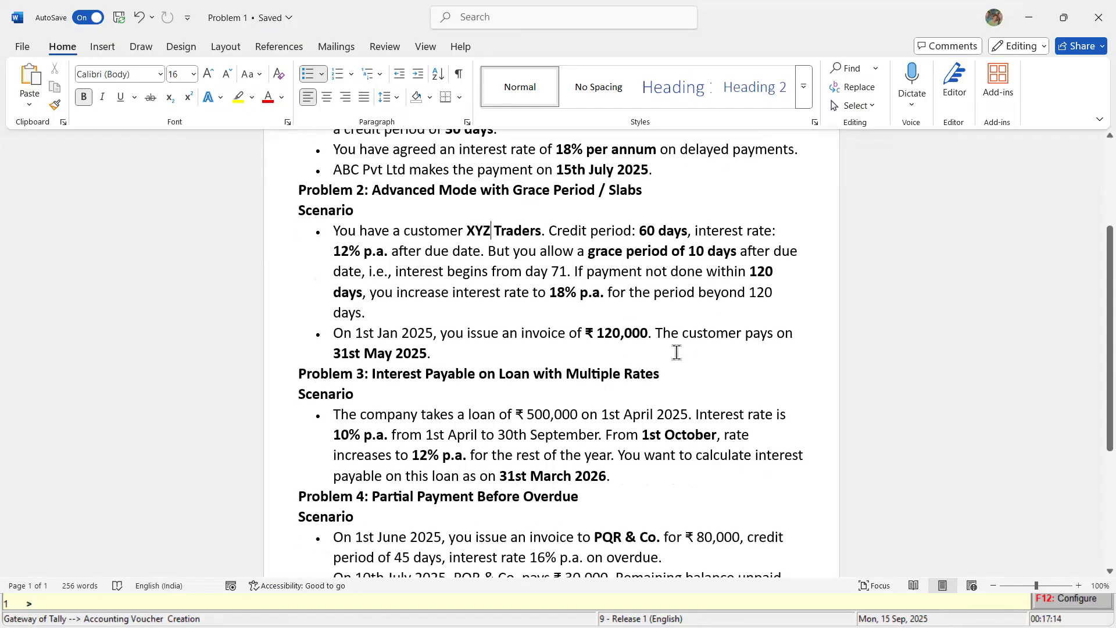
scroll(677, 352, "down", 2)
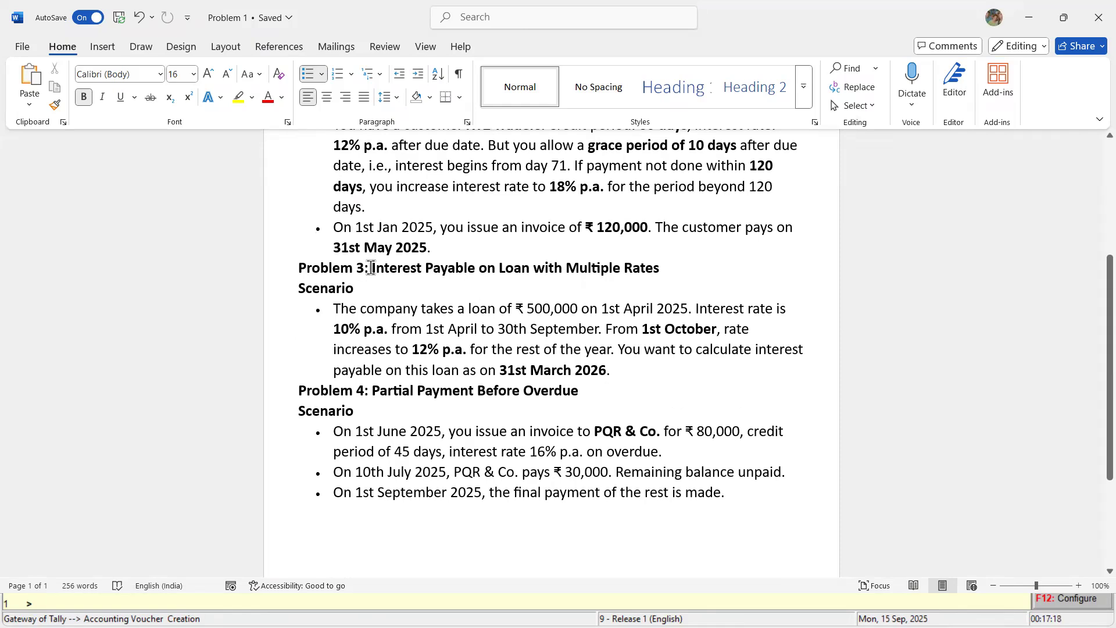
left_click_drag(371, 268, 612, 382)
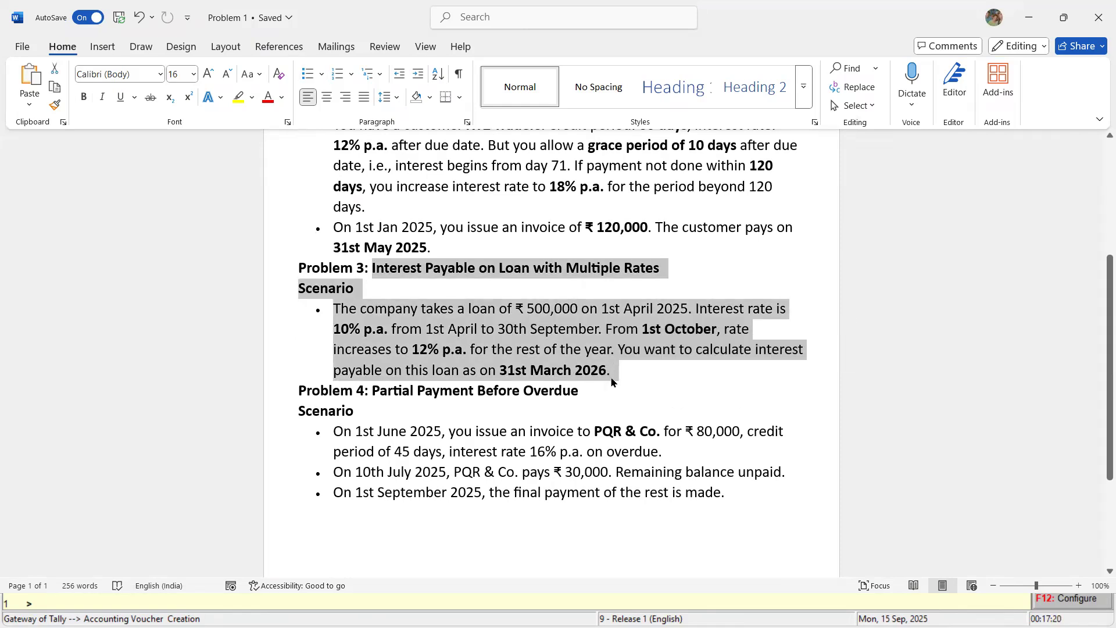
left_click(612, 382)
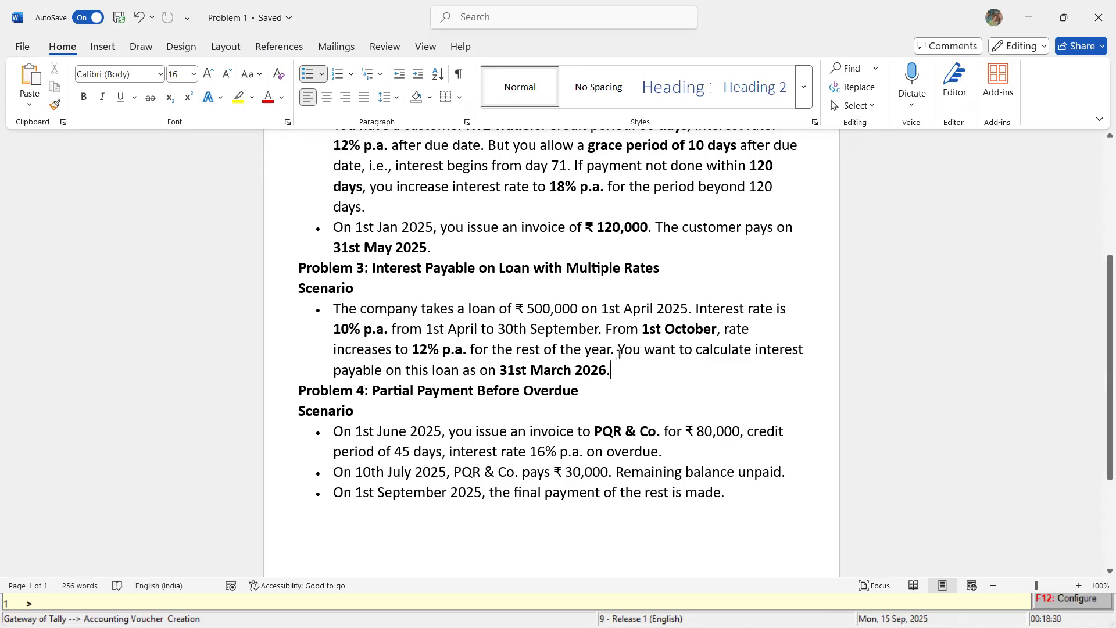
- Switch back to Tally and leave the blank receipt voucher, returning to the Gateway of Tally
key("alt+Tab")
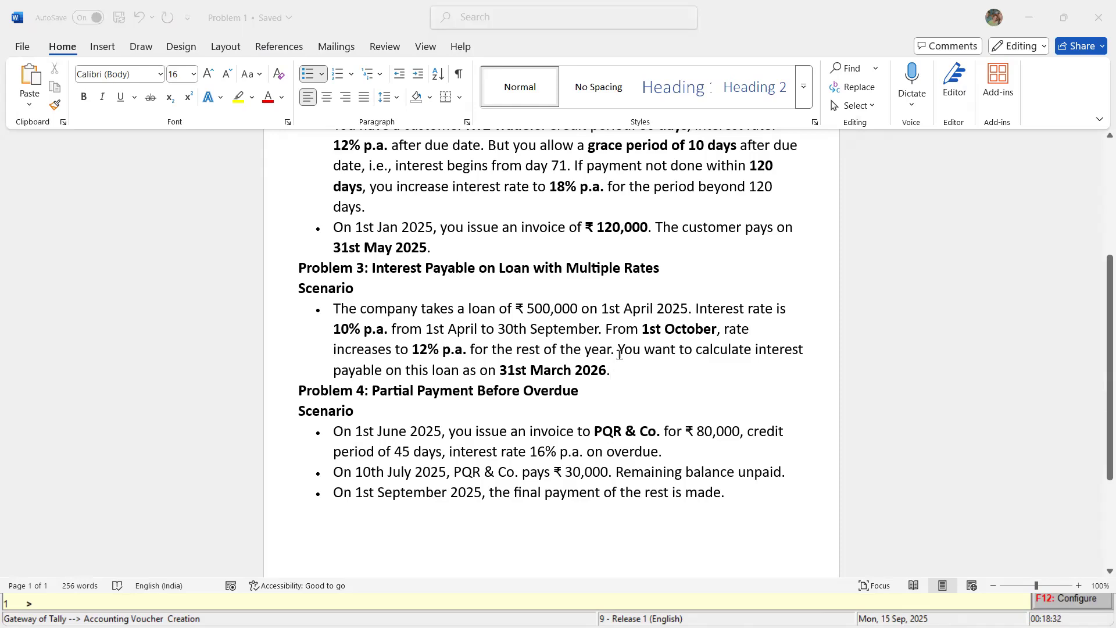
key("Escape")
key("y")
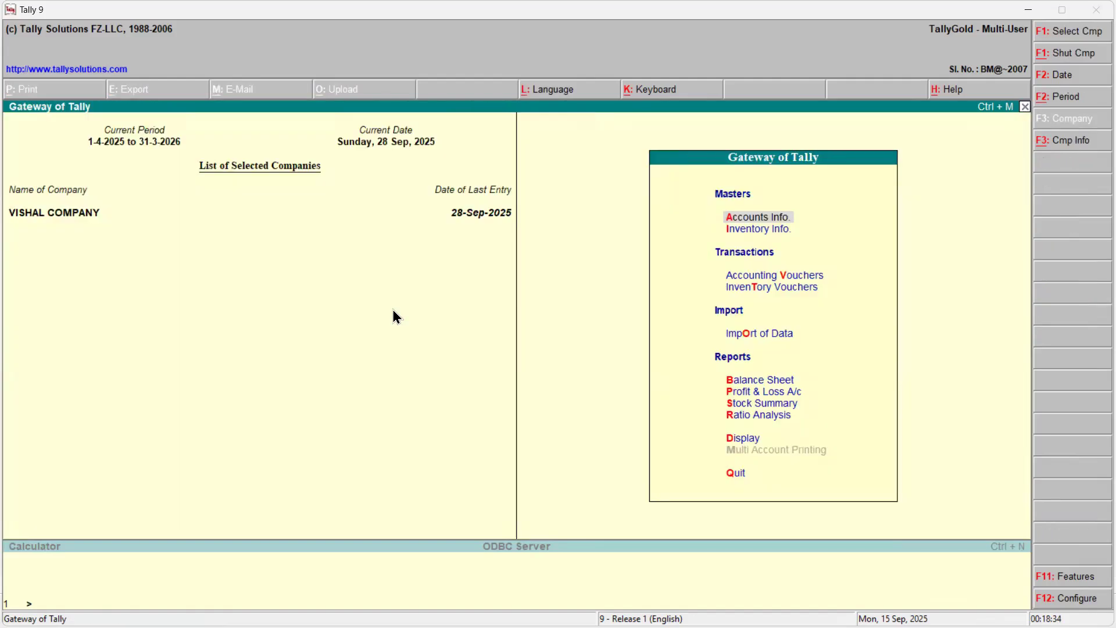
key("v")
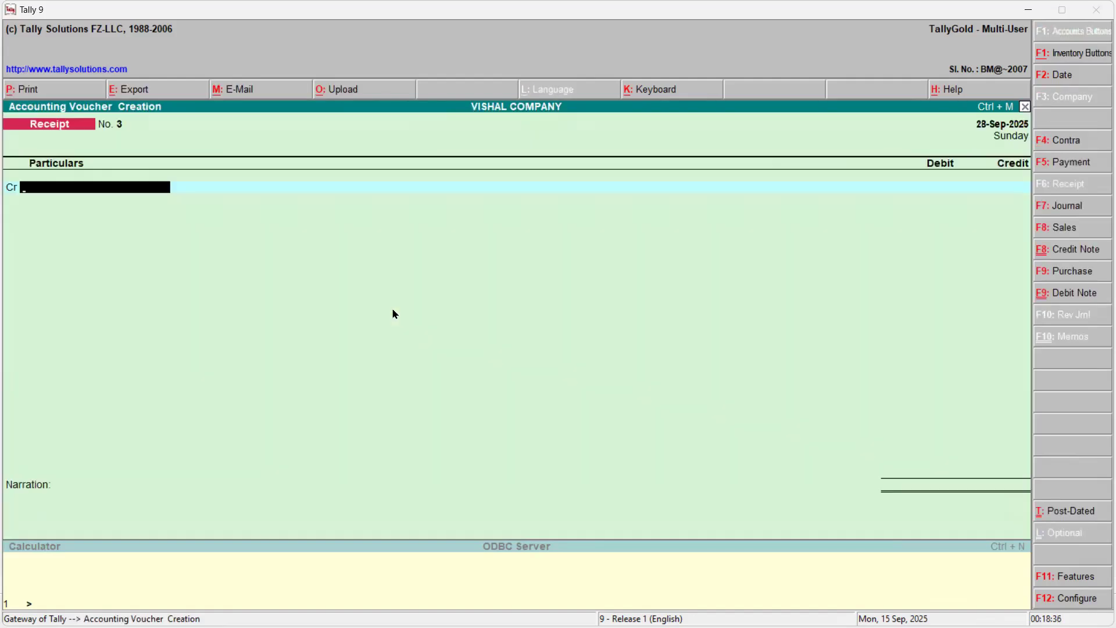
key("Escape")
key("y")
- Open the single ledger creation form from the accounts masters
key("a")
key("Down")
key("Return")
key("Down")
key("Up")
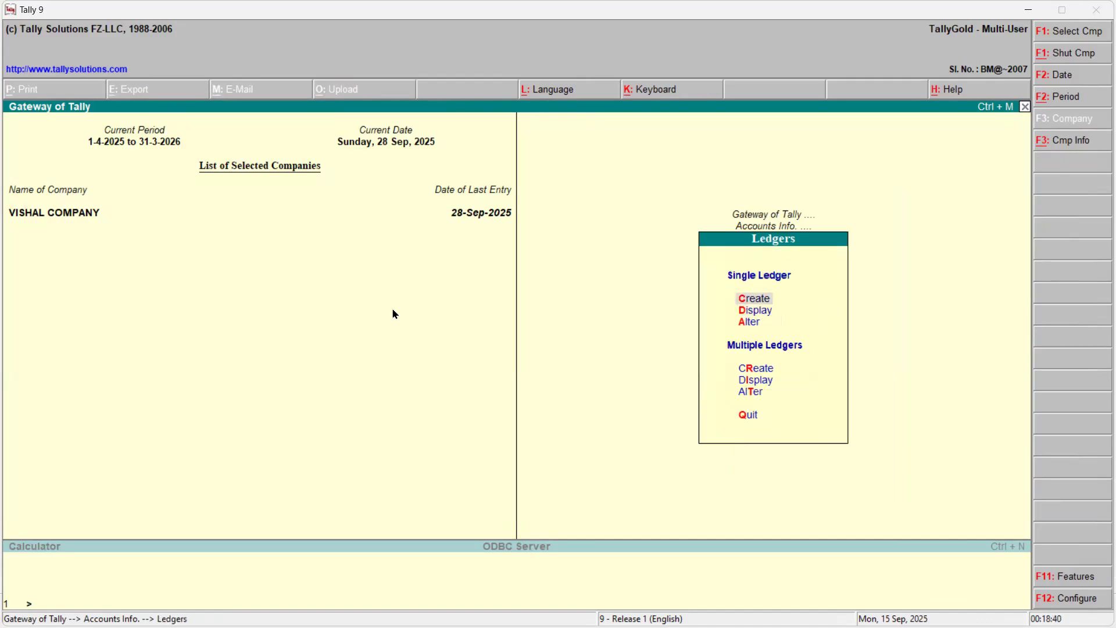
key("Return")
- Name the new ledger Loan From Bajaj Finance
type("Ba")
key("BackSpace")
key("BackSpace")
type("Loa")
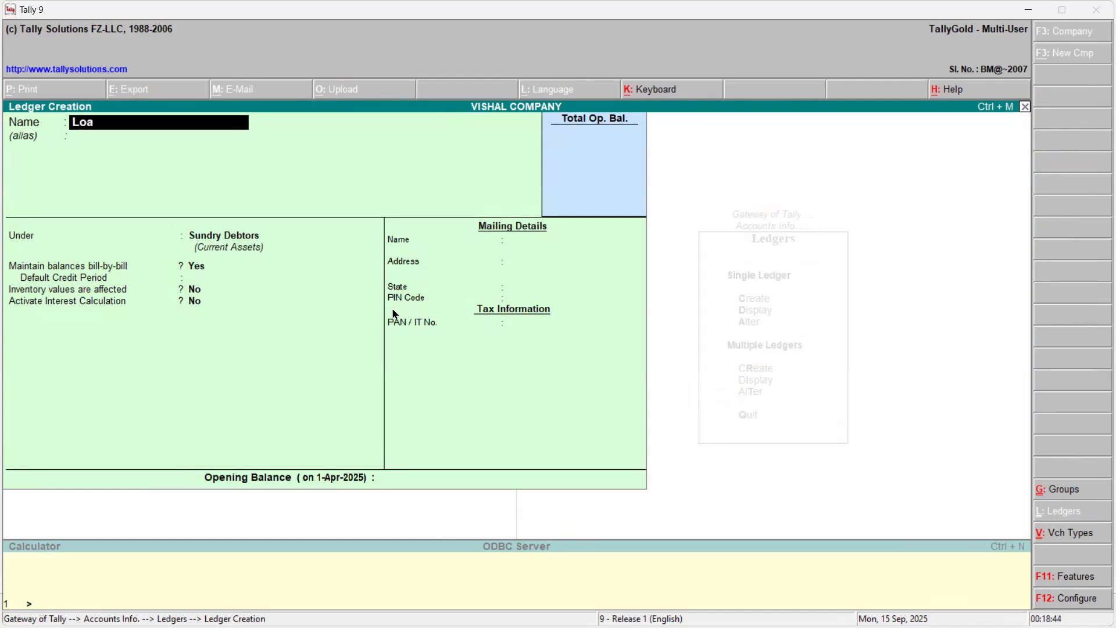
type("n From Baj")
type("j Finance")
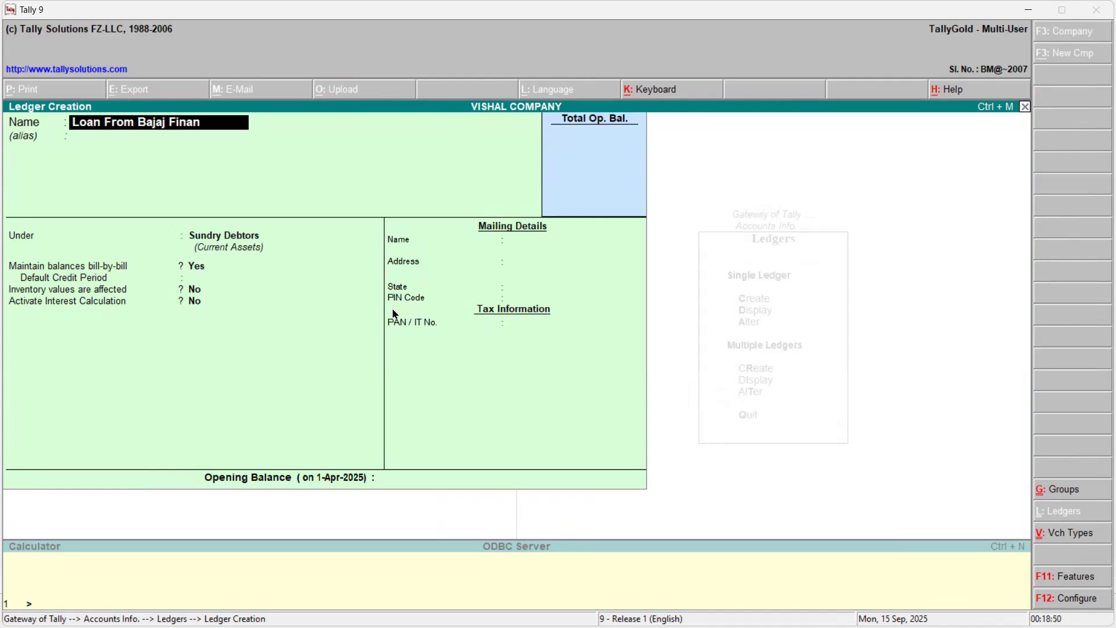
key("Return")
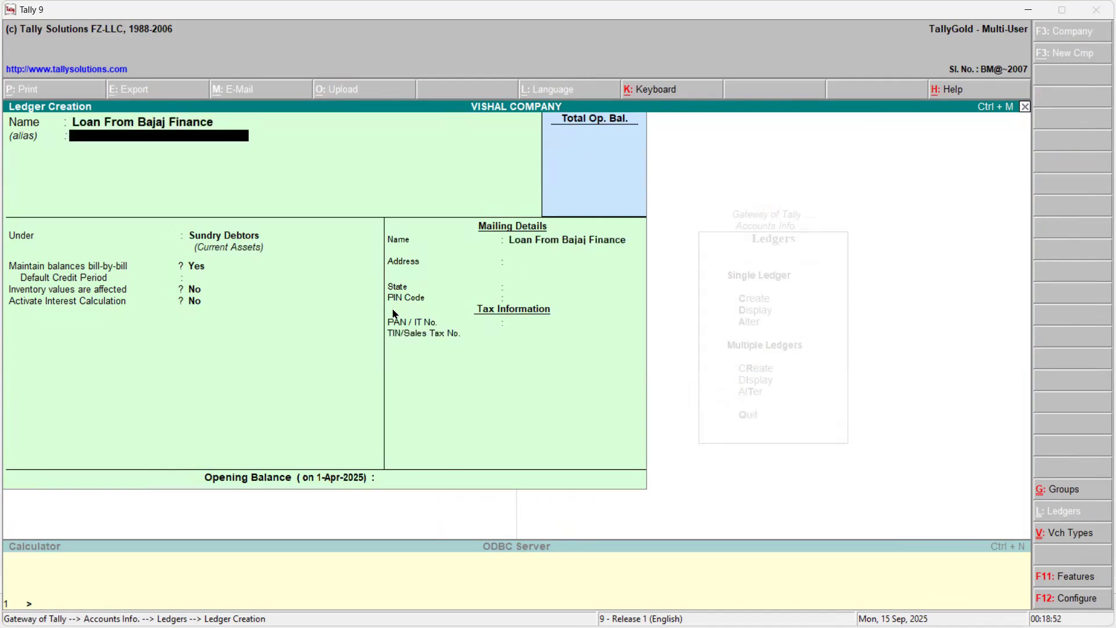
- Place the ledger under Sundry Creditors with bill-by-bill balances on, no default credit period and inventory values not affected
key("Return")
type("Sun")
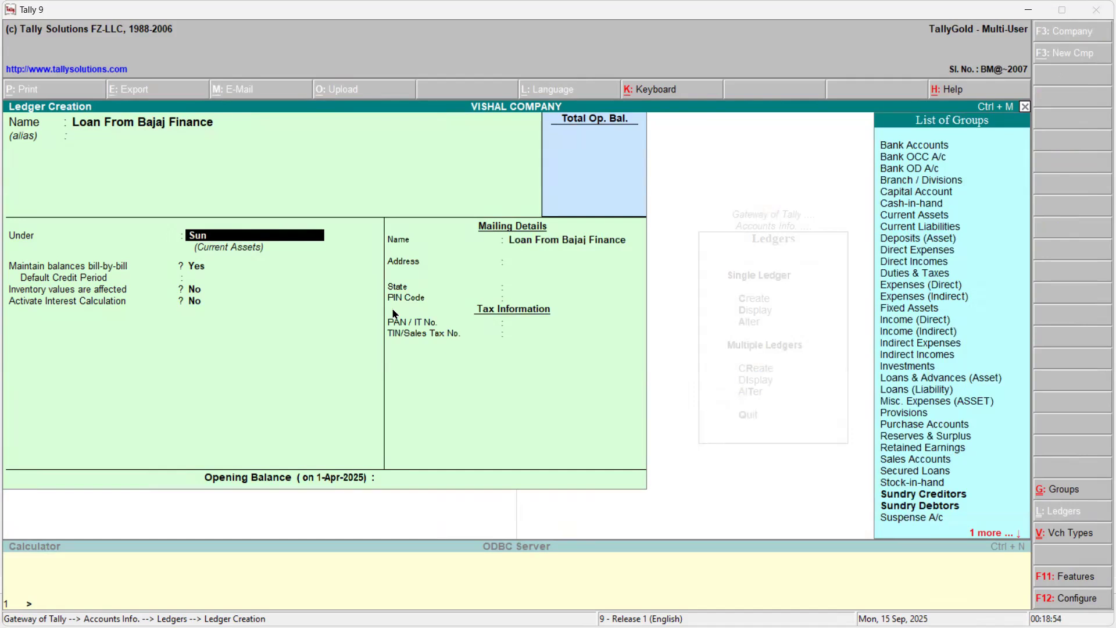
key("Return")
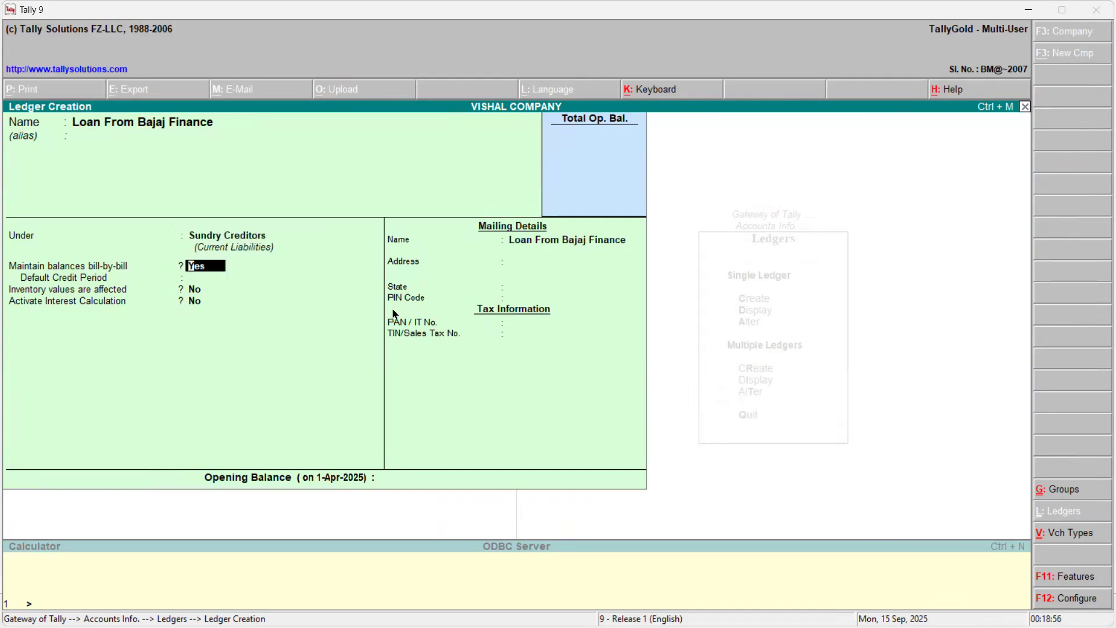
key("alt+Tab")
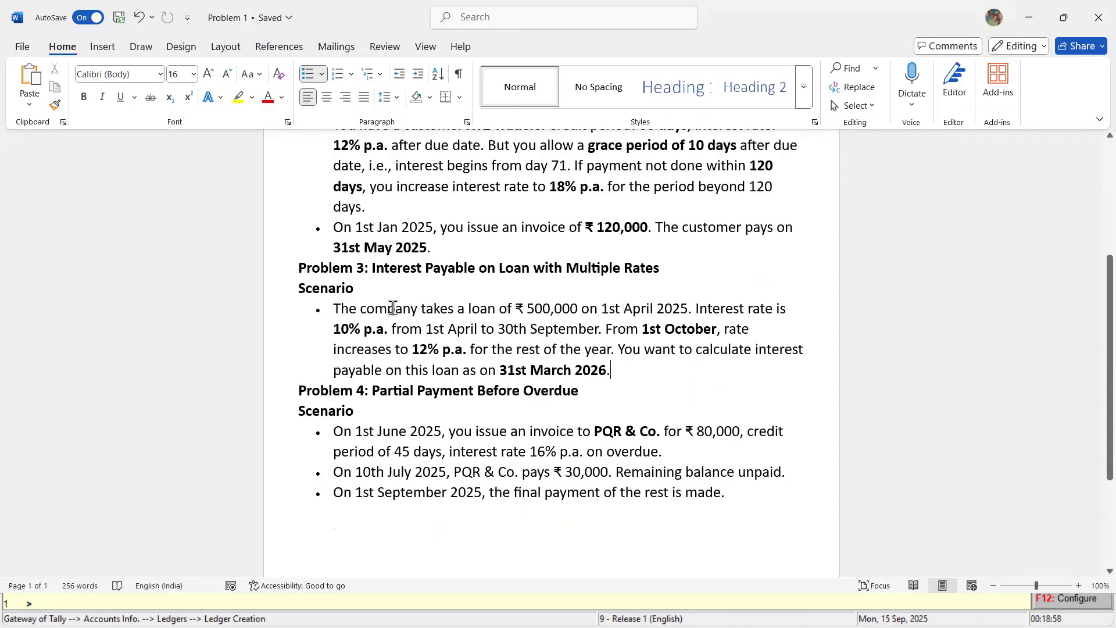
key("alt+Tab")
key("Return")
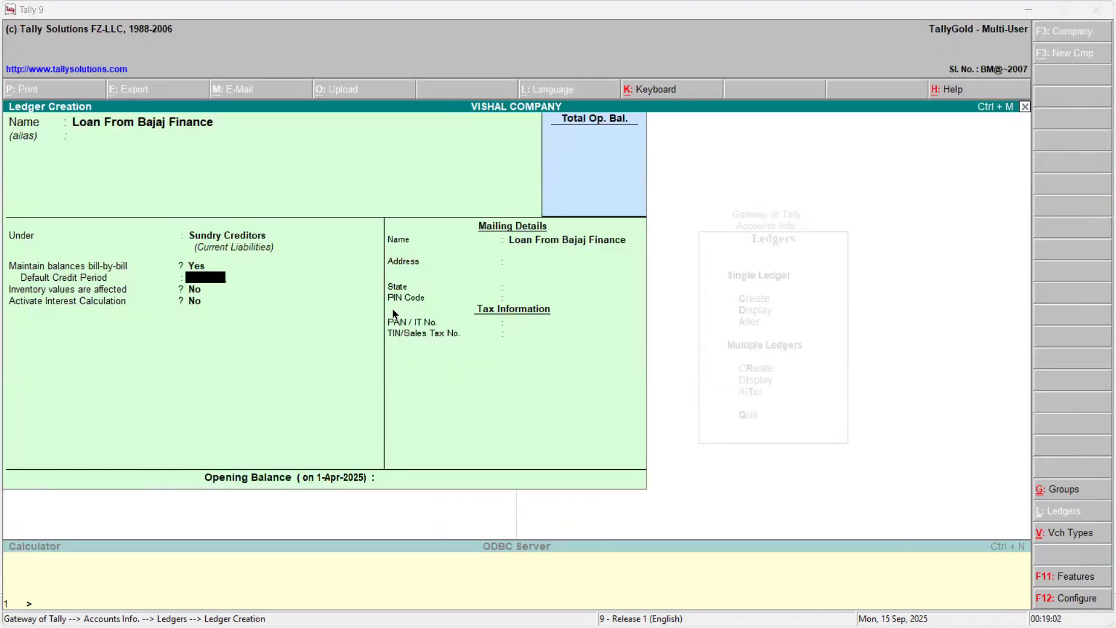
key("alt+Tab")
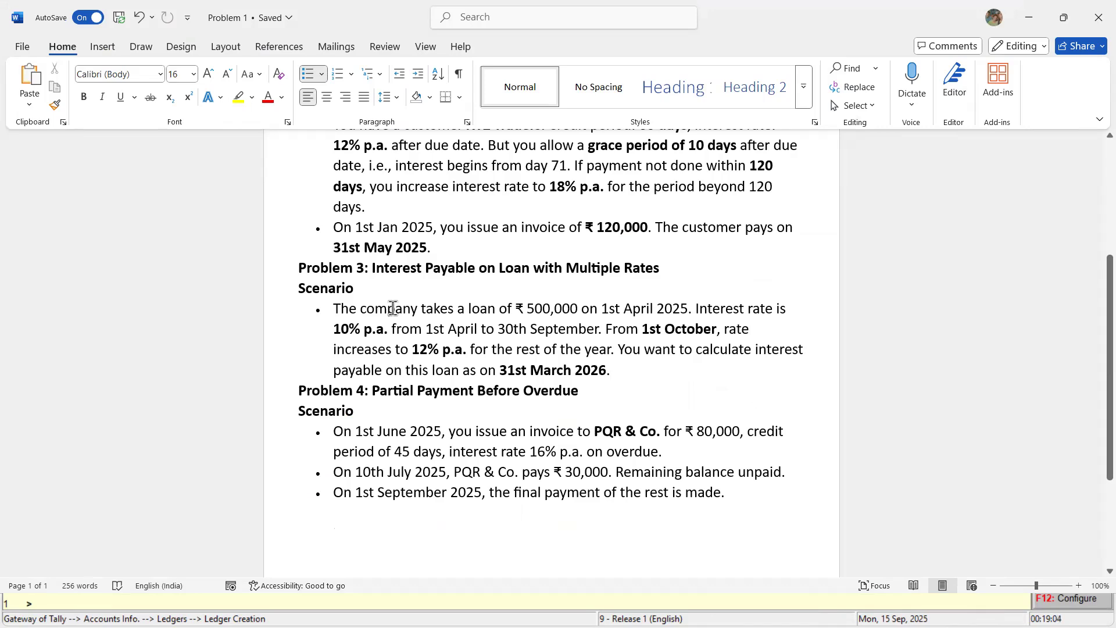
key("alt+Tab")
key("Return")
key("Return")
- Activate interest calculation, setting transaction-by-transaction calculation and per-transaction override to Yes and advanced parameter override to No
key("y")
key("Return")
key("y")
key("Return")
key("y")
key("Return")
key("Return")
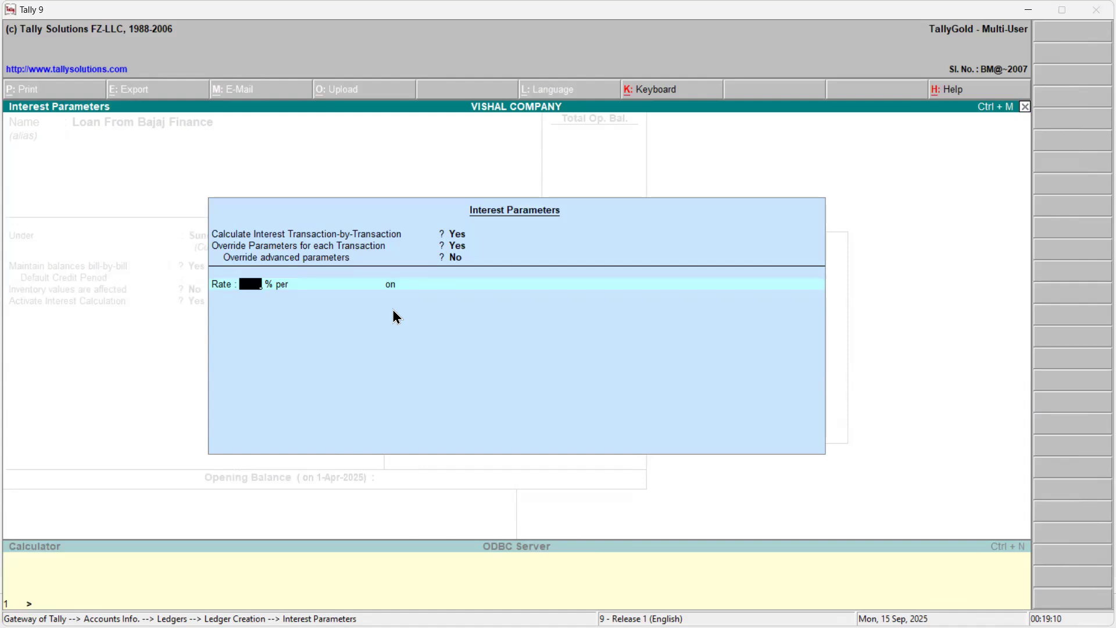
- Check the rate in Problem 3 and set the interest to 10% per Calendar Month on Credit Balances Only
key("alt+Tab")
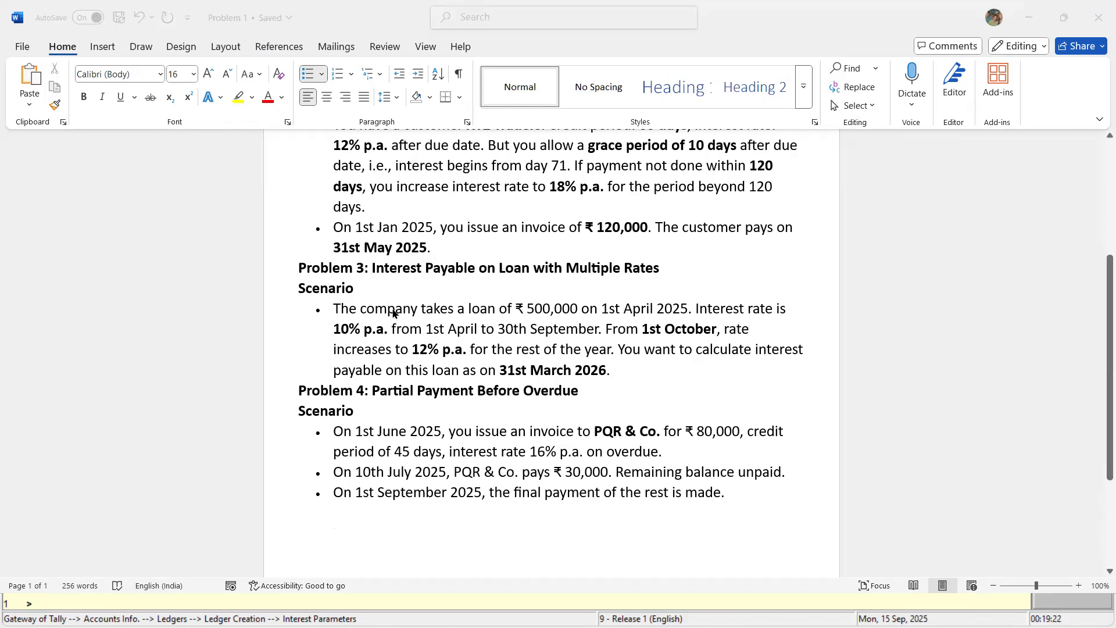
key("alt+Tab")
type("10")
key("Return")
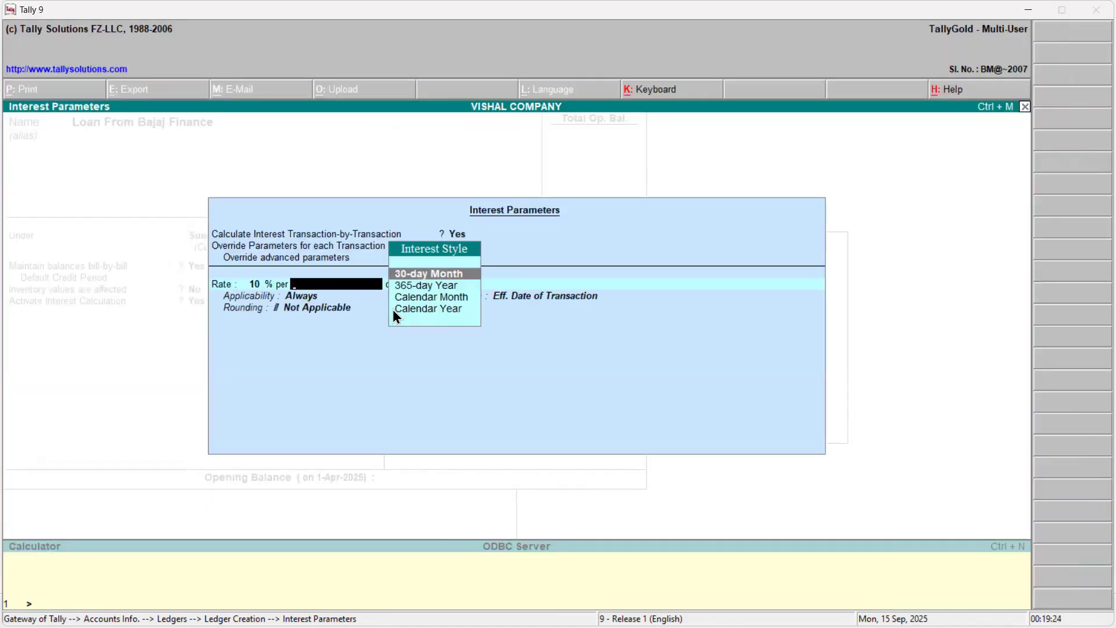
key("Down")
key("Down")
key("Down")
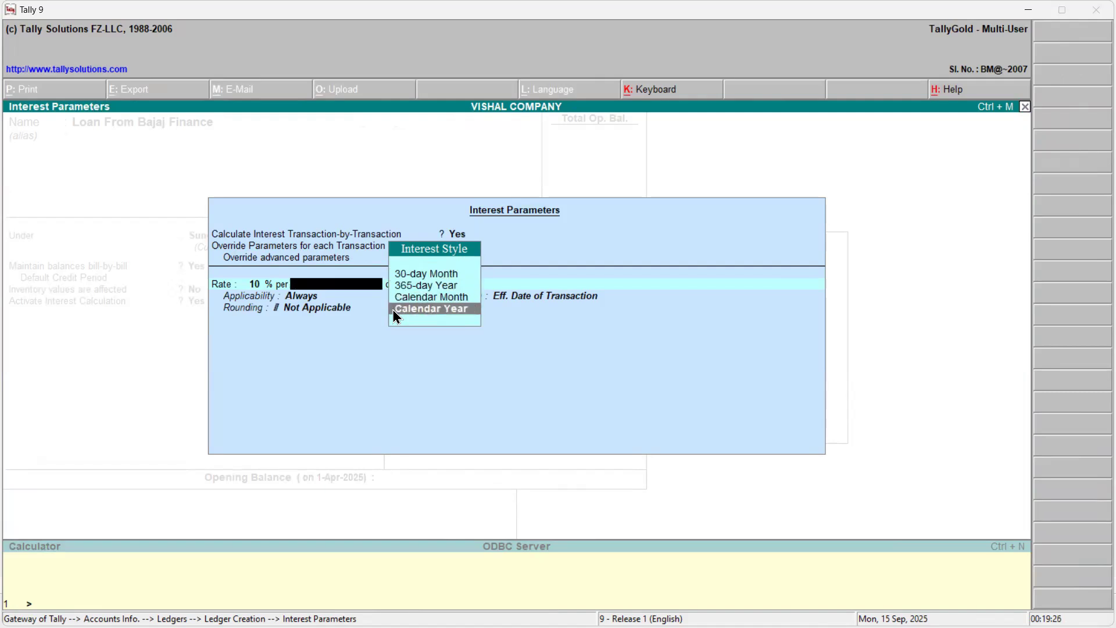
key("Up")
key("Return")
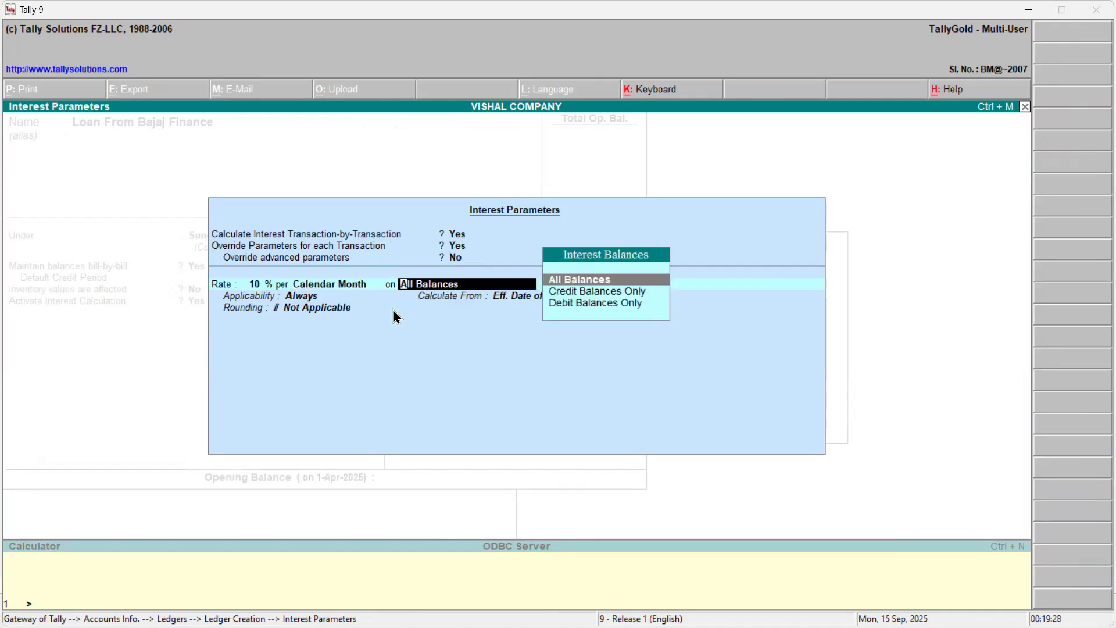
key("Down")
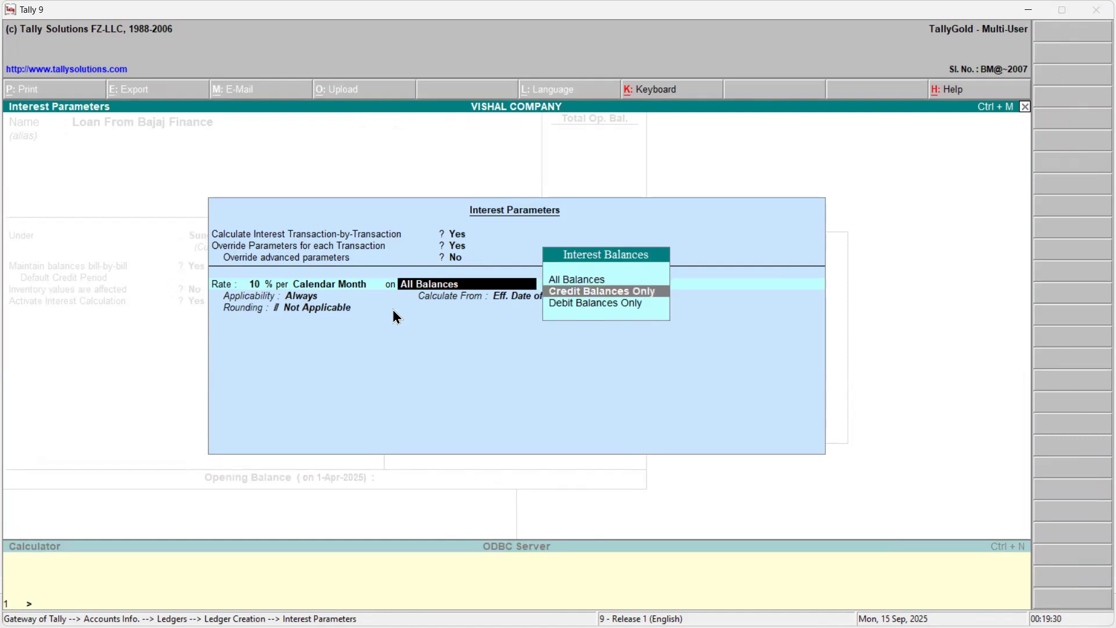
key("Return")
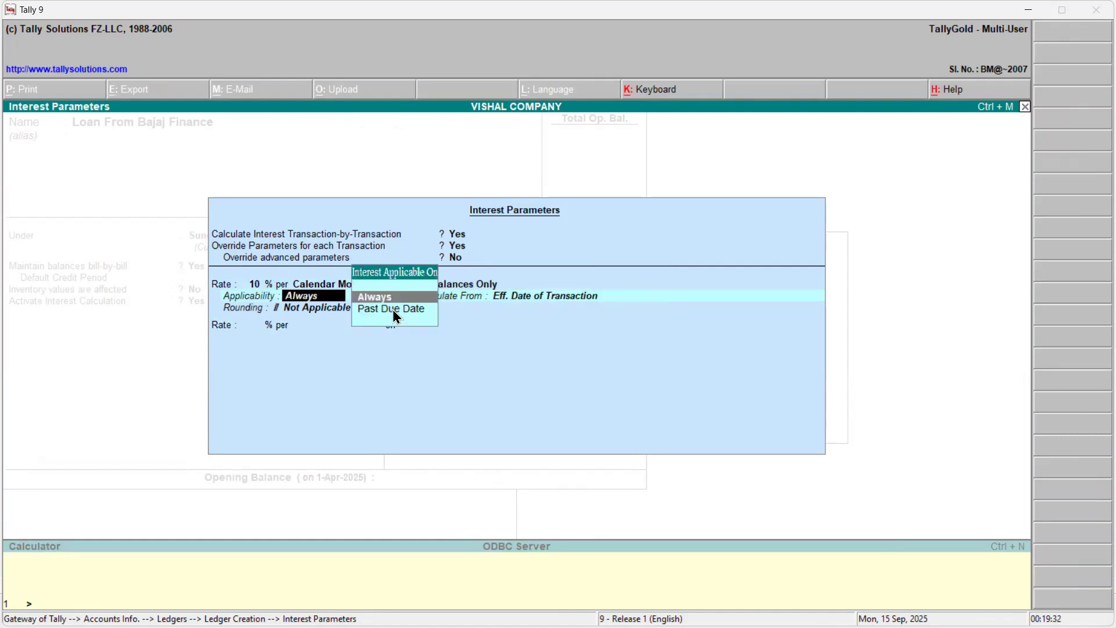
- Go back through the interest parameters and set Calculate Interest Transaction-by-Transaction to No
key("BackSpace")
key("BackSpace")
key("BackSpace")
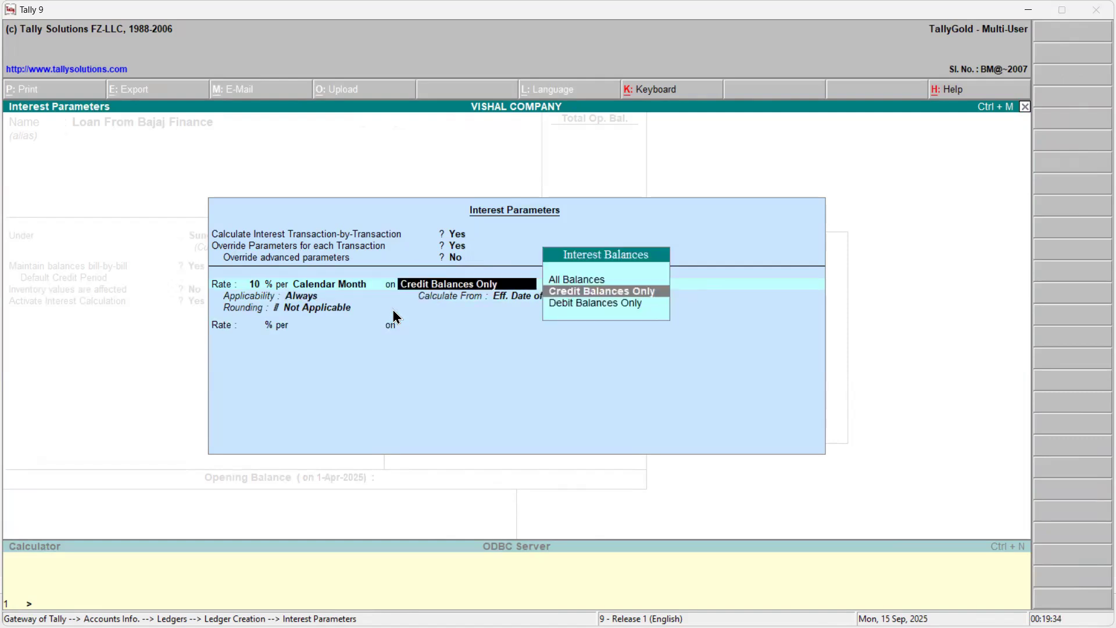
key("BackSpace")
key("BackSpace")
key("BackSpace")
key("n")
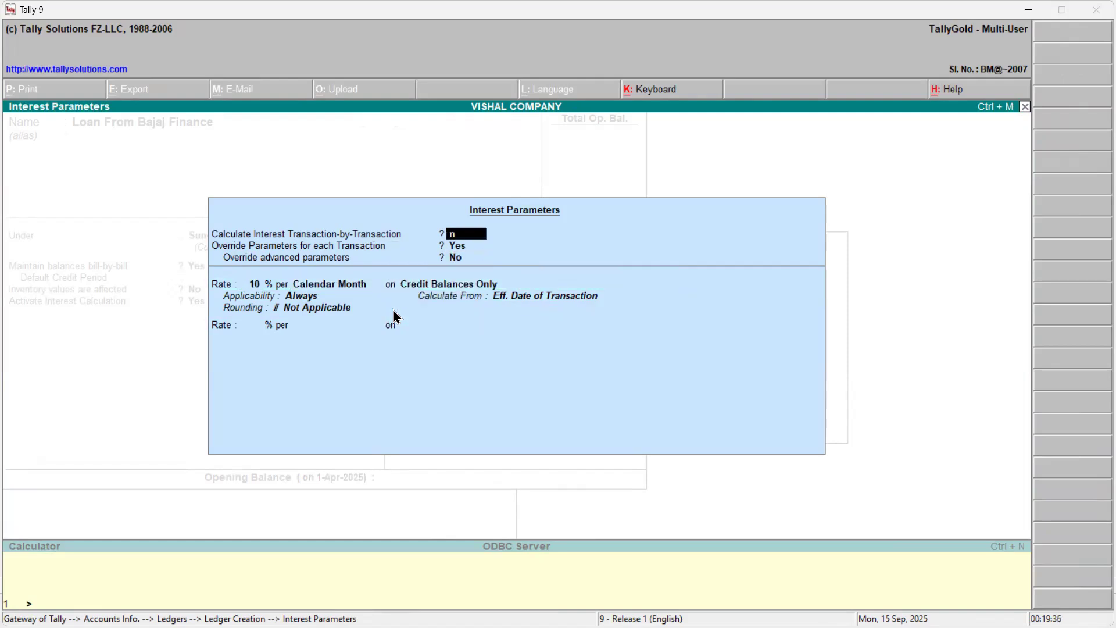
key("Return")
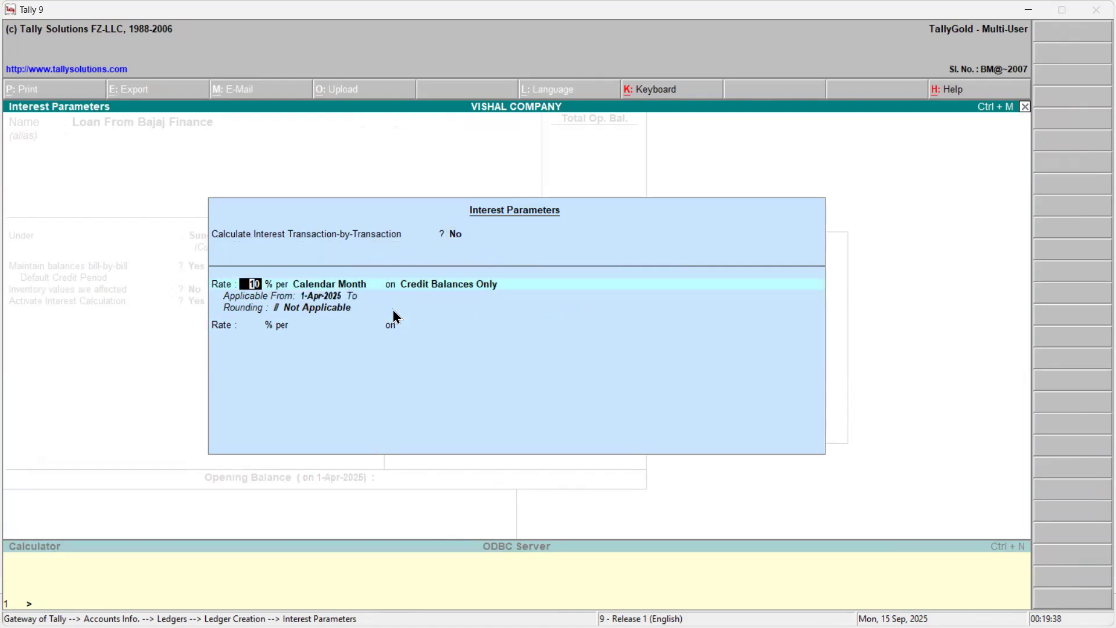
- Keep 10% per Calendar Month on Credit Balances Only and accept 1-Apr-2025 as the rate's start date
key("Return")
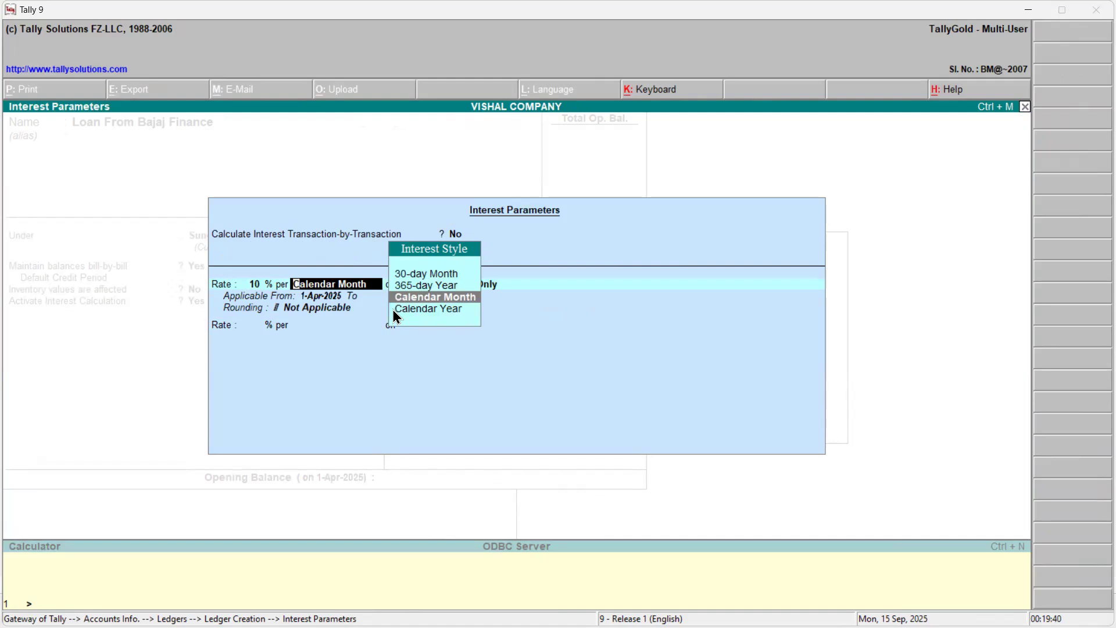
key("Return")
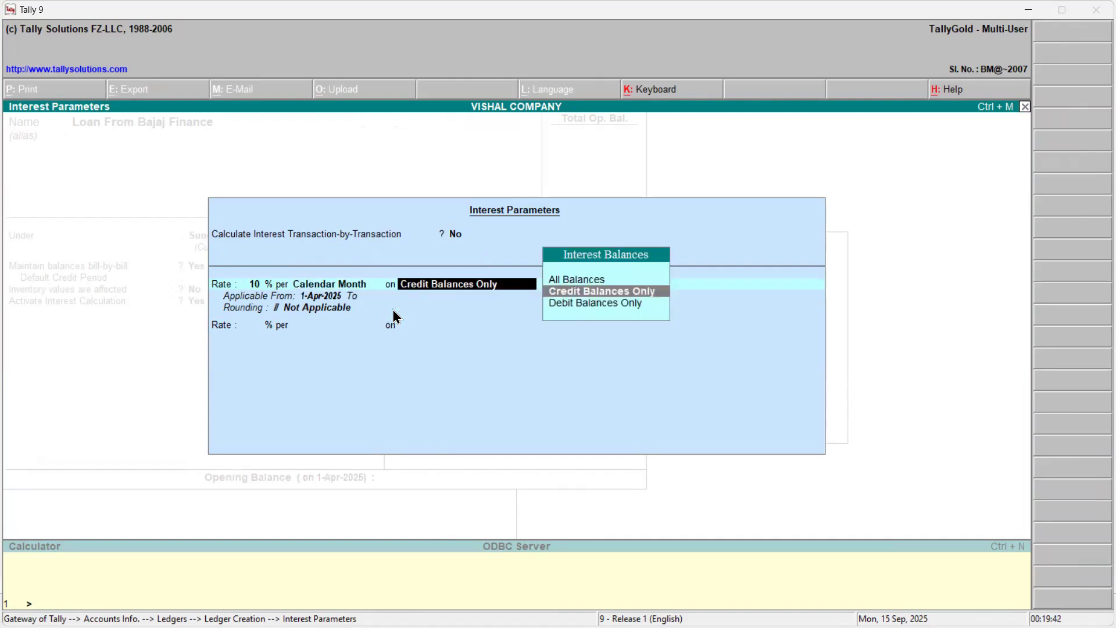
key("Return")
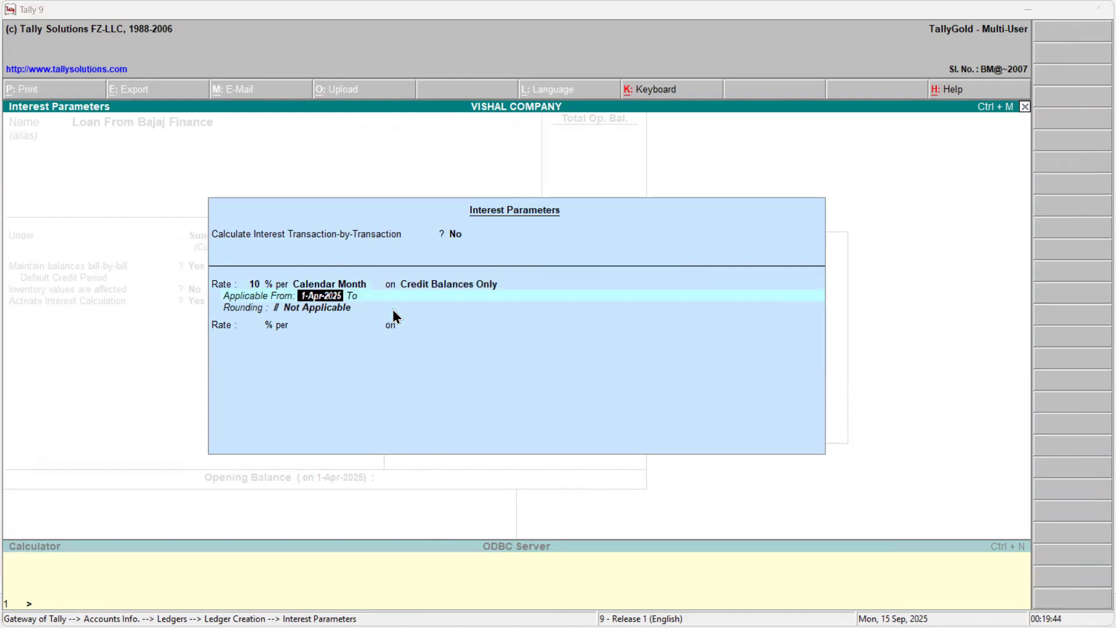
key("alt+Tab")
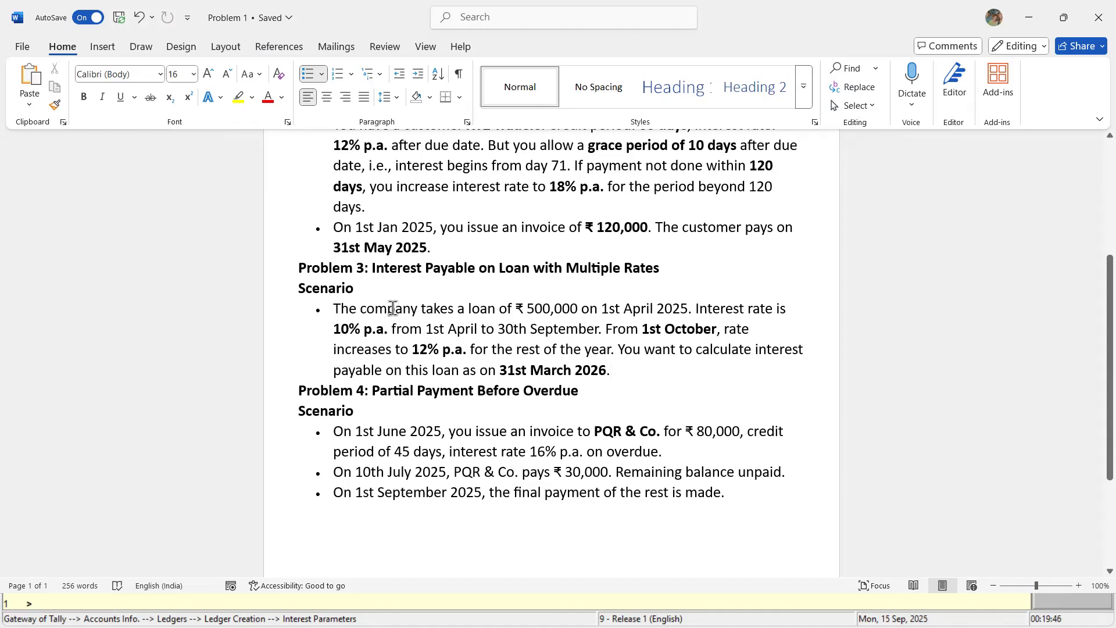
key("alt+Tab")
key("Return")
- Set the 10% rate's end date to 30 September, as given in Problem 3, and leave rounding Not Applicable
type("1-10")
key("Return")
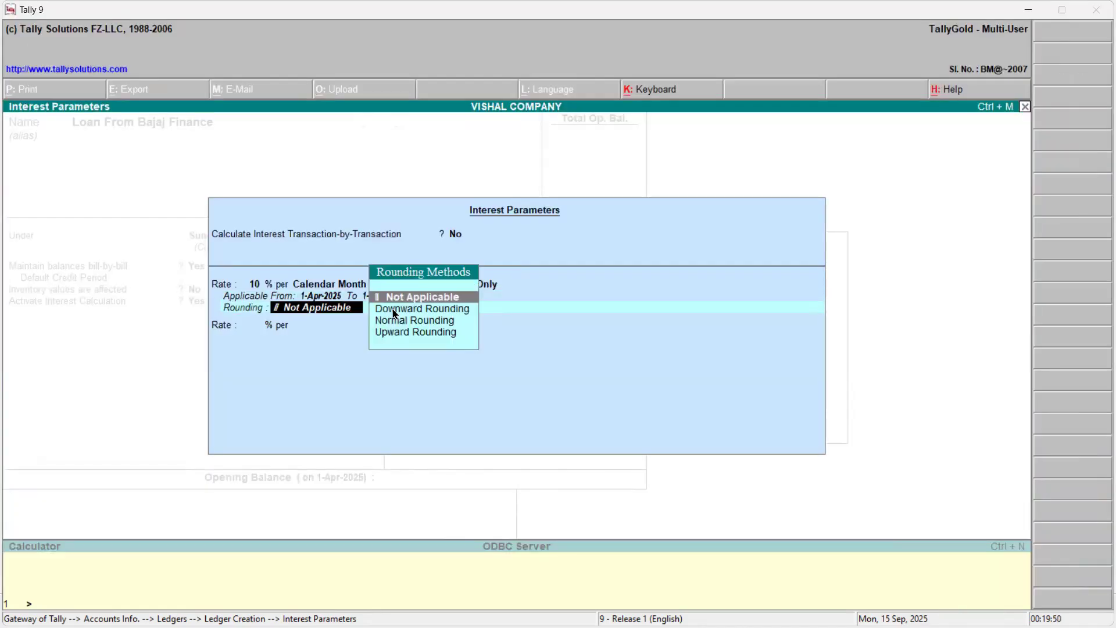
key("BackSpace")
key("alt+Tab")
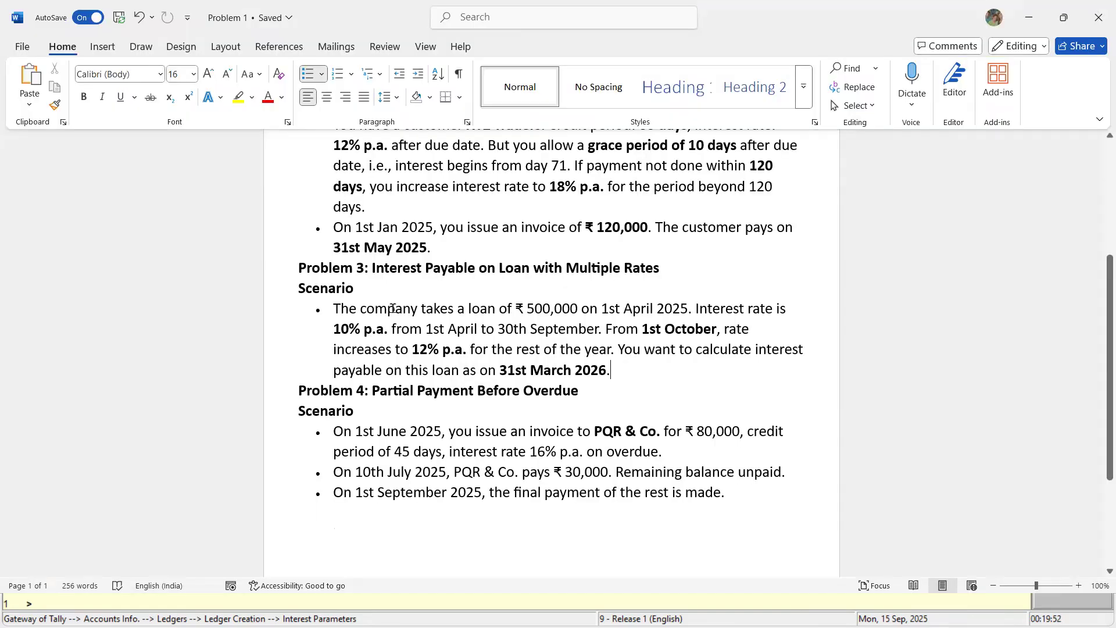
key("alt+Tab")
type("30-")
key("Return")
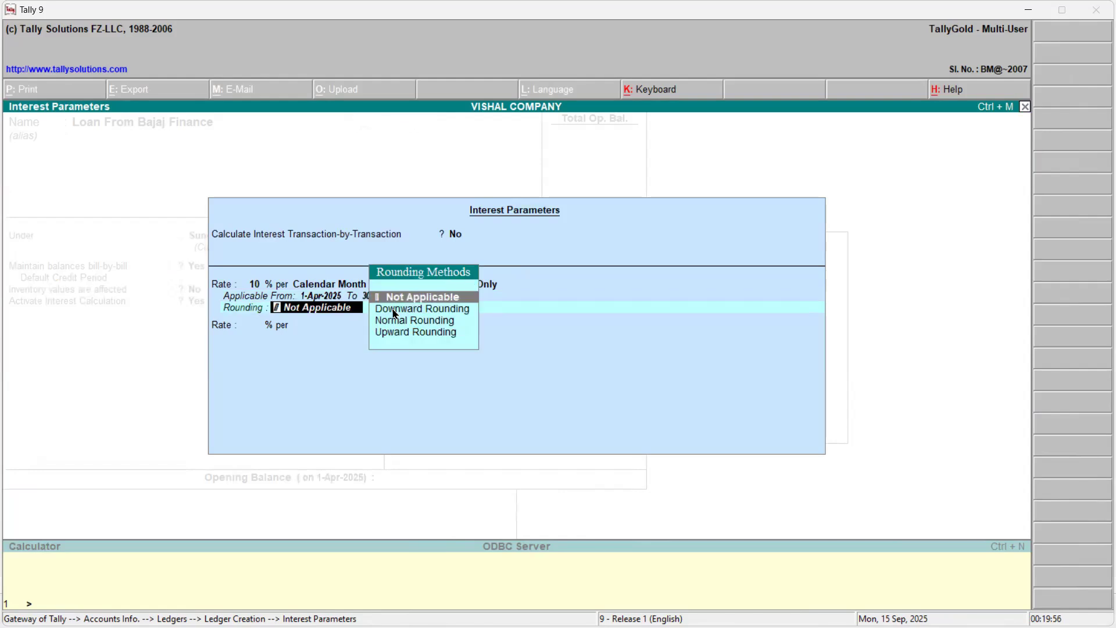
key("Return")
- Check the second rate in Problem 3 and add a 12% per Calendar Month rate on Credit Balances Only
key("alt+Tab")
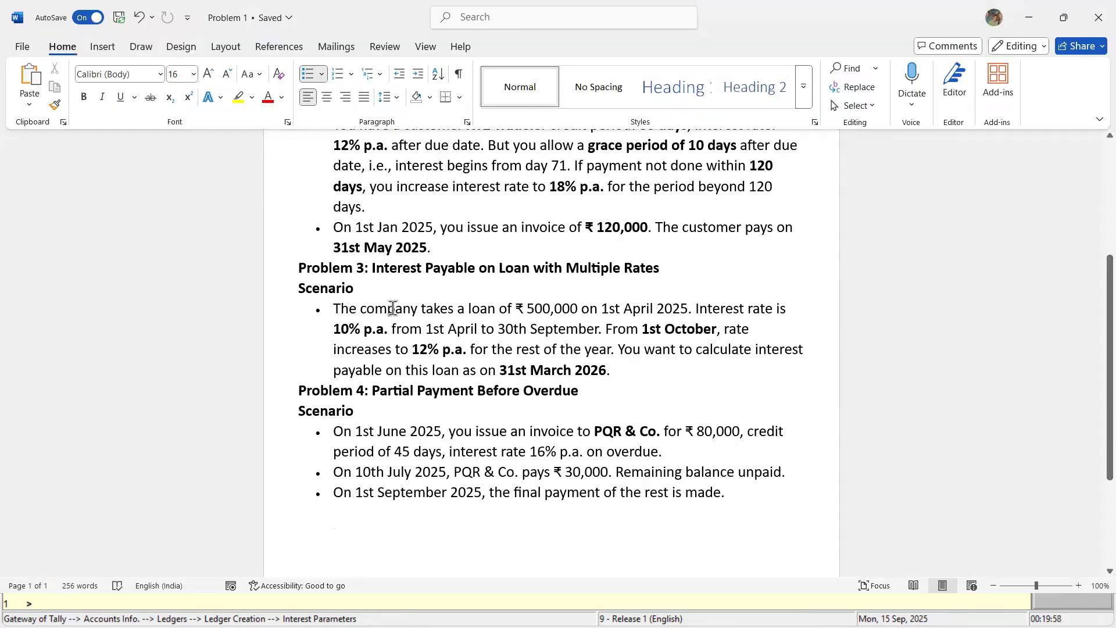
key("alt+Tab")
type("12")
key("Return")
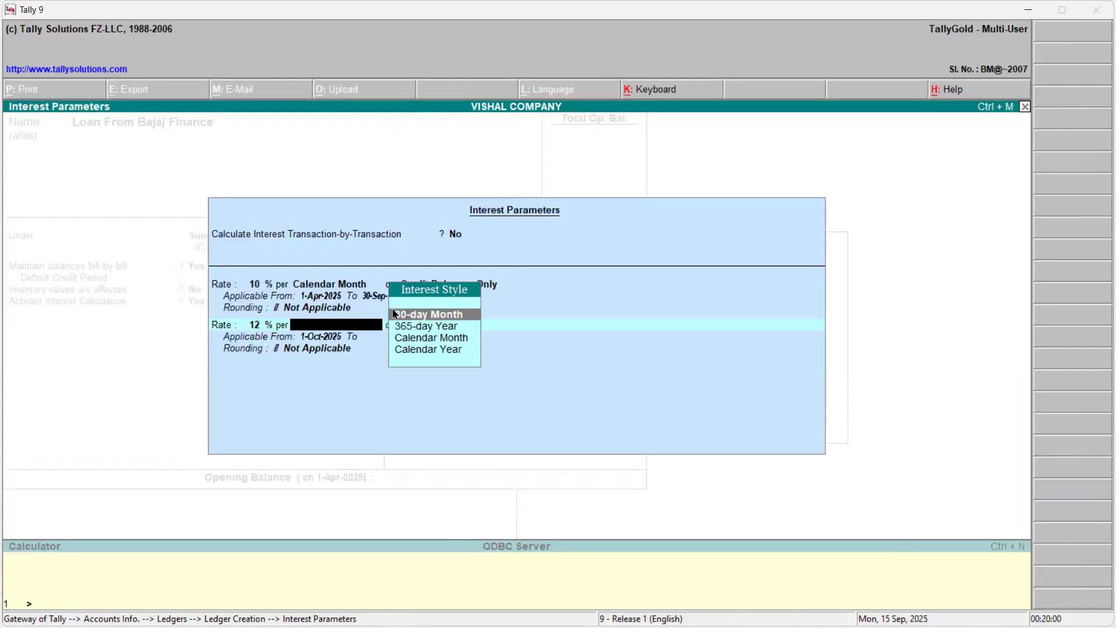
key("alt+Tab")
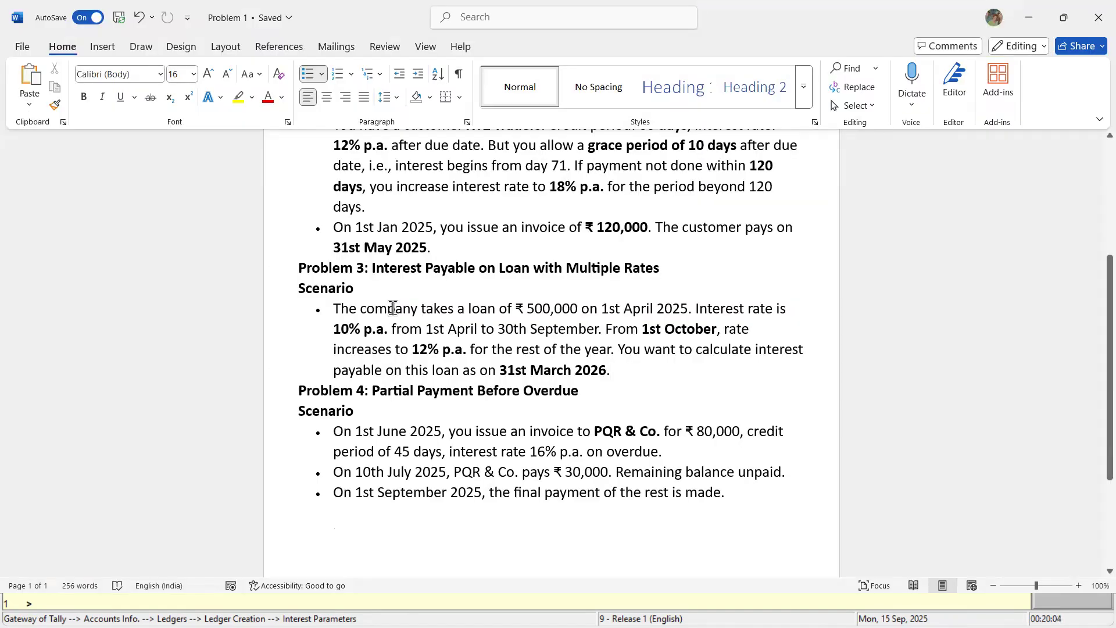
key("alt+Tab")
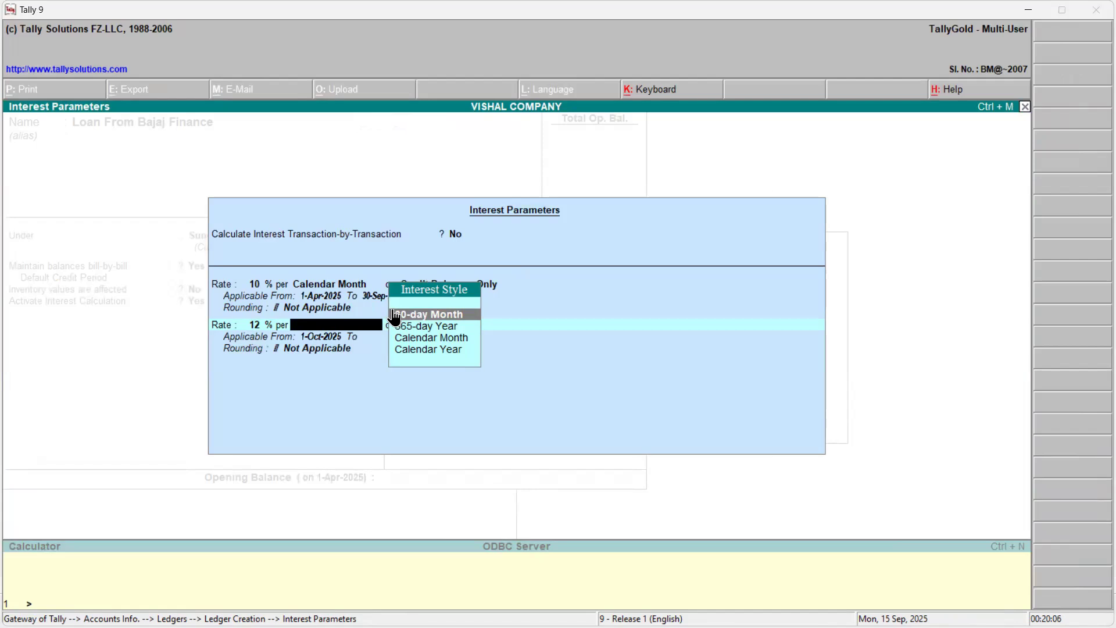
key("Down")
key("Down")
key("Return")
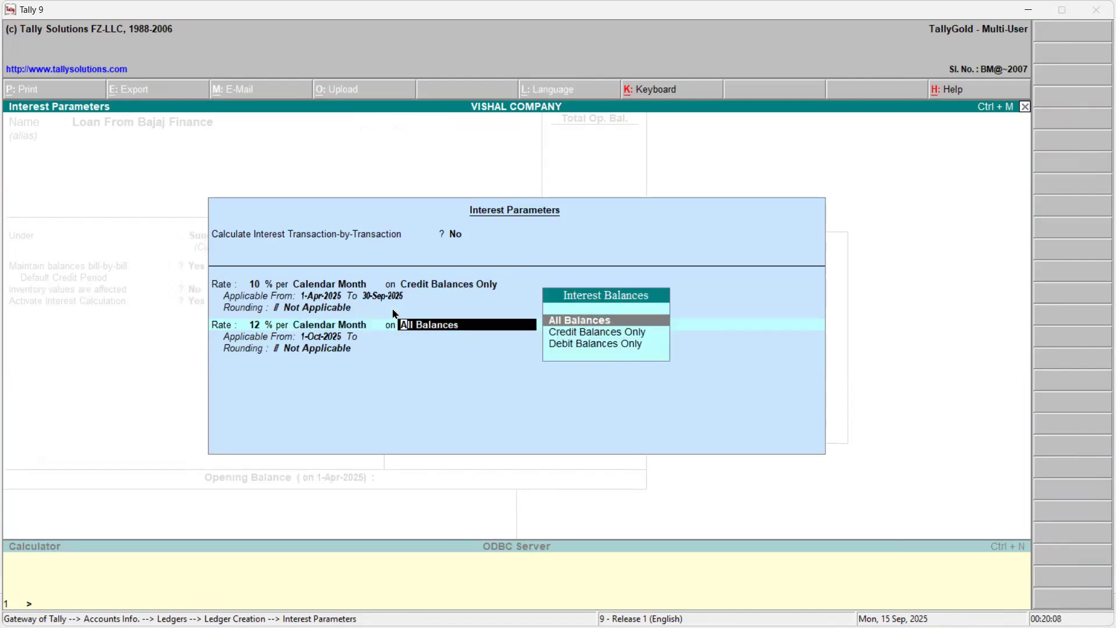
key("Down")
key("Return")
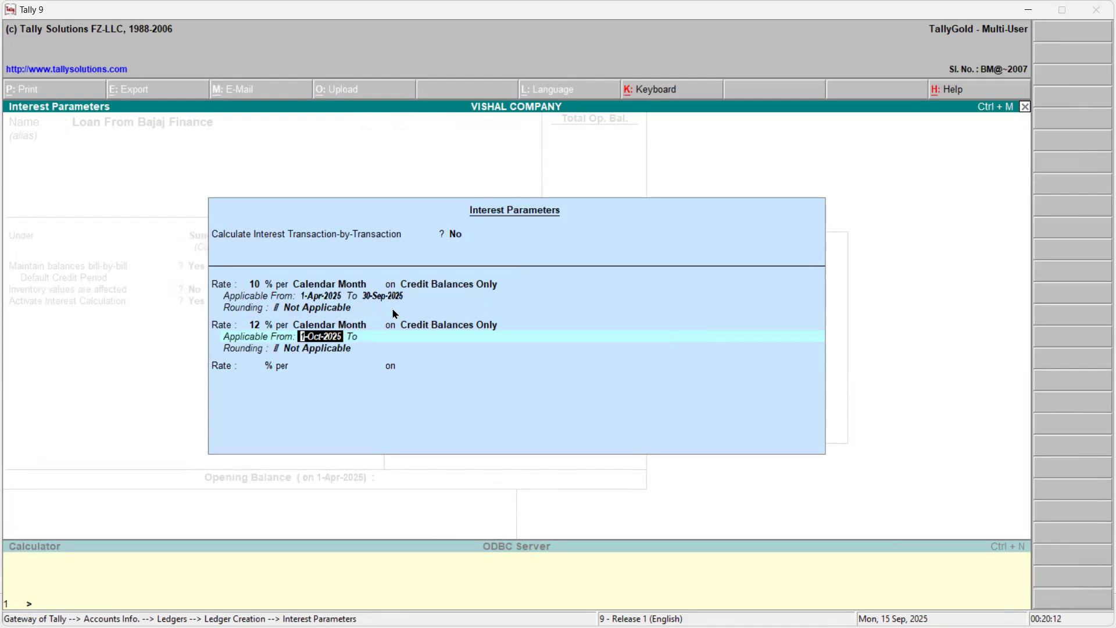
- Go back to the 10% rate and change its interest style to 30-Day Month, keeping its balances, dates and rounding
key("BackSpace")
key("BackSpace")
key("BackSpace")
key("BackSpace")
key("BackSpace")
key("BackSpace")
key("BackSpace")
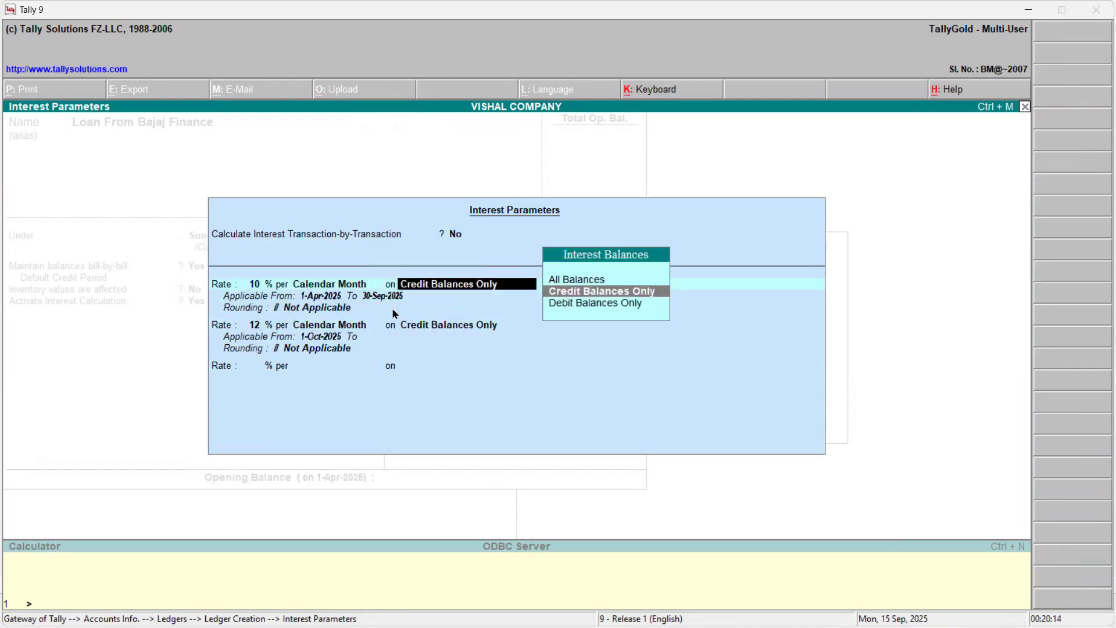
key("BackSpace")
key("Up")
key("Up")
key("Return")
key("Return")
key("Return")
key("Return")
key("Return")
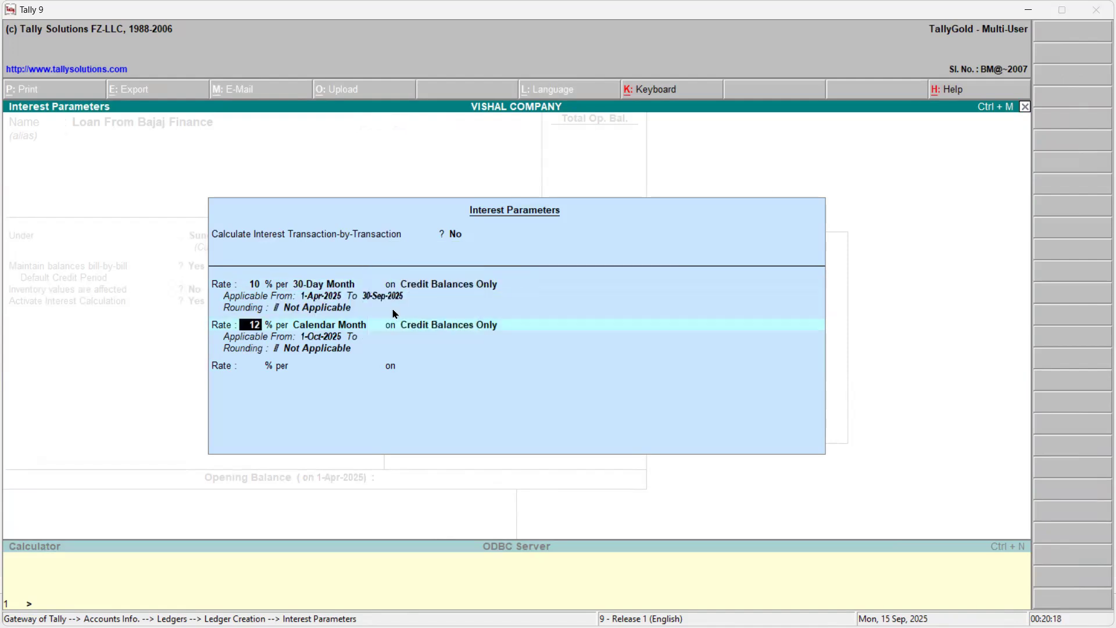
- Change the 12% rate to 30-Day Month and keep it applicable from 1-Oct-2025 with no end date
key("Return")
key("Up")
key("Up")
key("Return")
key("Return")
key("alt+Tab")
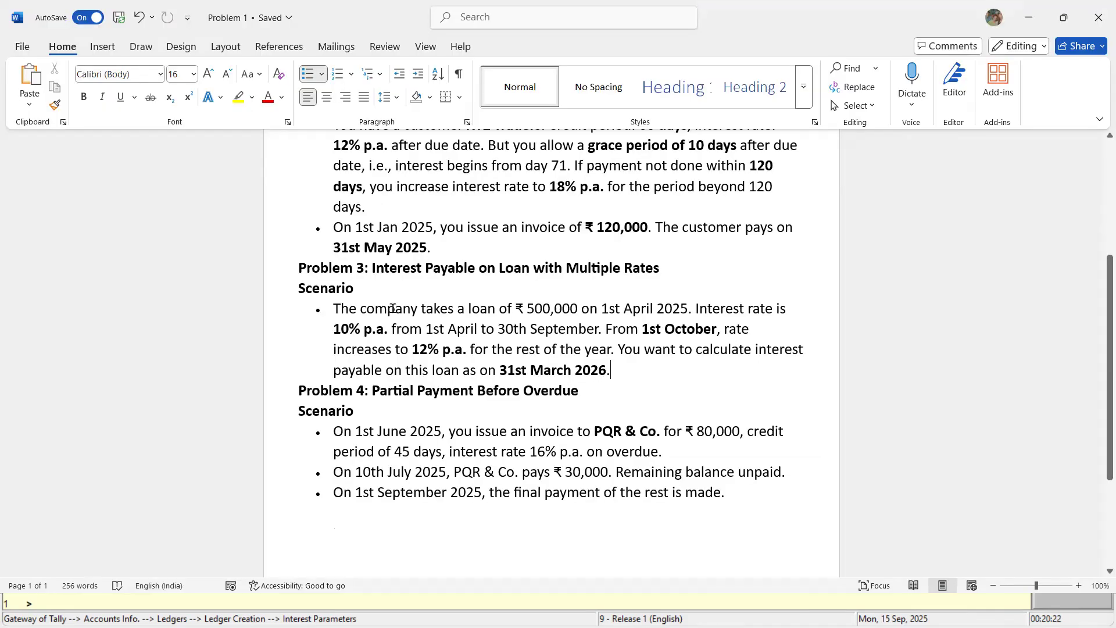
key("alt+Tab")
key("Return")
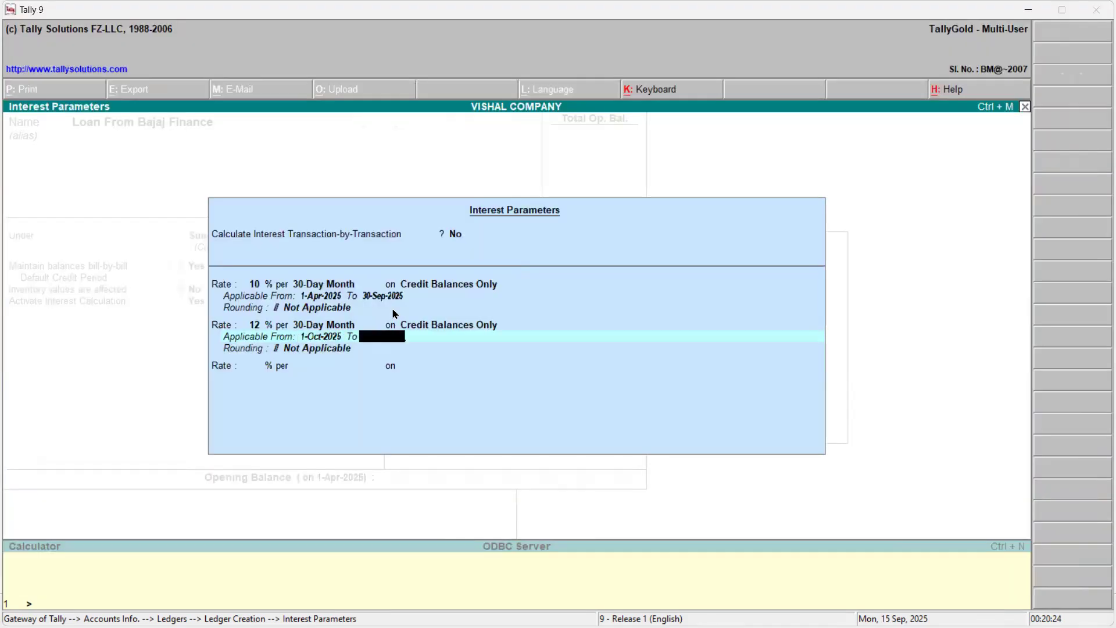
key("Return")
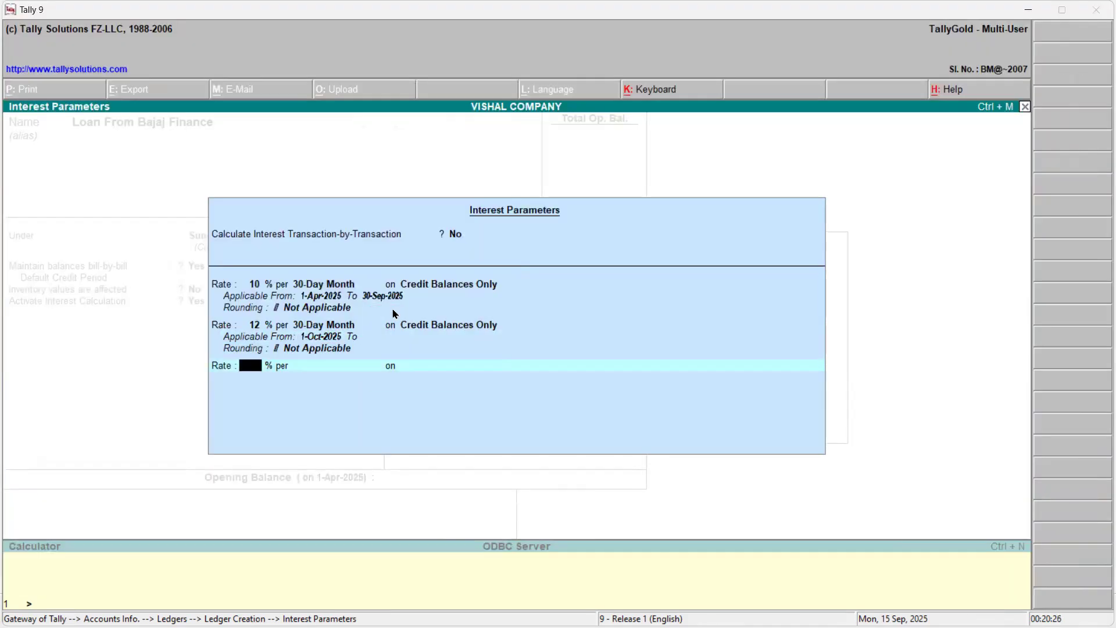
- Accept the interest parameters, save the Loan From Bajaj Finance ledger with its remaining fields unchanged, and return to the Gateway of Tally
key("Return")
key("Return")
key("Return")
key("Return")
key("Return")
key("Return")
key("Return")
key("Return")
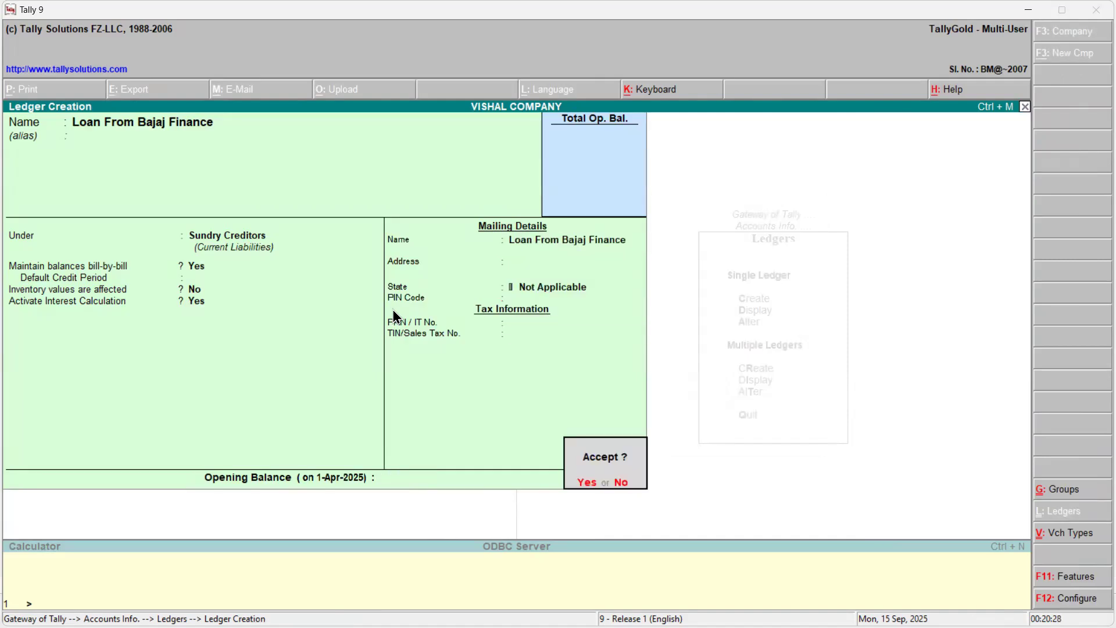
key("Return")
key("Escape")
key("Return")
key("Escape")
key("Escape")
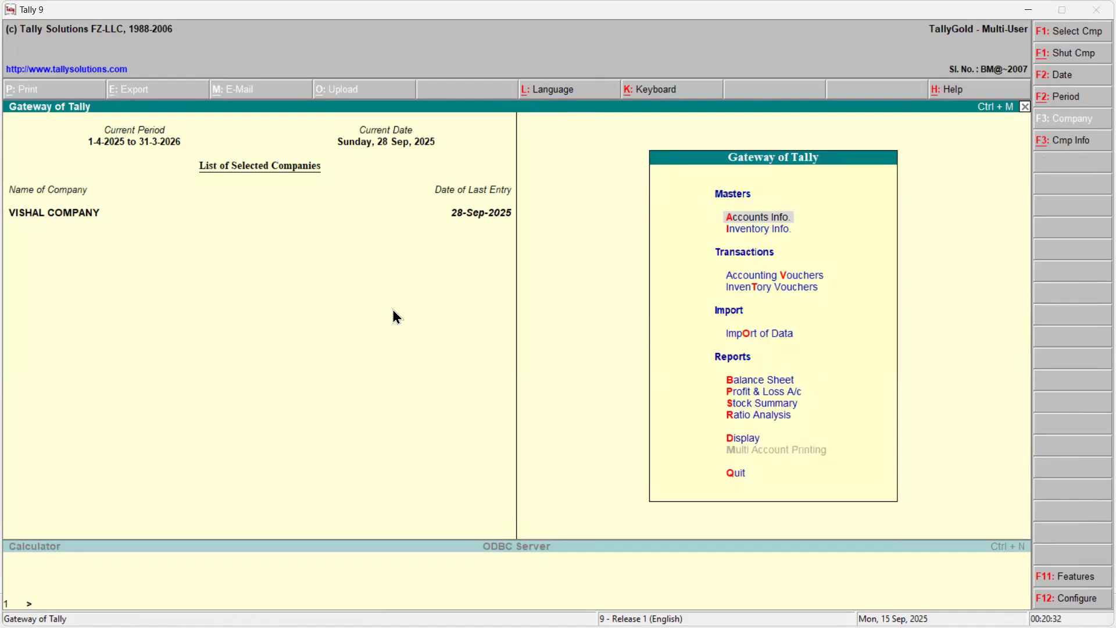
- Start a receipt voucher and credit Loan From Bajaj Finance with the 500000 loan amount from Problem 3
key("v")
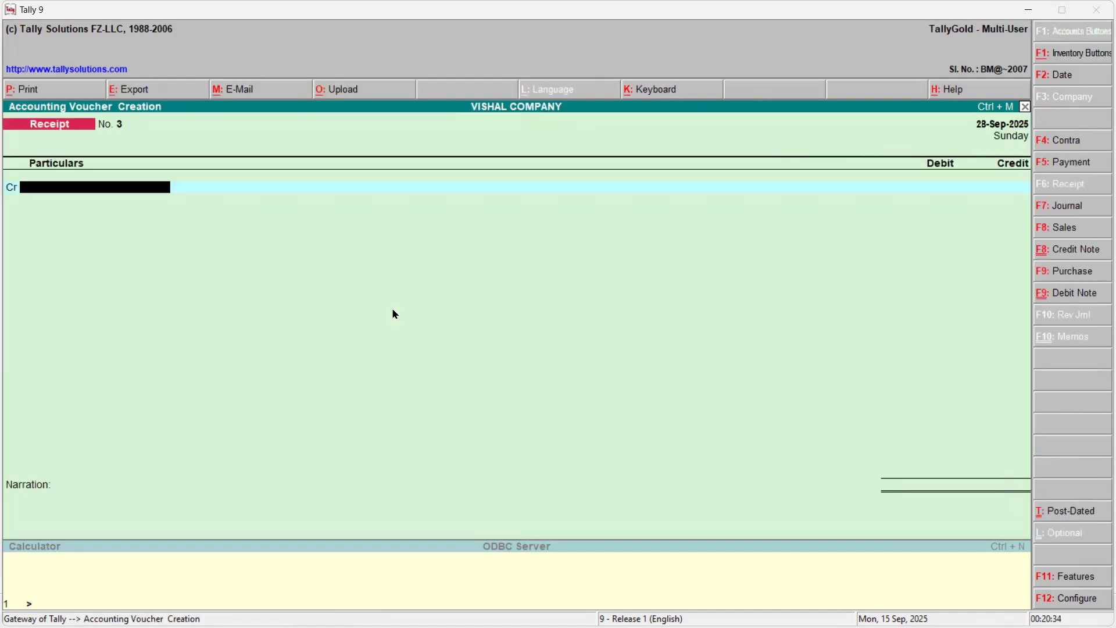
type("Lo")
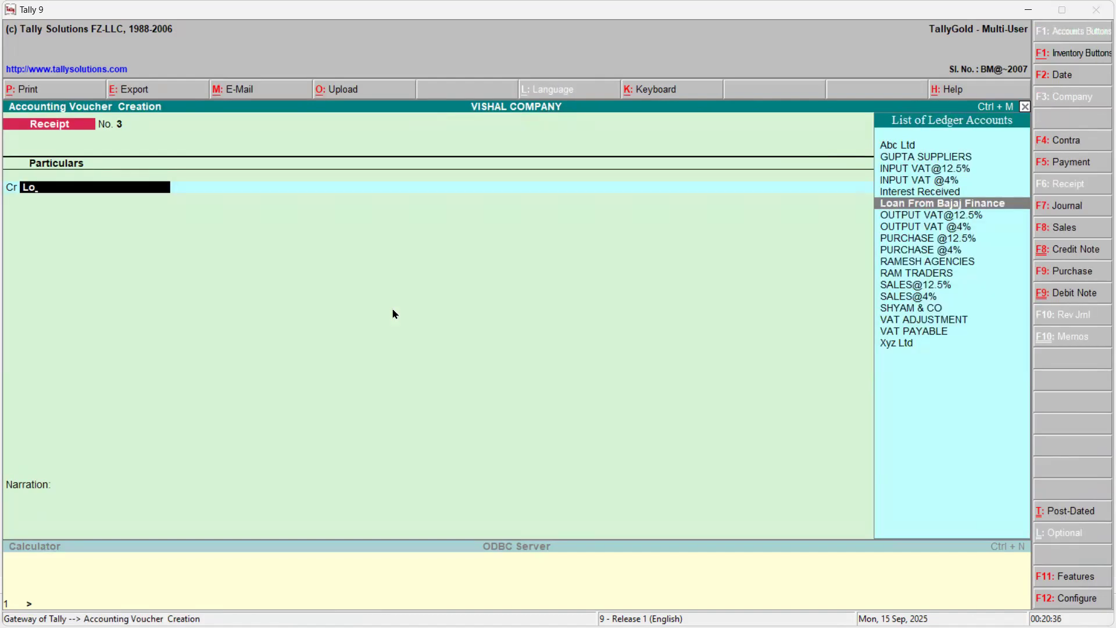
key("Return")
key("alt+Tab")
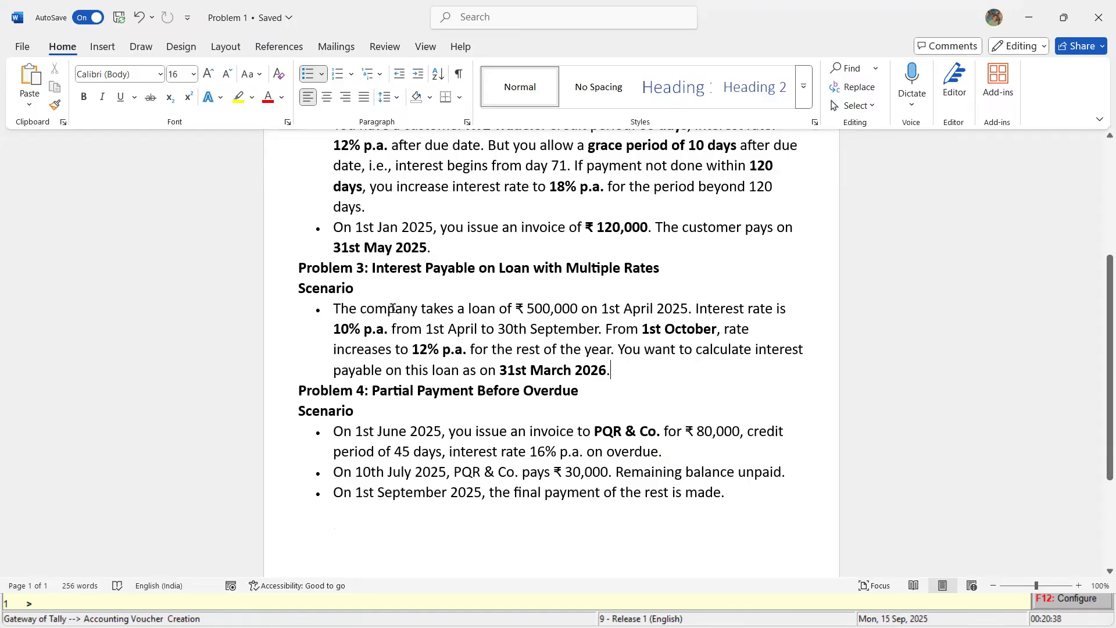
key("alt+Tab")
type("500000")
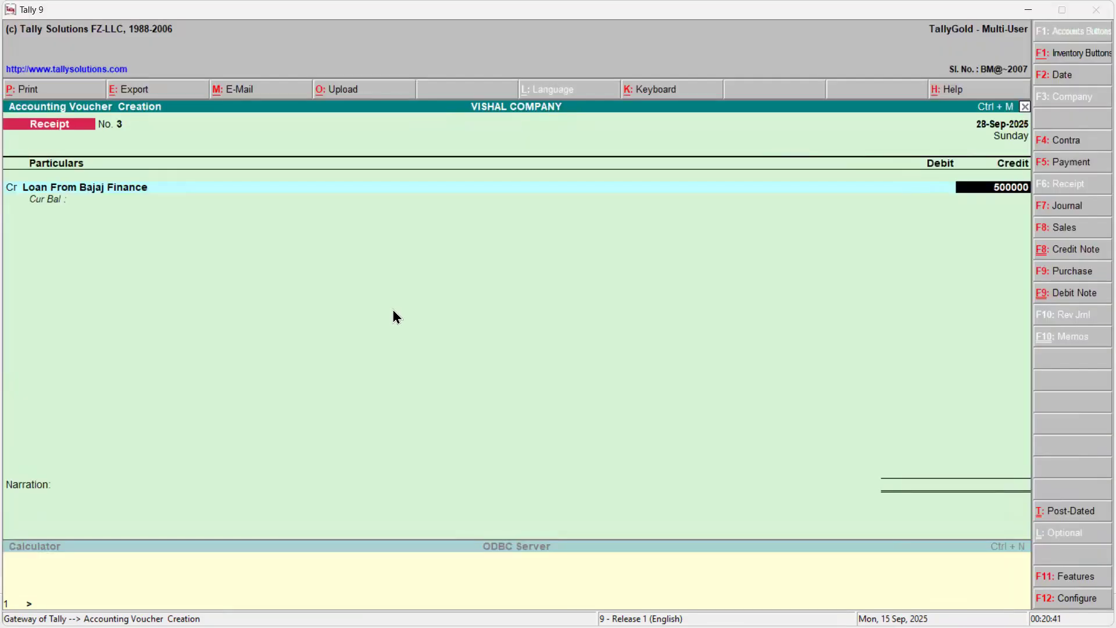
key("Return")
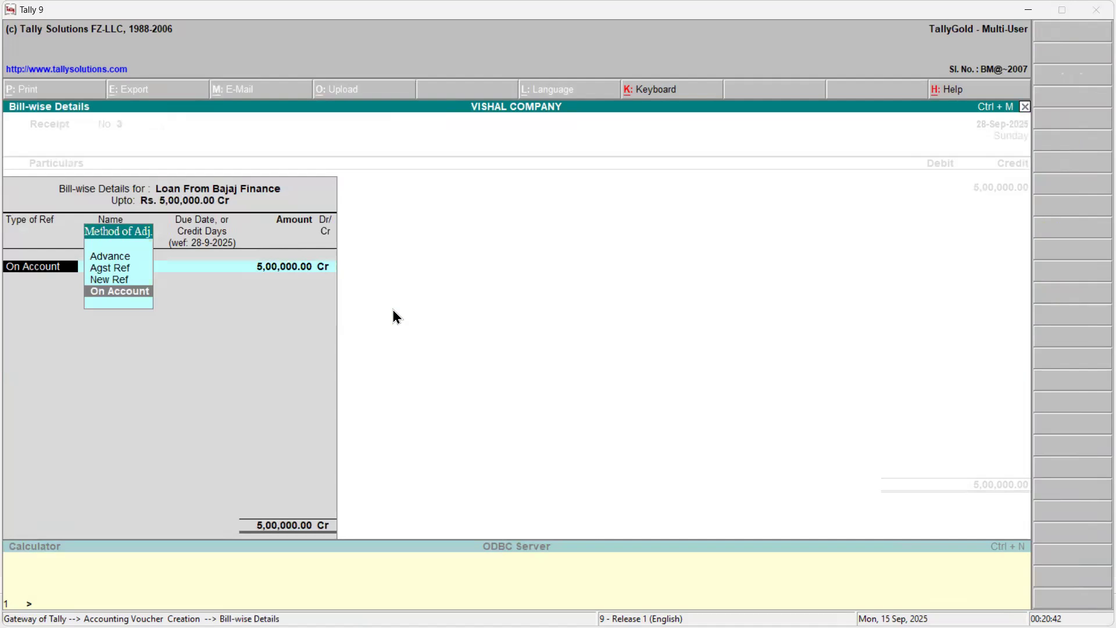
- Allocate the full loan amount to a New Ref named Loan-001 with no due date
key("Up")
key("Up")
key("Down")
key("Return")
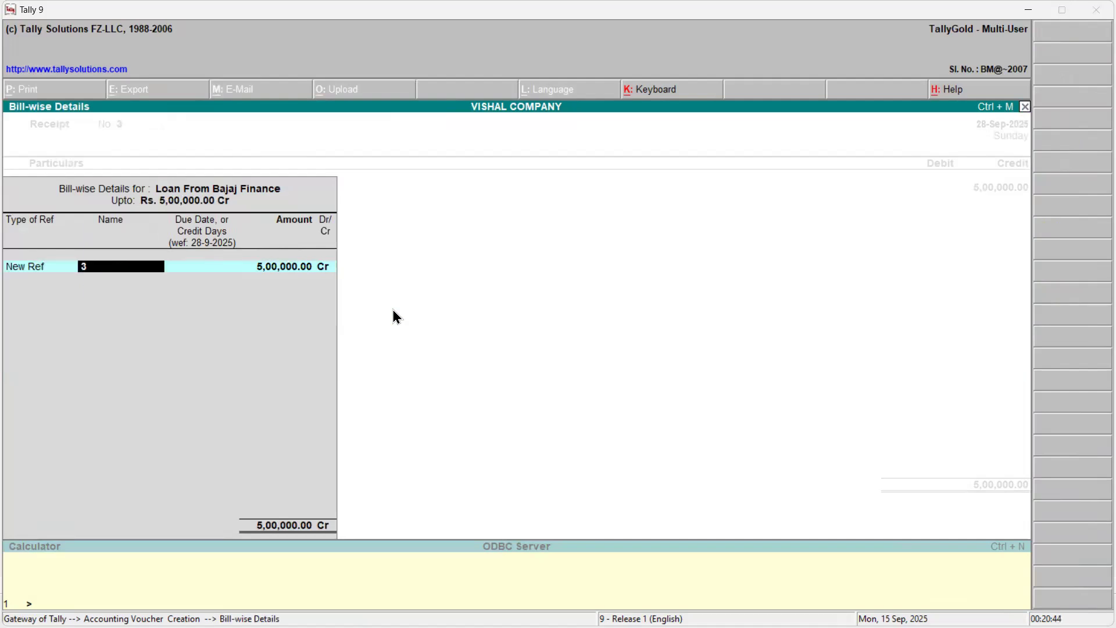
type("Loan-001")
key("Return")
key("Return")
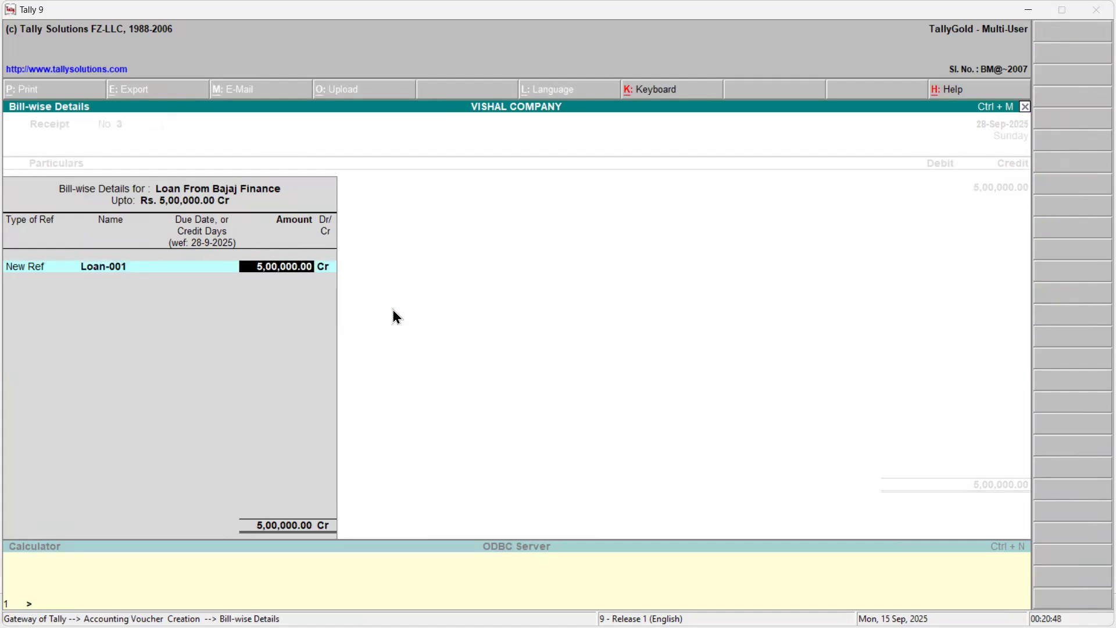
key("Return")
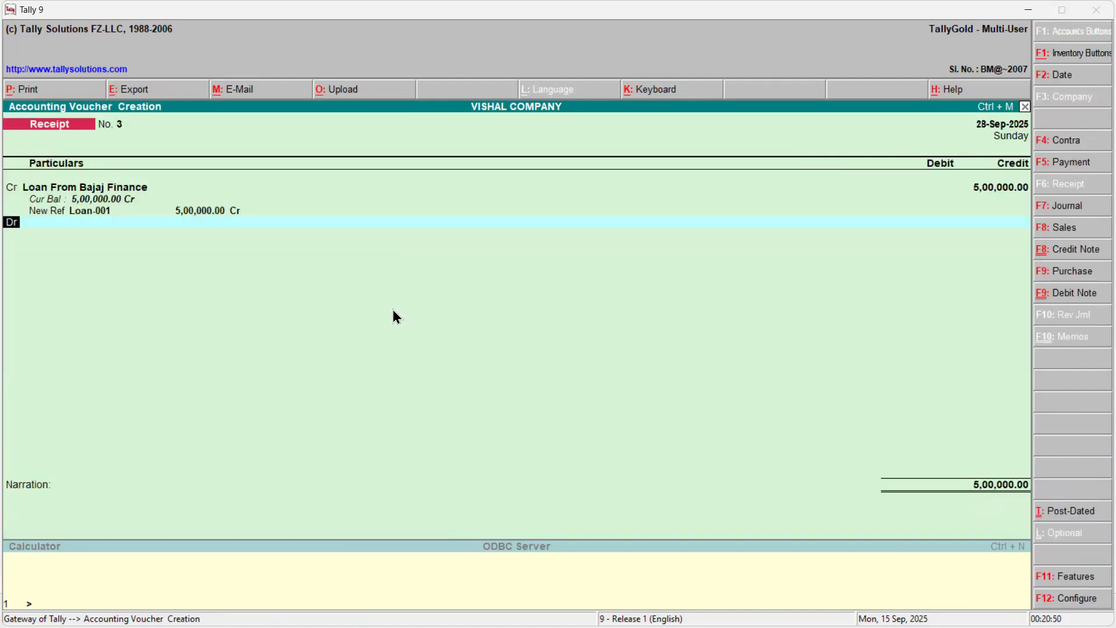
- Check the loan date in Problem 3 and set the receipt voucher's date to 1-4
key("alt+Tab")
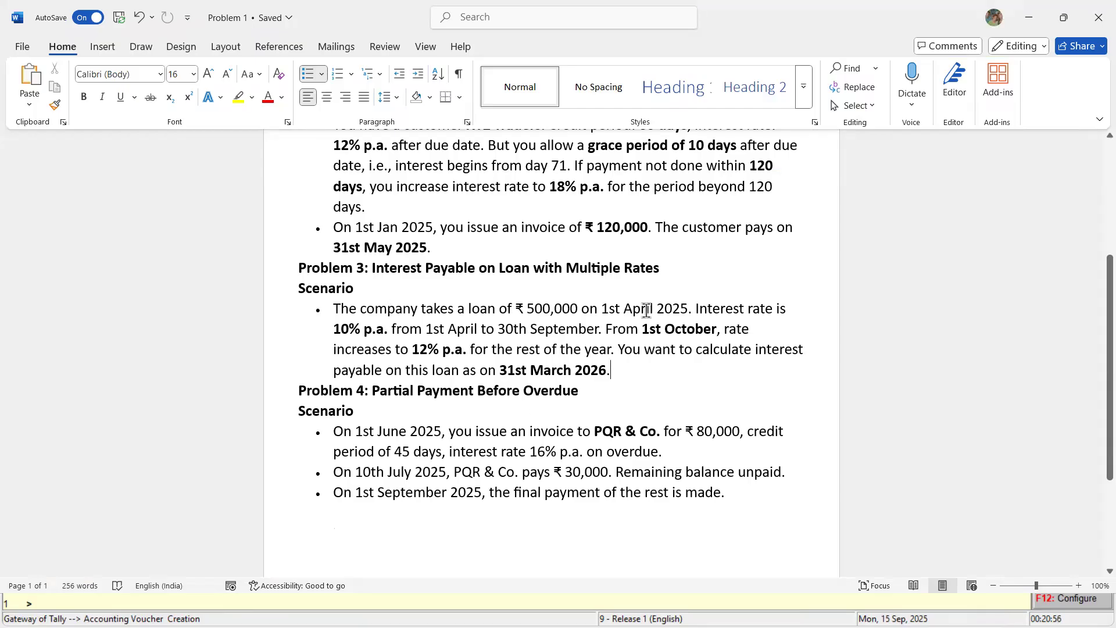
key("alt+Tab")
key("F2")
type("1-4")
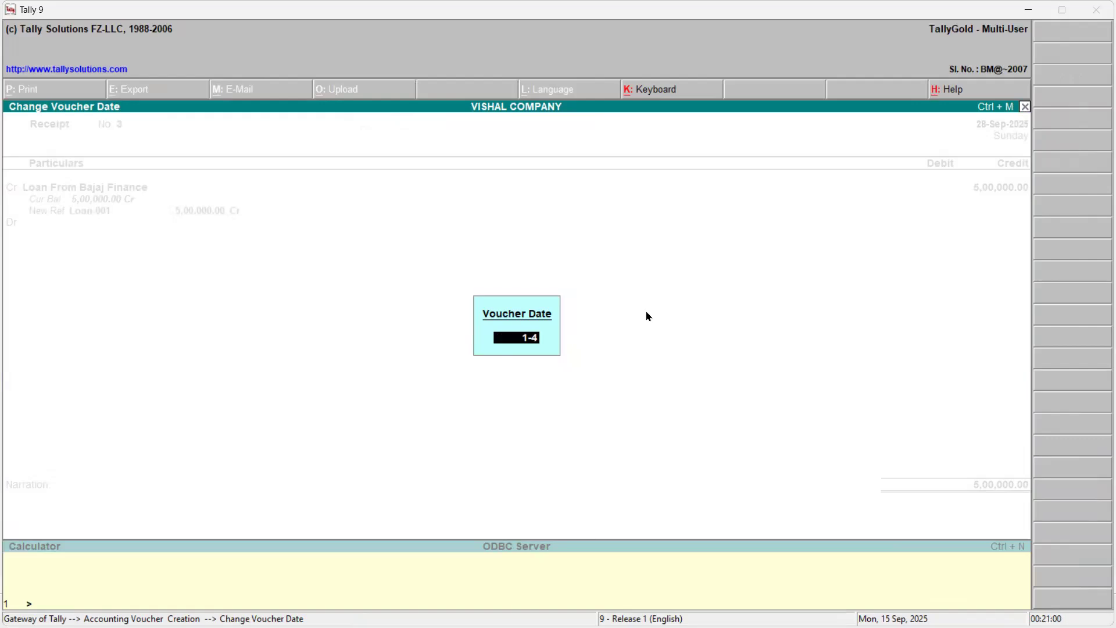
key("Return")
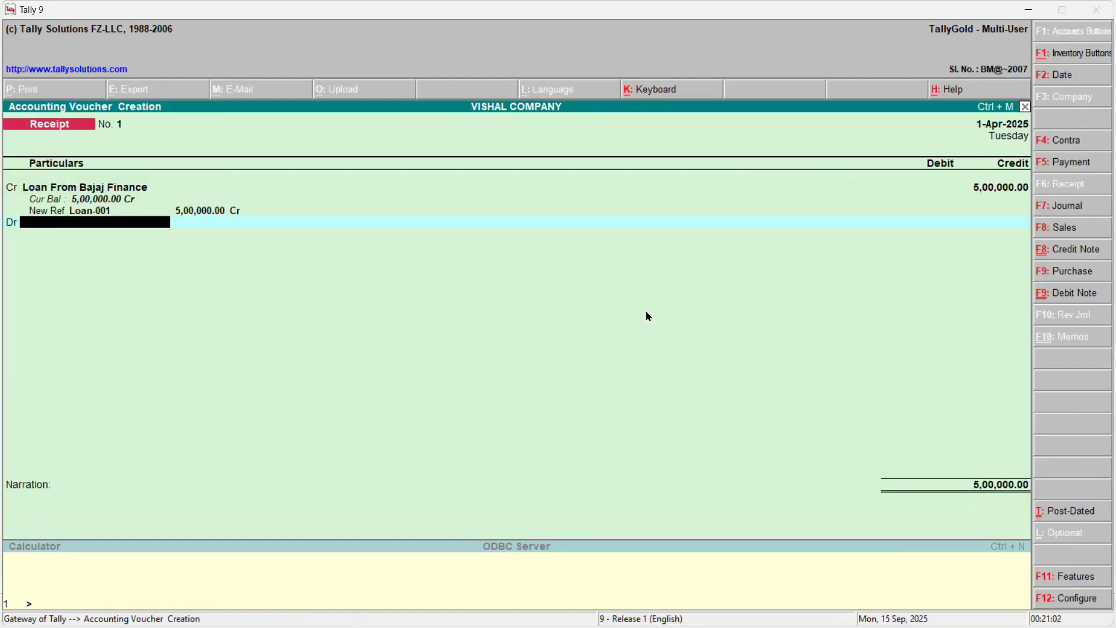
- Debit SBI BANK with 5,00,000.00, save the receipt without a narration, and leave voucher entry
type("Sb")
key("Return")
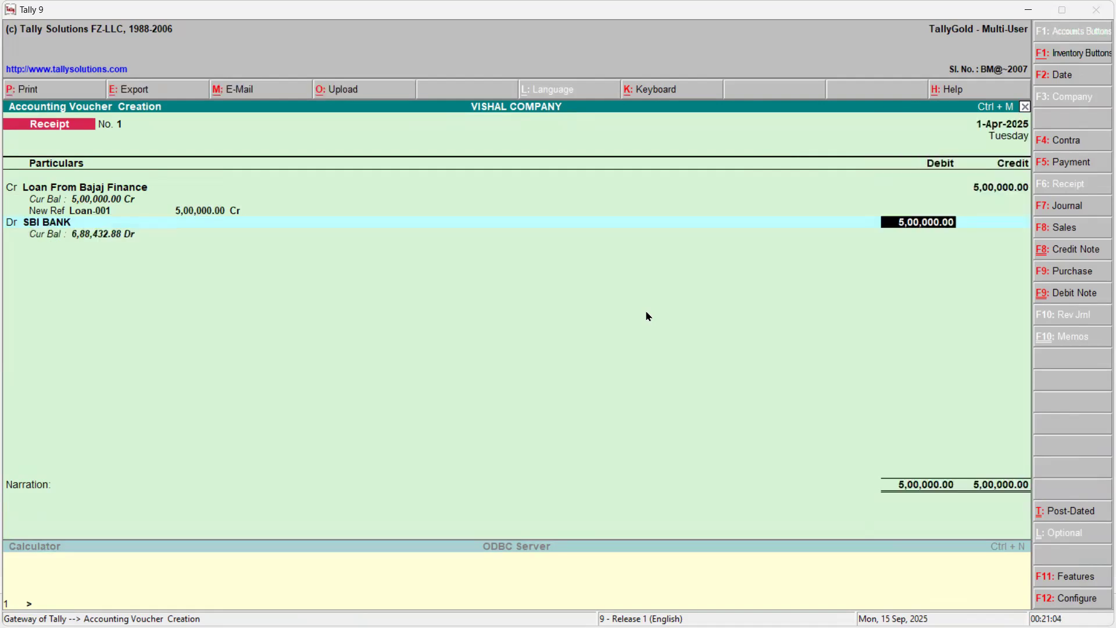
key("Return")
key("Return")
key("Return")
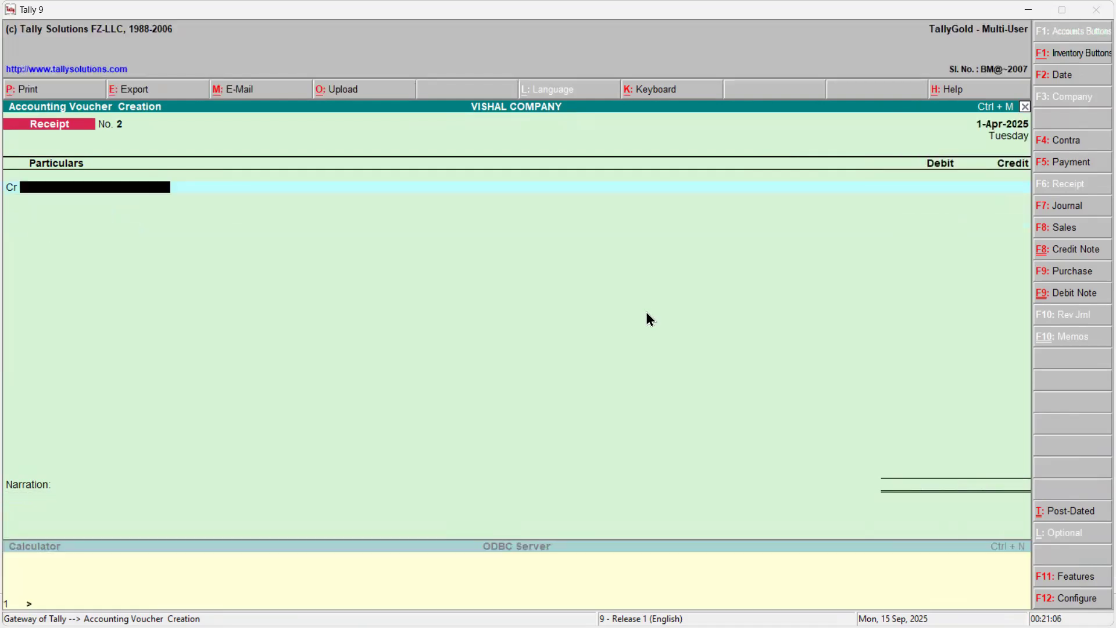
key("Escape")
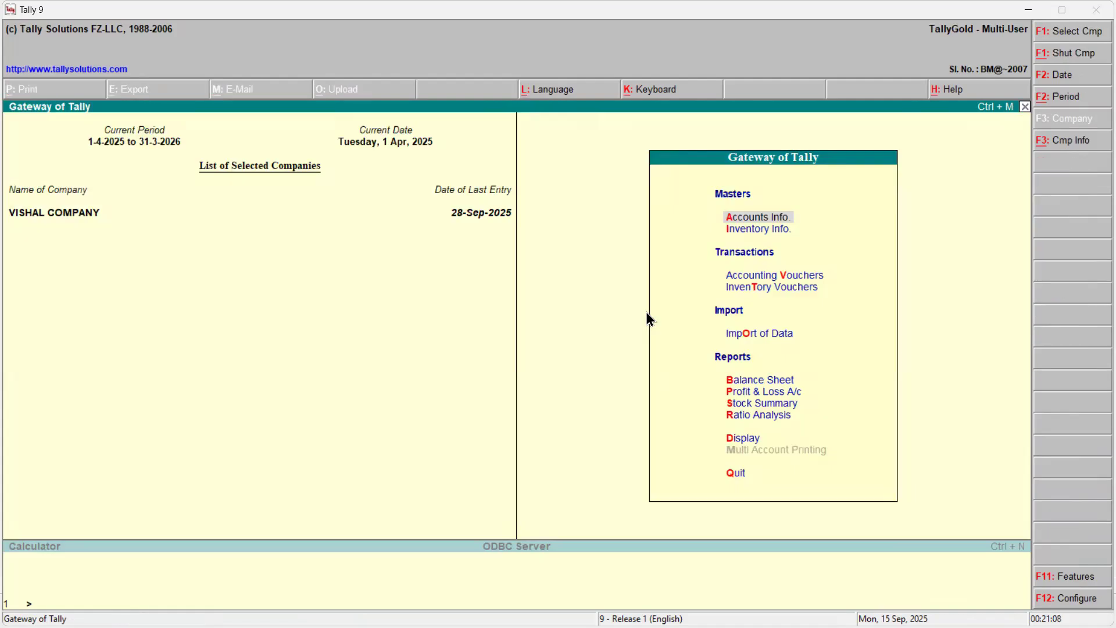
- Open the Interest Payable report from the interest calculations among the statements of accounts
key("Down")
key("Down")
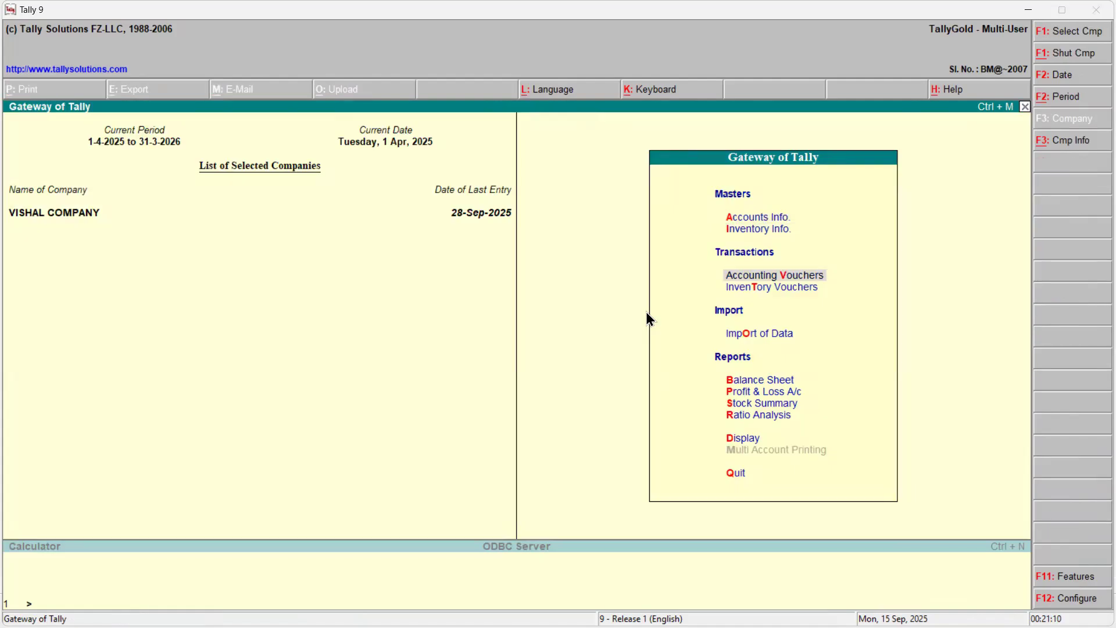
key("d")
key("Down")
key("Down")
key("Down")
key("Down")
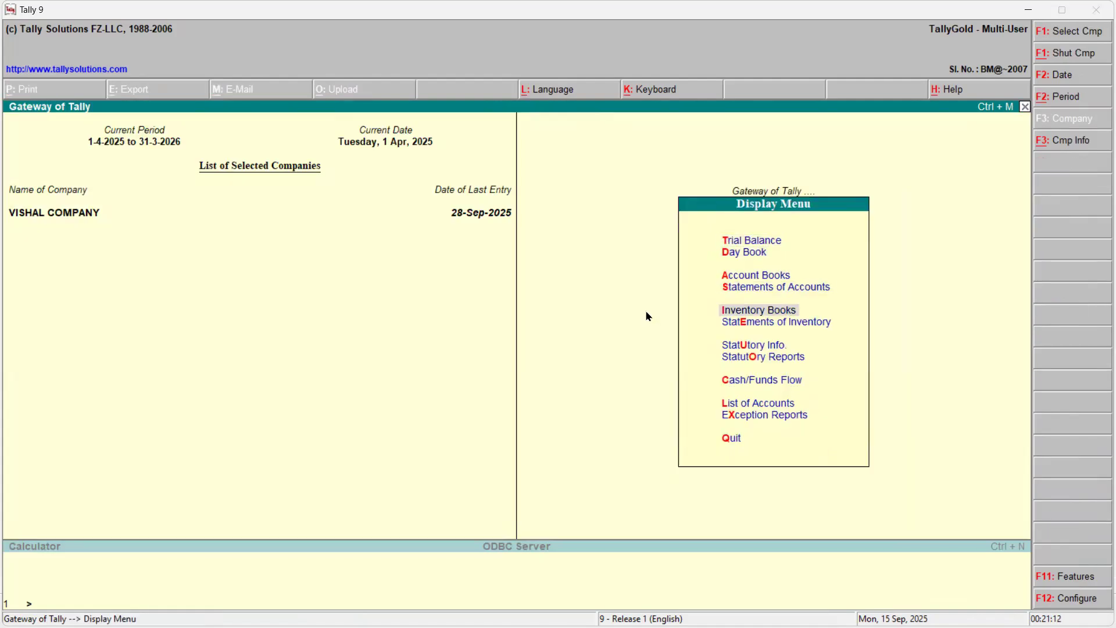
key("Up")
key("Return")
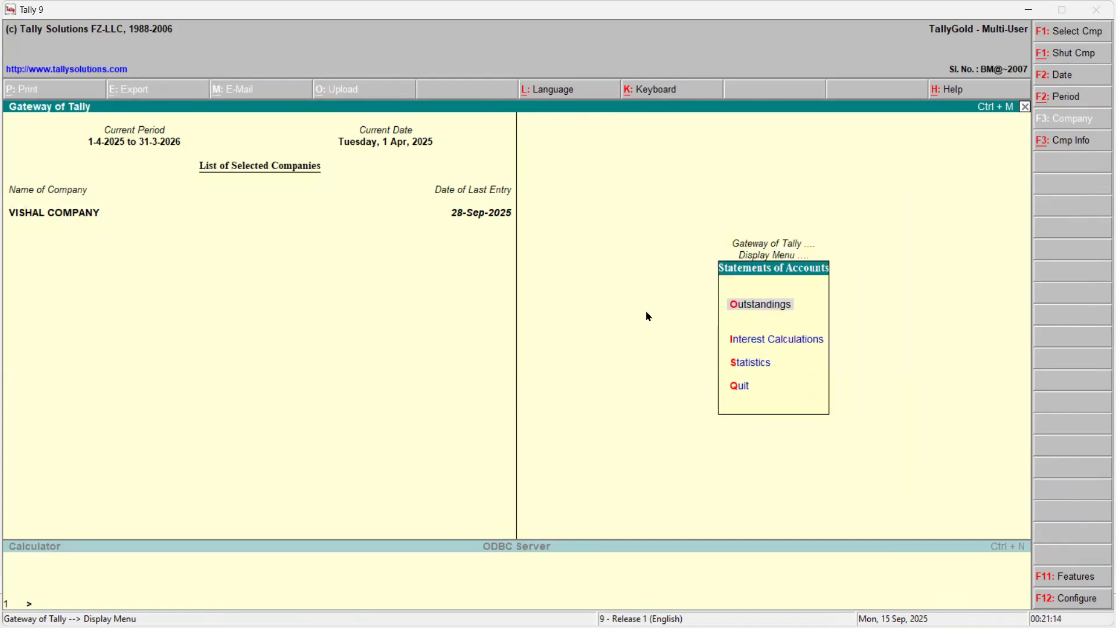
key("Down")
key("Return")
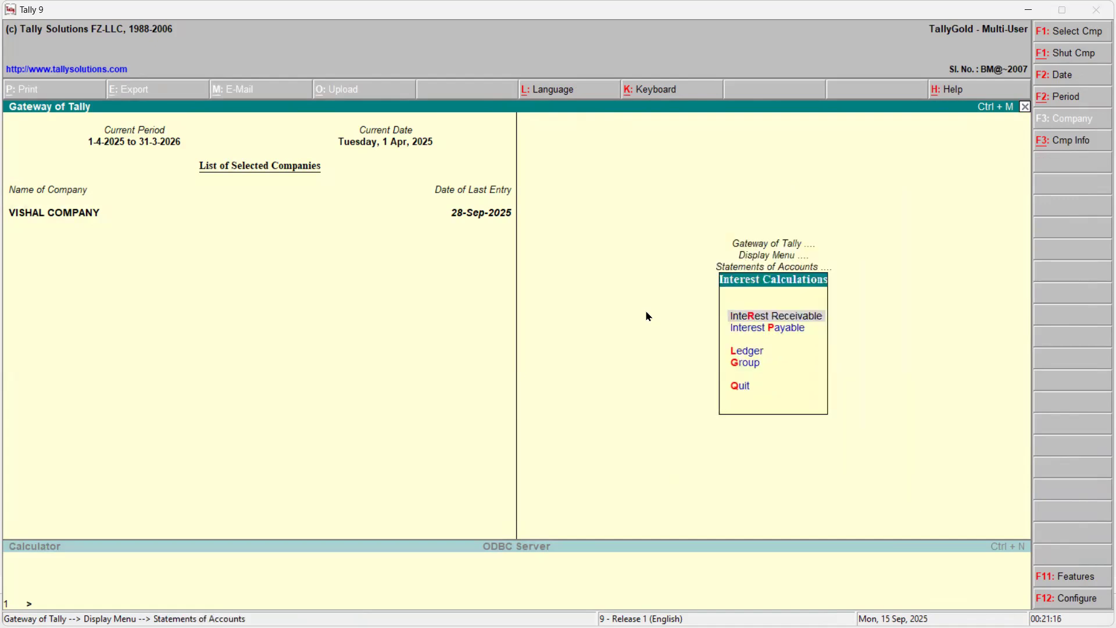
key("Down")
key("Return")
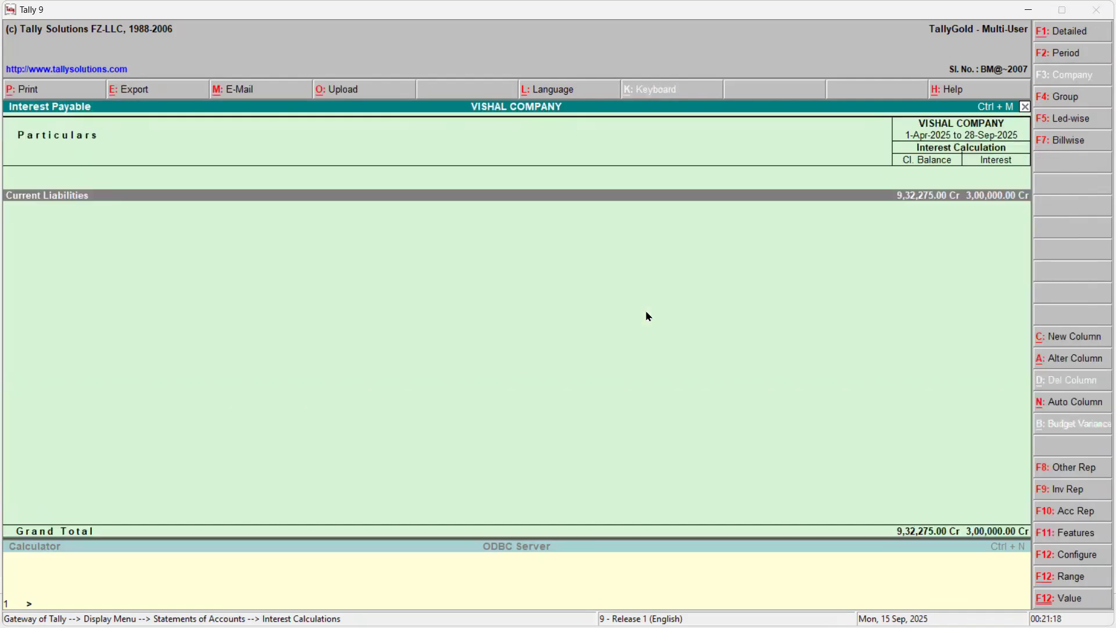
- Drill down through Current Liabilities to the Loan From Bajaj Finance interest details and check its ledger vouchers
key("Return")
key("Return")
key("Return")
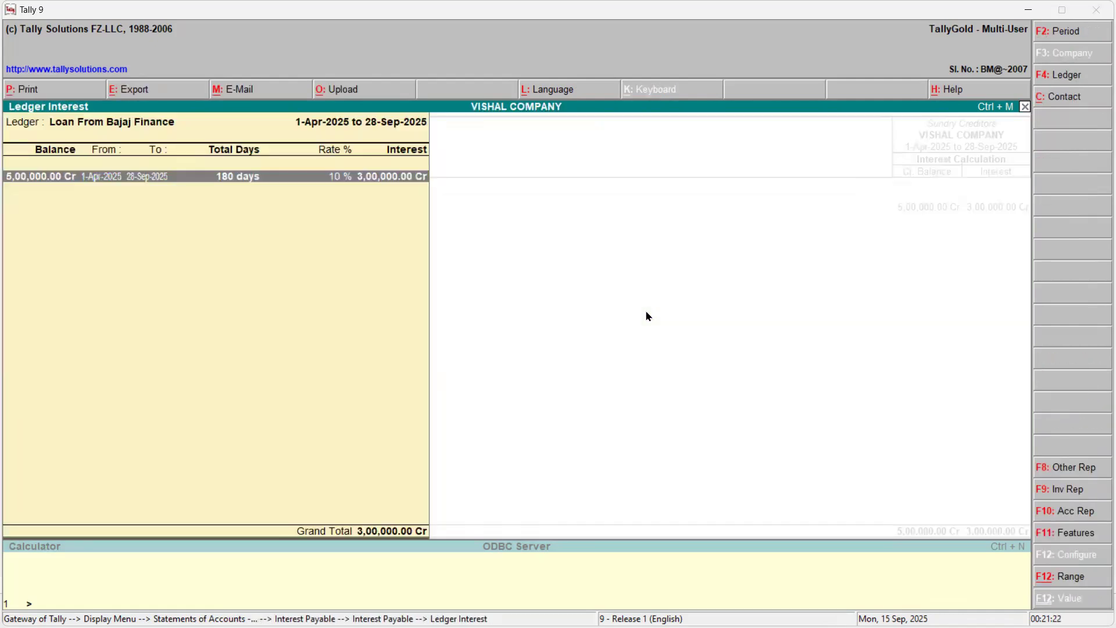
key("Return")
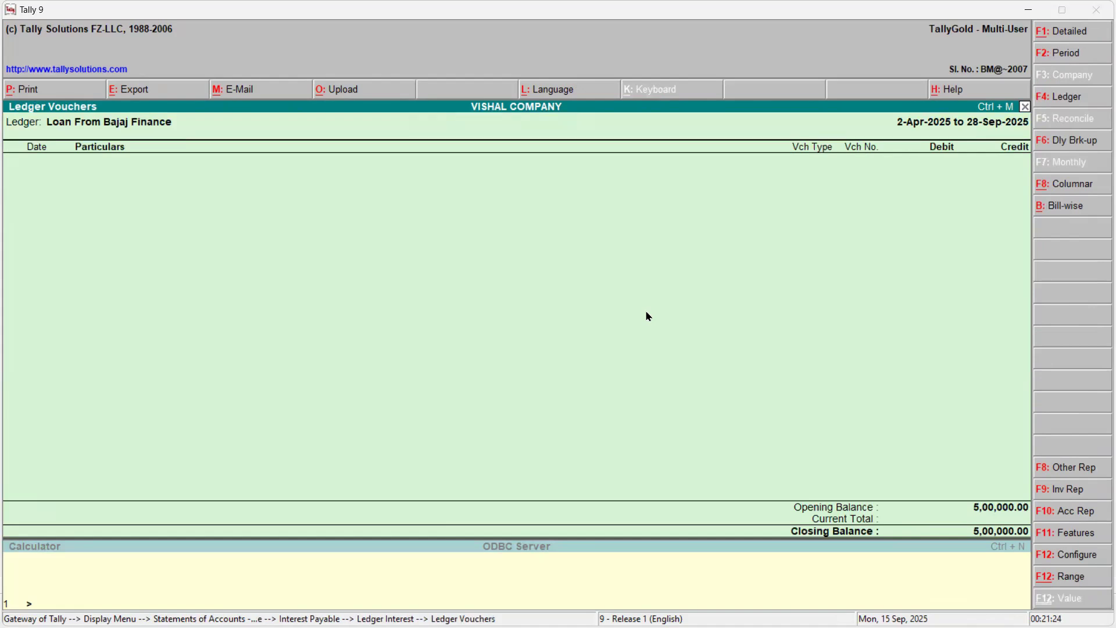
key("Escape")
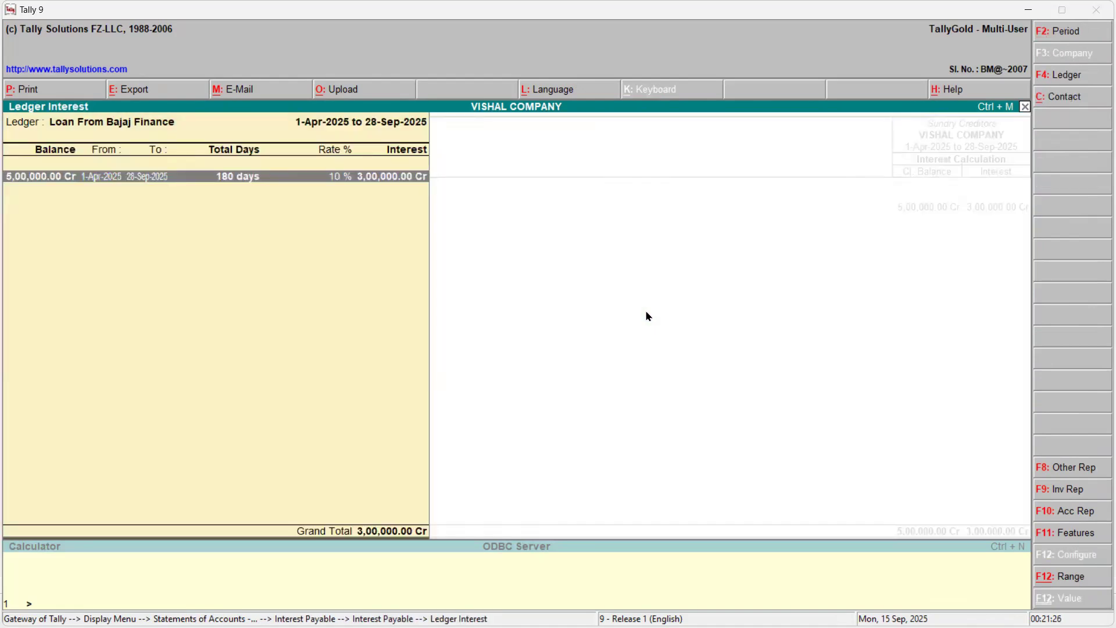
- Set the Loan From Bajaj Finance interest report's period to 1-4-2025 through 31-3-2026 and check the 10% row's details
key("F2")
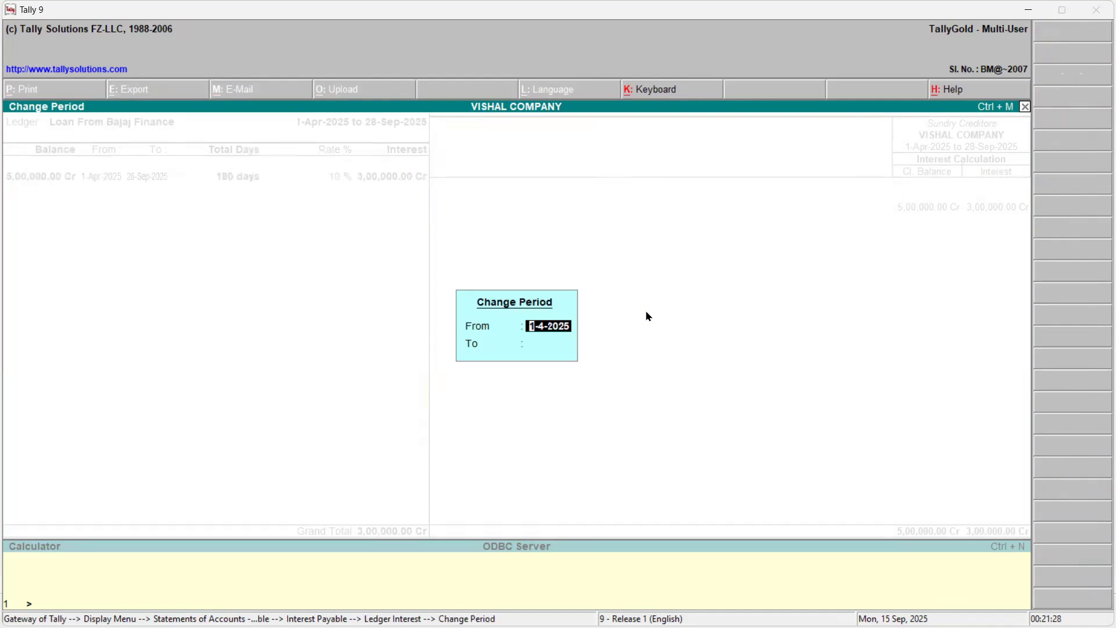
key("alt+Tab")
key("alt+Tab")
key("Return")
type("31-3")
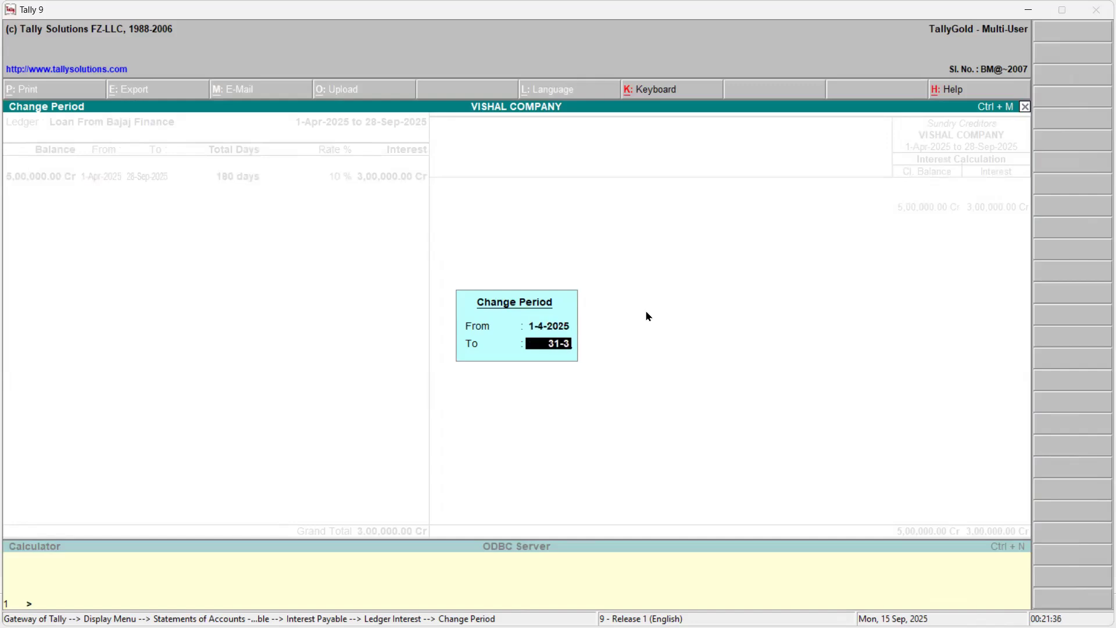
key("Return")
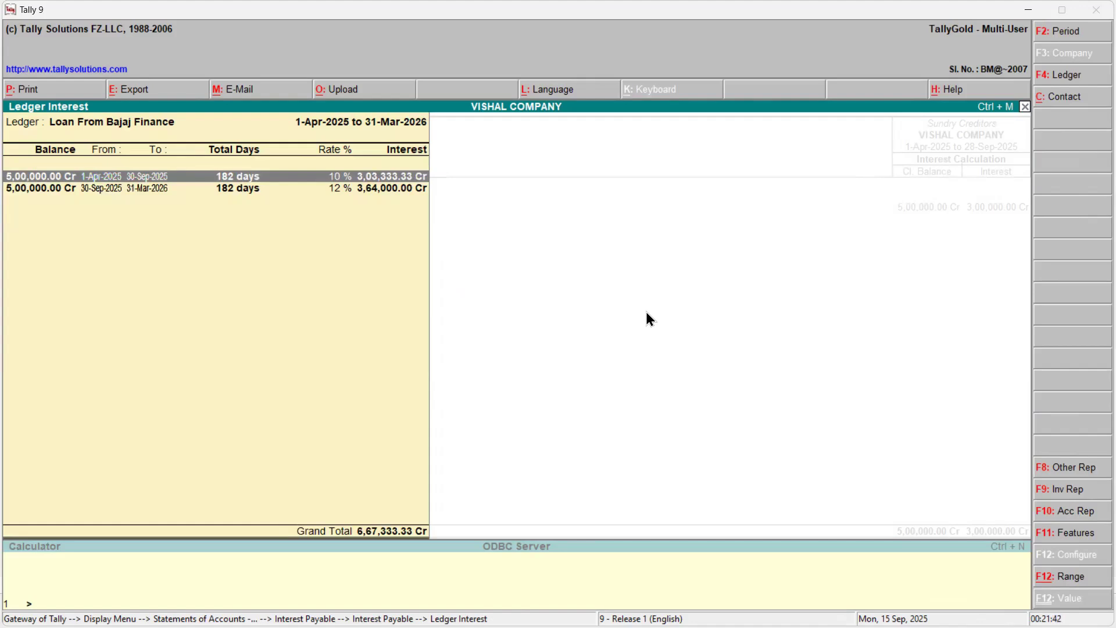
key("Return")
key("Escape")
- Add 303333.33 and 364000 in the built-in calculator, and return from the interest report to the Gateway of Tally
left_click(309, 571)
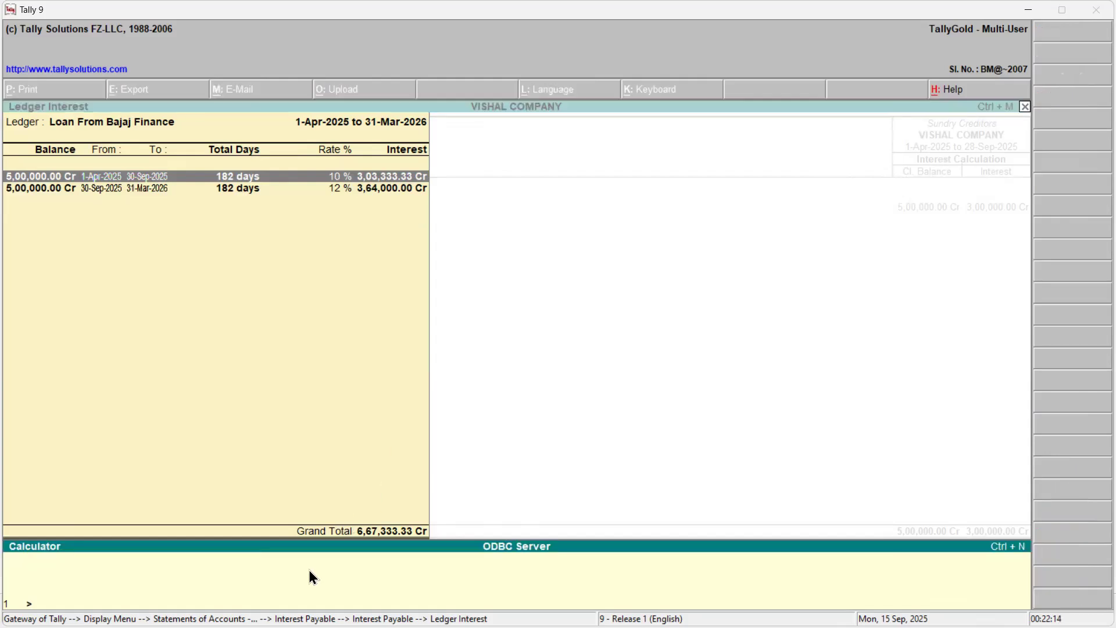
type("303333.33+364000")
key("Return")
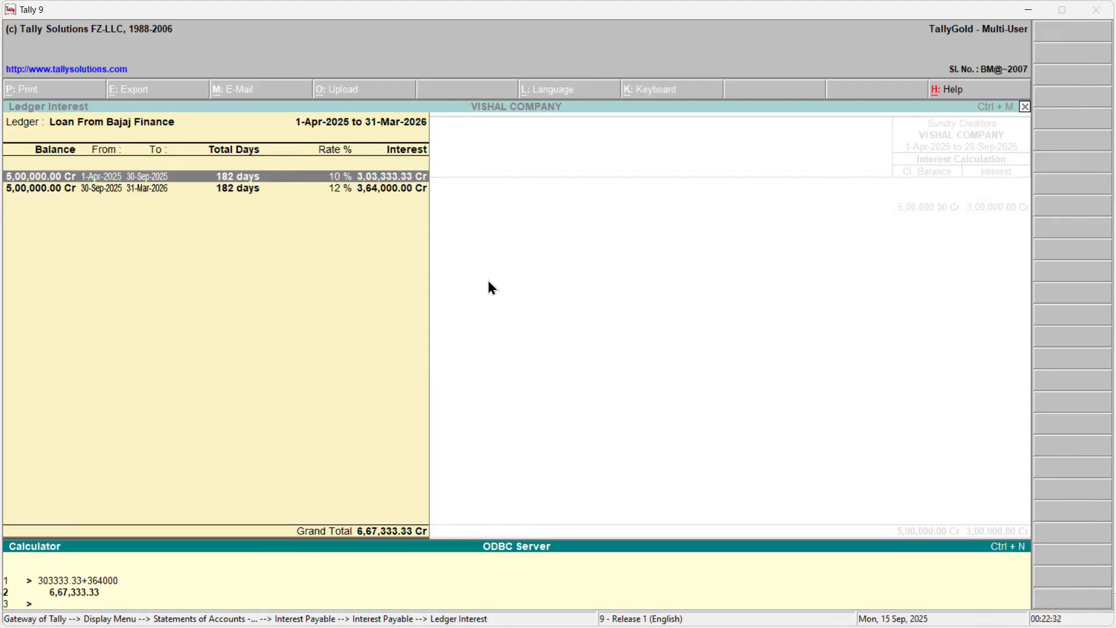
key("ctrl+m")
key("Escape")
key("Escape")
key("Escape")
key("Escape")
key("Escape")
key("Escape")
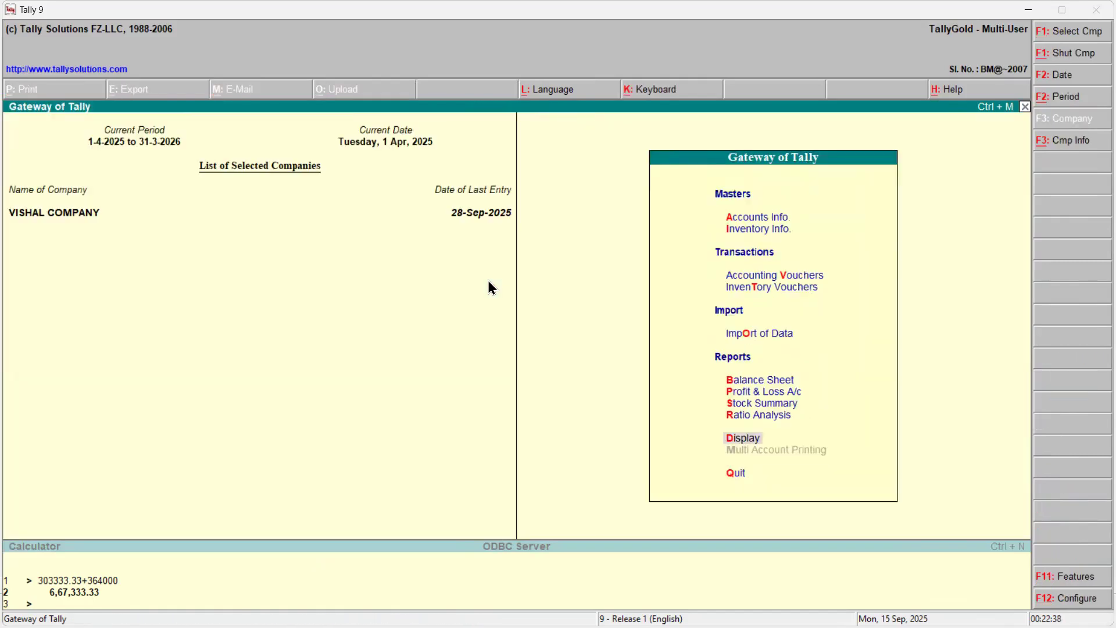
- Start a journal voucher and create an Interest Payable ledger under Provisions for its debit line
key("v")
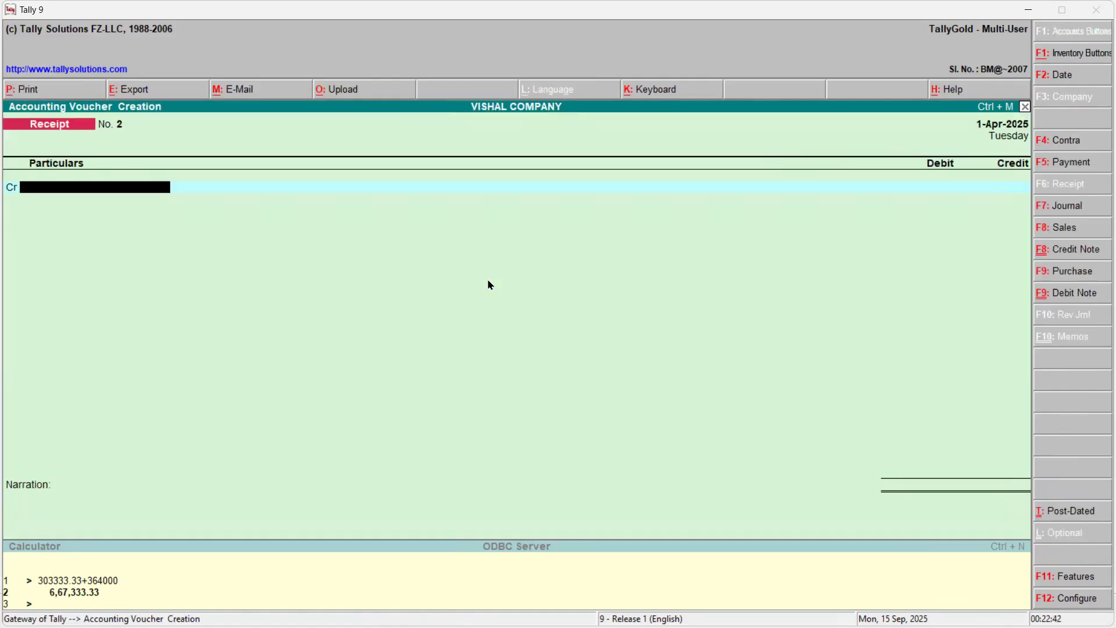
key("F7")
type("In")
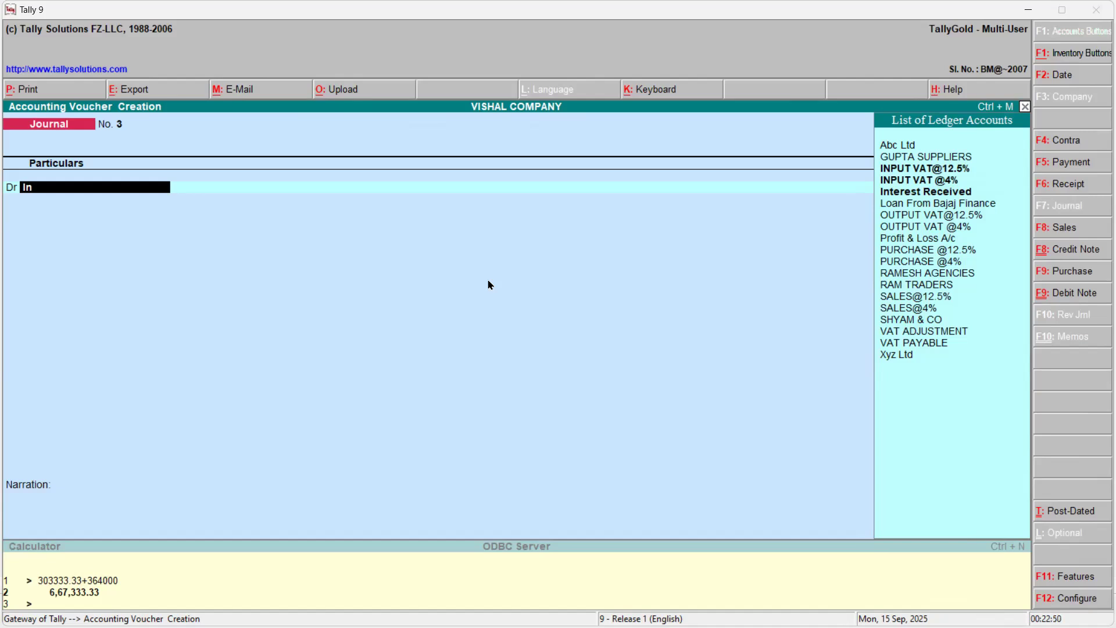
key("alt+c")
type("Inte")
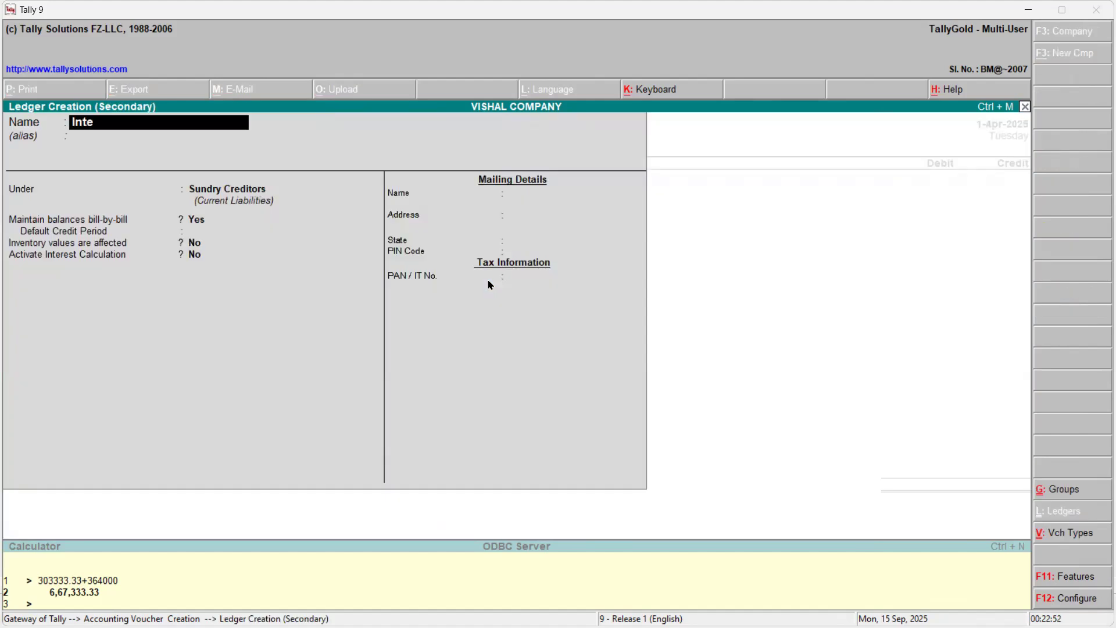
type("rest Payable")
key("Return")
key("Return")
type("Prov")
key("Return")
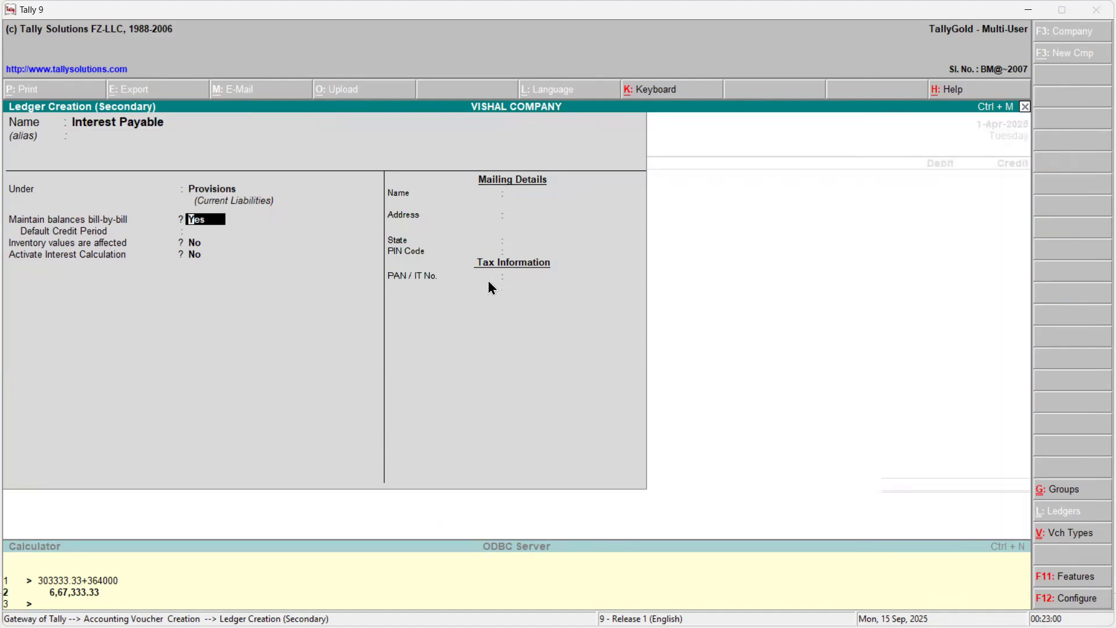
key("Return")
key("ctrl+a")
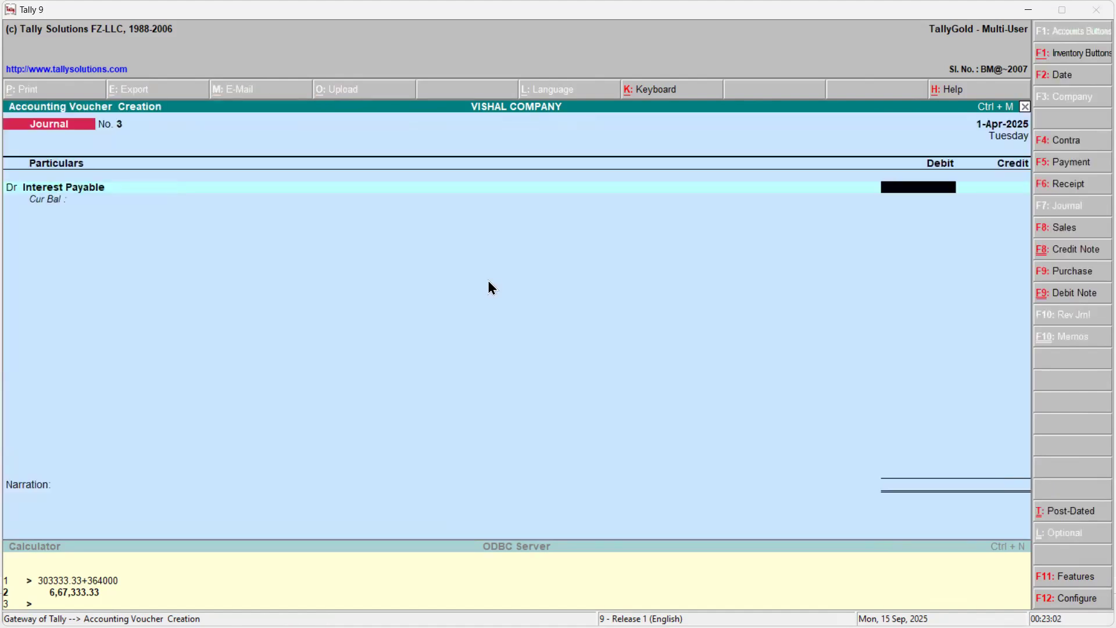
- Debit Interest Payable with 6,67,333.33 and allocate the amount On Account
type("6")
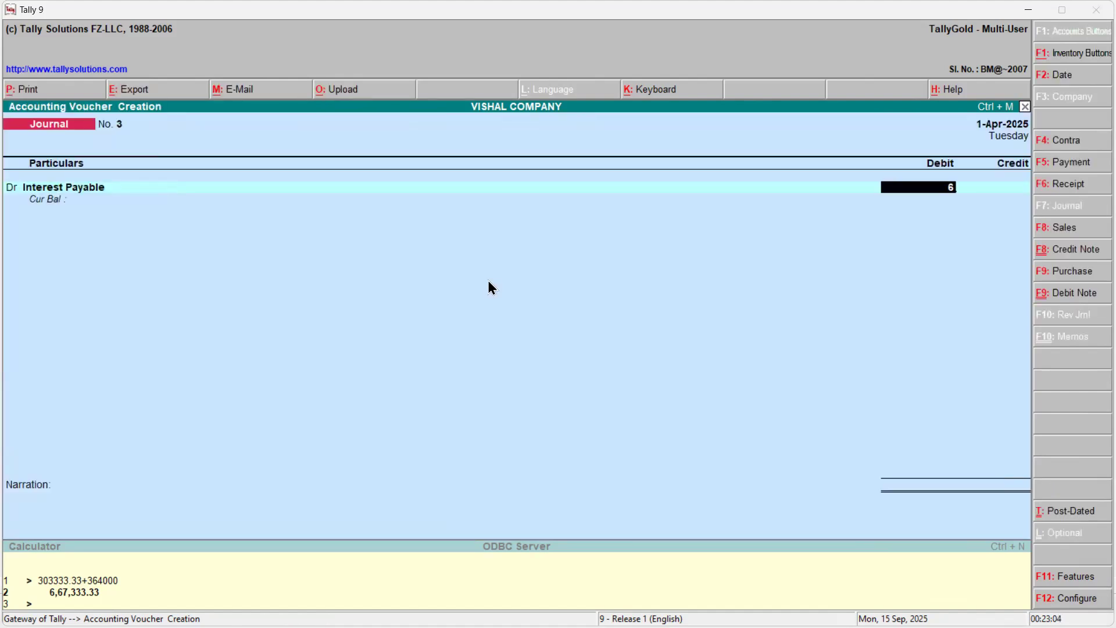
type("67333.33")
key("Return")
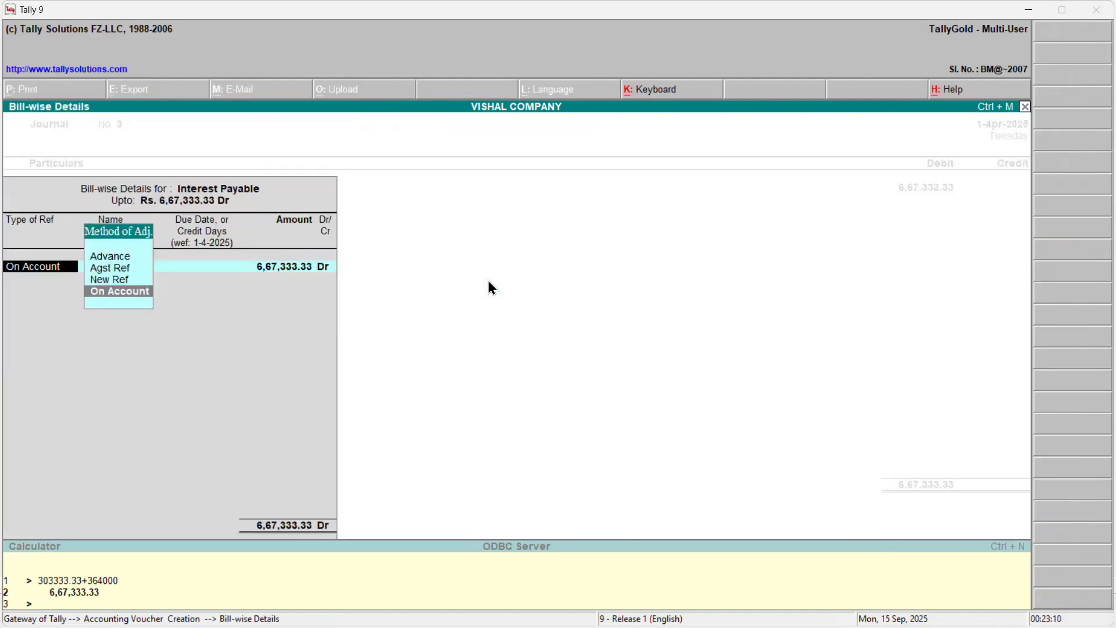
key("Return")
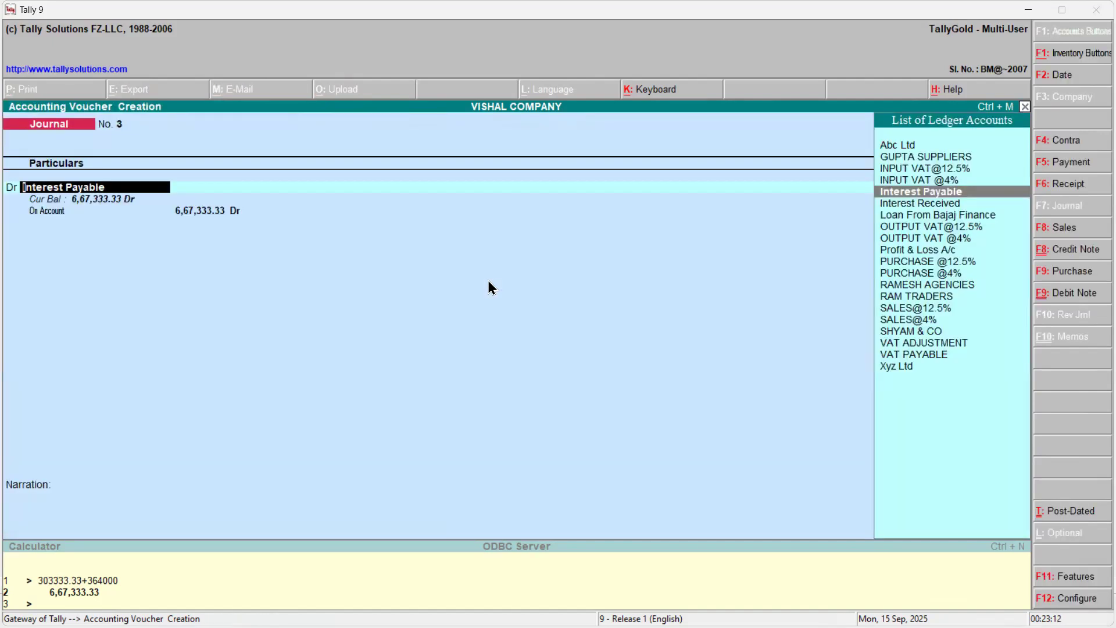
- Alter the Interest Payable ledger from the voucher so that balances are not maintained bill-by-bill
key("ctrl+Return")
key("Return")
key("Return")
key("Return")
type("n")
key("Return")
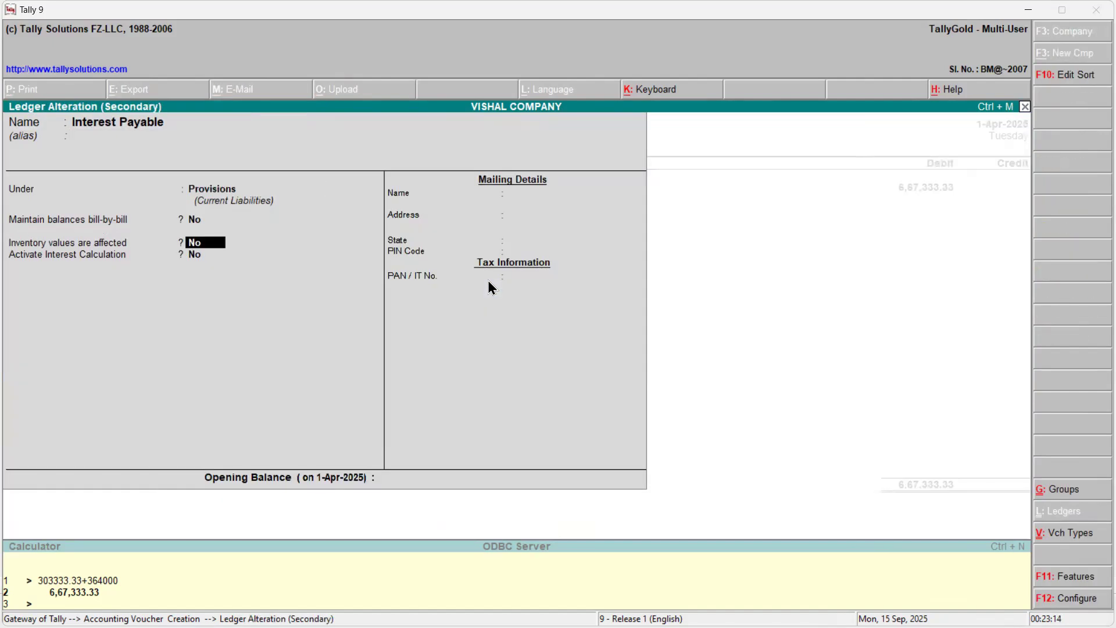
key("ctrl+a")
- Enter 6,67,333.33 as the debit amount for Interest Payable
type("66")
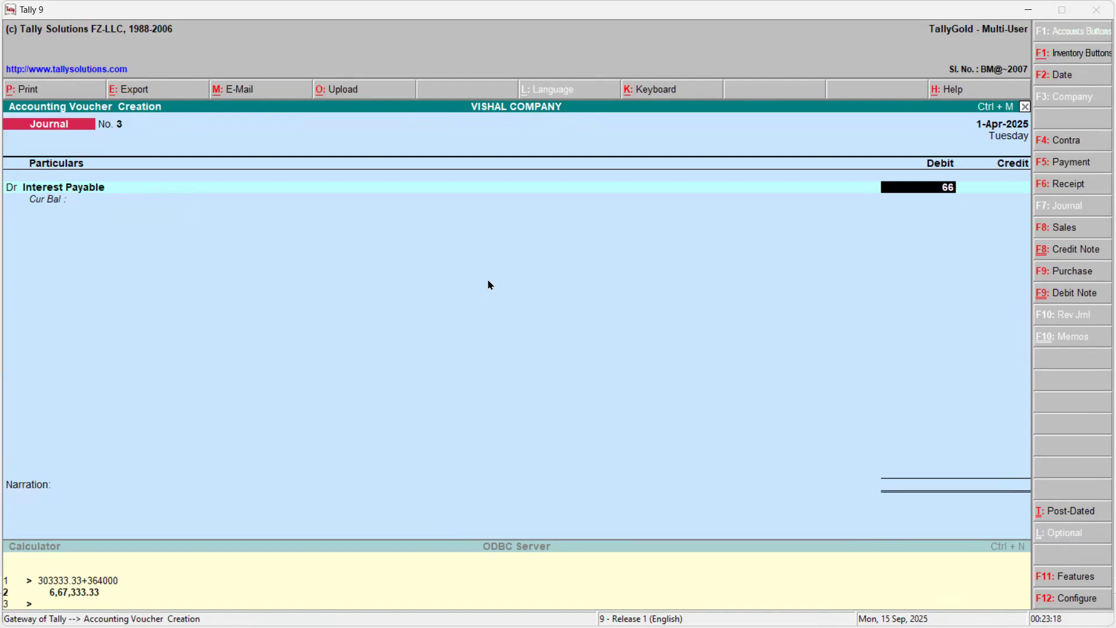
type("7333.33")
key("Return")
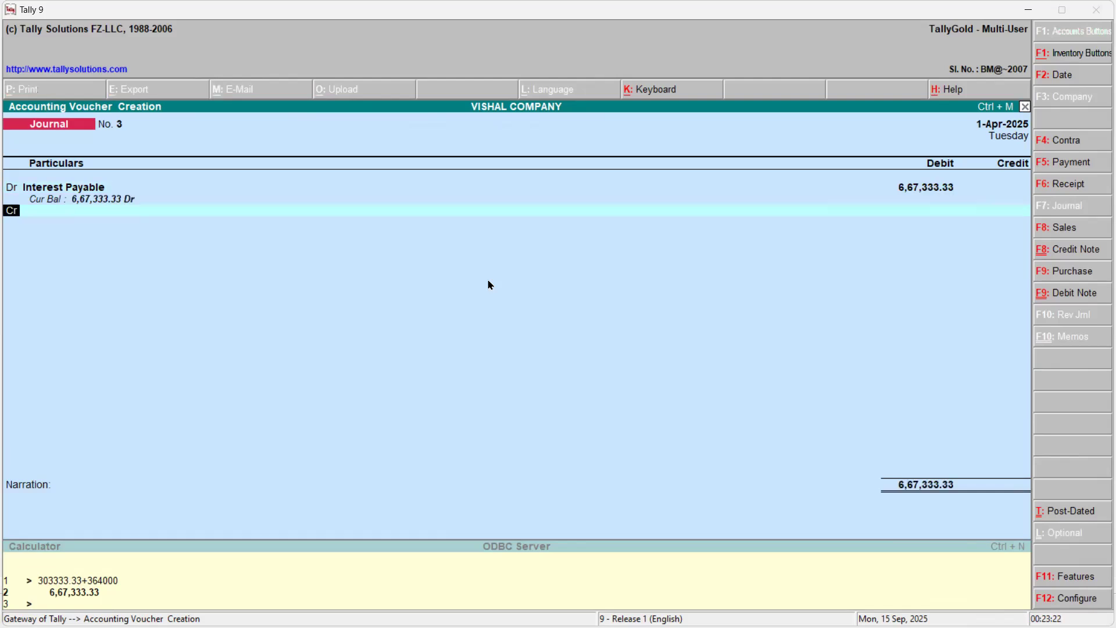
- Create an Interest Exp ledger under Indirect Expenses for the journal's credit line
type("In")
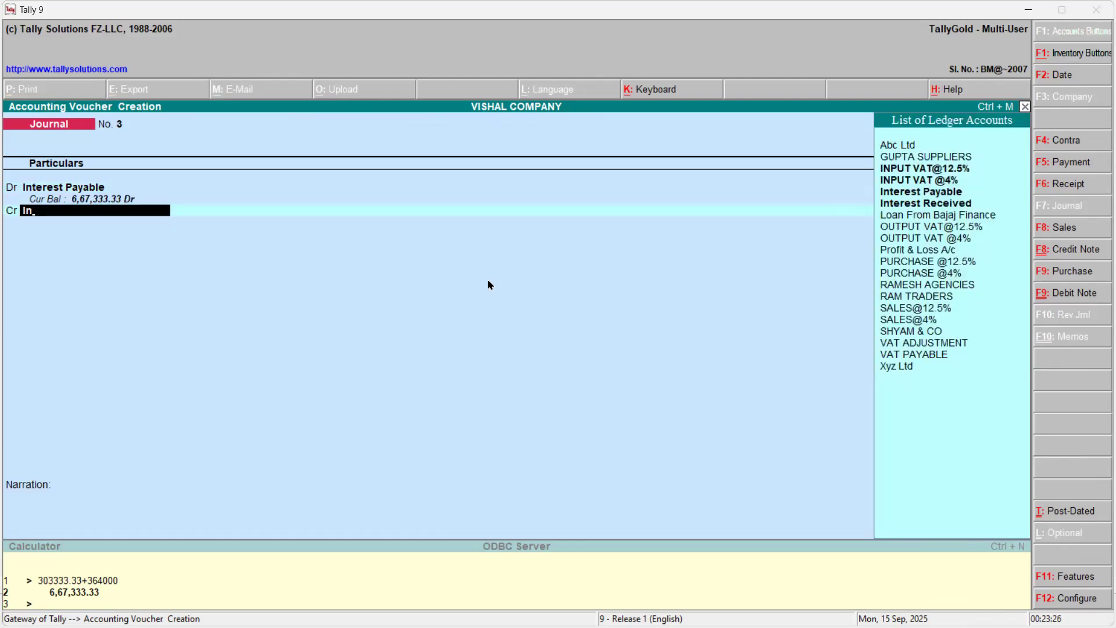
key("alt+c")
type("I")
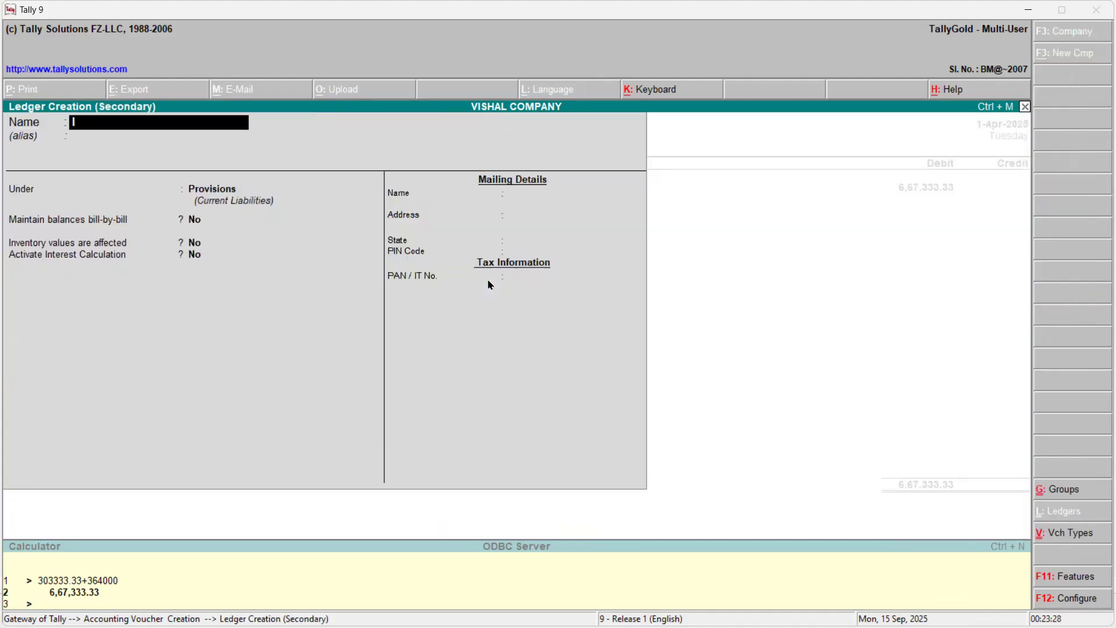
type("nterest exp")
key("Return")
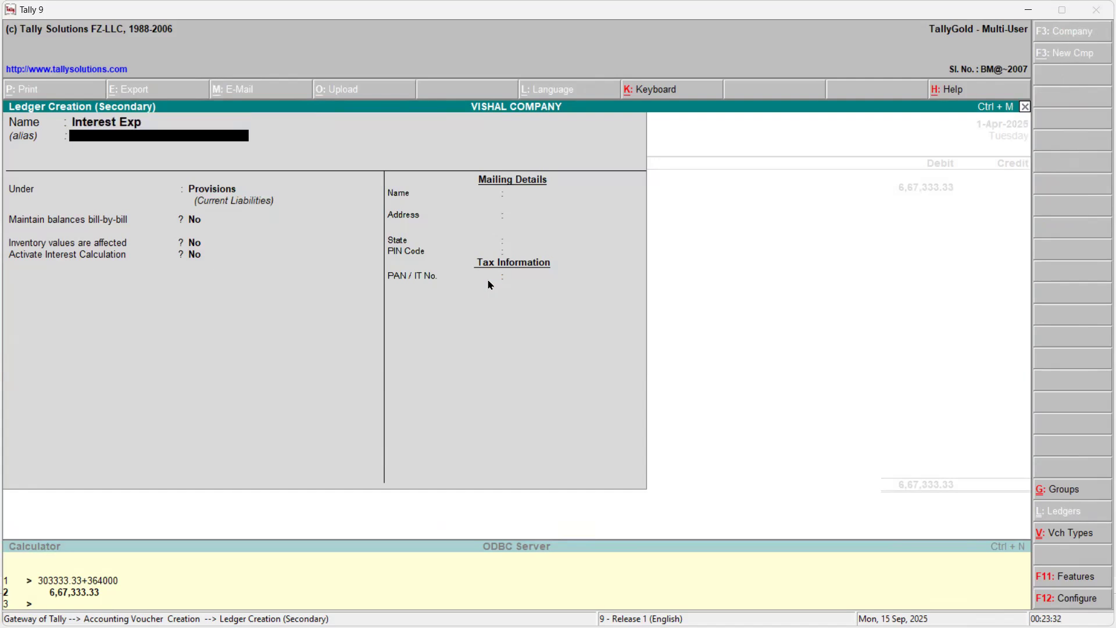
key("Return")
type("Ind")
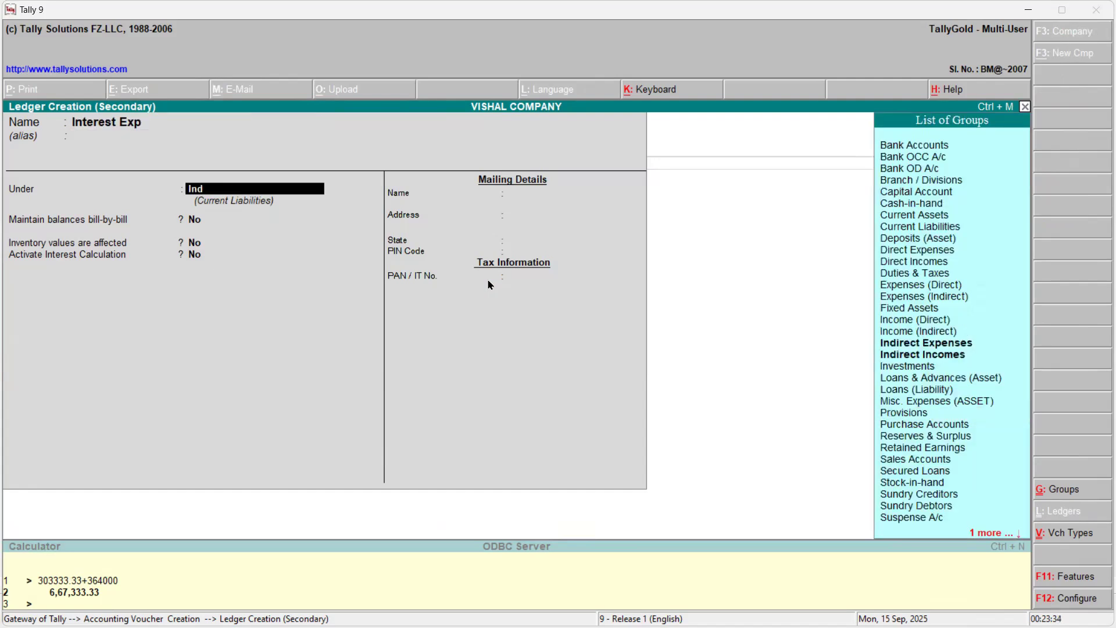
key("Return")
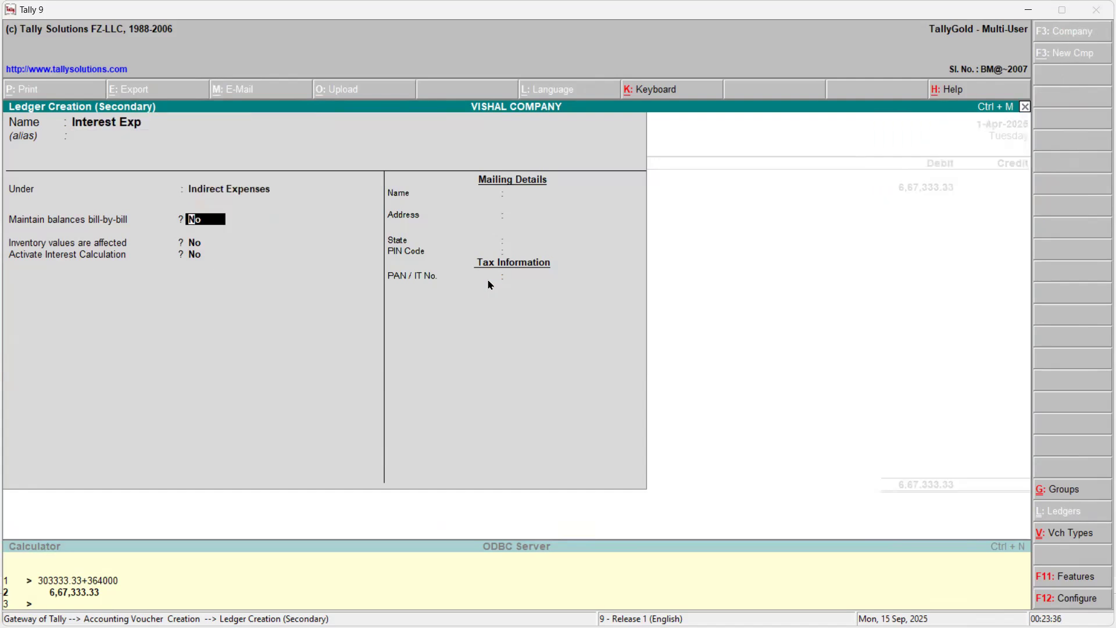
key("ctrl+a")
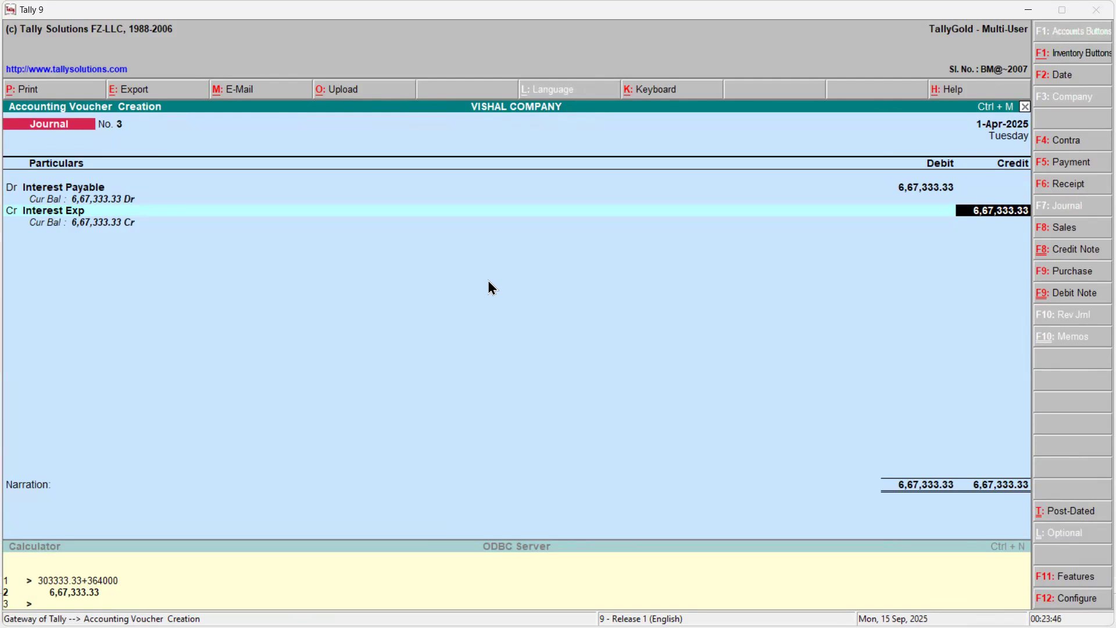
- Credit Interest Exp with 6,67,333.33 and save the journal voucher without a narration
key("Return")
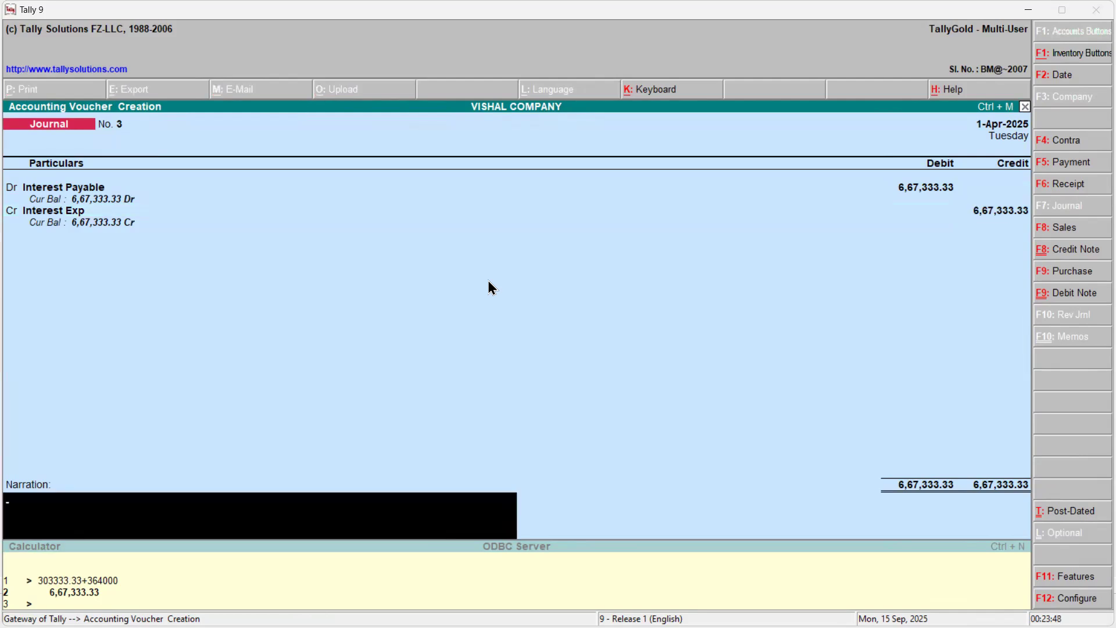
key("Return")
key("Return")
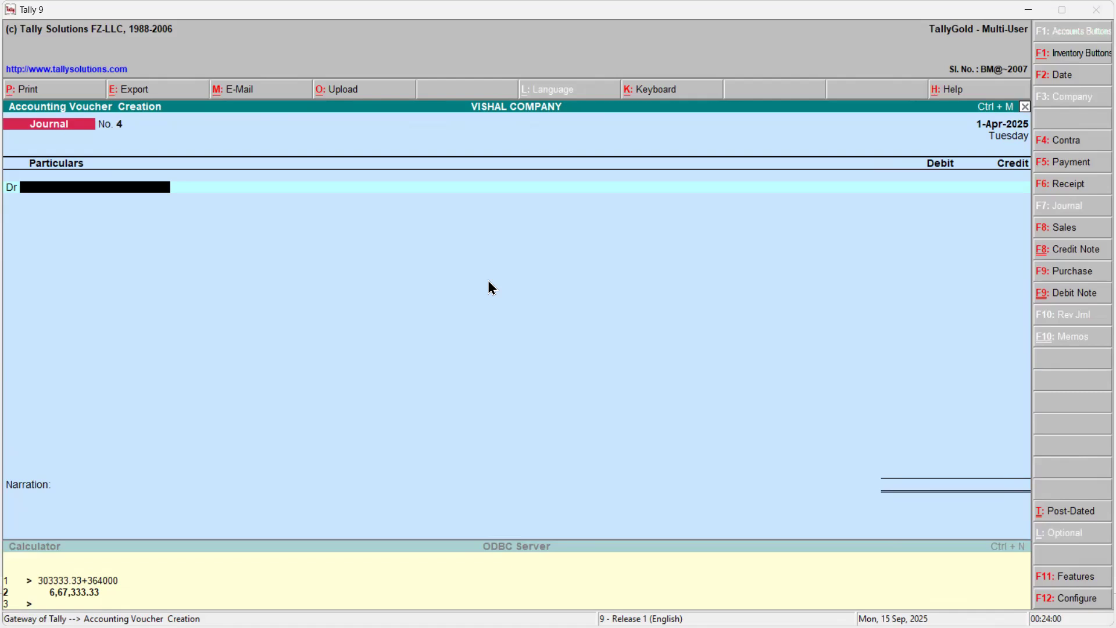
- Read the Problem 4 scenario in the Word document, switch back to Tally 9 and leave voucher entry
key("alt+Tab")
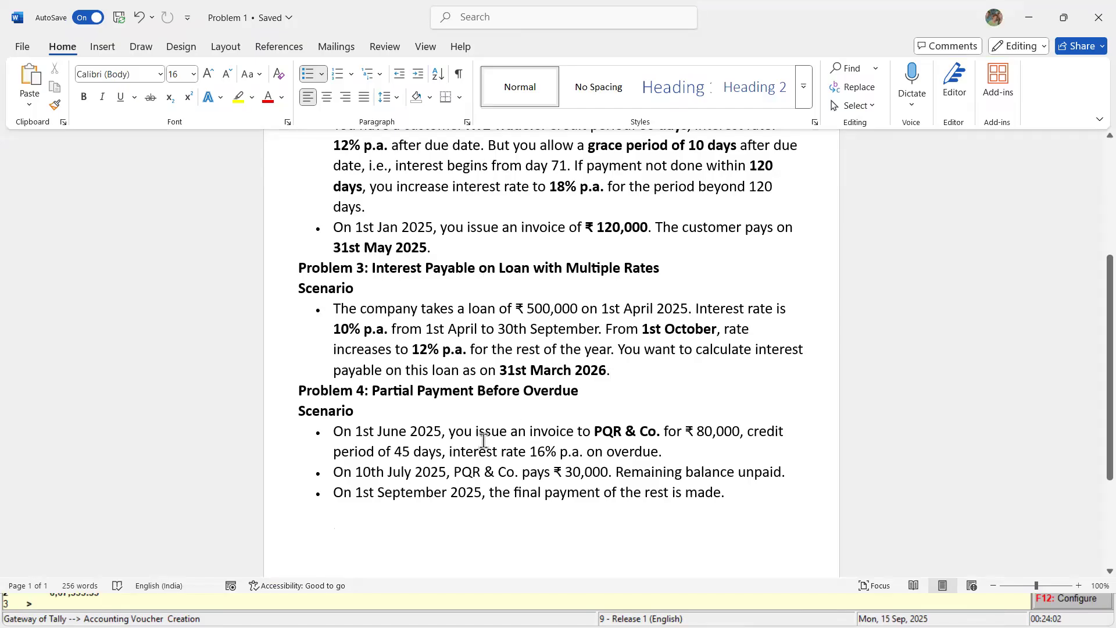
scroll(483, 440, "down", 2)
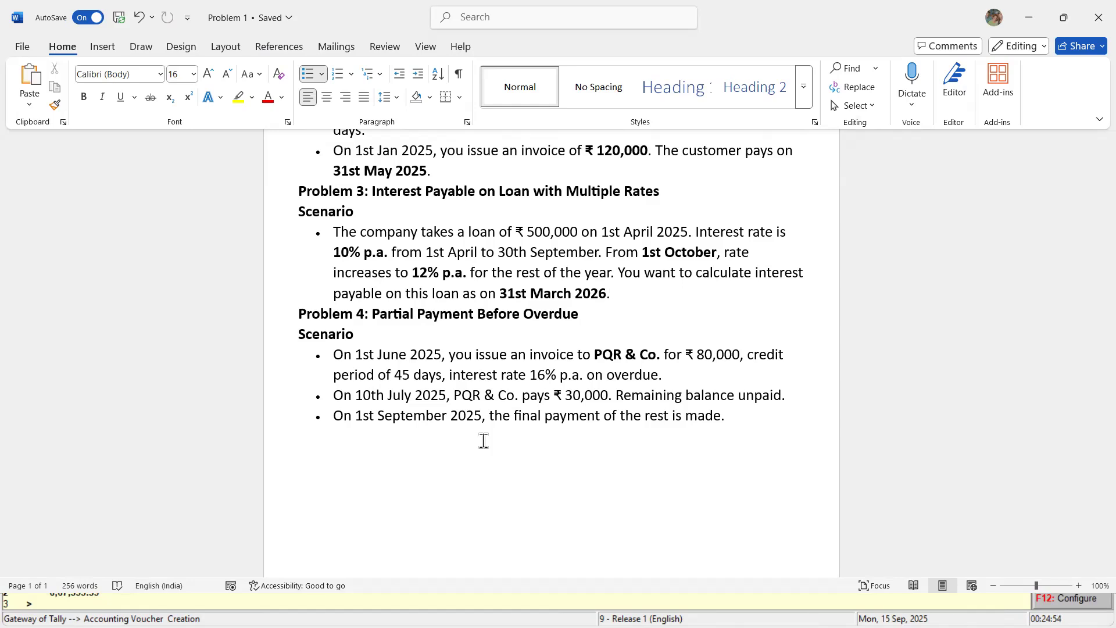
key("alt+Tab")
key("Escape")
key("Return")
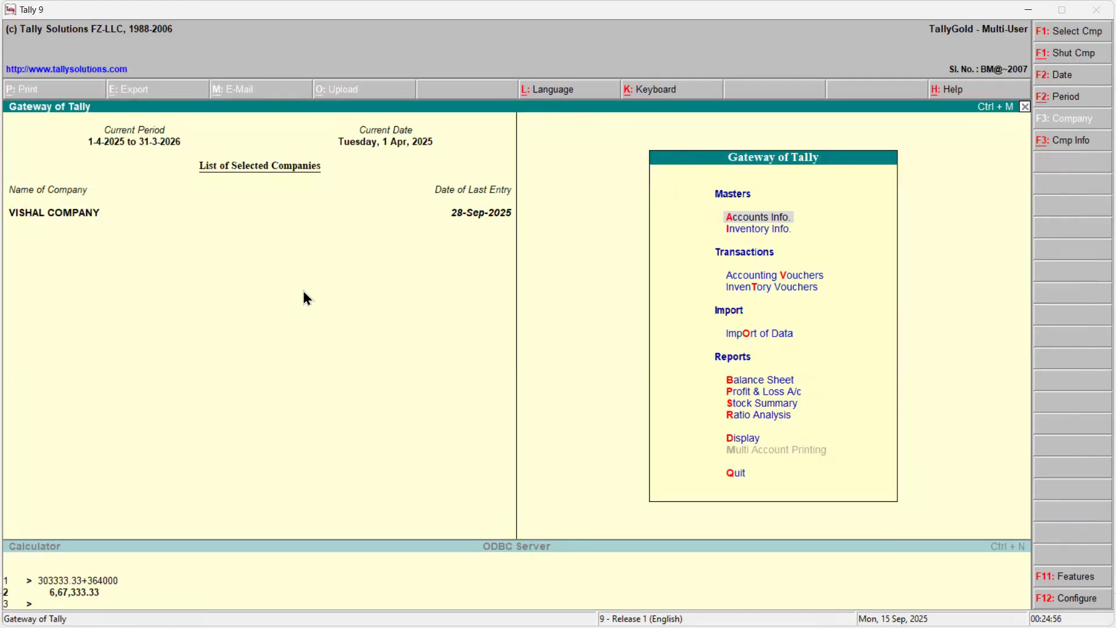
- Start a new single ledger named Pqr Company under the Sundry Debtors group
key("Return")
key("Down")
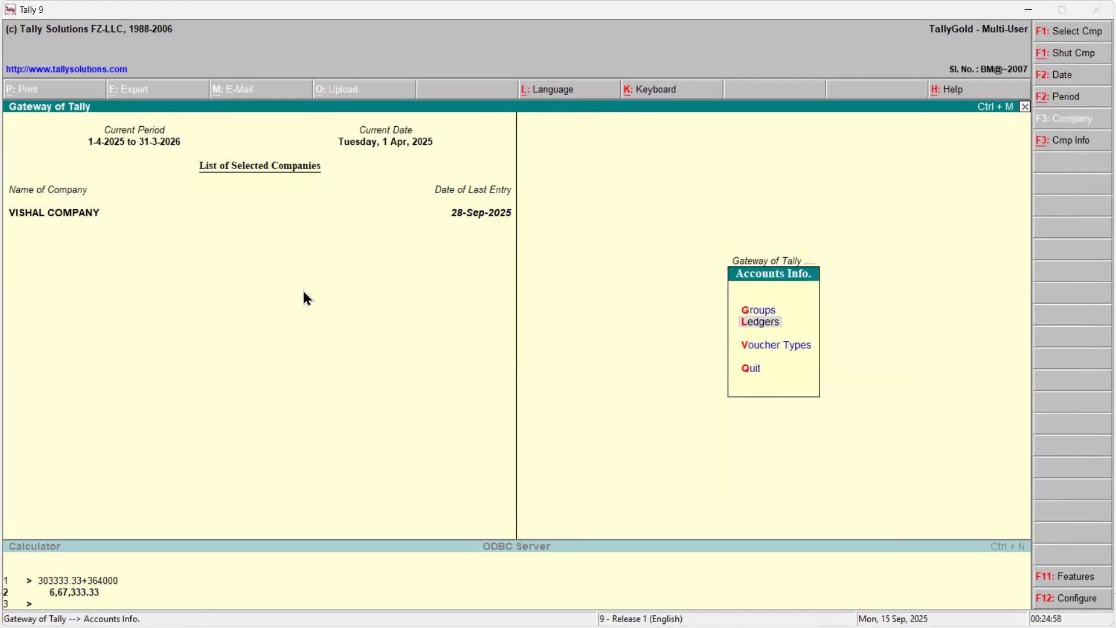
key("Return")
key("Down")
key("Up")
key("Return")
type("Pqr Company")
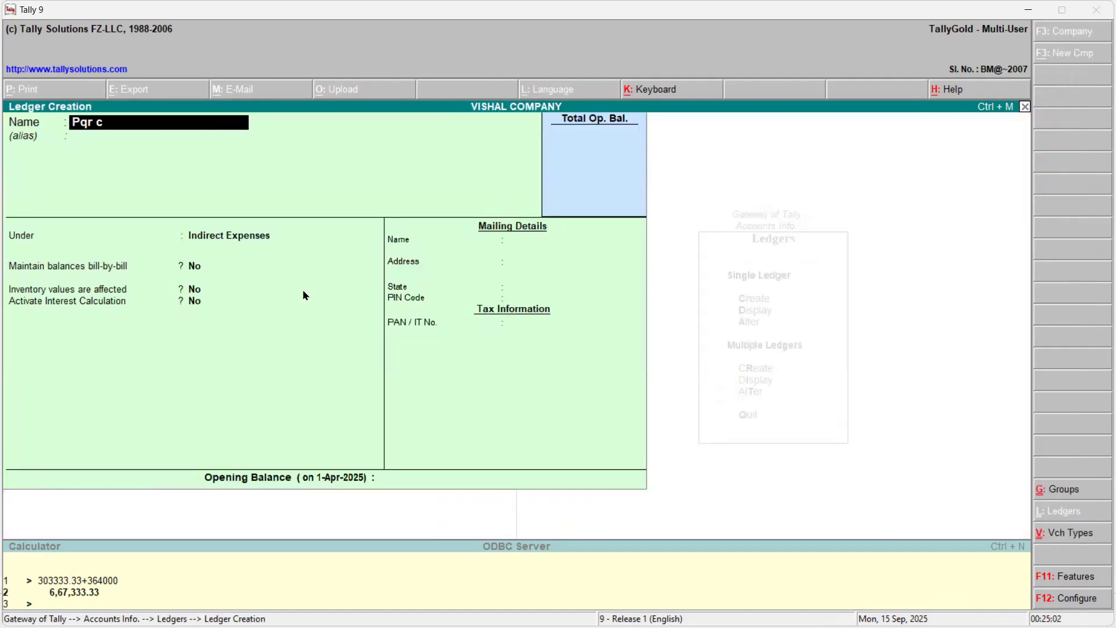
key("Return")
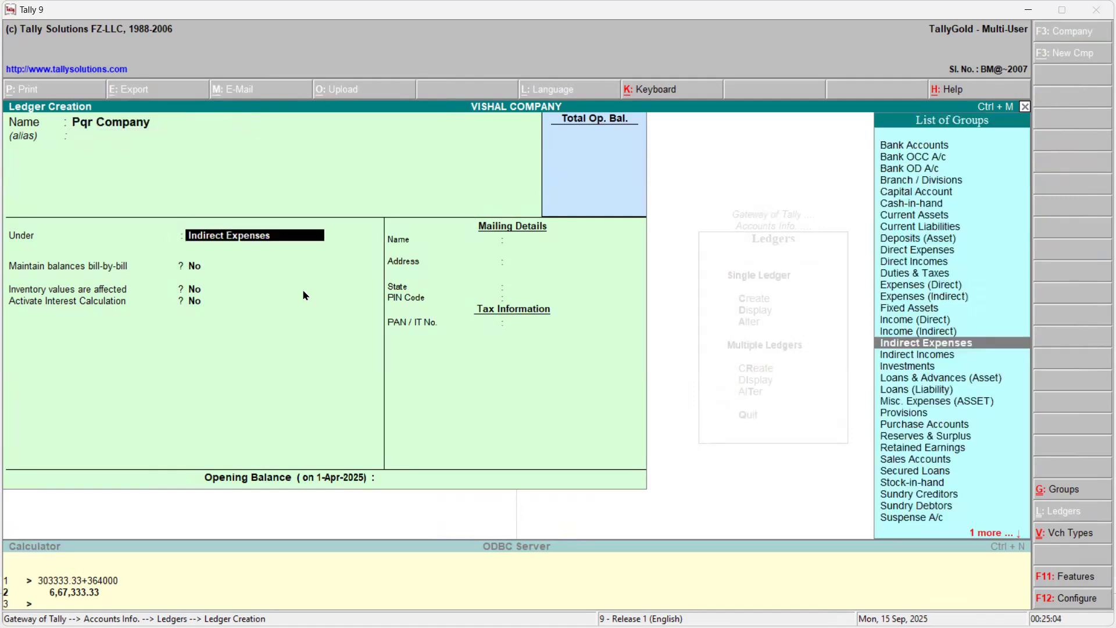
type("Sund")
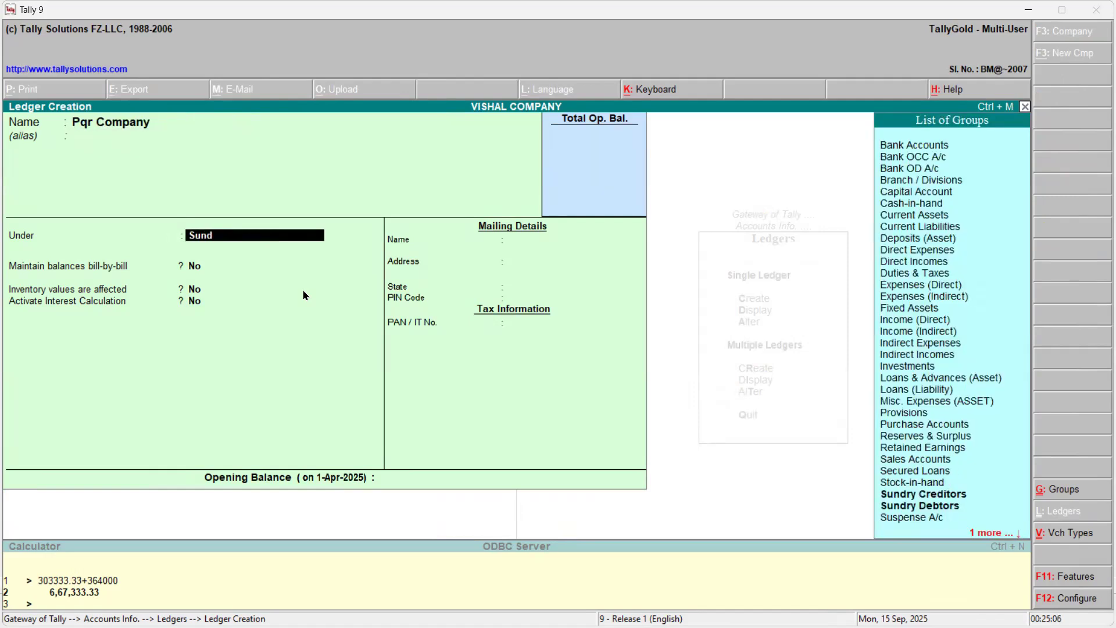
key("Down")
key("Return")
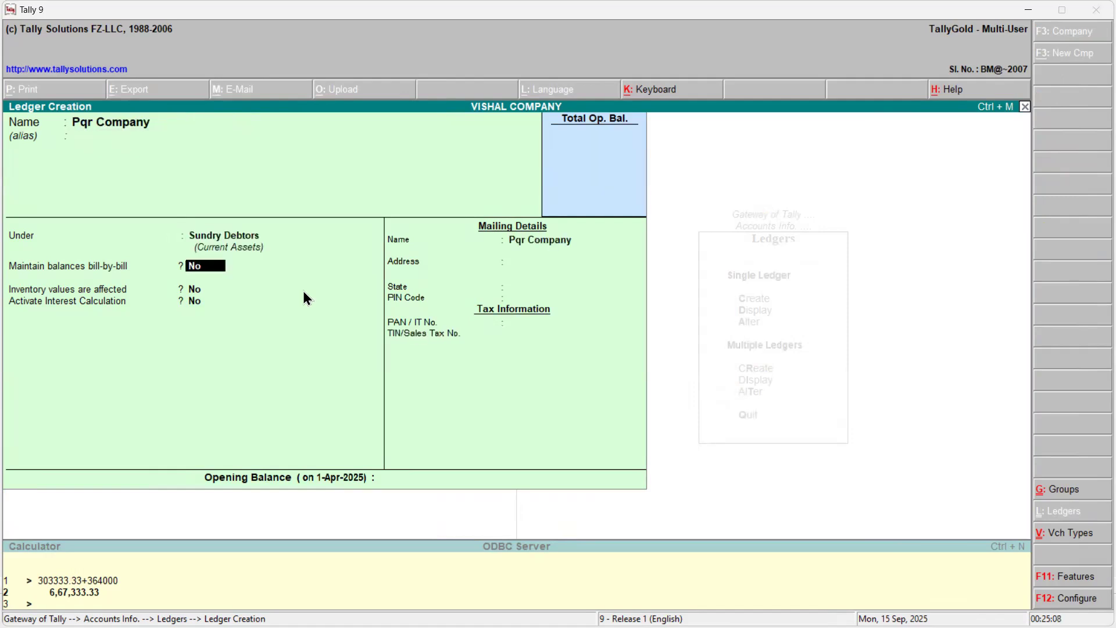
- Maintain Pqr Company's balances bill-by-bill and set its default credit period to 45 days, as given in the Word document
key("y")
key("Return")
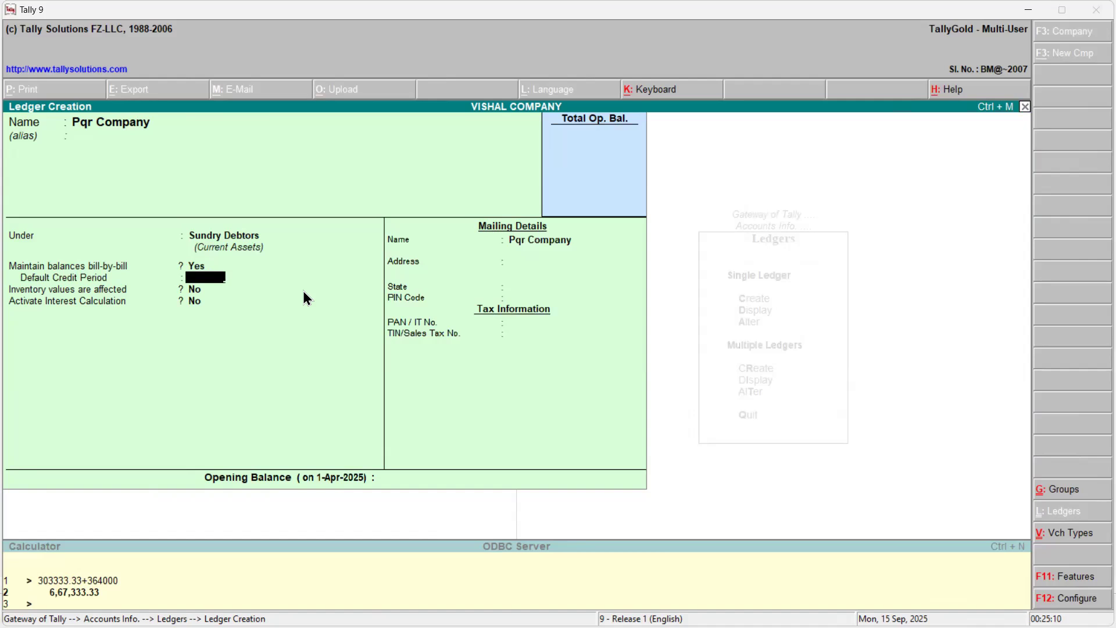
key("alt+Tab")
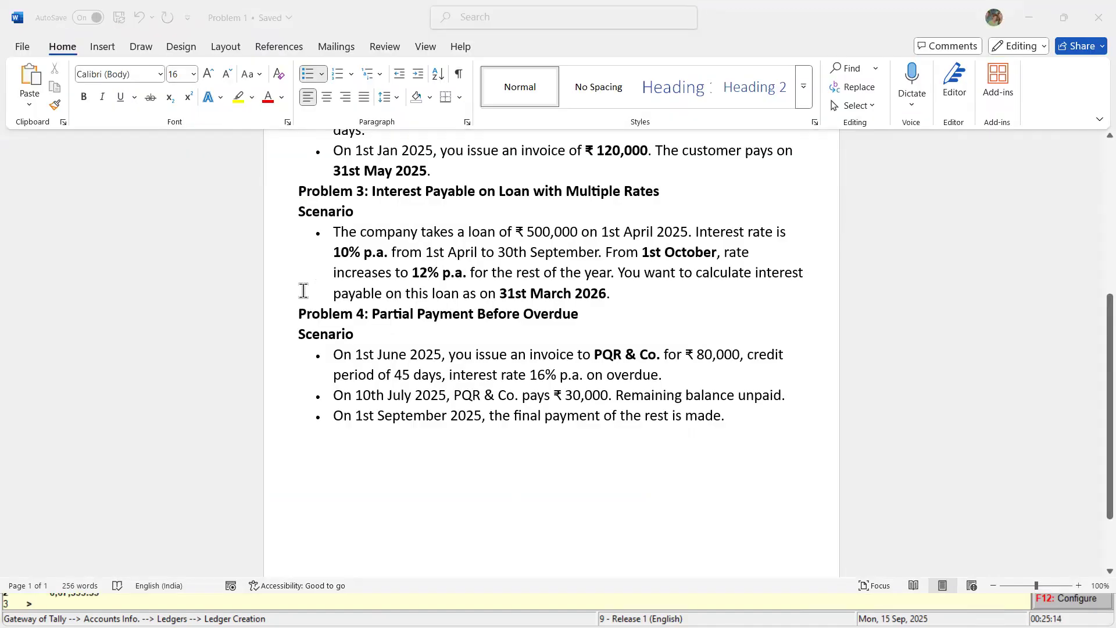
key("alt+Tab")
type("45")
key("Return")
- Activate interest calculation for the ledger, transaction-by-transaction, with parameters overridable for each transaction but advanced parameters not overridable
type("y")
key("Return")
type("y")
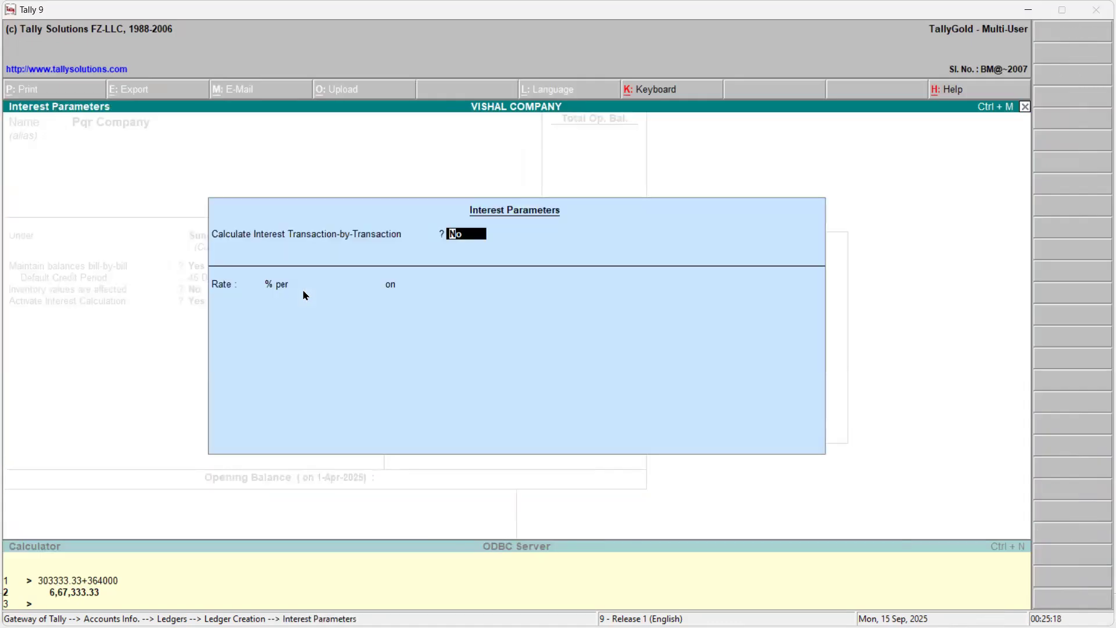
key("Return")
type("y")
key("Return")
type("n")
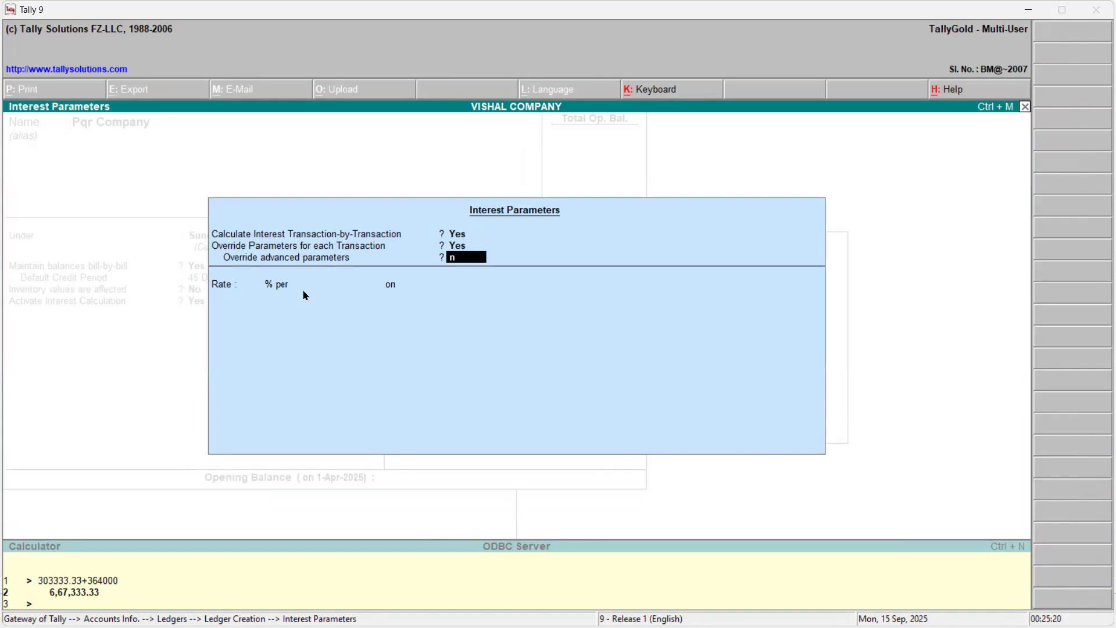
key("Return")
- Check the Problem 4 rate in the Word document and set interest to 16% per 365-Day Year on Debit Balances Only
key("alt+Tab")
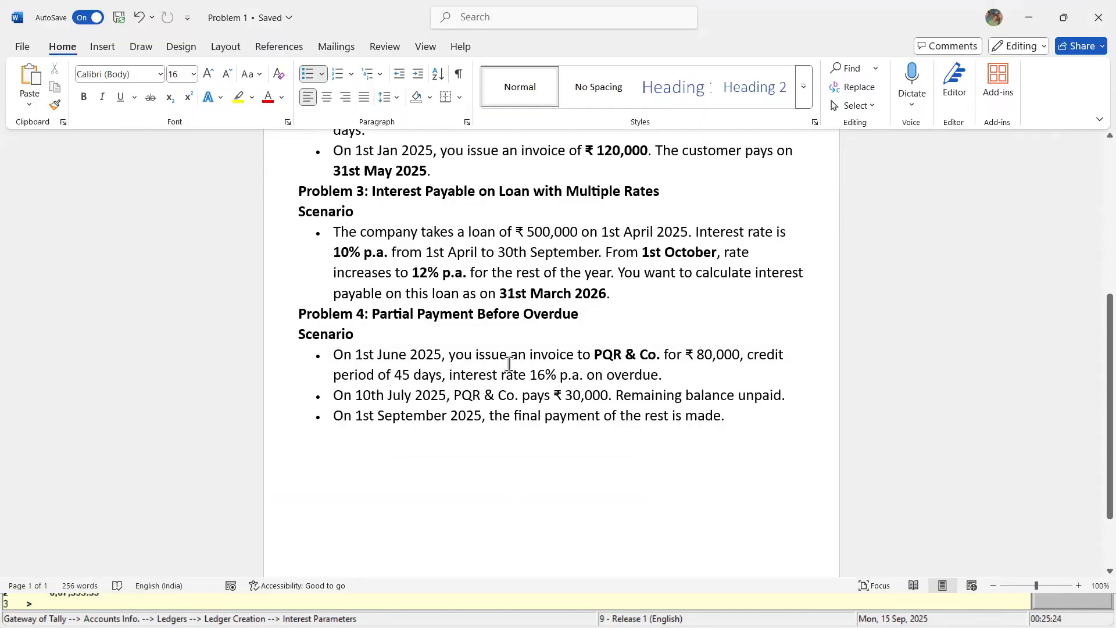
key("alt+Tab")
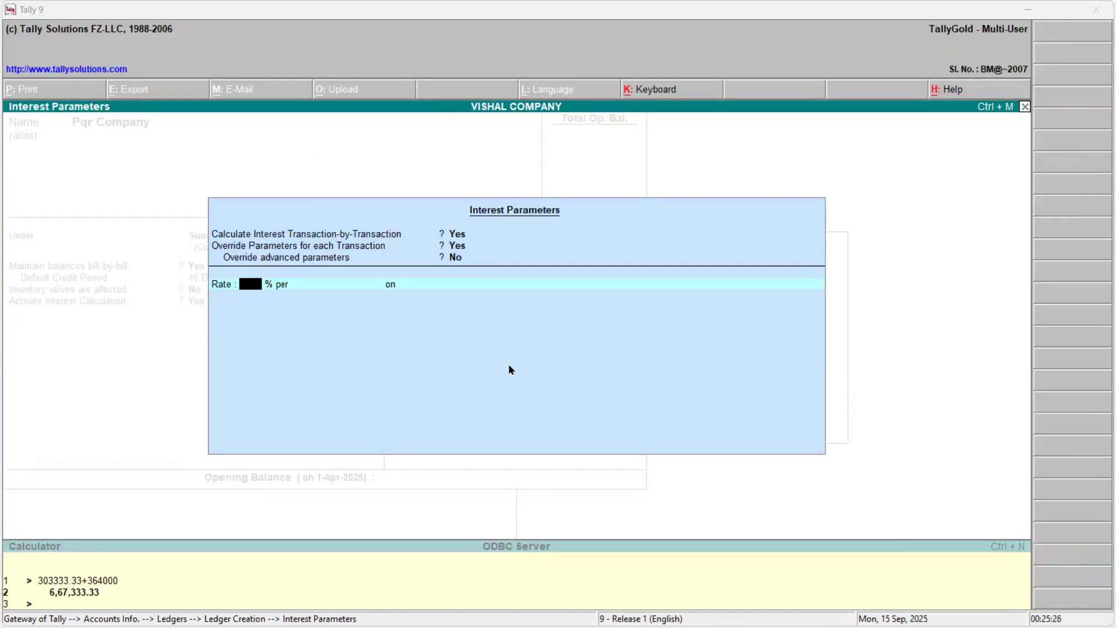
key("alt+Tab")
type("16")
key("Return")
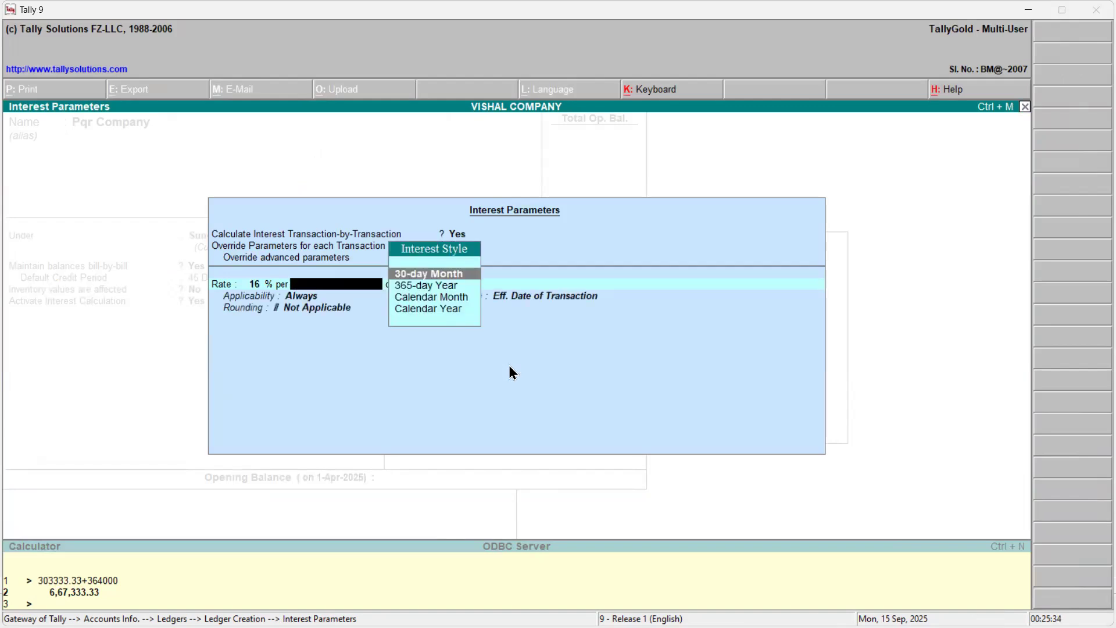
key("Down")
key("Down")
key("Up")
key("Return")
key("Down")
key("Return")
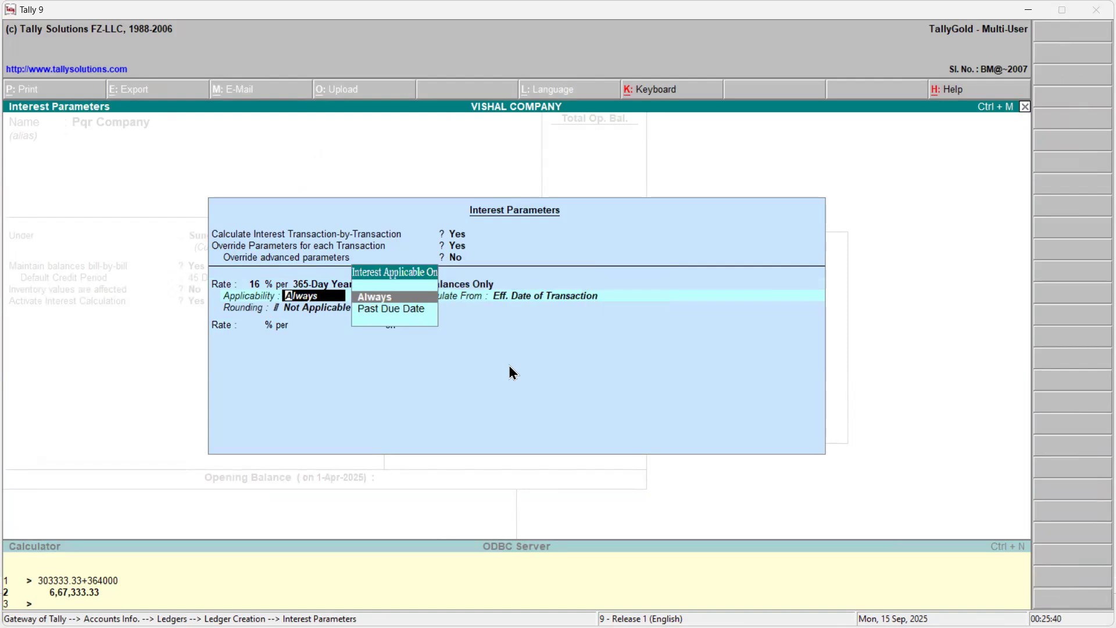
- Apply the interest Past Due Date by 0 days, calculated from Due Date of Invoice/Ref, without rounding
key("Down")
key("Return")
key("Return")
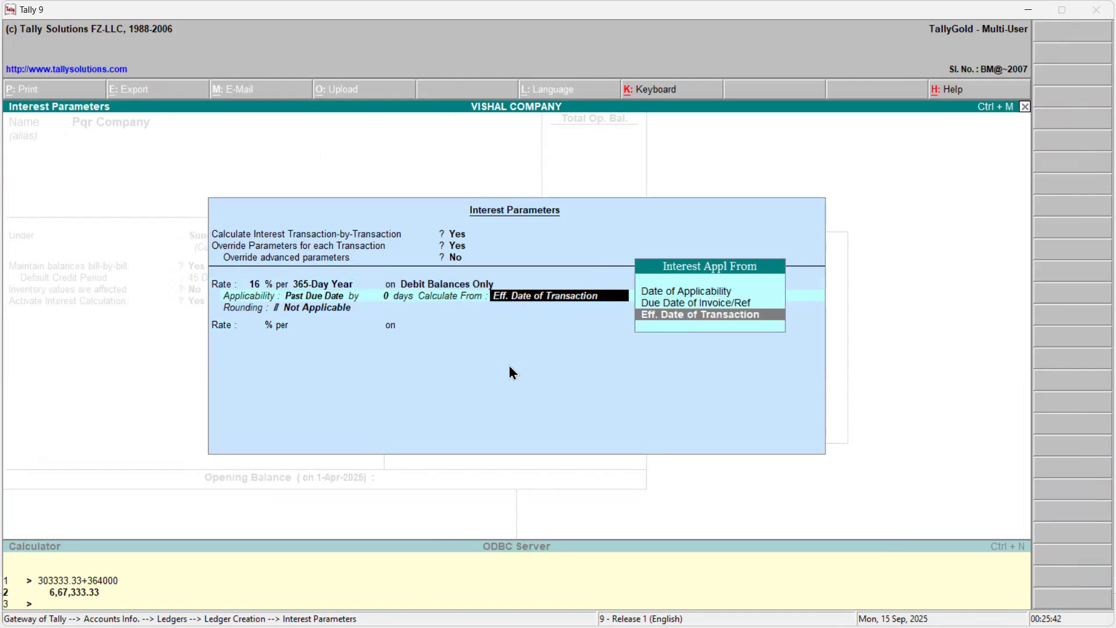
key("Return")
key("Return")
key("Return")
key("Return")
key("Return")
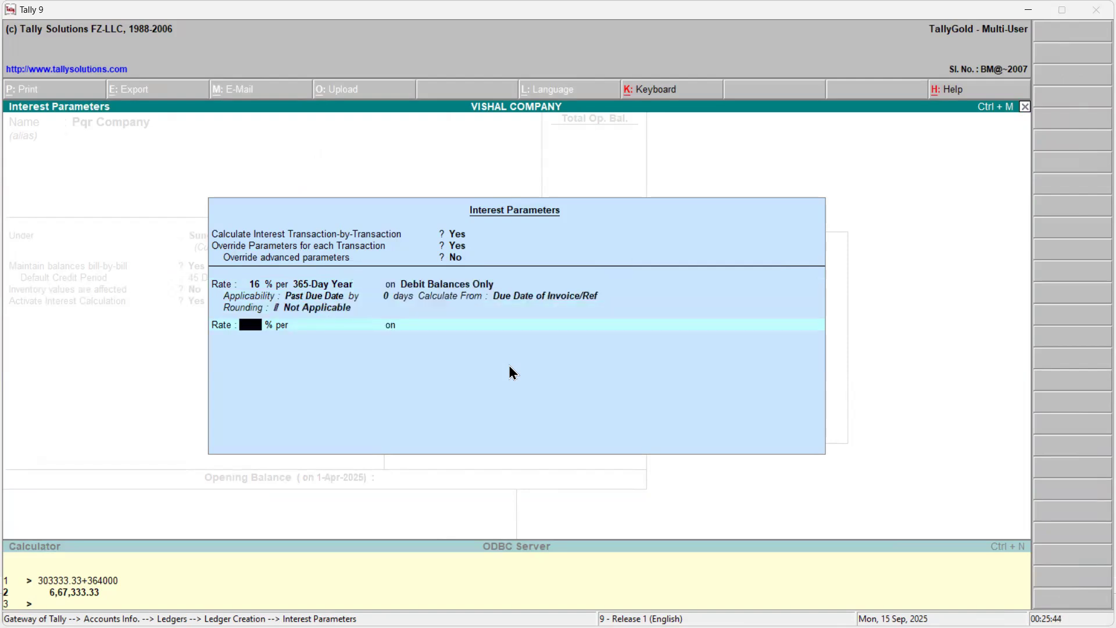
- Accept the remaining ledger details unchanged, save the Pqr Company ledger and return to the Gateway of Tally
key("Return")
key("Return")
key("Return")
key("Return")
key("Return")
key("Escape")
key("Return")
key("Escape")
key("Escape")
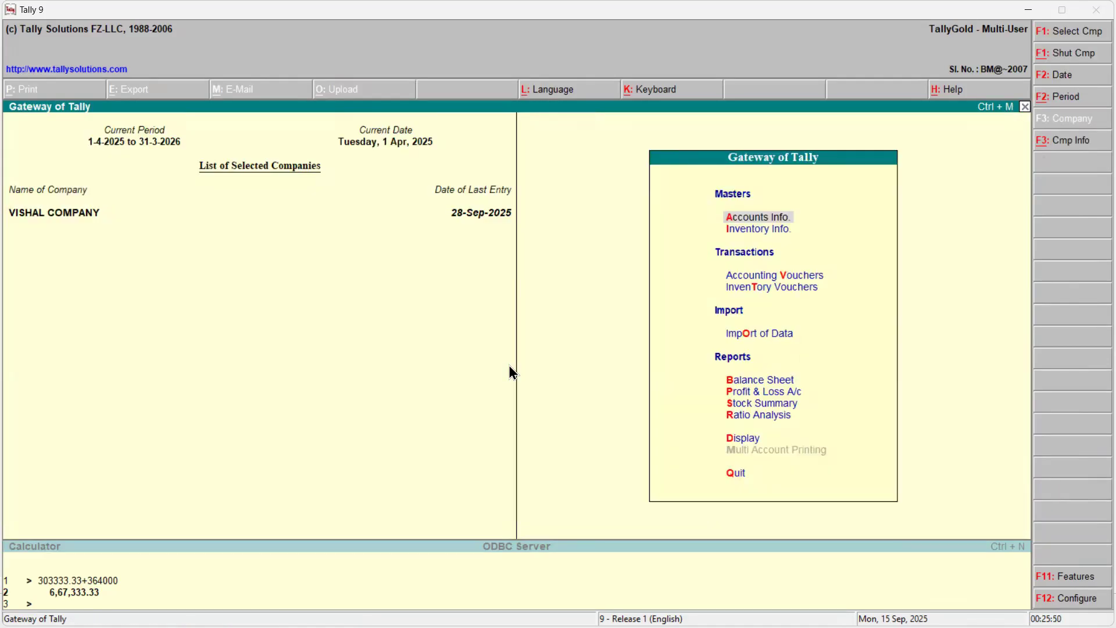
- Start a Sales voucher in accounting voucher entry after checking the Problem 4 invoice in the Word document
key("Up")
key("Down")
key("Down")
key("Down")
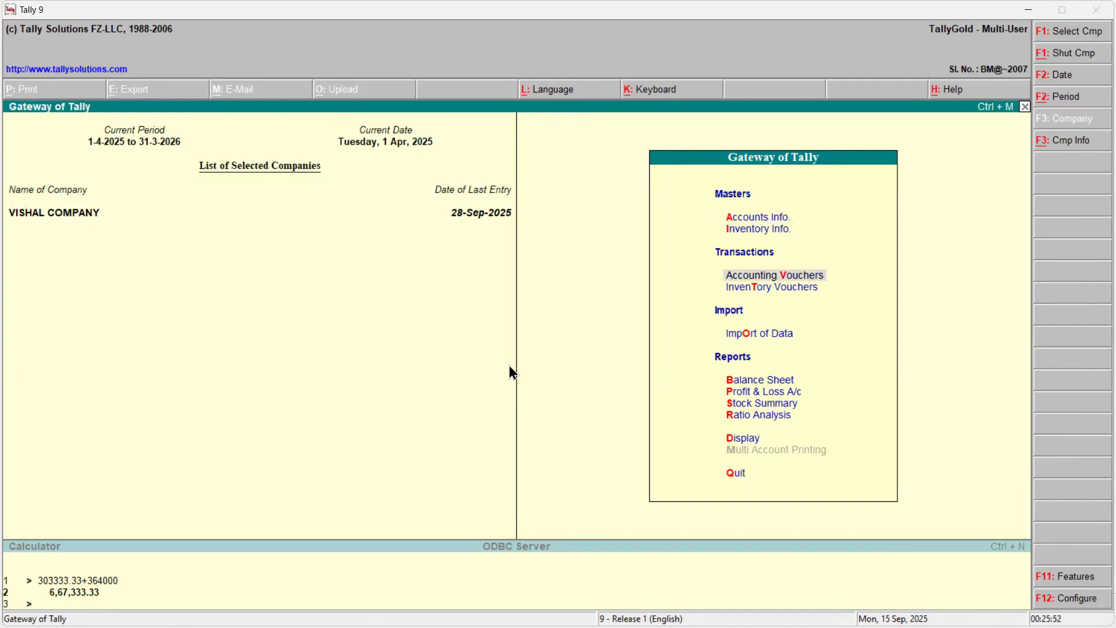
key("Return")
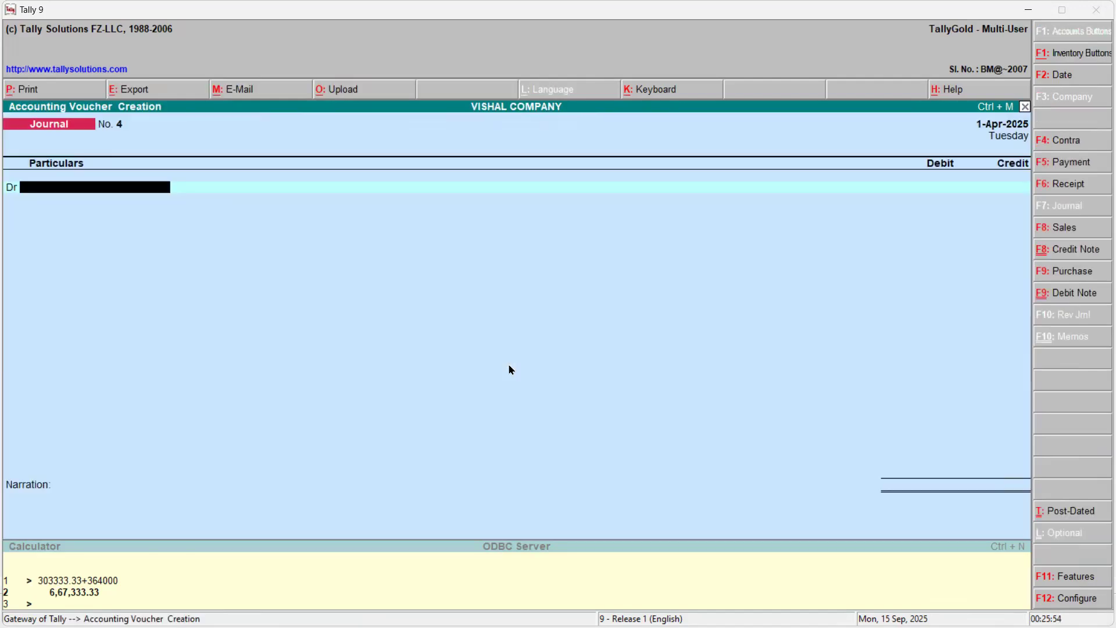
key("alt+Tab")
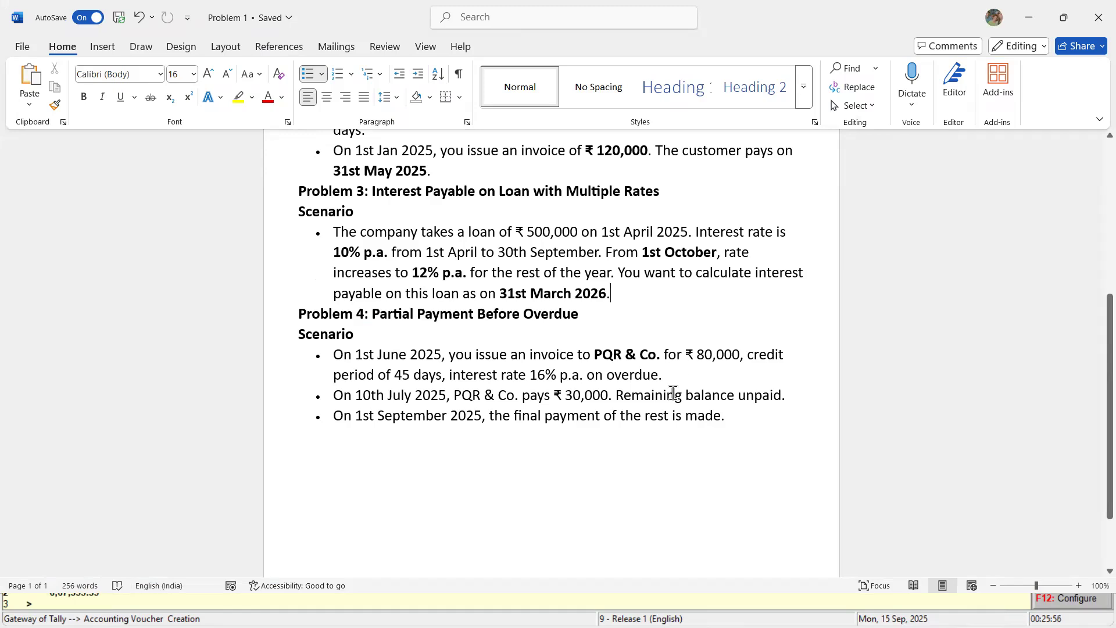
key("alt+Tab")
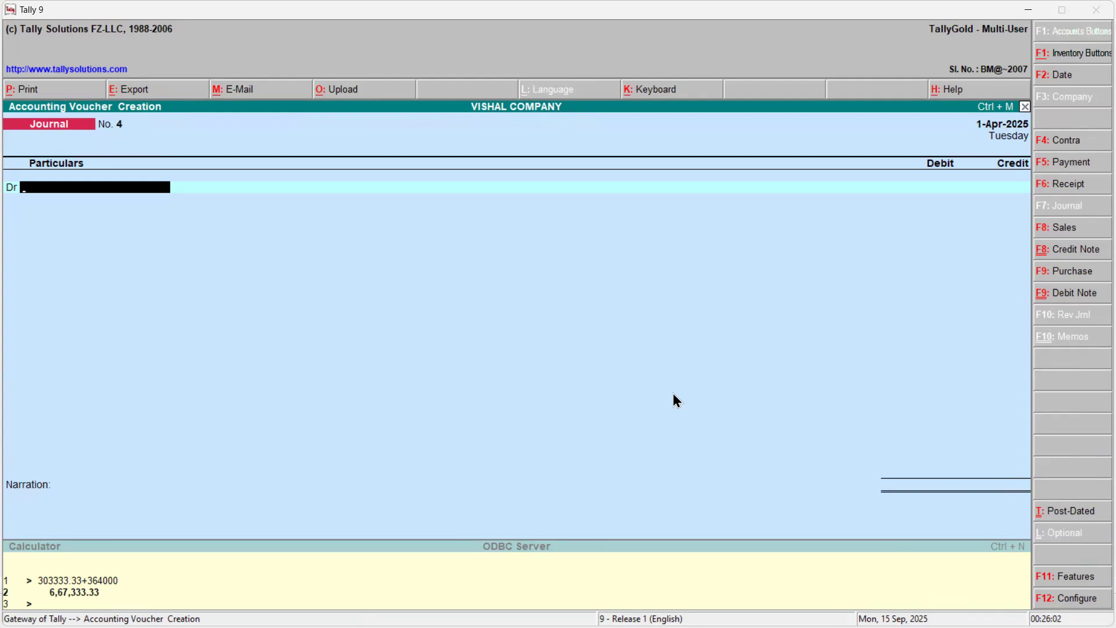
key("F8")
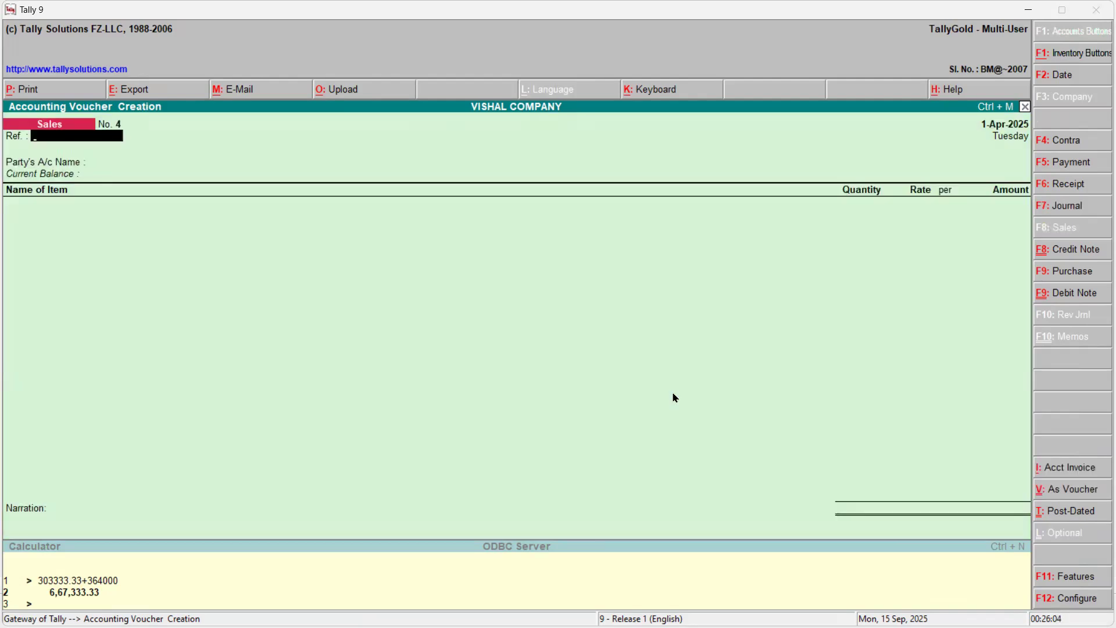
- Leave the sales reference blank and choose Pqr Company as the party account
key("Return")
key("Down")
key("Down")
key("Down")
key("Down")
key("Down")
key("Down")
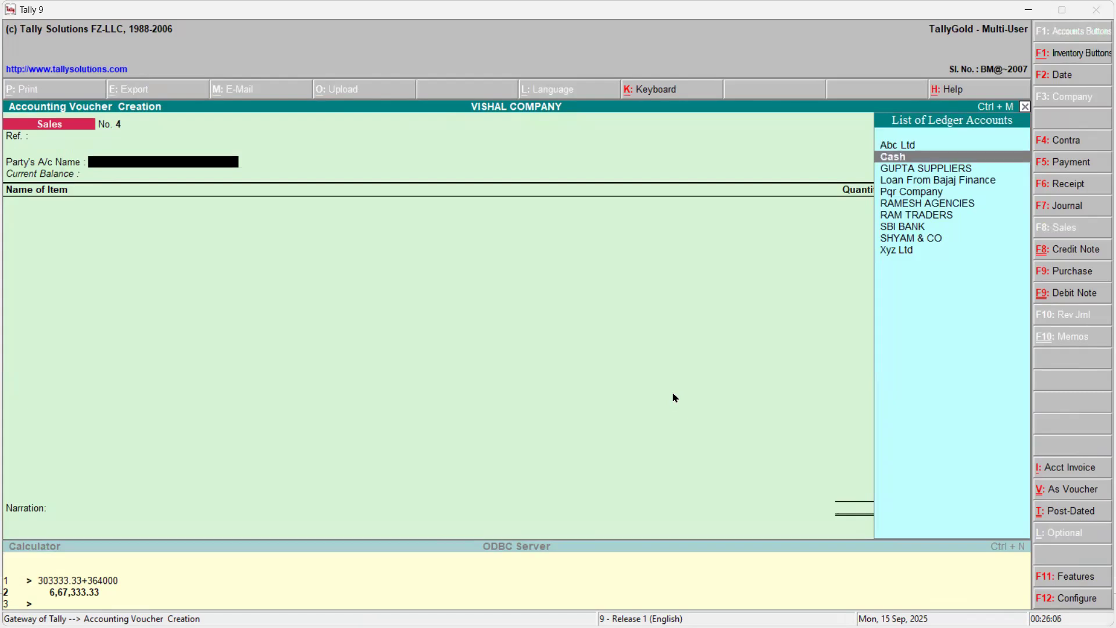
key("Up")
key("Up")
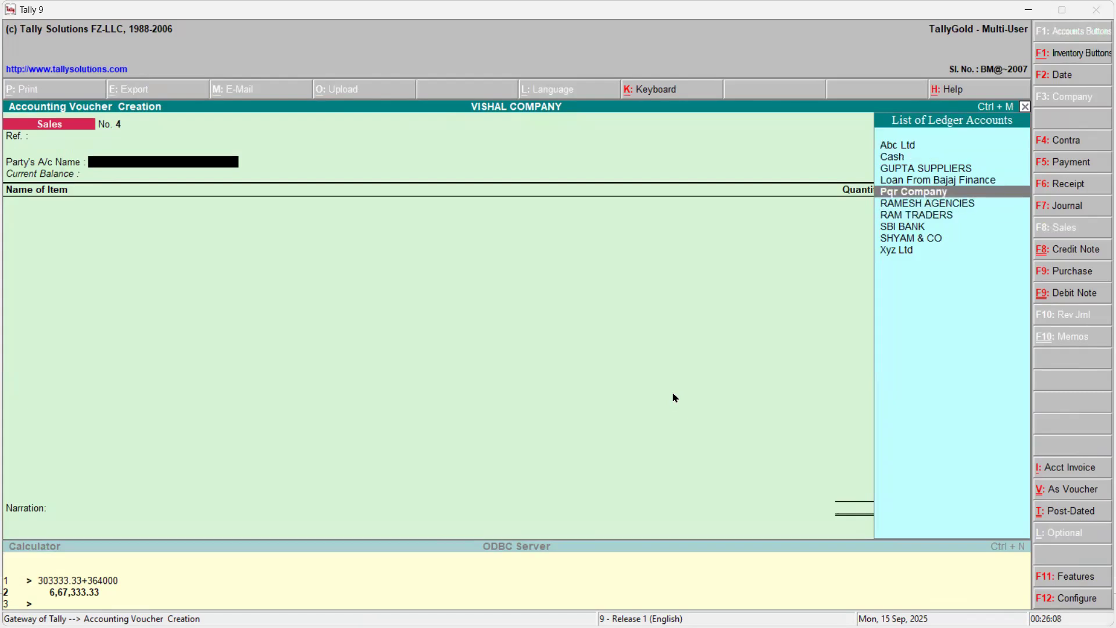
key("Return")
key("ctrl+a")
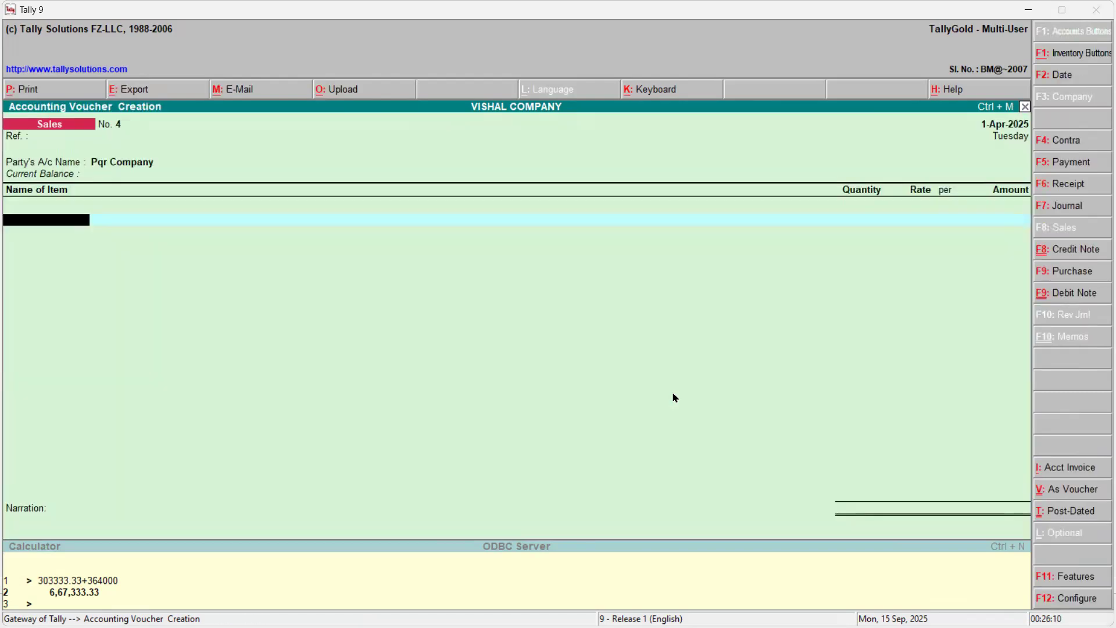
- Choose ELECTRONICS as the item sold on the voucher's first line
type("M")
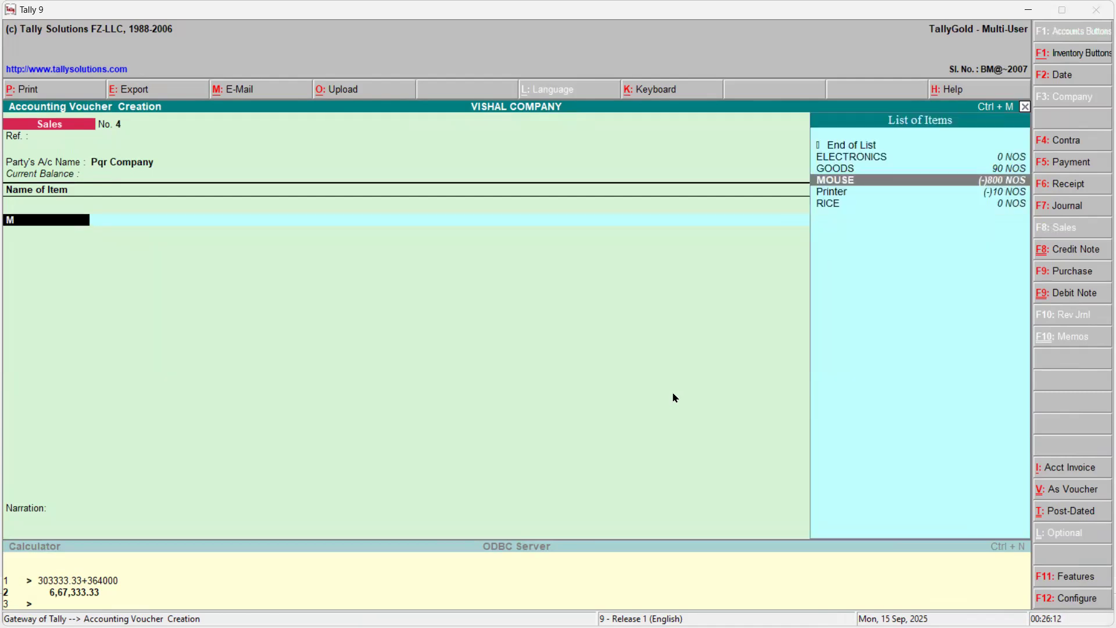
key("Down")
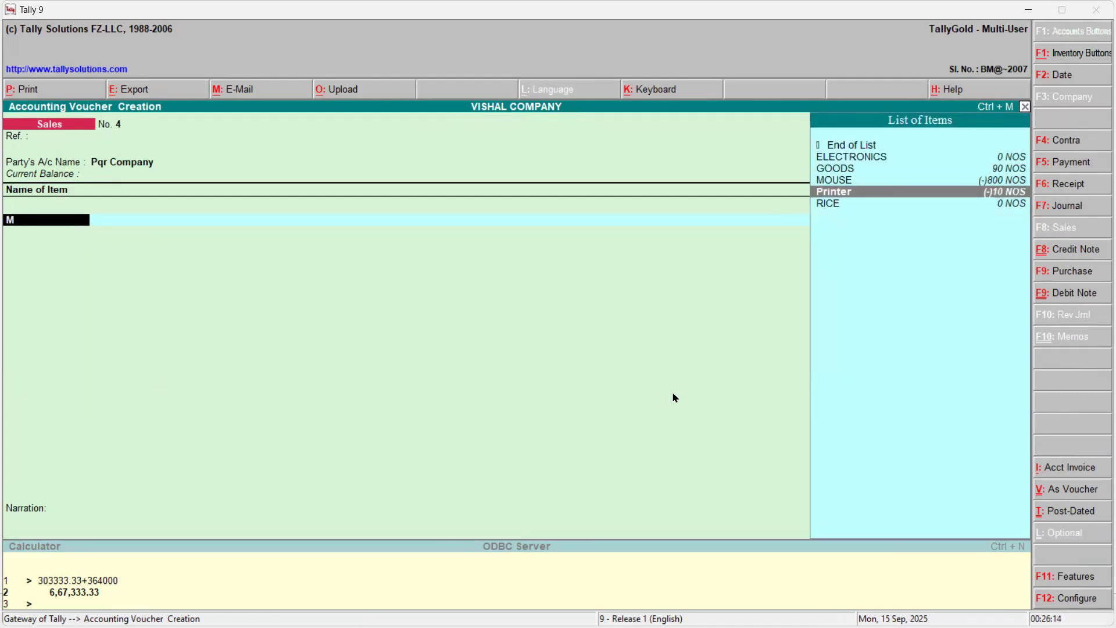
key("Up")
key("Up")
key("Up")
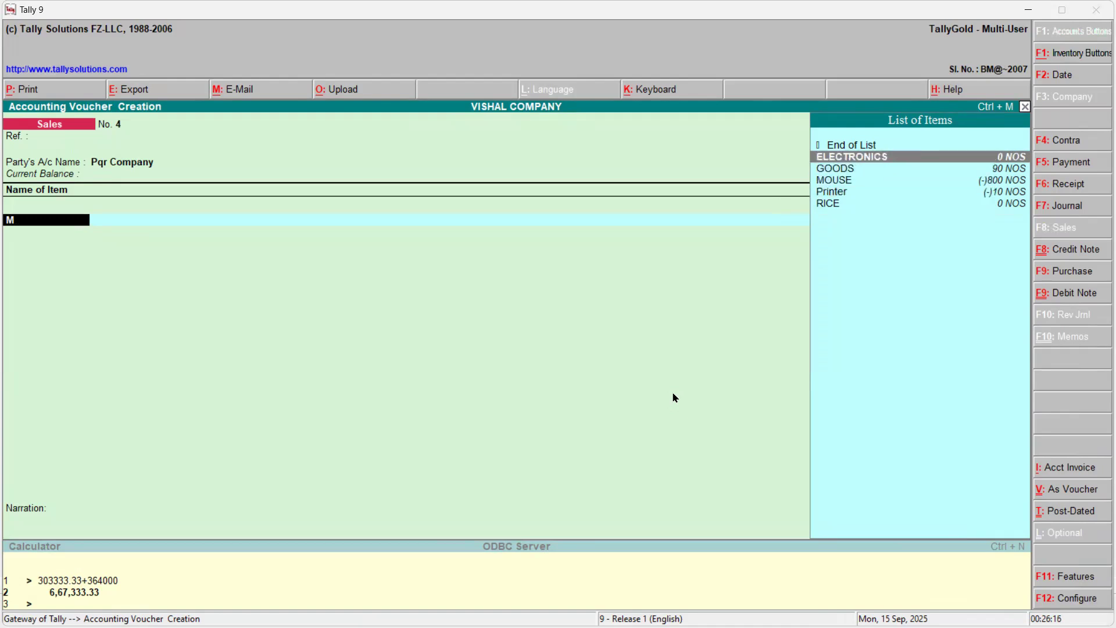
key("Return")
- Check the invoice value in the Word document and enter 100 NOS of ELECTRONICS at a rate of 800 for 80,000
key("alt+Tab")
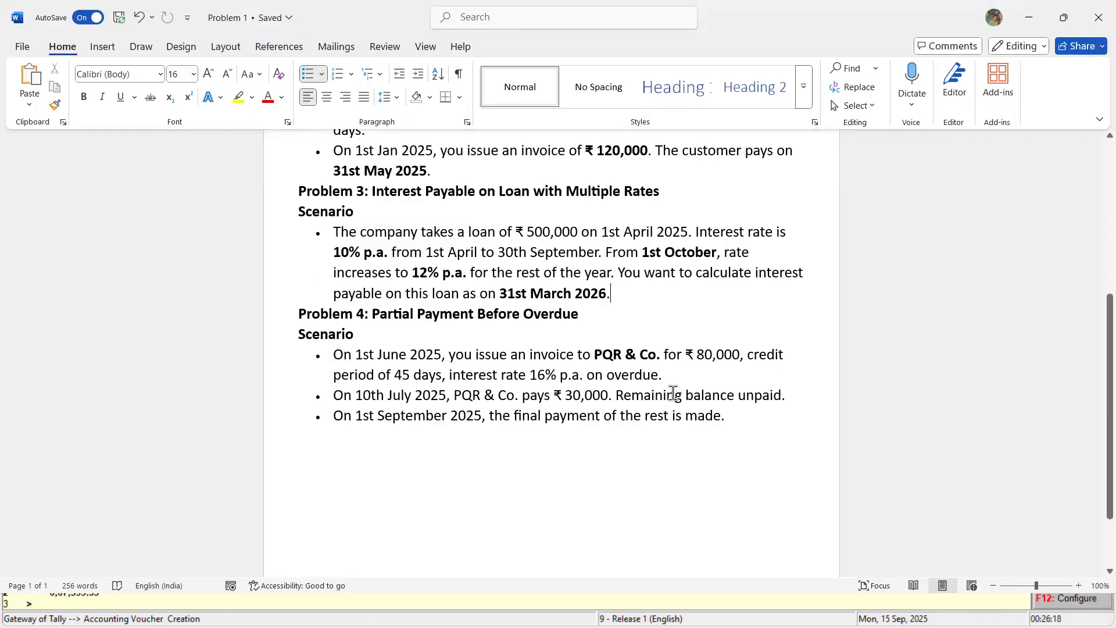
key("alt+Tab")
type("100")
key("Return")
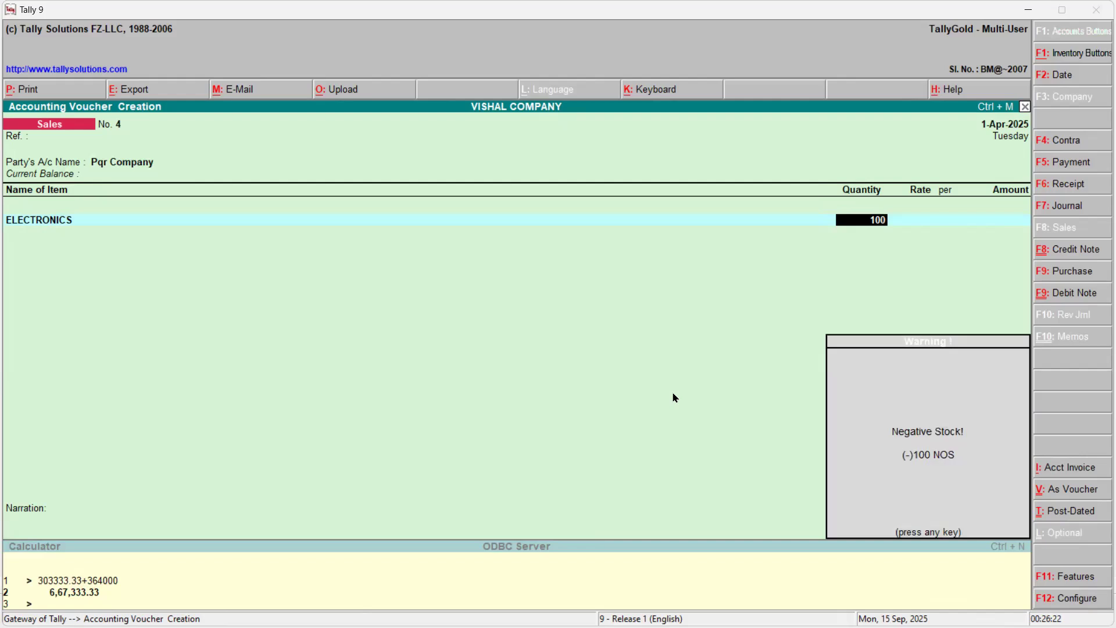
key("Return")
type("8000")
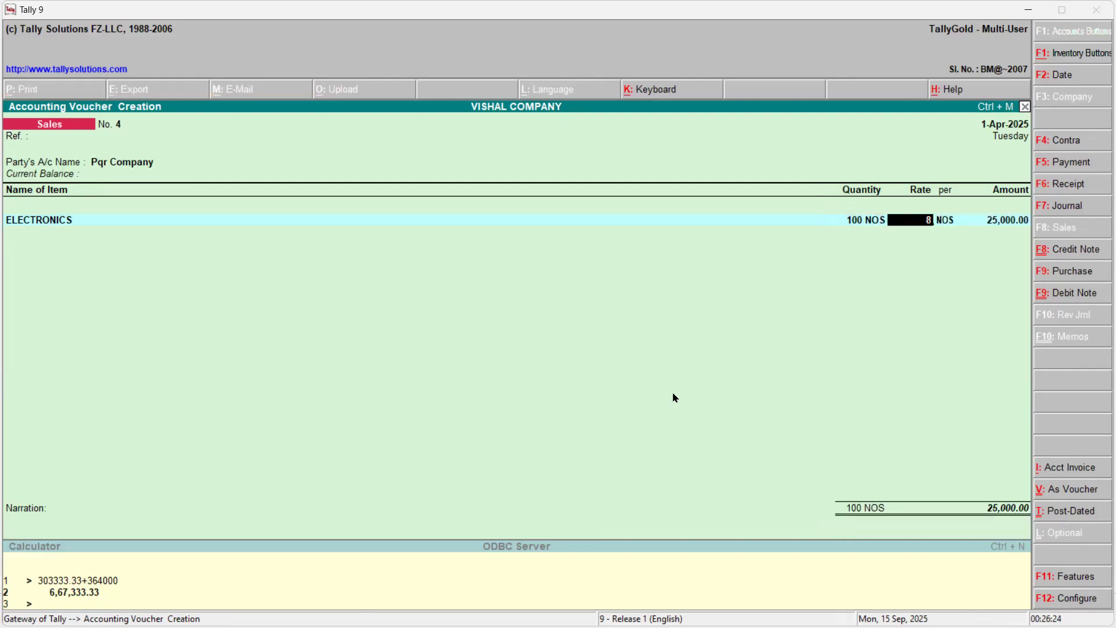
key("Return")
key("BackSpace")
type("80,0")
key("Return")
key("Return")
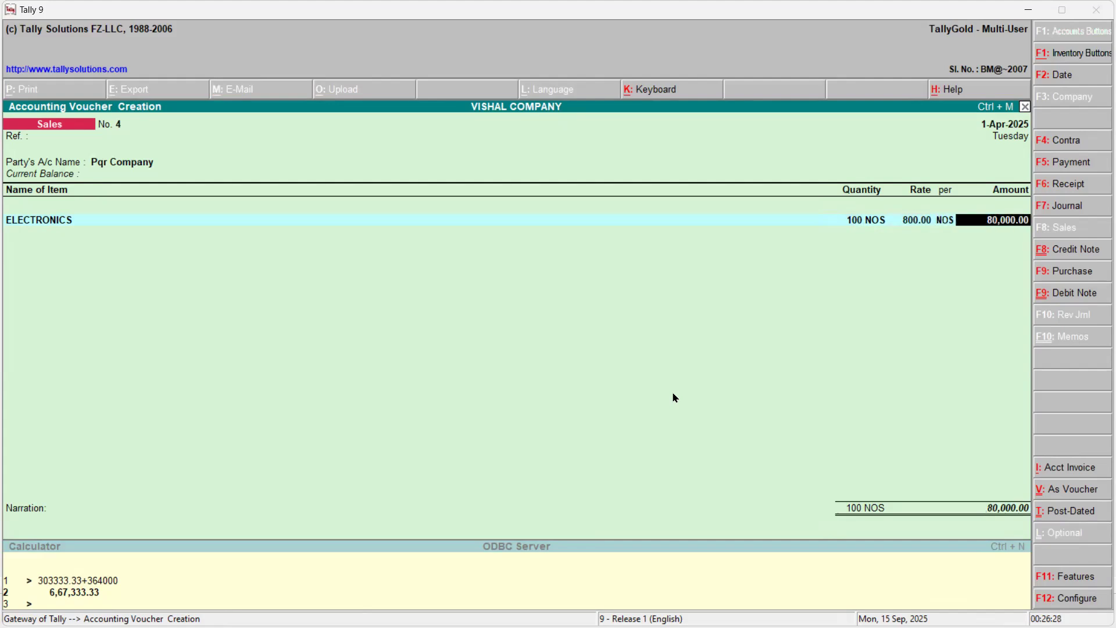
- Finish the item list and enter a New Ref bill named Pqr Company with 45 days' credit
key("Return")
key("Return")
key("Return")
key("Return")
key("Return")
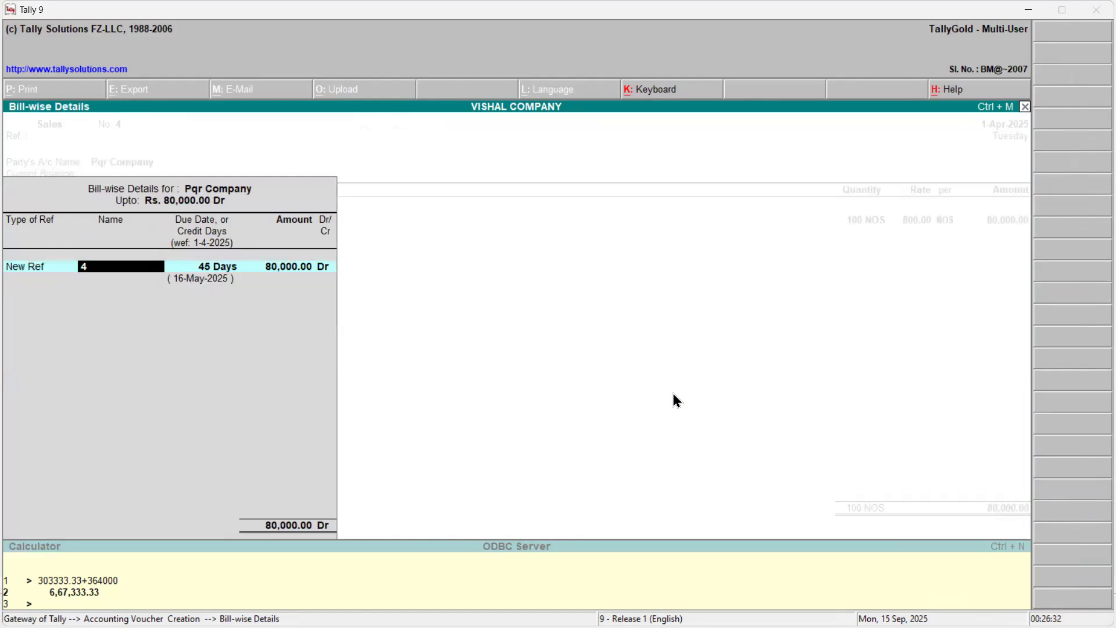
key("alt+Tab")
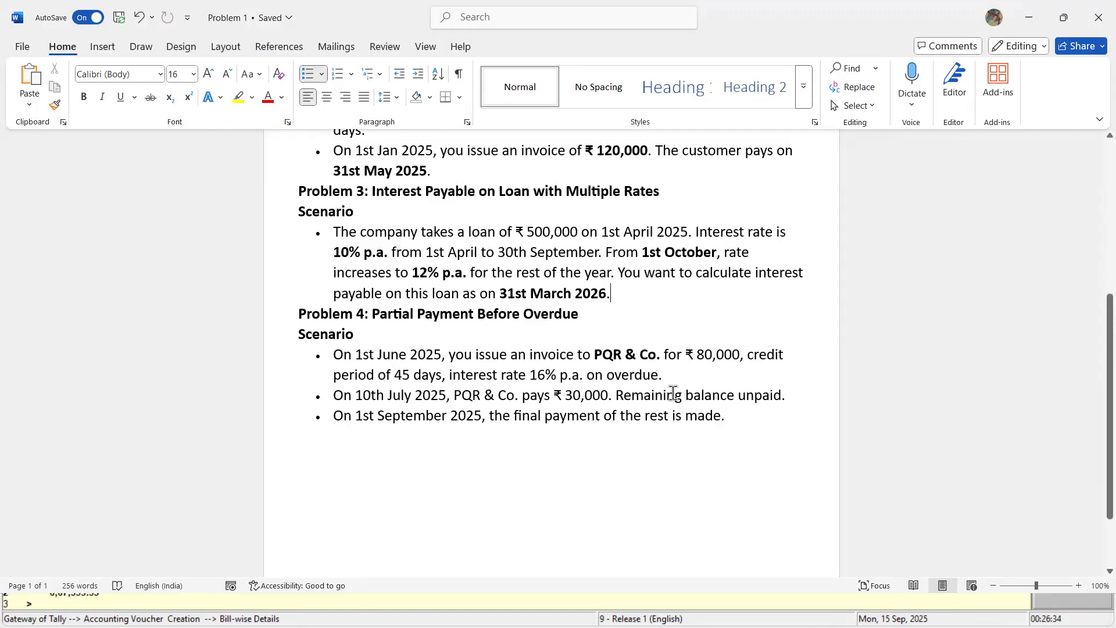
key("alt+Tab")
type("P")
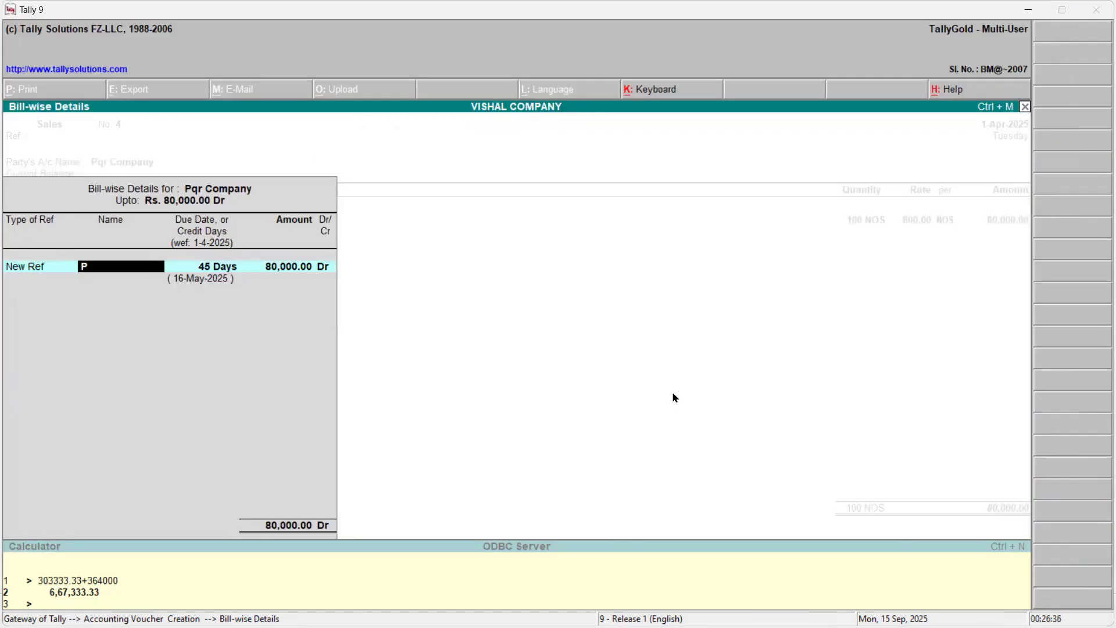
type("qr Company")
key("Return")
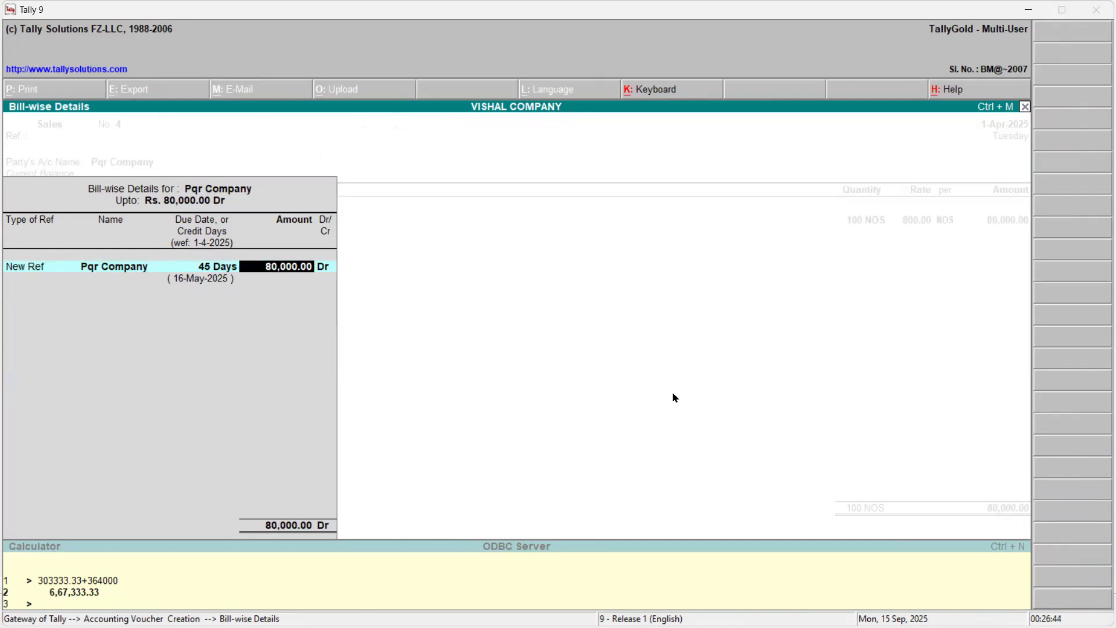
- Accept 80,000 Dr for the bill and set its interest to 16% per 365-Day Year on Debit Balances Only
key("Return")
key("Return")
key("Return")
key("Return")
key("Down")
key("Down")
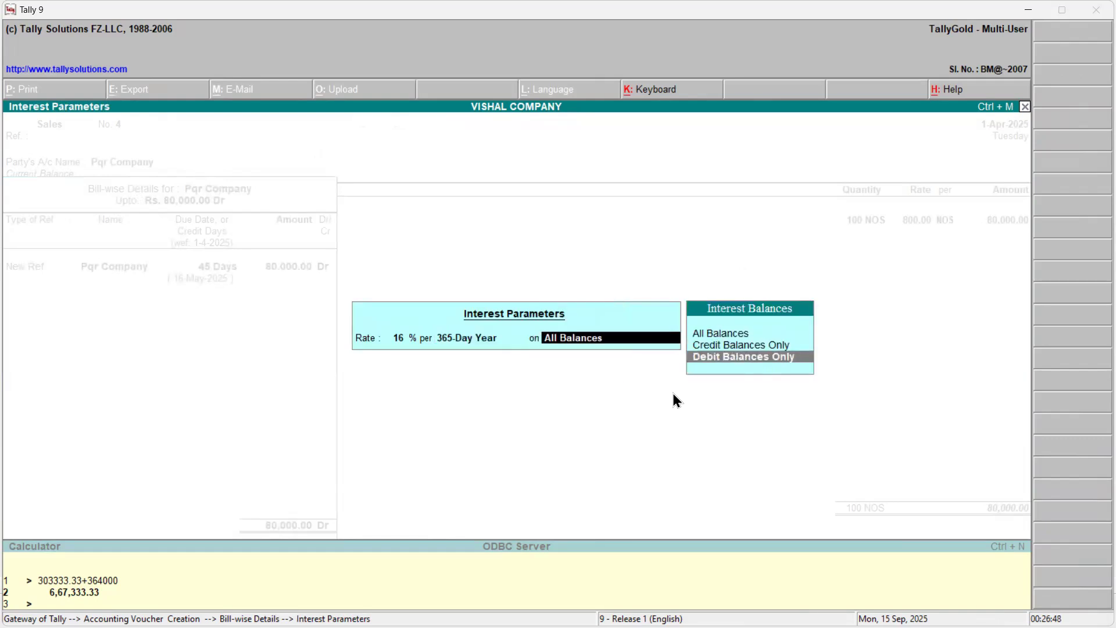
key("Return")
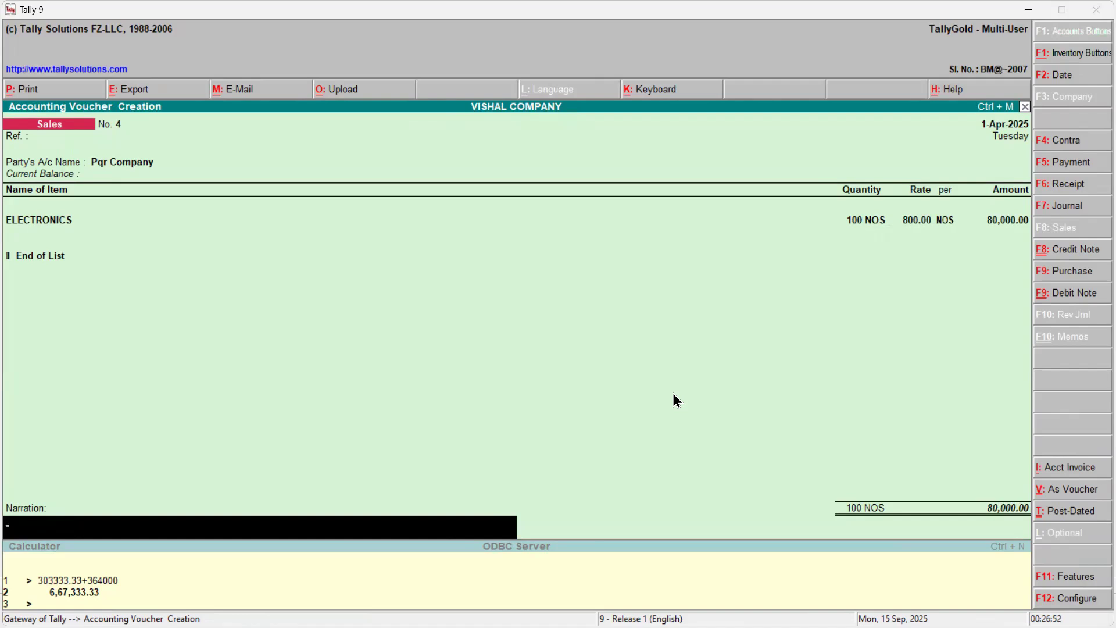
- Check the Problem 4 invoice date in the Word document, set the sales voucher's date to 1-6 and save the voucher
key("Return")
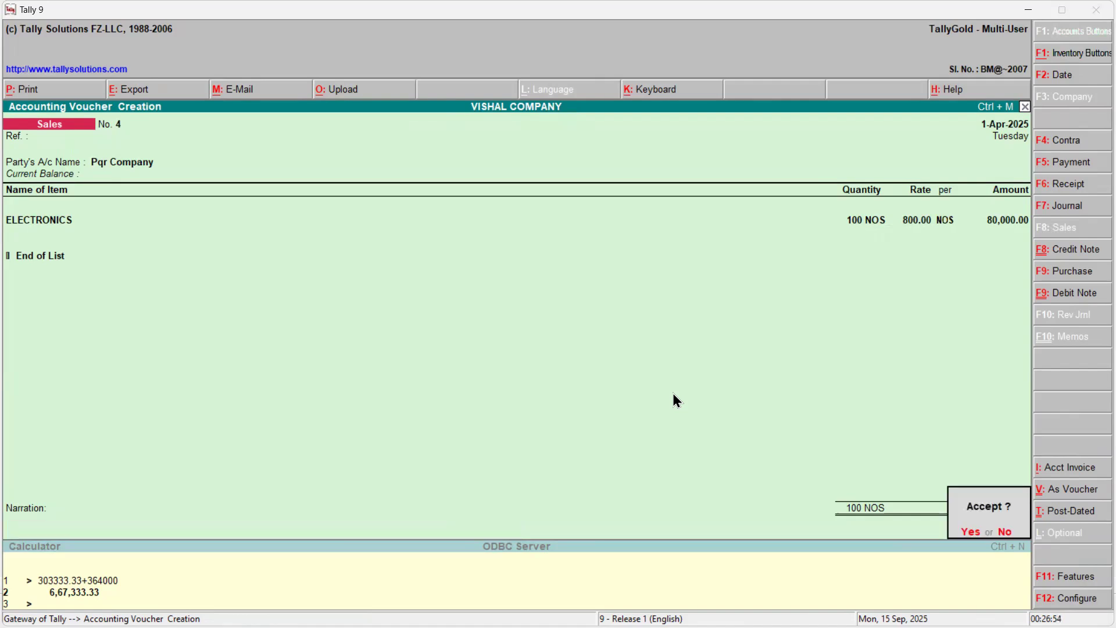
key("Escape")
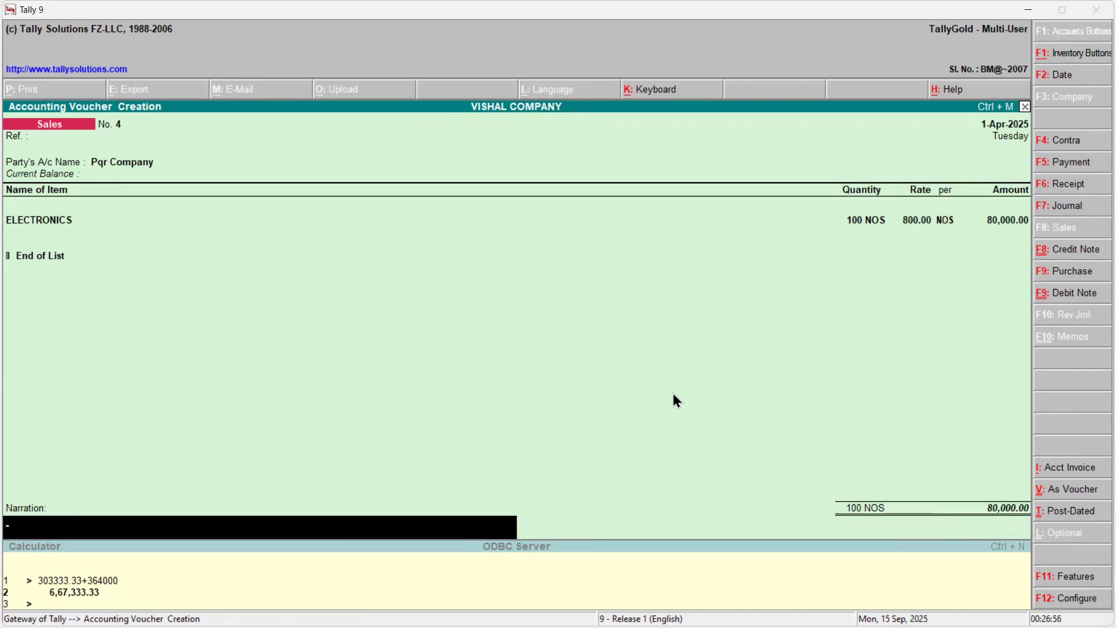
key("alt+Tab")
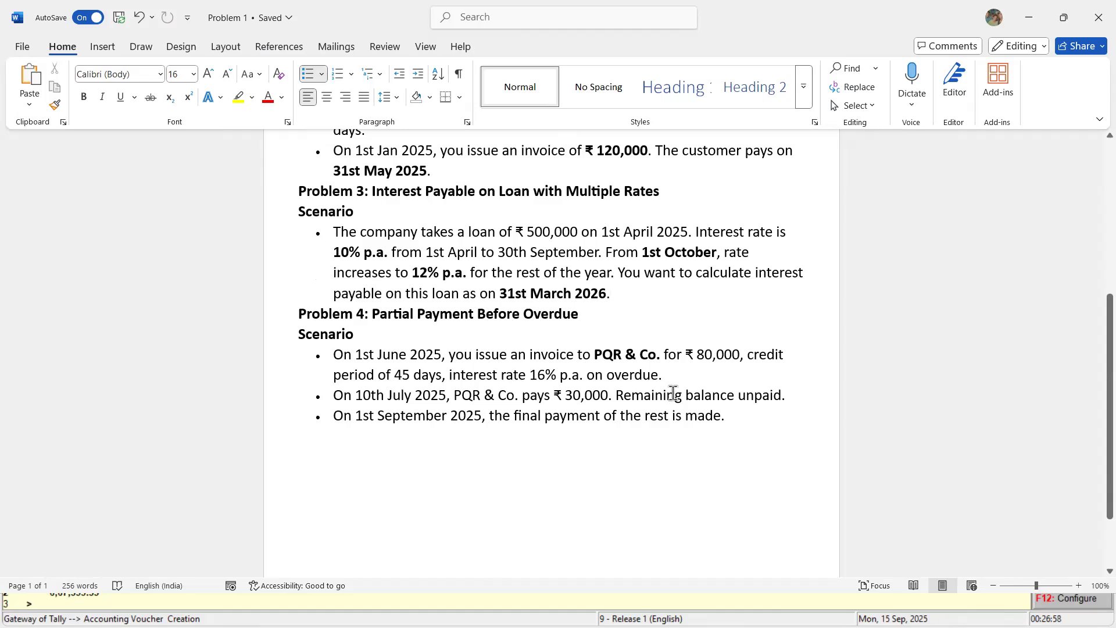
key("alt+Tab")
key("F2")
type("1-6")
key("Return")
key("Return")
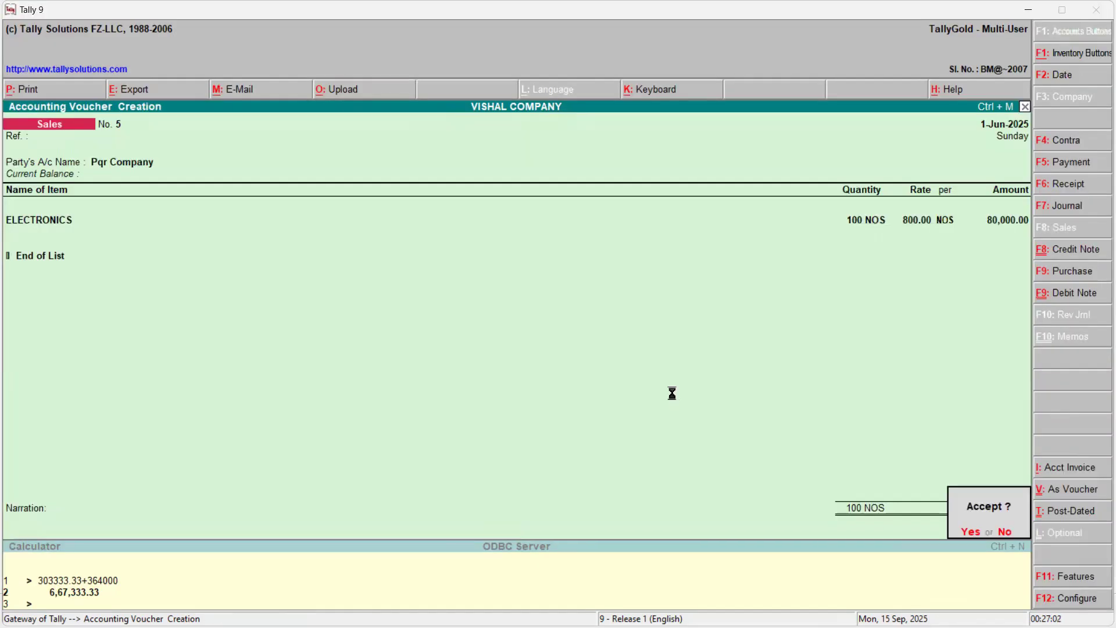
key("Return")
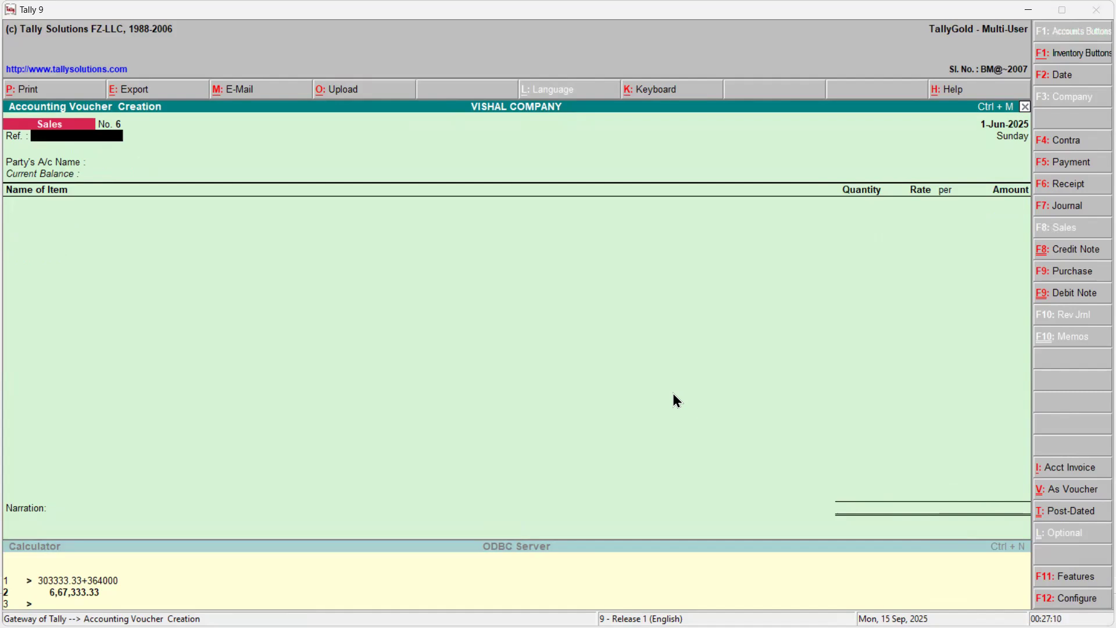
- Leave sales voucher entry and read Problem 4's payment details in the Word document before returning to Tally
key("Escape")
key("y")
key("Escape")
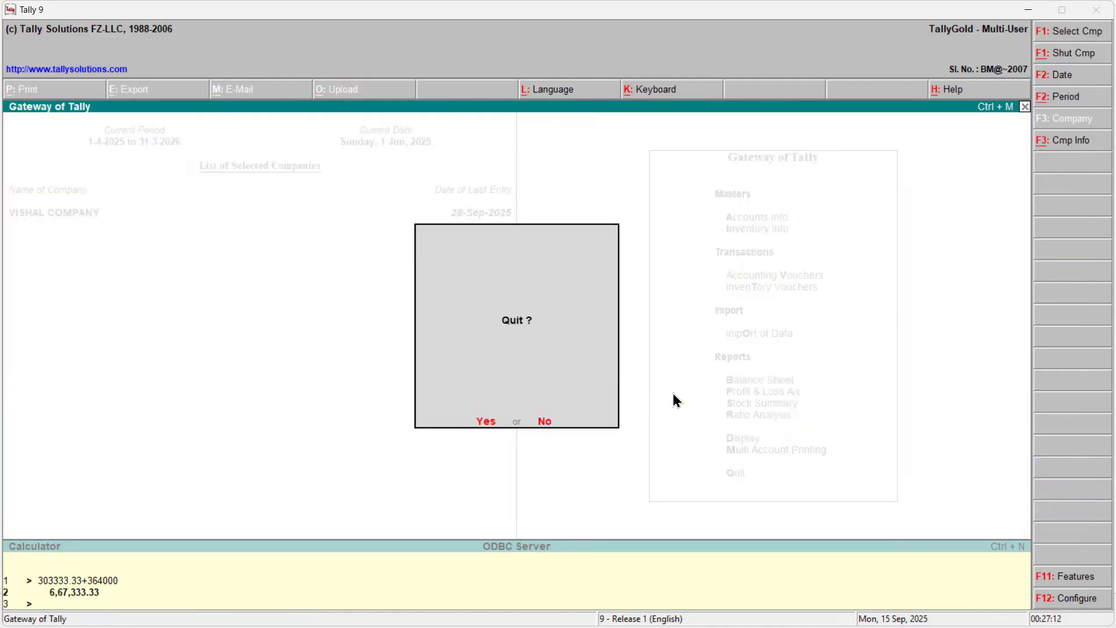
key("n")
key("alt+Tab")
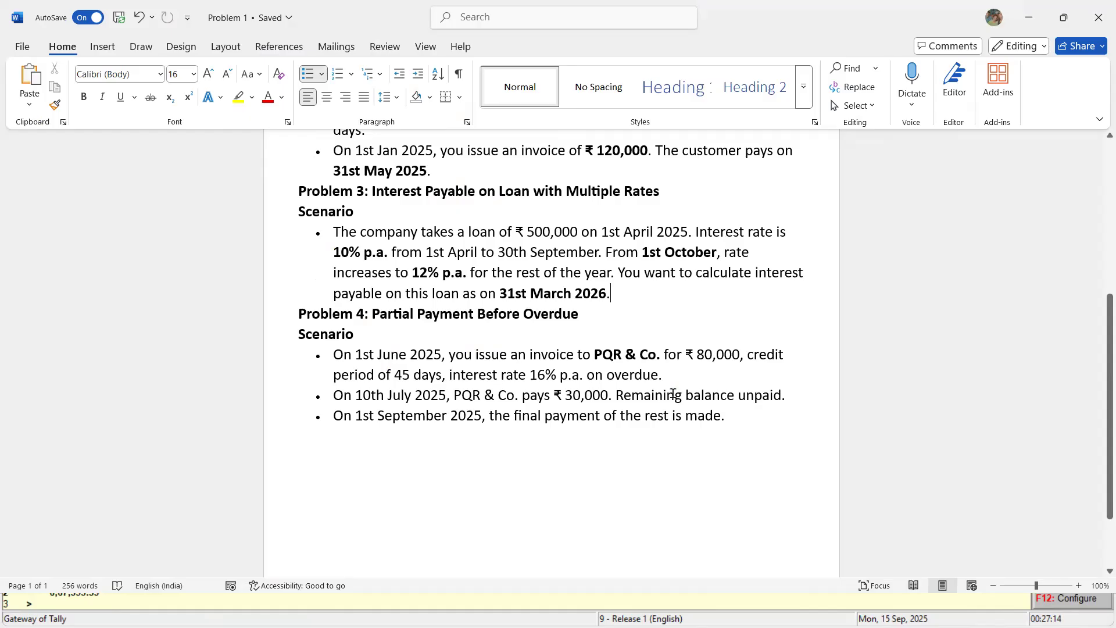
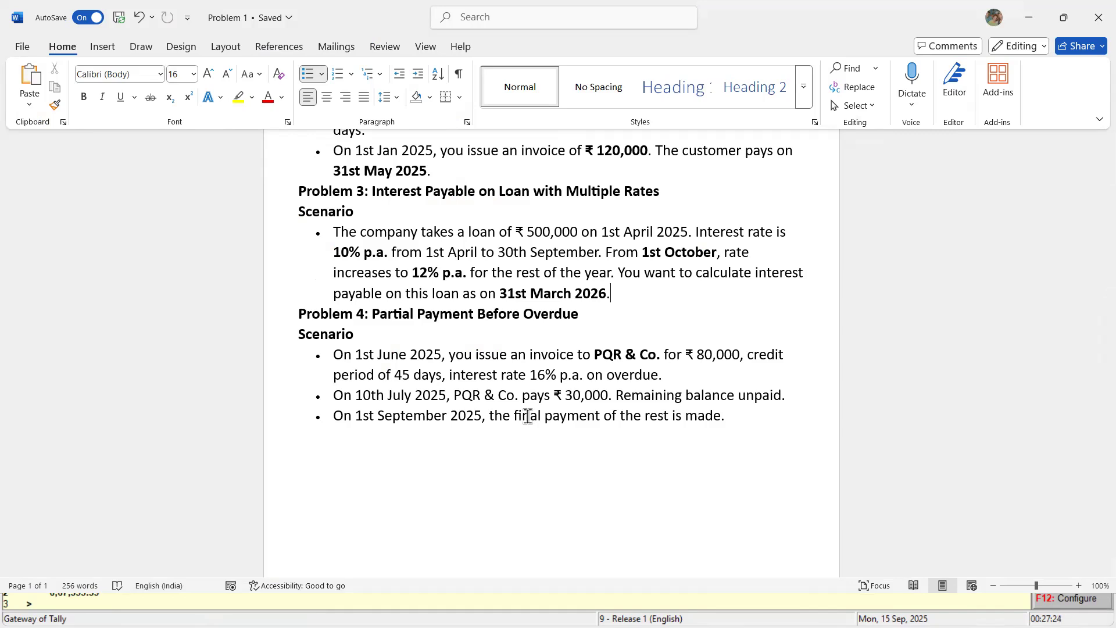
key("alt+Tab")
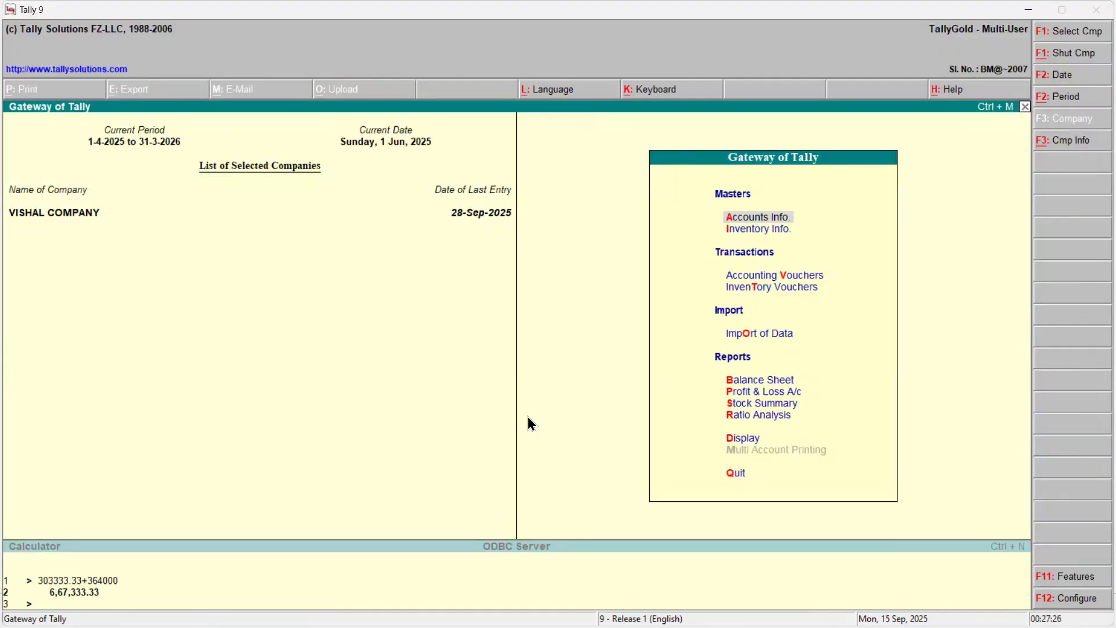
- Start a receipt voucher and choose Pqr Company as the credited ledger
key("v")
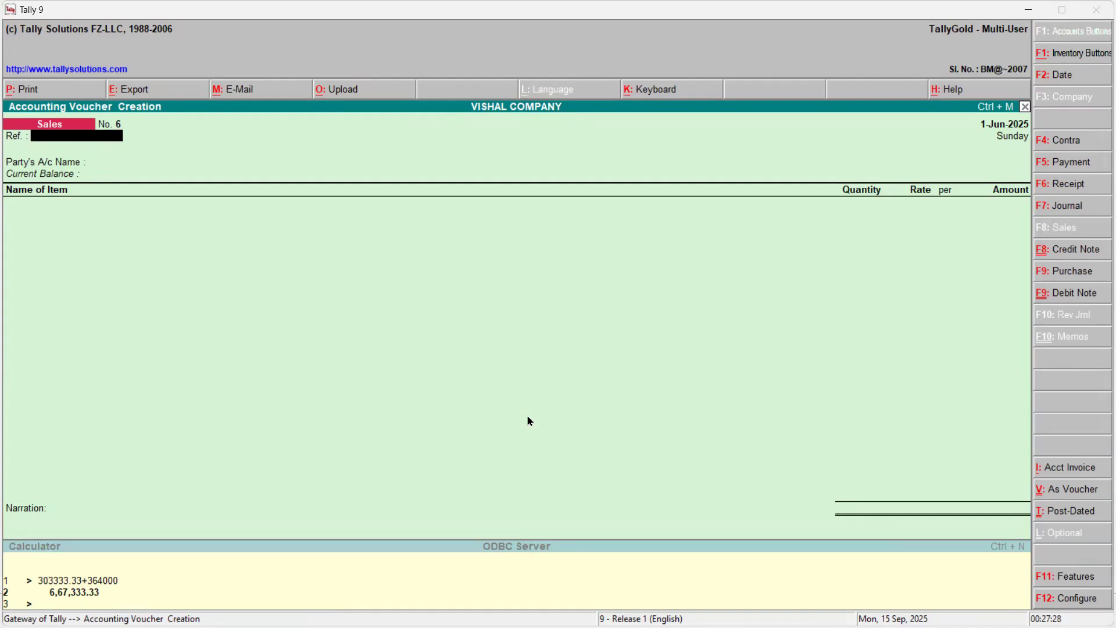
key("F6")
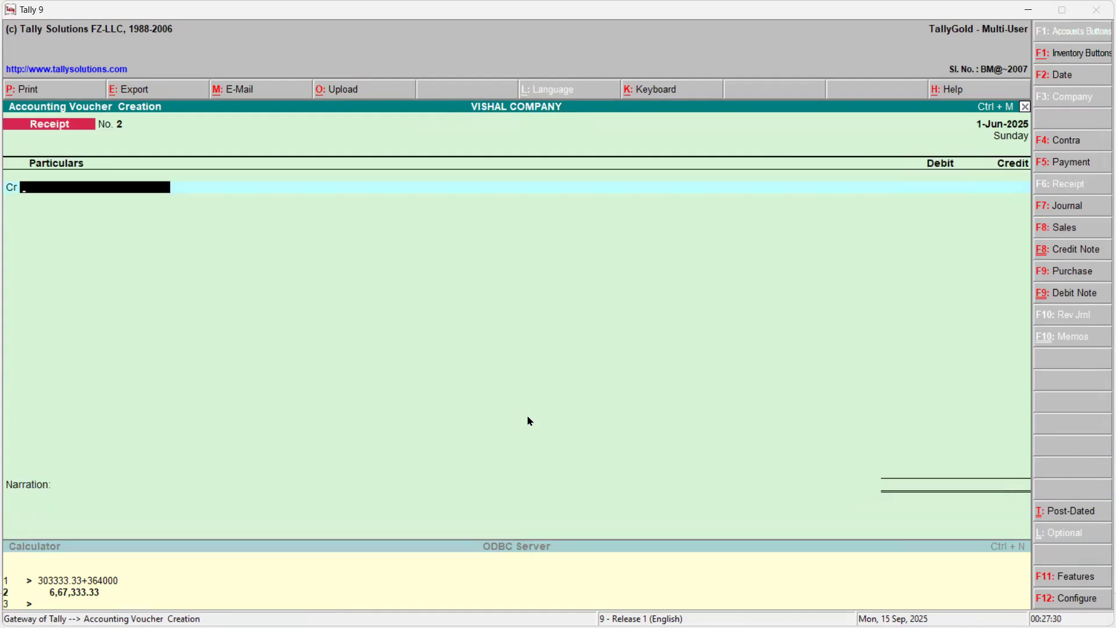
type("P")
key("BackSpace")
key("Down")
key("Down")
key("Up")
key("Return")
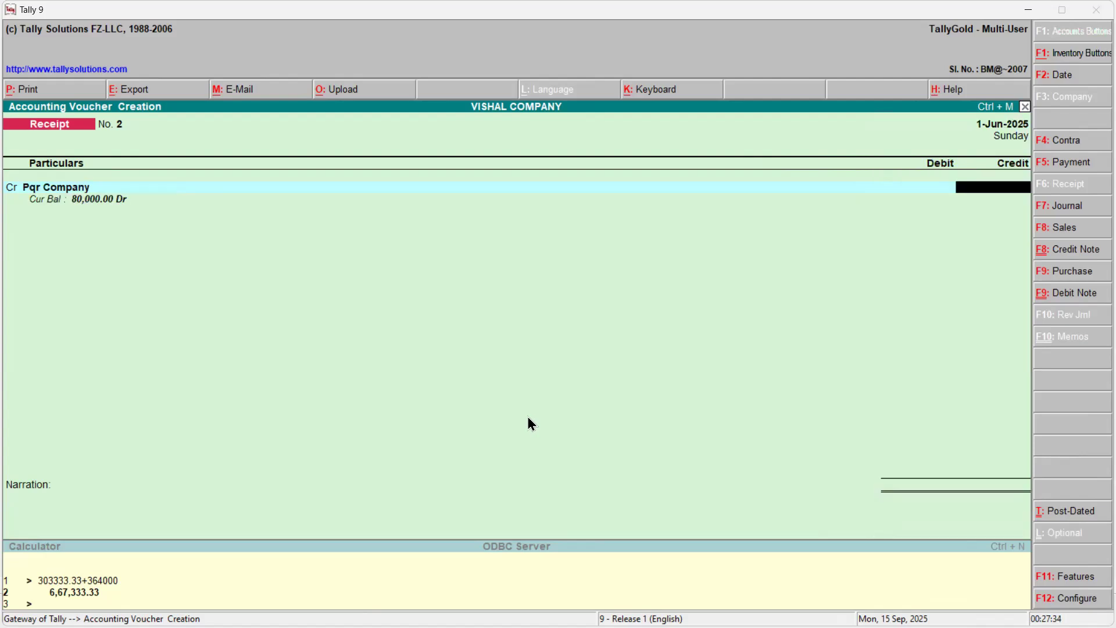
- Enter a credit of 30,000 for Pqr Company and allocate it as Agst Ref to the Pqr Company bill
type("30000")
key("Return")
key("Return")
key("Return")
key("Return")
key("Return")
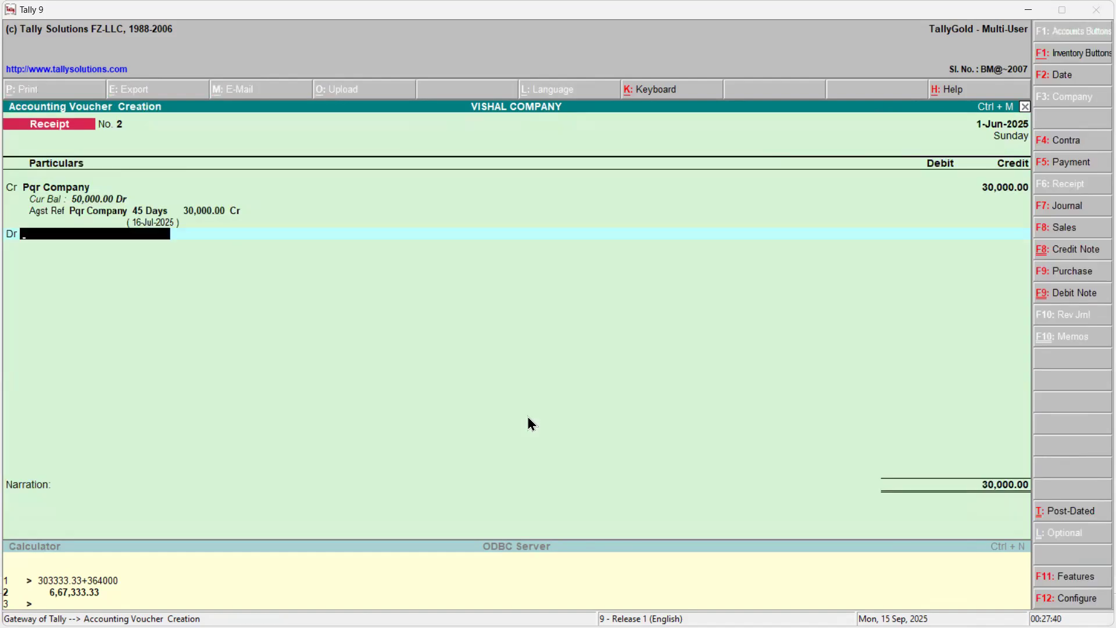
- Debit SBI BANK with 30,000 on the receipt voucher
type("Sbi")
key("Return")
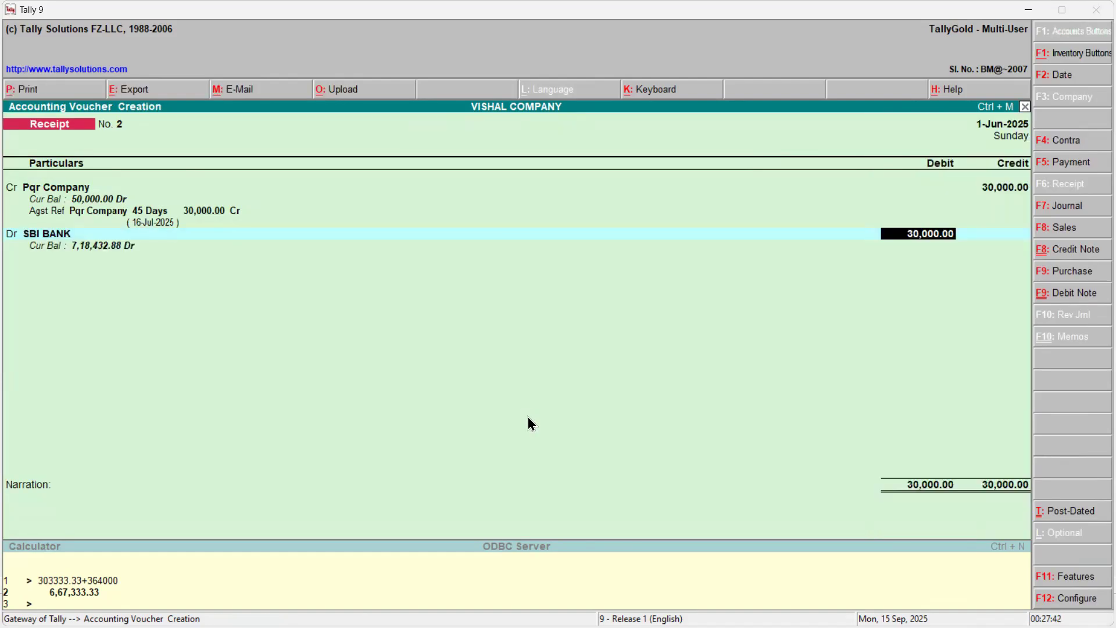
key("Return")
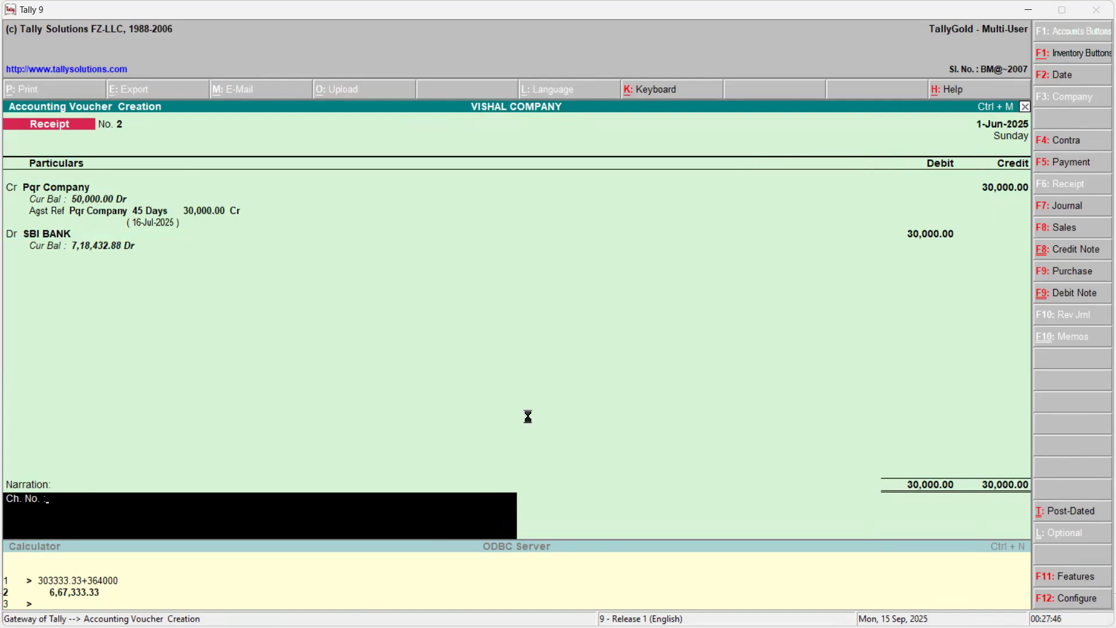
- Set the receipt voucher's date to 10-6
key("F2")
type("10-")
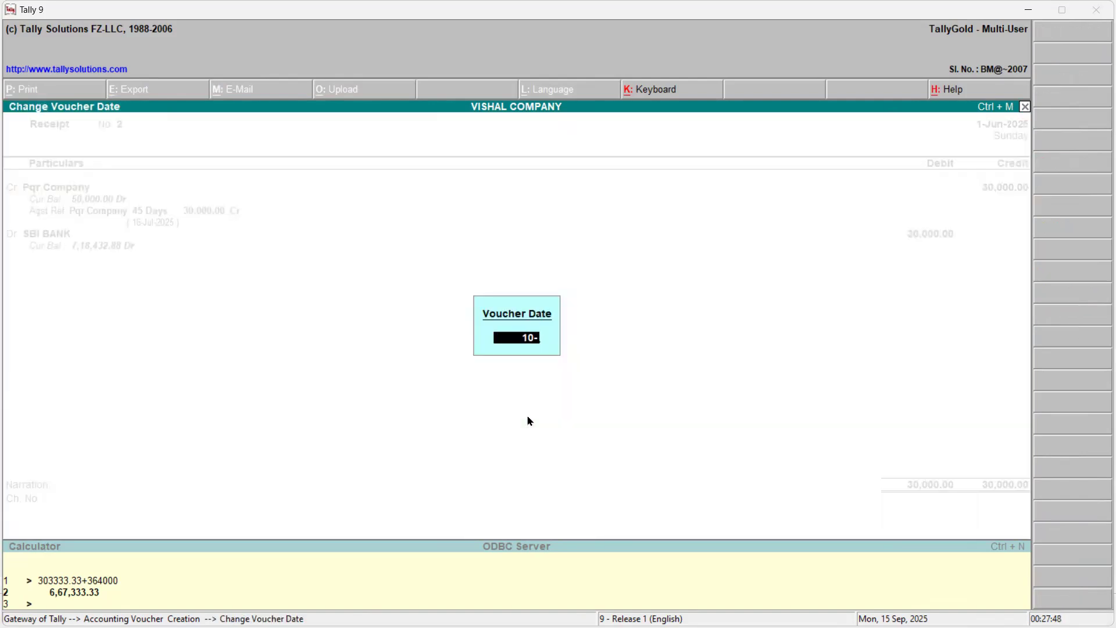
type("6")
key("Return")
- Check the partial payment's date in the Word document, set the receipt's date to 10-7 and save the voucher
key("alt+Tab")
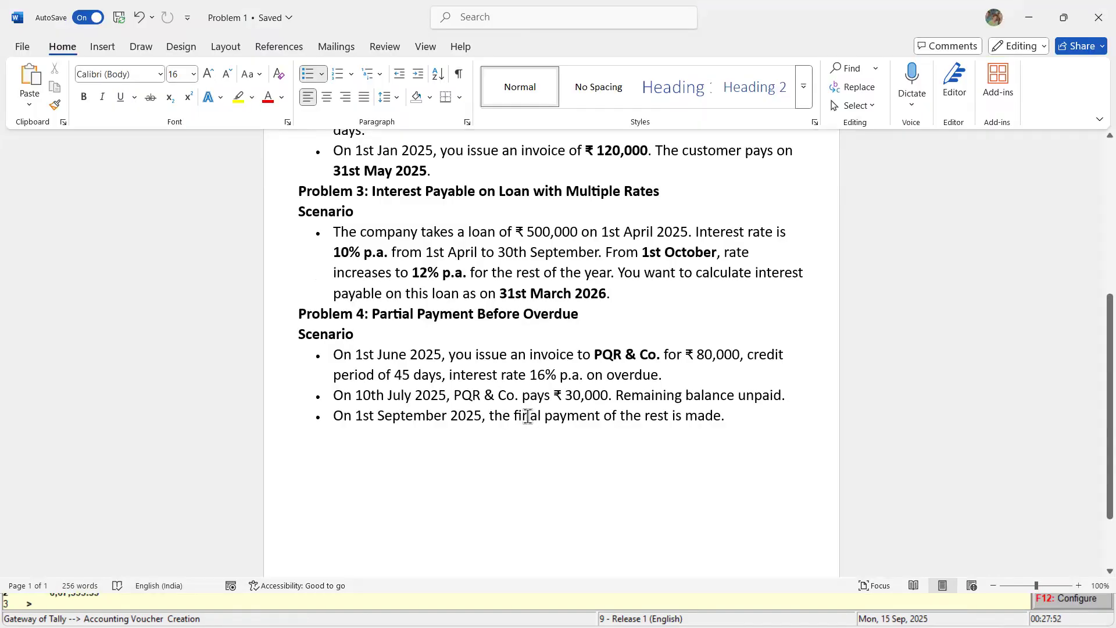
key("alt+Tab")
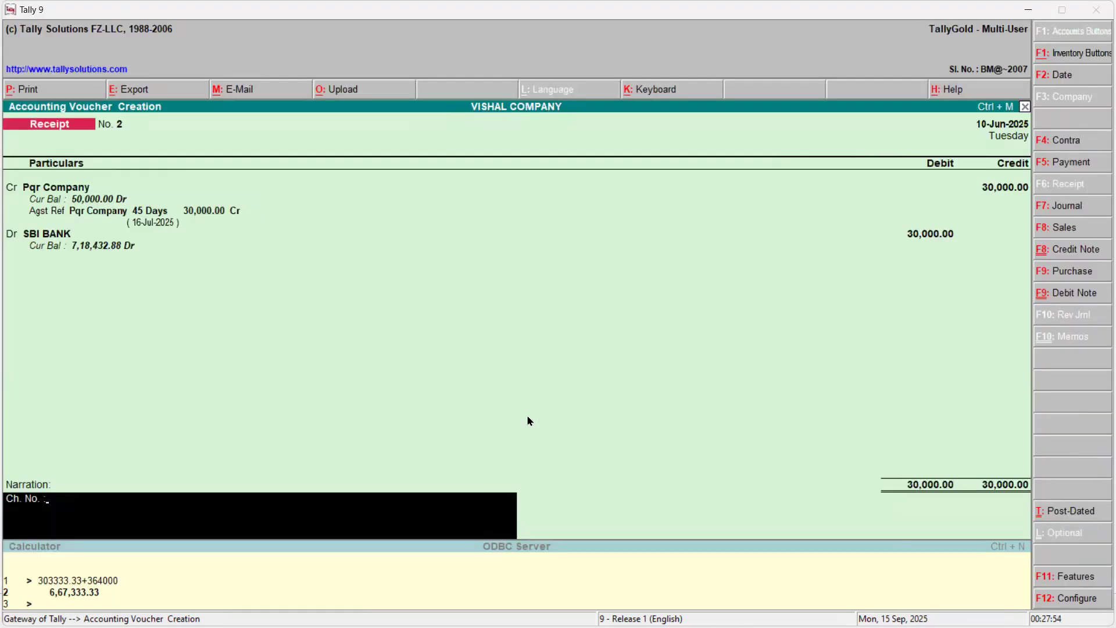
key("F2")
type("10-7")
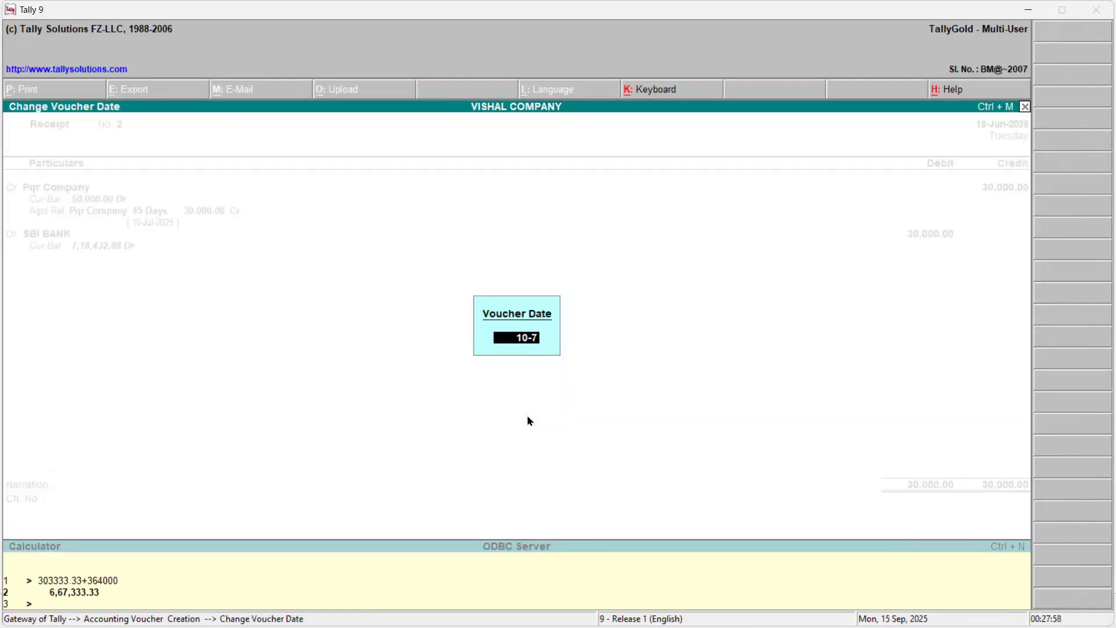
key("Return")
key("Return")
key("Return")
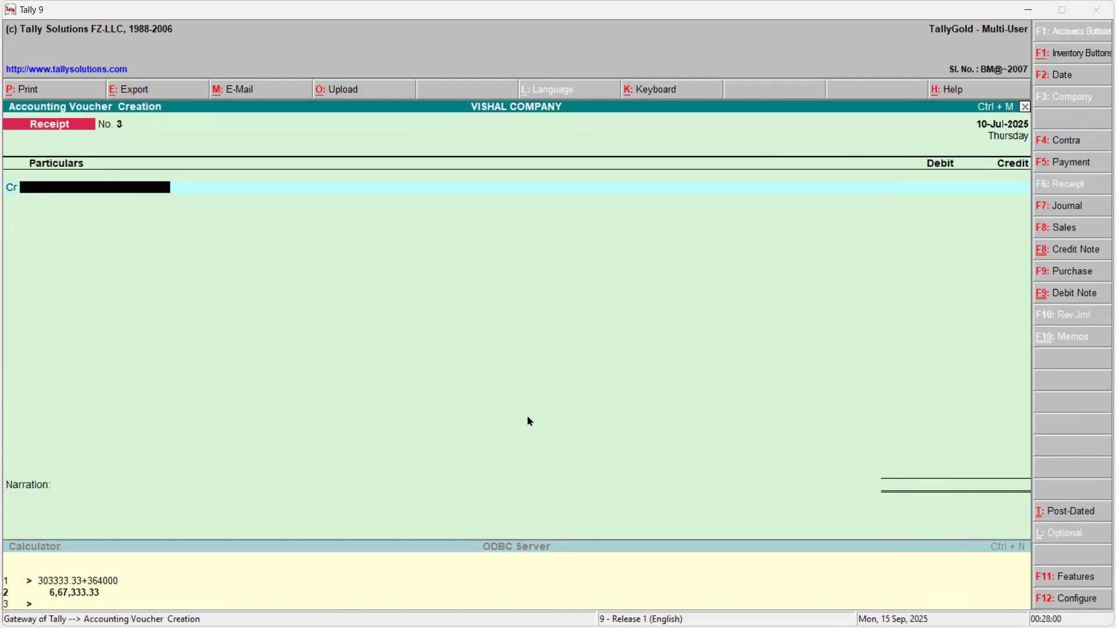
- Recheck Problem 4 in the Word document, leave receipt entry and open the Interest Calculations reports under Statements of Accounts
key("alt+Tab")
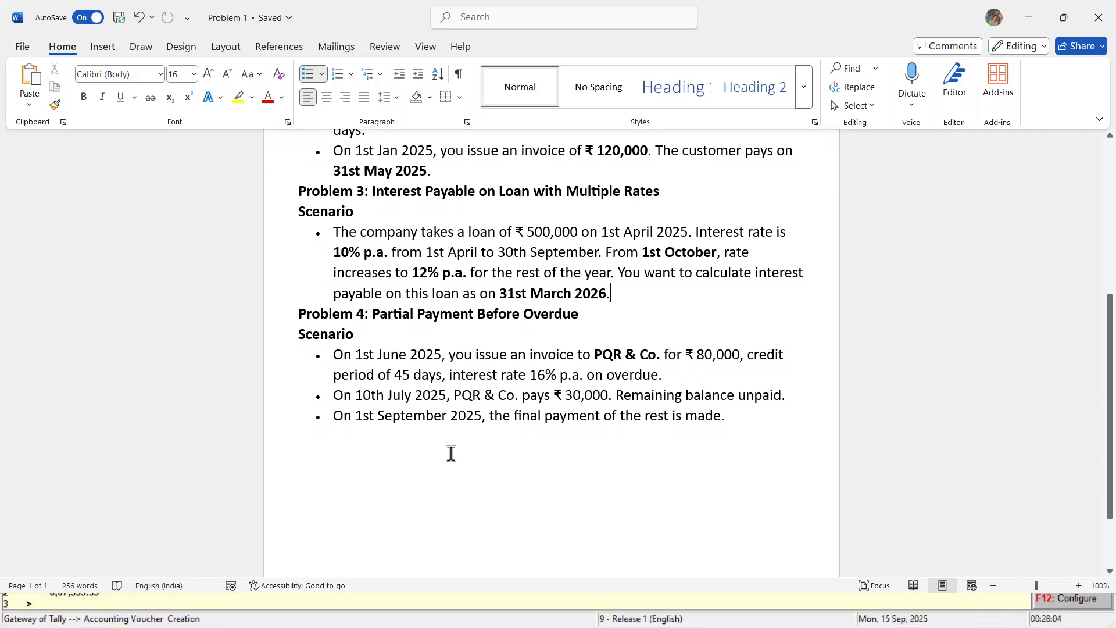
key("alt+Tab")
key("Escape")
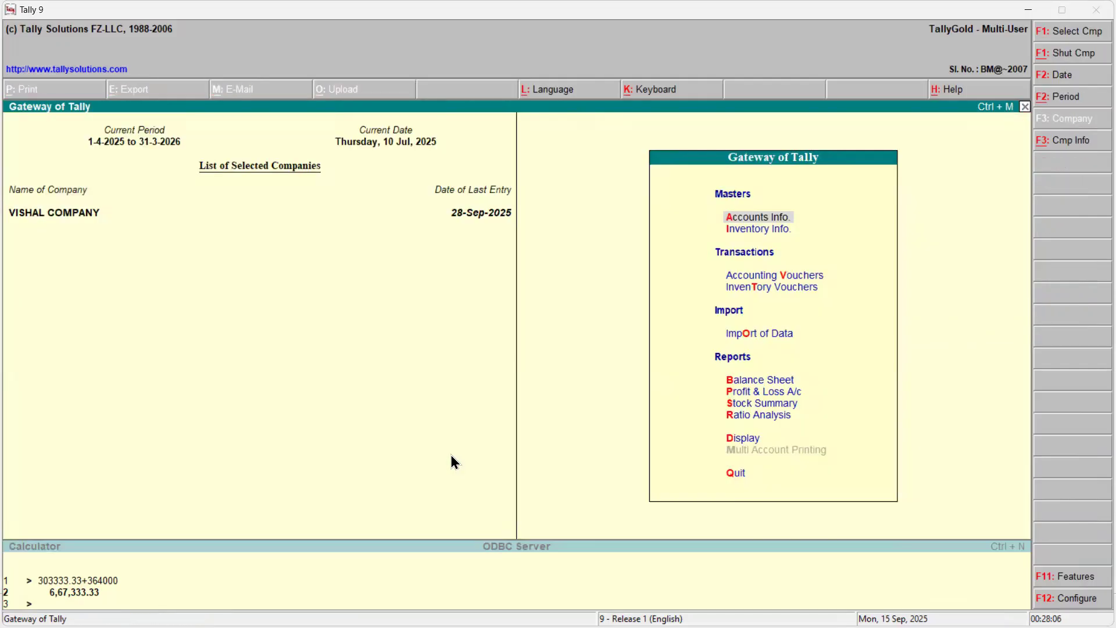
key("d")
key("Down")
key("Down")
key("Down")
key("Return")
key("Down")
key("Return")
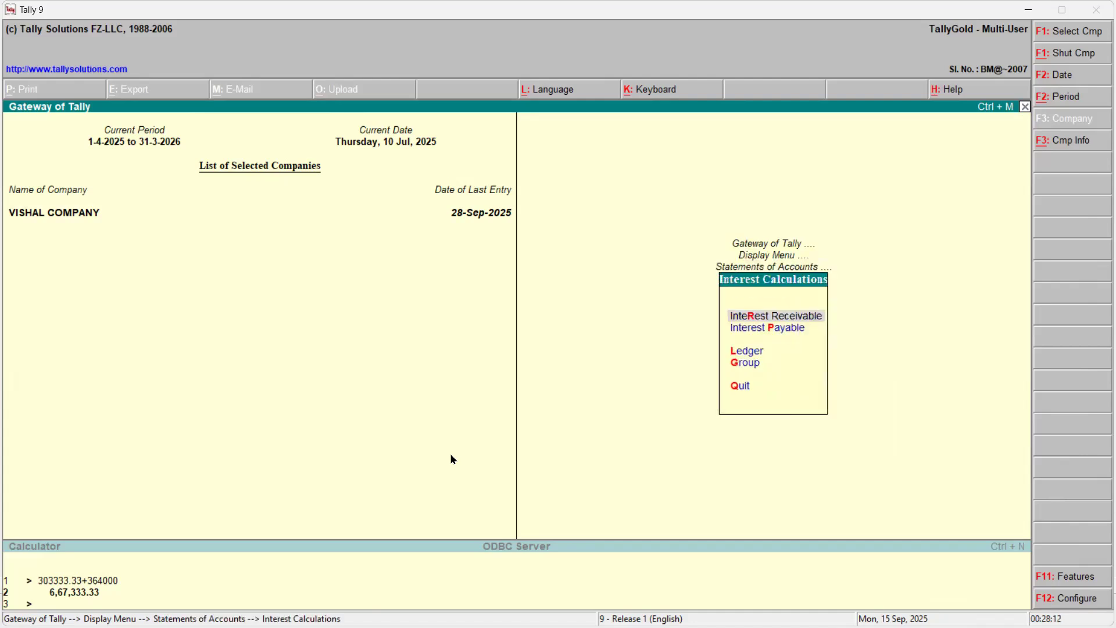
- Open the ledger interest report for Pqr Company
key("Down")
key("Down")
key("Return")
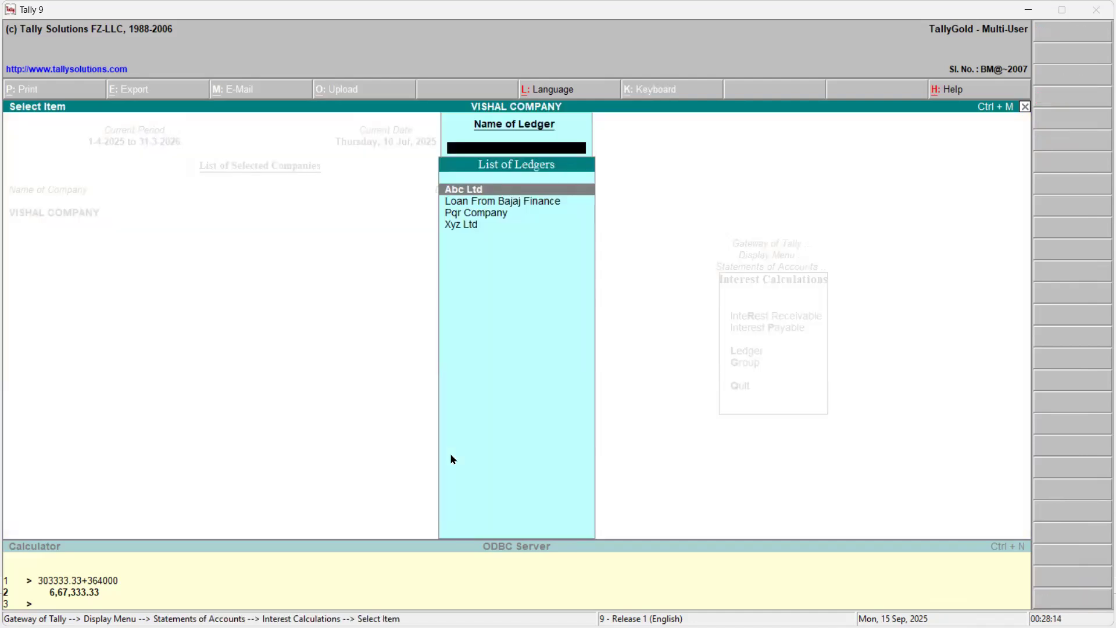
key("Down")
key("Down")
key("Down")
key("Up")
key("Return")
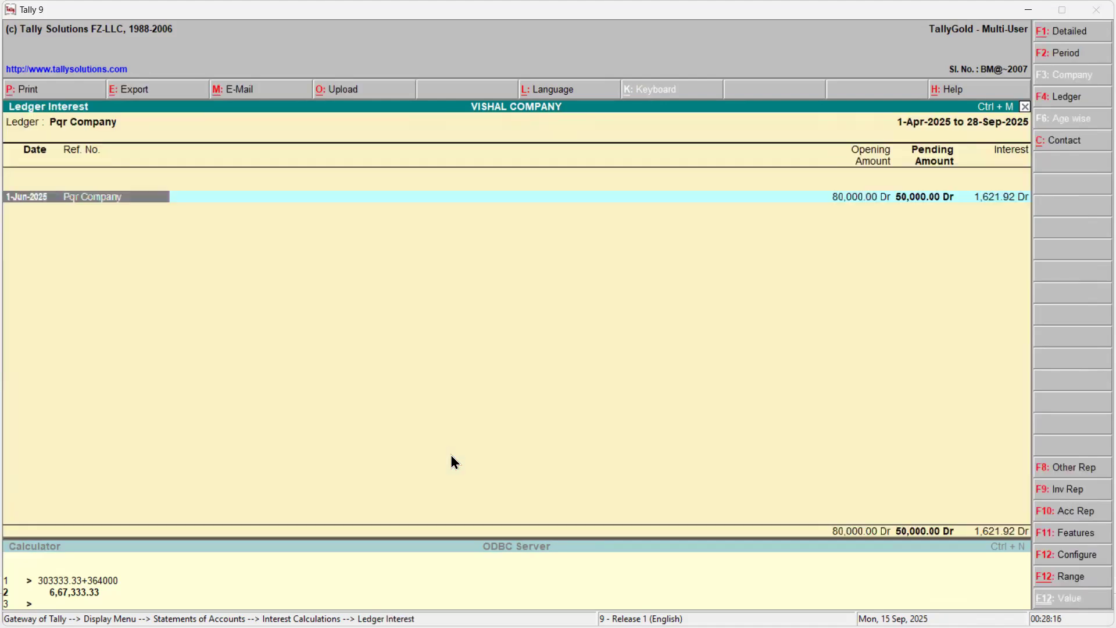
- Show the detailed interest breakdown for Pqr Company and compare it with Problem 4 in the Word document
key("alt+F1")
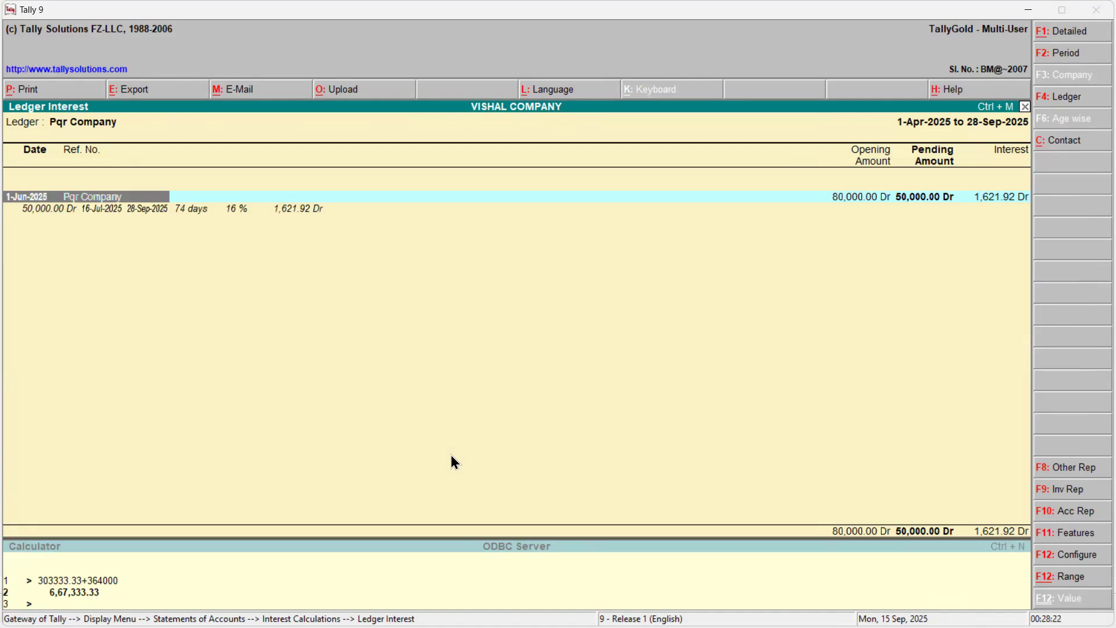
key("alt+Tab")
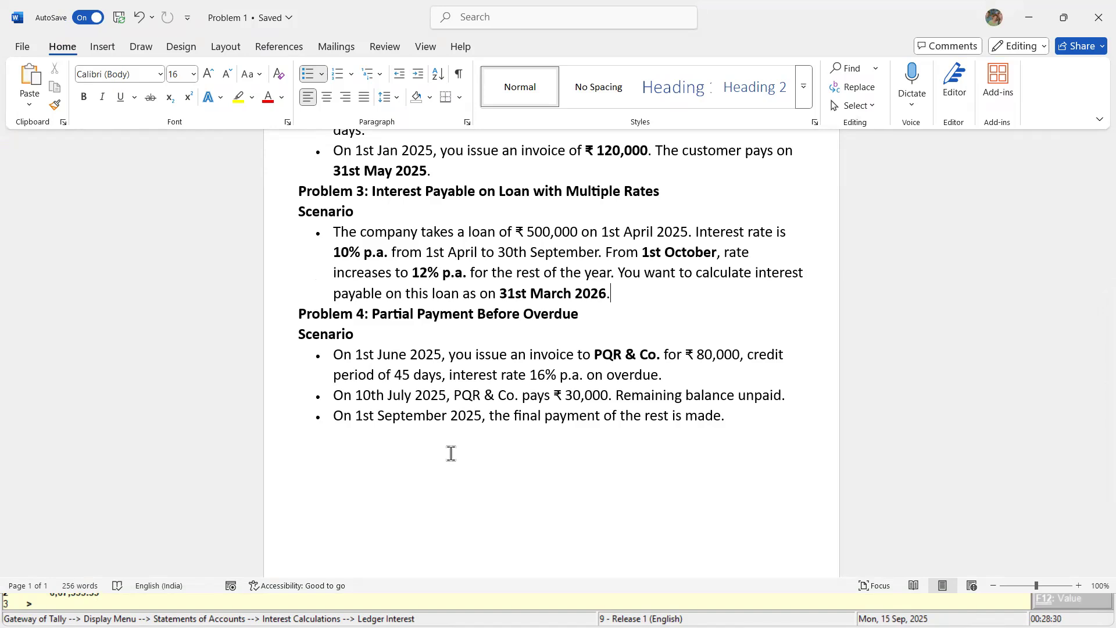
key("alt+Tab")
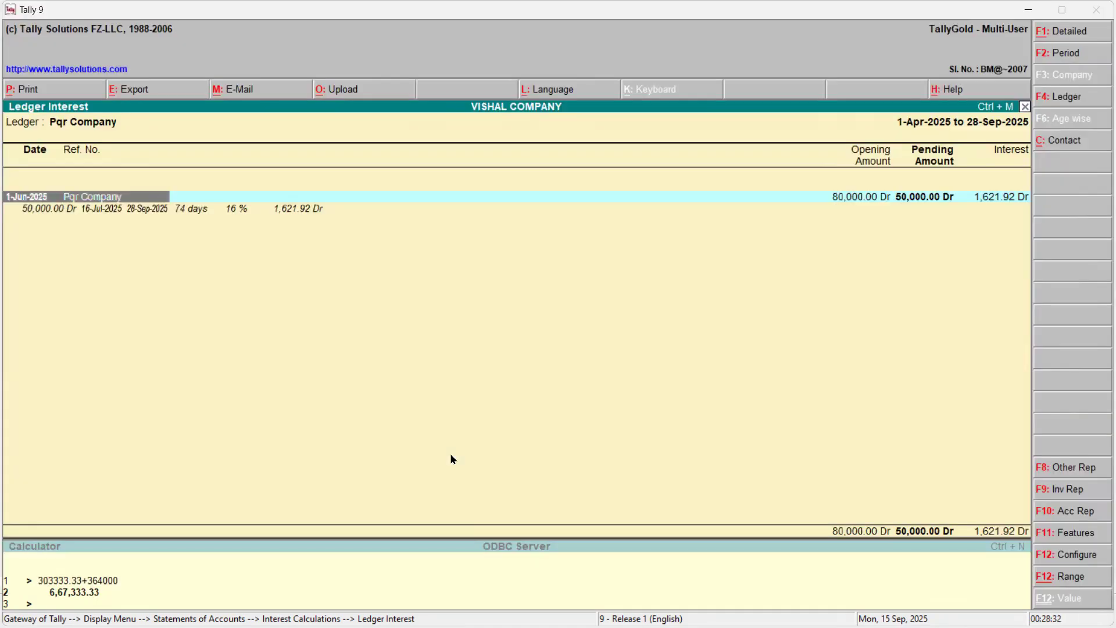
key("alt+Tab")
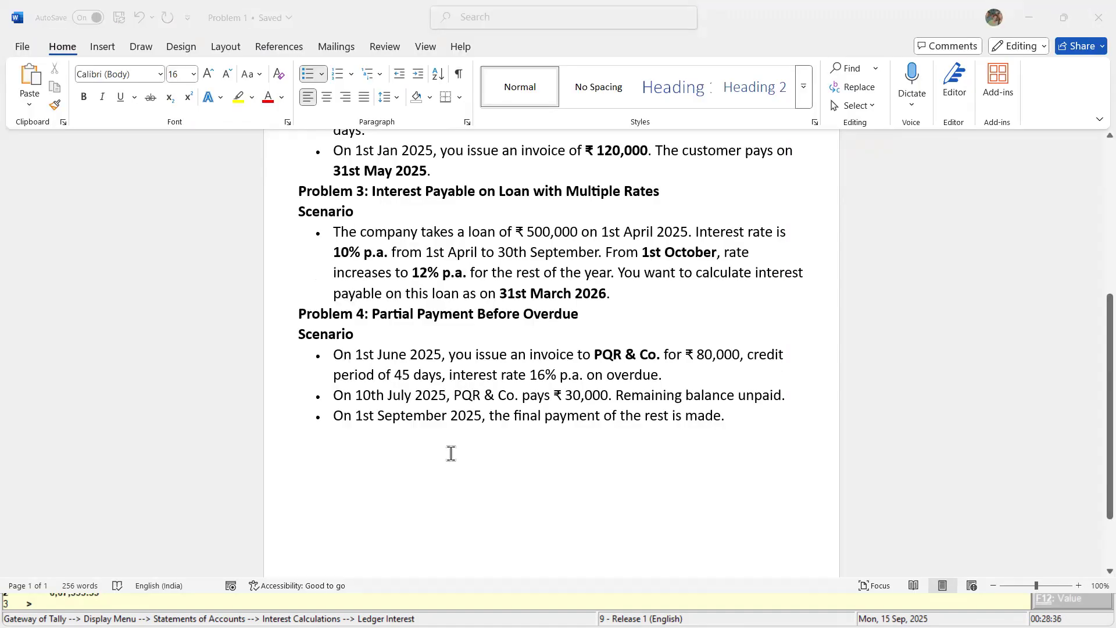
key("alt+Tab")
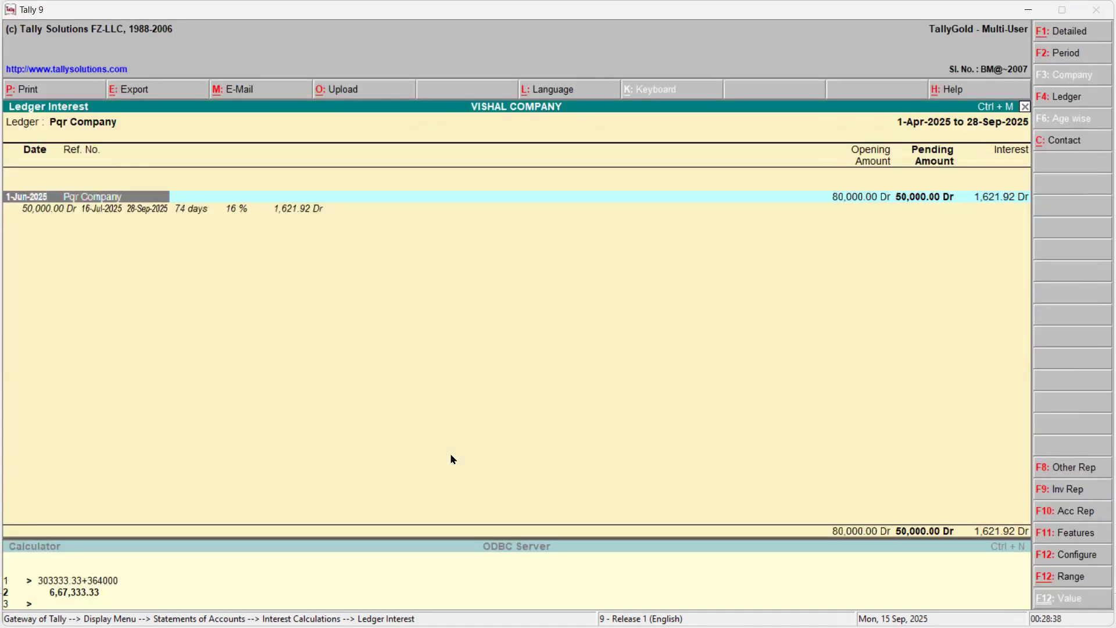
- Set the interest report's period from 1-Jun-2025 to 1-Sep-2025 using the Problem 4 dates, and recheck the Word document
key("F2")
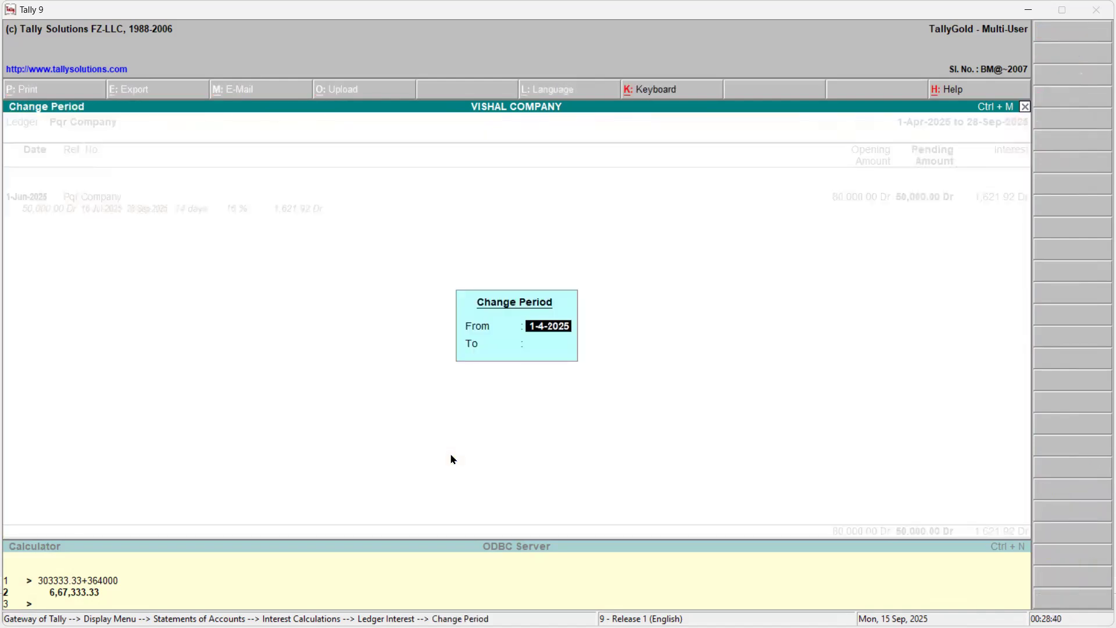
key("alt+Tab")
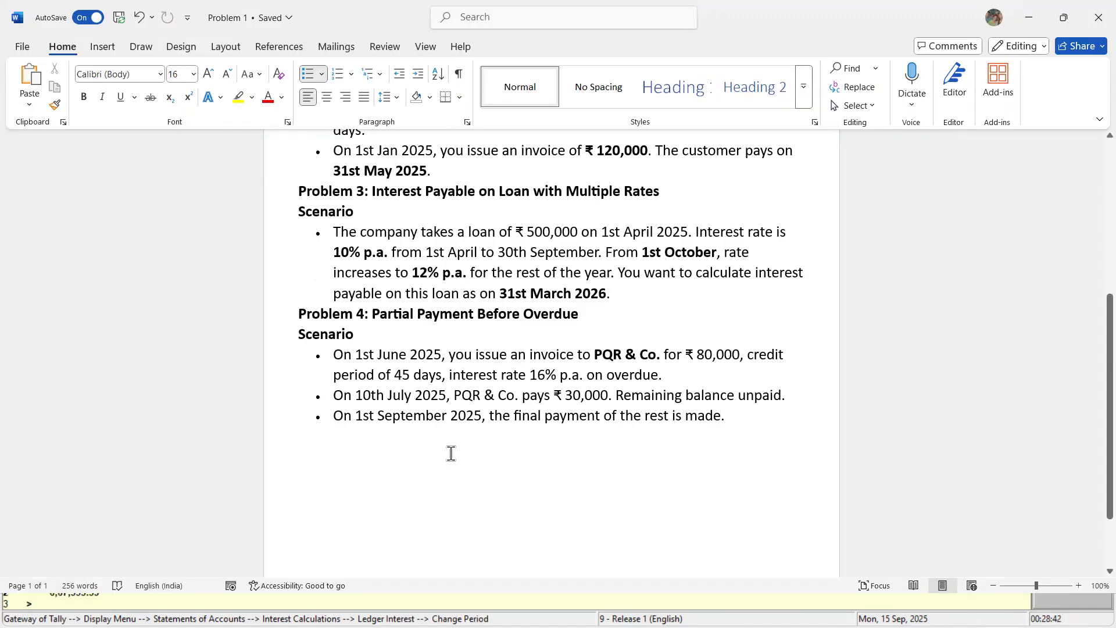
key("alt+Tab")
type("1-6-2025")
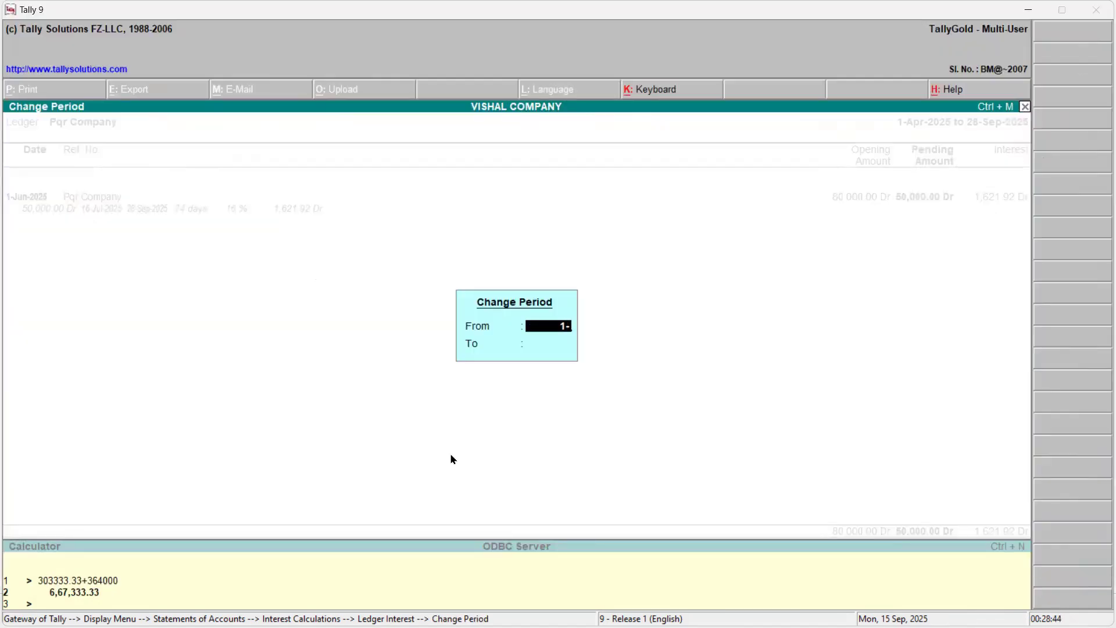
key("Return")
key("alt+Tab")
key("alt+Tab")
type("1-")
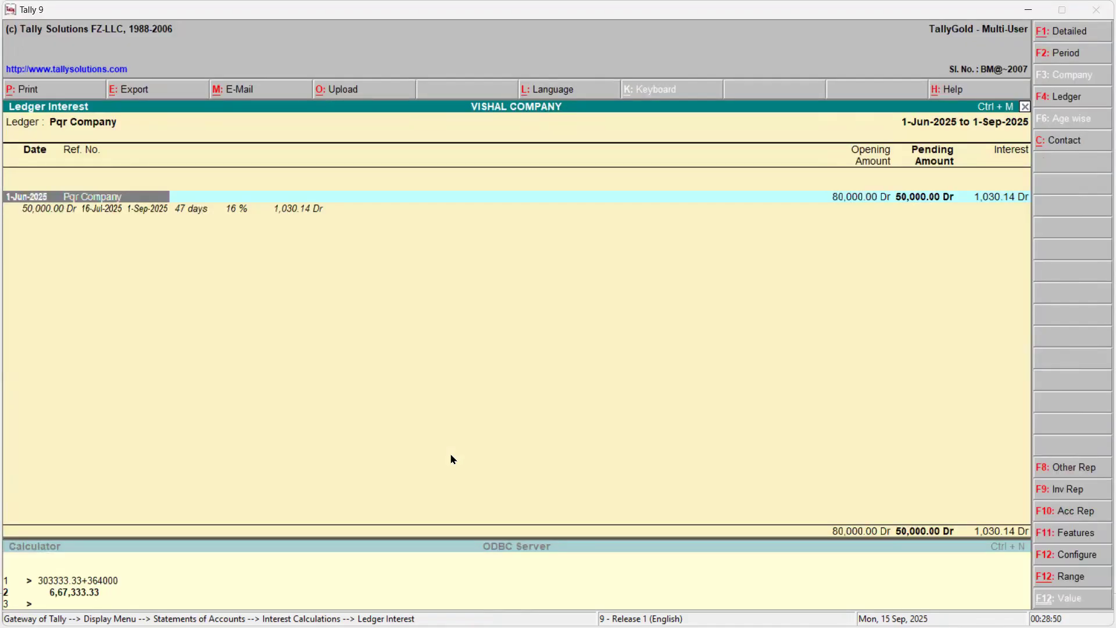
key("alt+Tab")
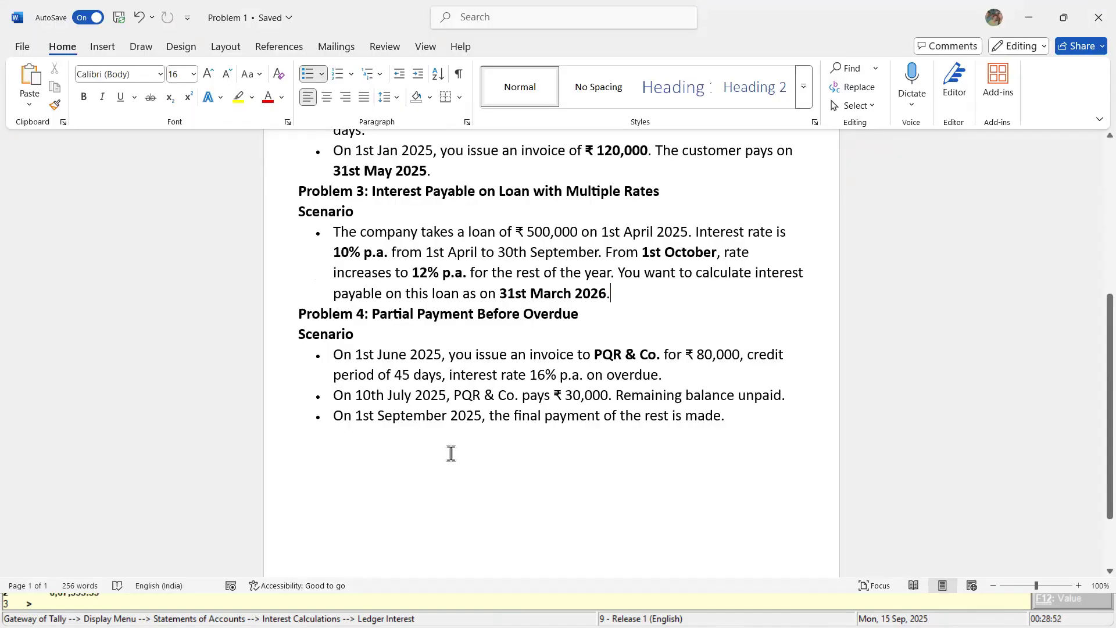
- Switch back to Tally 9, leave the interest report and start a Debit Note voucher with the Simple Interest class
key("alt+Tab")
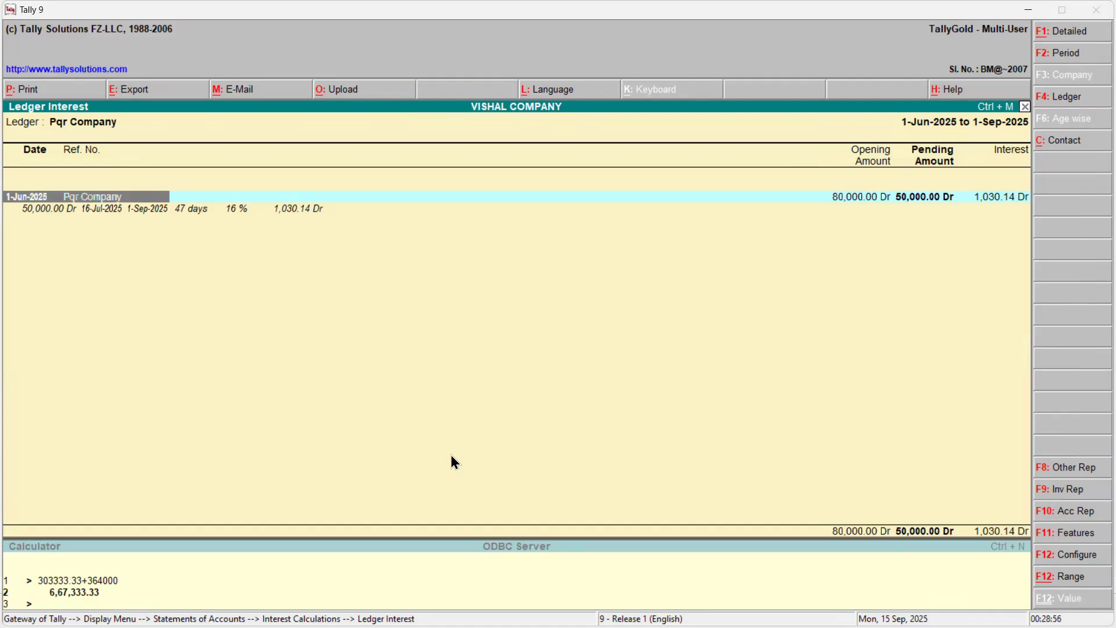
key("Escape")
key("Escape")
key("Escape")
key("Escape")
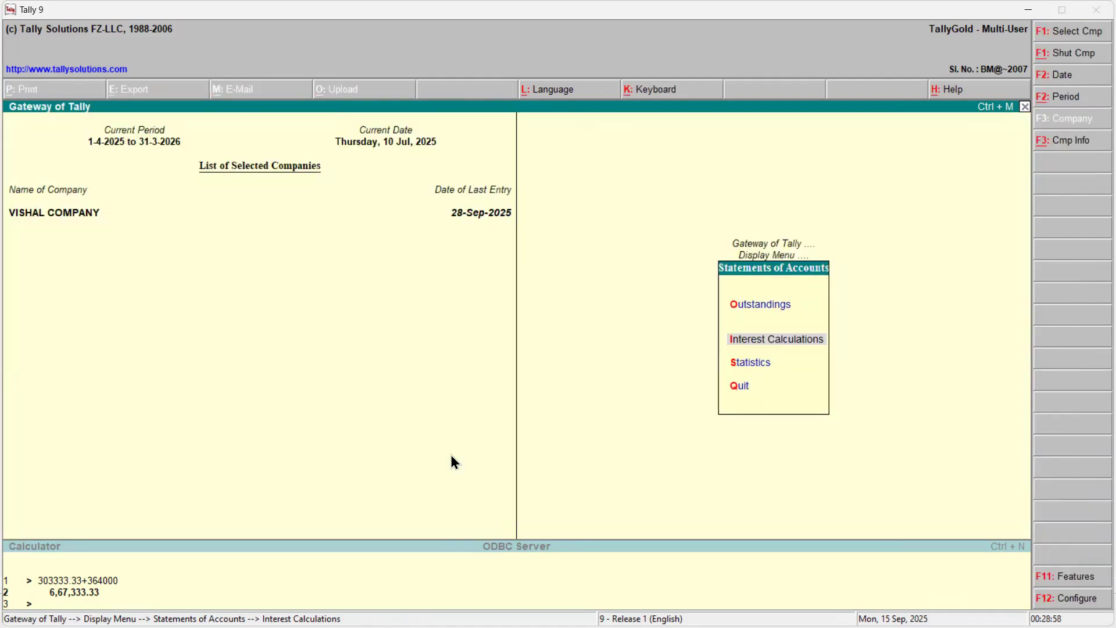
key("Escape")
key("v")
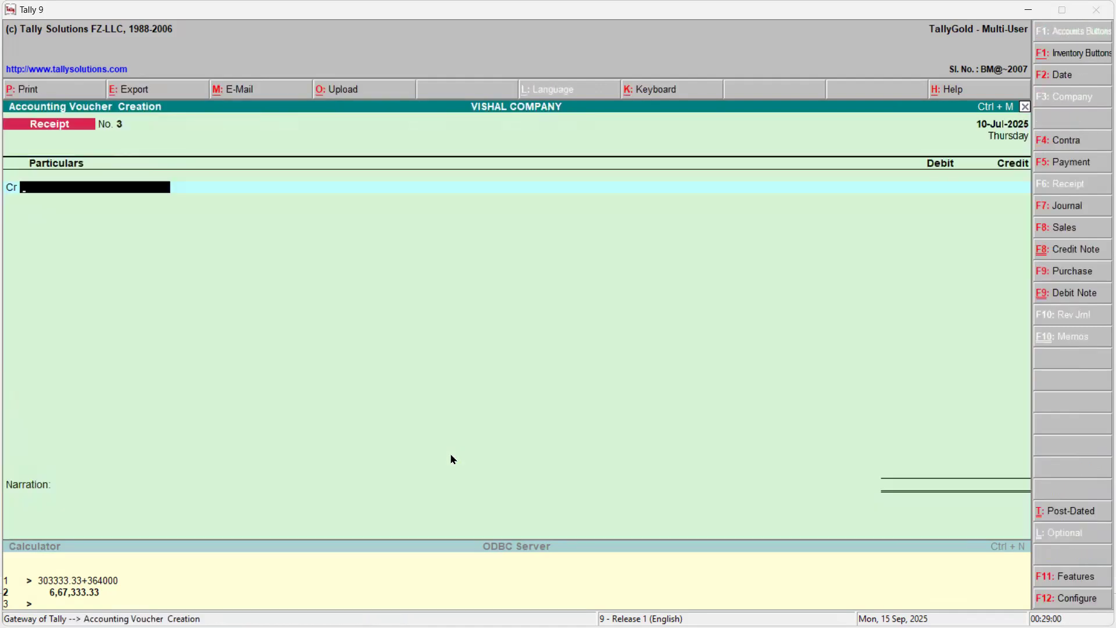
key("ctrl+F9")
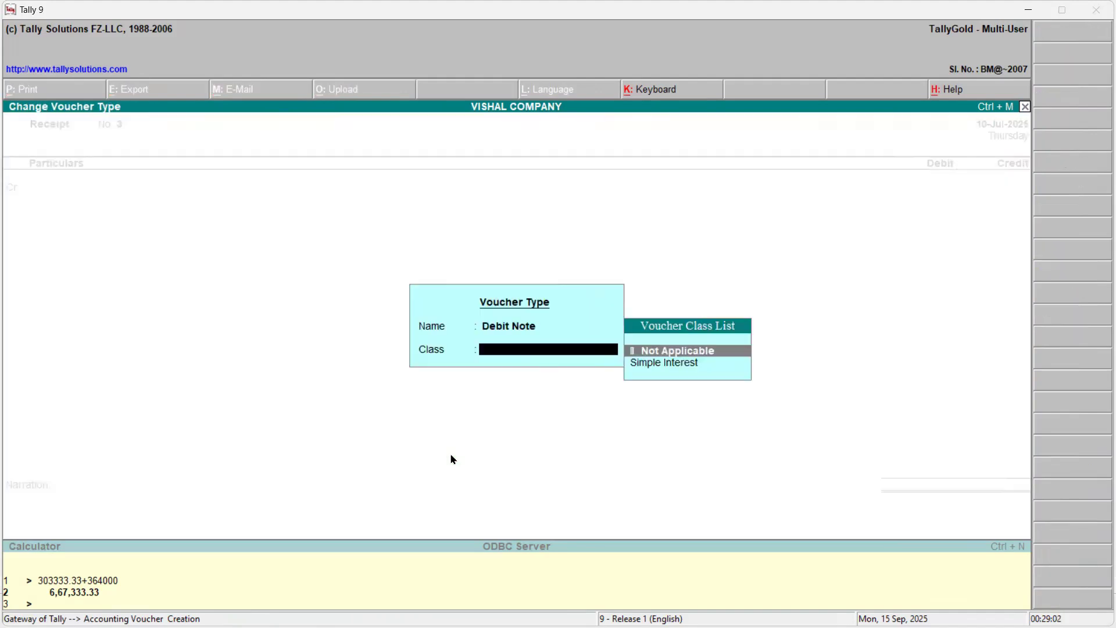
key("Down")
key("Return")
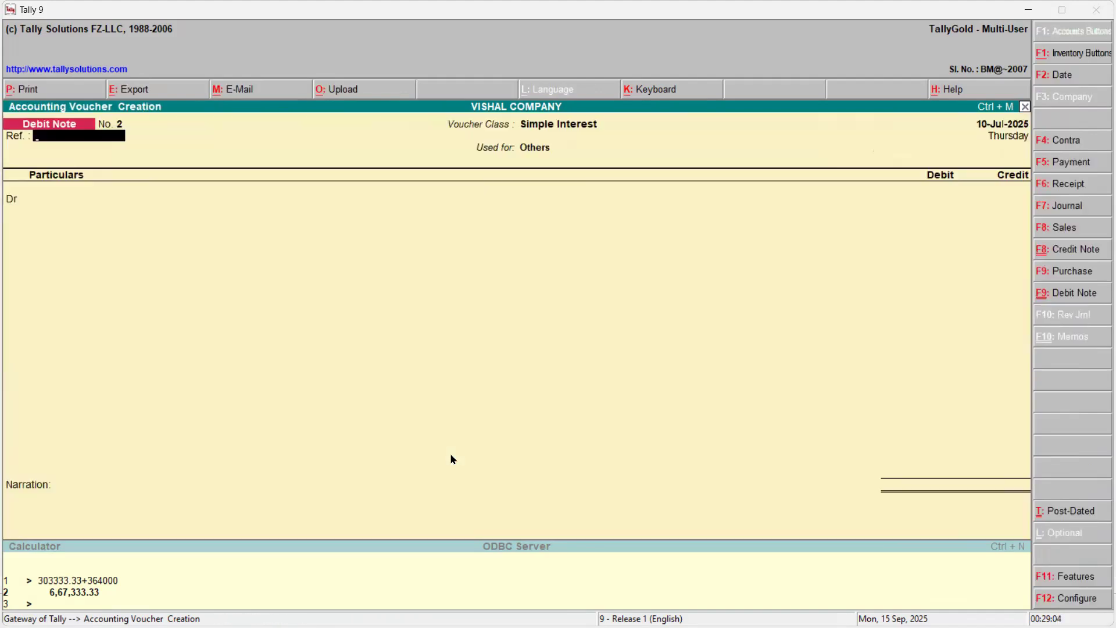
- Date the debit note 1-Sep-2025 and debit Pqr Company with its pending interest bill of 1,030.14
key("F2")
type("1-")
key("Return")
key("Return")
key("Return")
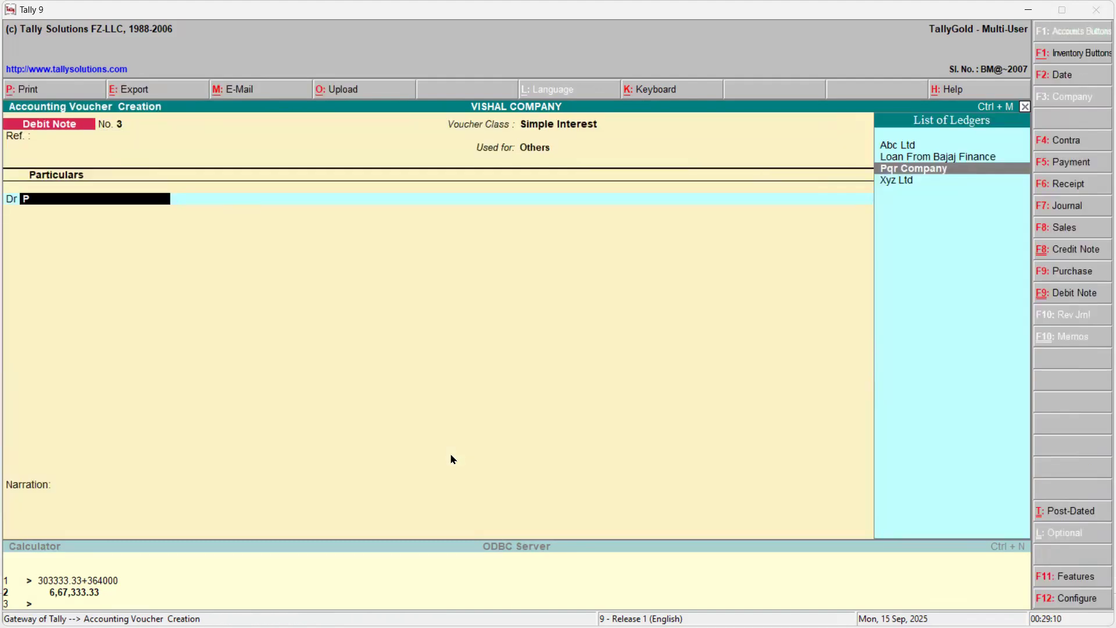
key("Return")
key("Return")
key("Return")
key("Return")
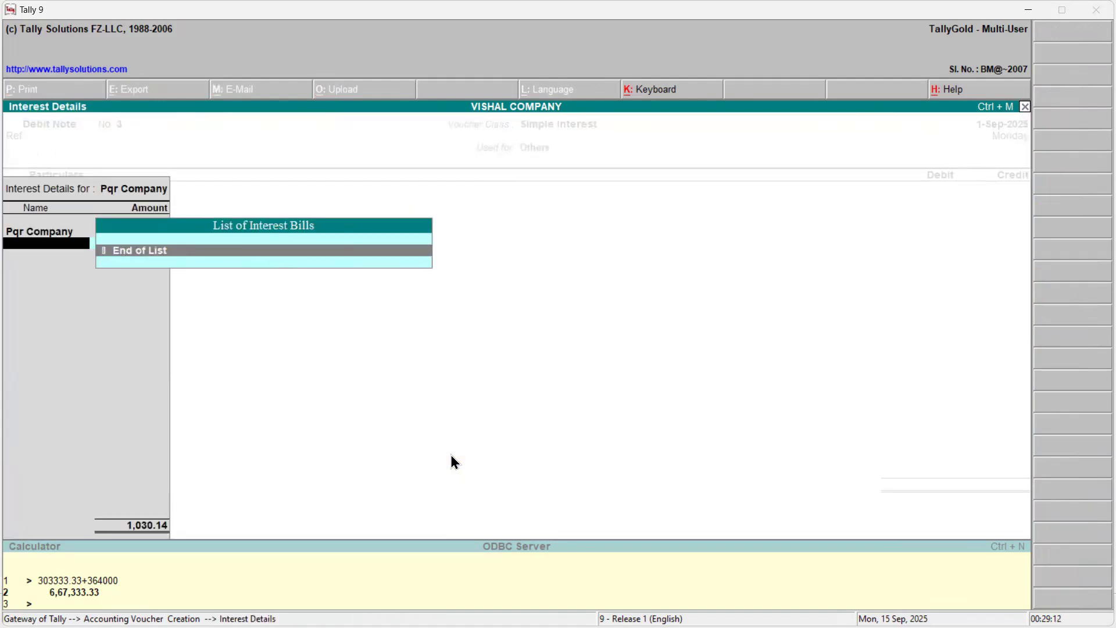
key("Return")
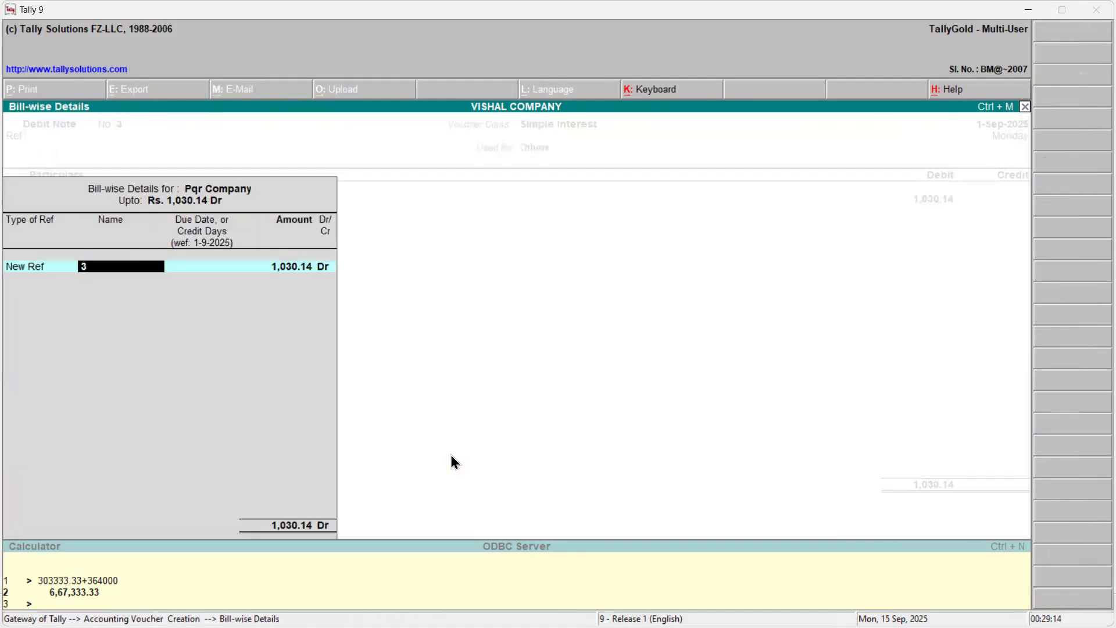
- Record the interest as new reference Int-Pqr-001 with 45 credit days, at 16% per 365-Day Year on Debit Balances Only
type("Int-Pqr-001")
key("Return")
type("45")
key("alt+Tab")
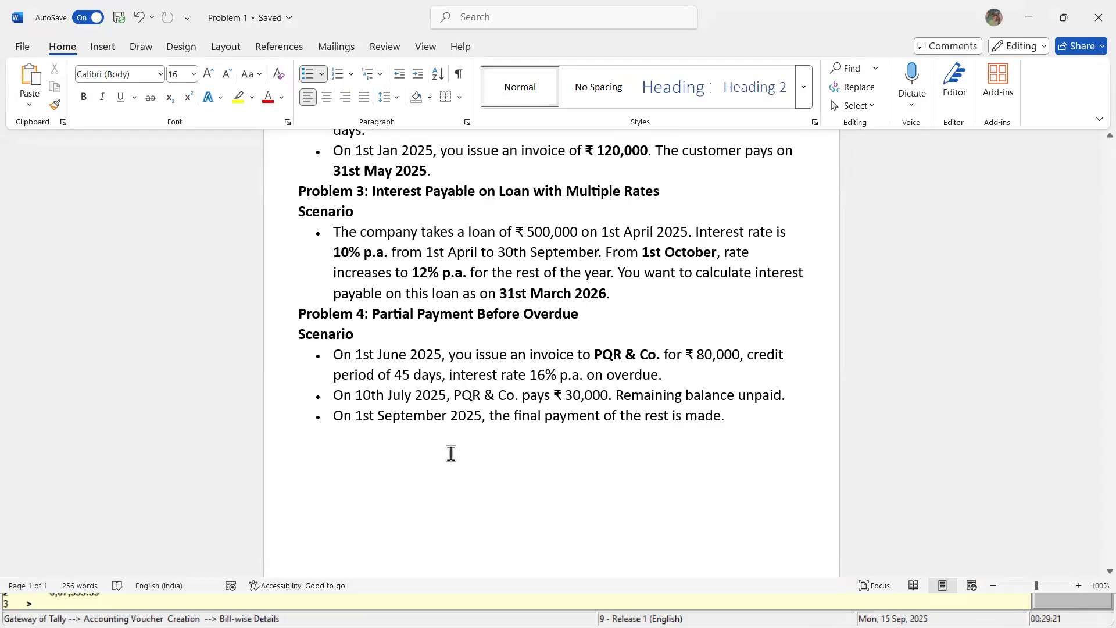
key("alt+Tab")
key("Return")
key("Return")
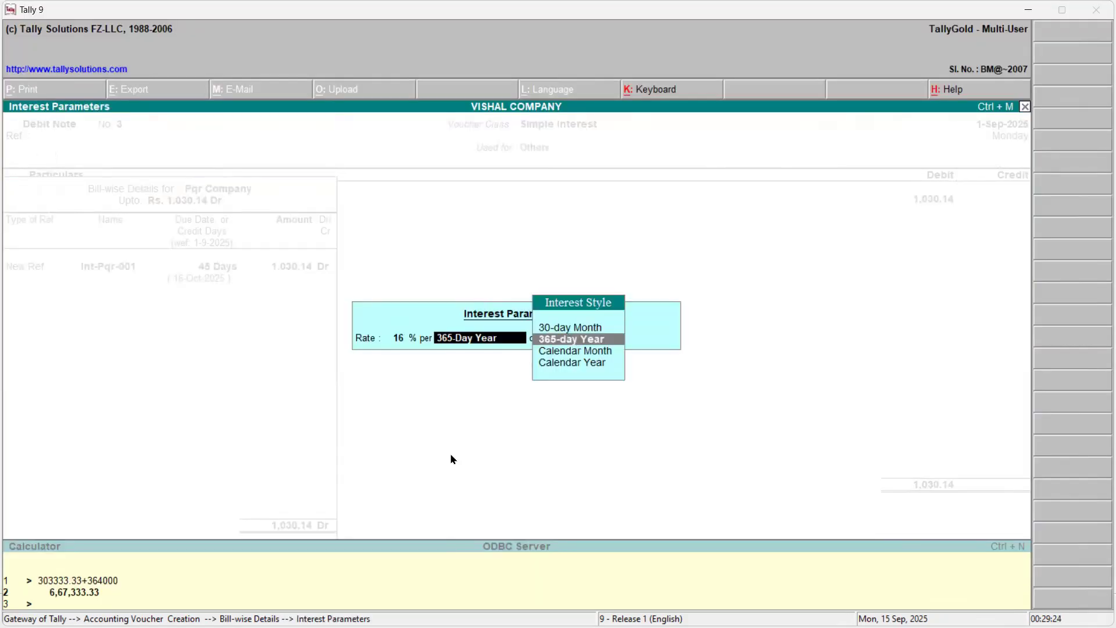
key("Return")
key("Down")
key("Down")
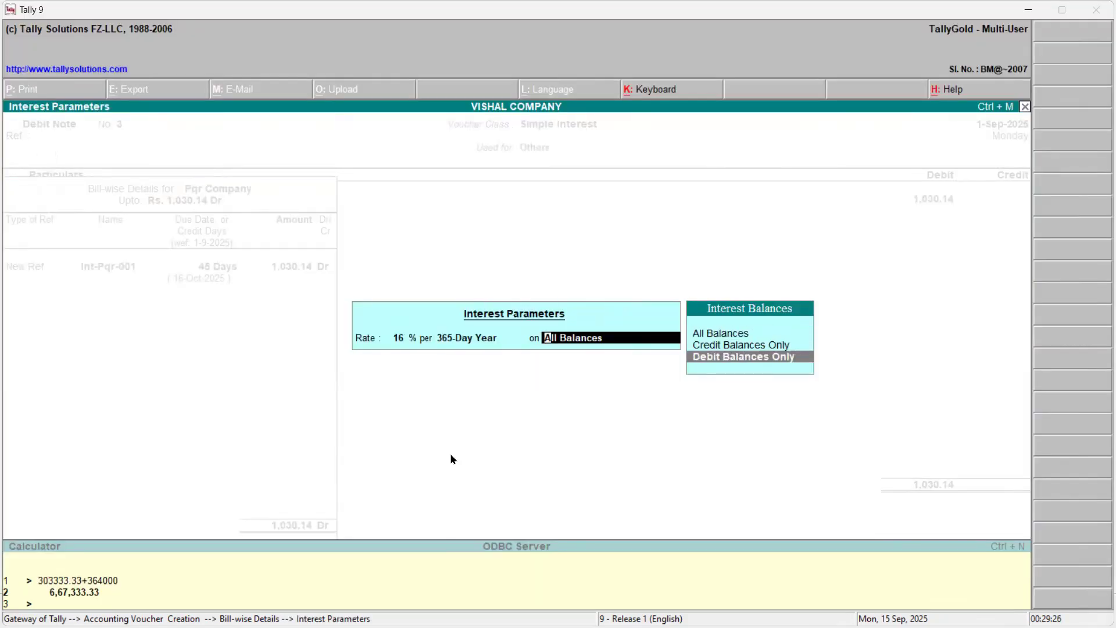
key("Return")
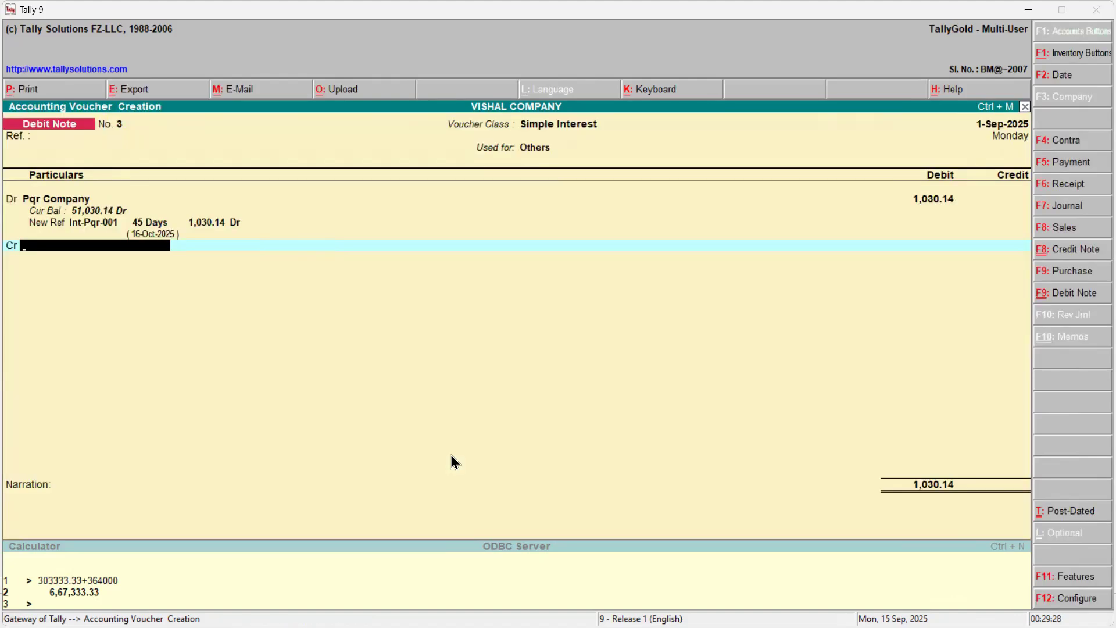
- Credit Interest Received with 1,030.14, save the debit note and leave voucher entry
key("alt+Tab")
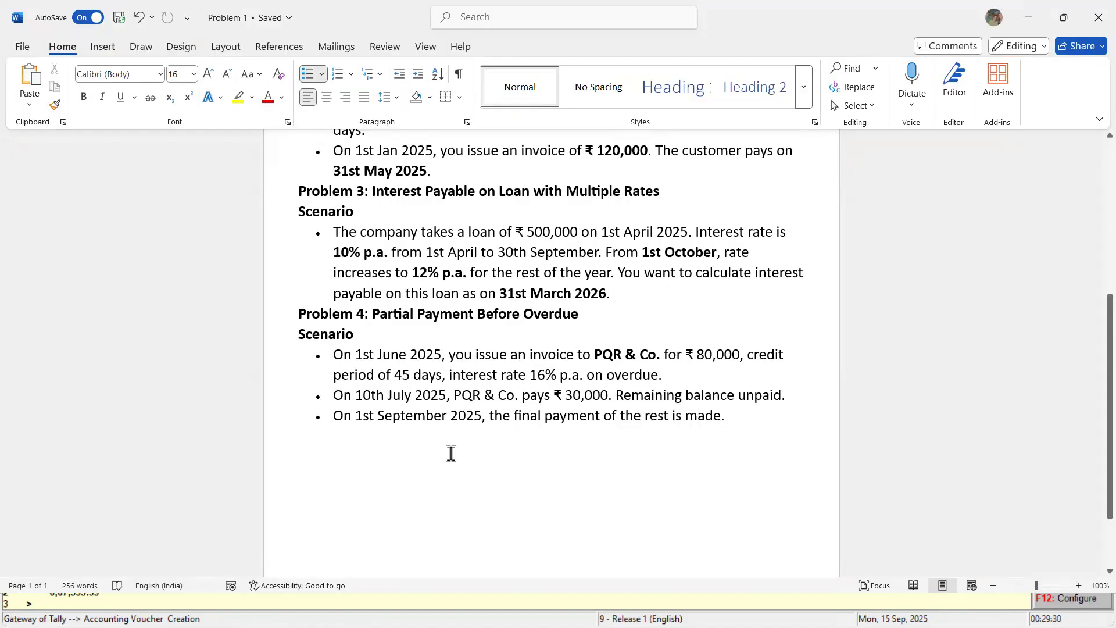
key("alt+Tab")
type("Int")
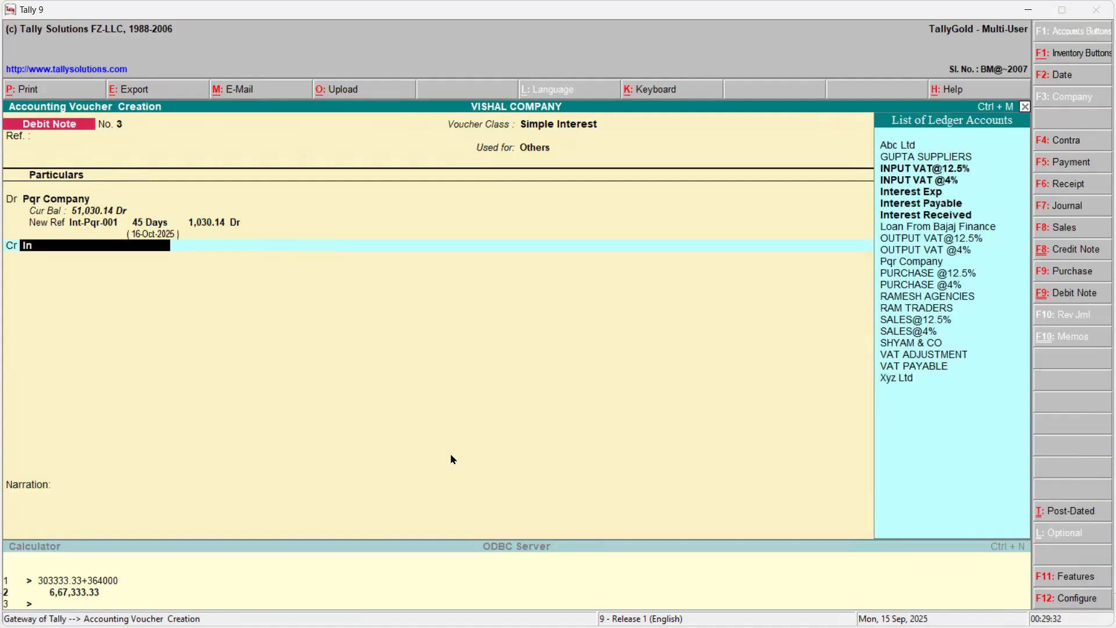
key("Down")
key("Down")
key("Return")
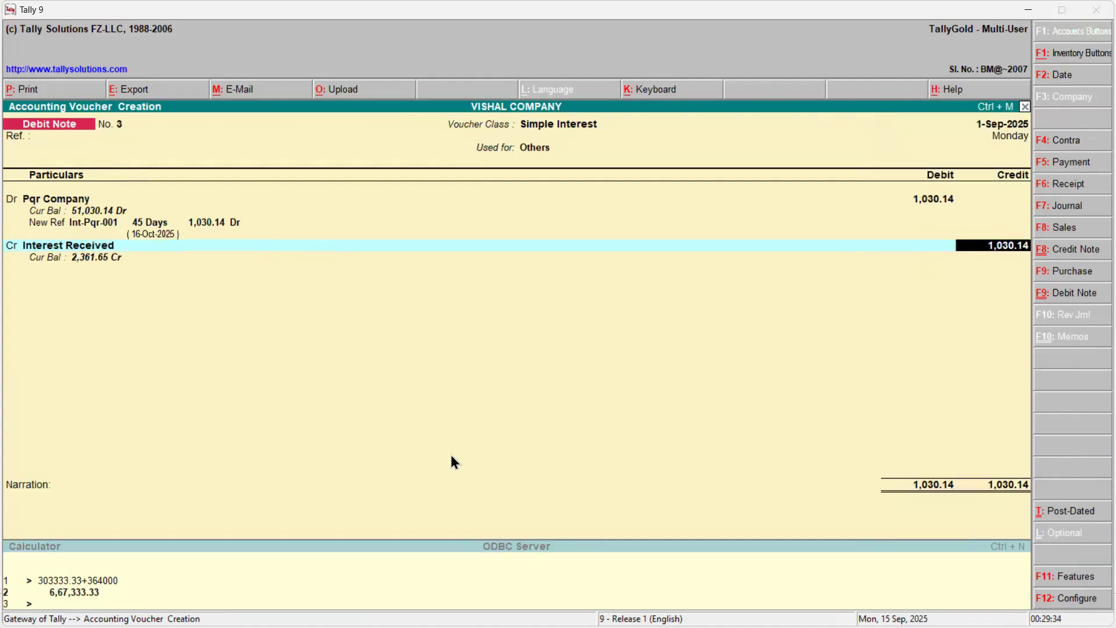
key("Return")
key("Return")
key("Return")
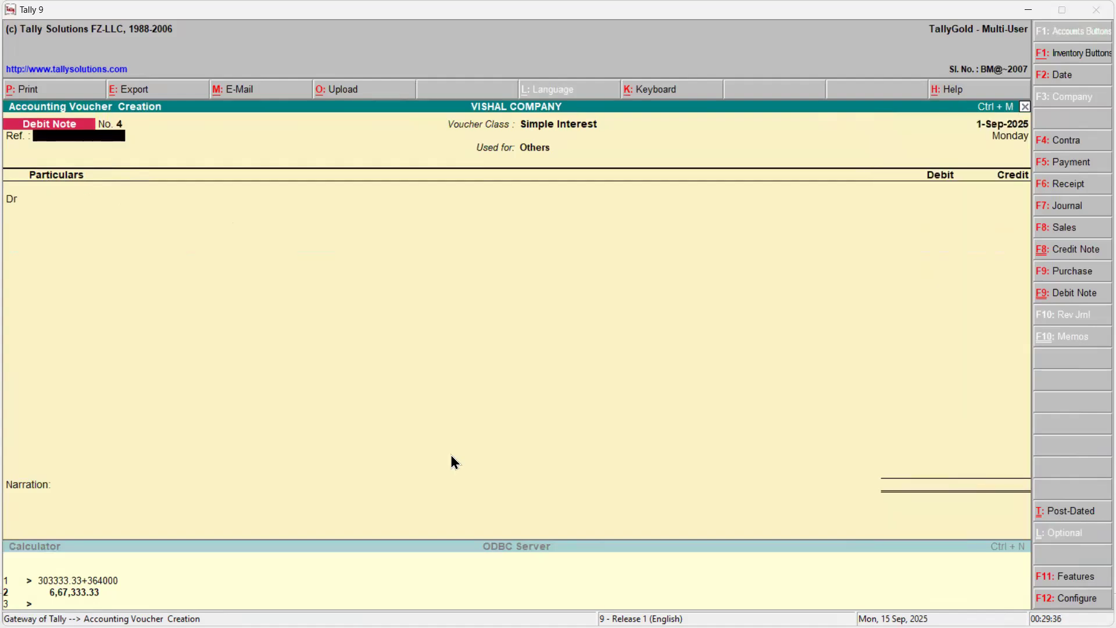
key("Escape")
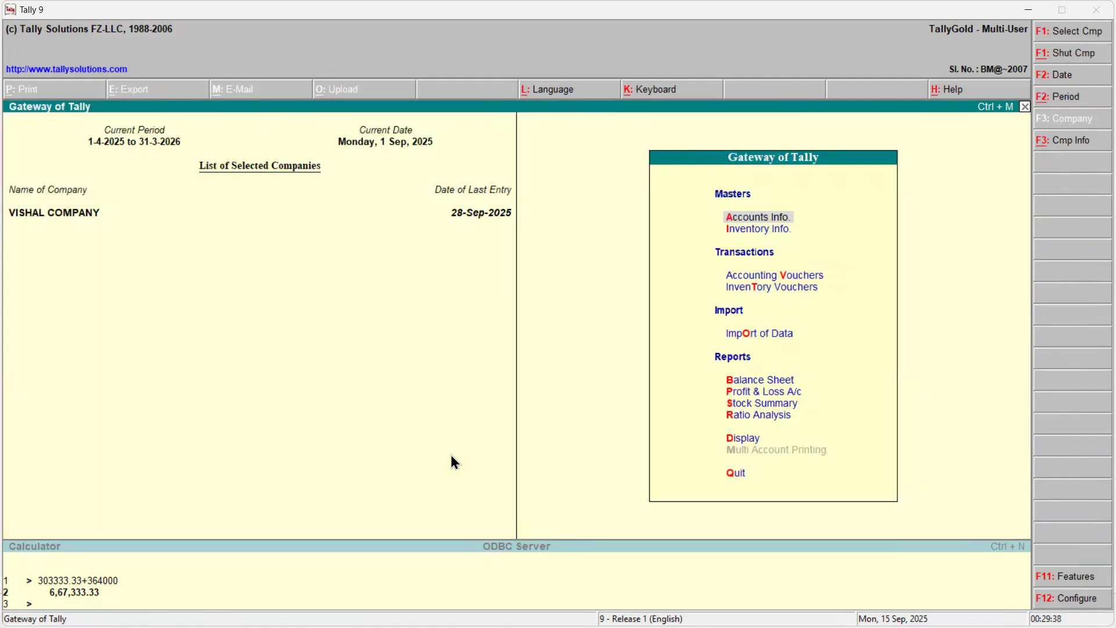
- Recheck Problem 4 in the Word document, then in Tally 9 start a 1-Sep-2025 receipt crediting Pqr Company with 51,030.14
key("alt+Tab")
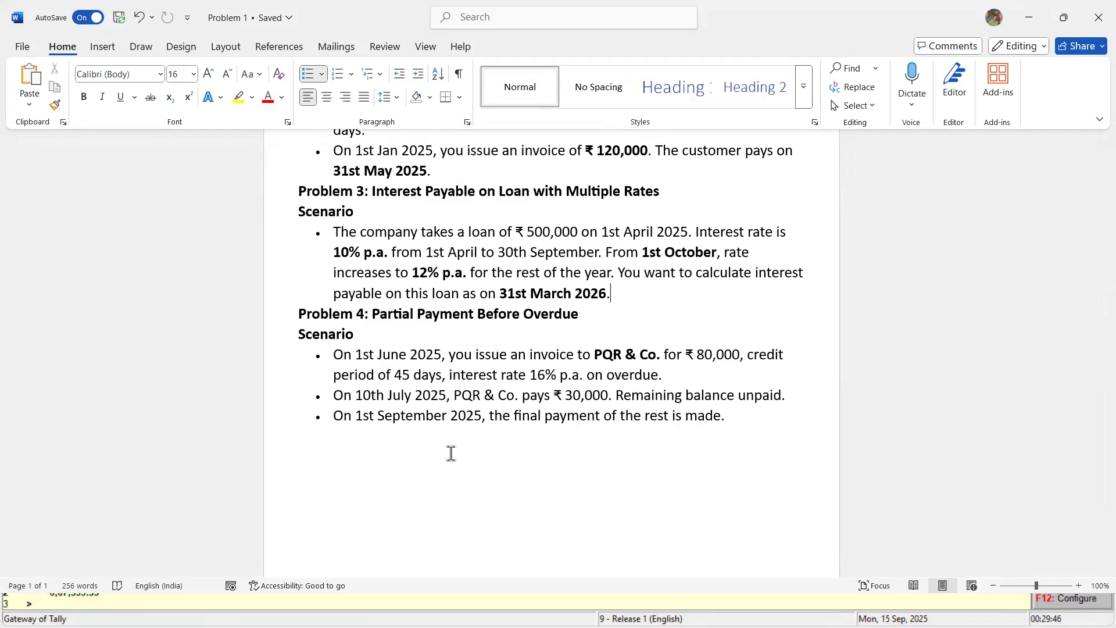
key("alt+Tab")
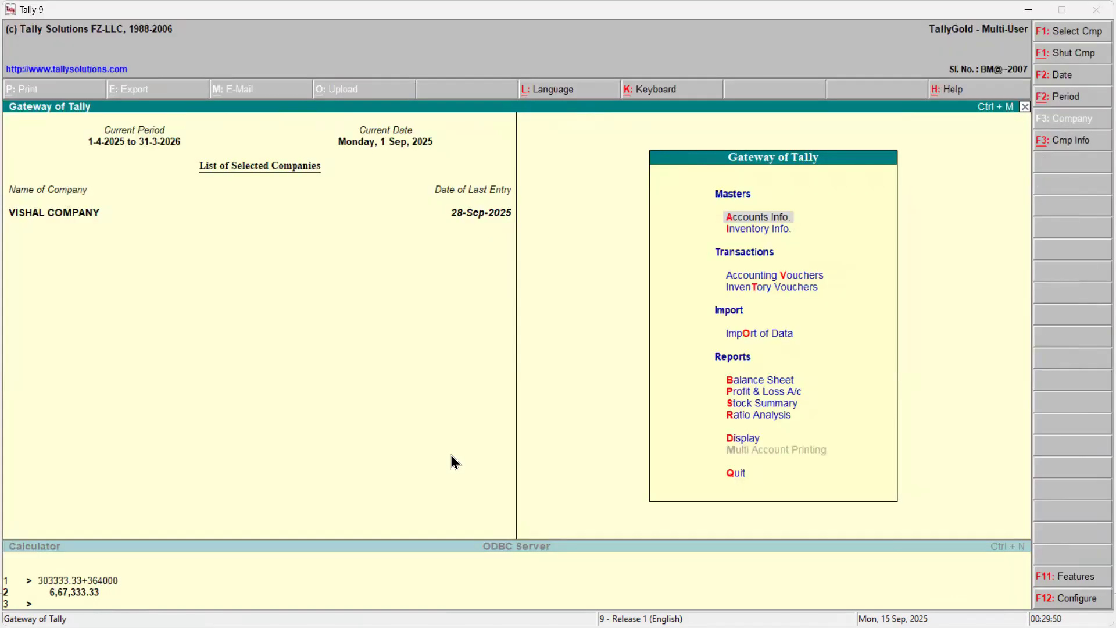
key("v")
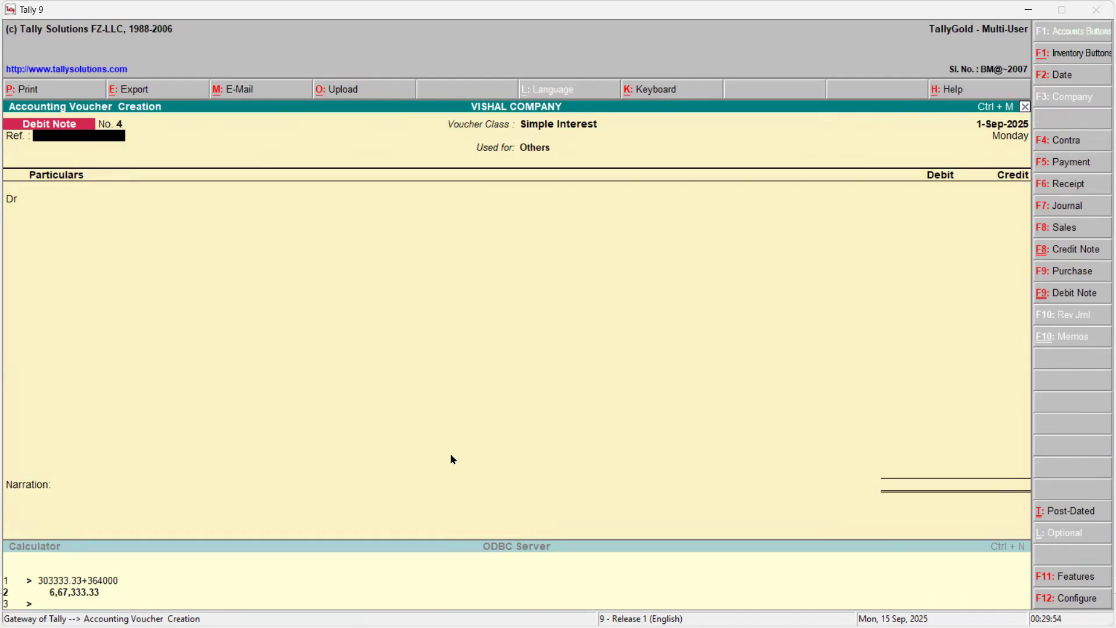
key("F6")
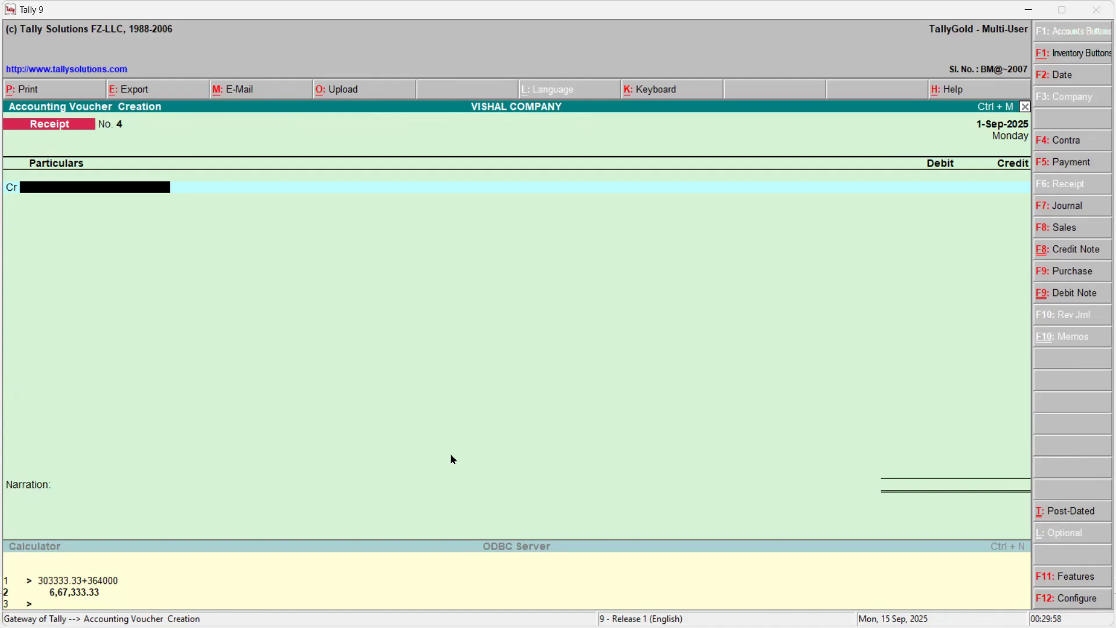
type("Pq")
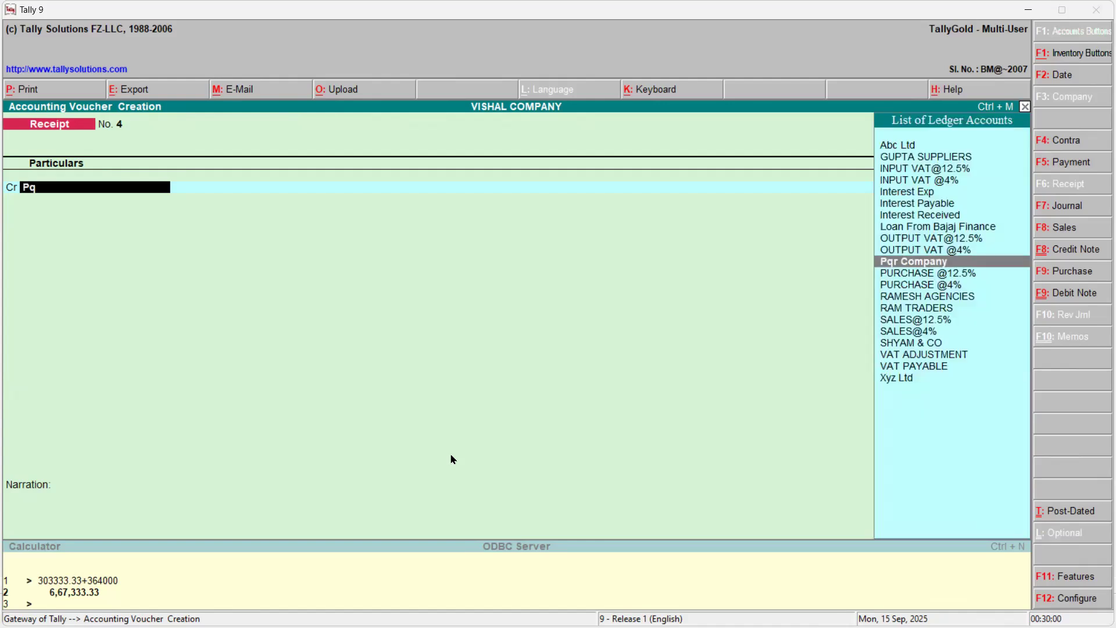
key("Return")
type("510.")
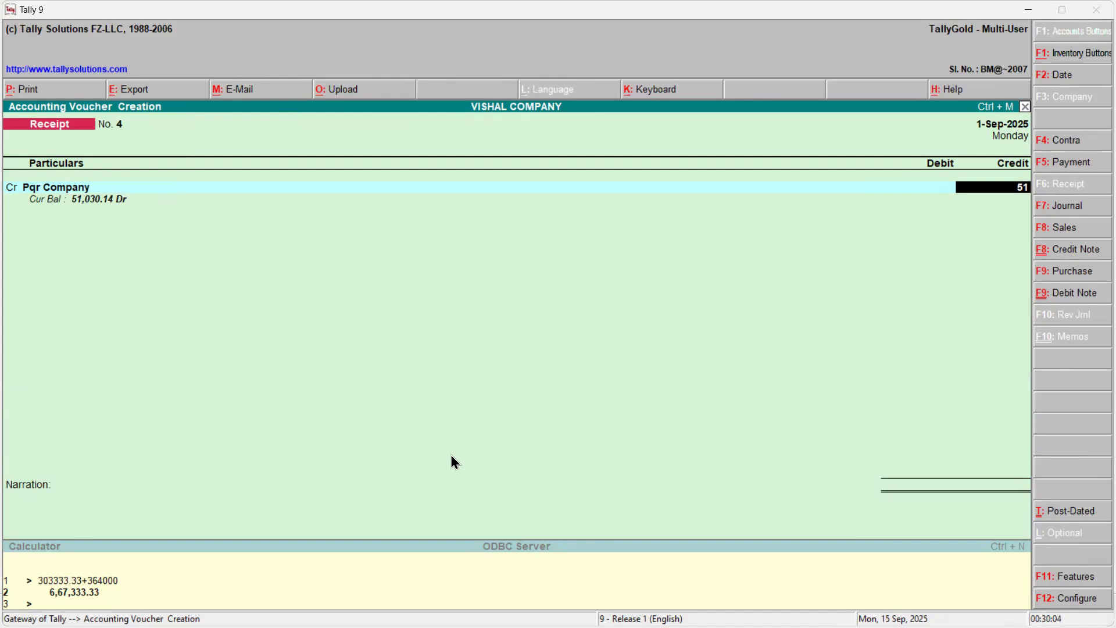
key("BackSpace")
type("30.14")
key("Return")
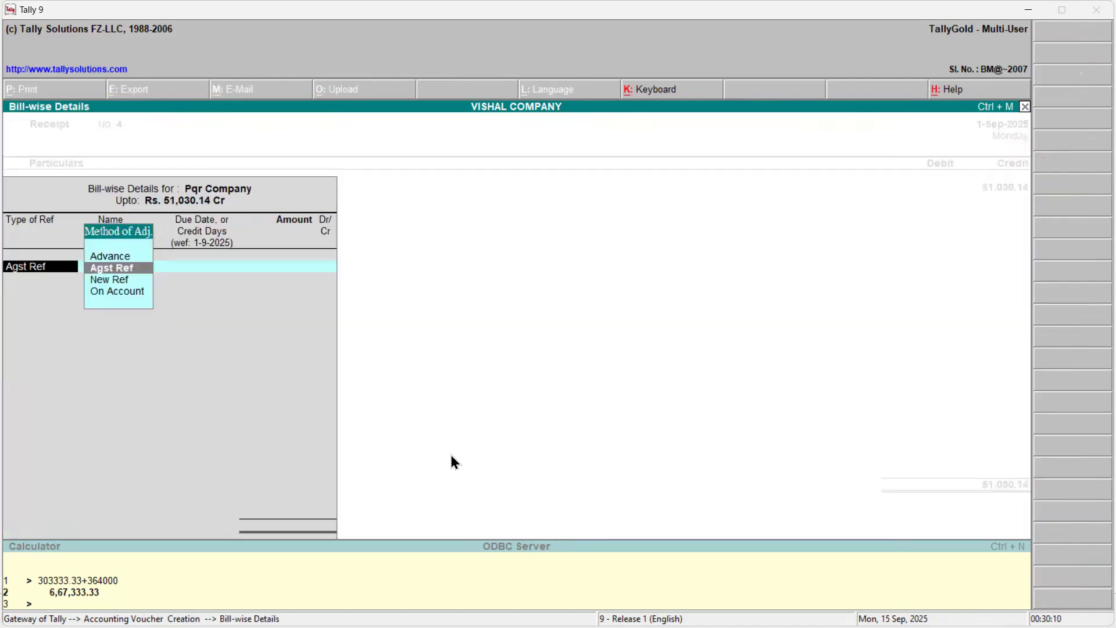
- Allocate the receipt against references Int-Pqr-001 for 1,030.14 and Pqr Company for 50,000.00
key("Return")
key("Return")
key("Return")
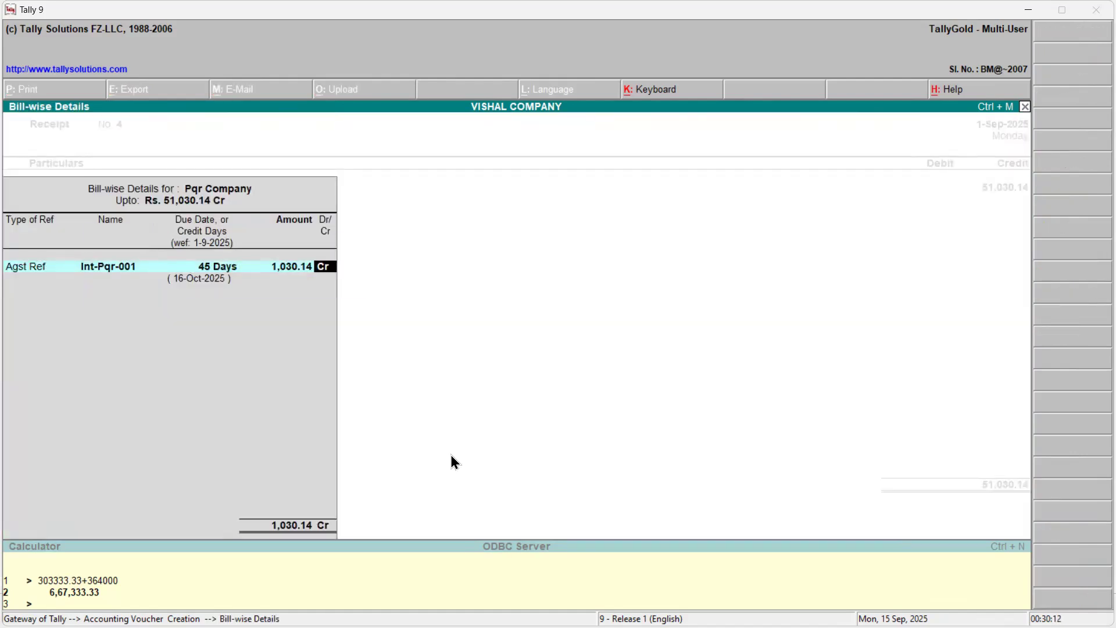
key("Return")
key("Return")
key("Return")
key("Return")
key("Return")
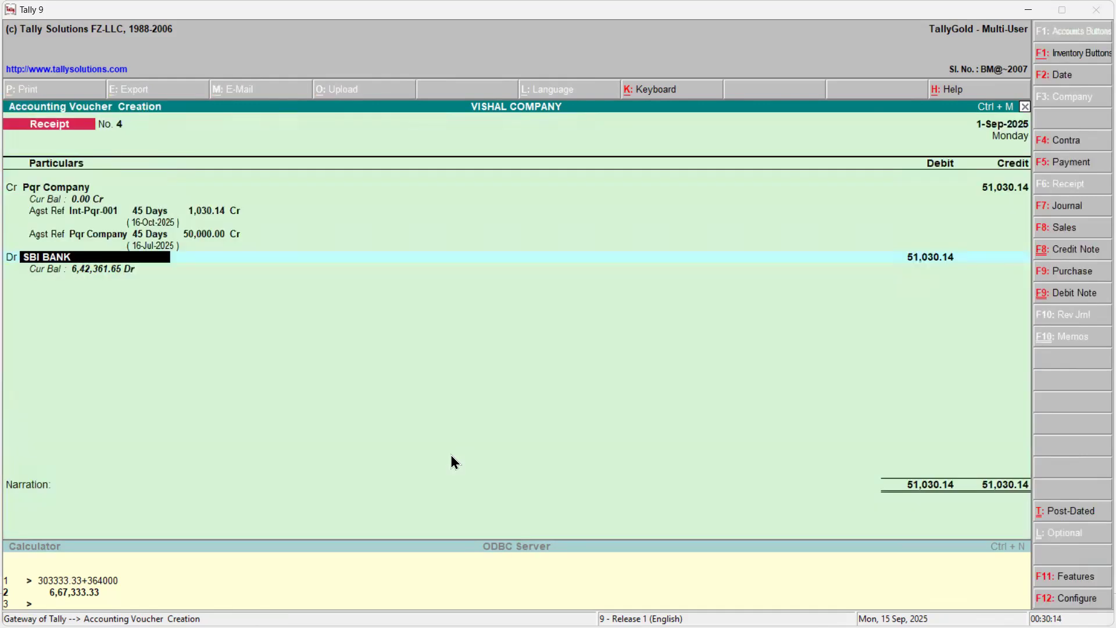
- Debit SBI BANK with 51,030.14, save the receipt without a cheque number and return to the Gateway of Tally
key("Return")
key("Return")
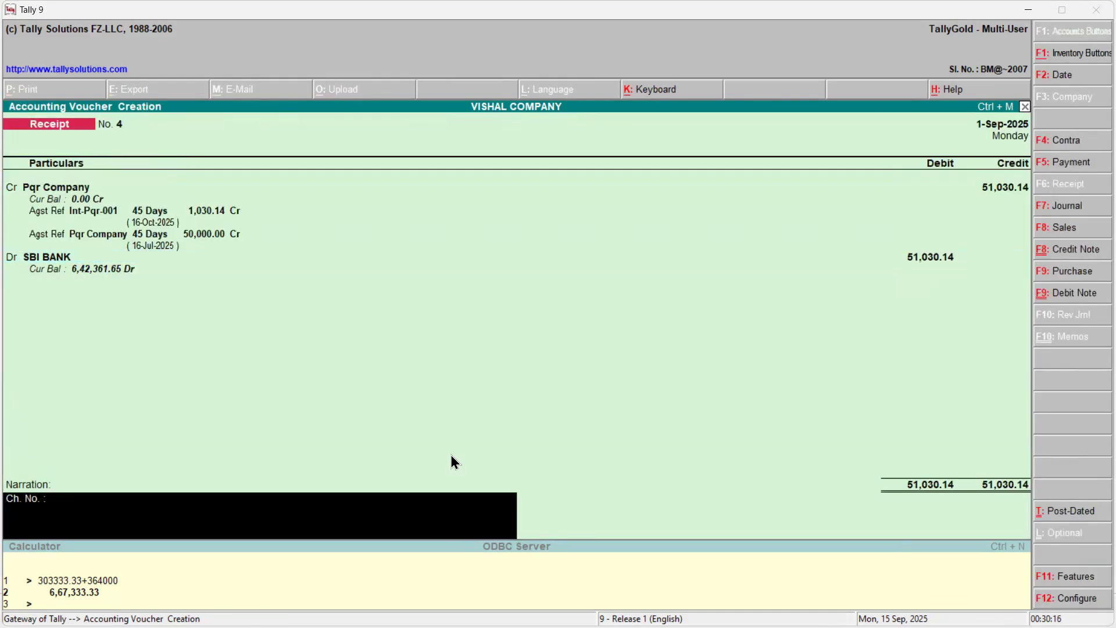
key("Return")
key("Return")
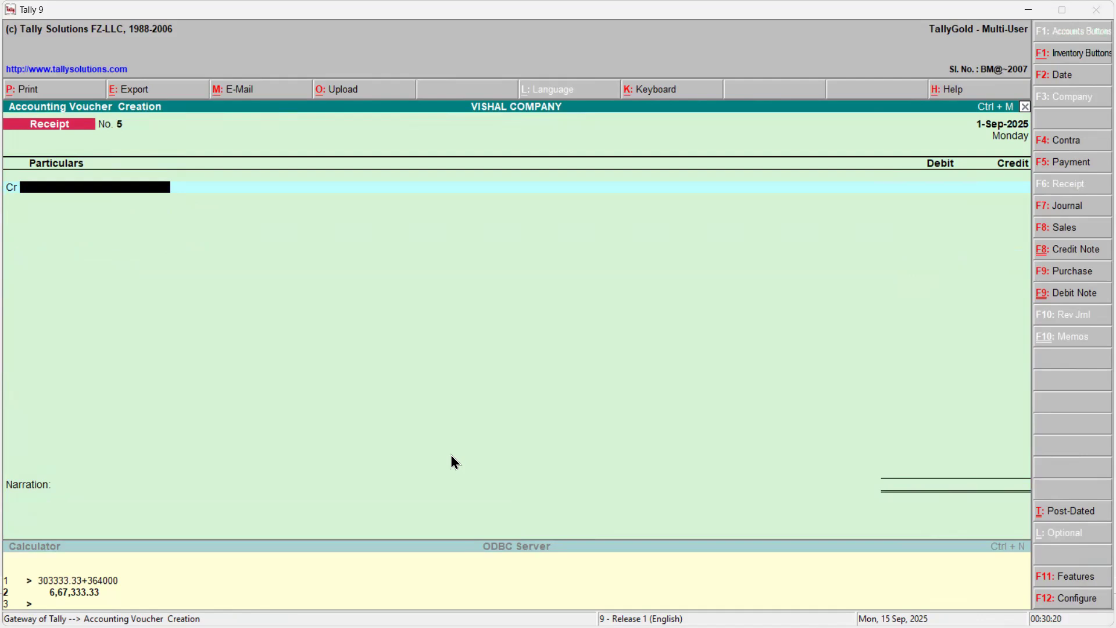
key("Escape")
key("Return")
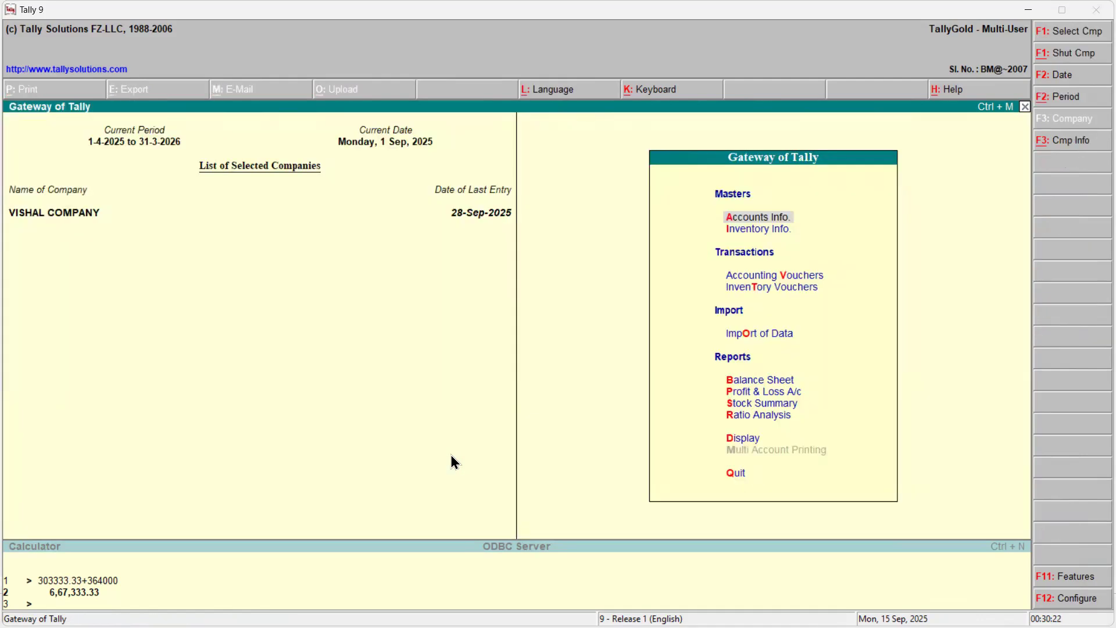
- Review Problems 1 to 4 in the Word document and return to Tally 9
key("alt+Tab")
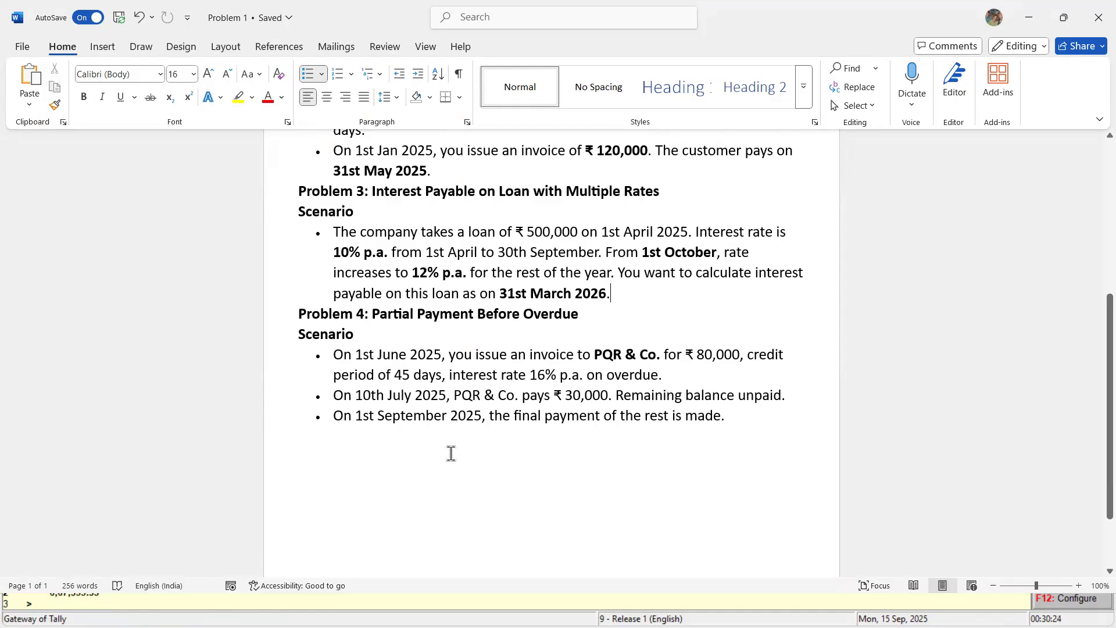
scroll(473, 398, "up", 2)
scroll(477, 398, "down", 4)
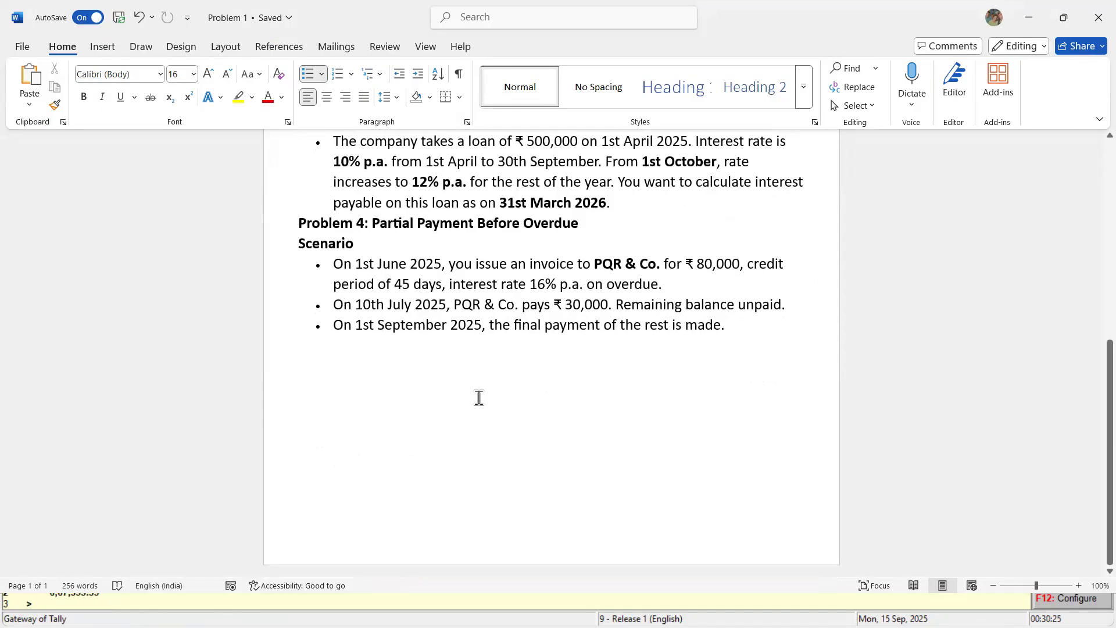
scroll(479, 398, "up", 3)
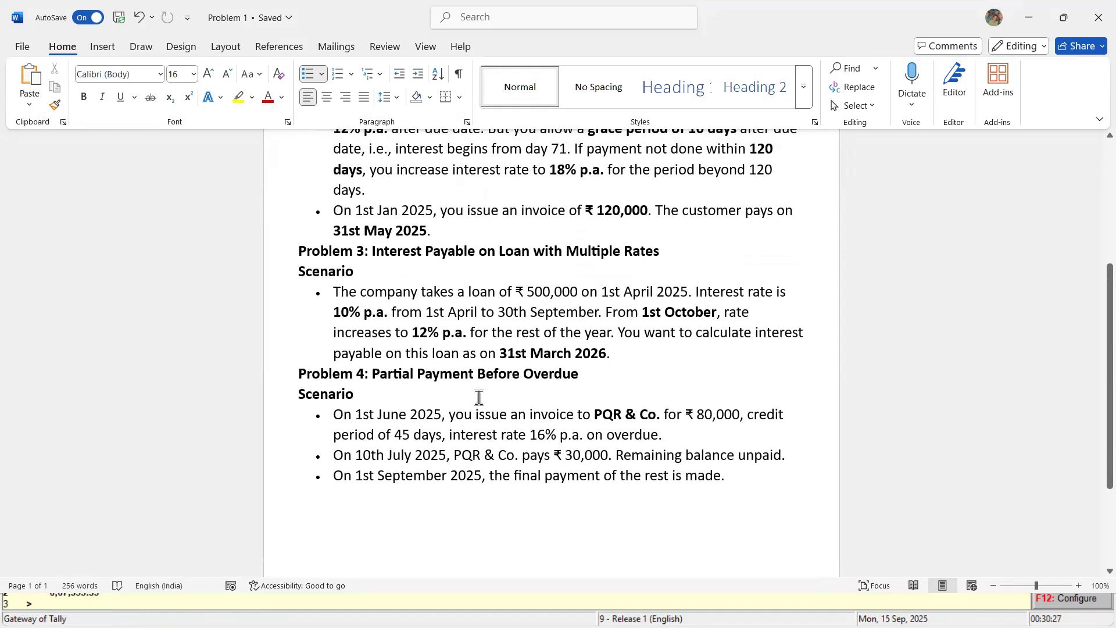
scroll(479, 398, "up", 4)
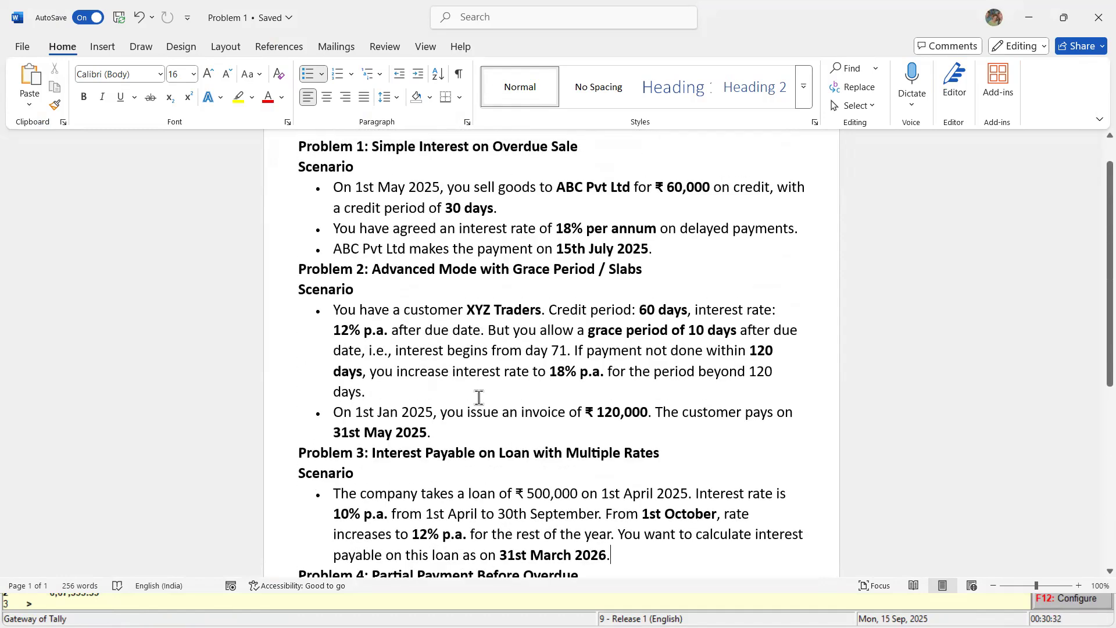
scroll(479, 398, "up", 1)
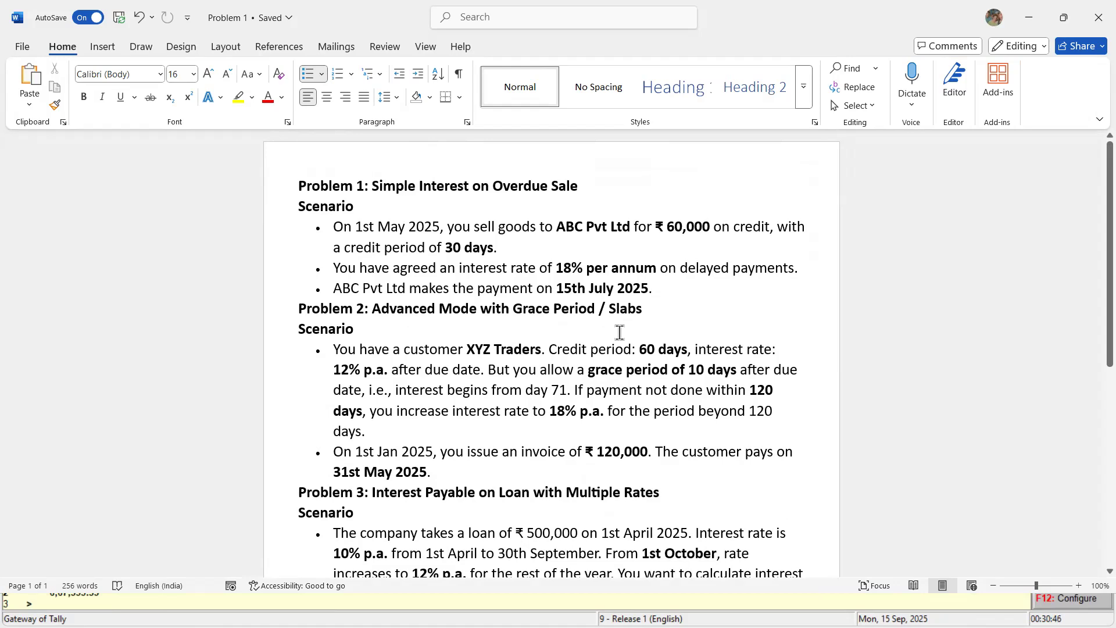
key("alt+Tab")
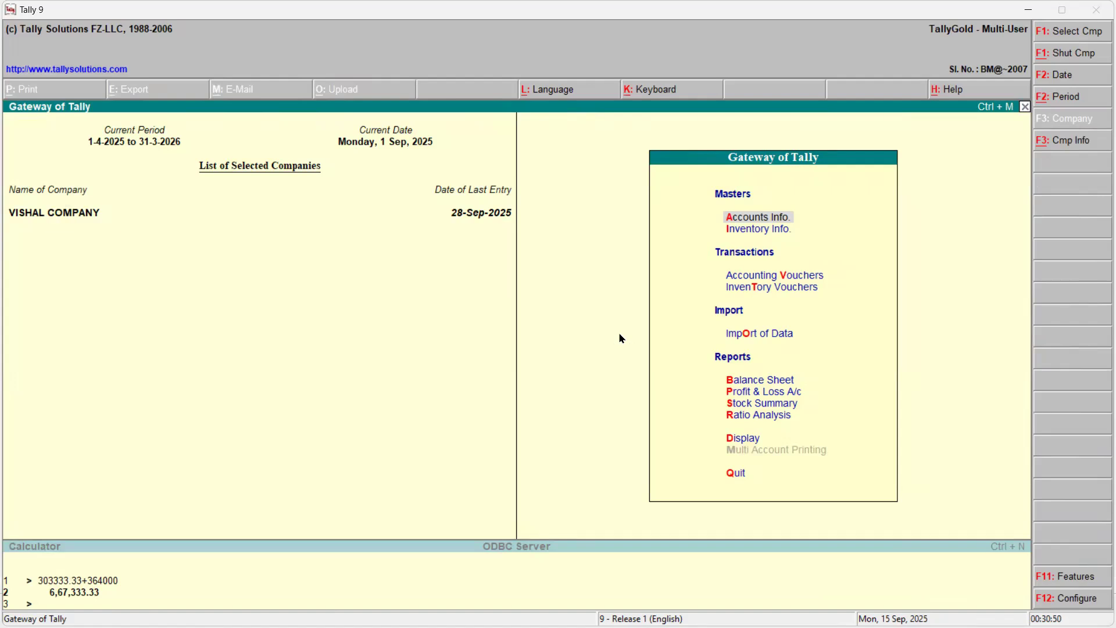
- Open accounting voucher entry from the Gateway of Tally and start a new sales voucher
key("Down")
key("Down")
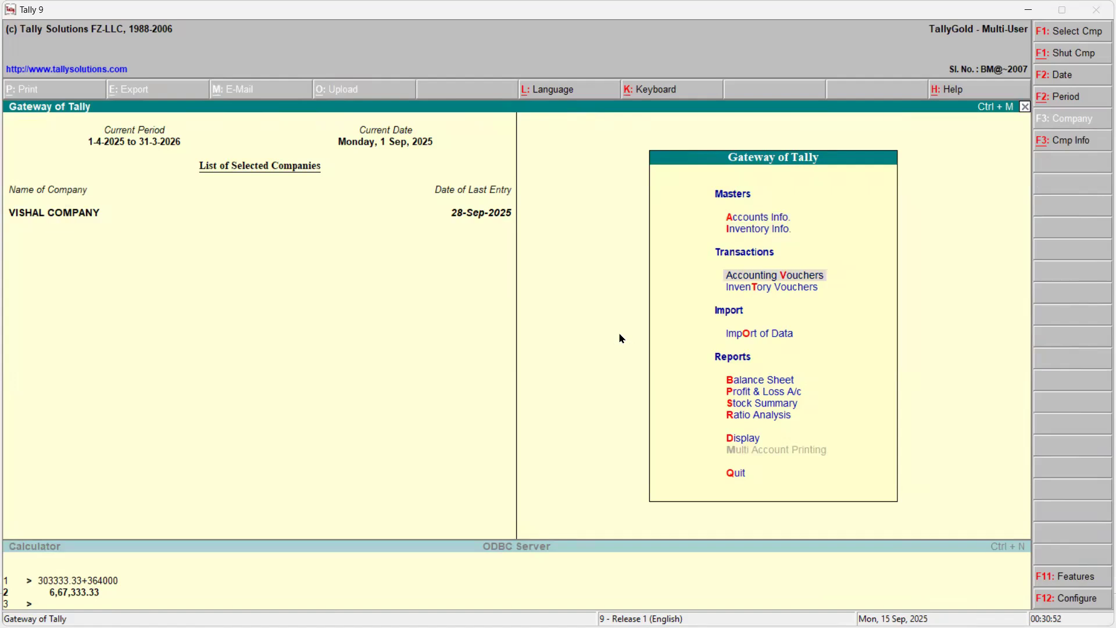
key("Return")
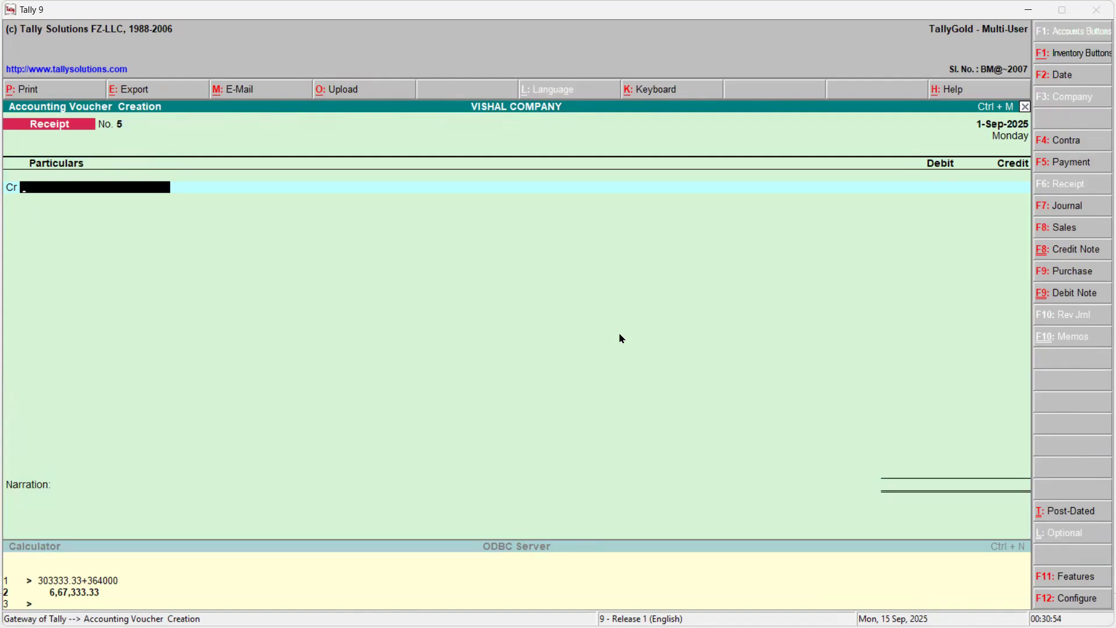
key("F8")
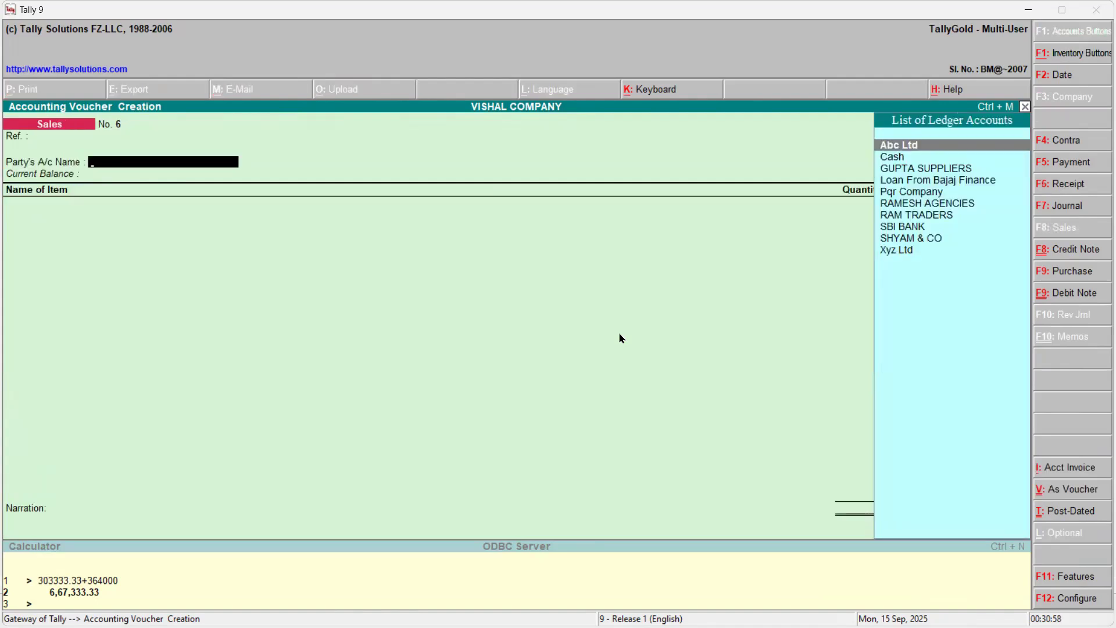
key("Down")
key("Down")
key("Return")
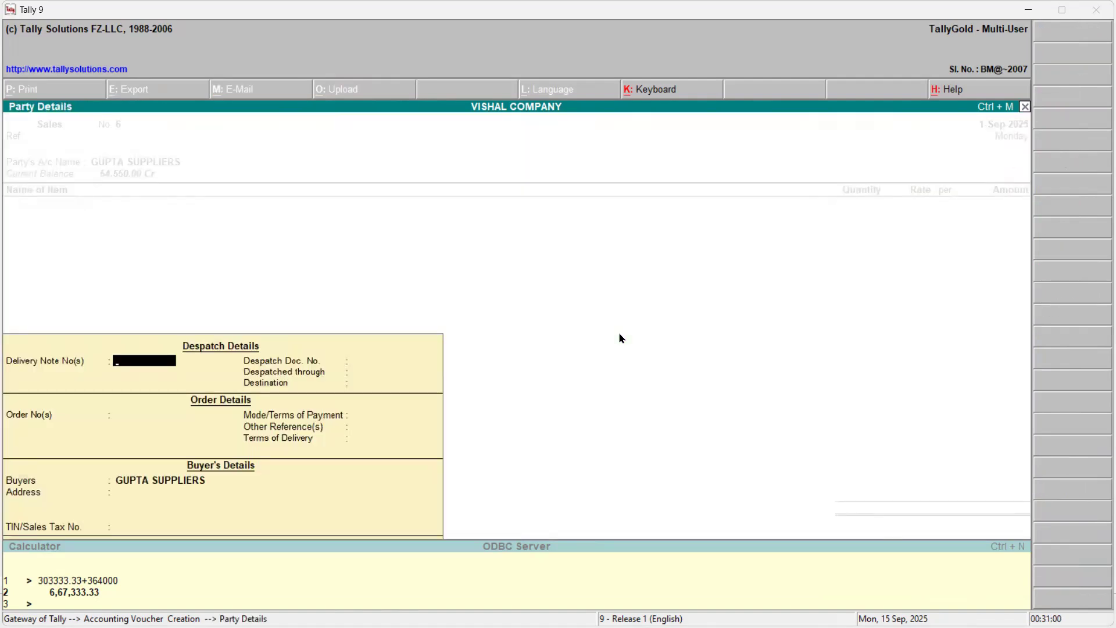
key("ctrl+a")
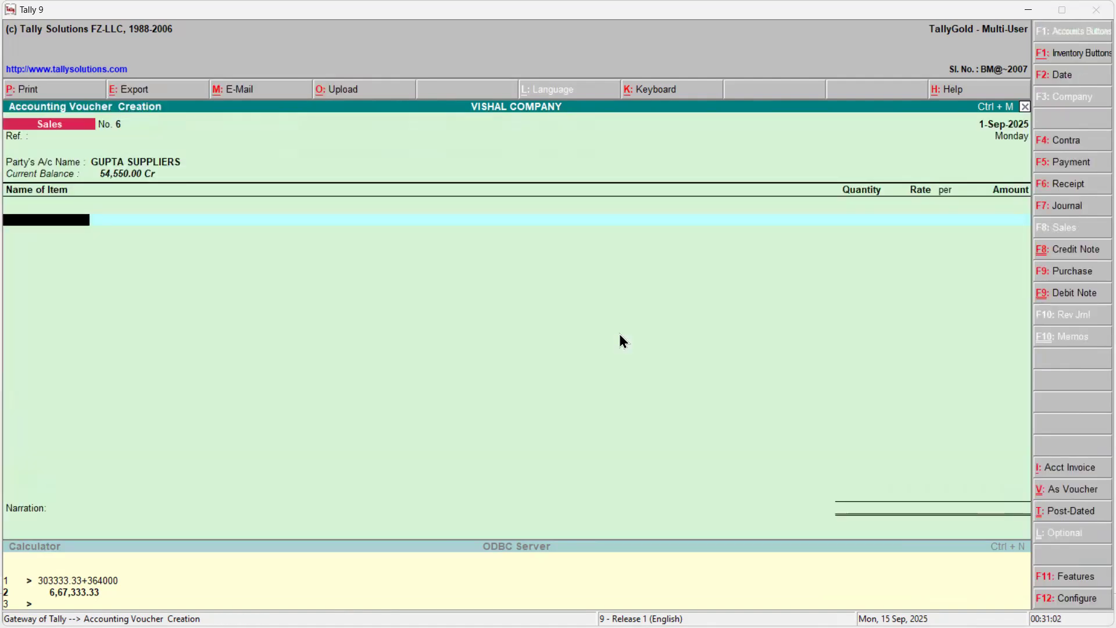
key("BackSpace")
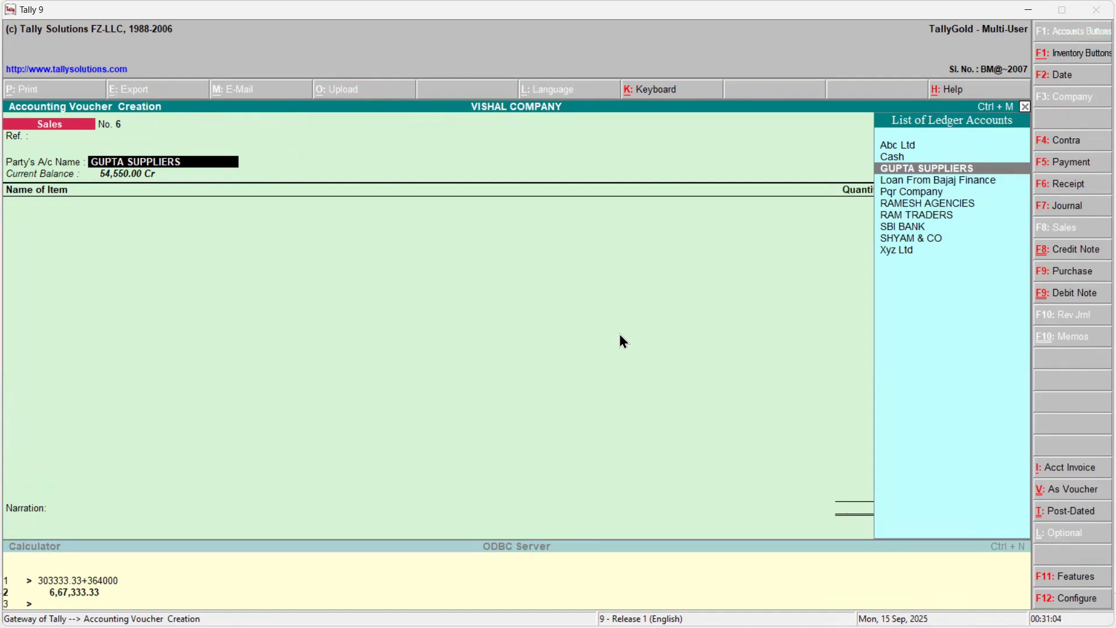
- Set the sales voucher's party account to Xyz Ltd and accept its party details unchanged
key("Down")
key("Down")
key("Down")
key("Down")
key("Down")
key("Down")
key("Down")
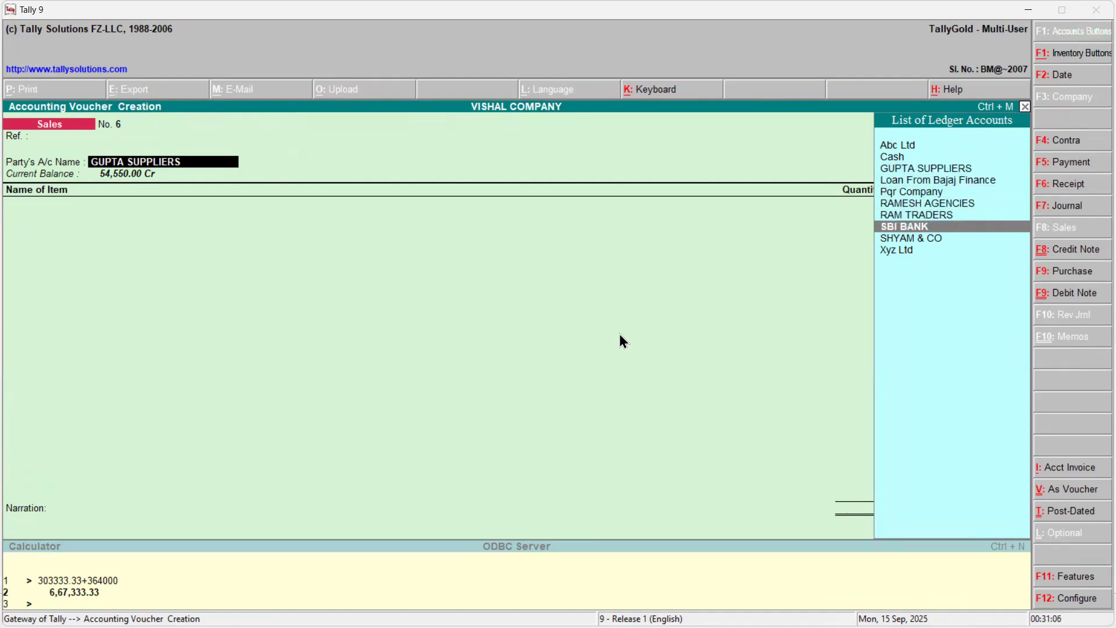
key("Return")
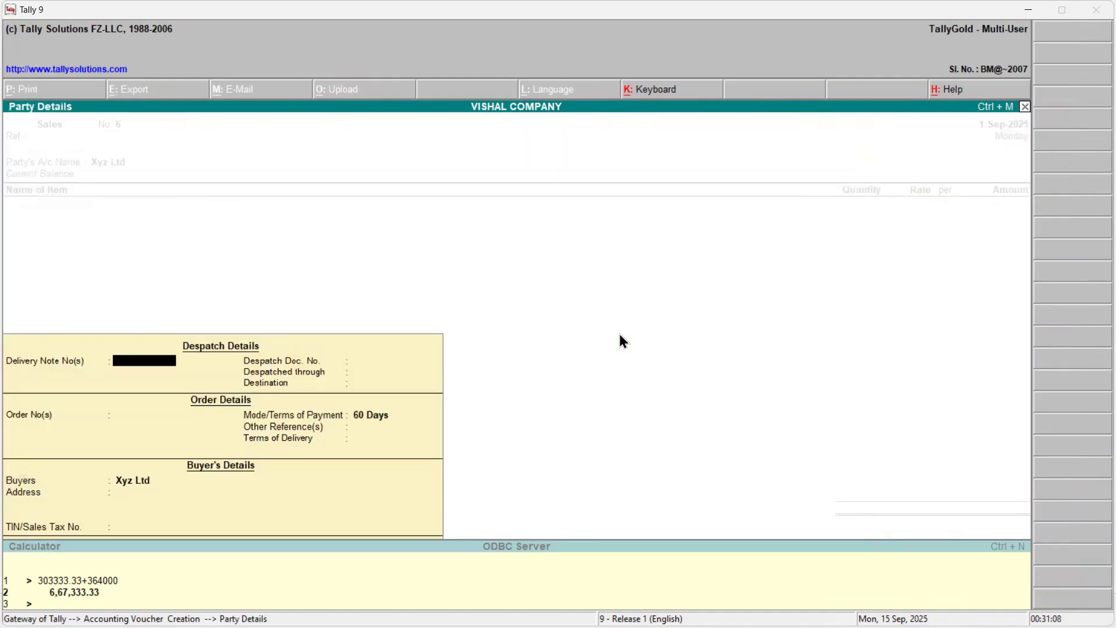
key("ctrl+a")
type("Pri")
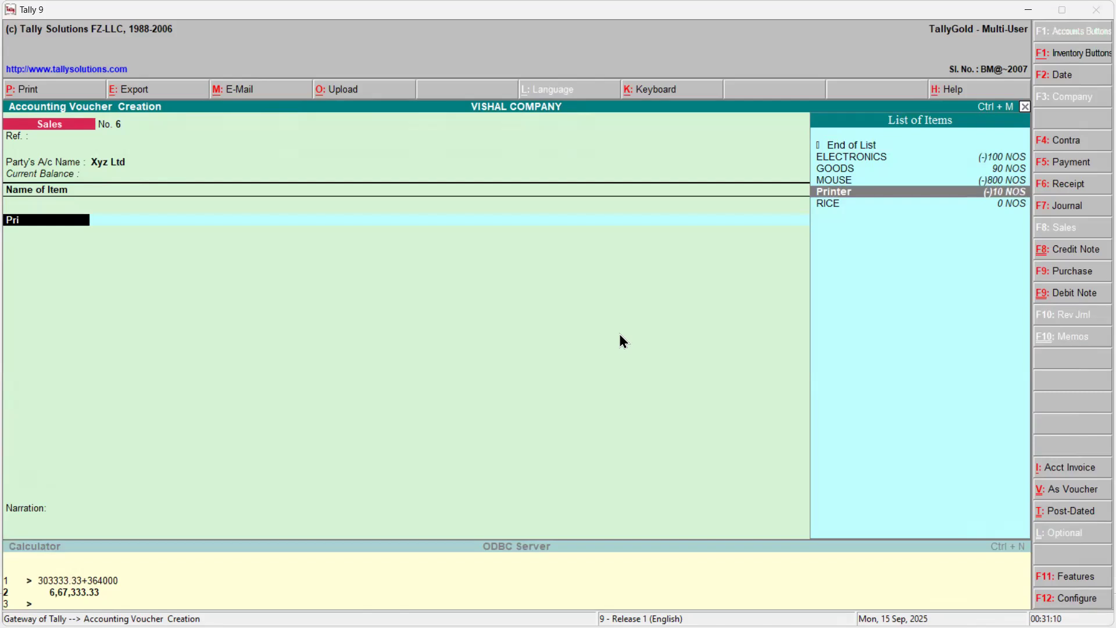
type("nt")
key("Return")
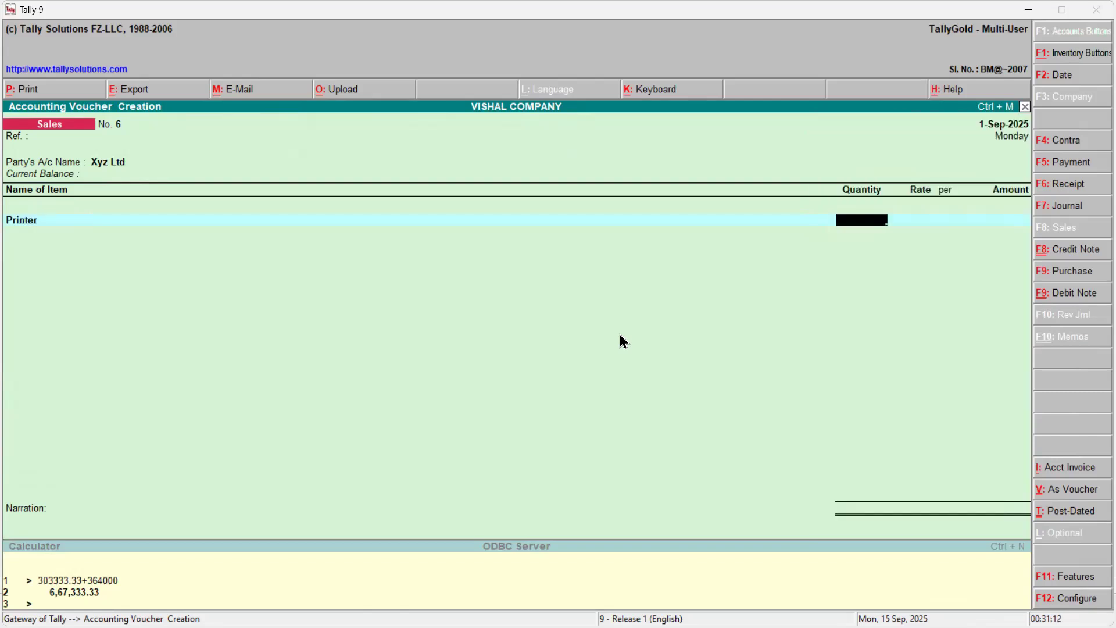
type("100")
key("Return")
key("Return")
type("11000")
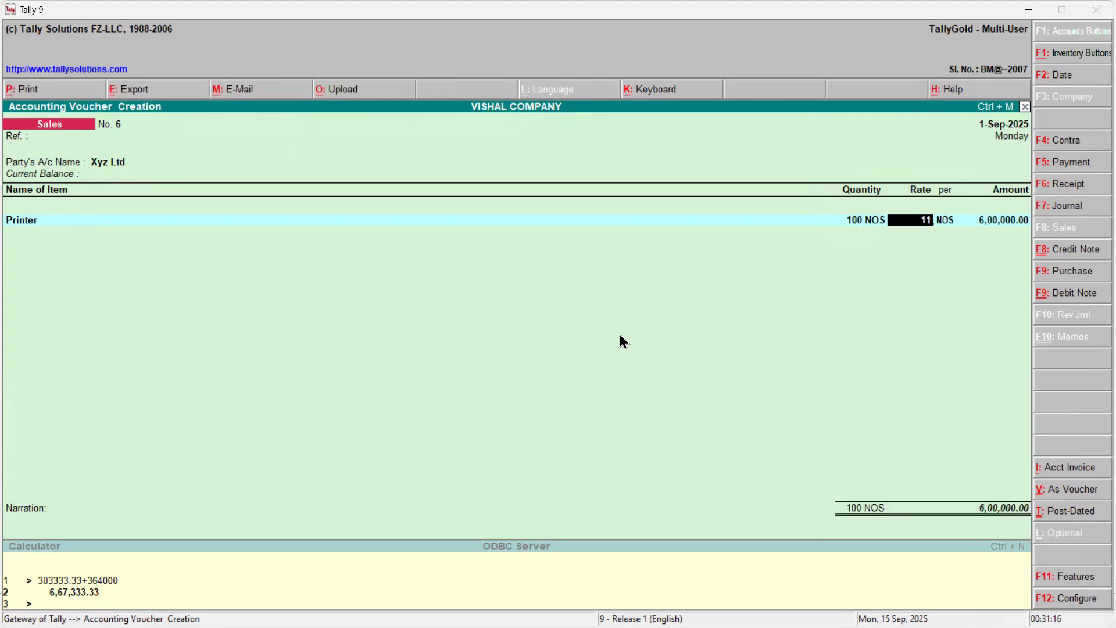
key("Return")
key("Return")
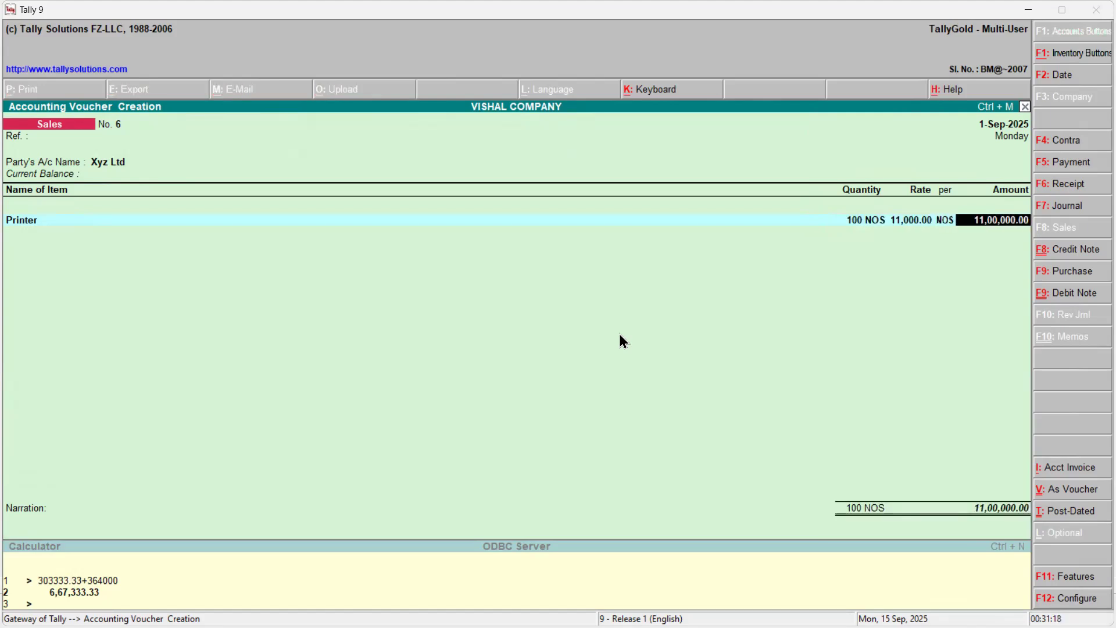
key("Return")
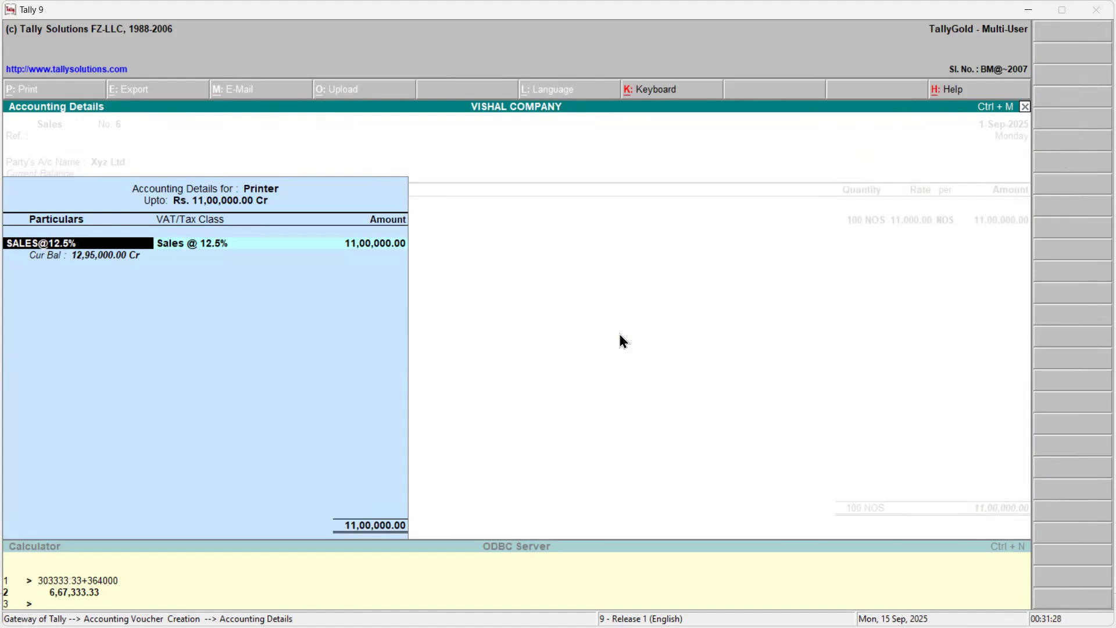
key("Return")
key("Return")
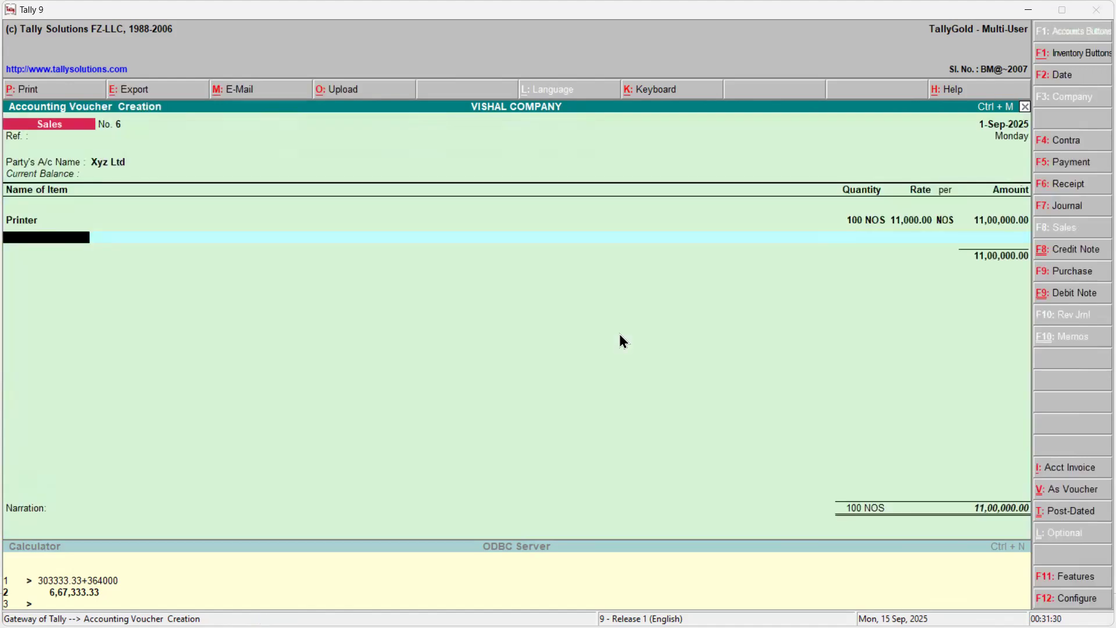
type("Mou")
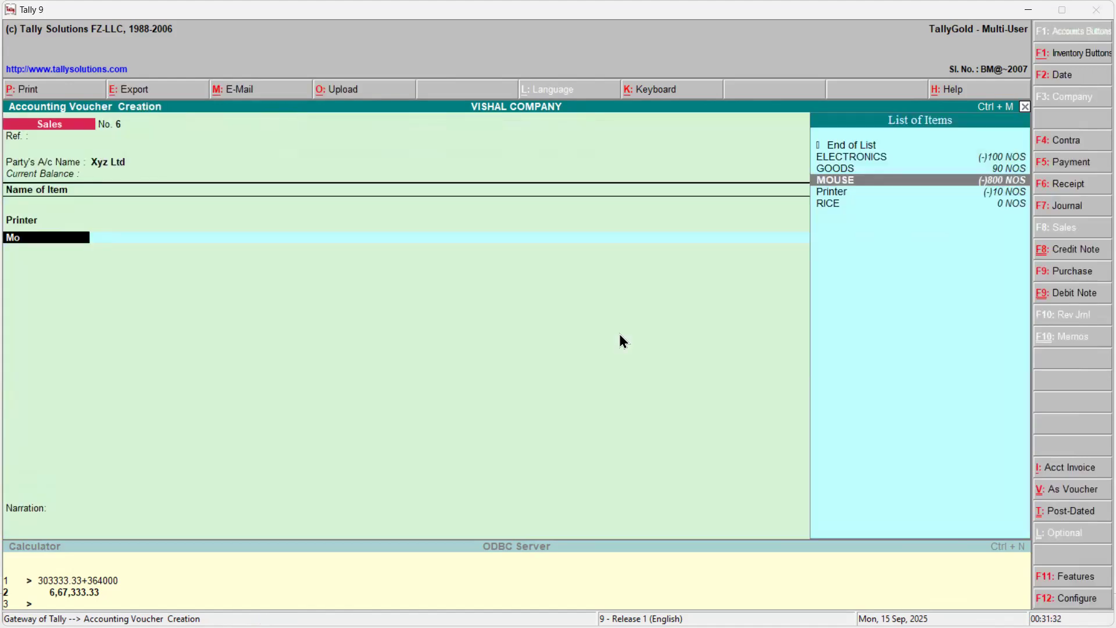
key("Return")
type("100")
key("Return")
key("Return")
type("250")
key("Return")
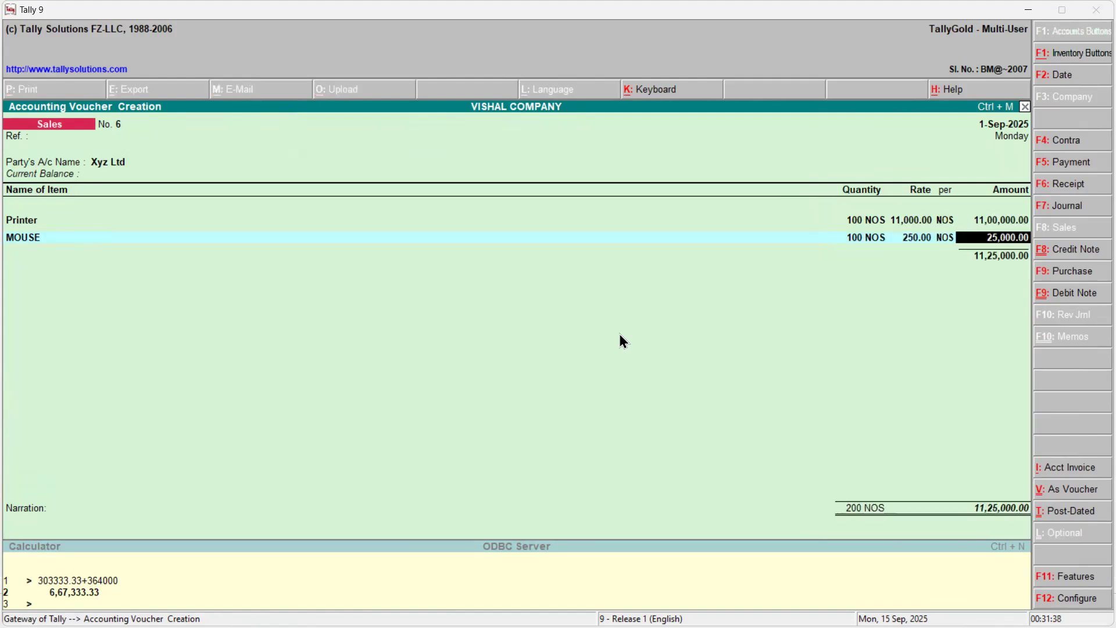
key("Return")
type("Sa")
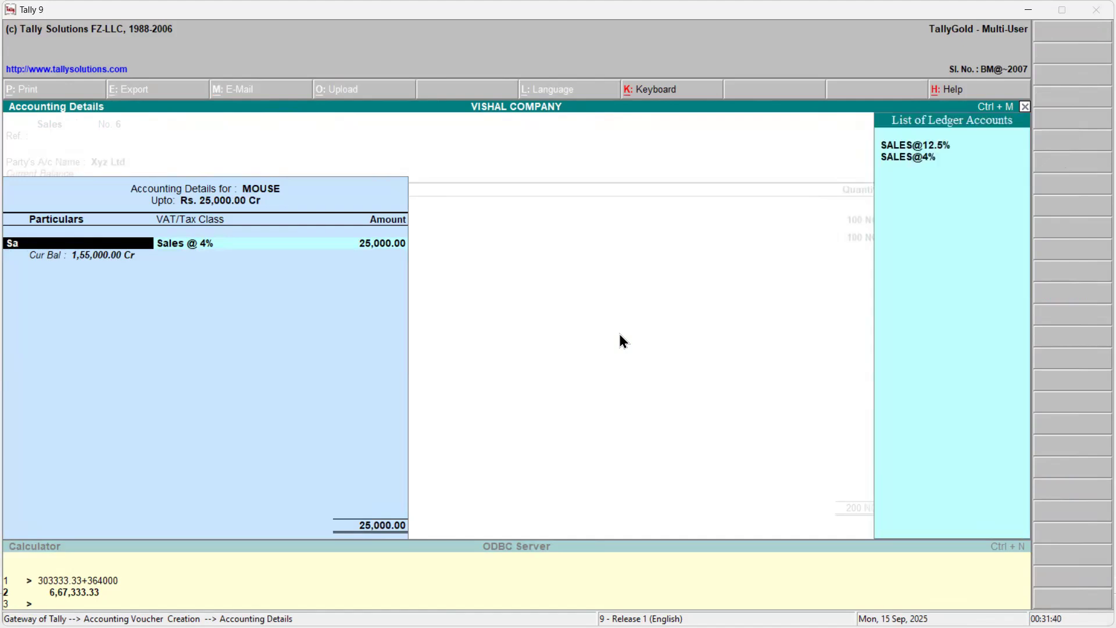
key("Return")
key("Return")
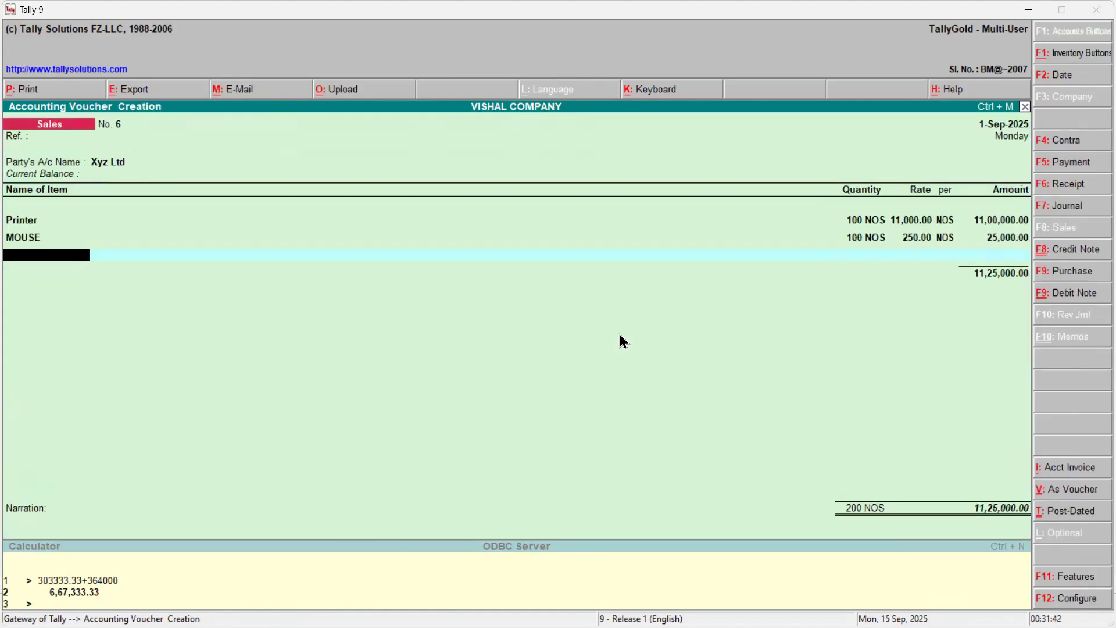
- Add 200 NOS of RICE at a rate of 800, allocated to the SALES@4% ledger
type("Ri")
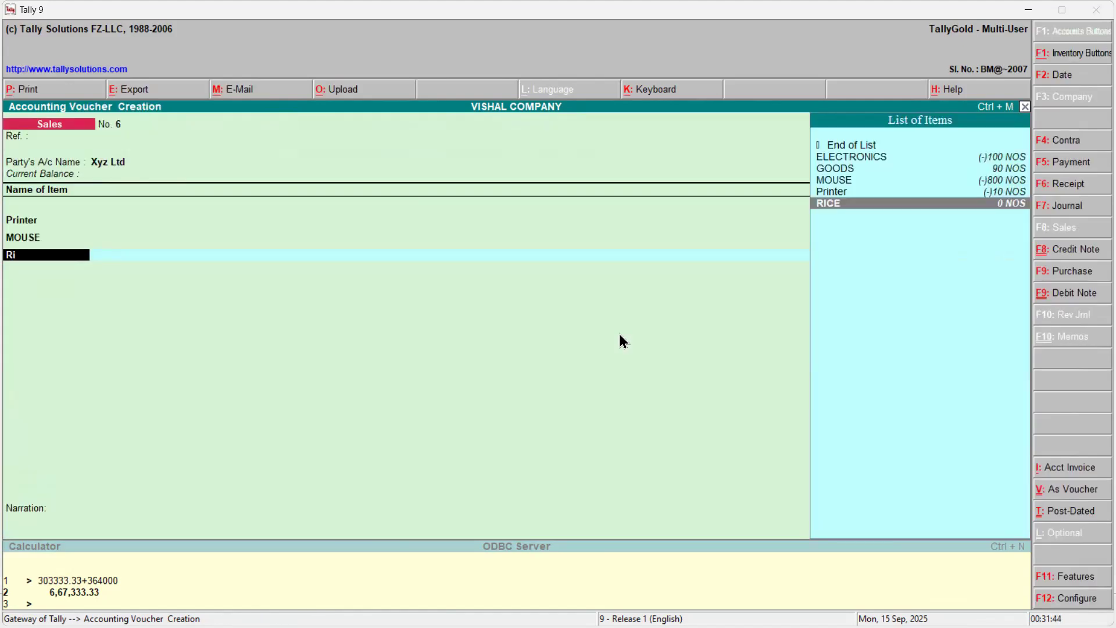
key("Return")
type("200")
key("Return")
key("Return")
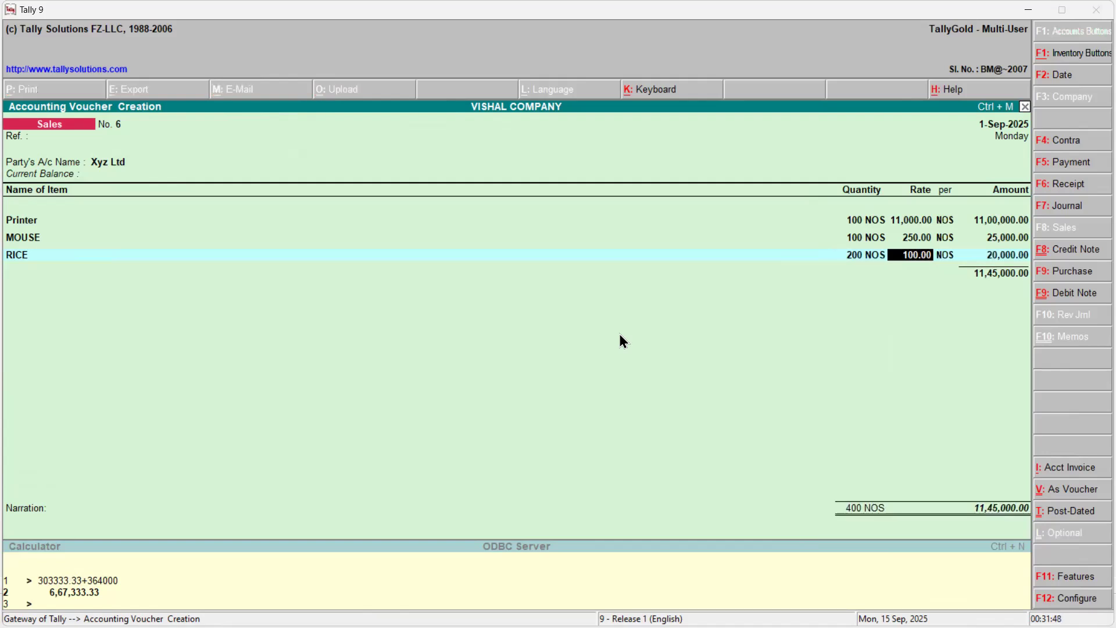
type("800")
key("Return")
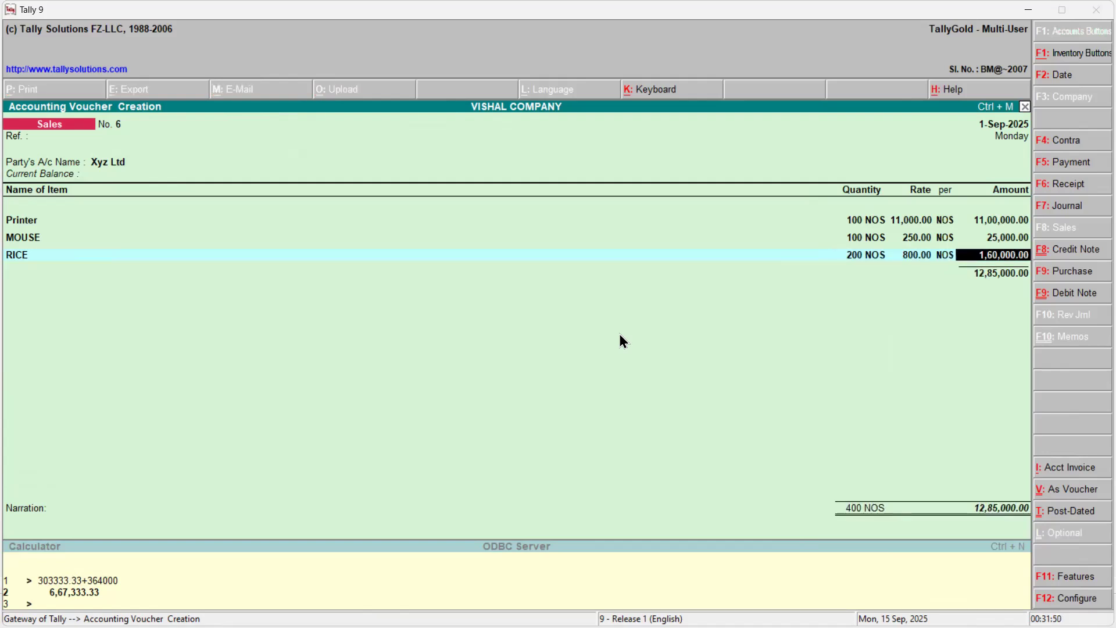
key("Return")
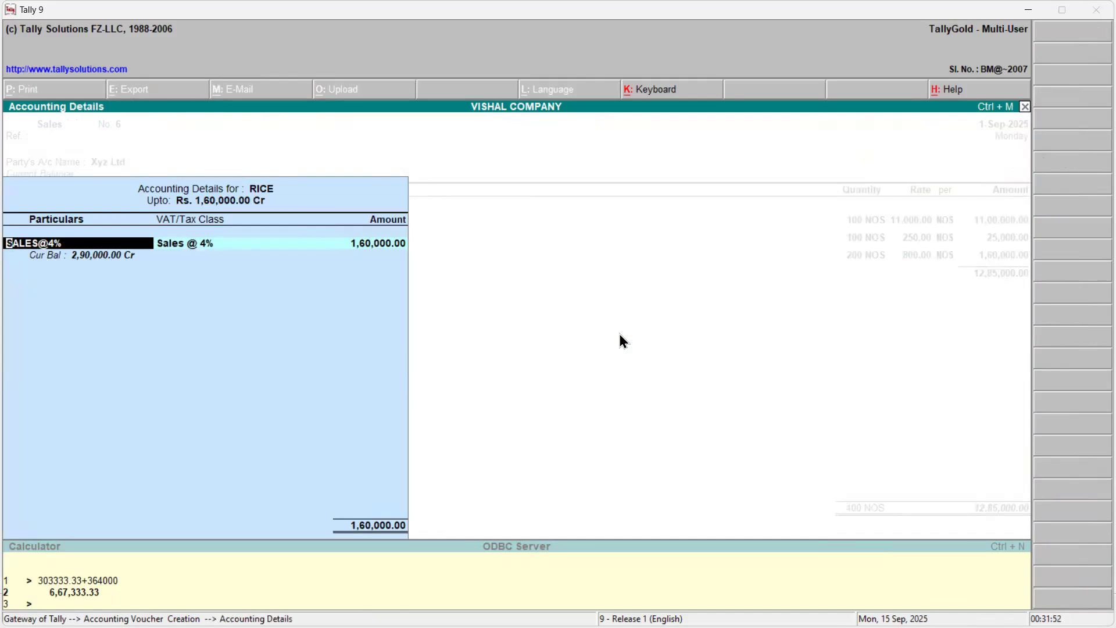
key("Return")
key("Return")
- Add 150 NOS of ELECTRONICS at a rate of 5,000, allocated to the SALES@4% ledger
type("El")
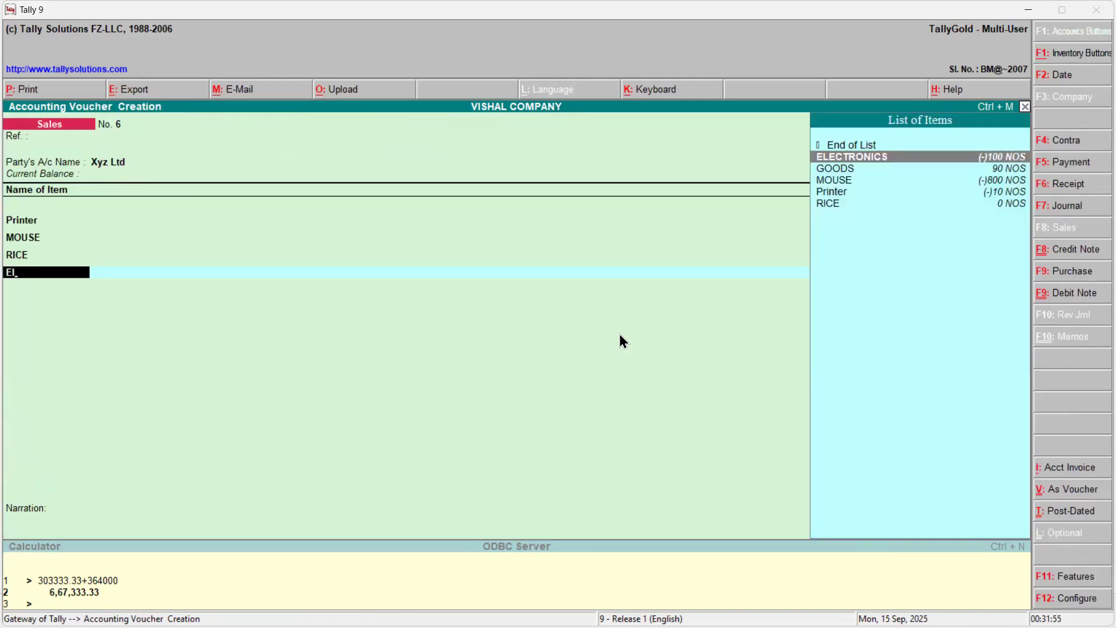
key("Return")
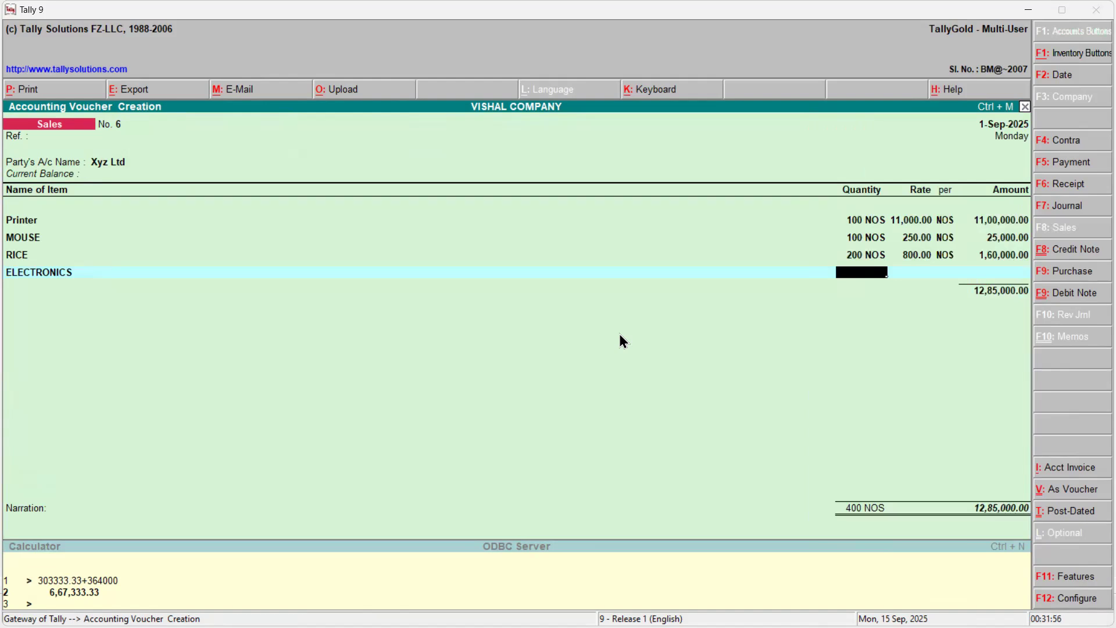
type("150")
key("Return")
key("Return")
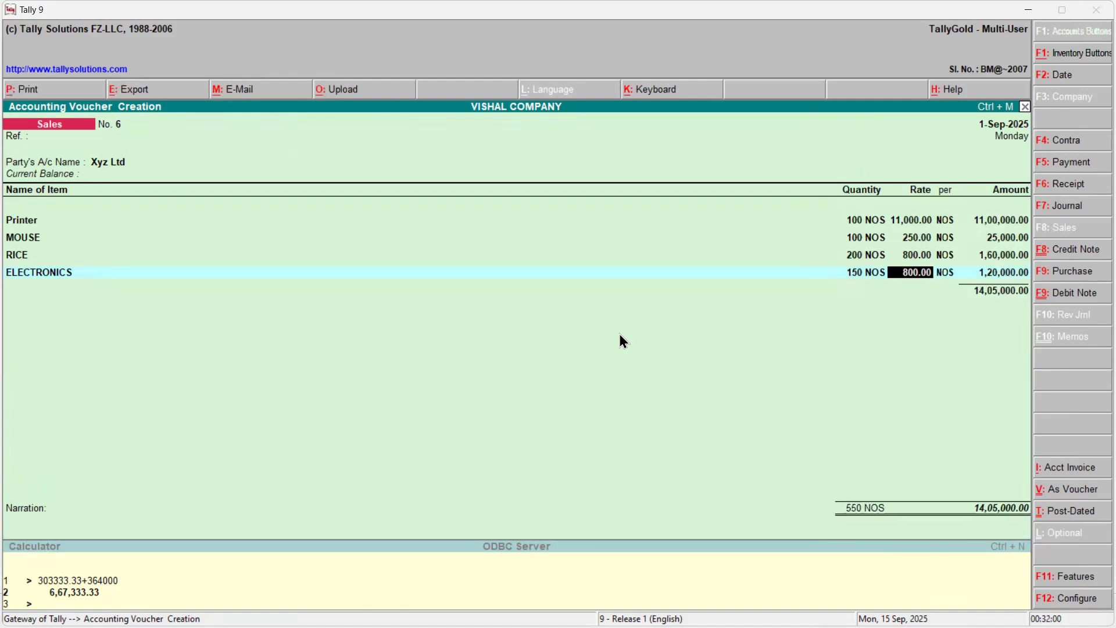
type("5000")
key("Return")
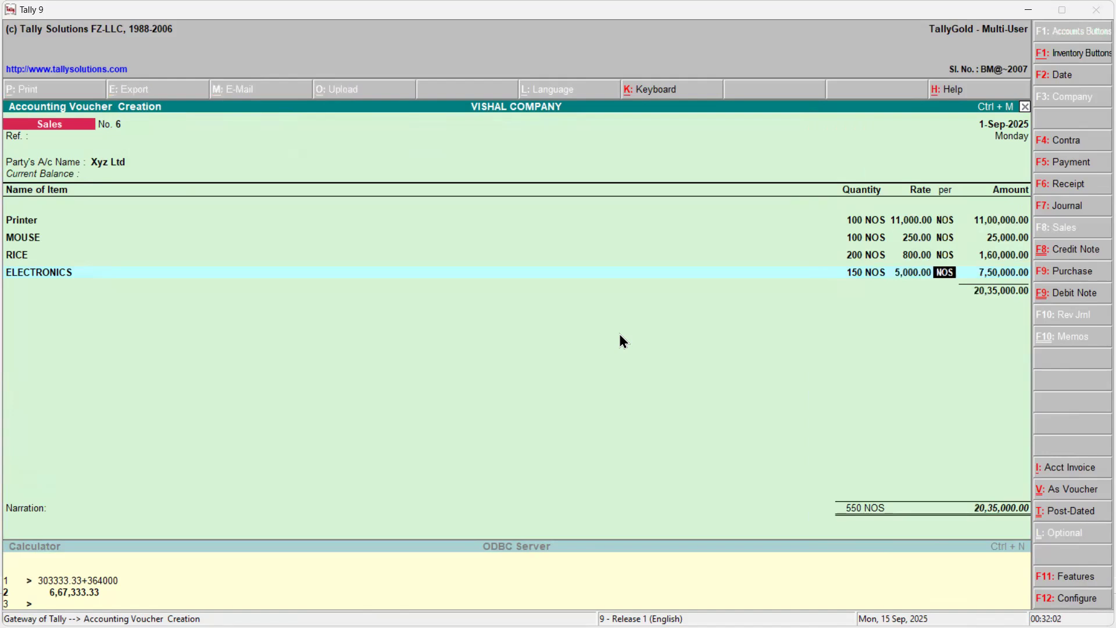
key("Return")
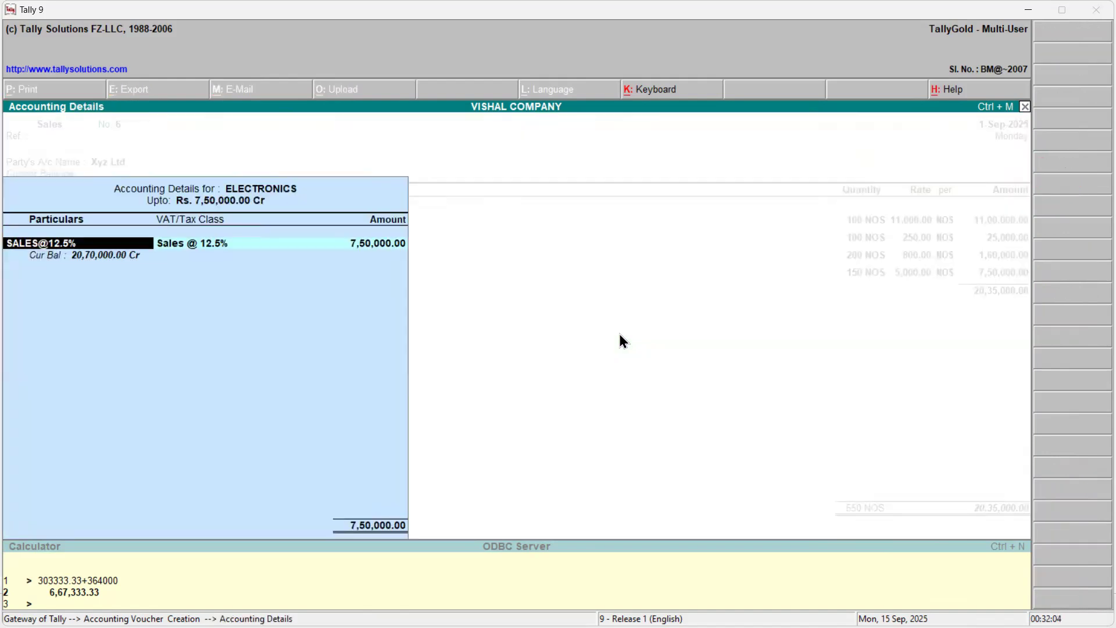
type("Sa")
key("Down")
key("Return")
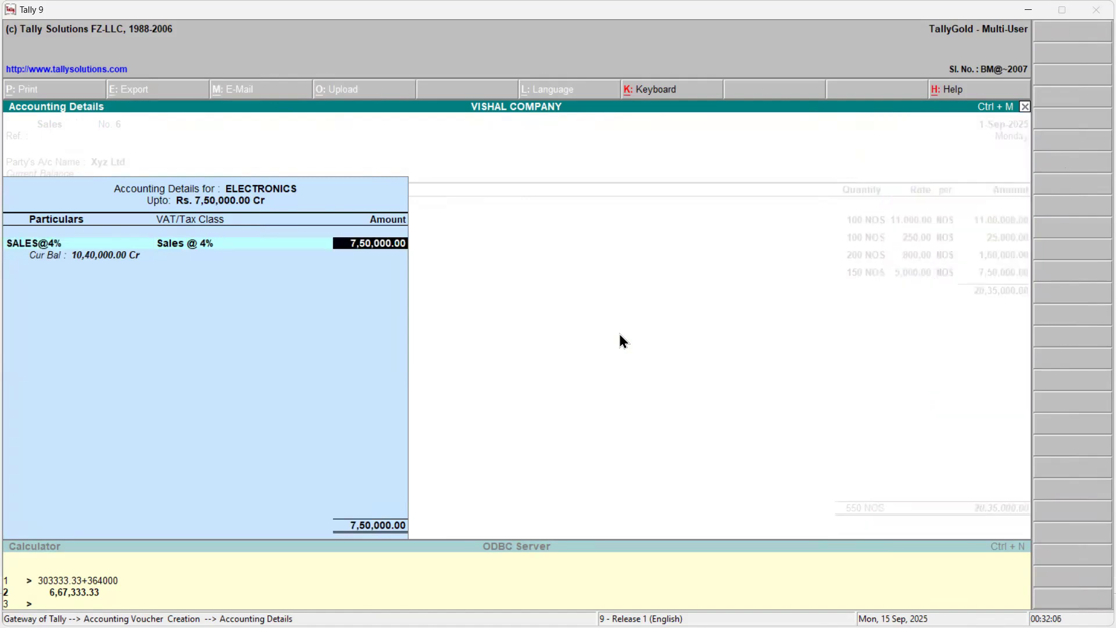
key("Return")
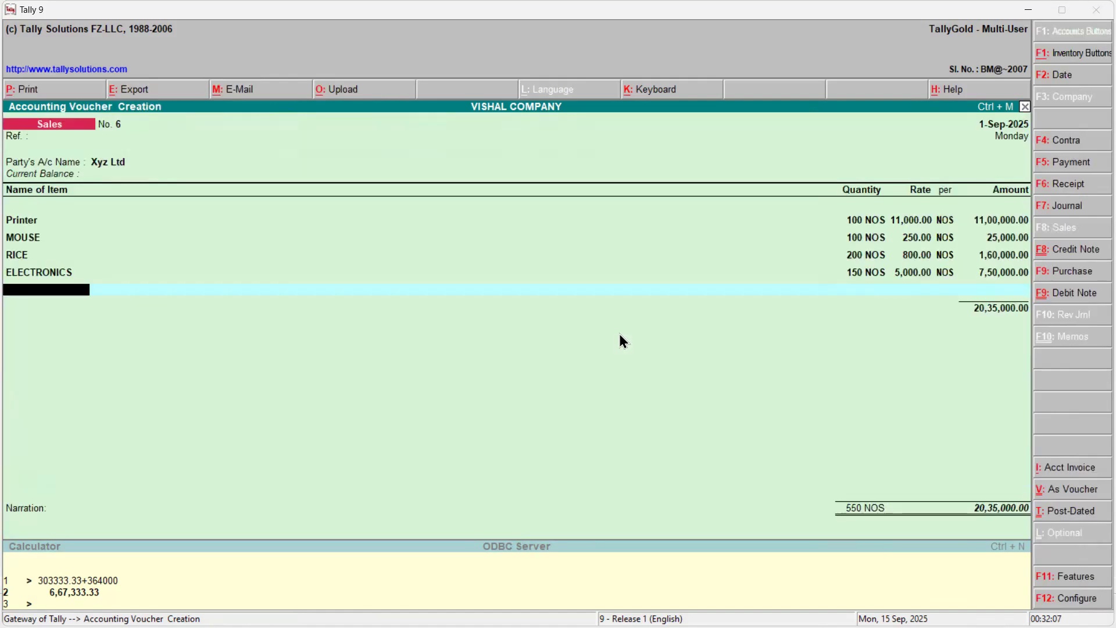
- Set the sales voucher's date to 1-Oct-2025 and end the item list
key("F2")
key("BackSpace")
type("1-10")
key("Return")
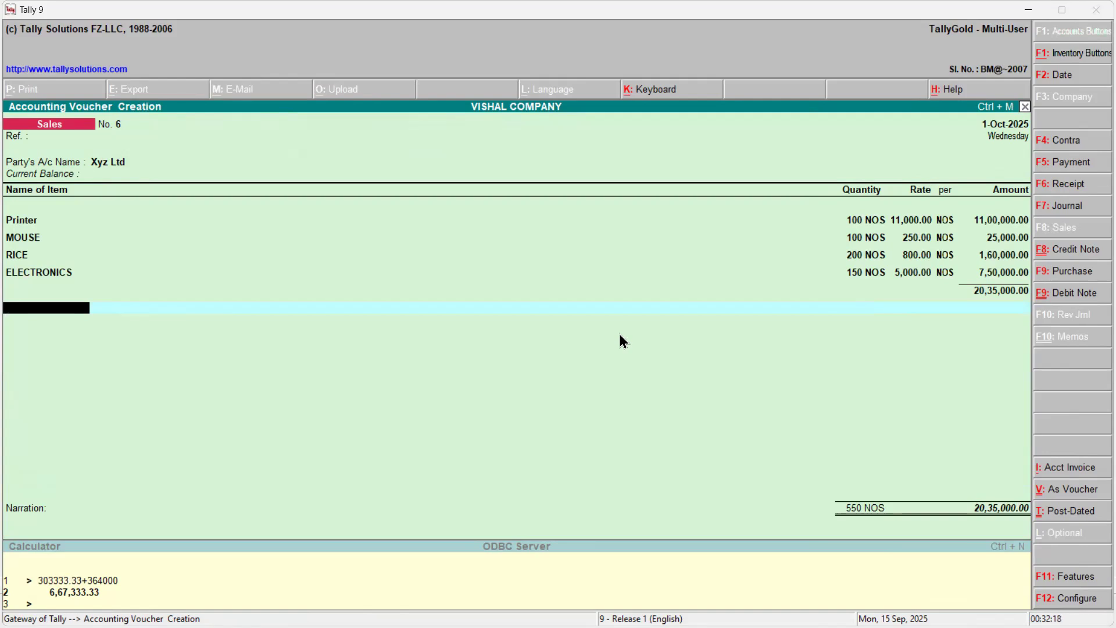
type("Out")
key("Return")
key("Return")
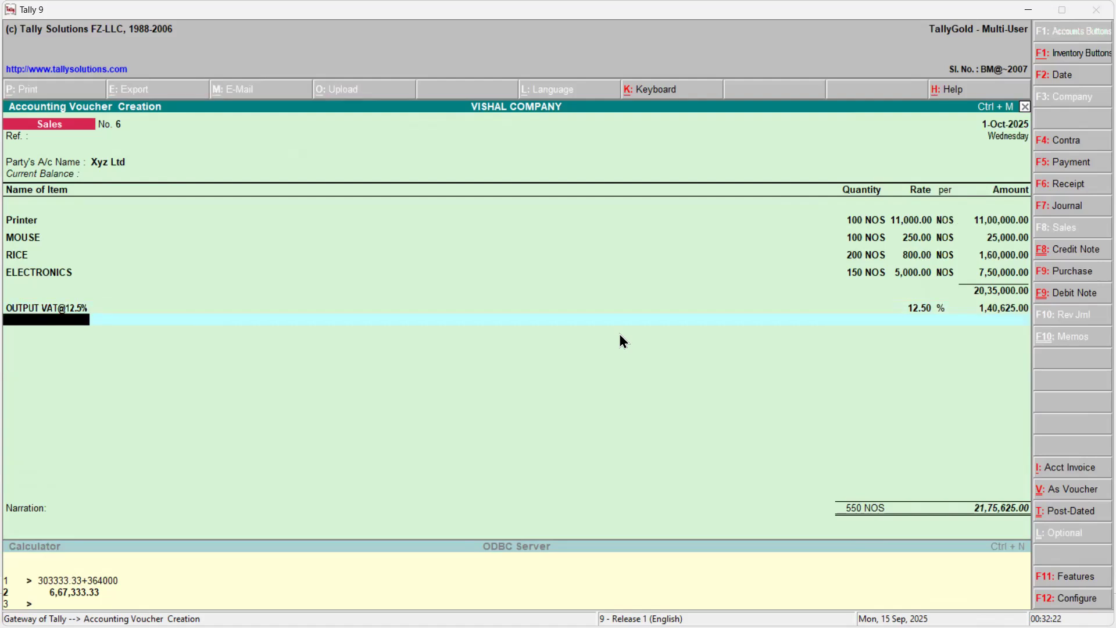
type("O")
key("Down")
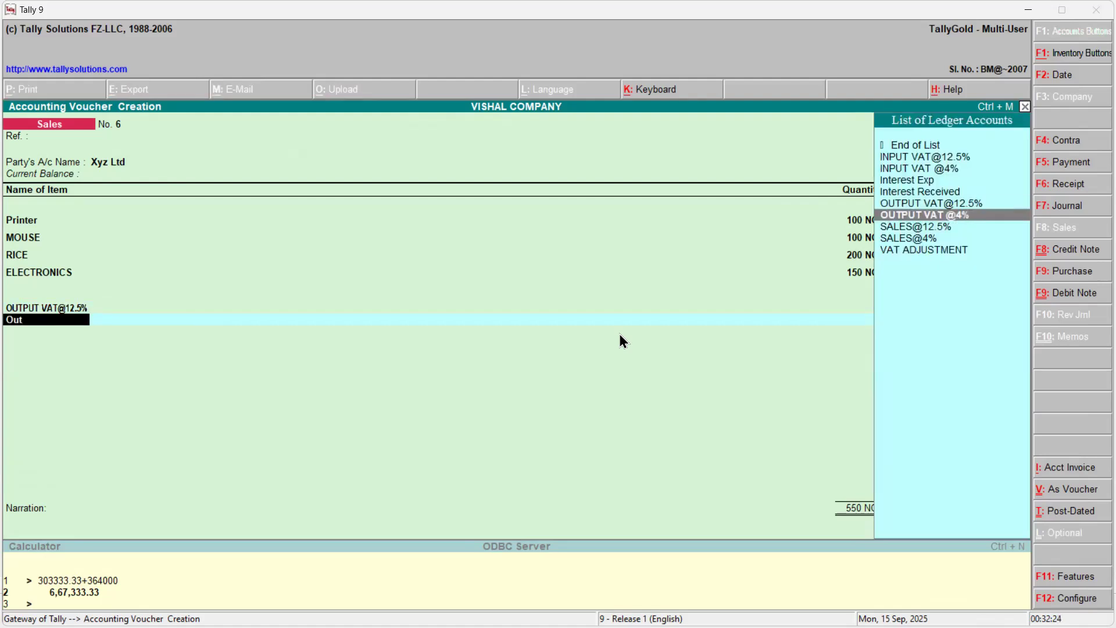
key("Return")
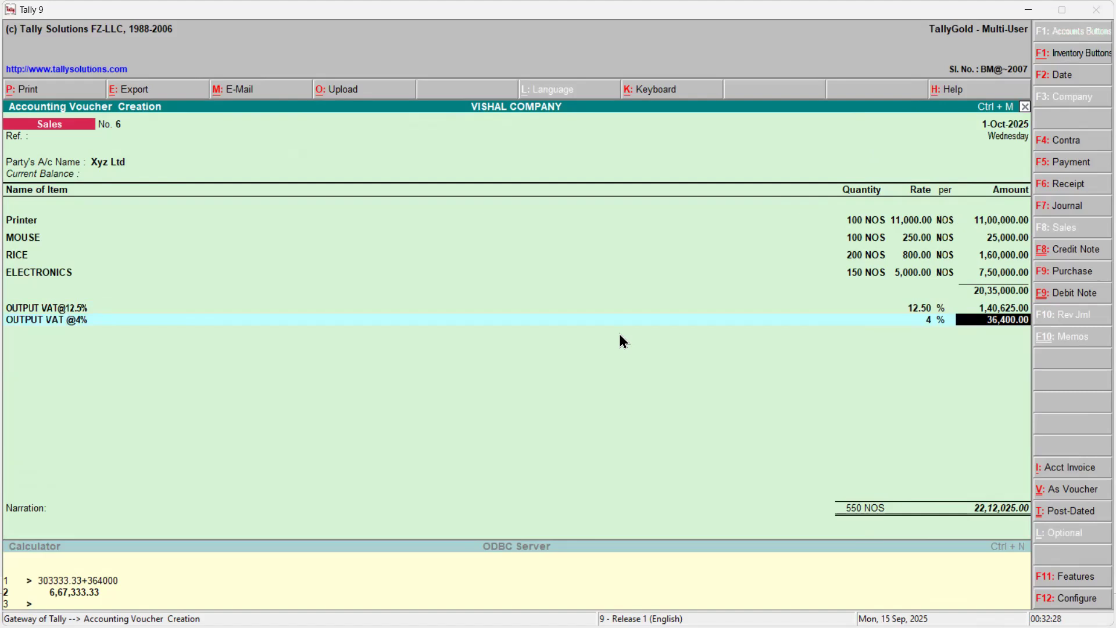
key("Return")
- Record the sale as a new bill reference named Sales-002 for Xyz Ltd, keeping 60 days' credit
key("Return")
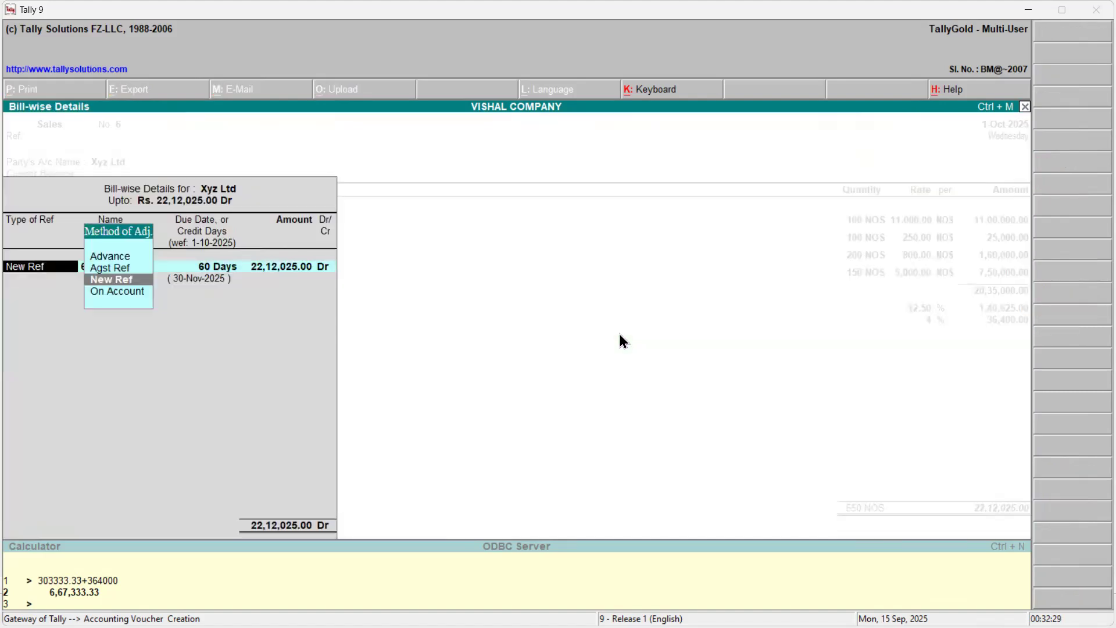
key("Return")
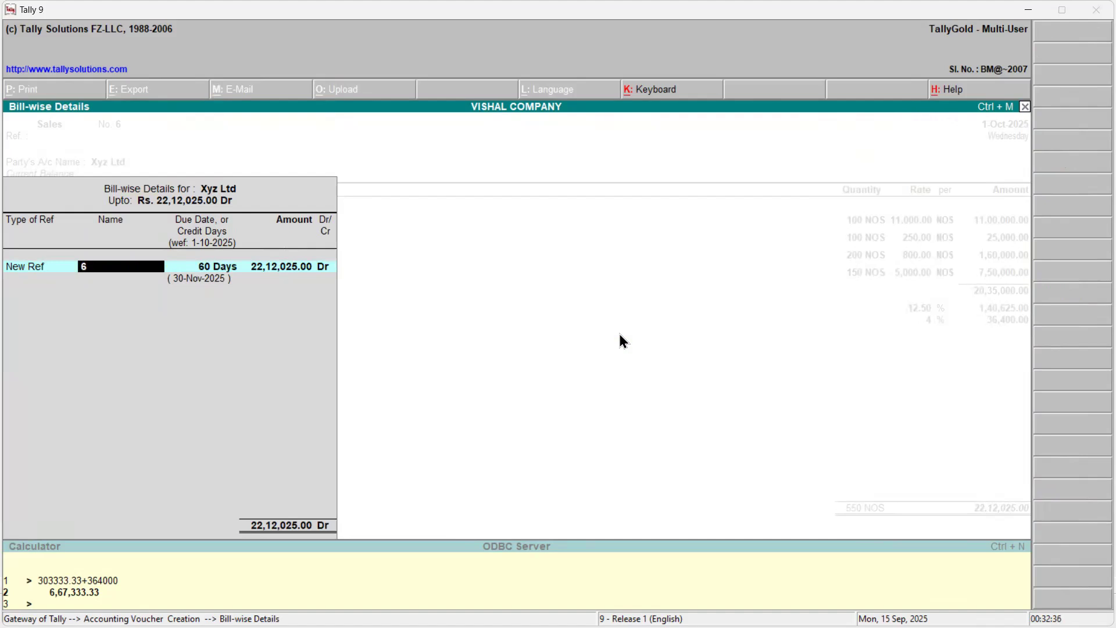
type("Sales-002")
key("Return")
key("Return")
key("Return")
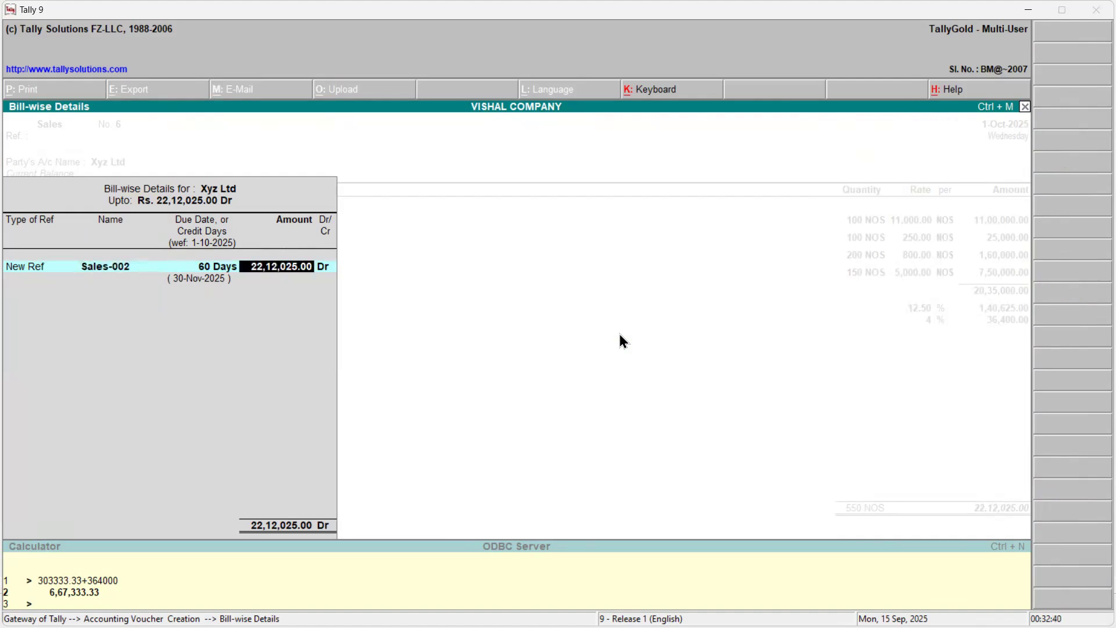
- Accept the bill amount and interest parameters of 18% per 365-day year on all balances, and save the sales voucher
key("Return")
key("Return")
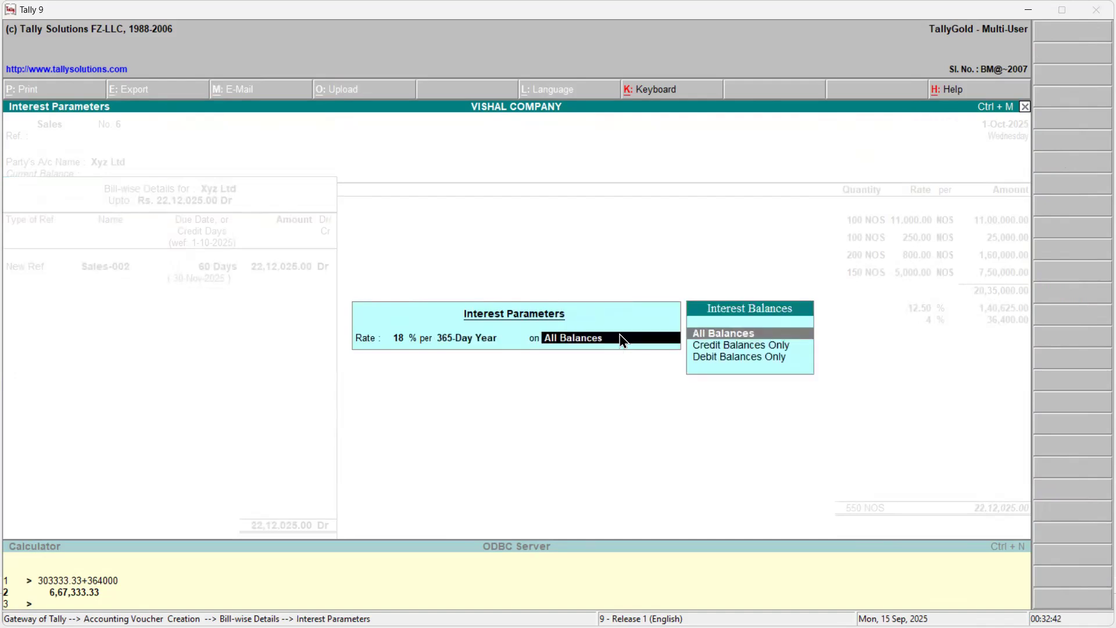
key("Return")
key("Return")
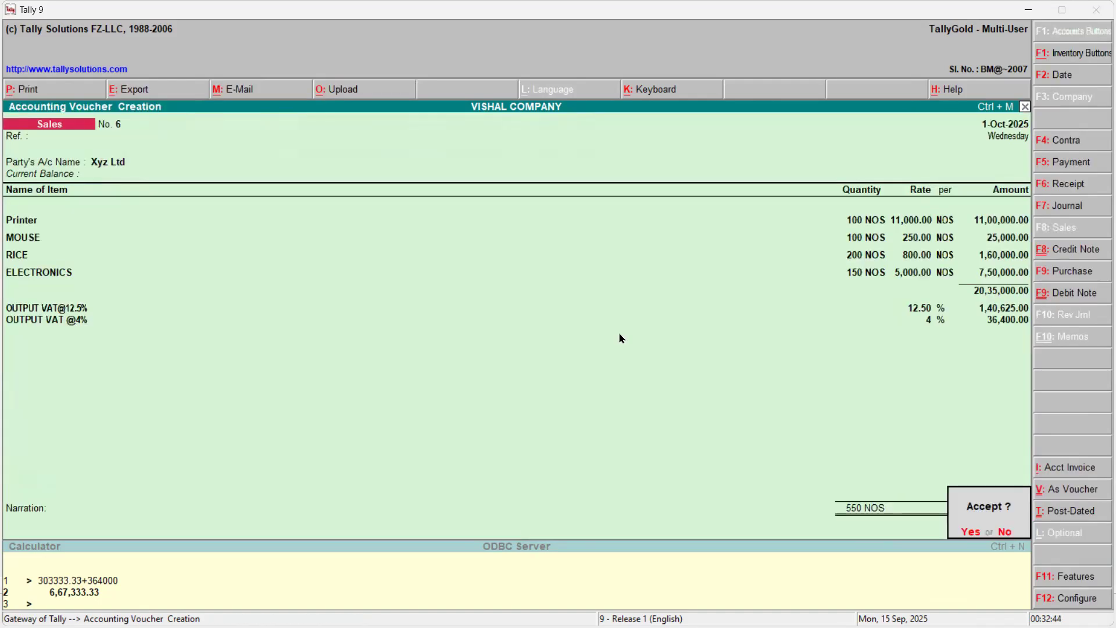
key("Return")
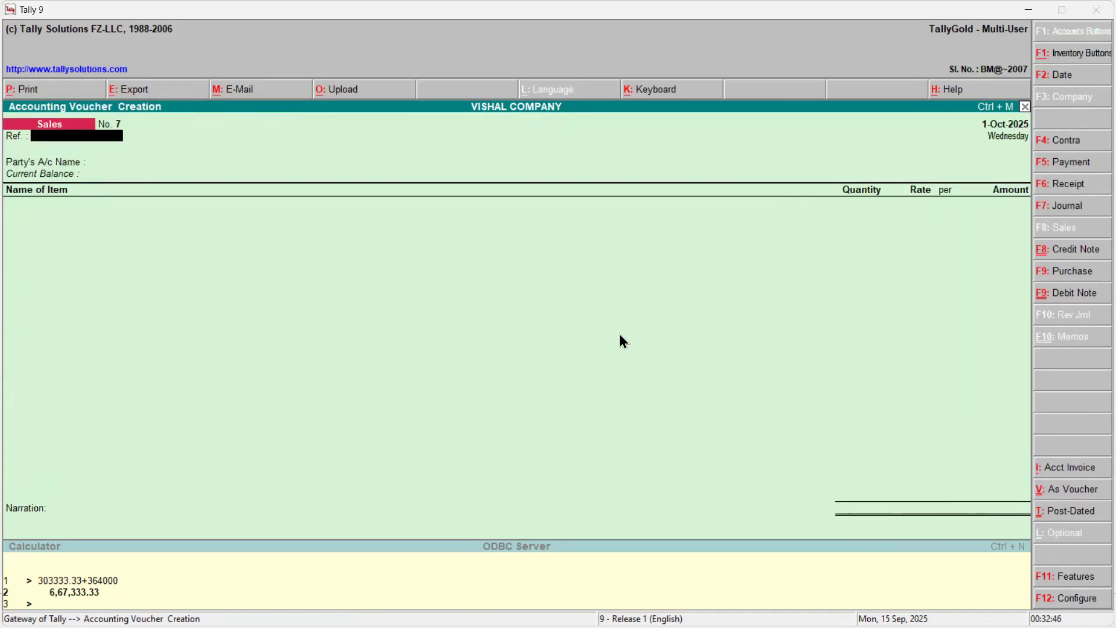
key("Escape")
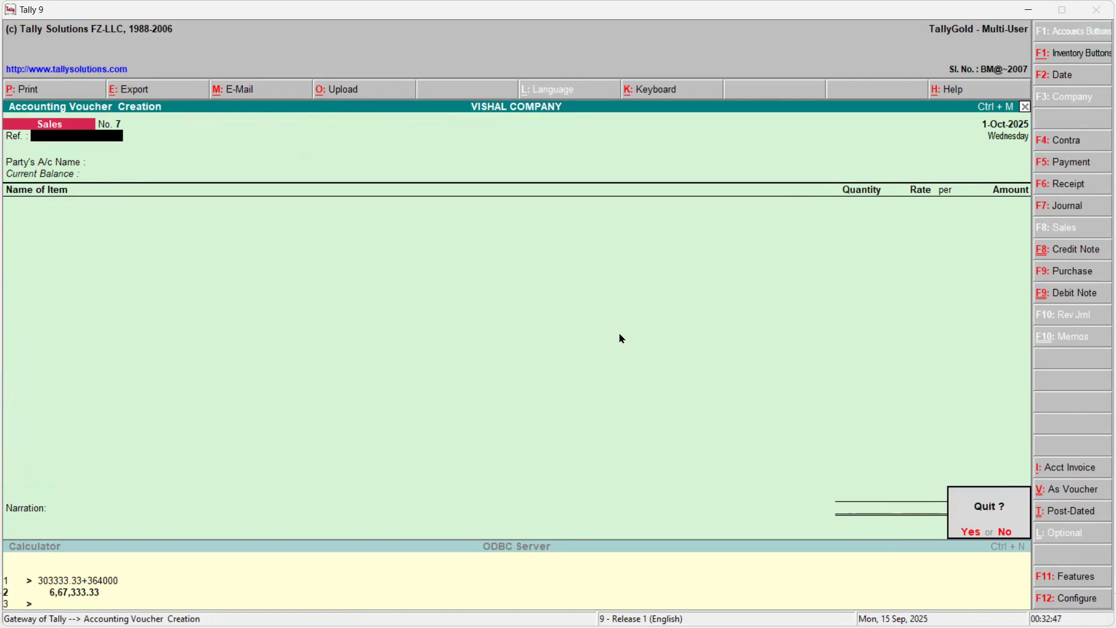
key("Return")
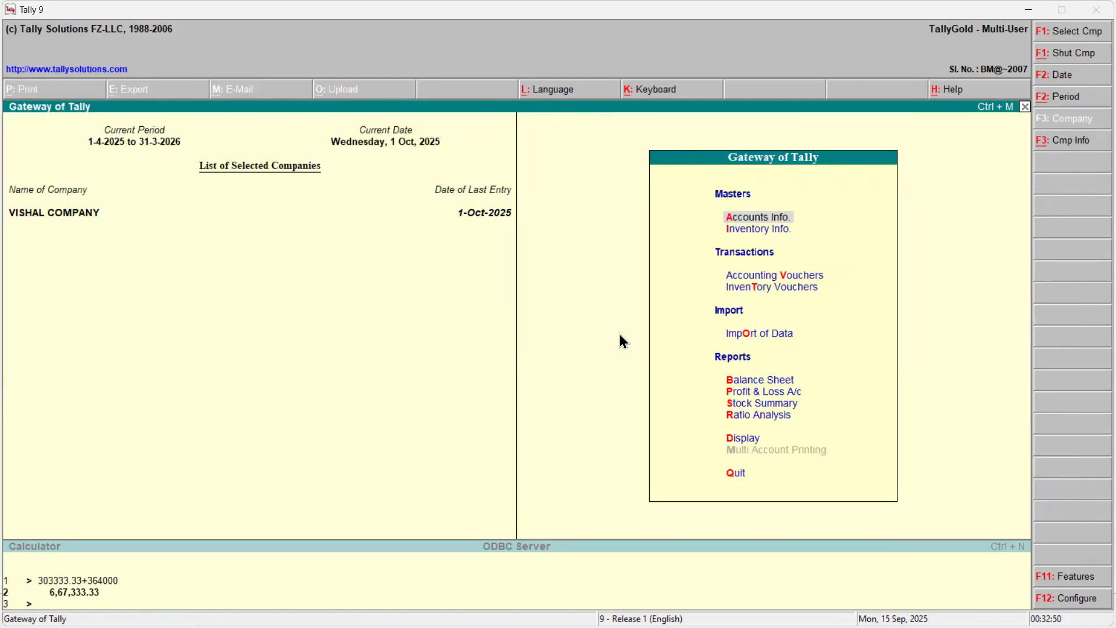
- Display the VAT Computation from the statutory VAT reports
key("d")
key("Down")
key("Down")
key("Down")
key("Down")
key("Down")
key("Down")
key("Down")
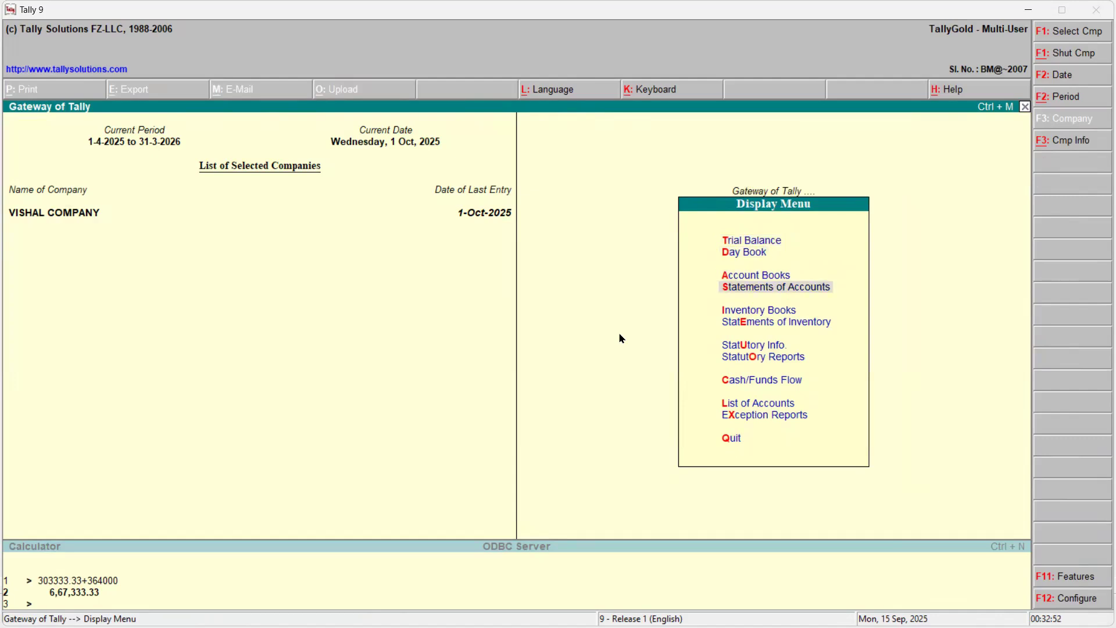
key("Return")
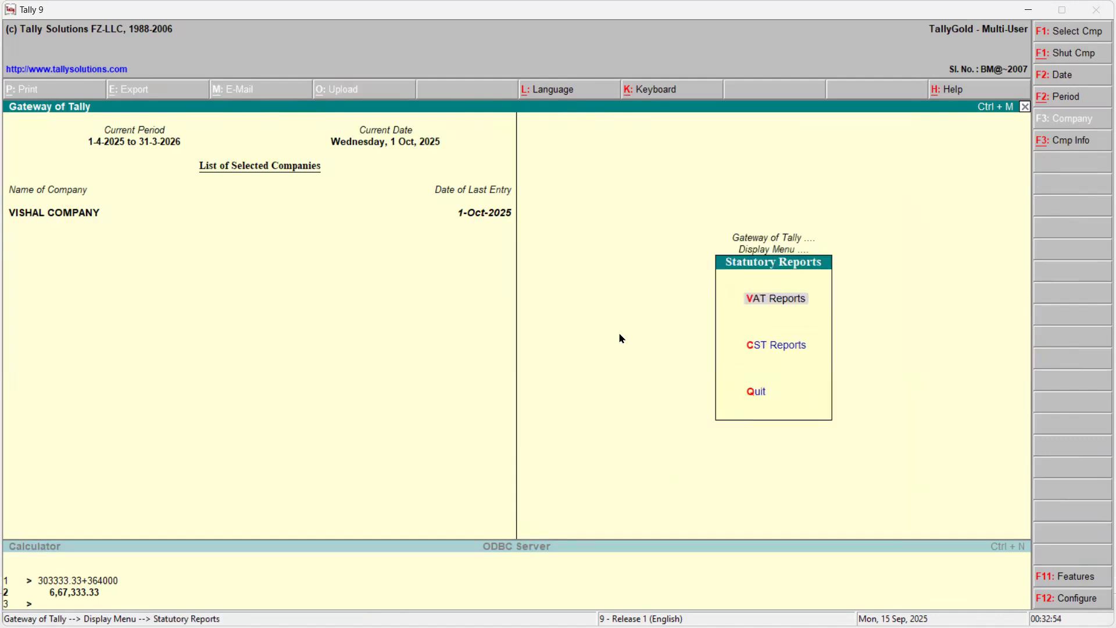
key("Return")
key("Return")
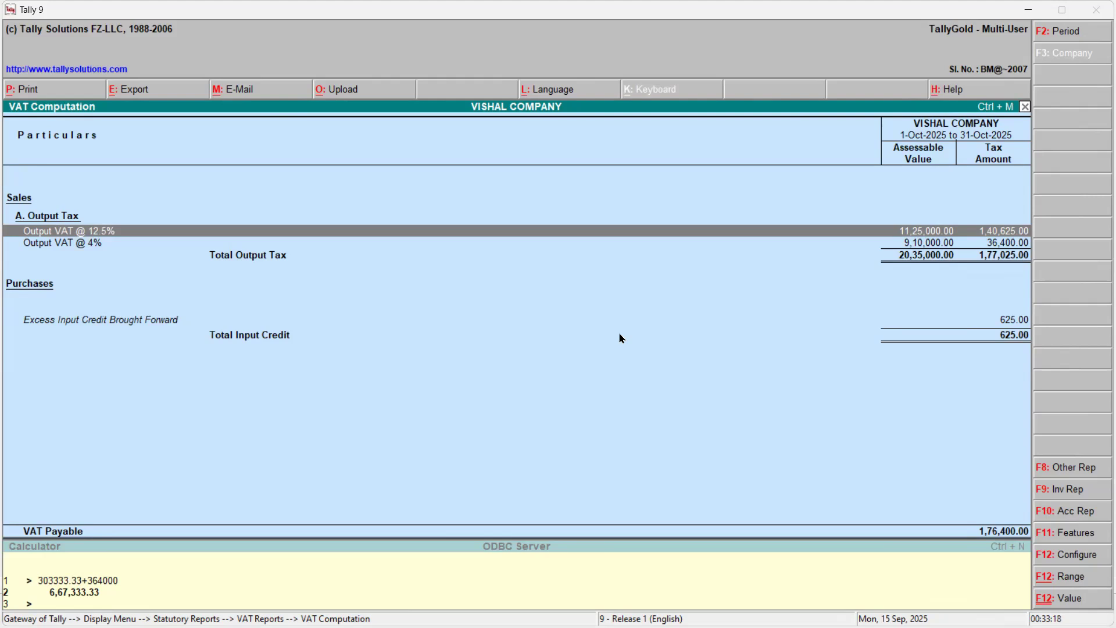
- Note the output VAT amounts 140625 and 36400 in the calculator and close the VAT reports
left_click(286, 601)
type("140625")
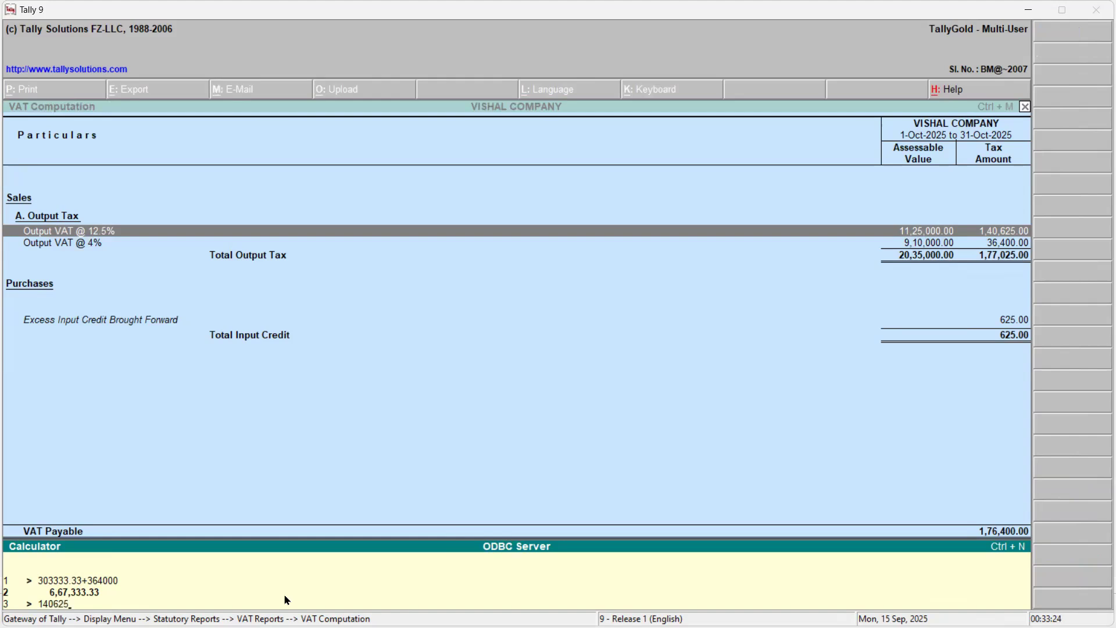
type("+")
key("BackSpace")
type("3400")
key("BackSpace")
key("BackSpace")
type("6400")
key("ctrl+m")
key("Escape")
key("Escape")
key("Escape")
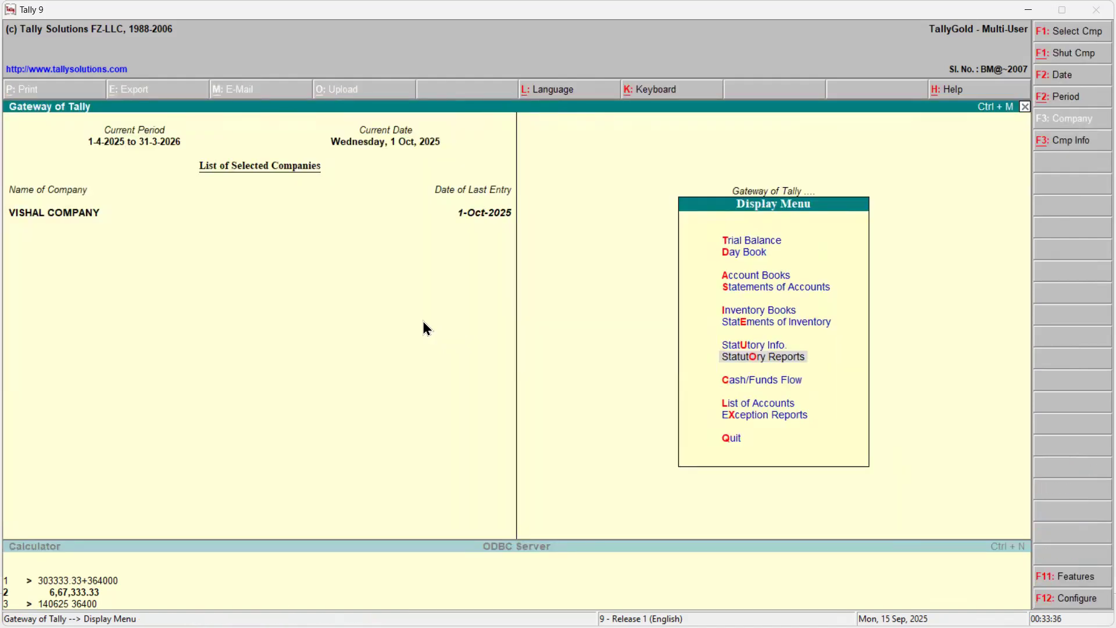
- Return to accounting voucher entry and start a new journal voucher
key("Escape")
key("v")
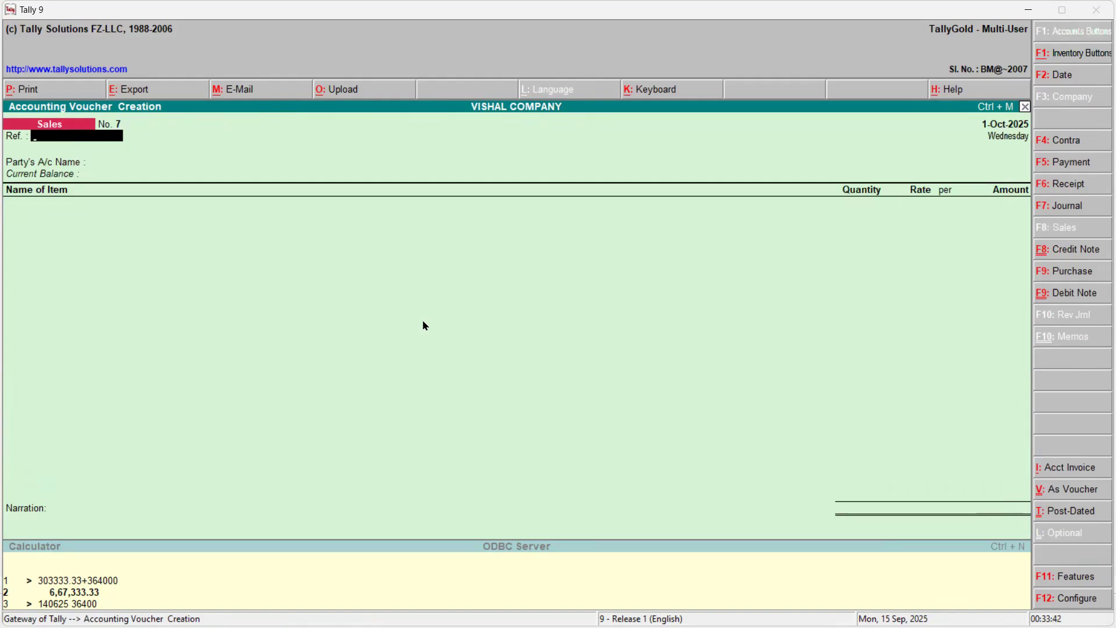
key("F7")
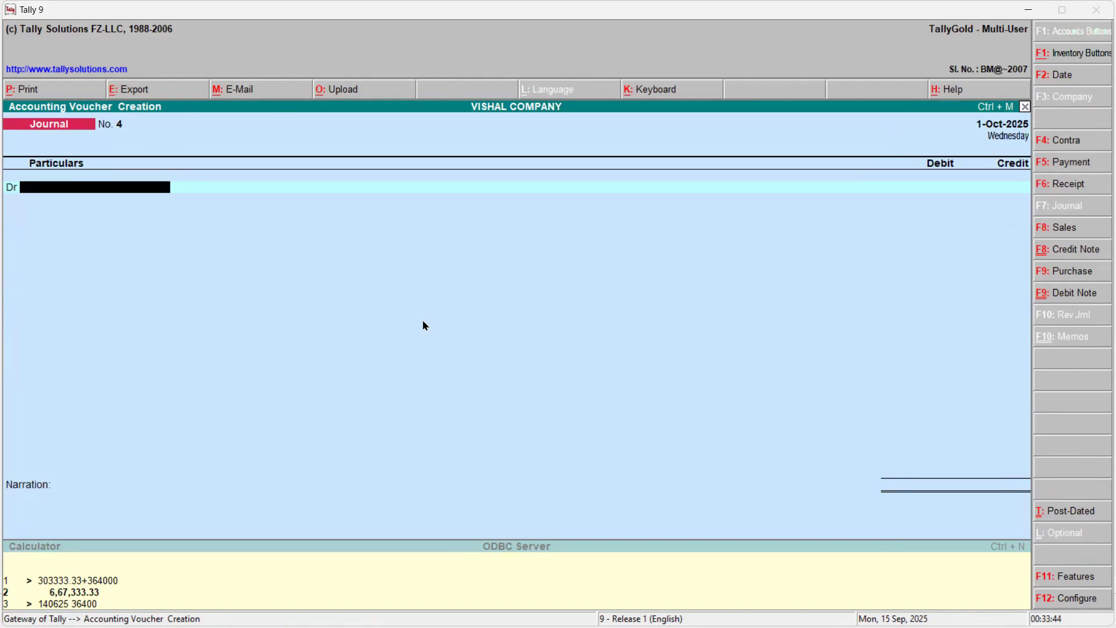
type("Out")
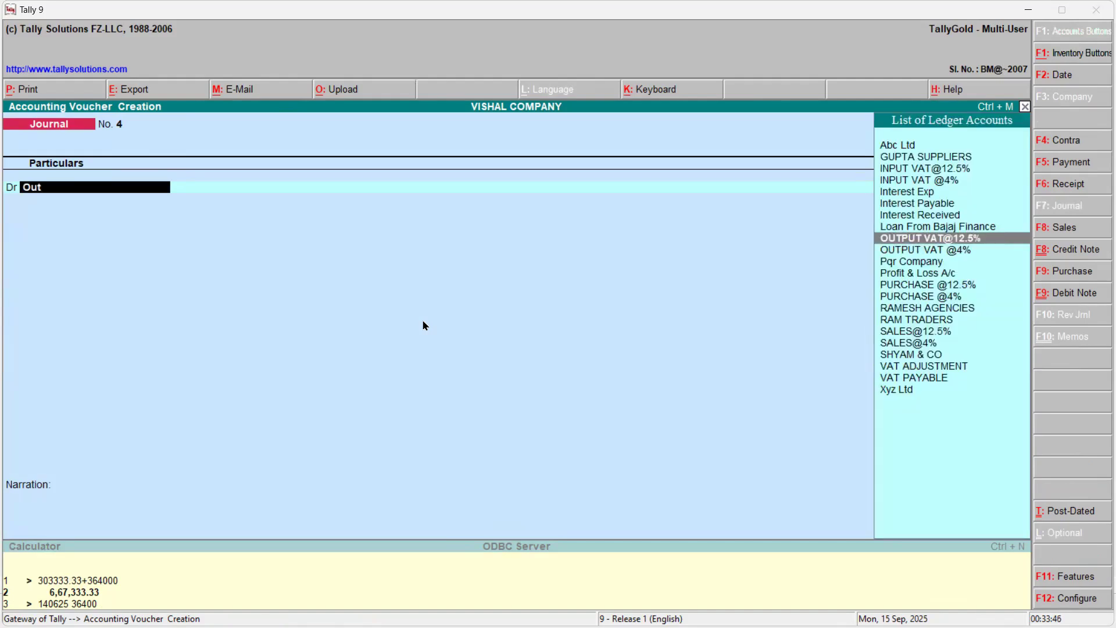
key("Return")
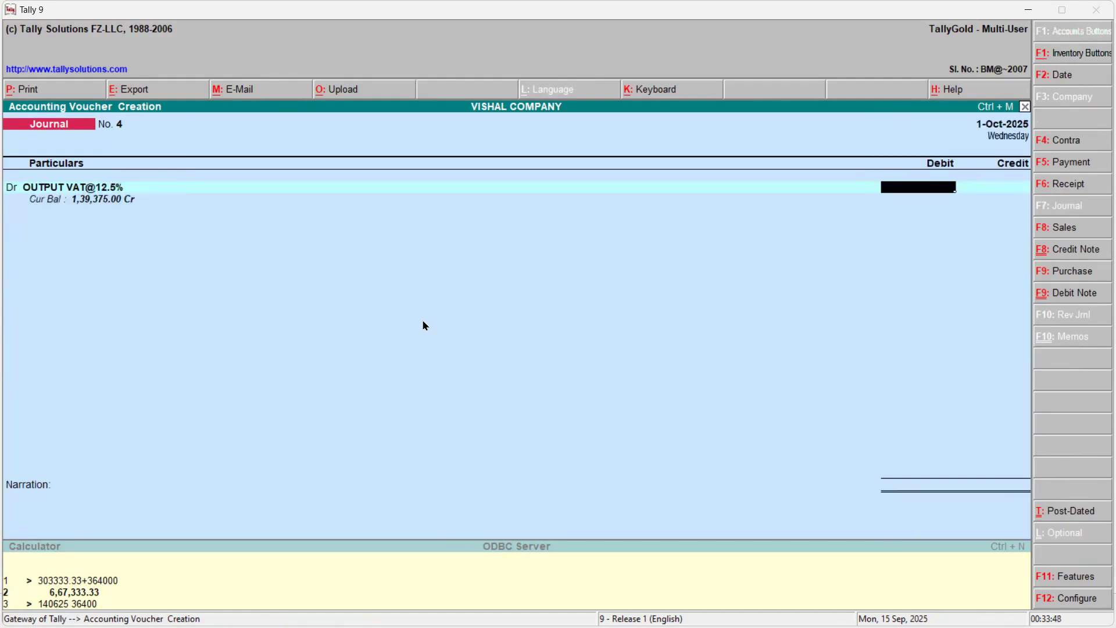
type("140625")
key("Return")
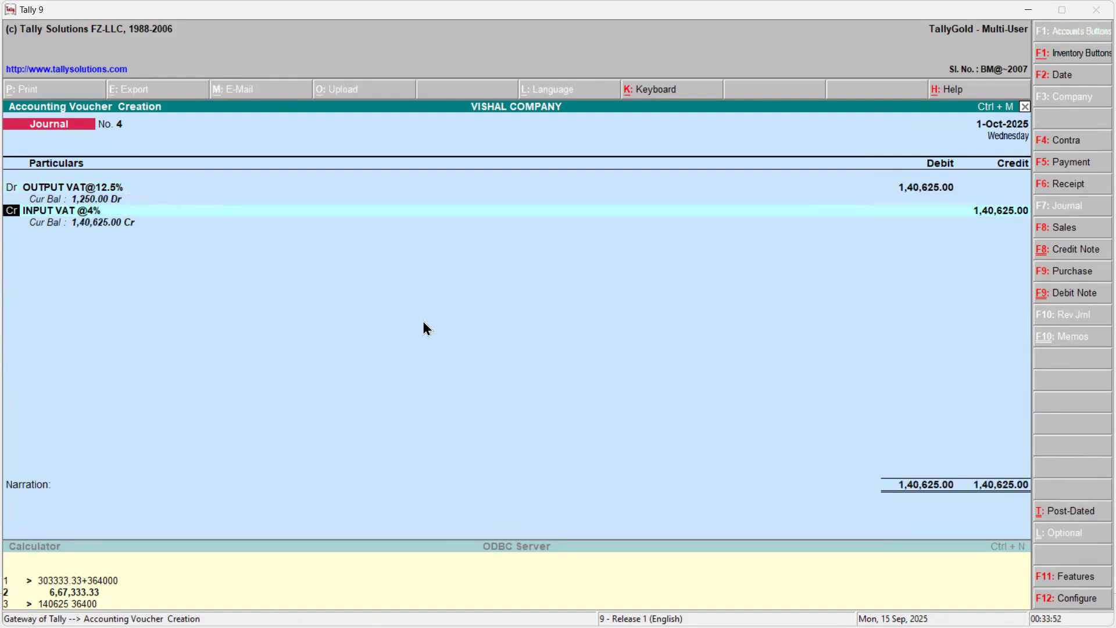
type("d")
key("Return")
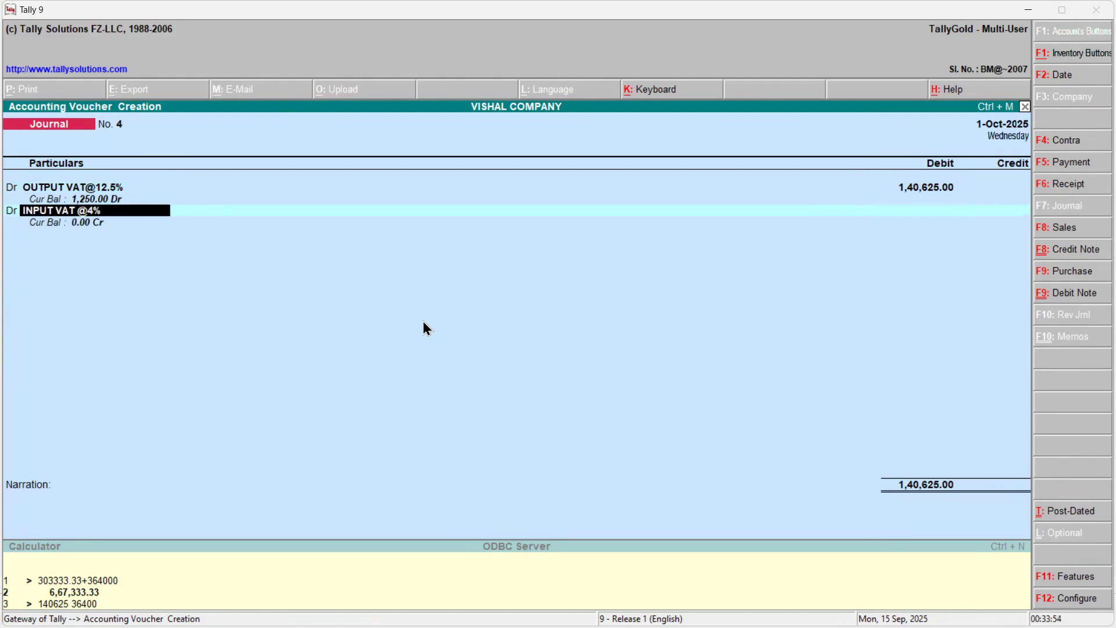
type("Out")
key("Down")
key("Return")
type("36400")
key("BackSpace")
key("BackSpace")
key("BackSpace")
key("BackSpace")
key("BackSpace")
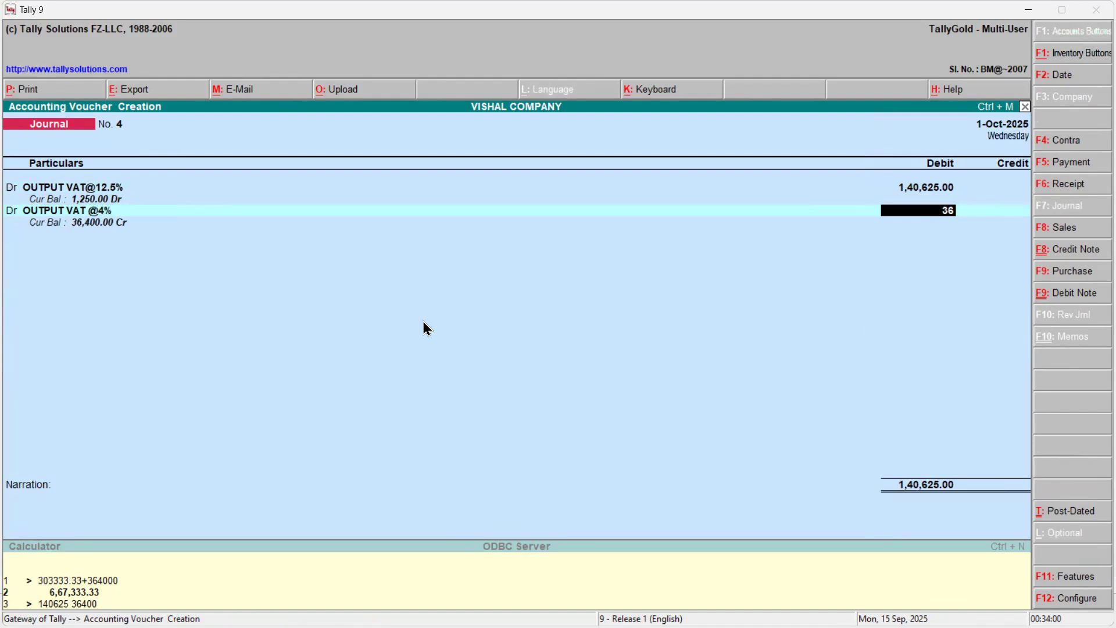
key("Escape")
key("y")
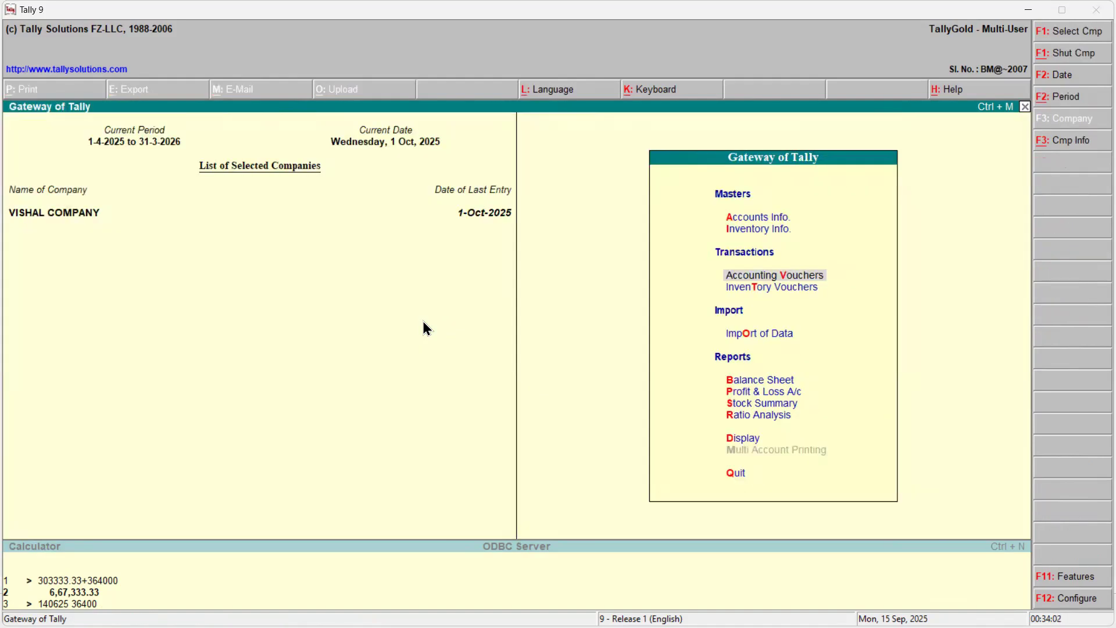
key("Return")
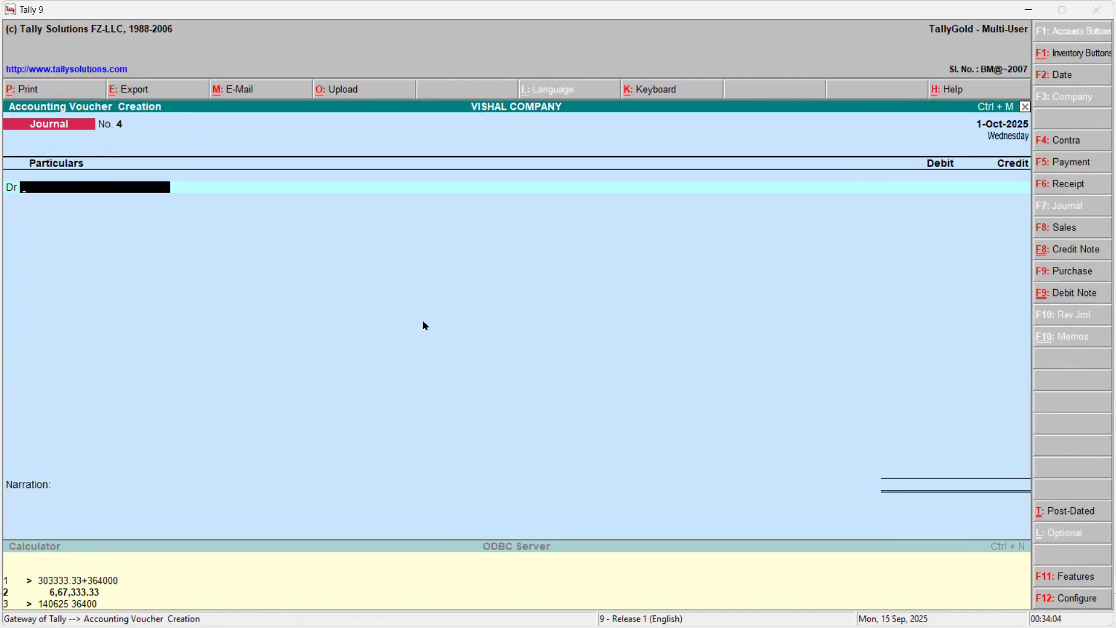
type("Out")
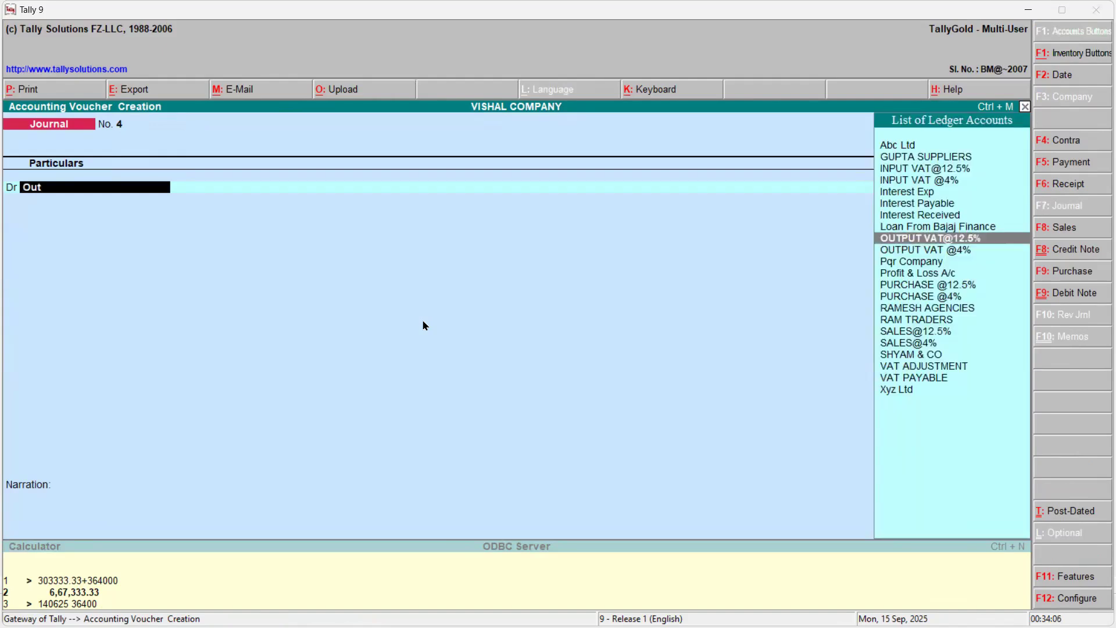
key("Return")
type("1")
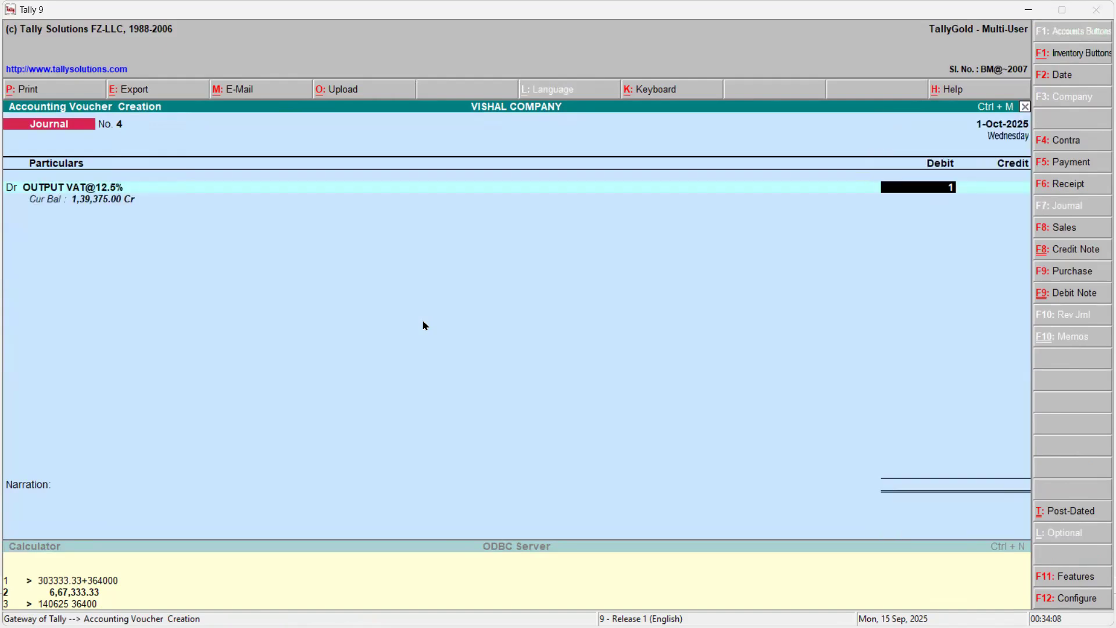
type(",39,375")
key("Return")
- Make the journal's second line a debit of 36,400 to OUTPUT VAT @4%
key("Return")
key("BackSpace")
key("d")
key("Return")
type("out")
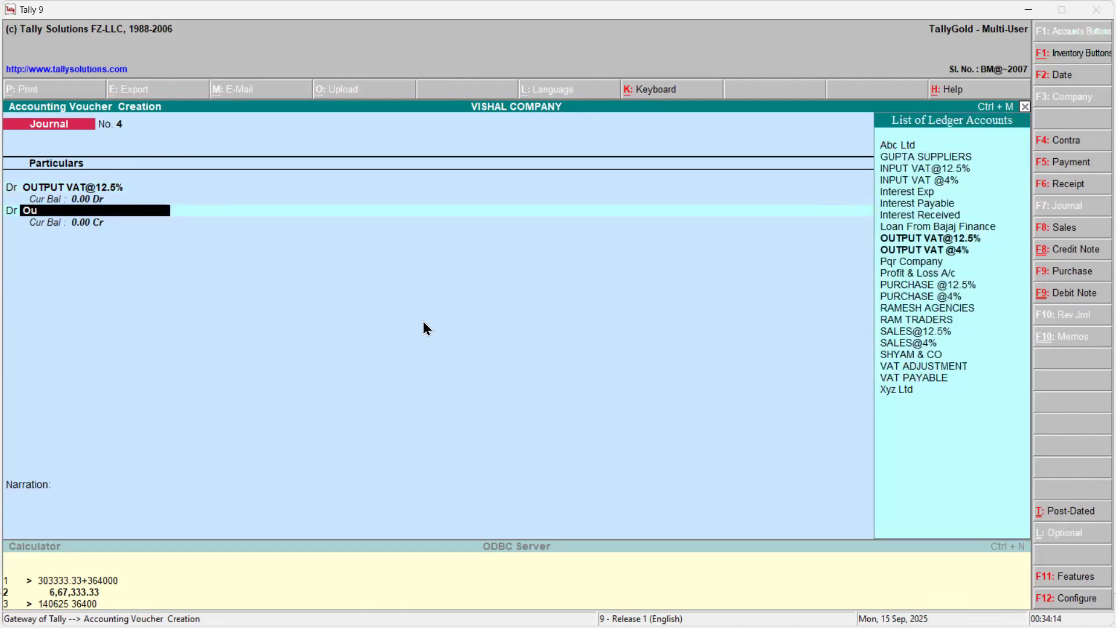
key("Down")
key("Return")
type("36400")
key("Return")
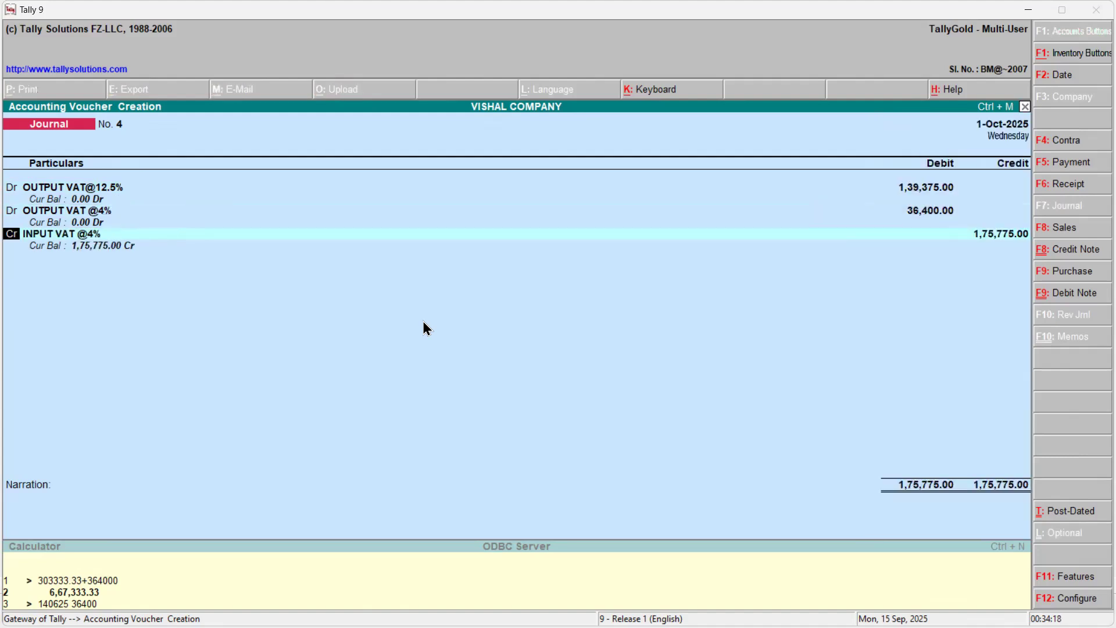
- Credit the VAT ADJUSTMENT ledger with the balancing amount of 1,75,775
key("Return")
type("Vat")
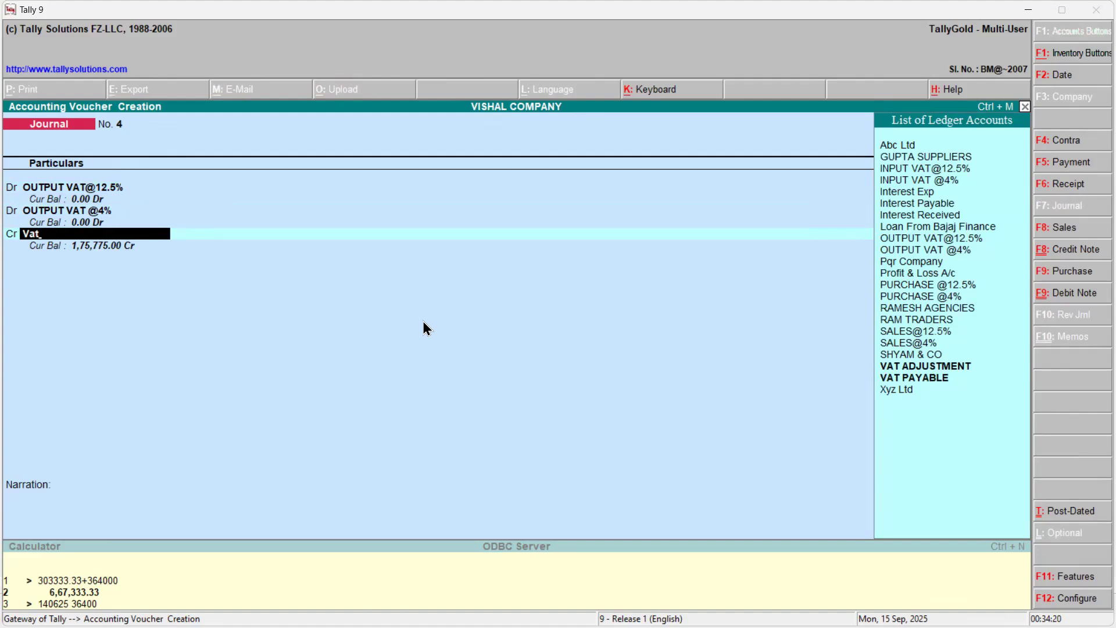
key("Return")
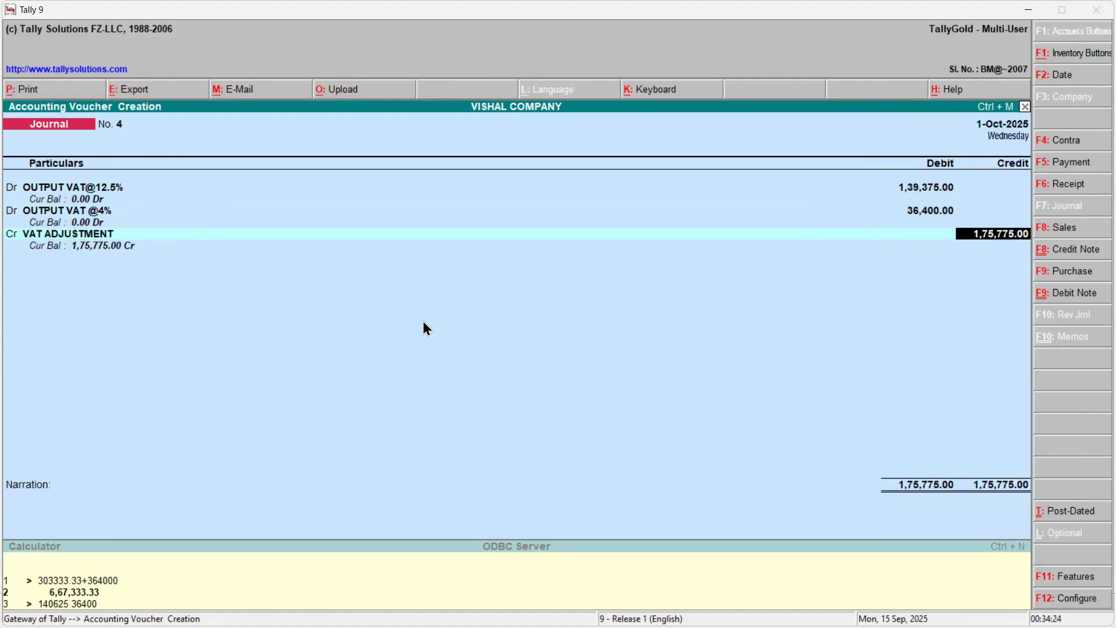
- Date the journal voucher 31-Mar-2026 and save it without a narration
key("F2")
type("31")
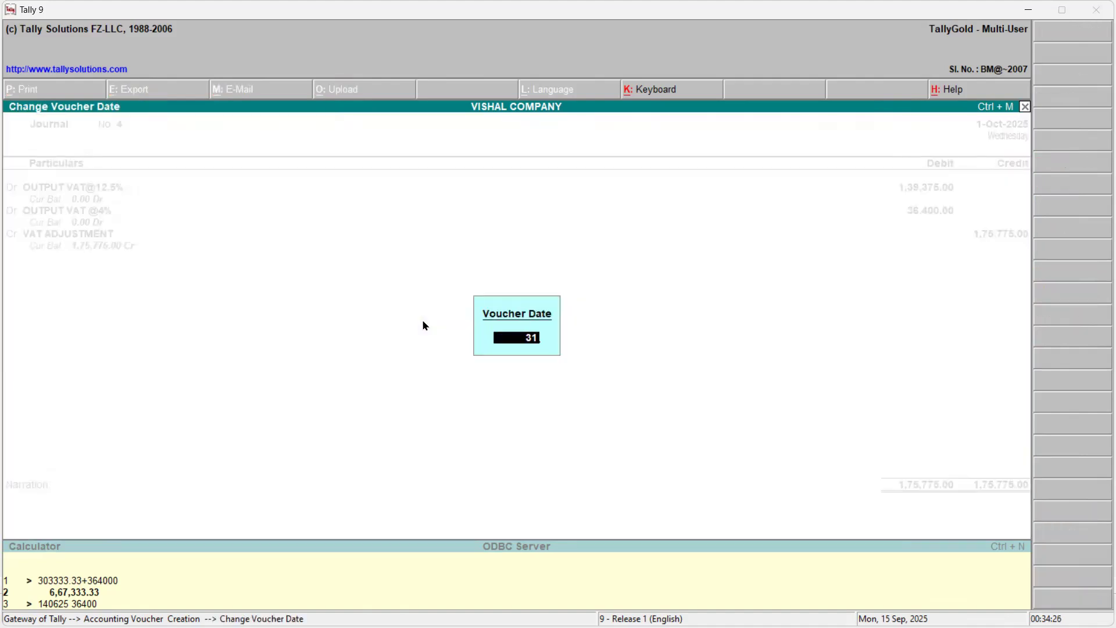
type("-3")
key("Return")
key("Return")
key("Return")
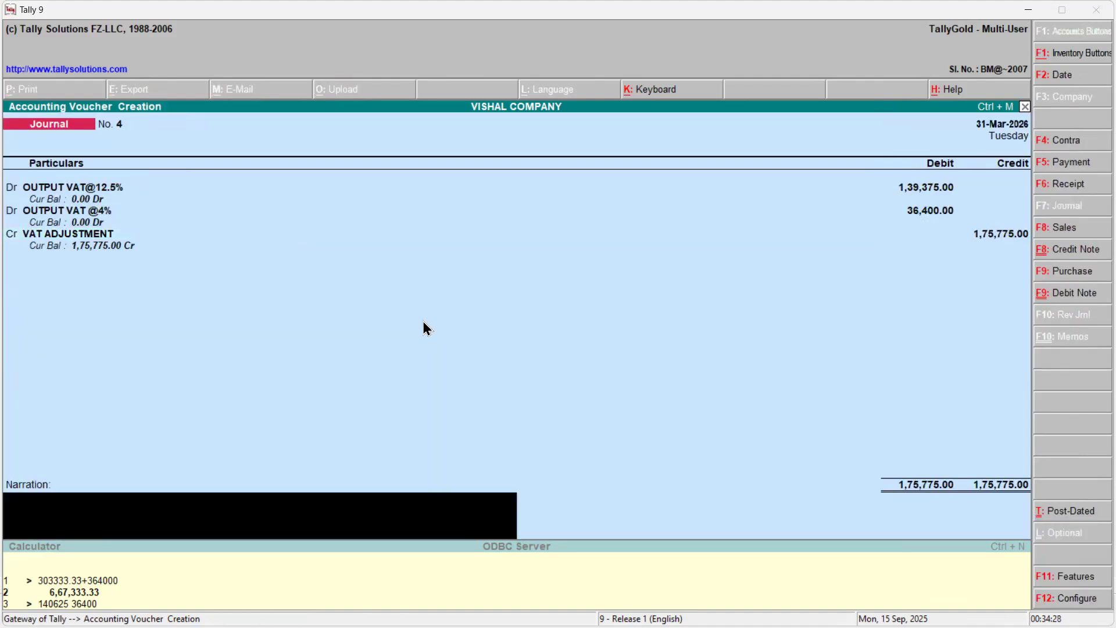
key("Return")
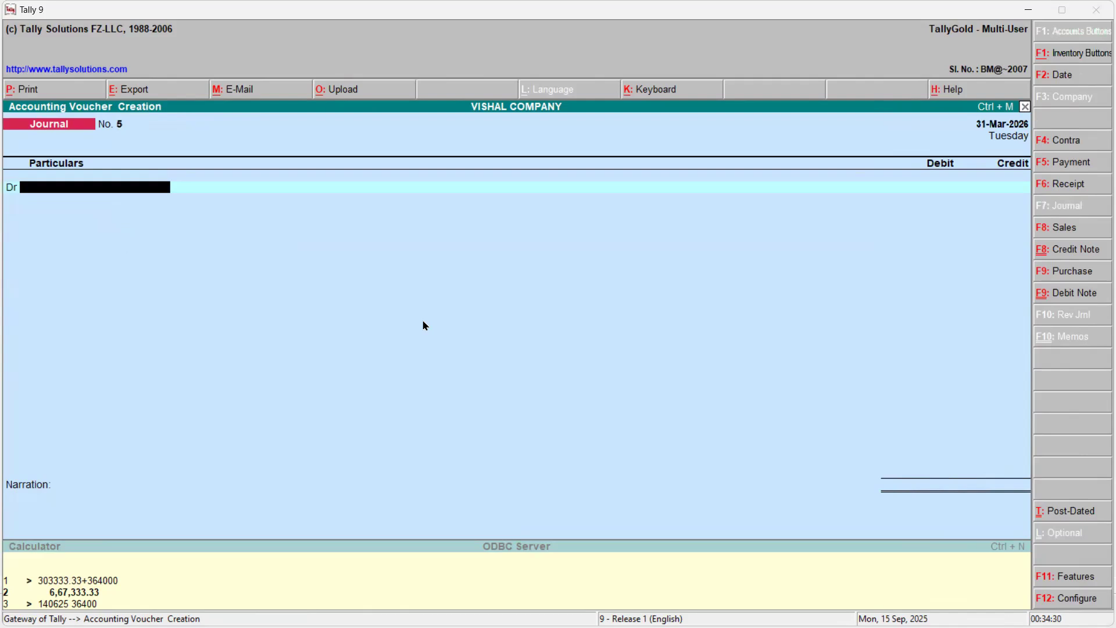
key("Escape")
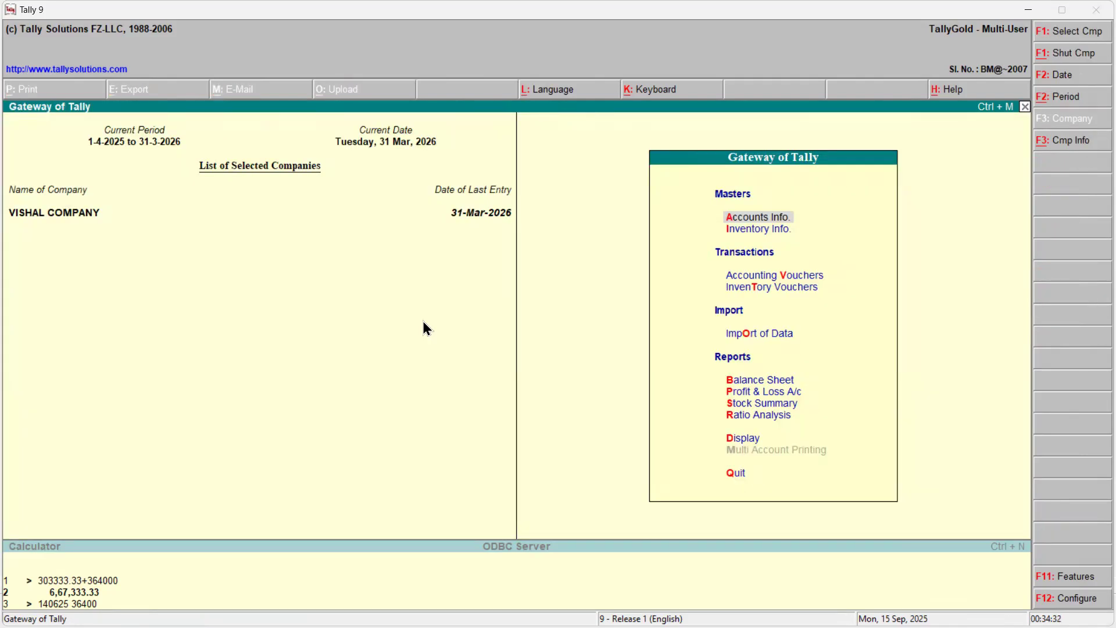
- Reopen accounting voucher entry and start a new purchase voucher
key("Down")
key("Down")
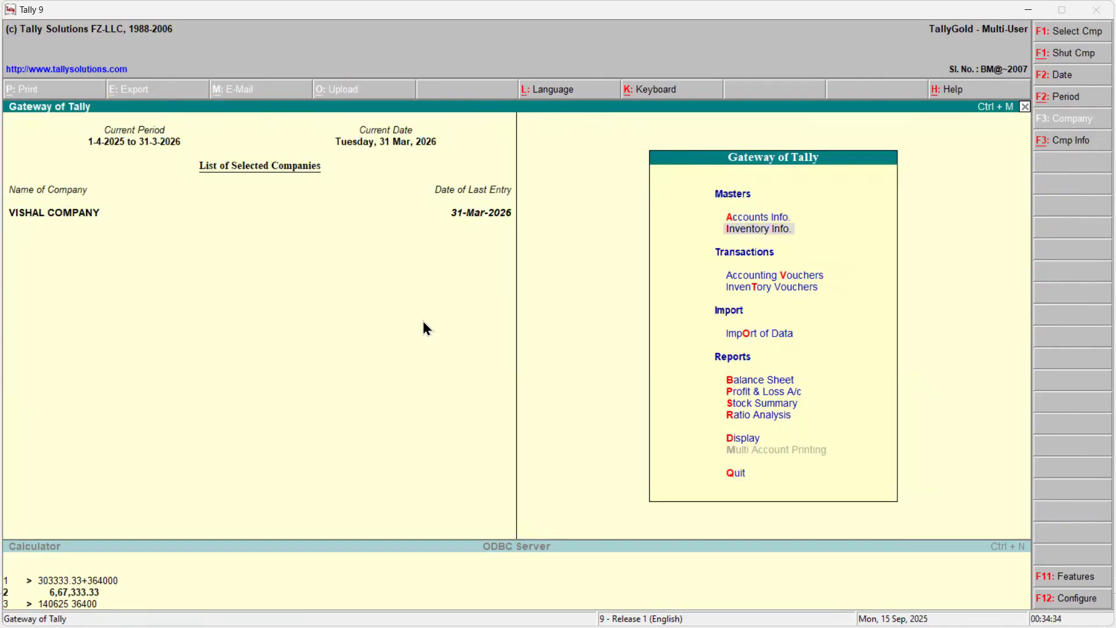
key("Return")
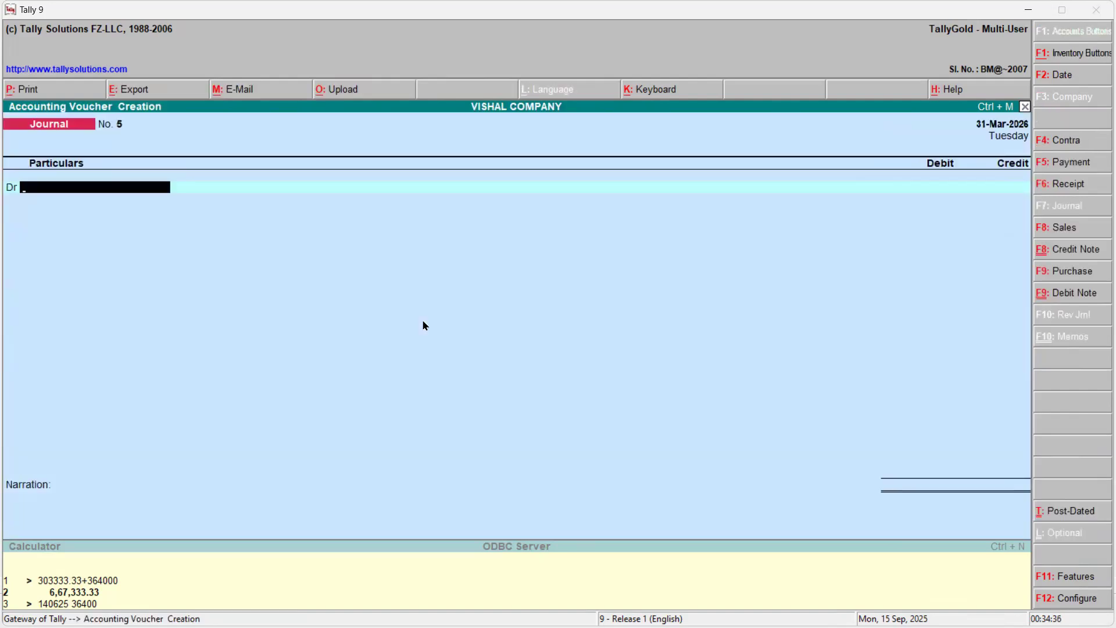
key("F9")
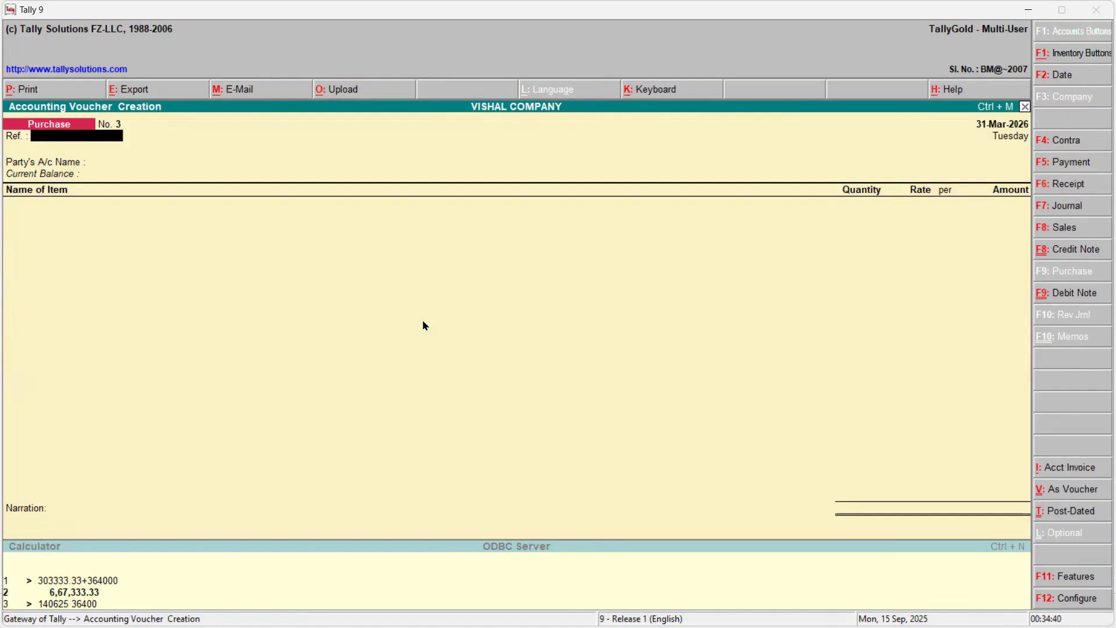
- Choose Pqr Company as the party of the purchase voucher, leaving the reference blank and keeping the default supplier details
key("Return")
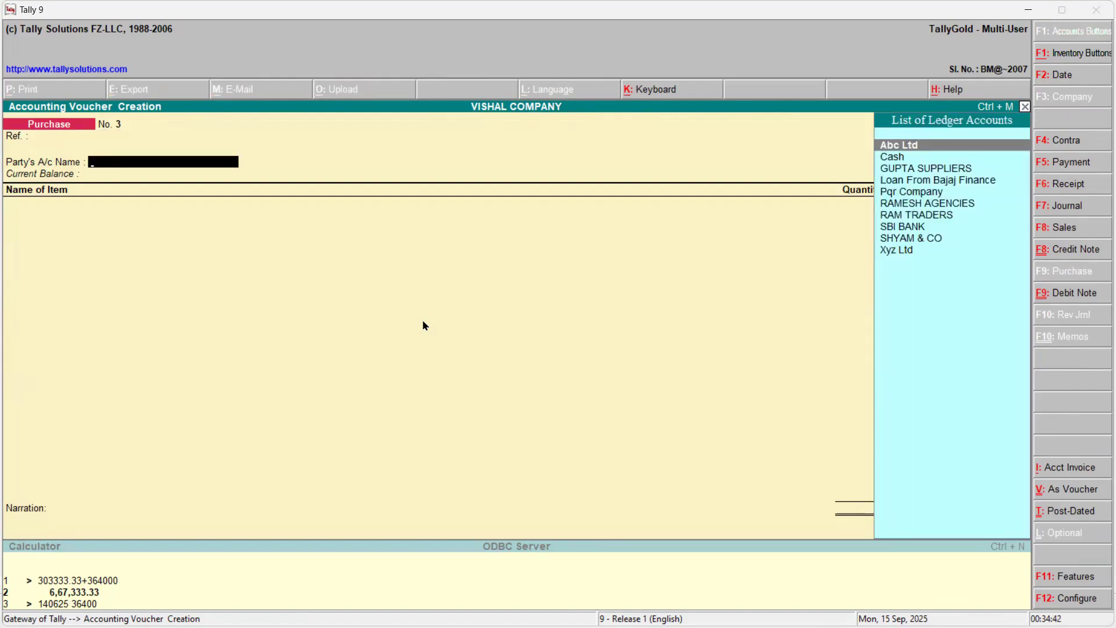
key("Down")
key("Down")
key("Down")
key("Down")
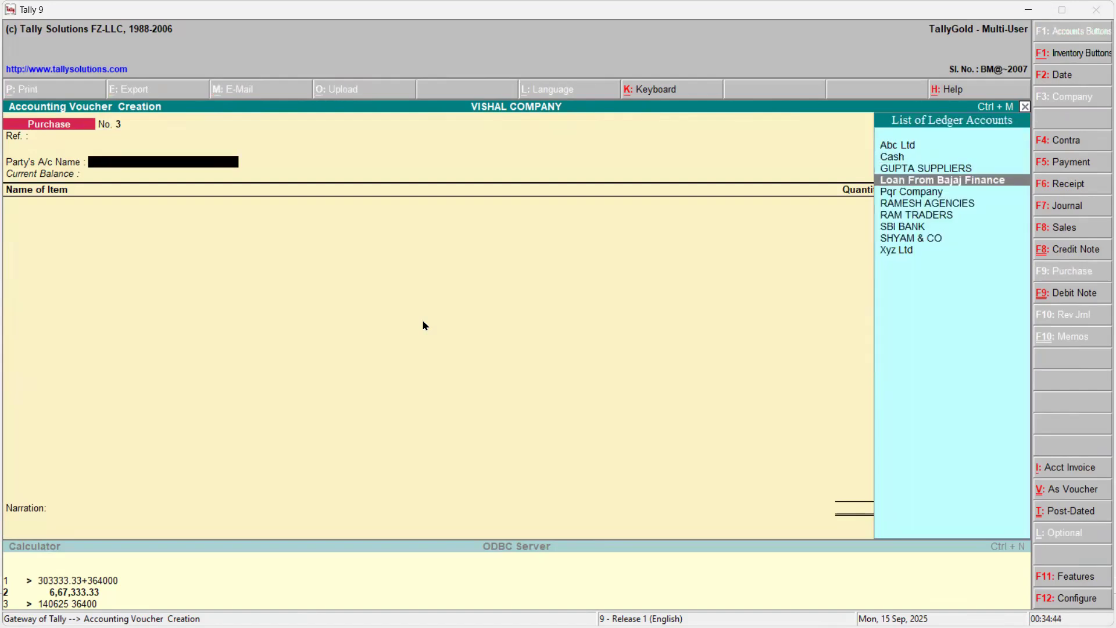
key("Return")
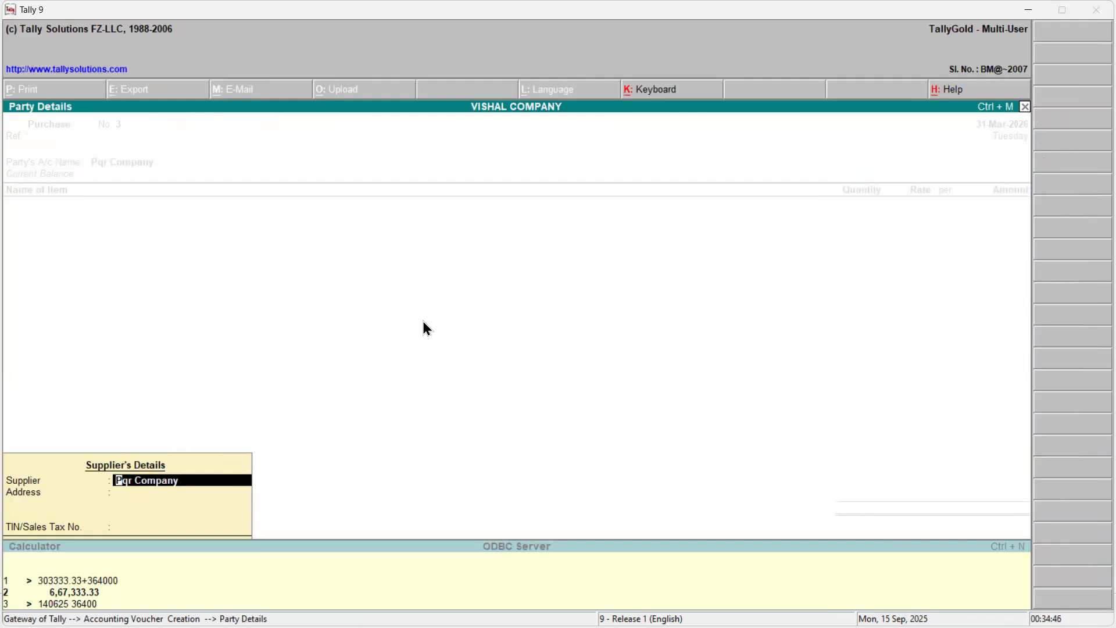
key("Return")
key("Return")
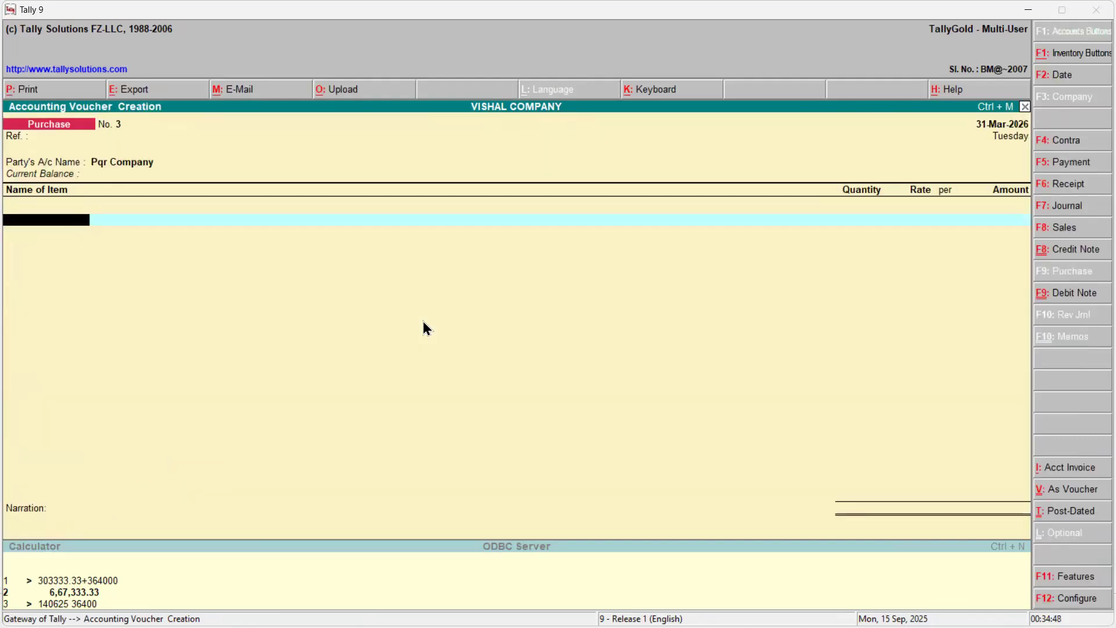
- Add 100 NOS of RICE at a rate of 200.00 and allocate it to PURCHASE @4%
type("Ric")
key("Return")
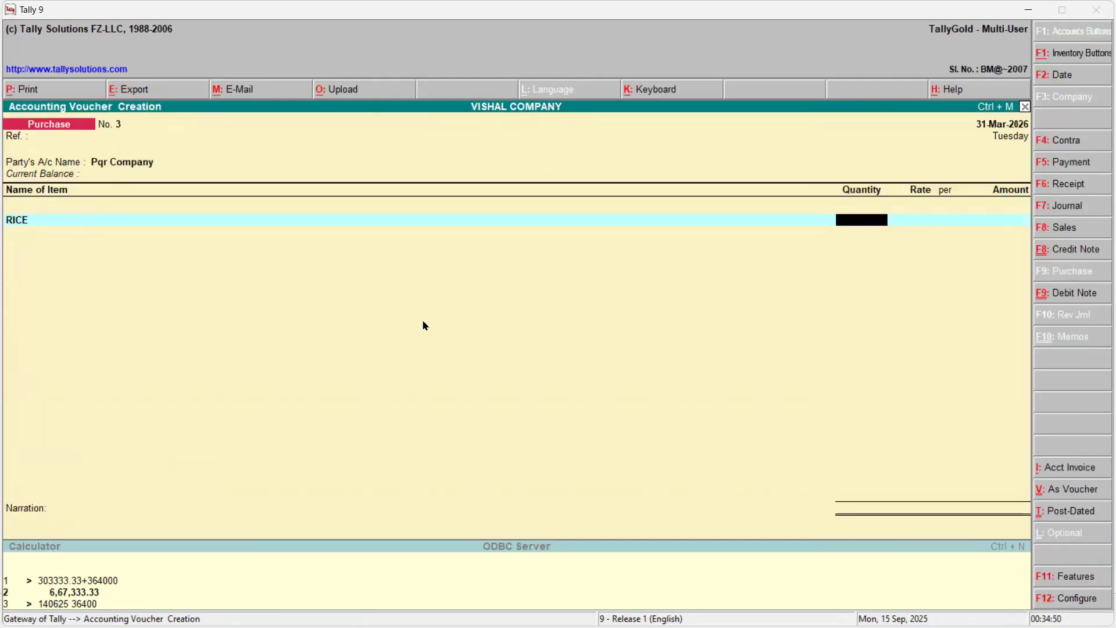
type("100")
key("Return")
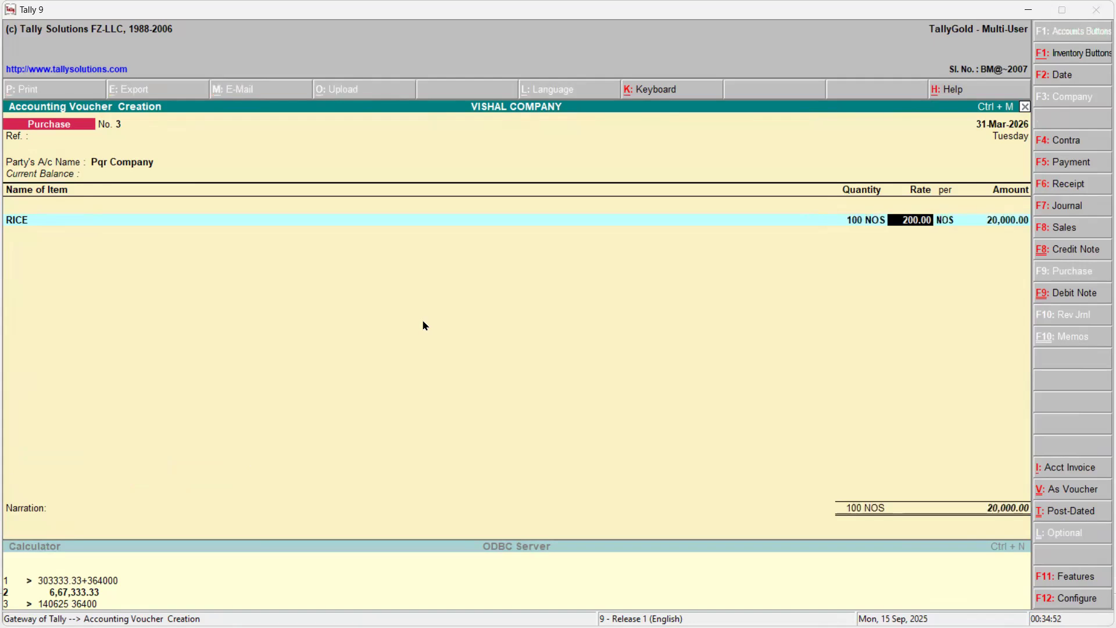
key("Return")
key("Return")
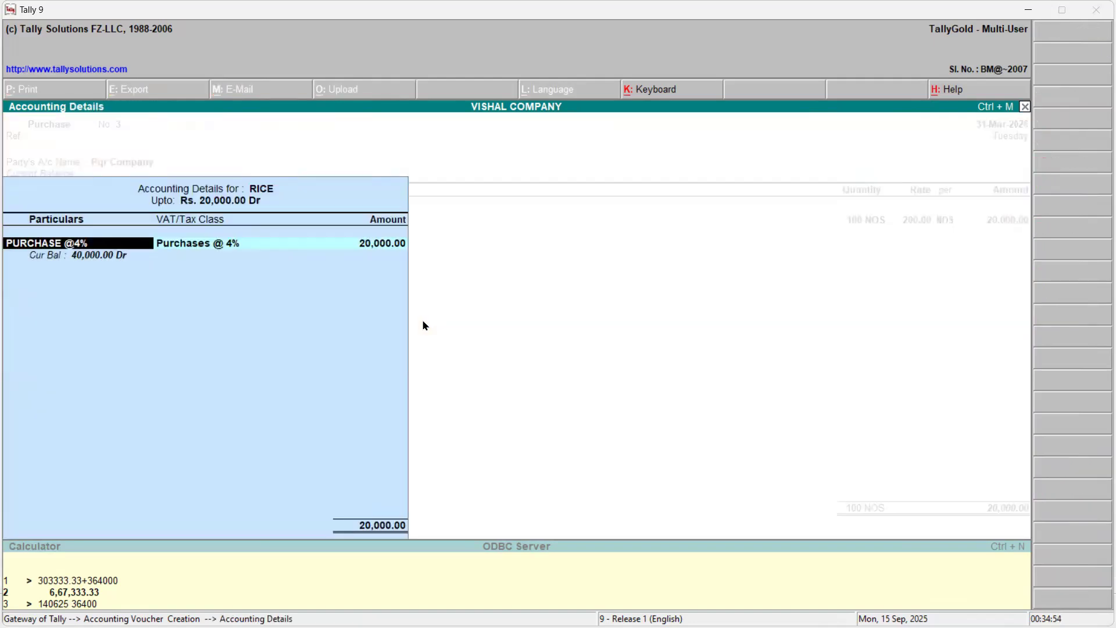
key("Return")
key("Return")
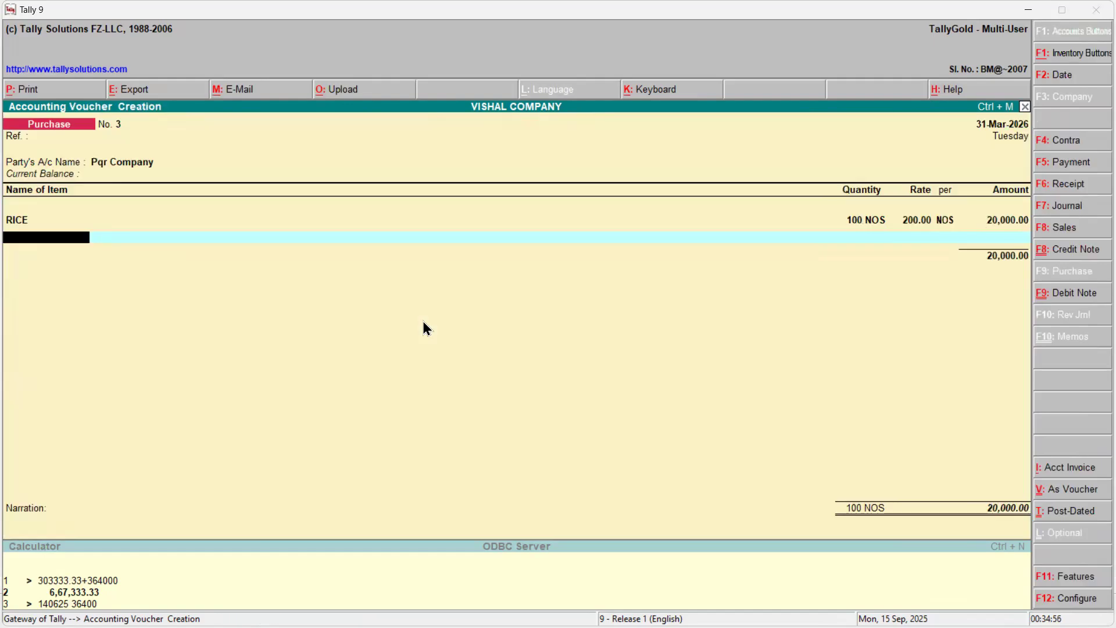
type("El")
key("Return")
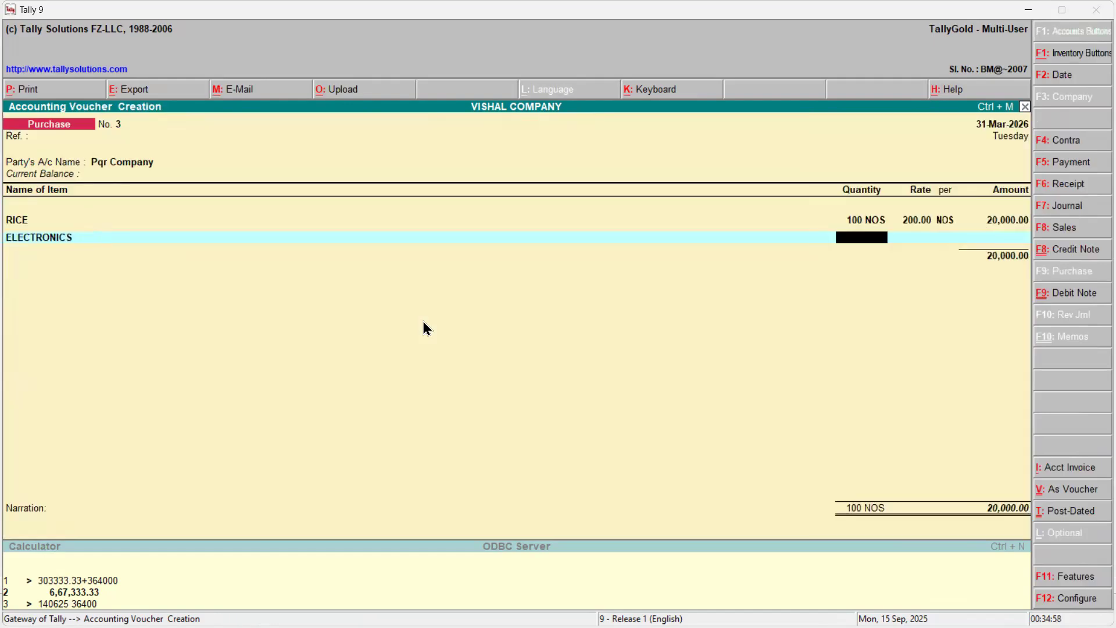
type("100")
key("Return")
type("300")
key("Return")
key("Return")
key("Return")
key("Return")
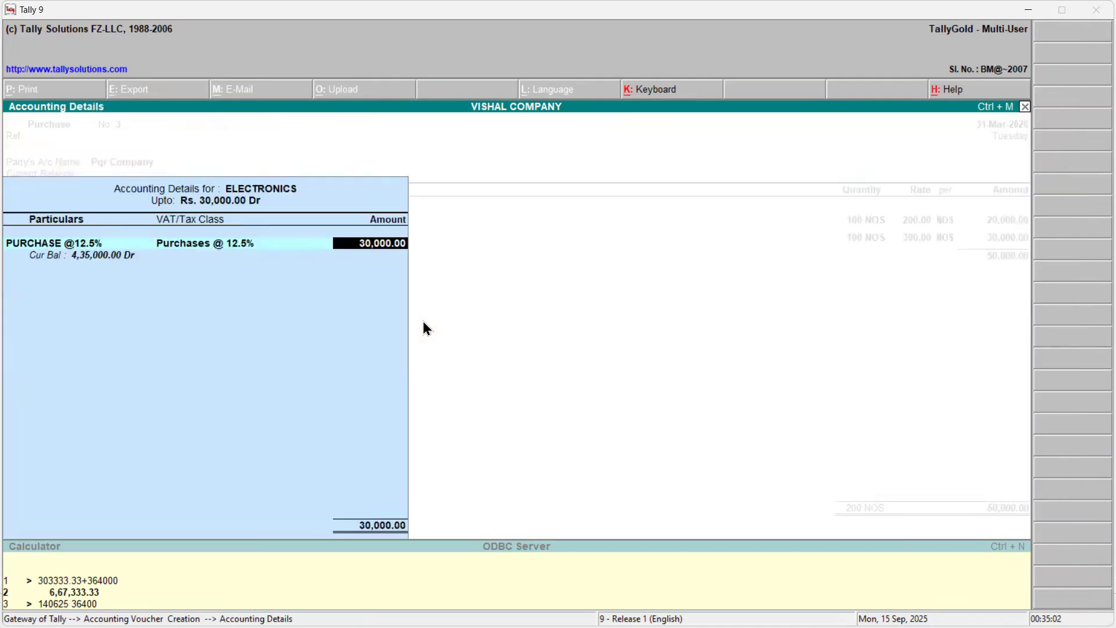
key("Return")
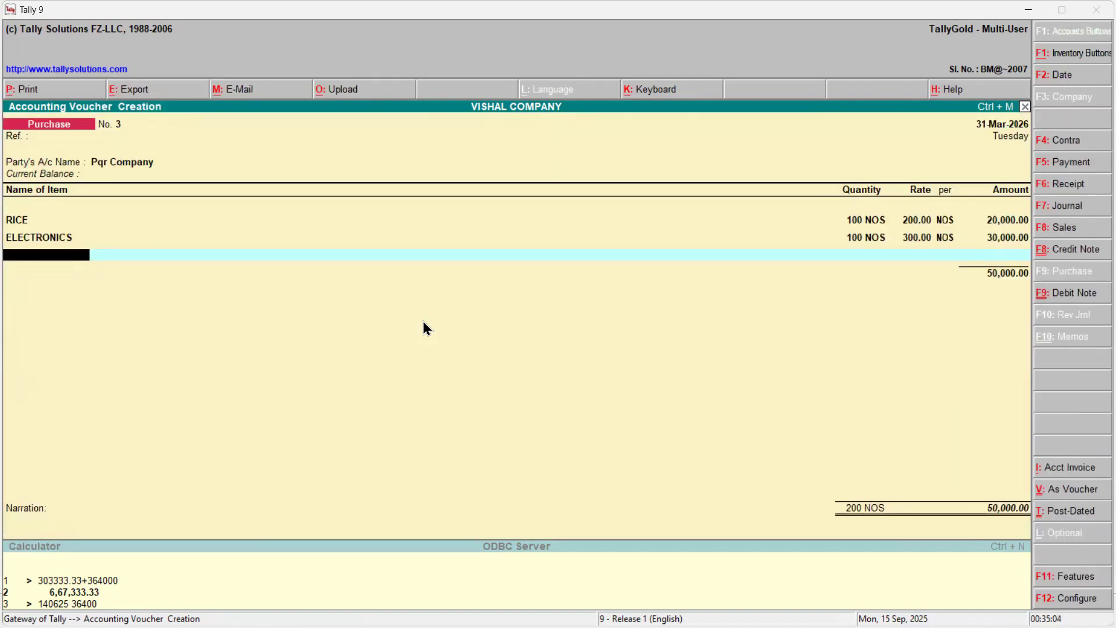
key("y")
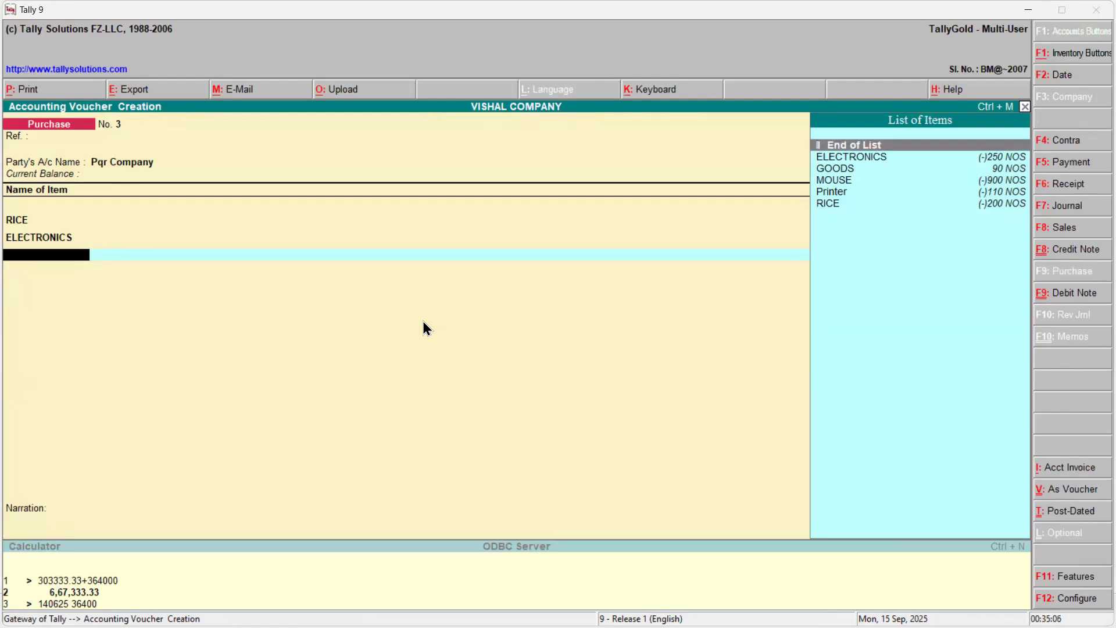
key("BackSpace")
key("BackSpace")
key("BackSpace")
key("BackSpace")
key("BackSpace")
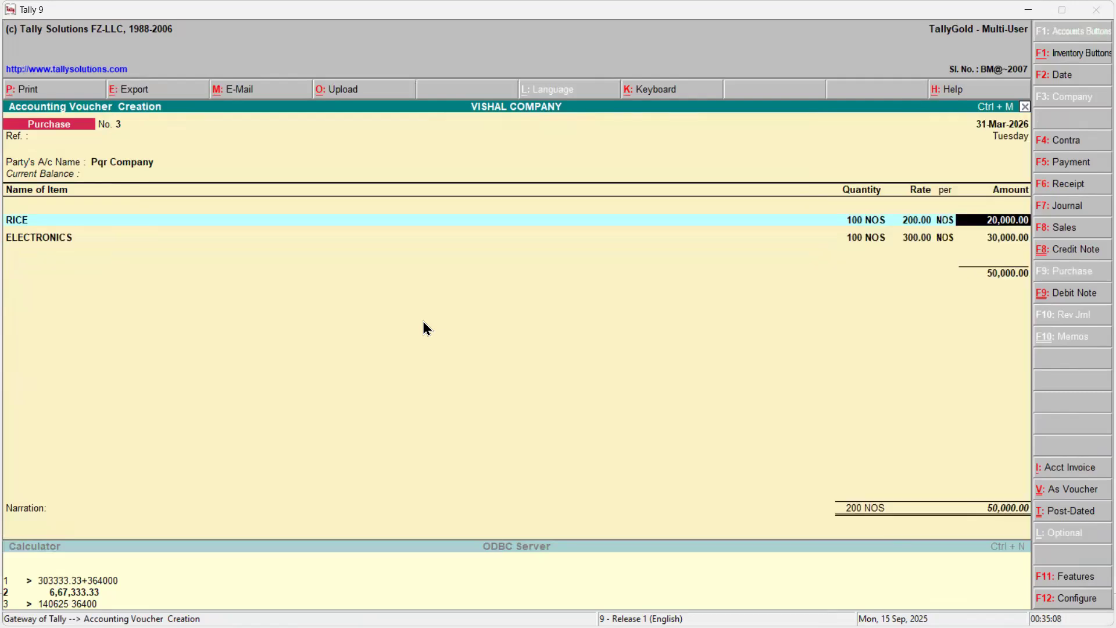
key("Return")
type("P")
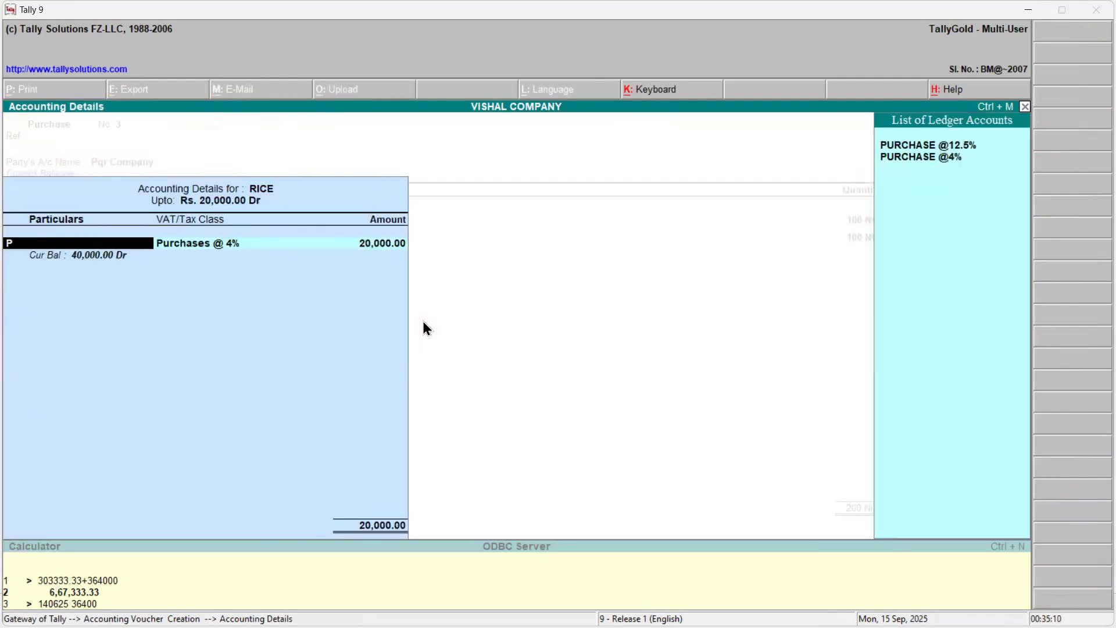
key("Return")
key("Return")
key("Return")
key("Return")
key("Return")
key("Return")
key("Return")
key("Return")
key("Return")
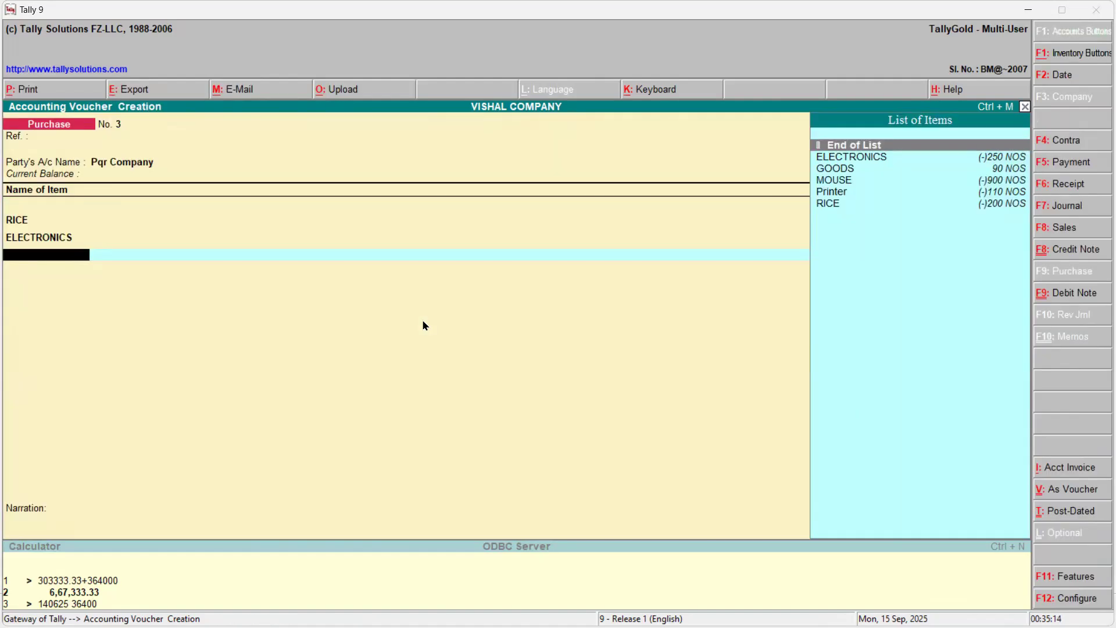
- Add 2,000 NOS of MOUSE at a rate of 400.00 and allocate it to PURCHASE @4%
key("Down")
key("Down")
key("Down")
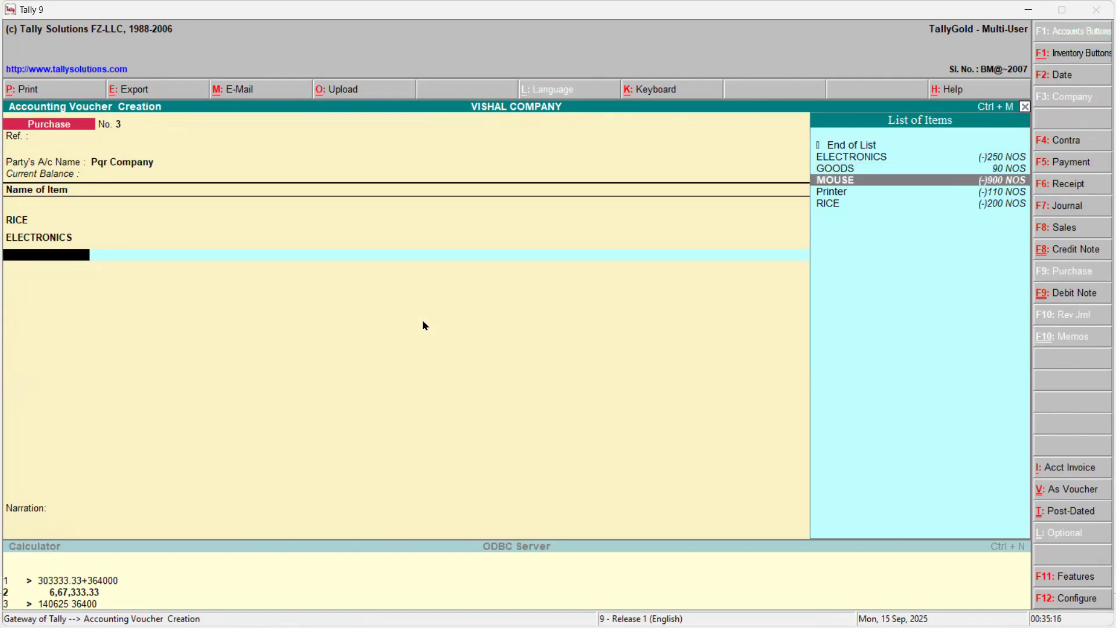
key("Return")
type("2000")
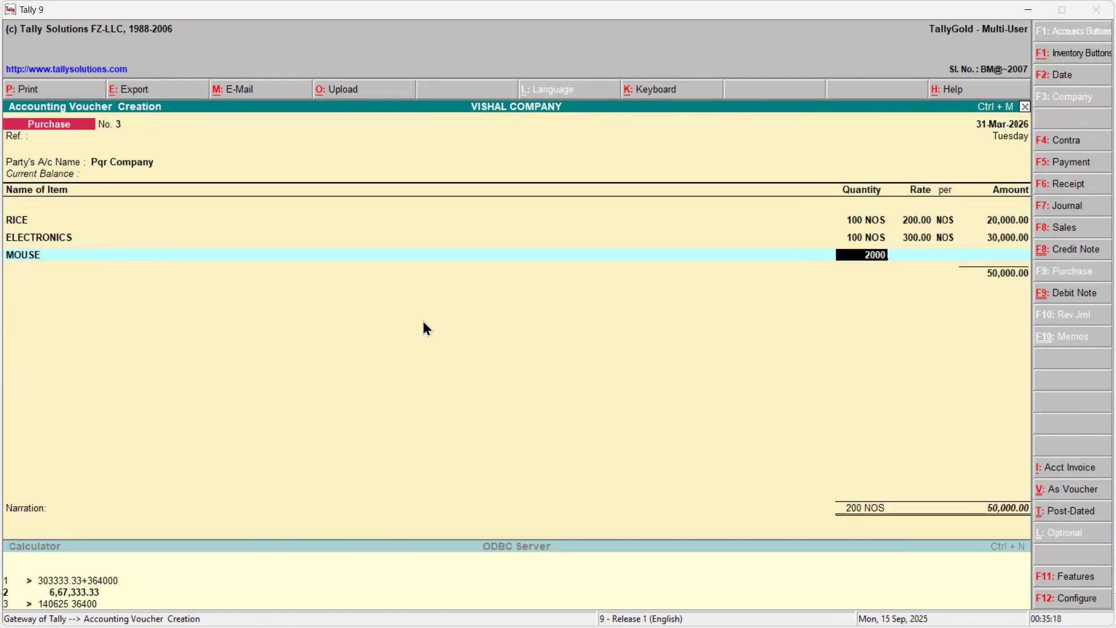
key("Return")
key("Return")
key("Return")
key("Return")
key("Return")
key("Return")
key("Return")
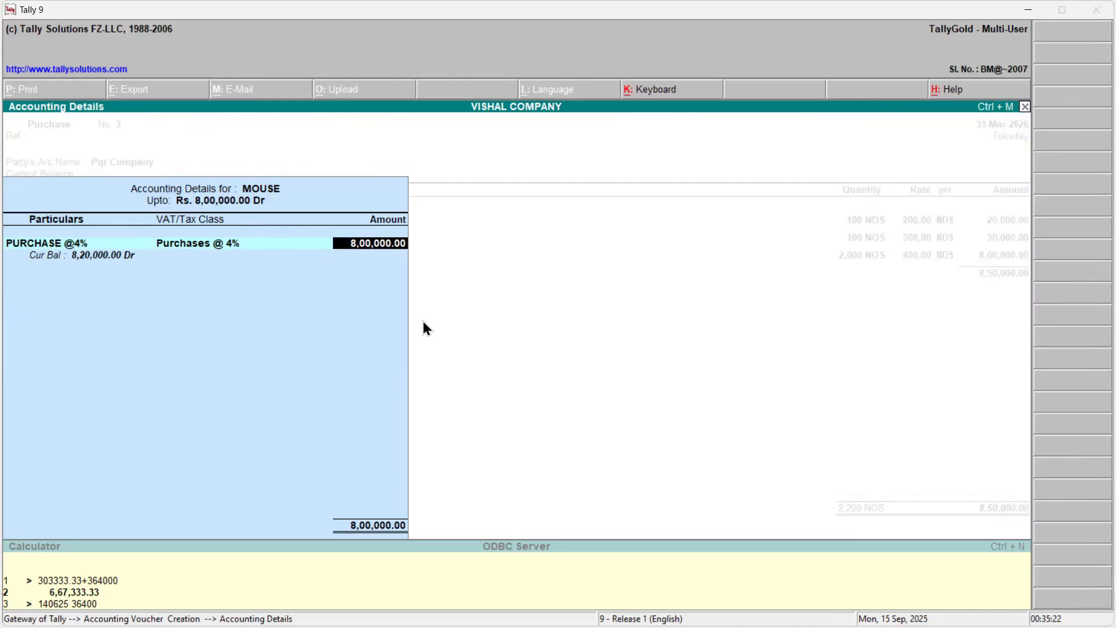
key("Return")
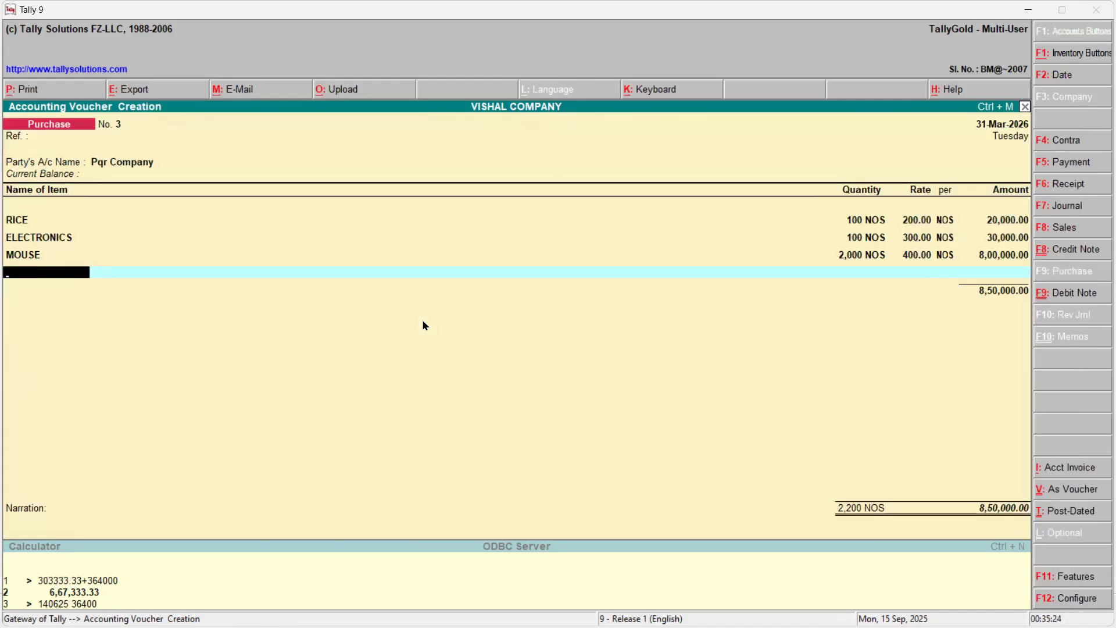
- Add 10 NOS of Printer at a rate of 10,000.00 as the fourth item
type("P")
key("Return")
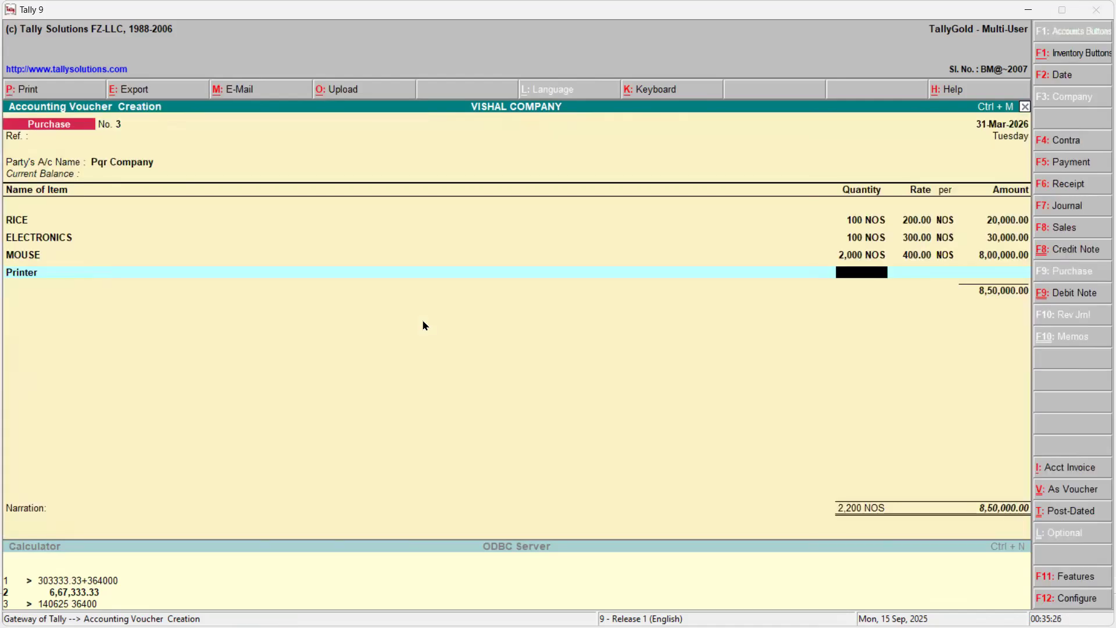
type("2")
key("BackSpace")
type("10")
key("Return")
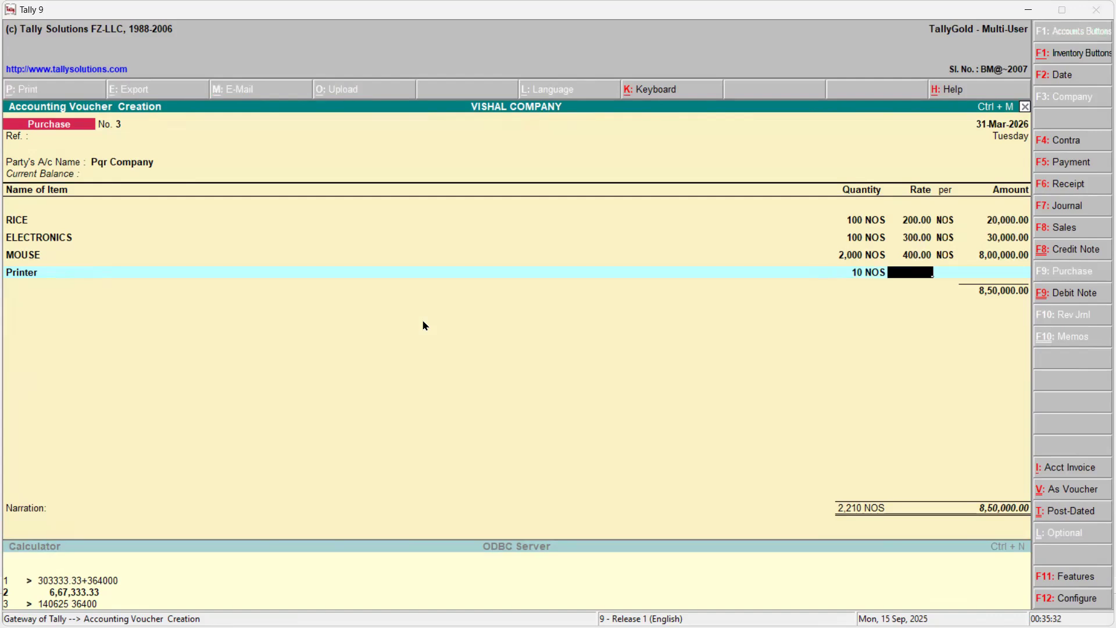
type("8000")
key("Return")
key("BackSpace")
type("10000")
key("Return")
key("Return")
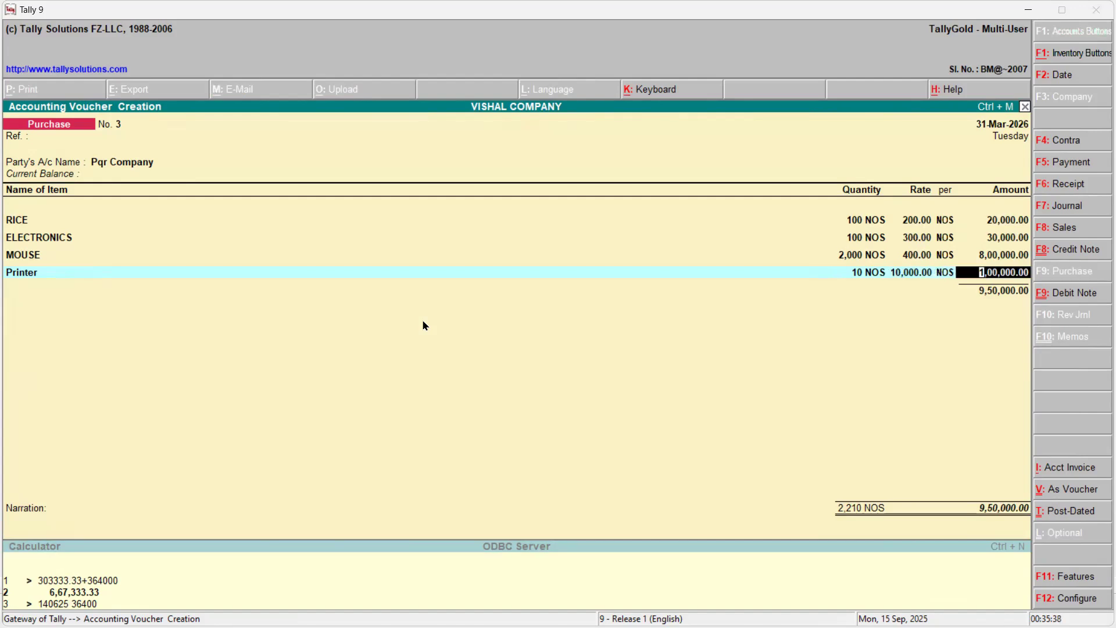
- Allocate the Printer amount to the PURCHASE @4% ledger and end the item list
key("Return")
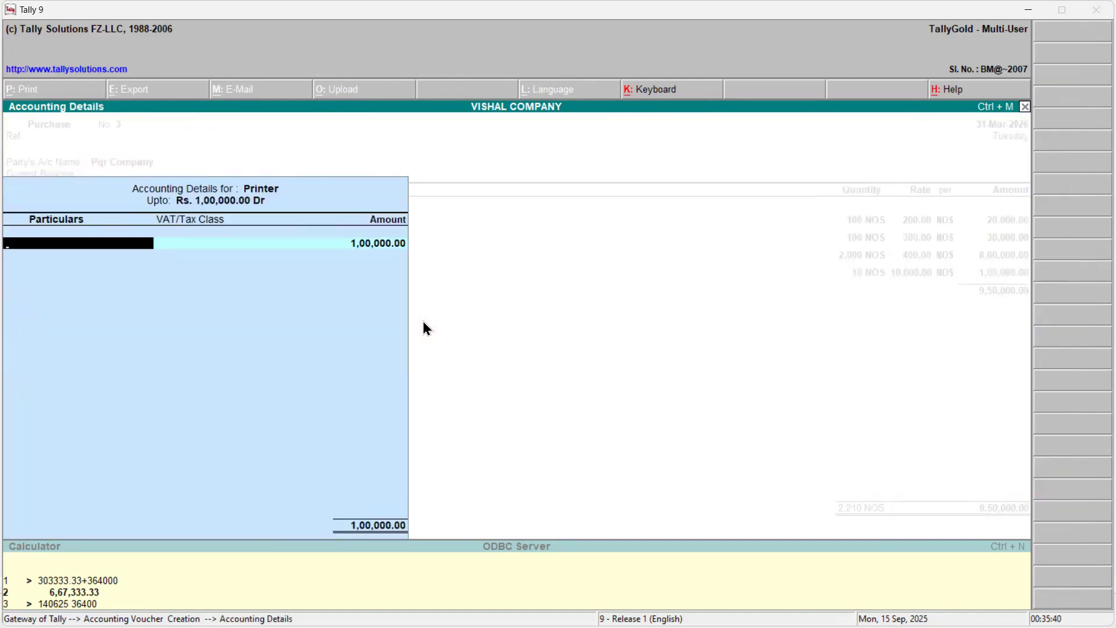
key("Return")
key("Down")
key("Down")
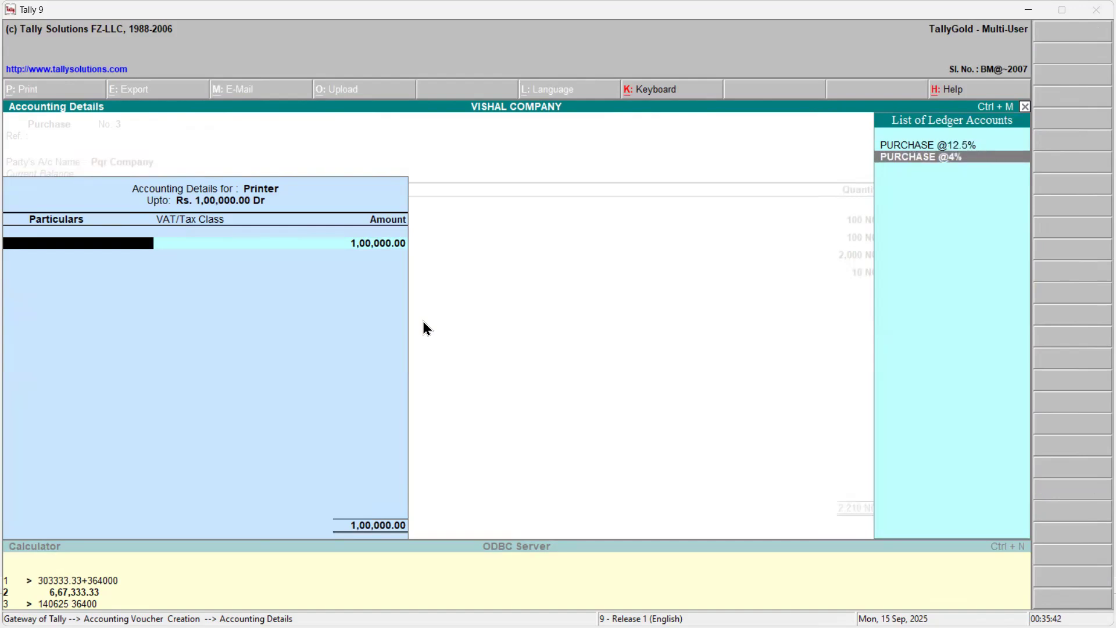
key("Return")
key("Return")
type("In")
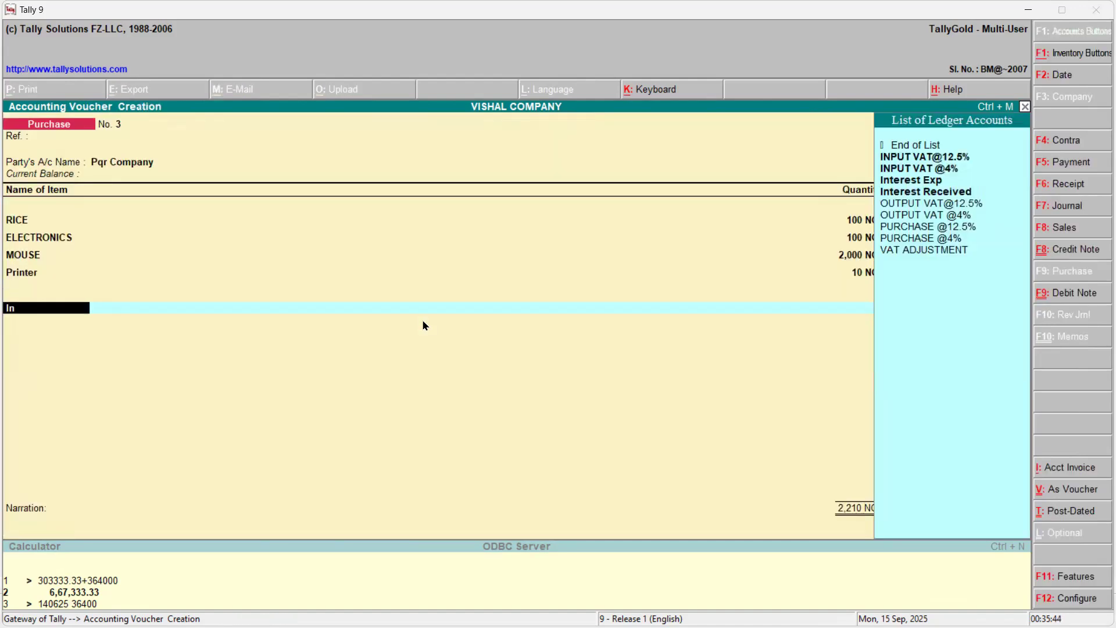
type("p")
key("Return")
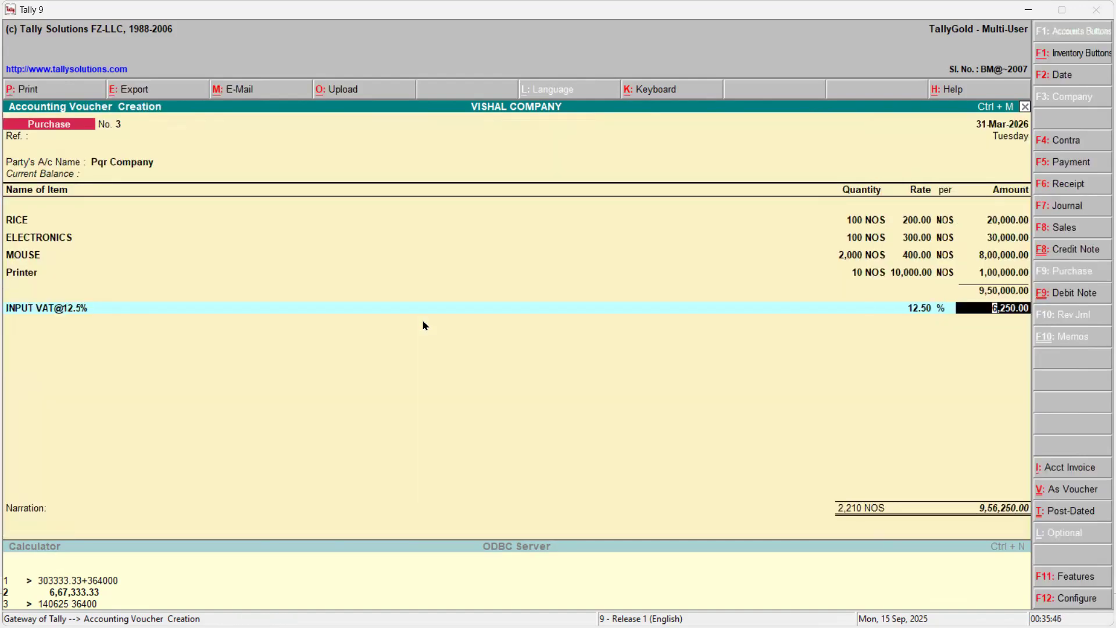
key("Return")
type("In")
key("Down")
key("Down")
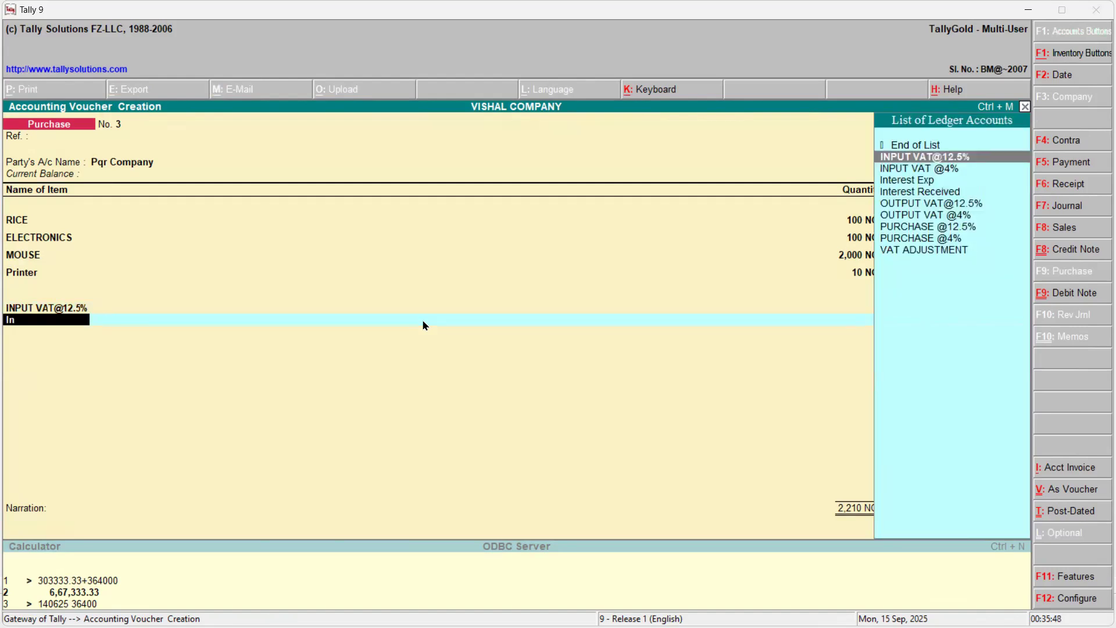
key("Return")
key("Return")
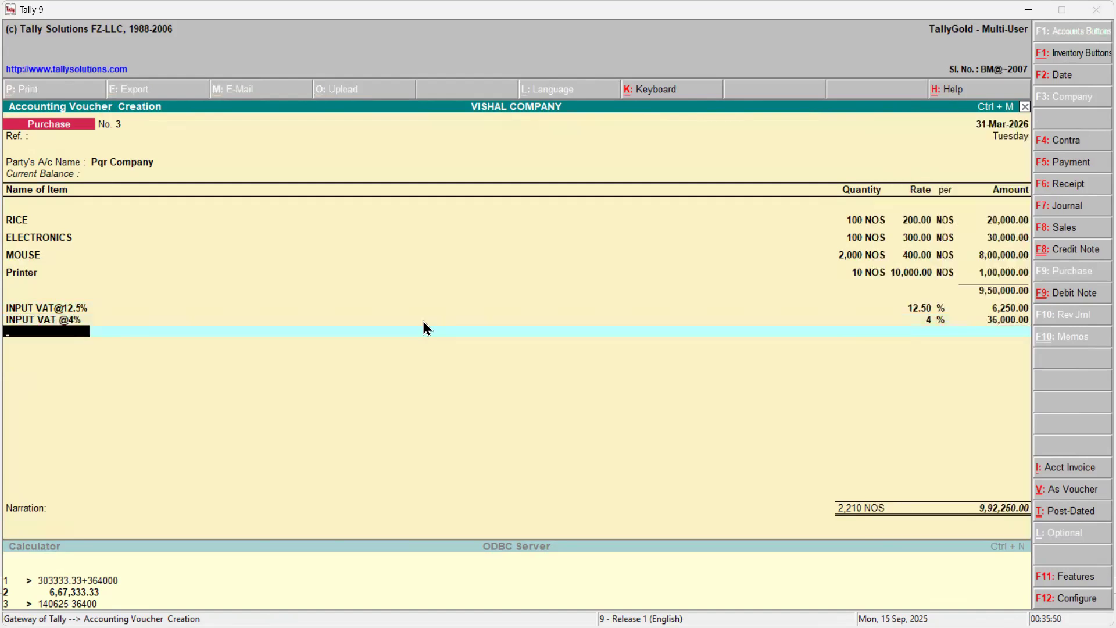
- Date the purchase voucher 1-Nov-2025
key("F2")
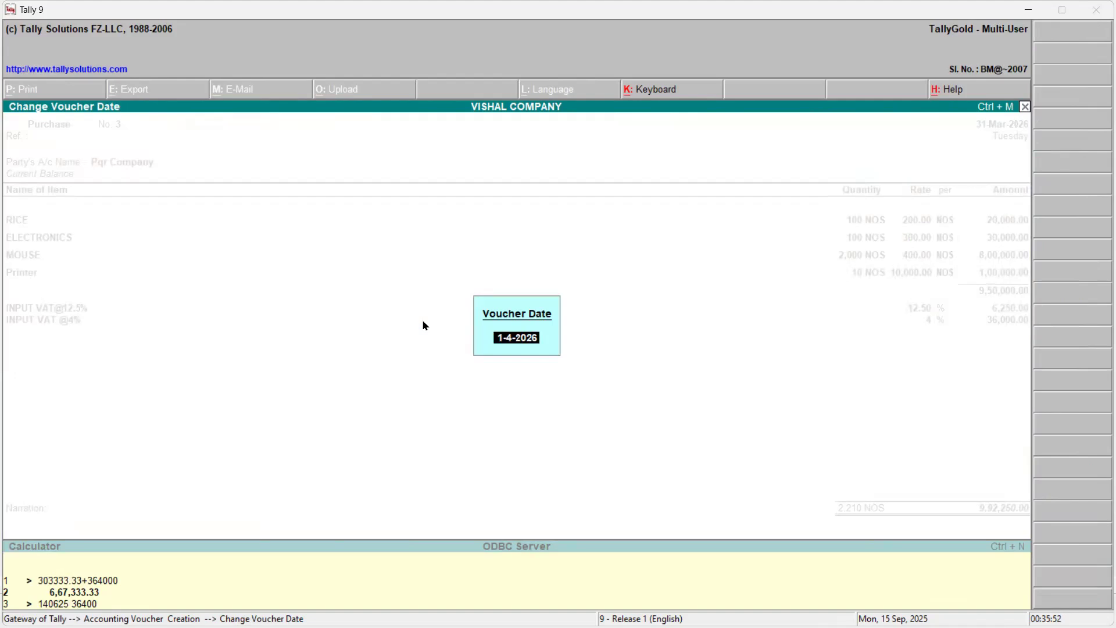
type("111")
key("Return")
- Record the bill as New Ref 3 with 45 credit days and 16% interest per 365-Day Year, and save the purchase voucher without a narration
key("Return")
key("Return")
key("Return")
key("Return")
key("Return")
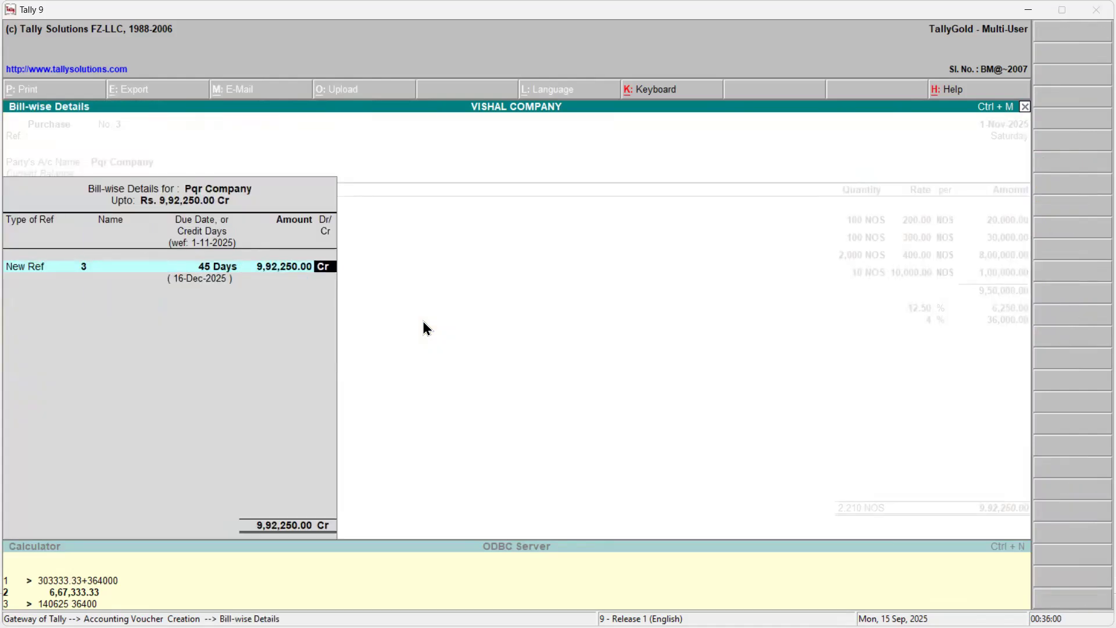
key("Return")
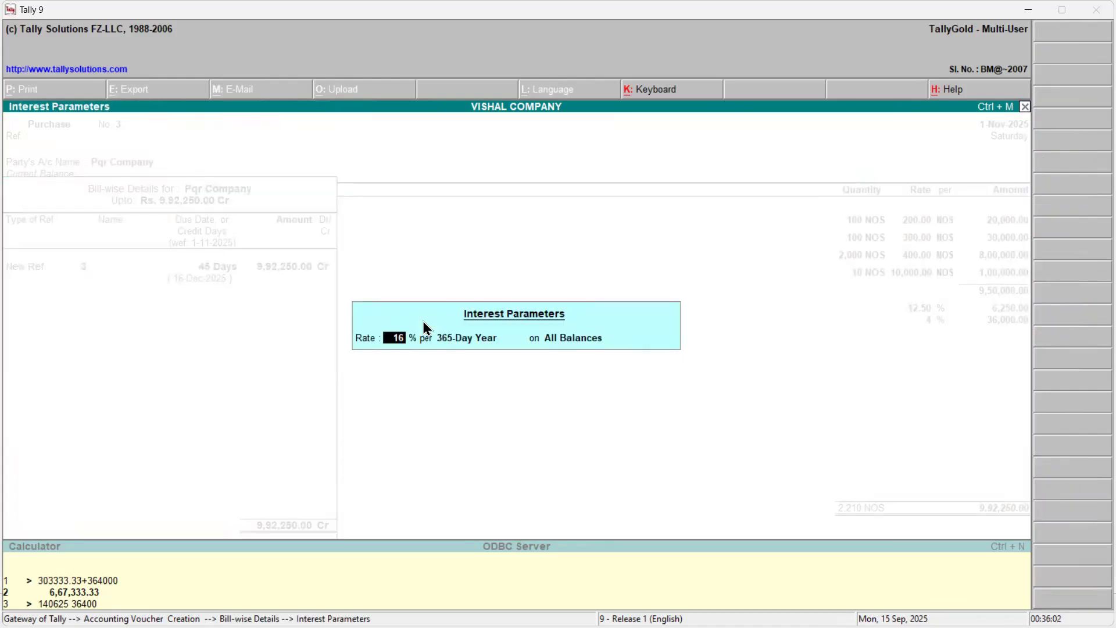
key("Return")
key("Return")
key("Return")
key("Return")
key("Return")
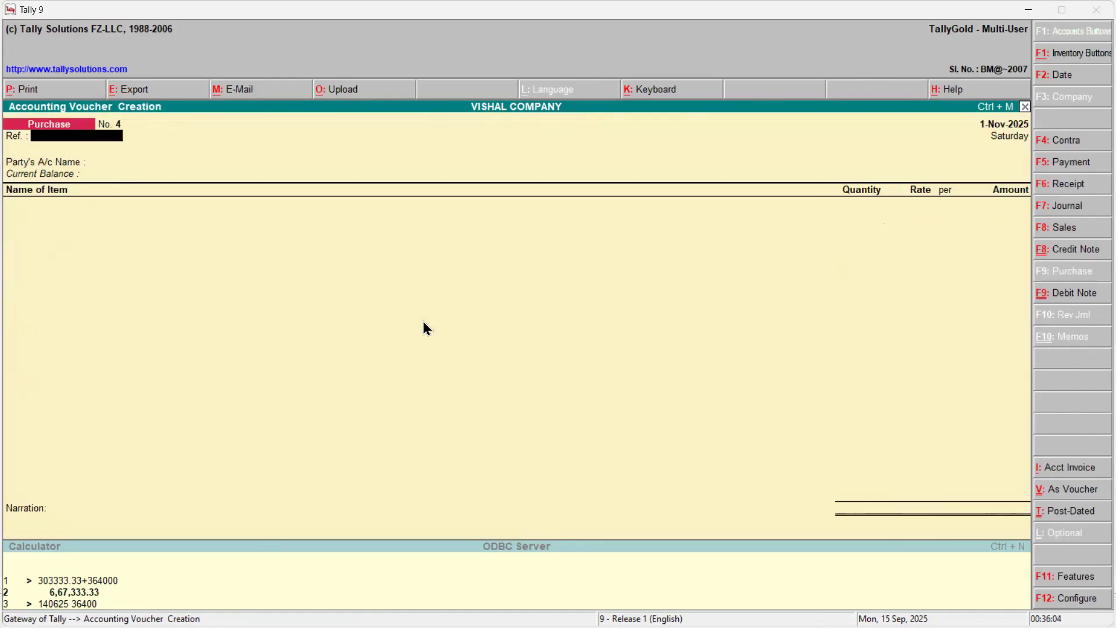
- View the VAT Computation report under the statutory VAT reports, and return to the main menu
key("Escape")
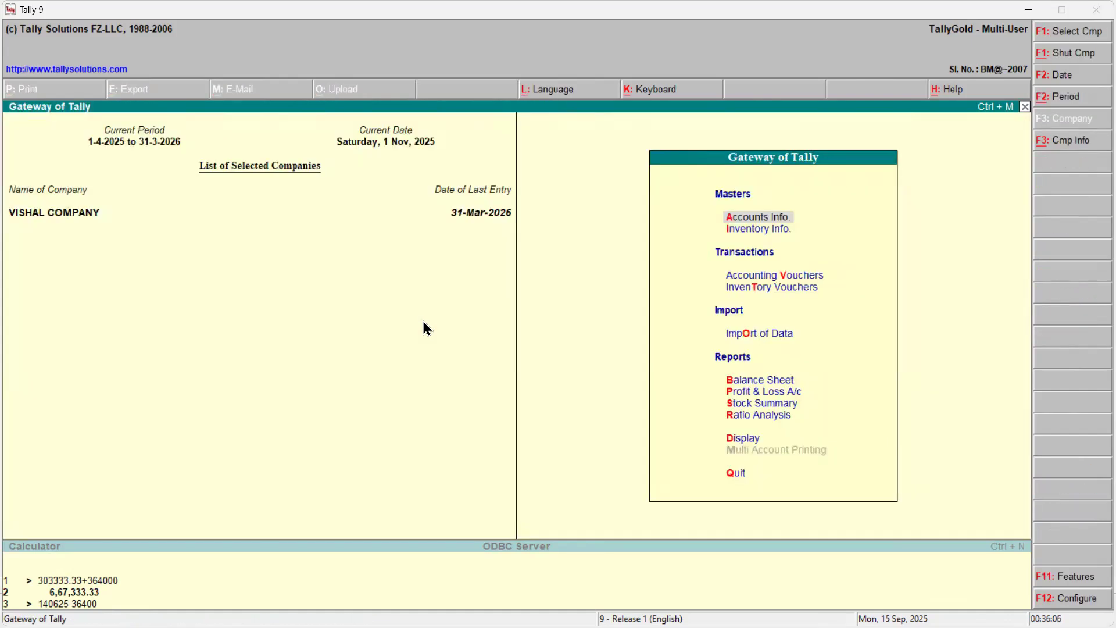
key("Down")
key("Down")
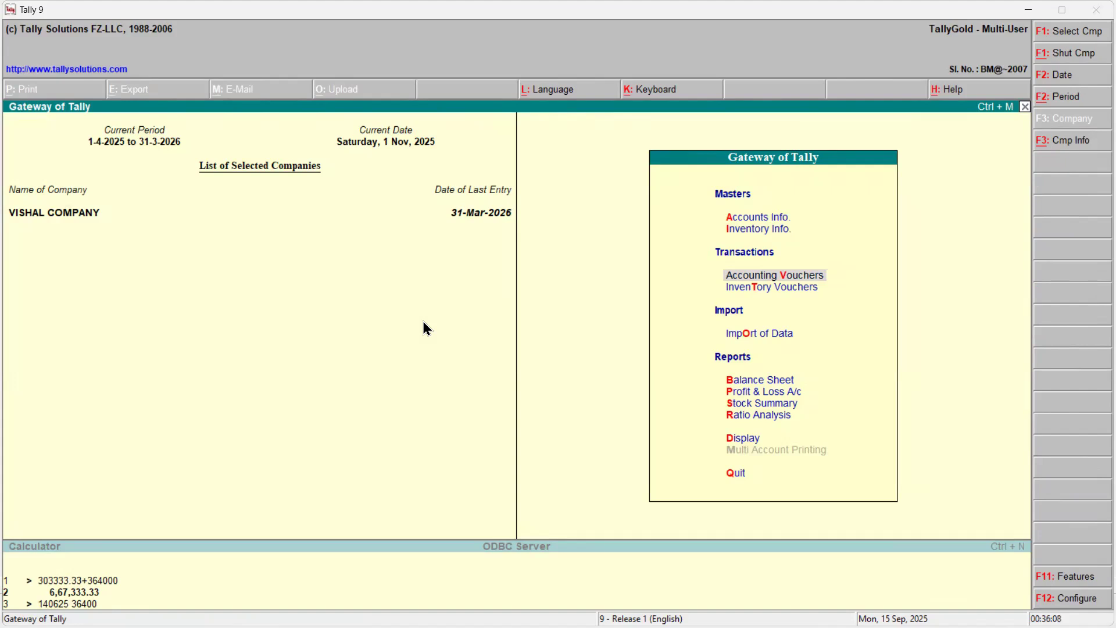
key("d")
key("Down")
key("Down")
key("Down")
key("Down")
key("Down")
key("Down")
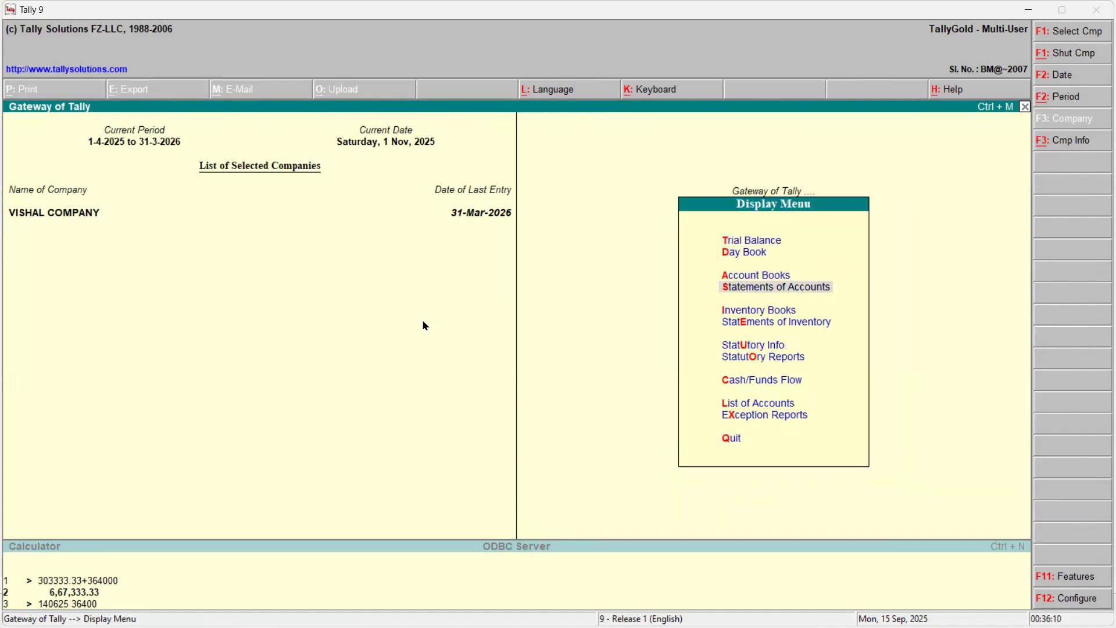
key("Return")
key("Return")
key("Return")
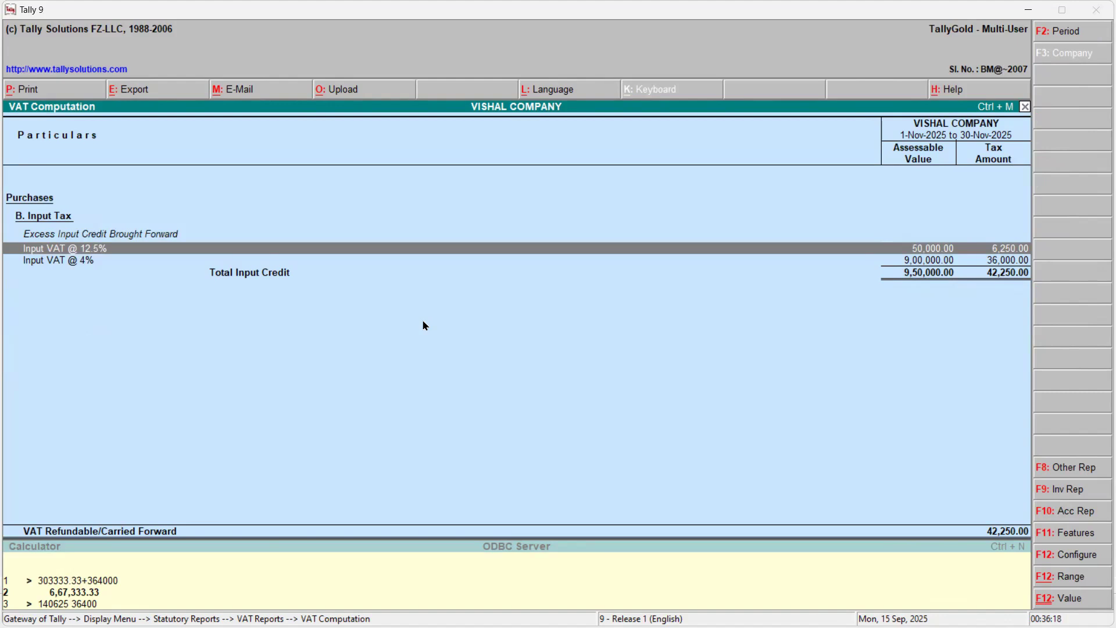
key("Escape")
key("Escape")
key("Escape")
key("Escape")
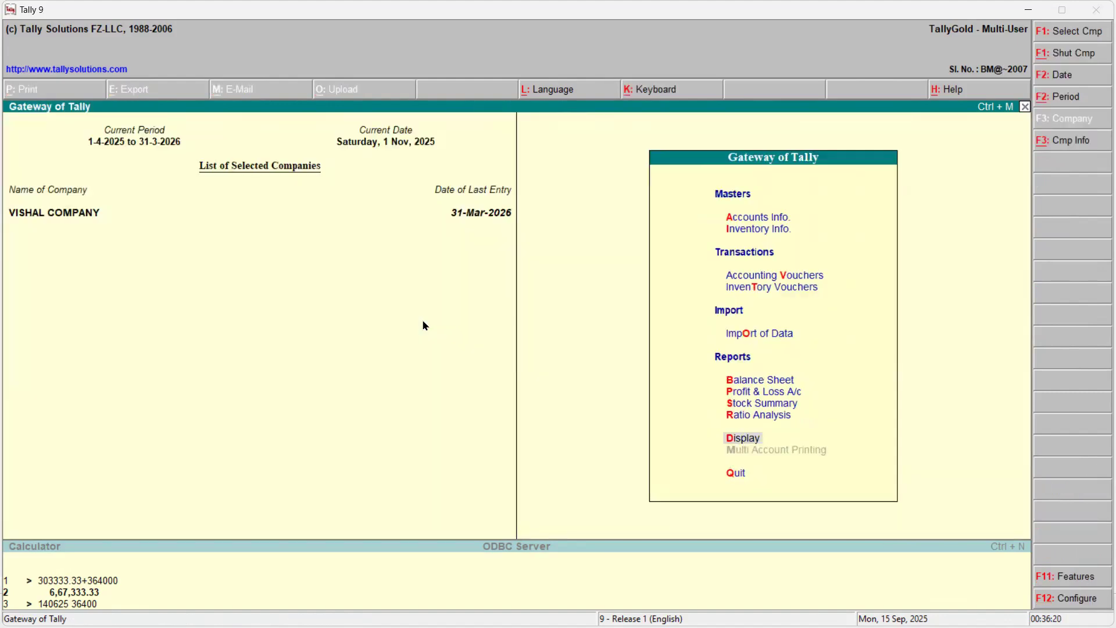
key("v")
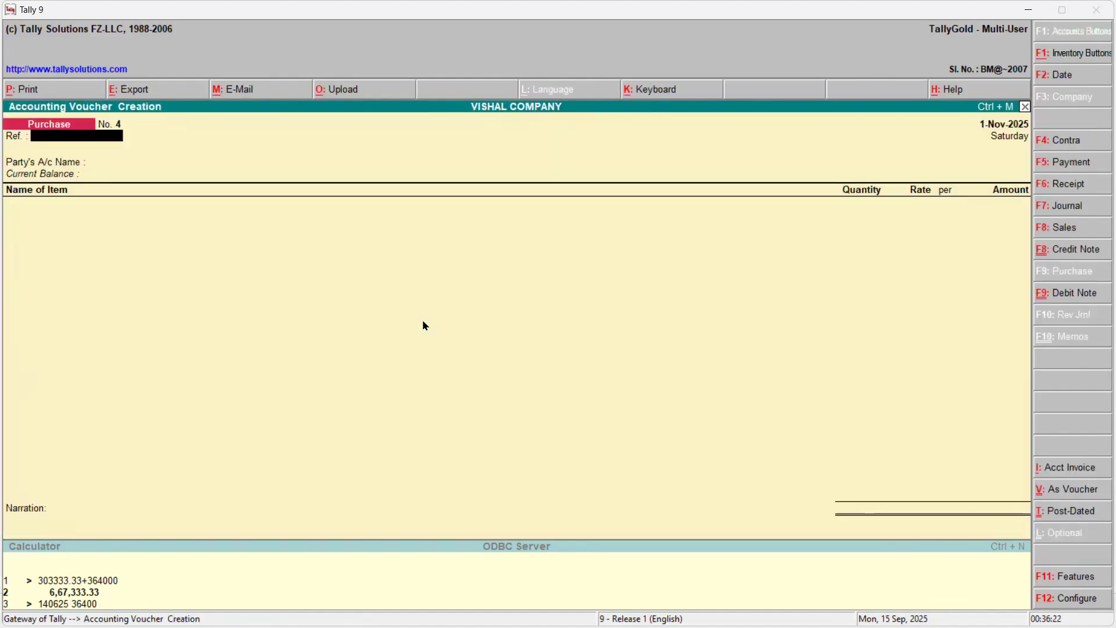
key("F7")
type("Inp")
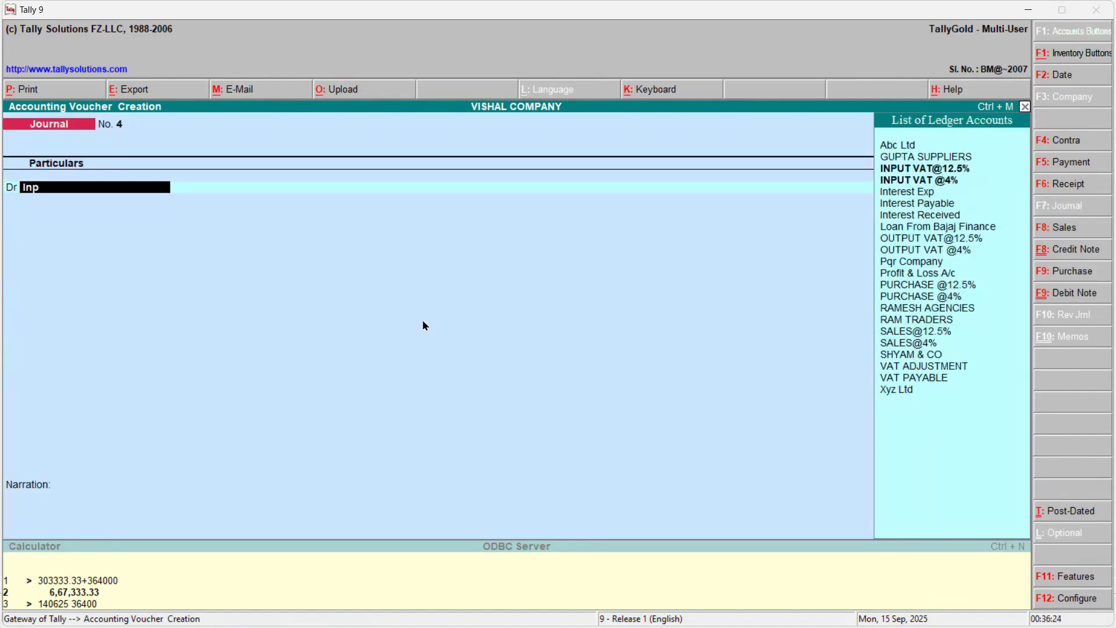
key("Return")
type("5625")
key("Return")
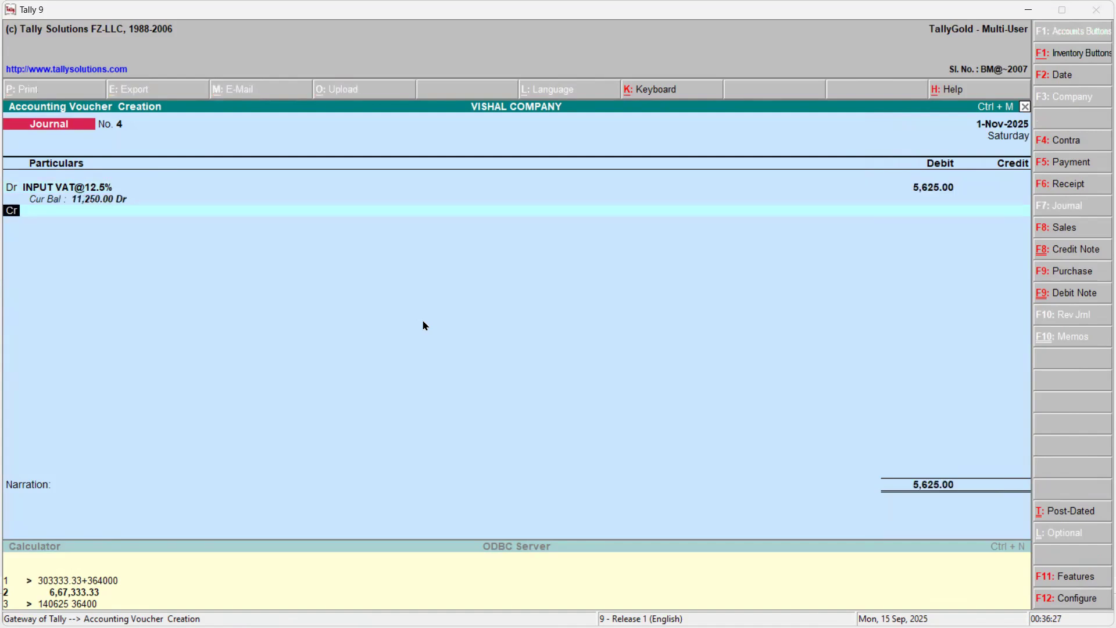
key("BackSpace")
key("BackSpace")
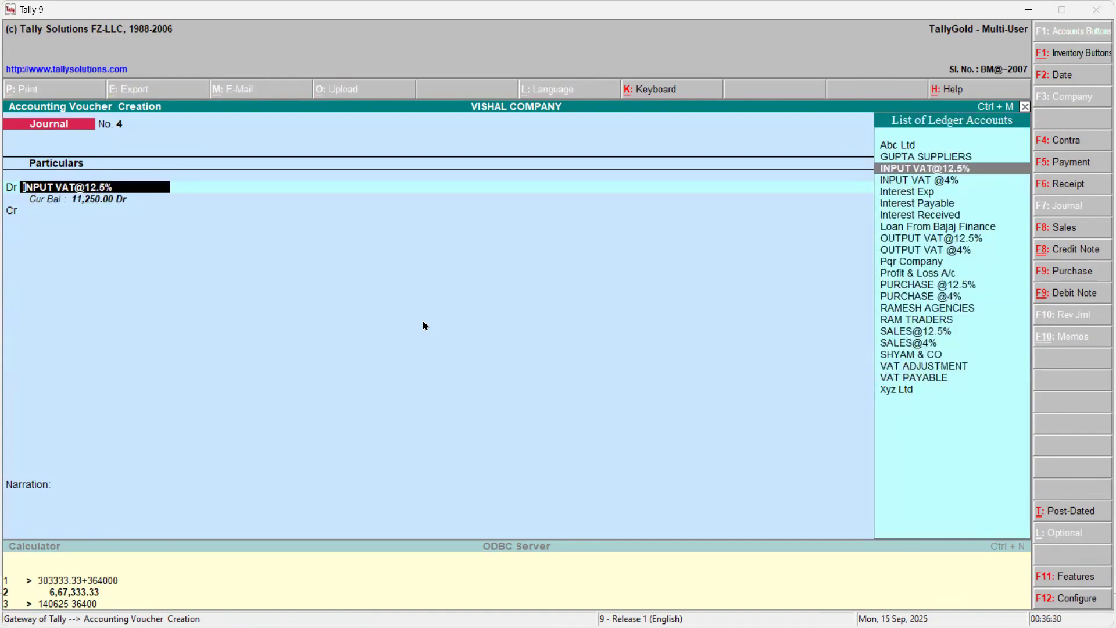
type("V")
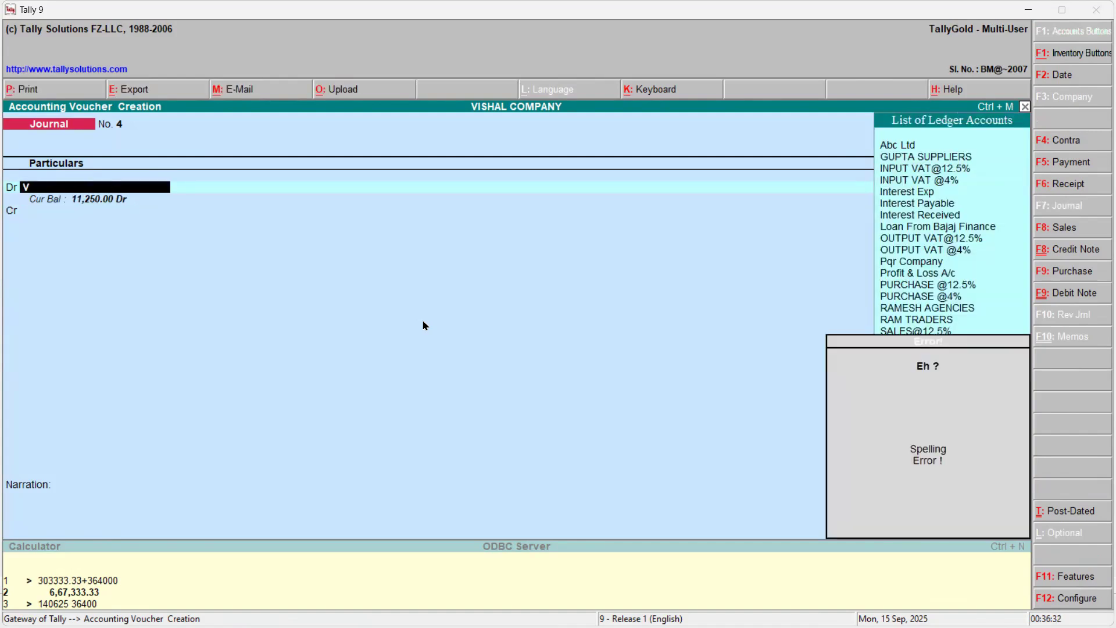
key("BackSpace")
key("Escape")
key("Escape")
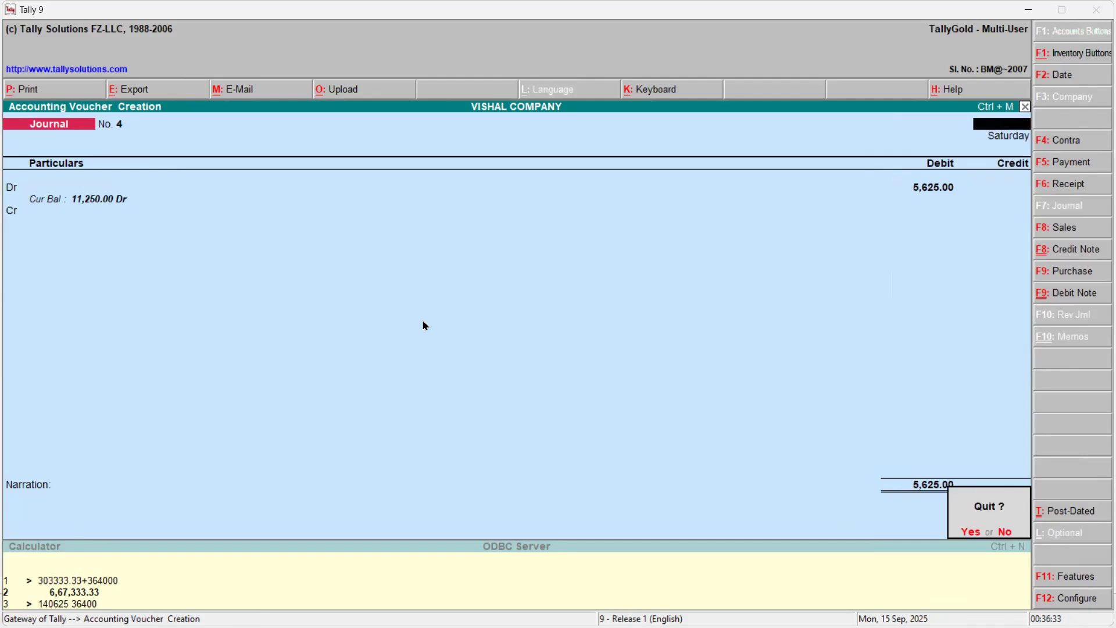
key("y")
- Reopen the VAT Computation report to check the input VAT amounts at 12.5% and 4%
key("d")
key("Down")
key("Down")
key("Down")
key("Down")
key("Down")
key("Down")
key("Down")
key("Return")
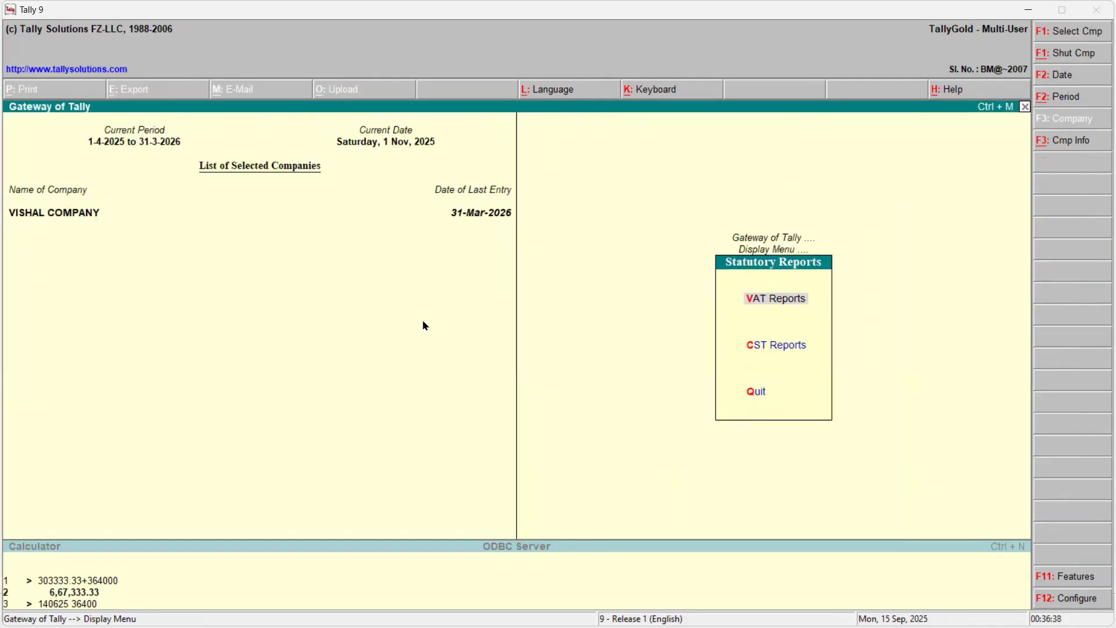
key("Return")
key("Return")
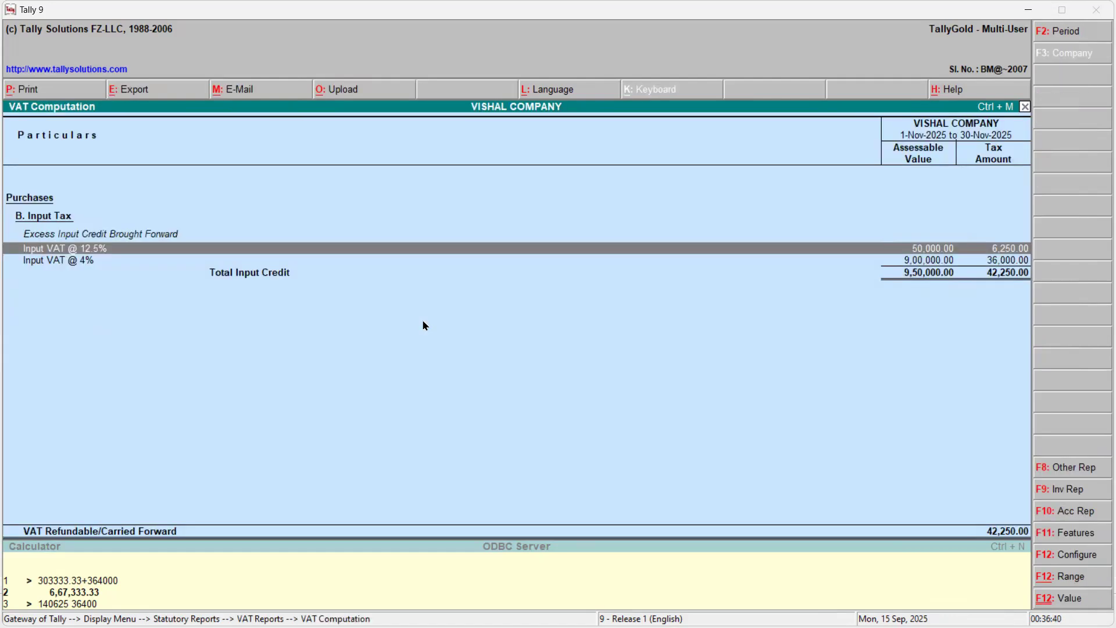
- Evaluate 36000 in the built-in calculator and leave the VAT Computation report
left_click(267, 593)
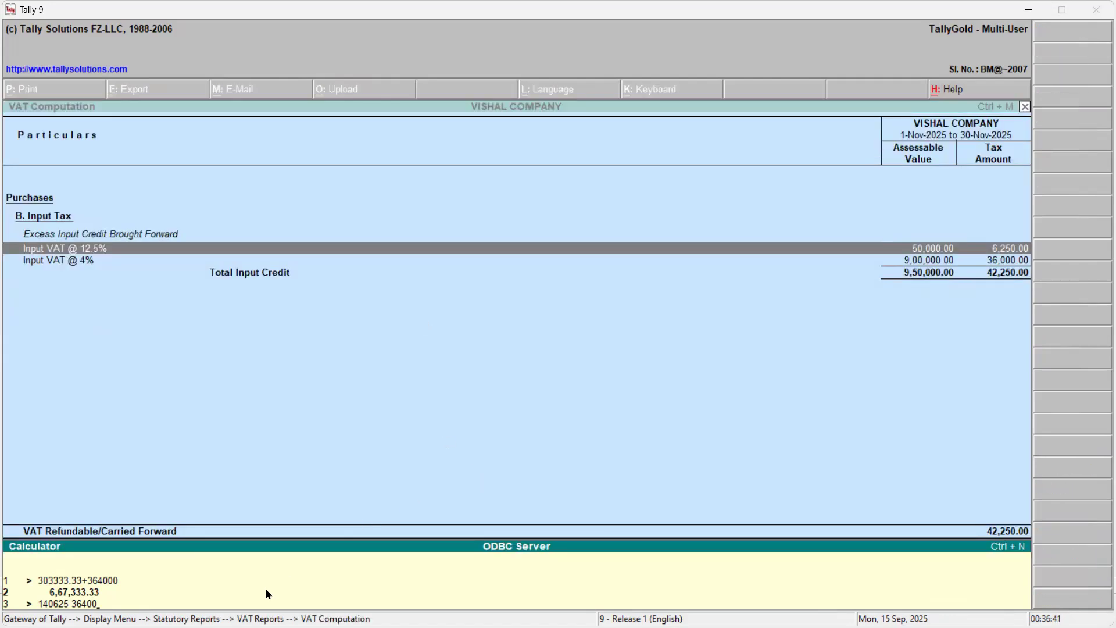
key("Return")
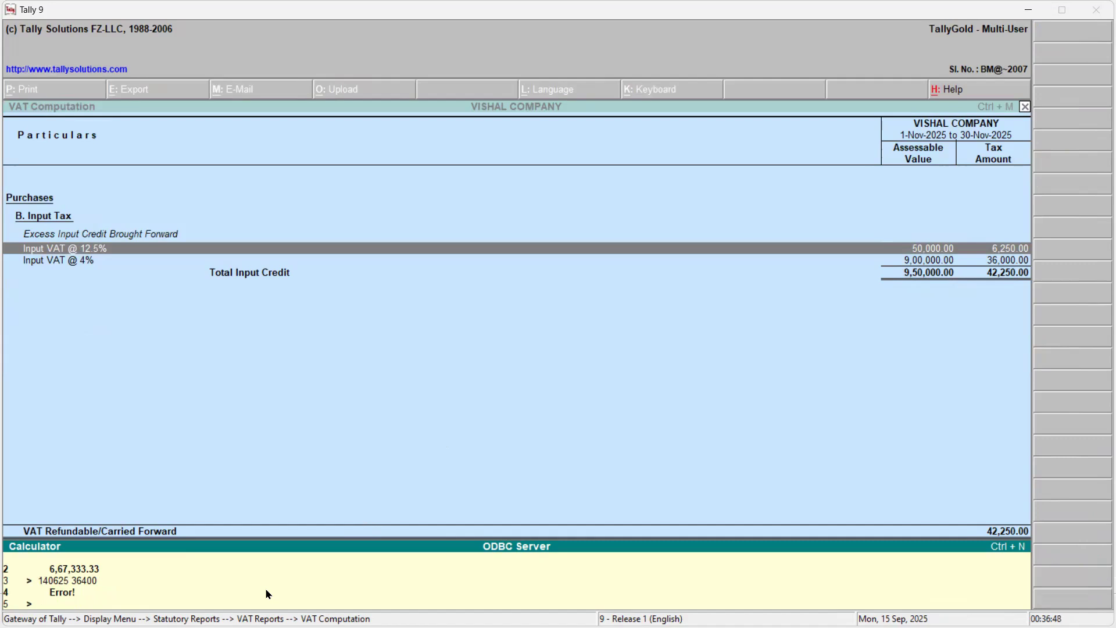
type("36000")
key("Return")
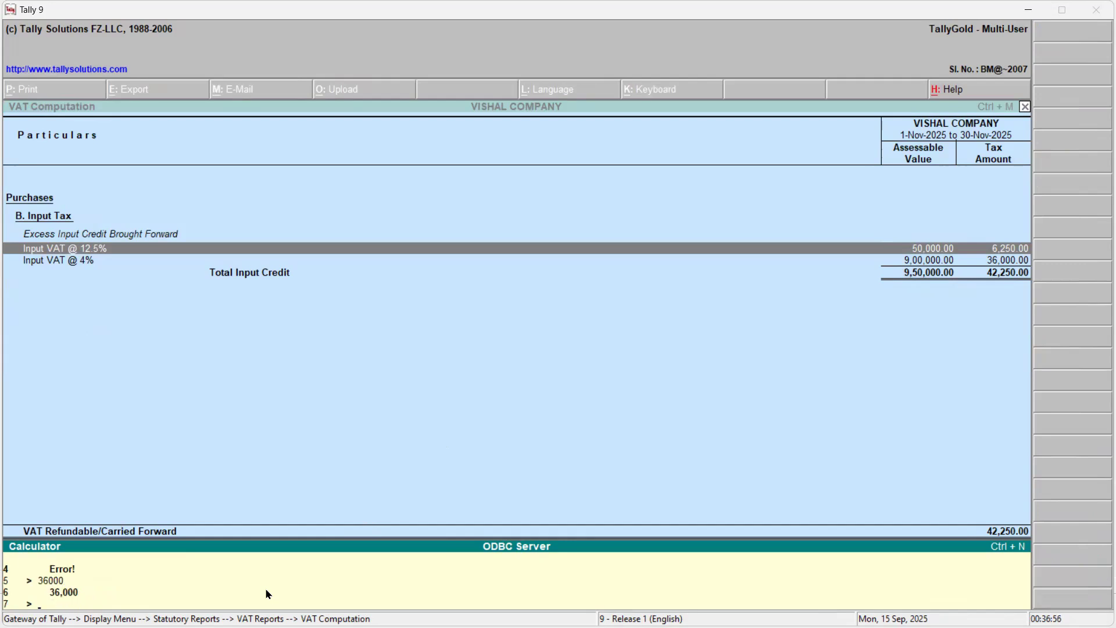
key("ctrl+m")
key("Escape")
key("Escape")
key("Escape")
key("Escape")
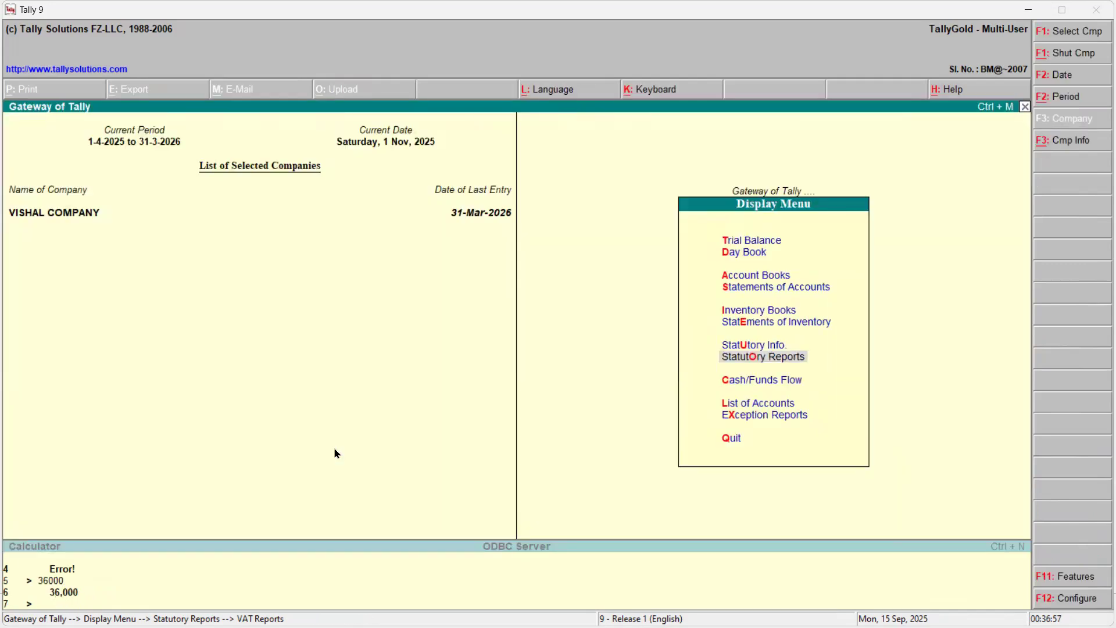
- Start a journal voucher dated 1-Nov-2025 with VAT ADJUSTMENT as the debit ledger
key("v")
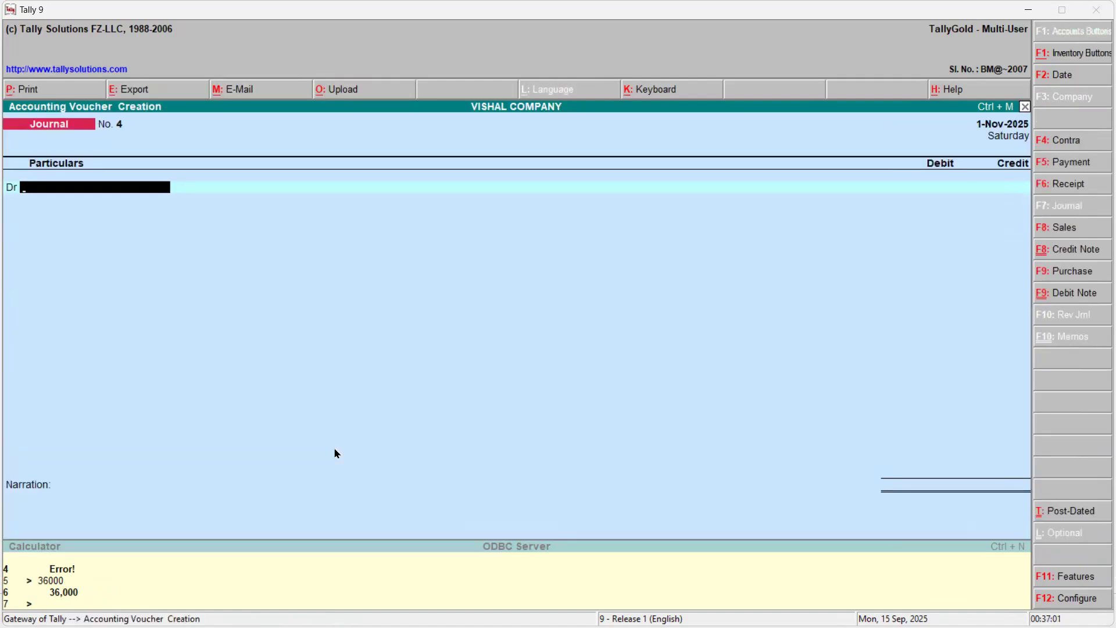
type("VAT")
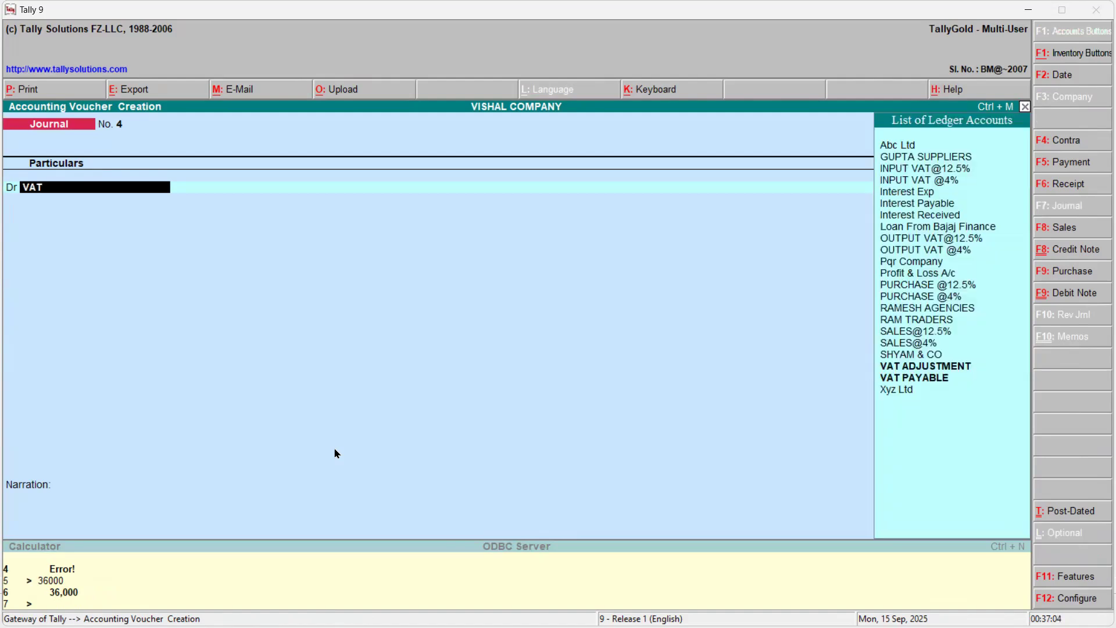
key("BackSpace")
key("BackSpace")
key("BackSpace")
type("INP")
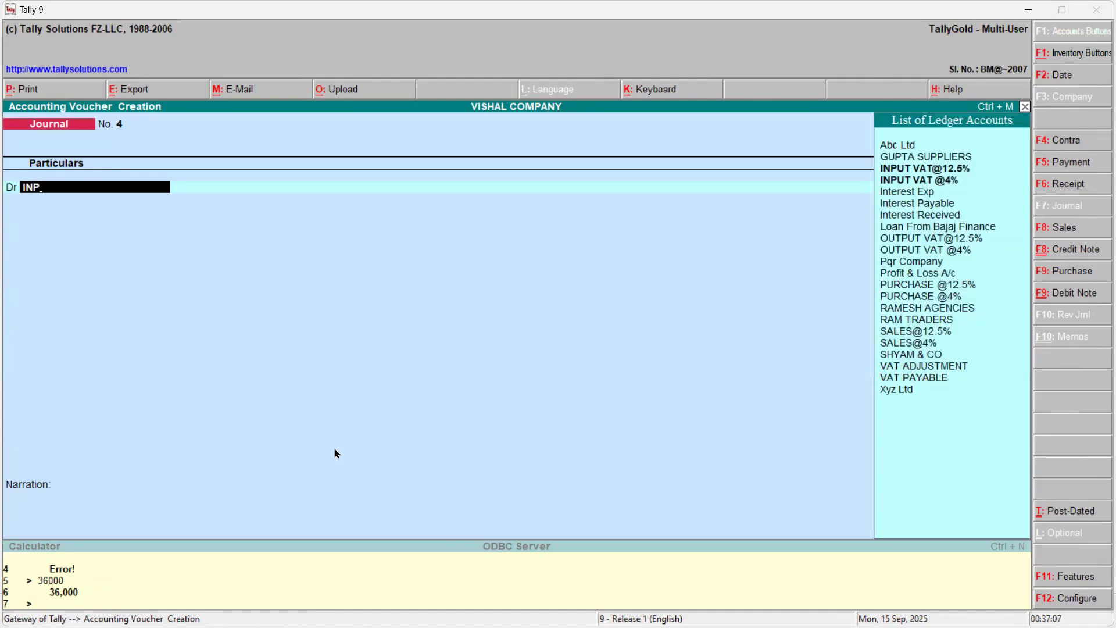
key("Return")
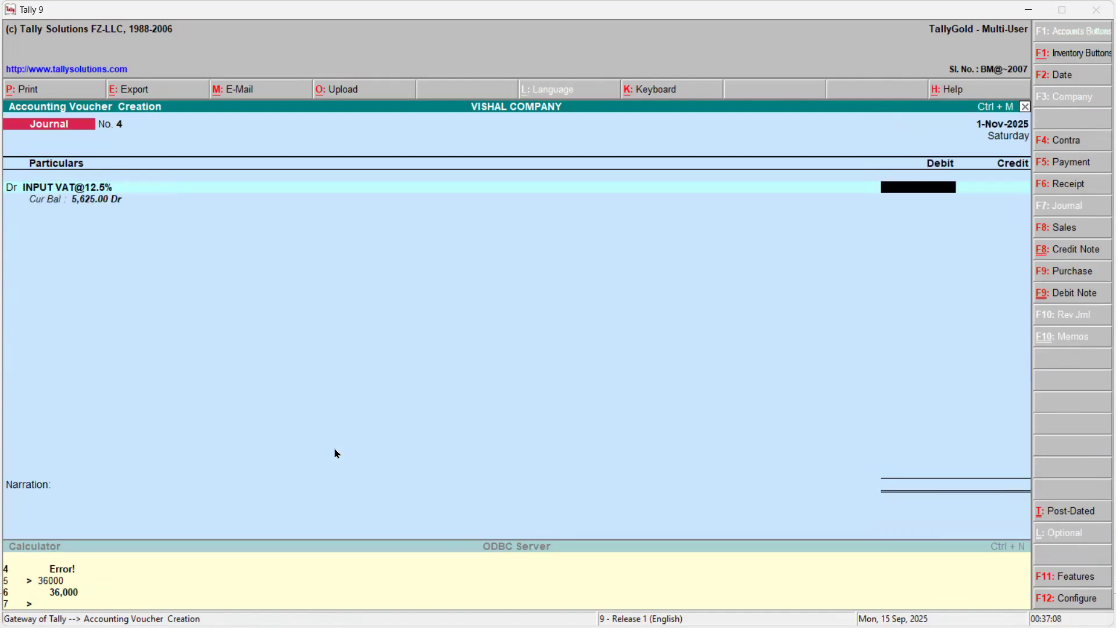
key("BackSpace")
key("BackSpace")
key("Return")
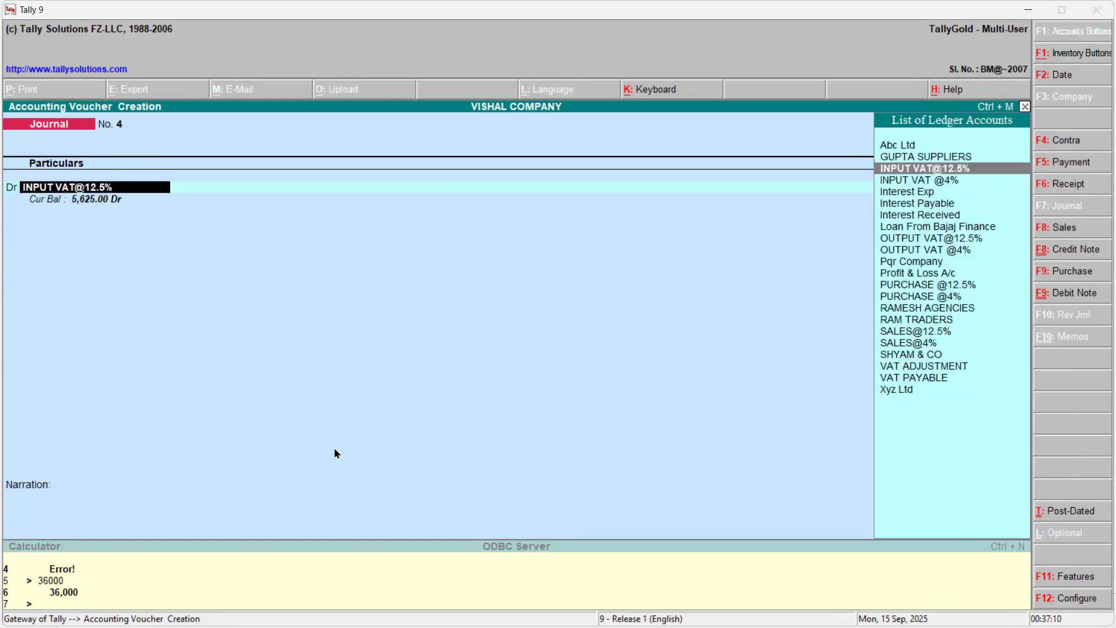
type("VAT")
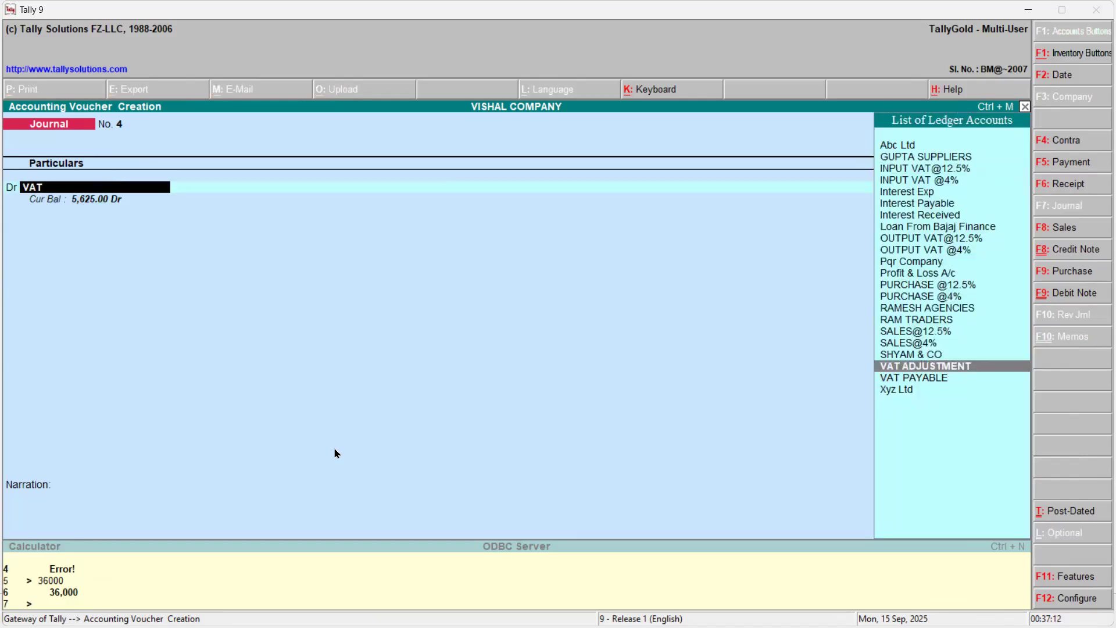
key("Return")
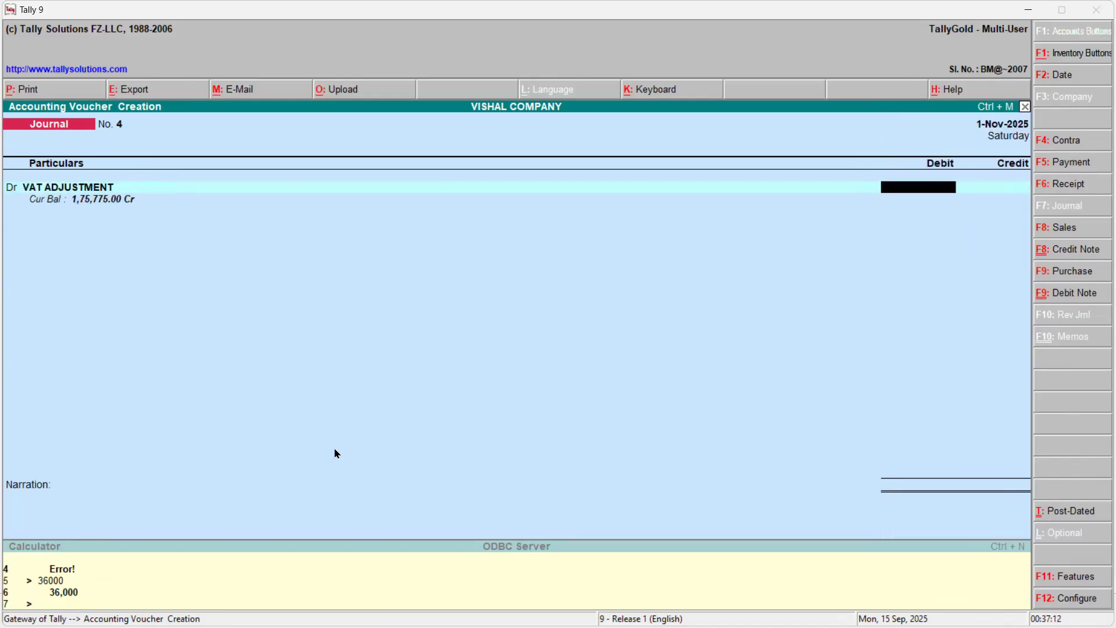
- Calculate 36000+5625 and debit VAT ADJUSTMENT with 41,625 in the journal voucher
left_click(79, 605)
type("36000+5625")
key("Return")
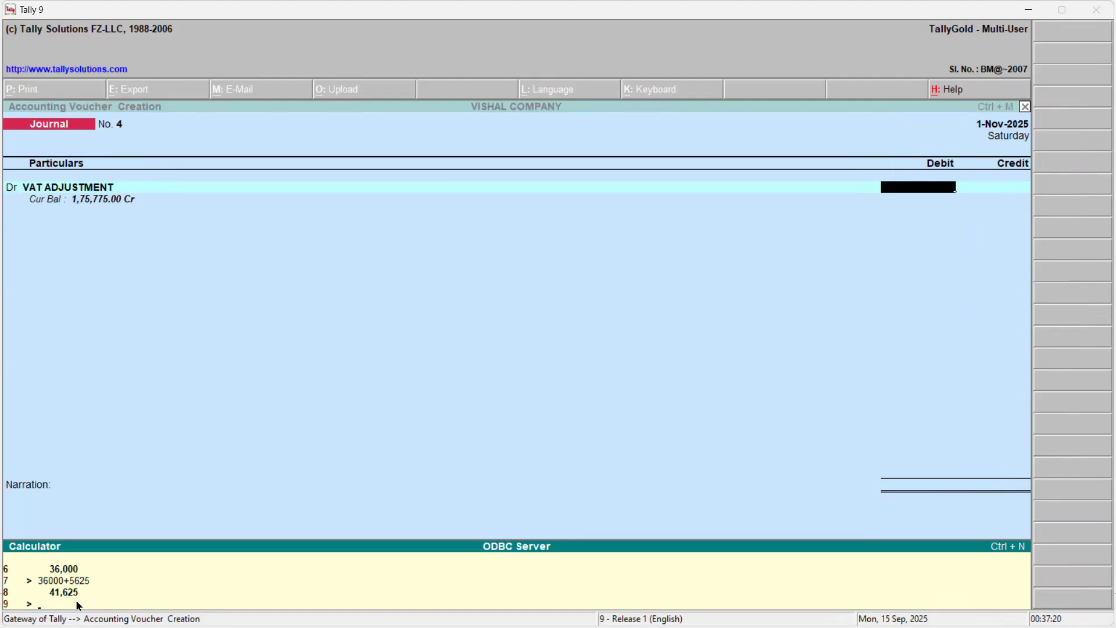
type("41625")
key("Return")
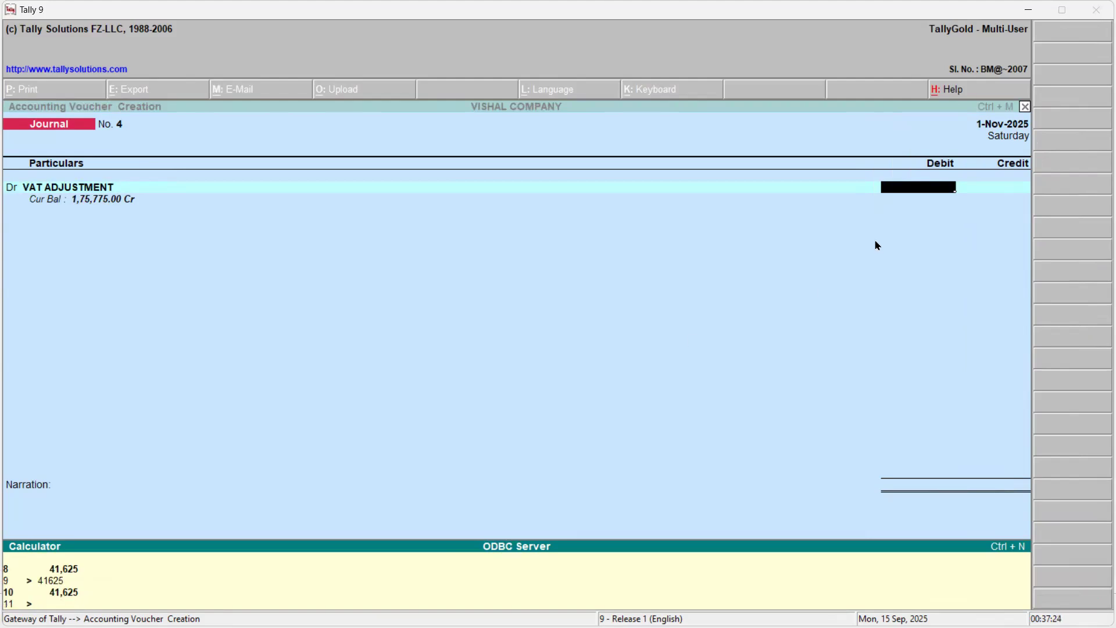
key("ctrl+m")
type("41625")
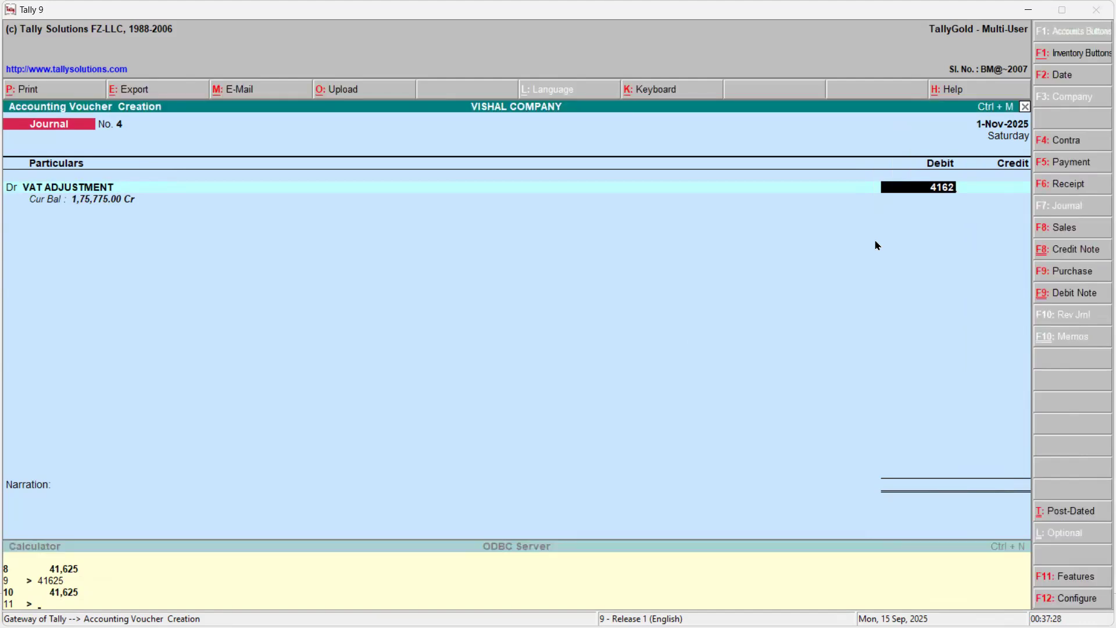
key("Return")
type("INP")
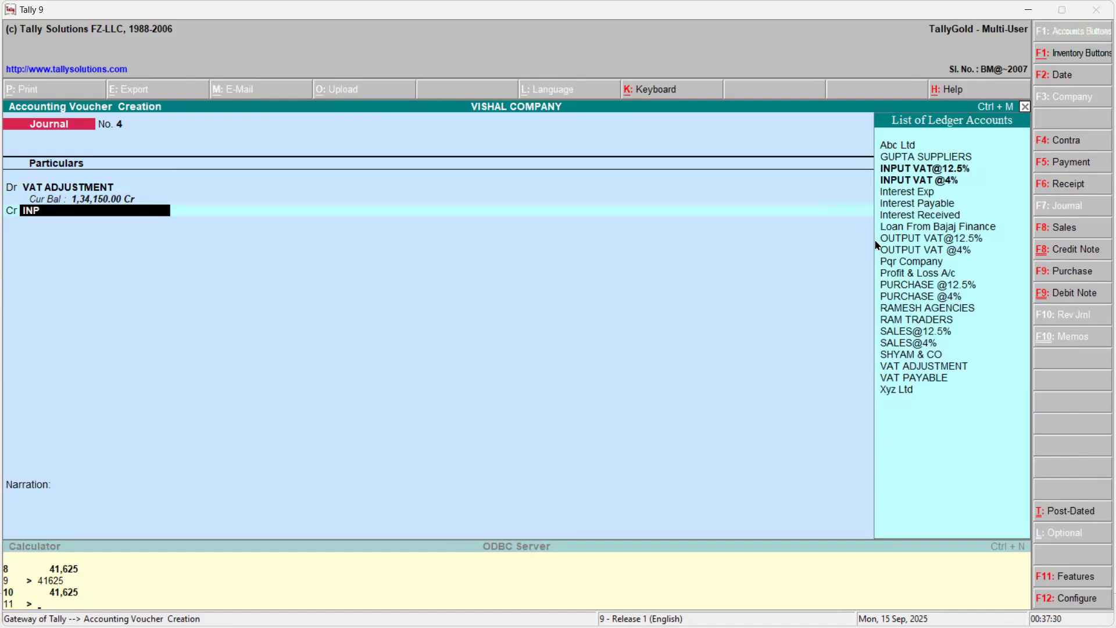
key("Return")
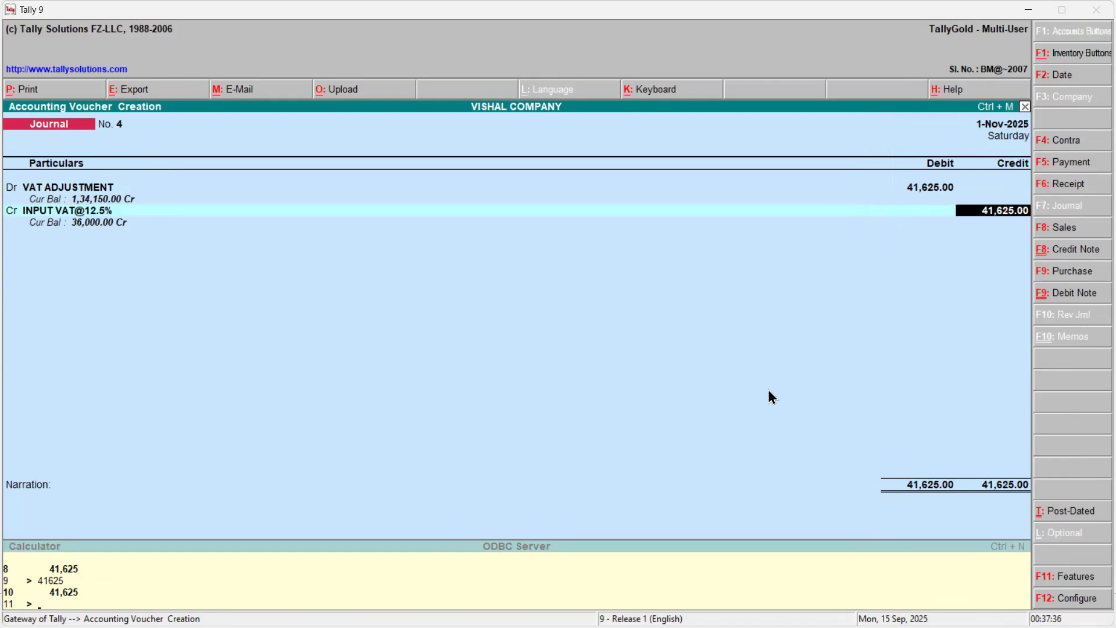
type("5625")
key("Return")
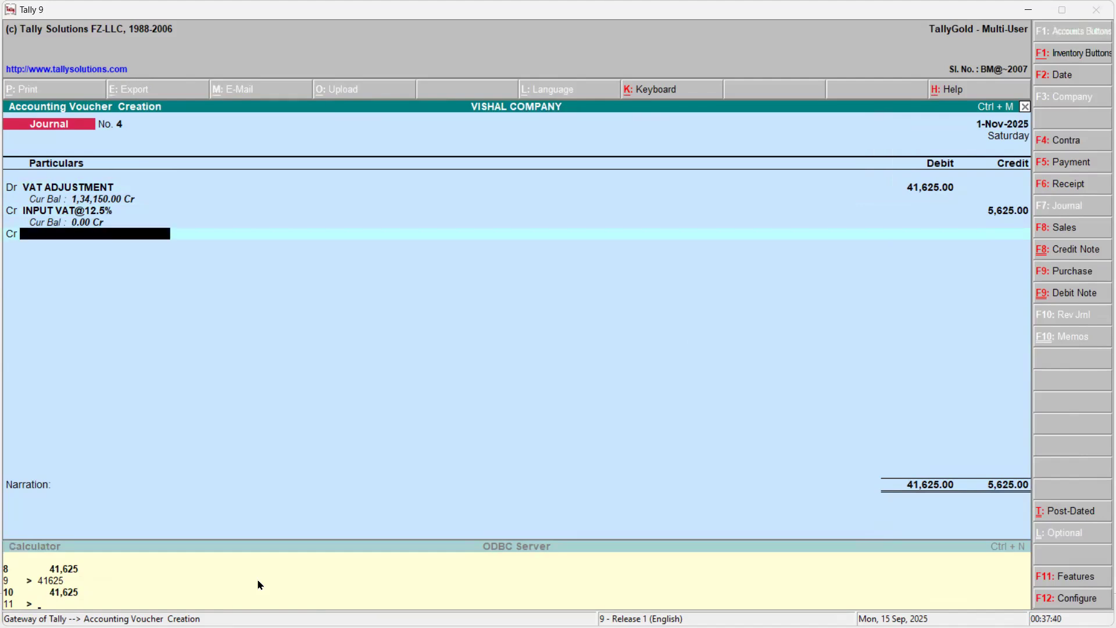
type("INP")
key("Down")
key("Return")
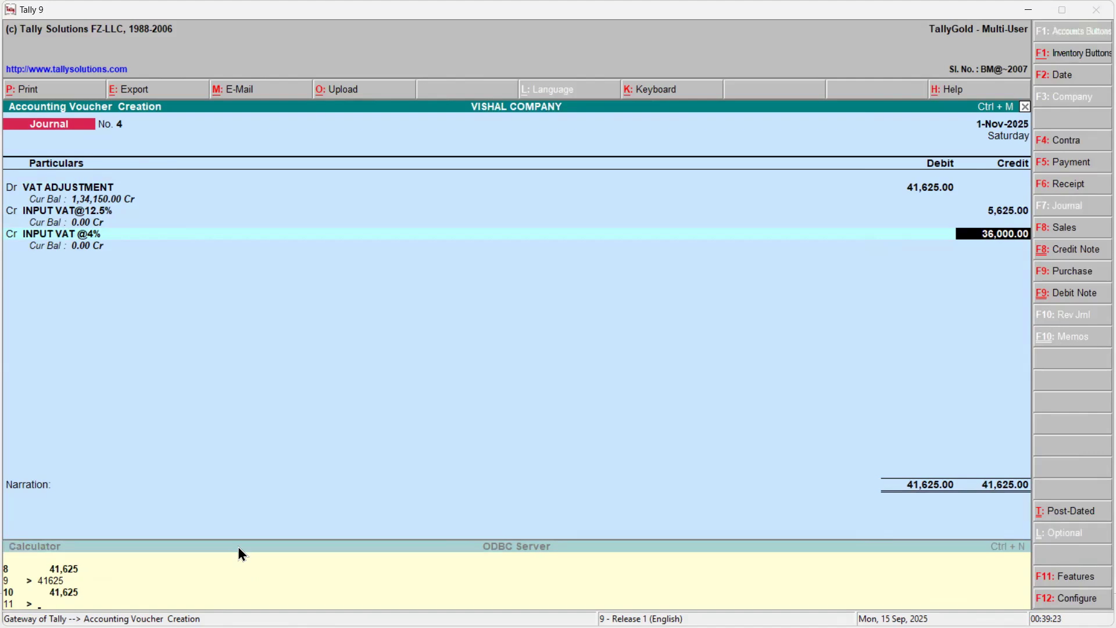
- Accept the 36,000 credit for INPUT VAT @4% and save the VAT adjustment journal voucher
key("Return")
key("Return")
key("n")
key("Return")
key("Return")
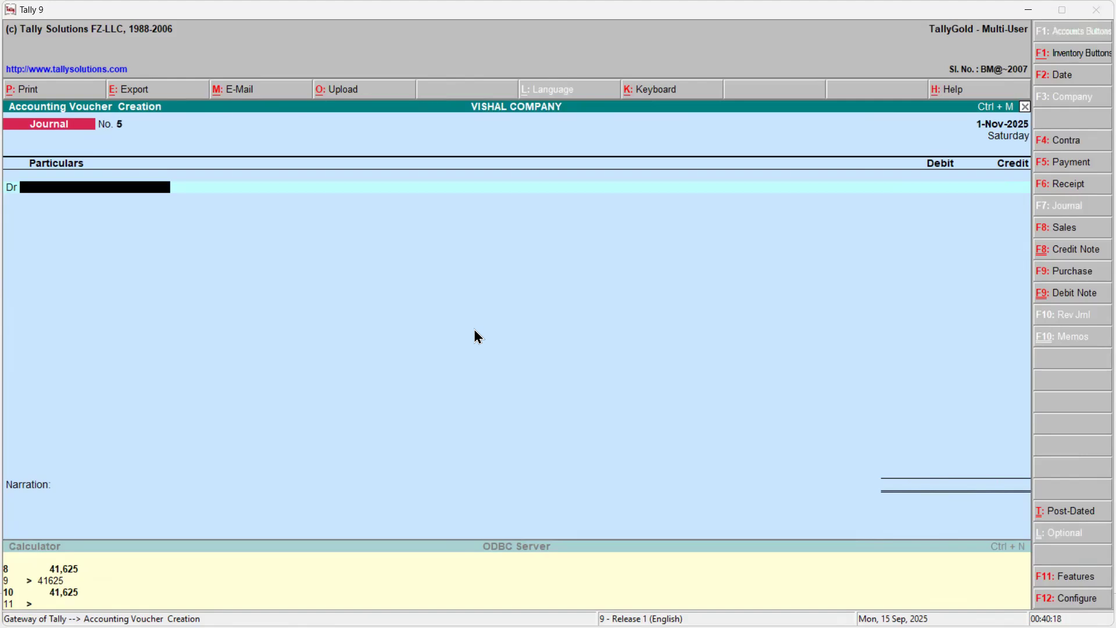
- Leave voucher entry and switch to the Problem 1 document in Word
key("Escape")
key("y")
key("Escape")
key("y")
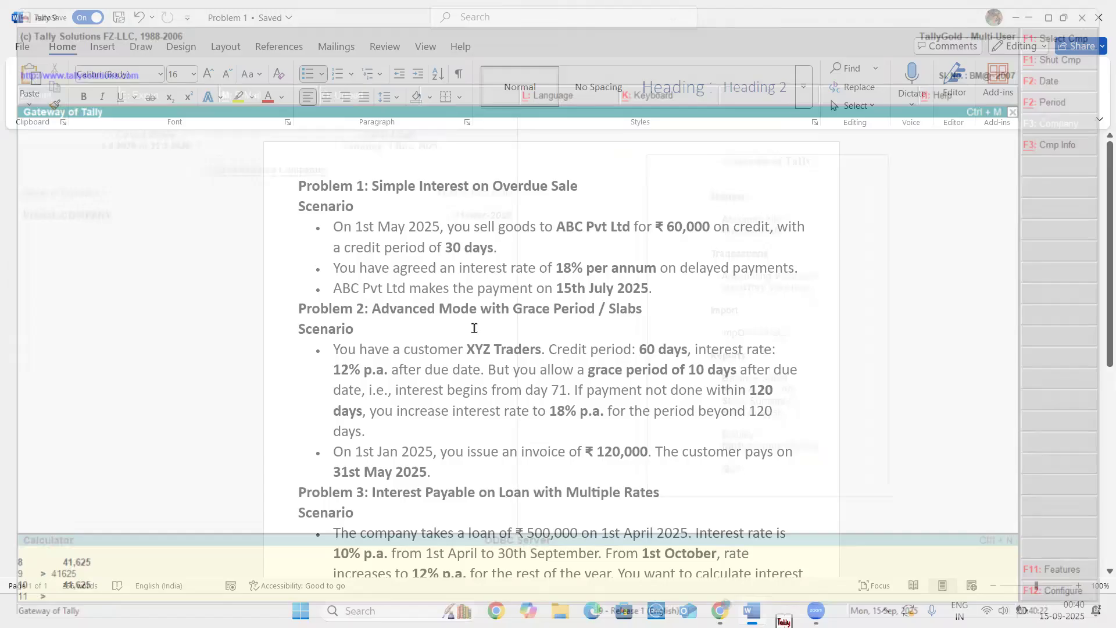